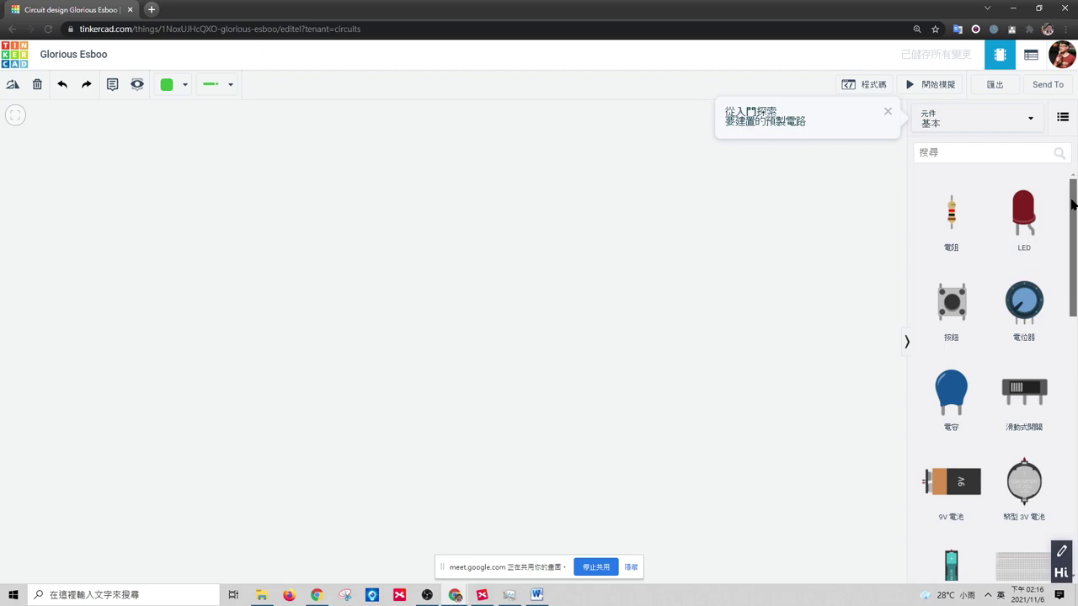
- Place a red LED in the empty workspace and a resistor below it
{"action": "left_click_drag", "start_coordinate": [1018, 215], "coordinate": [353, 179]}
{"action": "scroll", "coordinate": [437, 173], "scroll_direction": "up", "scroll_amount": 3}
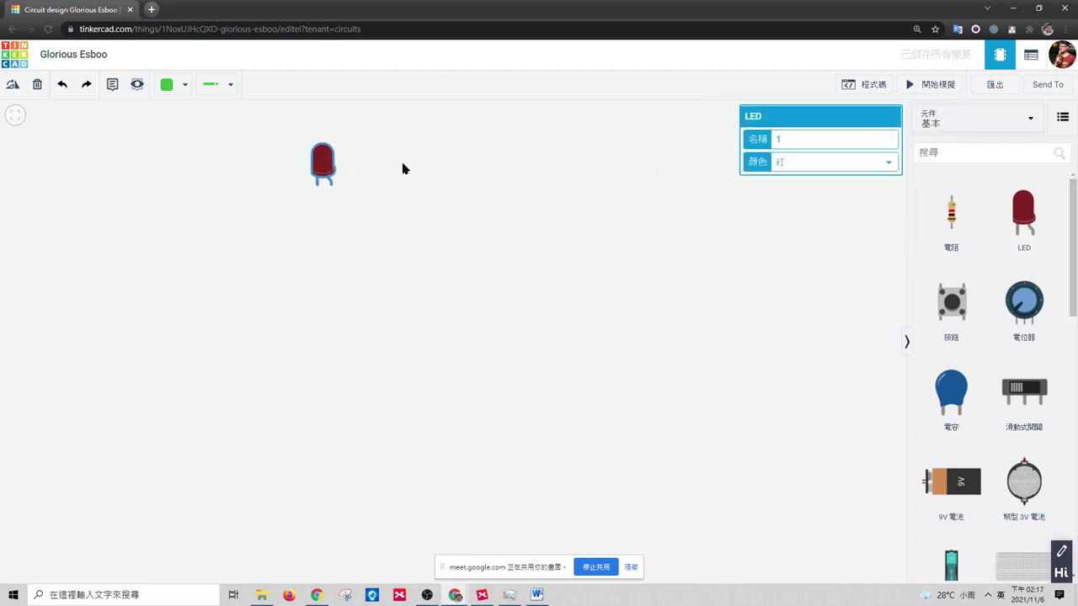
{"action": "left_click_drag", "start_coordinate": [951, 220], "coordinate": [368, 260]}
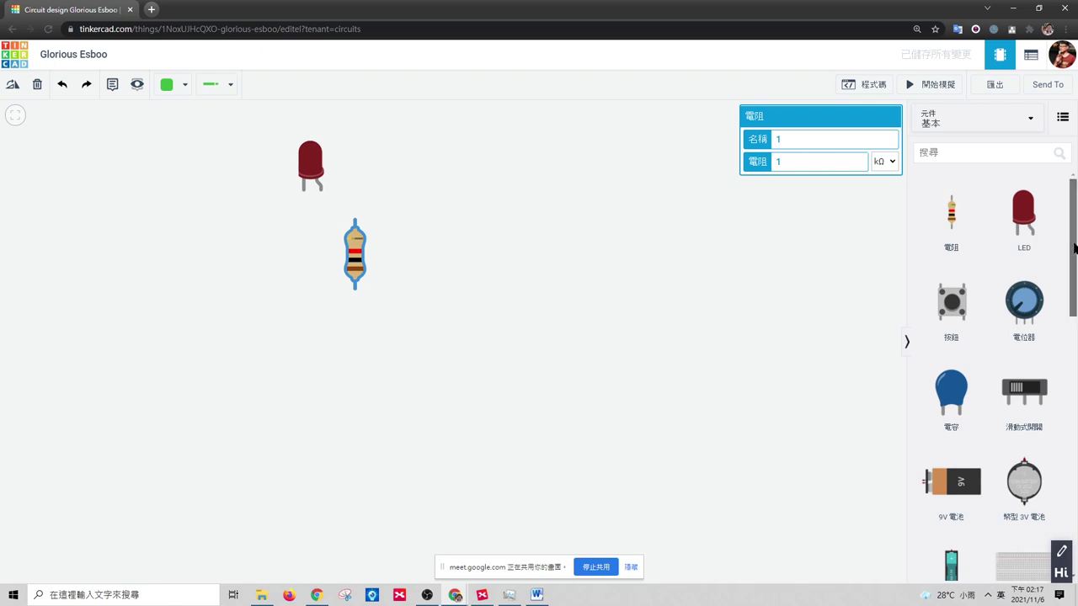
- Add a small breadboard to the circuit and place an Arduino Uno R3 beside its left edge
{"action": "scroll", "coordinate": [1046, 315], "scroll_direction": "down", "scroll_amount": 3}
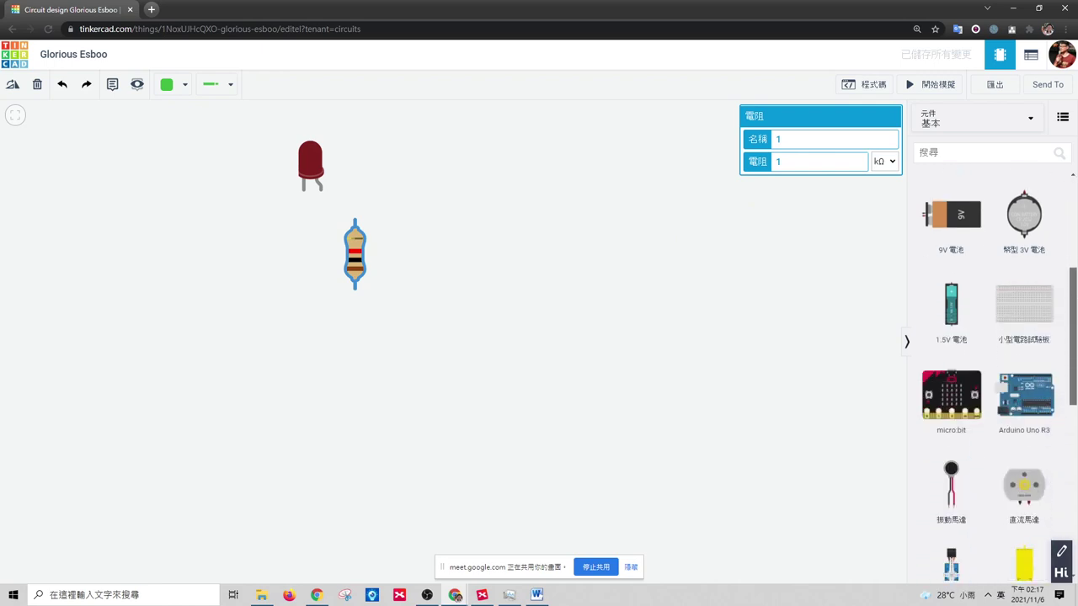
{"action": "left_click_drag", "start_coordinate": [1013, 303], "coordinate": [508, 327]}
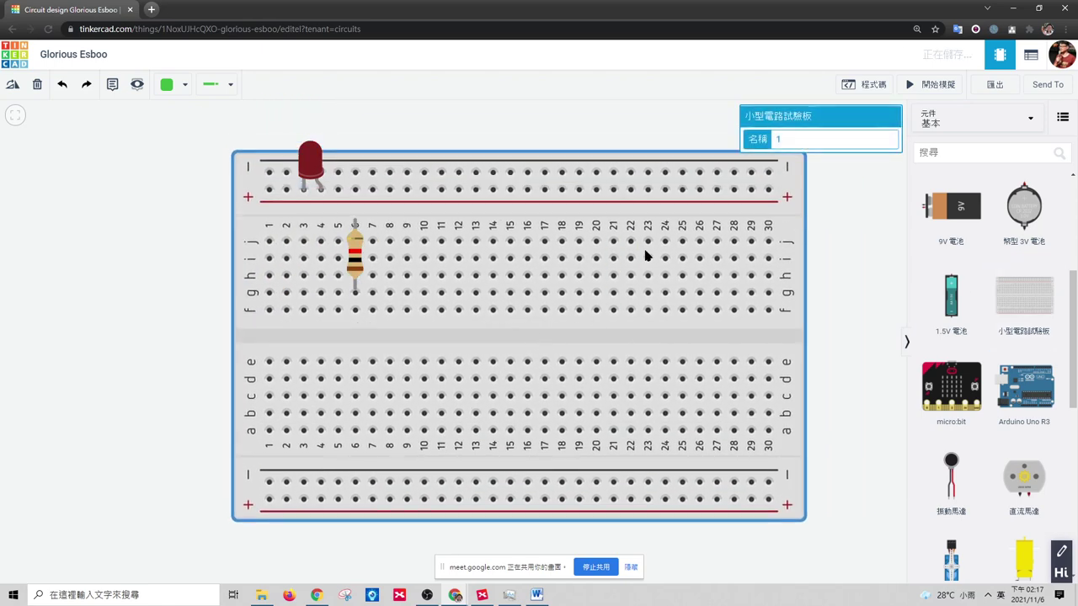
{"action": "scroll", "coordinate": [505, 290], "scroll_direction": "down", "scroll_amount": 1}
{"action": "scroll", "coordinate": [549, 290], "scroll_direction": "down", "scroll_amount": 1}
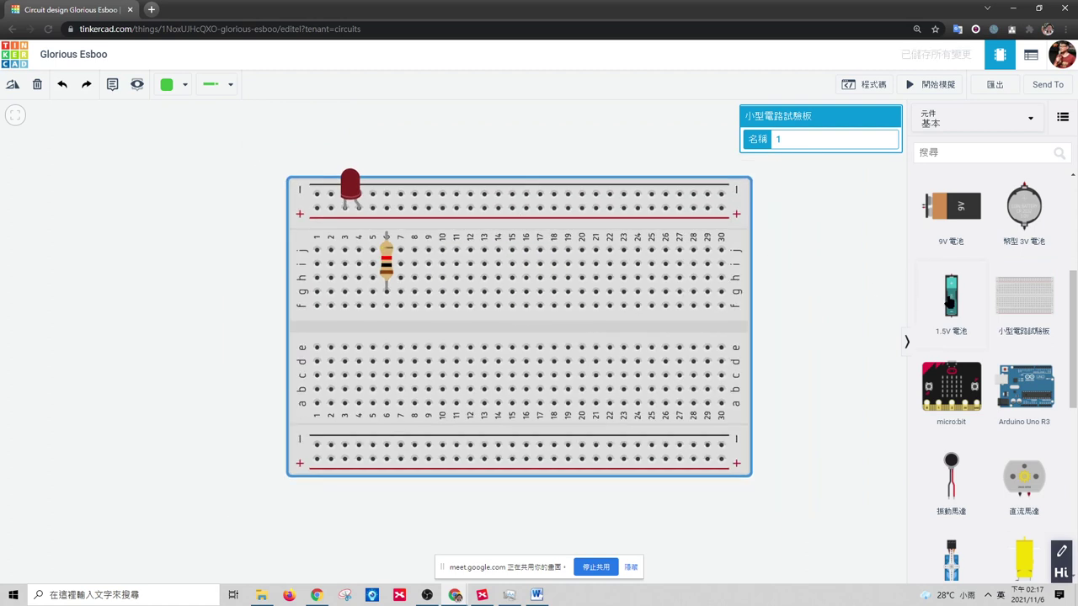
{"action": "scroll", "coordinate": [879, 339], "scroll_direction": "down", "scroll_amount": 2}
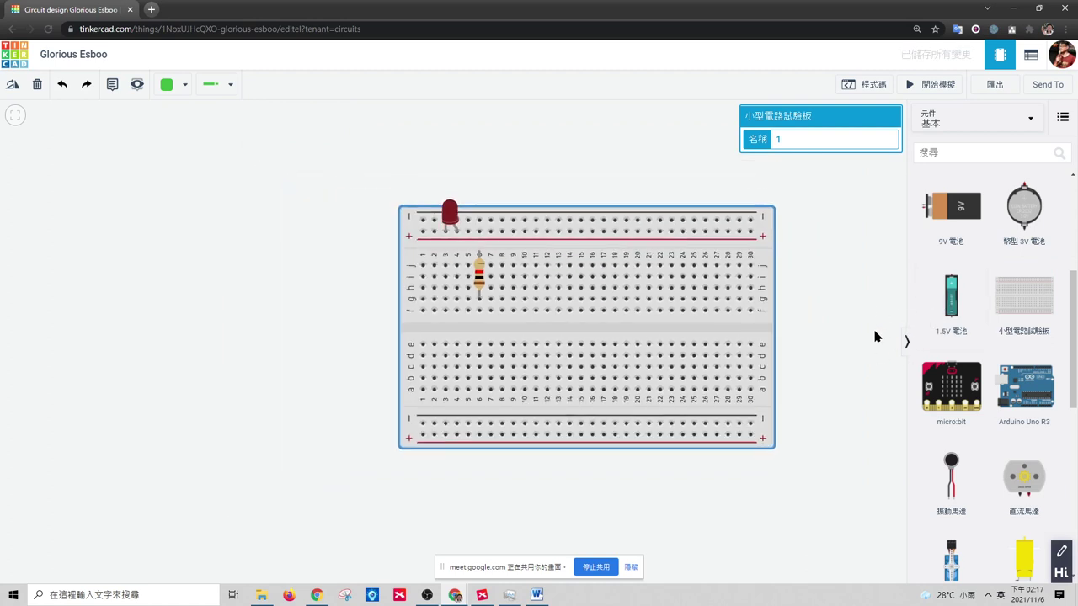
{"action": "scroll", "coordinate": [1069, 336], "scroll_direction": "down", "scroll_amount": 1}
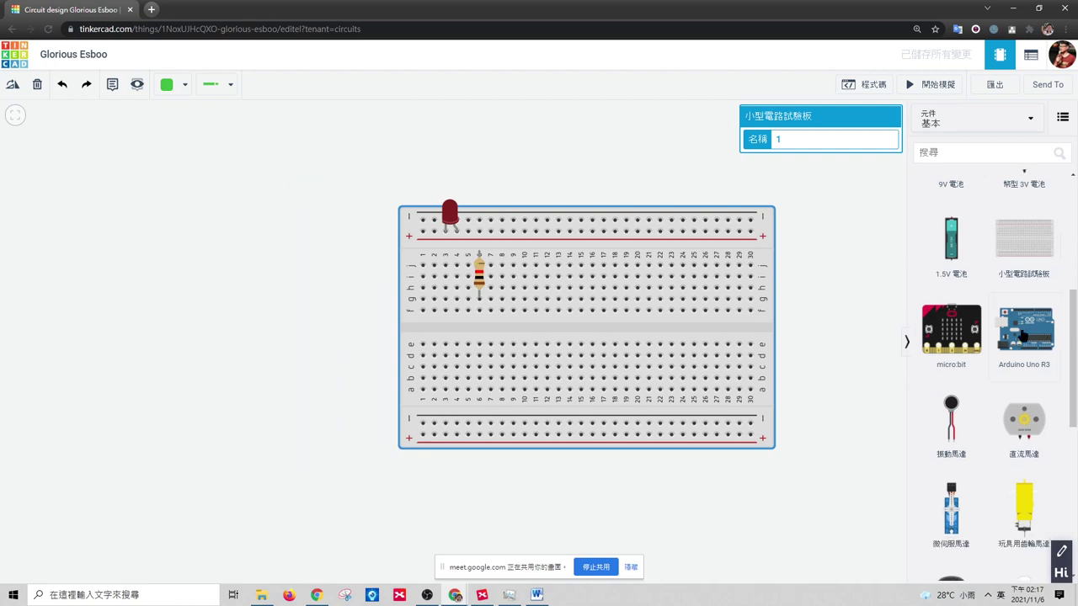
{"action": "left_click_drag", "start_coordinate": [1023, 330], "coordinate": [246, 351]}
{"action": "left_click_drag", "start_coordinate": [546, 353], "coordinate": [581, 363]}
{"action": "left_click", "coordinate": [344, 323]}
- Arrange the LED and the resistor beneath it above the Arduino, with the Arduino and breadboard moved lower side by side
{"action": "left_click_drag", "start_coordinate": [479, 274], "coordinate": [547, 181]}
{"action": "left_click_drag", "start_coordinate": [472, 230], "coordinate": [477, 178]}
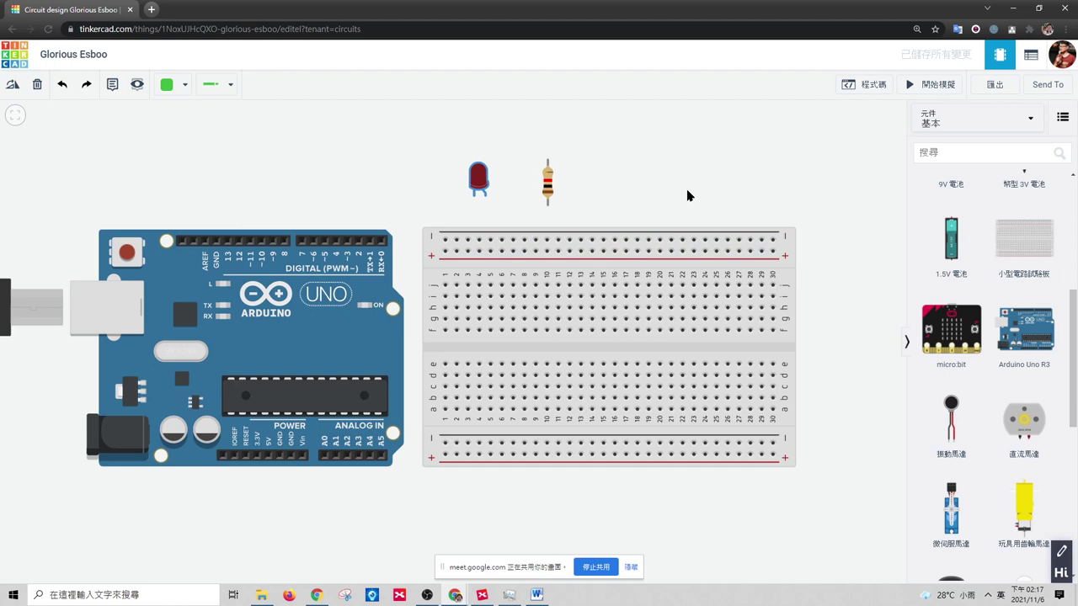
{"action": "left_click_drag", "start_coordinate": [480, 175], "coordinate": [341, 135]}
{"action": "left_click_drag", "start_coordinate": [331, 309], "coordinate": [333, 358]}
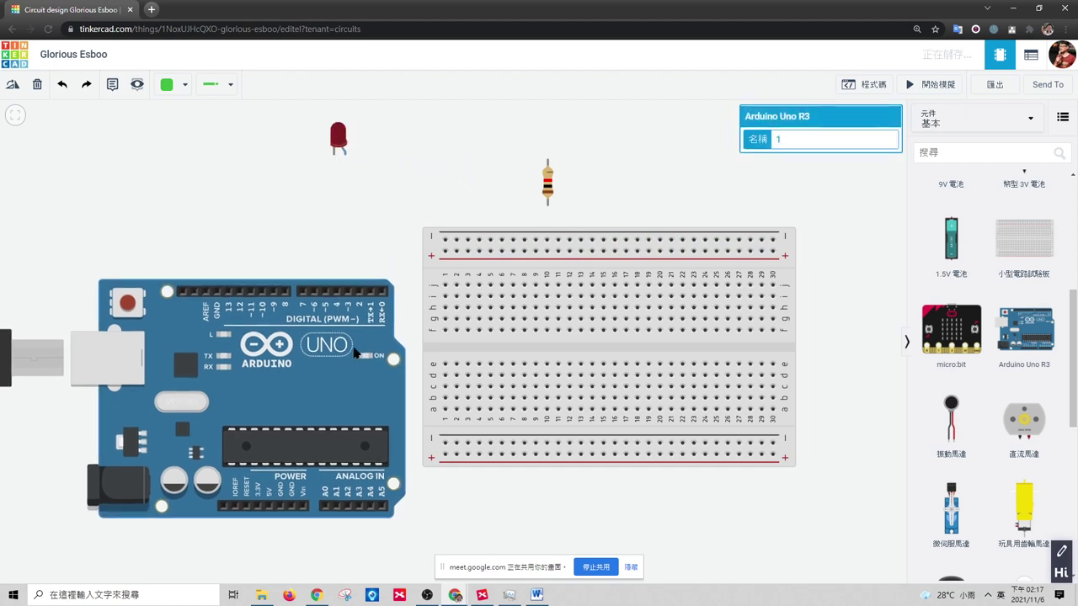
{"action": "left_click_drag", "start_coordinate": [512, 276], "coordinate": [512, 315]}
{"action": "left_click_drag", "start_coordinate": [547, 189], "coordinate": [355, 219]}
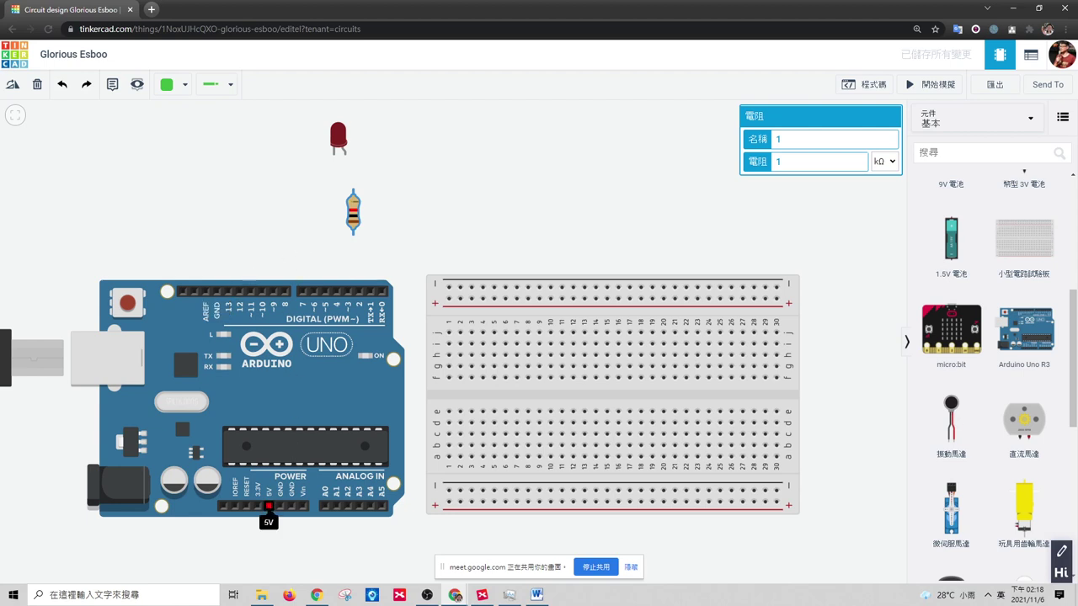
- Wire the Arduino's 5V pin to the resistor's lower lead and the resistor's upper lead to the LED's anode
{"action": "left_click", "coordinate": [269, 506]}
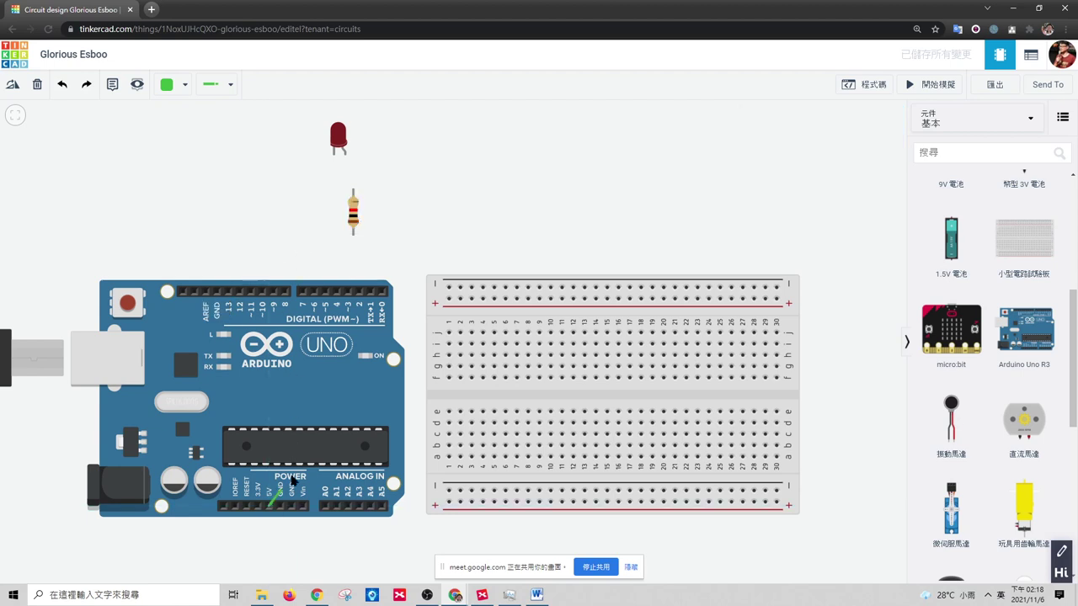
{"action": "left_click", "coordinate": [353, 235]}
{"action": "left_click", "coordinate": [353, 192]}
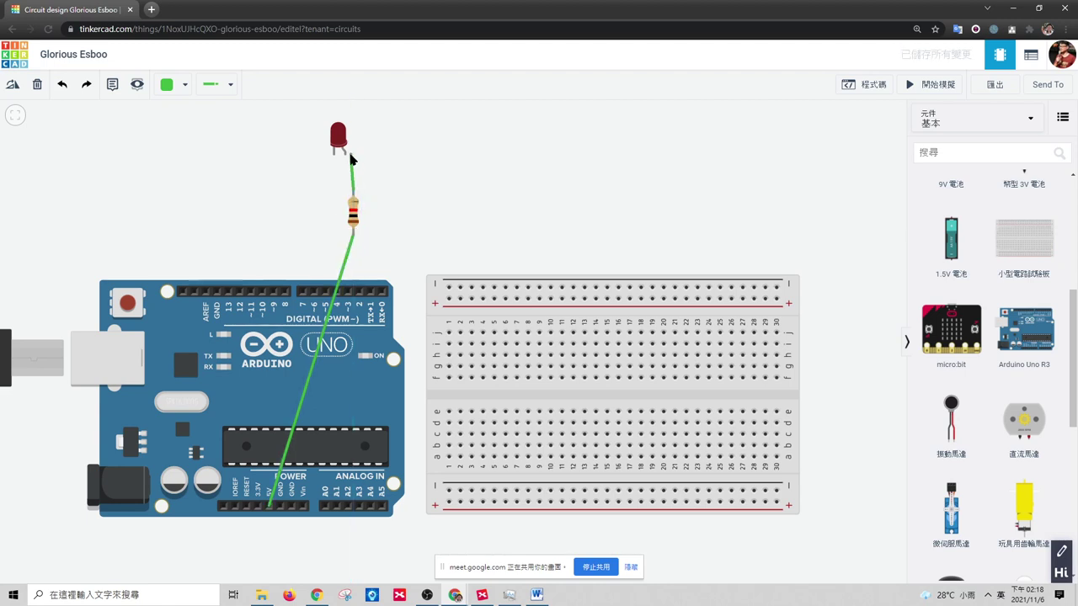
{"action": "left_click", "coordinate": [344, 155]}
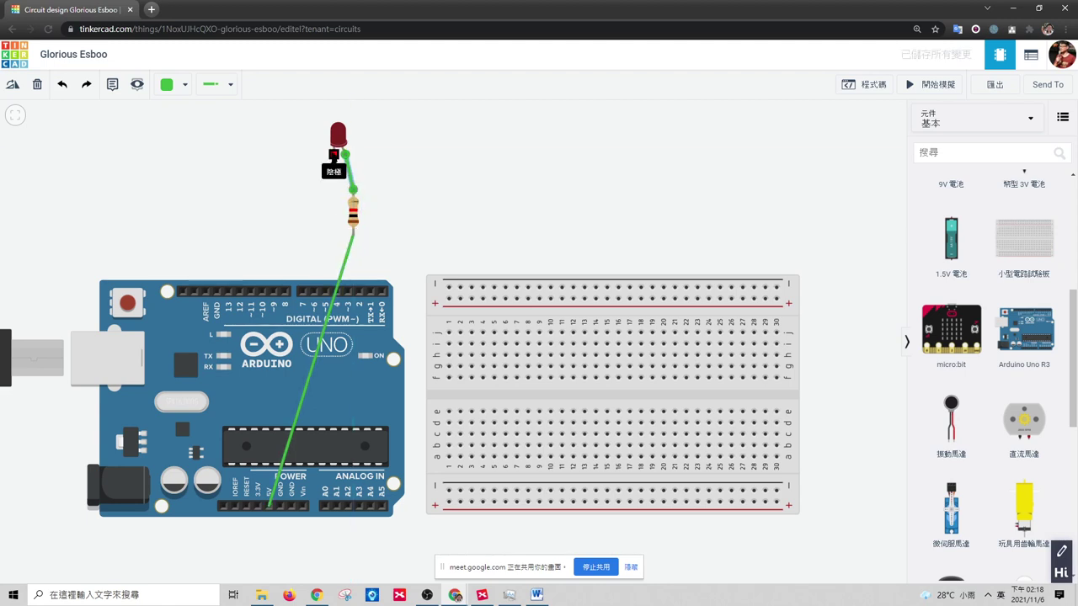
- Wire the LED's cathode to the Arduino's GND pin next to digital pin 13
{"action": "left_click", "coordinate": [334, 156]}
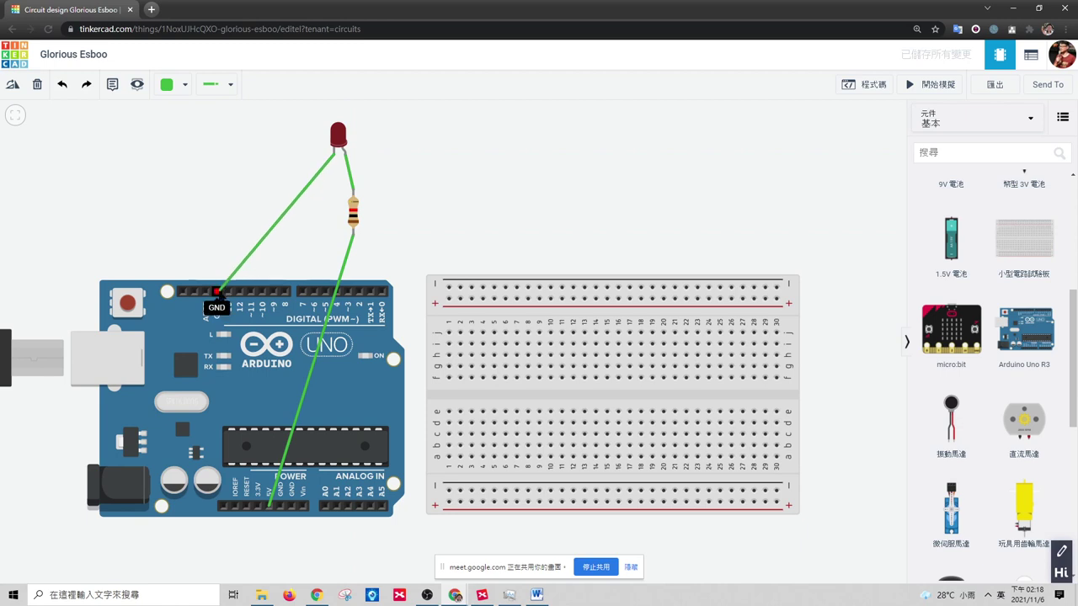
{"action": "left_click", "coordinate": [217, 292]}
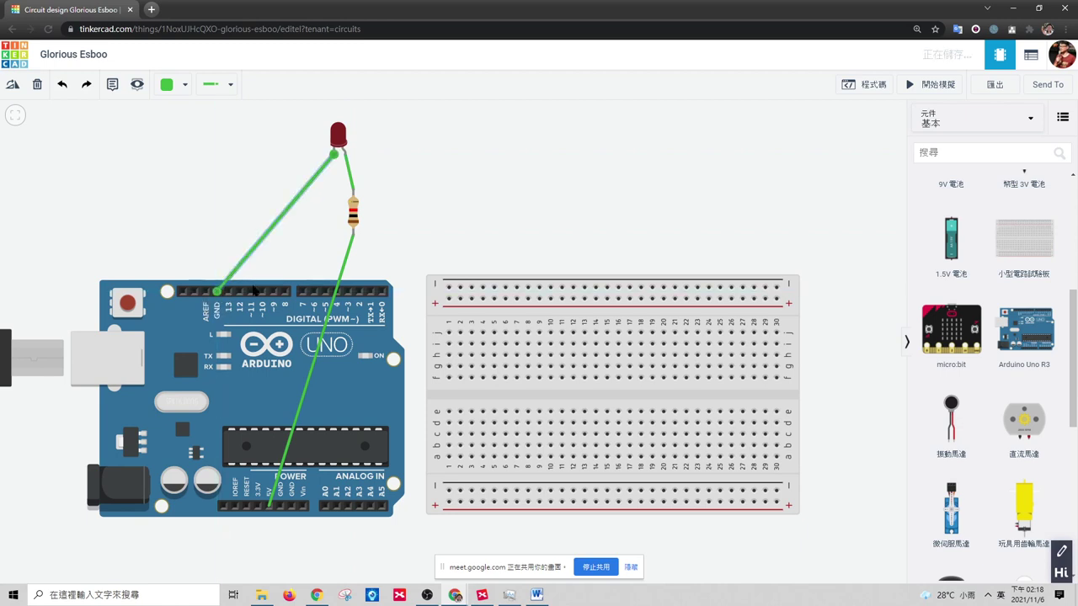
{"action": "left_click", "coordinate": [454, 205]}
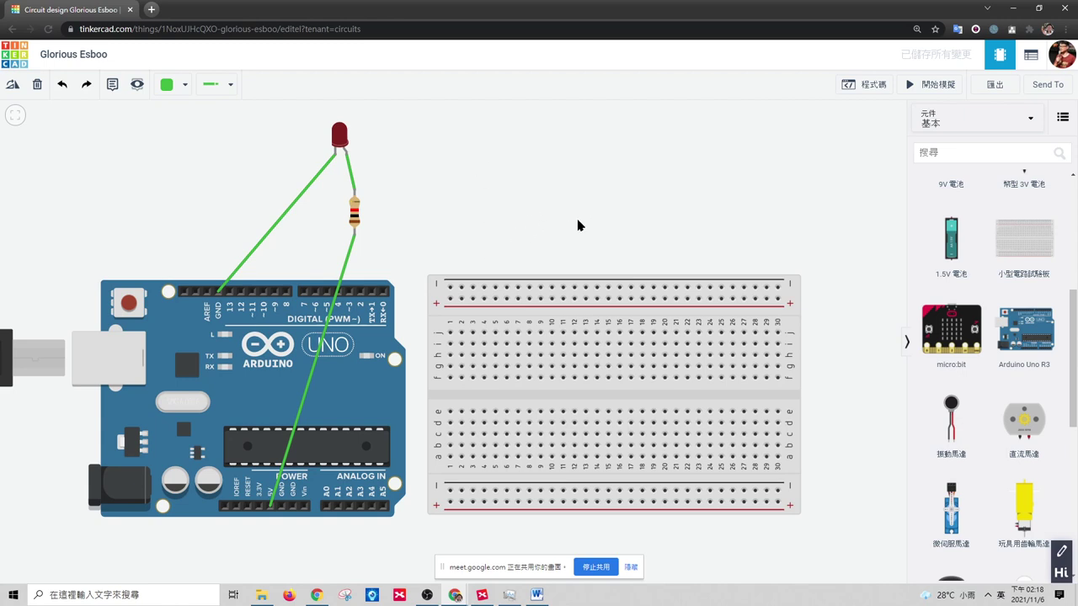
- Start the simulation and set the resistor's resistance to 200 Ω while it runs
{"action": "left_click", "coordinate": [931, 87]}
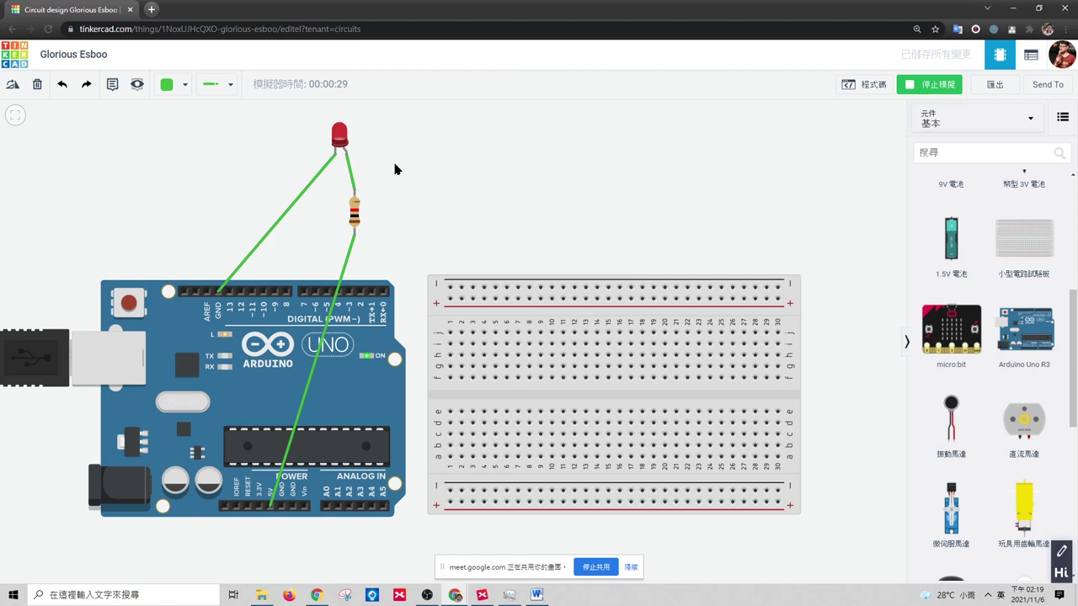
{"action": "left_click", "coordinate": [356, 212]}
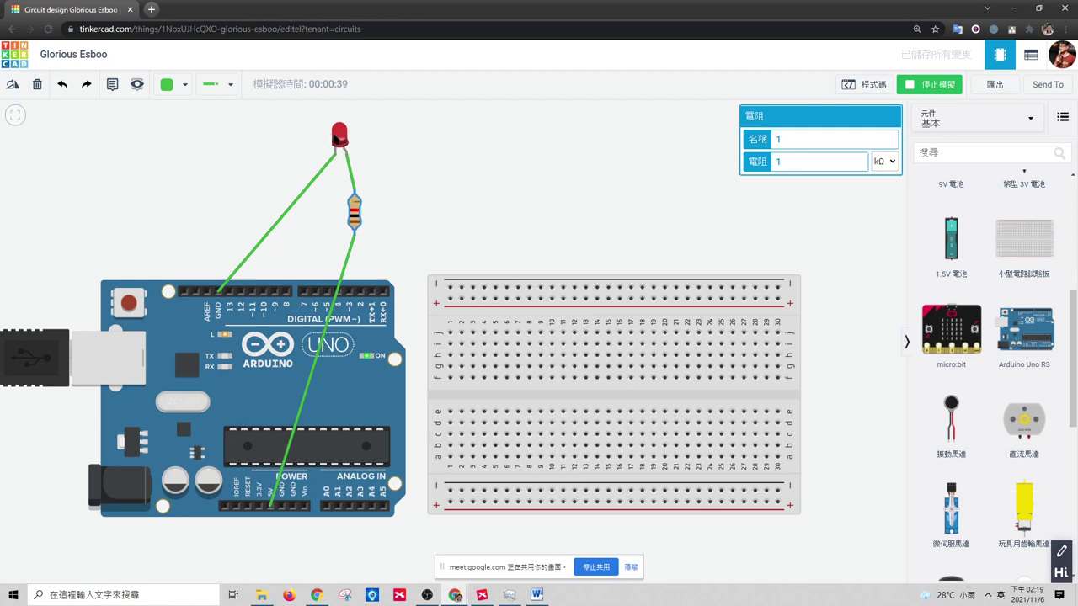
{"action": "left_click", "coordinate": [890, 168]}
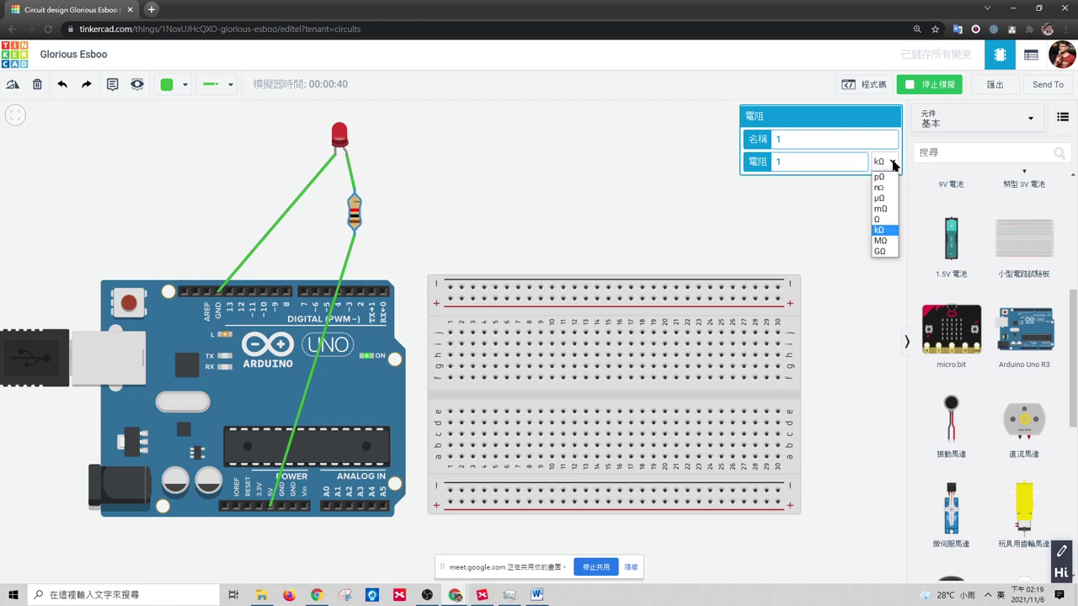
{"action": "left_click", "coordinate": [884, 222]}
{"action": "left_click_drag", "start_coordinate": [806, 163], "coordinate": [766, 163]}
{"action": "type", "text": "200"}
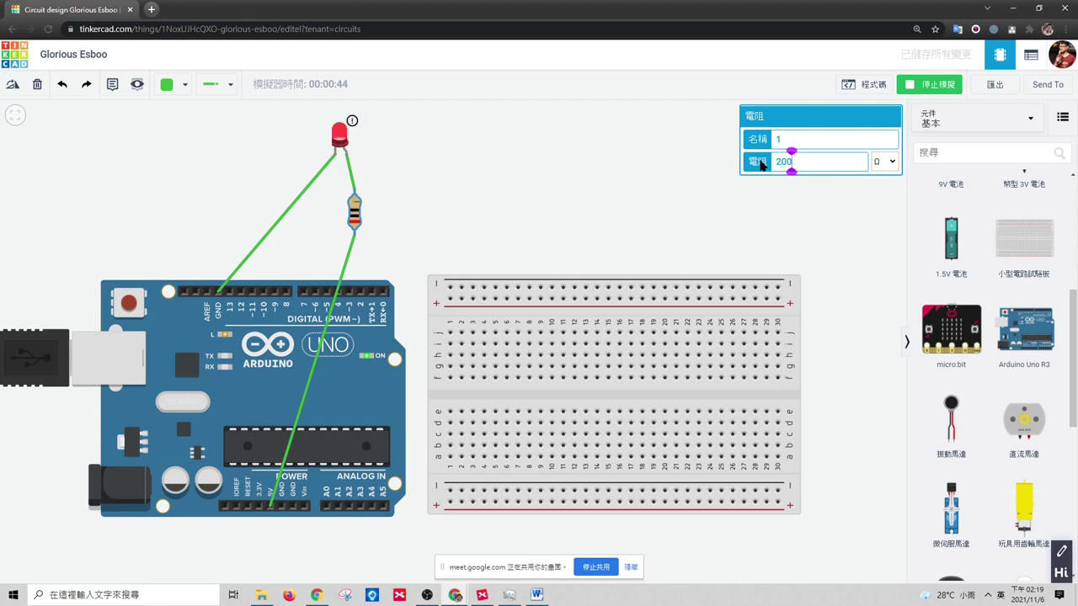
{"action": "left_click", "coordinate": [801, 200]}
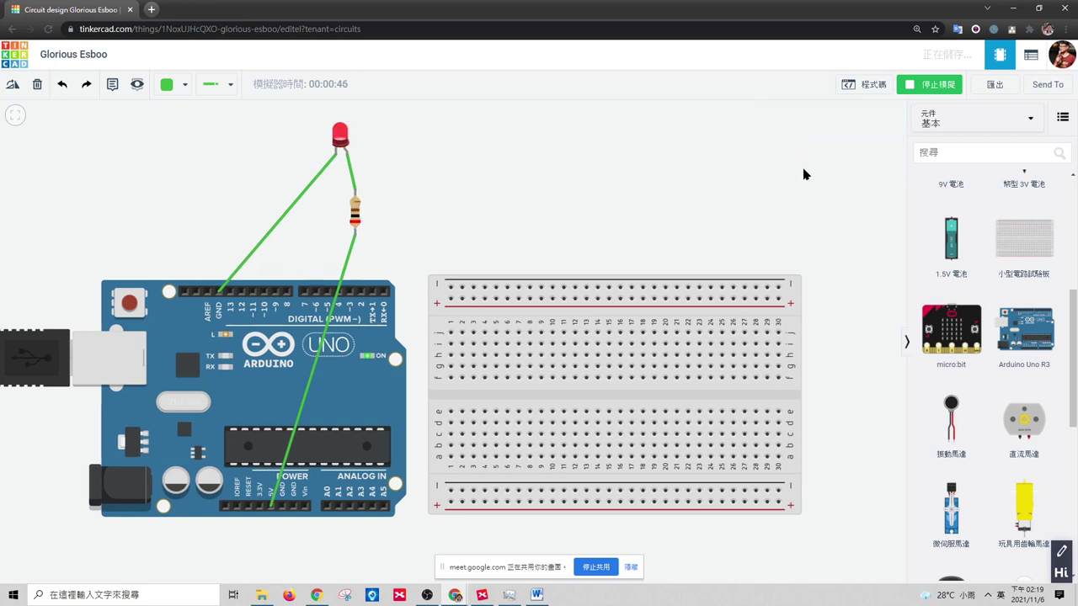
- Stop the simulation and delete all three wires between the Arduino, the resistor and the LED
{"action": "left_click", "coordinate": [354, 217]}
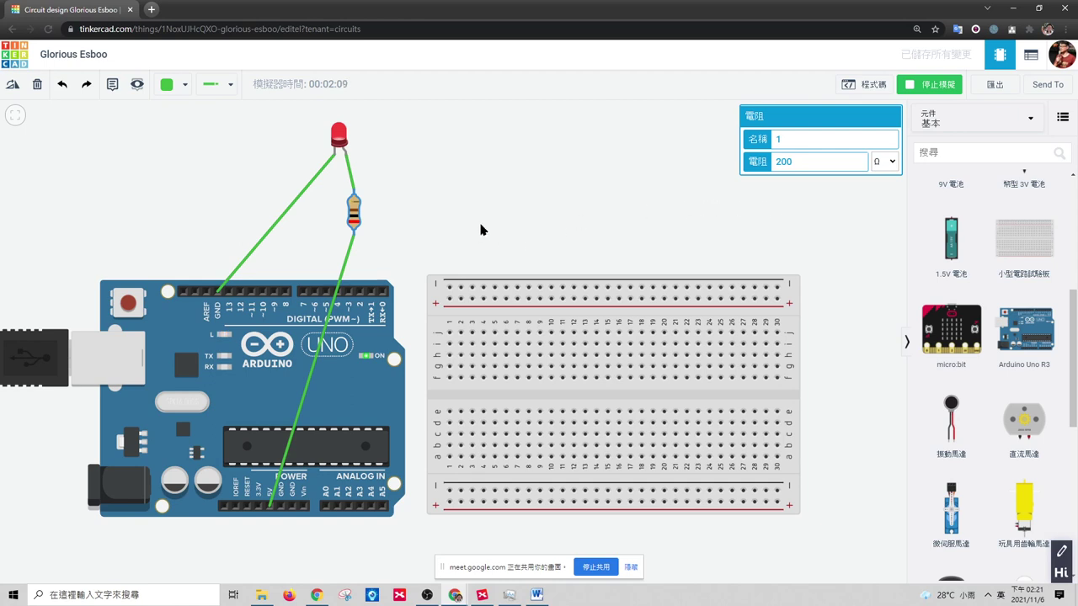
{"action": "left_click", "coordinate": [928, 87]}
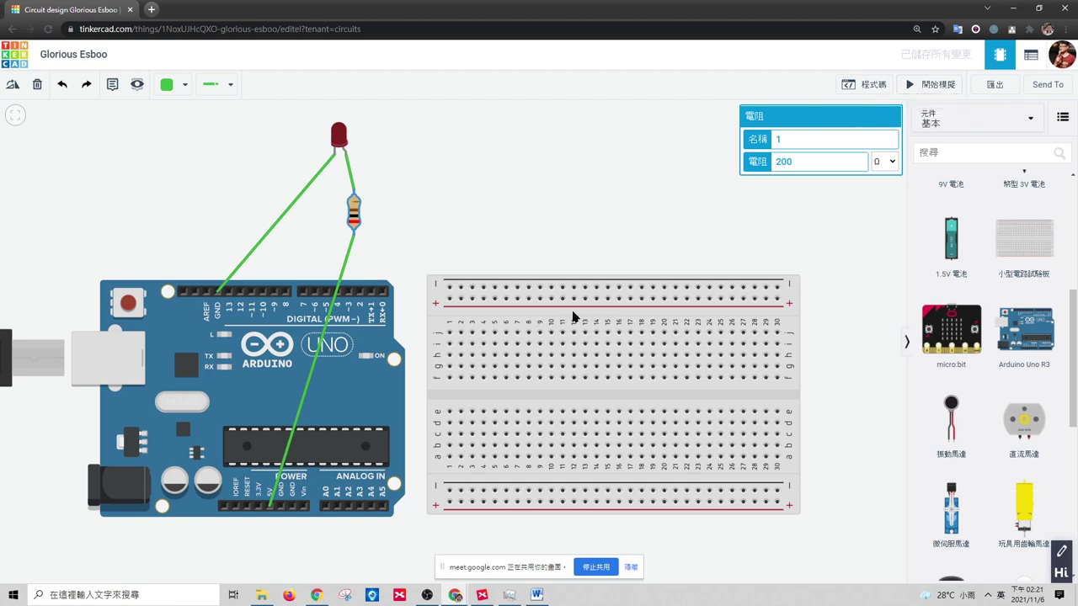
{"action": "left_click", "coordinate": [346, 266]}
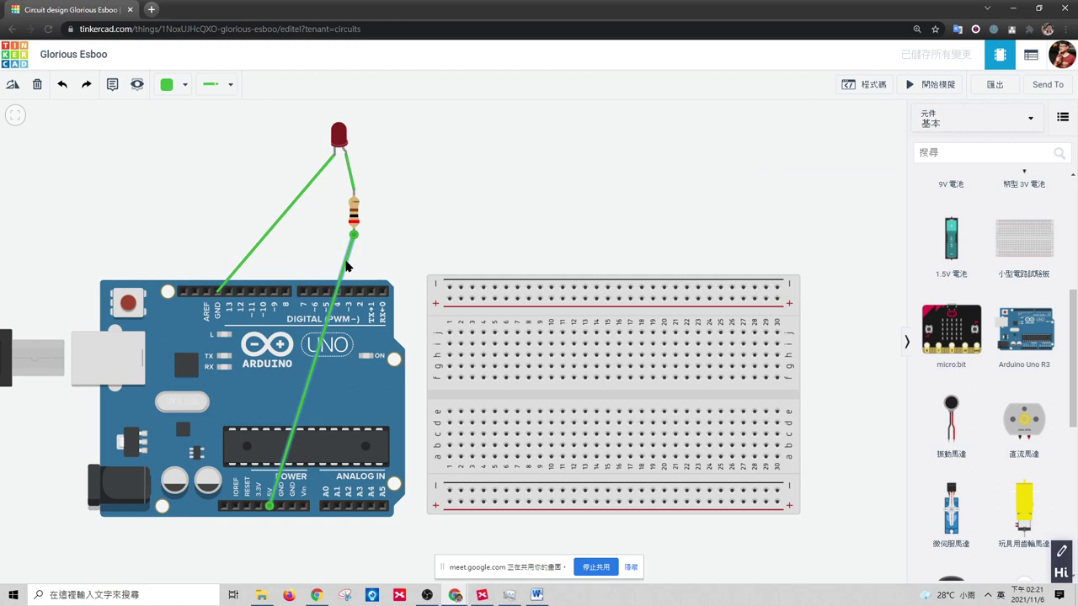
{"action": "key", "text": "Delete"}
{"action": "left_click", "coordinate": [292, 204]}
{"action": "key", "text": "Delete"}
{"action": "left_click", "coordinate": [354, 184]}
{"action": "key", "text": "Delete"}
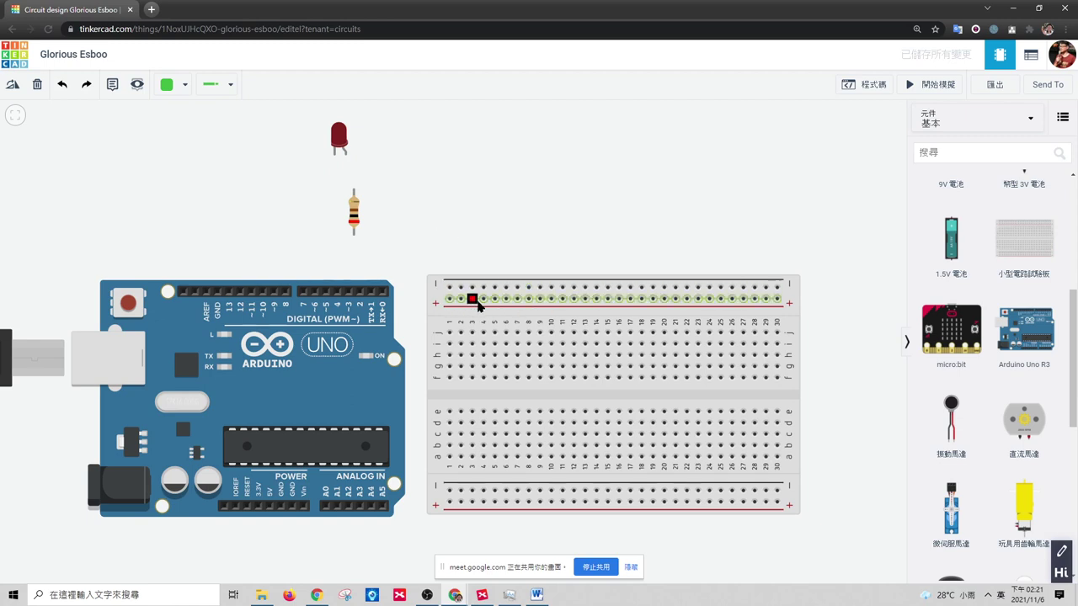
- Move the breadboard higher and place the LED on its lower terminal block with the legs in columns 4 and 5
{"action": "left_click_drag", "start_coordinate": [721, 320], "coordinate": [709, 218]}
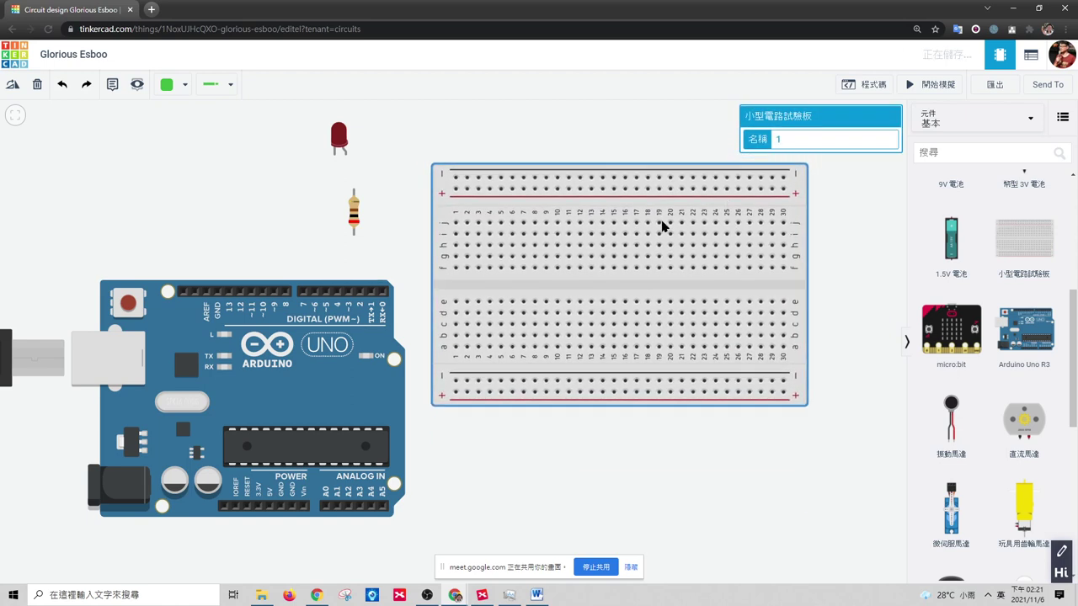
{"action": "left_click", "coordinate": [357, 212]}
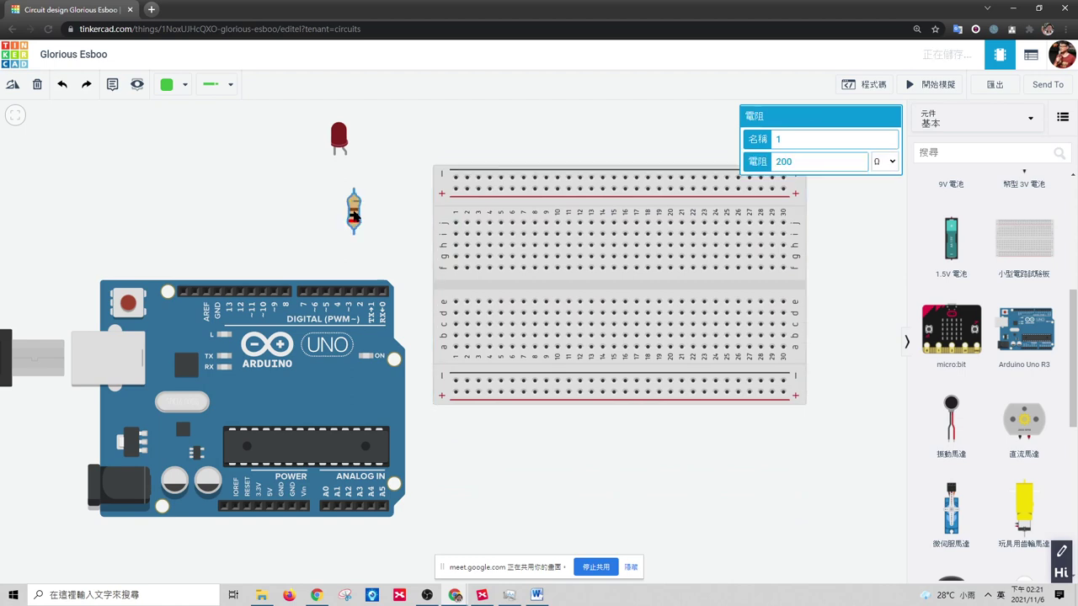
{"action": "mouse_move", "coordinate": [358, 212]}
{"action": "left_mouse_down"}
{"action": "mouse_move", "coordinate": [450, 234]}
{"action": "mouse_move", "coordinate": [373, 218]}
{"action": "left_mouse_up"}
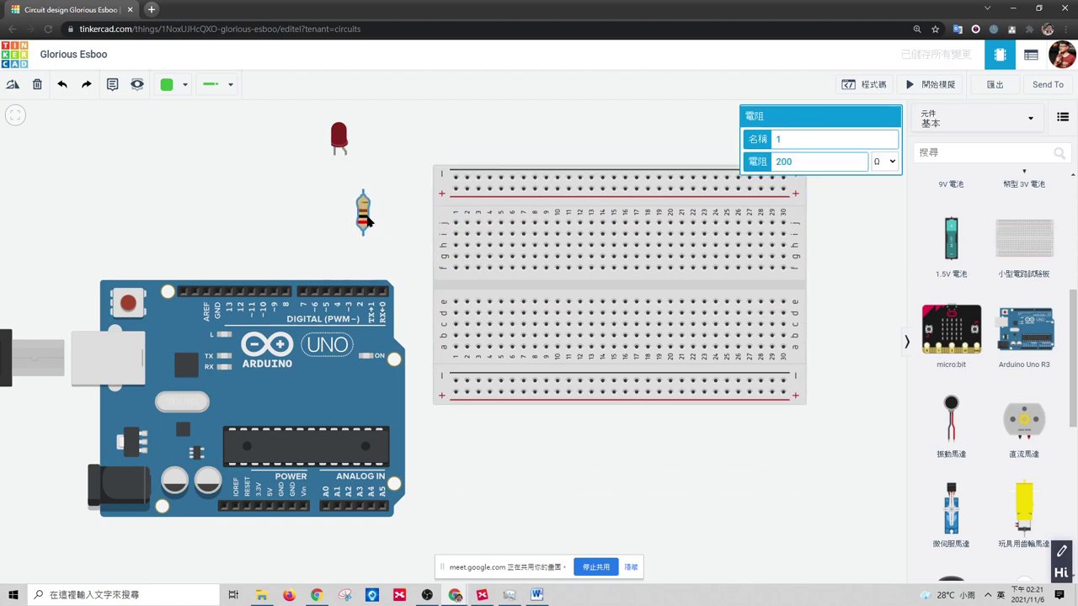
{"action": "left_click_drag", "start_coordinate": [346, 145], "coordinate": [498, 253]}
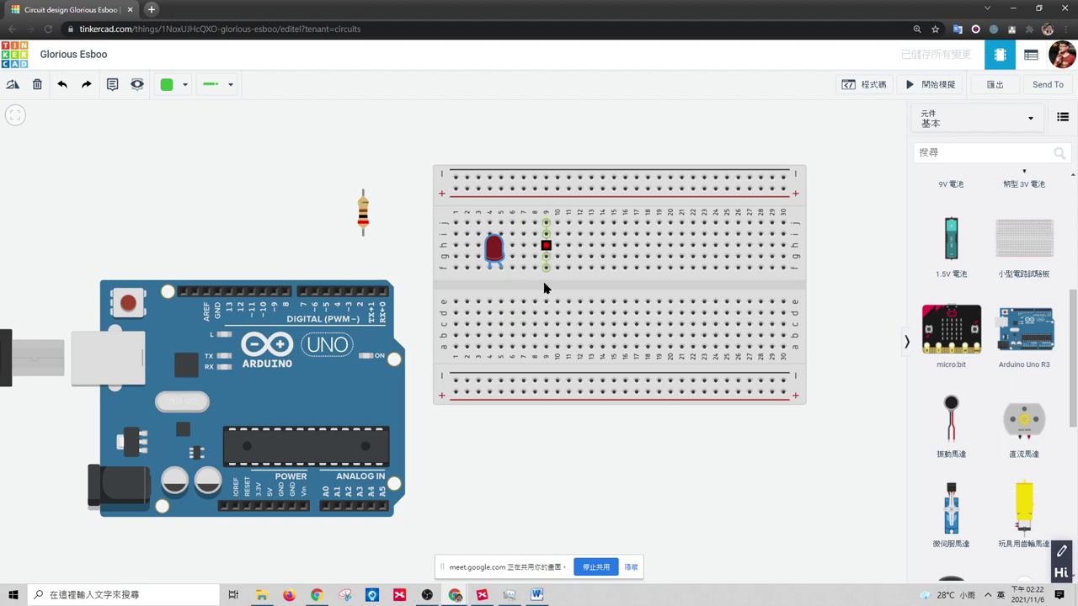
{"action": "left_click_drag", "start_coordinate": [496, 252], "coordinate": [496, 309]}
- Position the Arduino directly below the raised breadboard and move the LED's legs to row e, columns 4 and 5
{"action": "left_click_drag", "start_coordinate": [527, 211], "coordinate": [504, 160]}
{"action": "left_click_drag", "start_coordinate": [319, 341], "coordinate": [630, 429]}
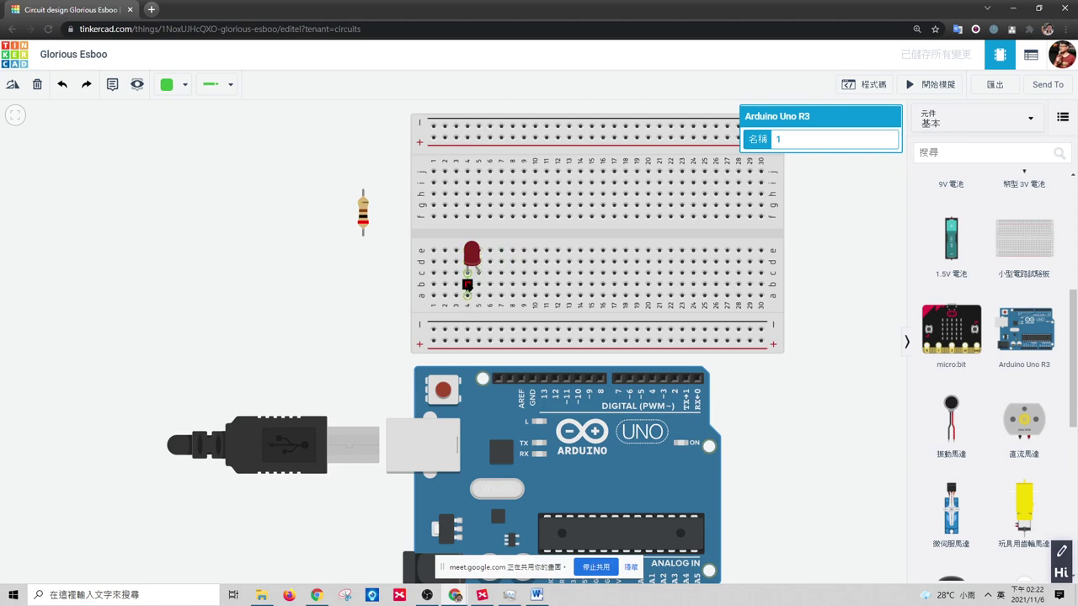
{"action": "left_click", "coordinate": [473, 243]}
{"action": "left_click_drag", "start_coordinate": [473, 244], "coordinate": [472, 230]}
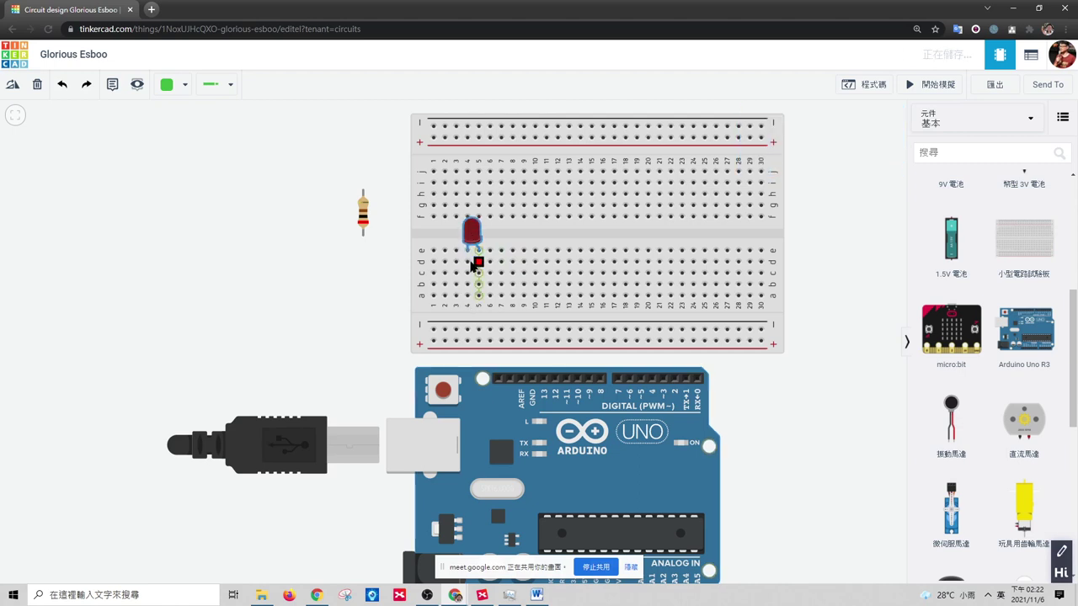
- Rotate the resistor to horizontal and place it in breadboard row c, spanning from the LED anode's column 5 to column 9
{"action": "left_click_drag", "start_coordinate": [363, 213], "coordinate": [513, 278]}
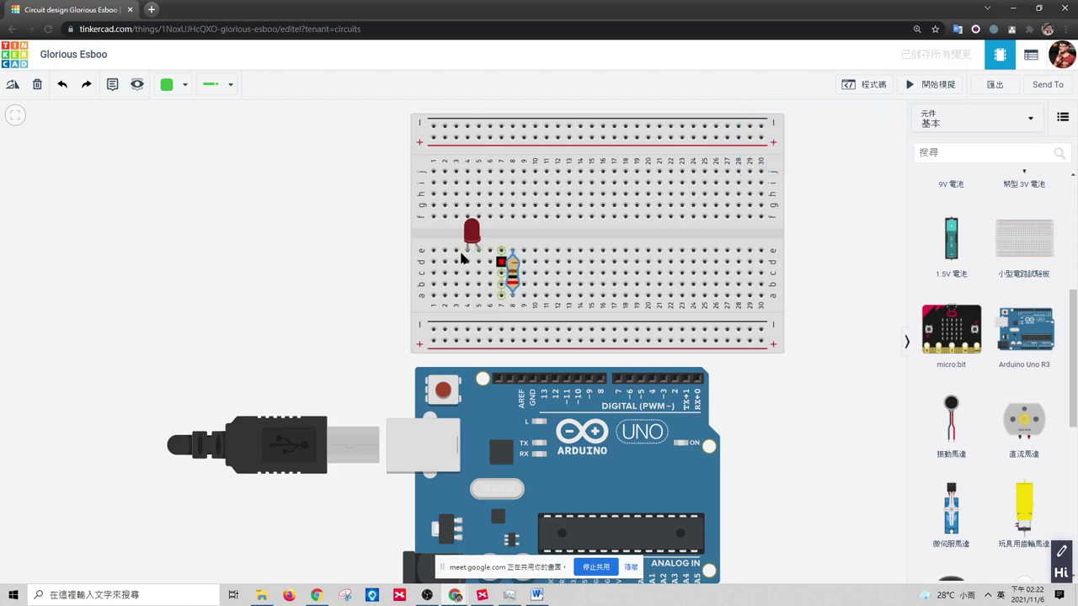
{"action": "left_click", "coordinate": [13, 90]}
{"action": "left_click", "coordinate": [14, 89]}
{"action": "left_click", "coordinate": [14, 89]}
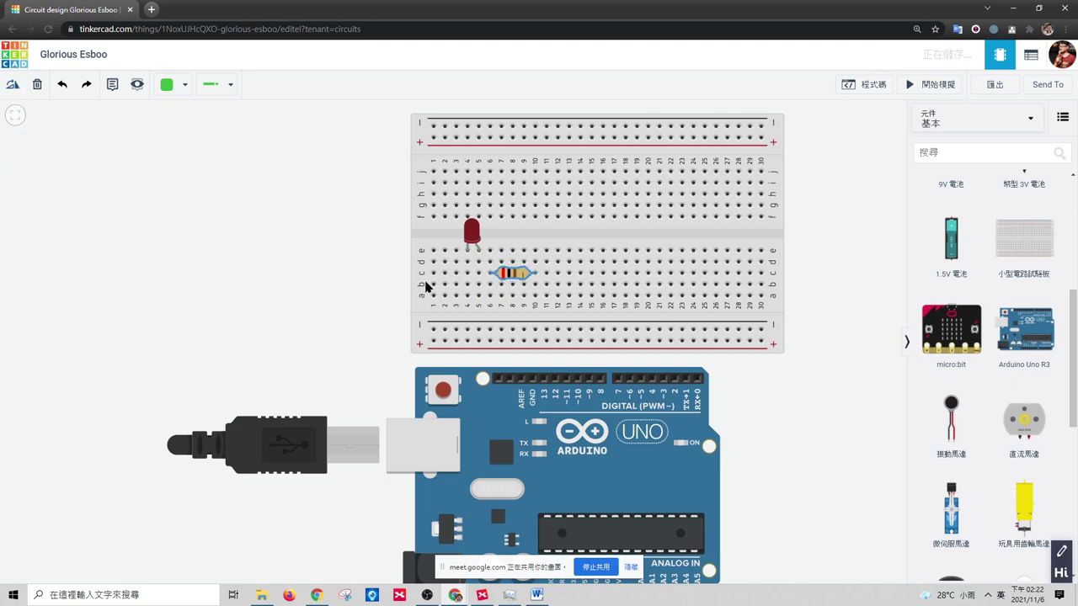
{"action": "left_click_drag", "start_coordinate": [513, 274], "coordinate": [503, 262]}
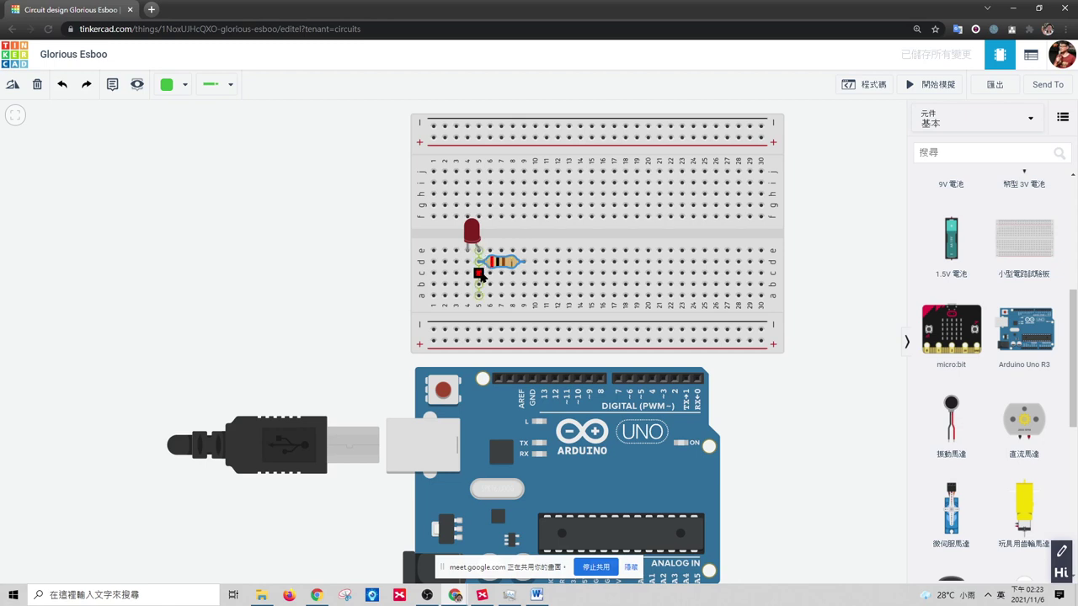
{"action": "left_click_drag", "start_coordinate": [498, 262], "coordinate": [497, 274]}
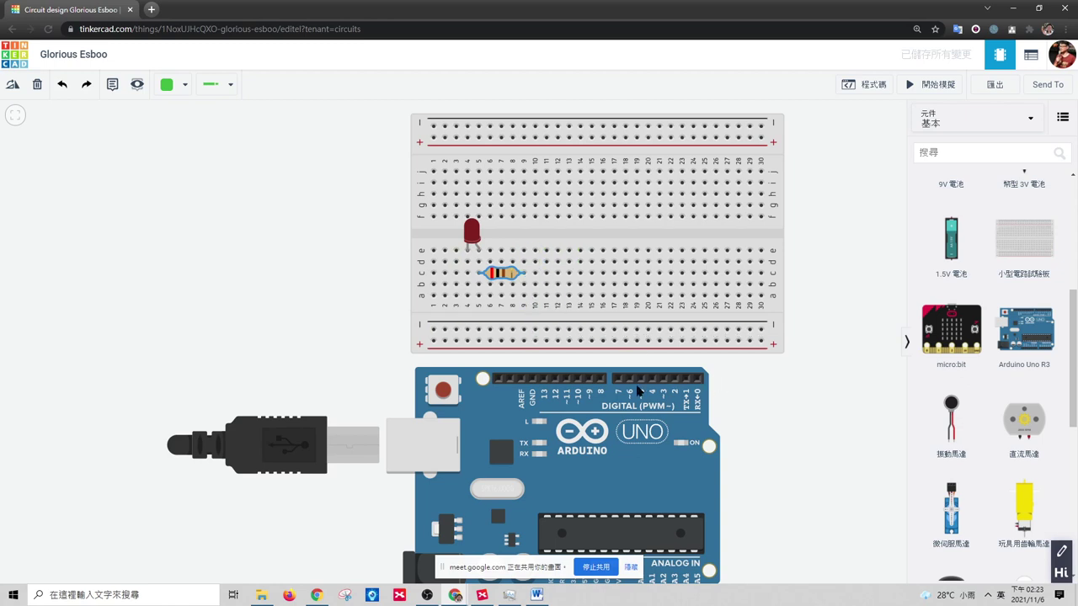
- Wire the Arduino's GND pin beside pin 13 to the breadboard's lower negative rail and its 5V pin to the lower positive rail
{"action": "left_click", "coordinate": [532, 379]}
{"action": "left_click", "coordinate": [534, 329]}
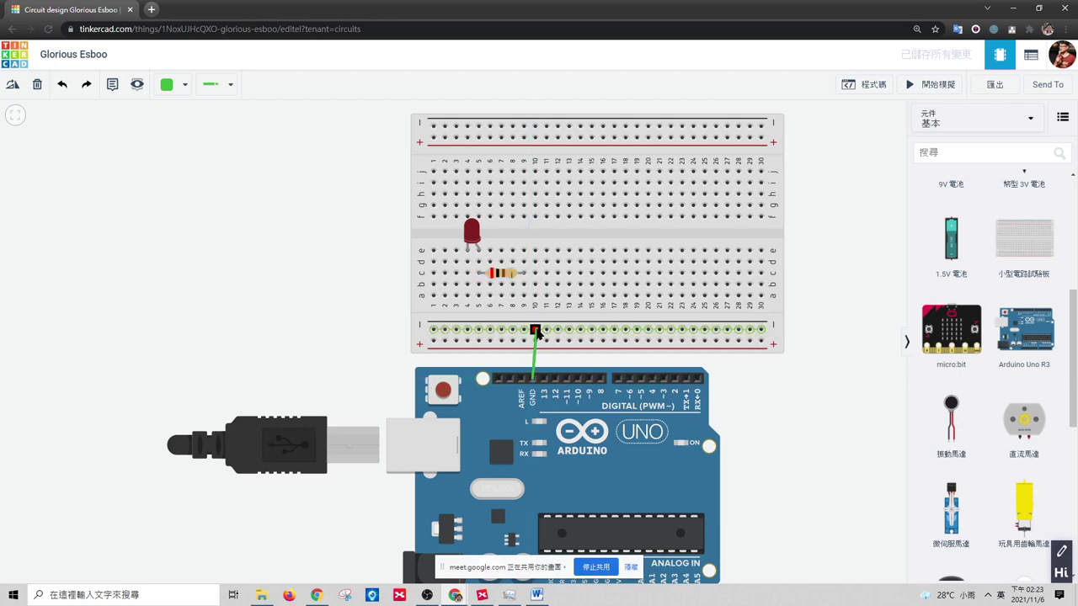
{"action": "left_click_drag", "start_coordinate": [637, 241], "coordinate": [632, 239]}
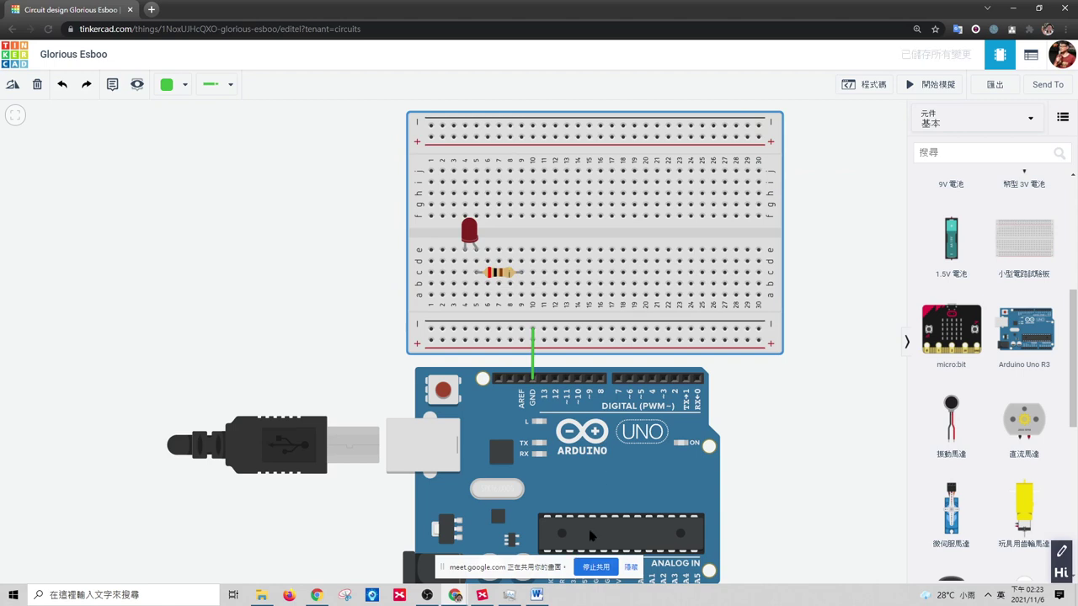
{"action": "scroll", "coordinate": [788, 462], "scroll_direction": "down", "scroll_amount": 2}
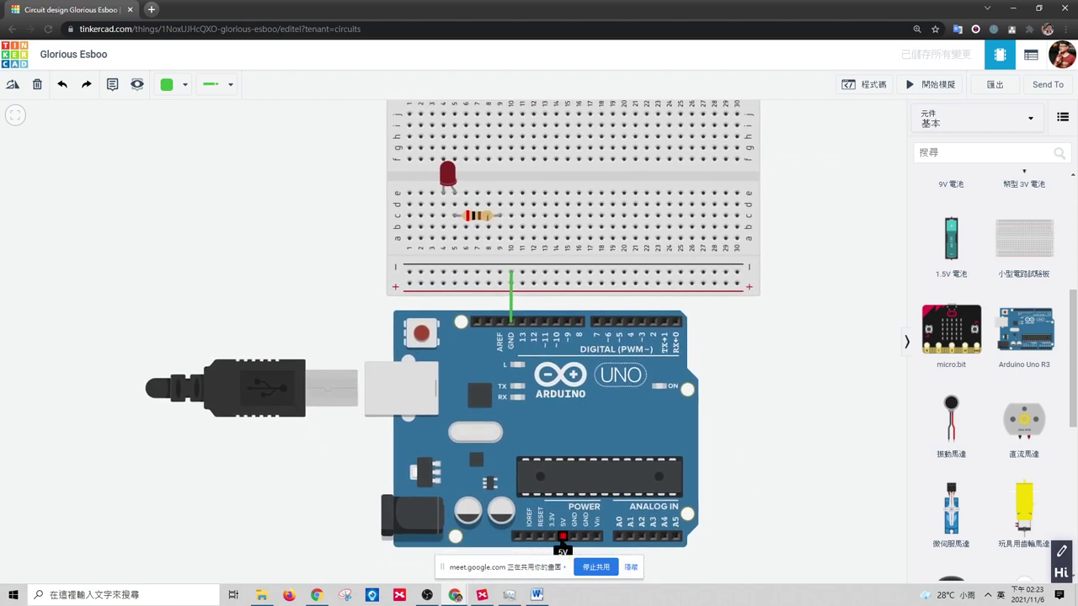
{"action": "left_click", "coordinate": [562, 536]}
{"action": "left_click", "coordinate": [568, 284]}
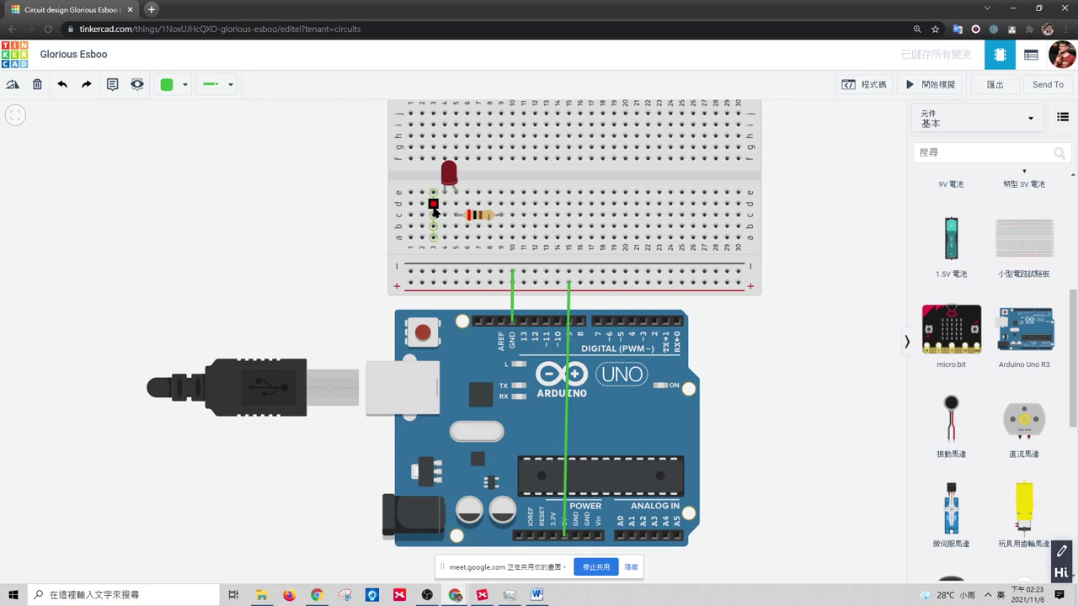
- Wire breadboard row a column 9 to the lower positive rail and row a column 4 to the lower negative rail
{"action": "left_click", "coordinate": [501, 238]}
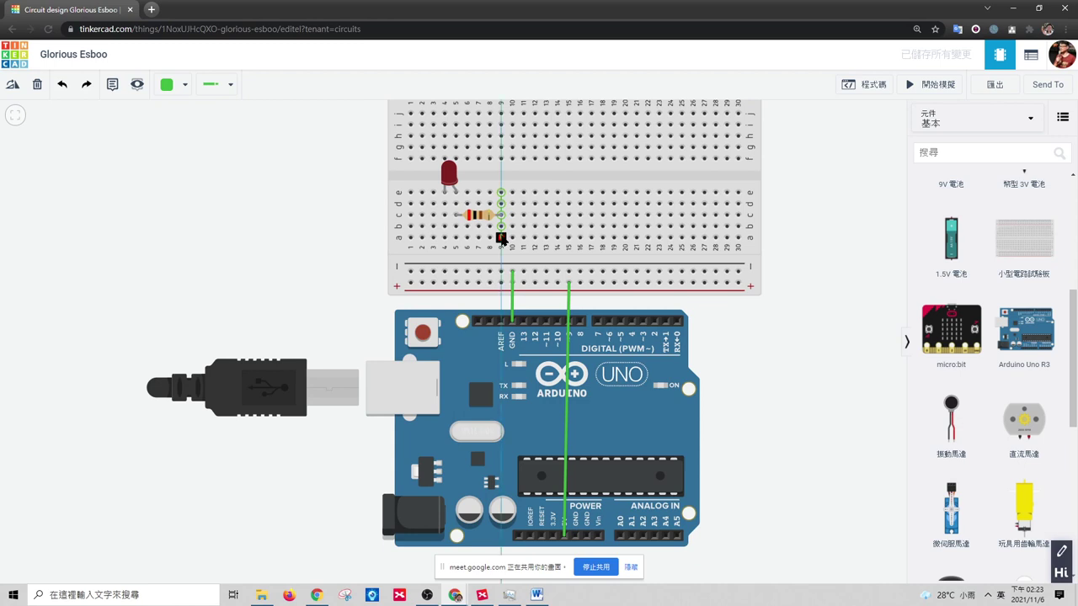
{"action": "left_click", "coordinate": [501, 284]}
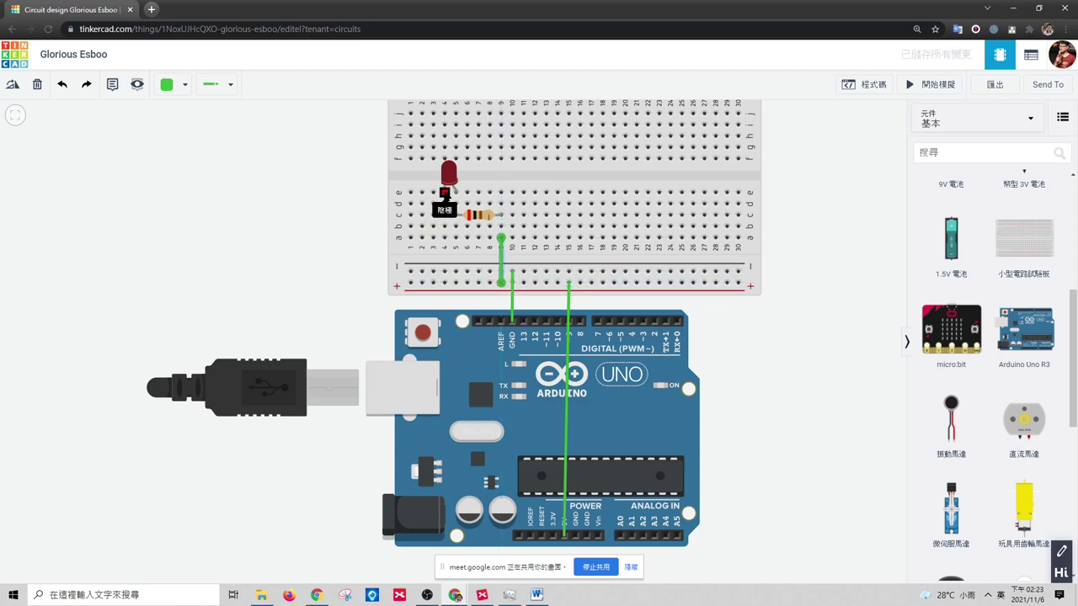
{"action": "left_click", "coordinate": [444, 239]}
{"action": "left_click", "coordinate": [444, 272]}
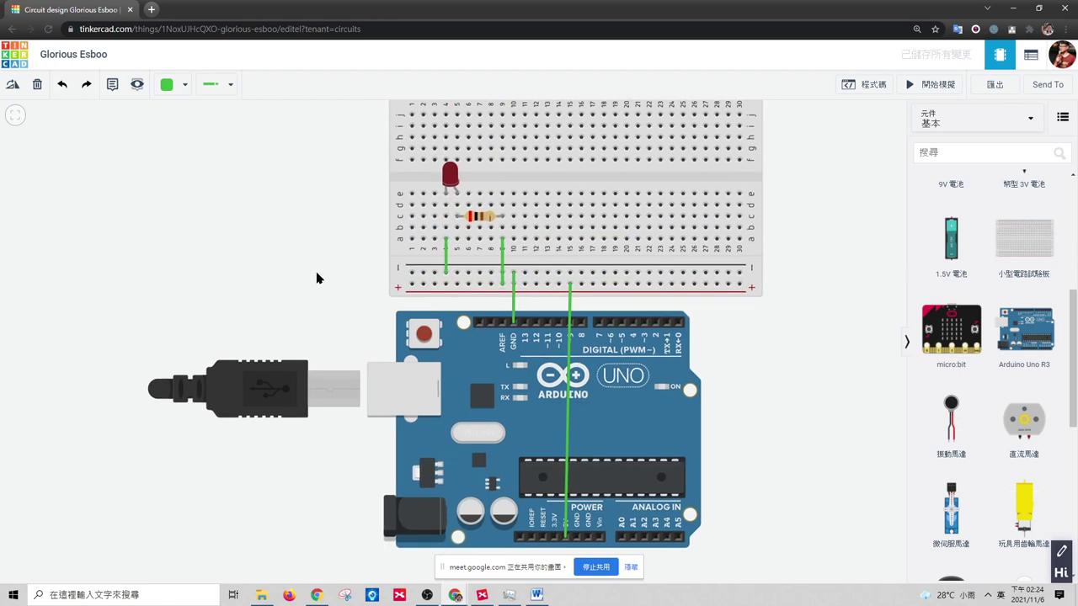
- Start the simulation and recolour the 5V wire and the column 9 wire to the positive rail red
{"action": "left_click", "coordinate": [927, 86]}
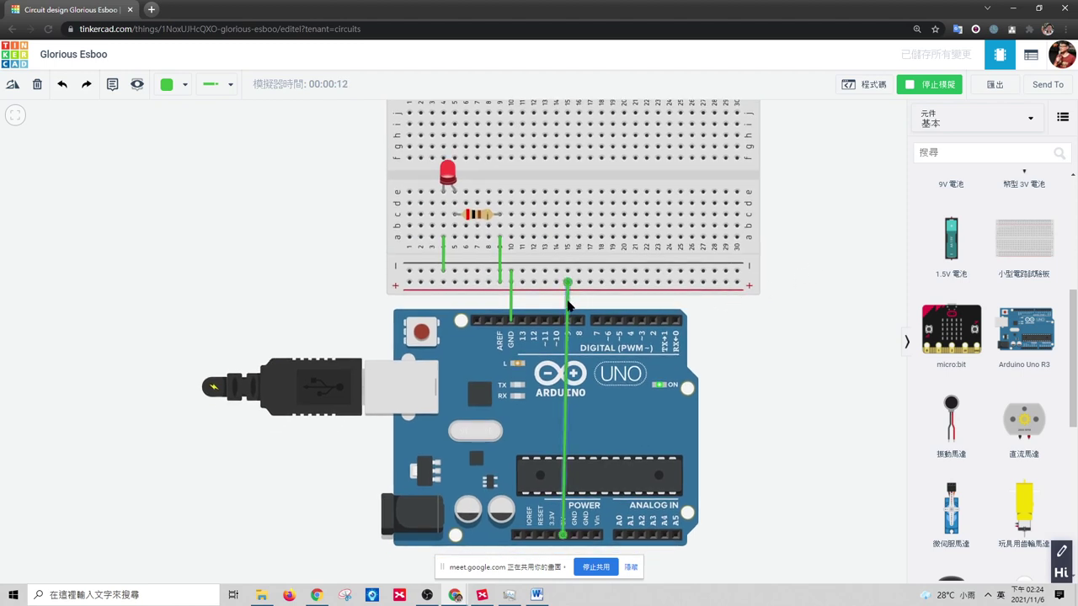
{"action": "left_click", "coordinate": [171, 85]}
{"action": "left_click", "coordinate": [177, 148]}
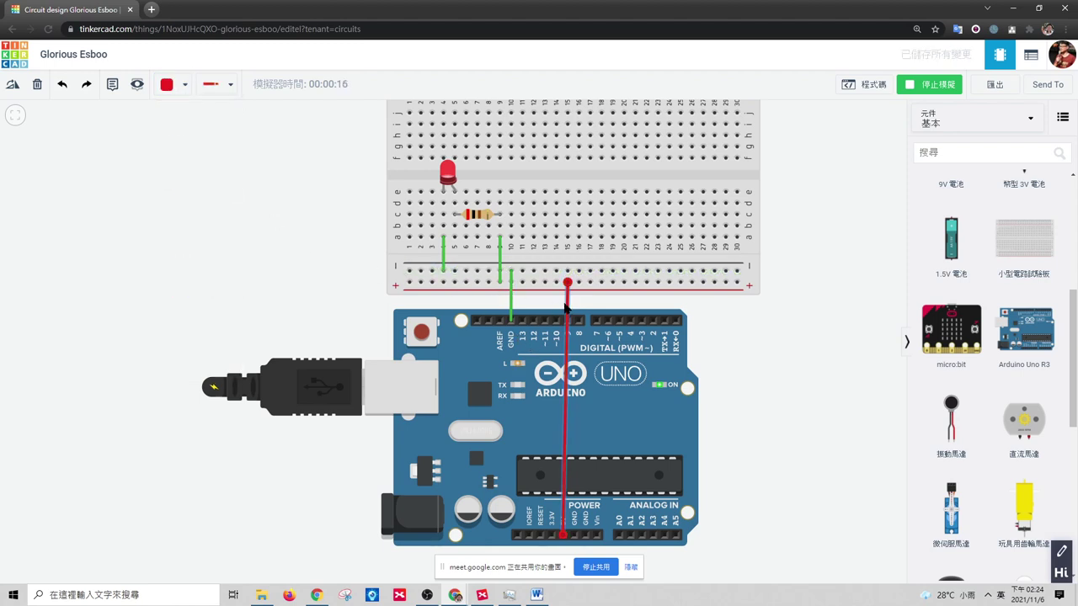
{"action": "left_click", "coordinate": [500, 264]}
{"action": "left_click", "coordinate": [172, 85]}
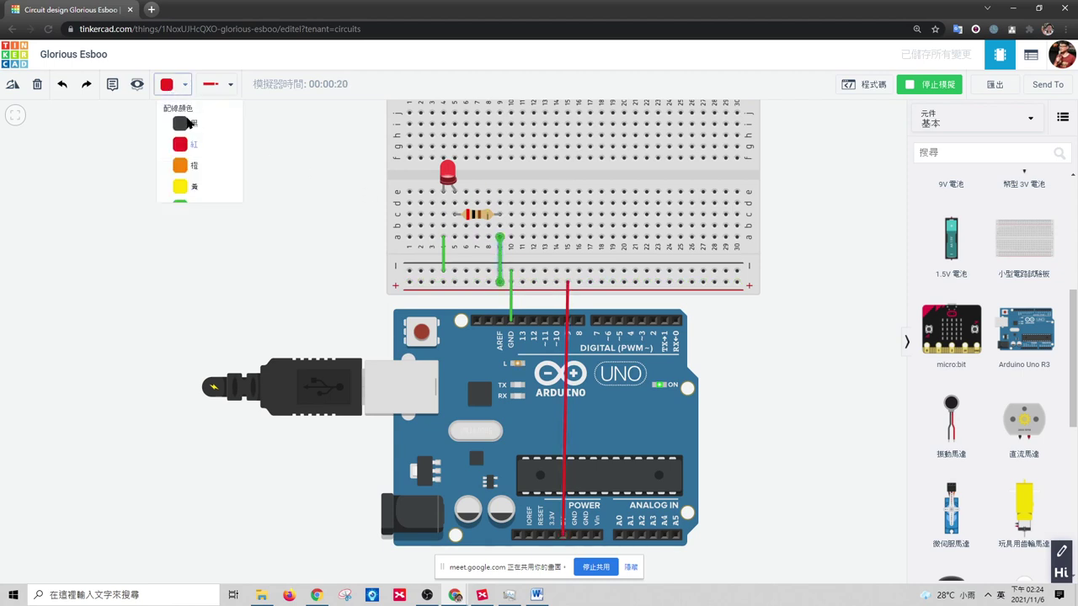
{"action": "left_click", "coordinate": [190, 145]}
- Recolour the column 4 wire to the negative rail and the Arduino's GND wire black
{"action": "left_click", "coordinate": [443, 251]}
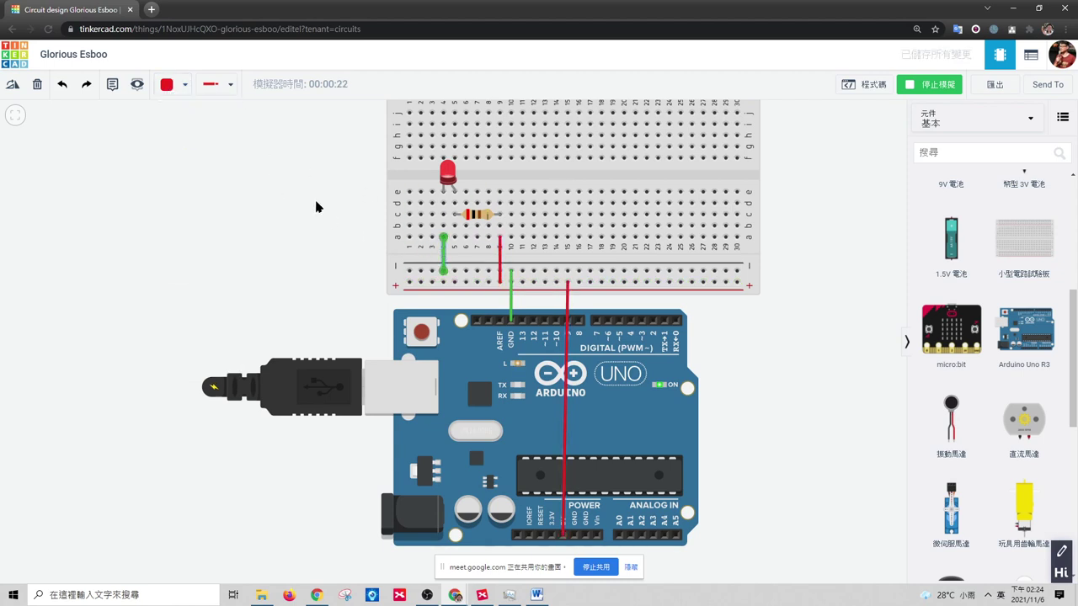
{"action": "left_click", "coordinate": [172, 84]}
{"action": "left_click", "coordinate": [180, 124]}
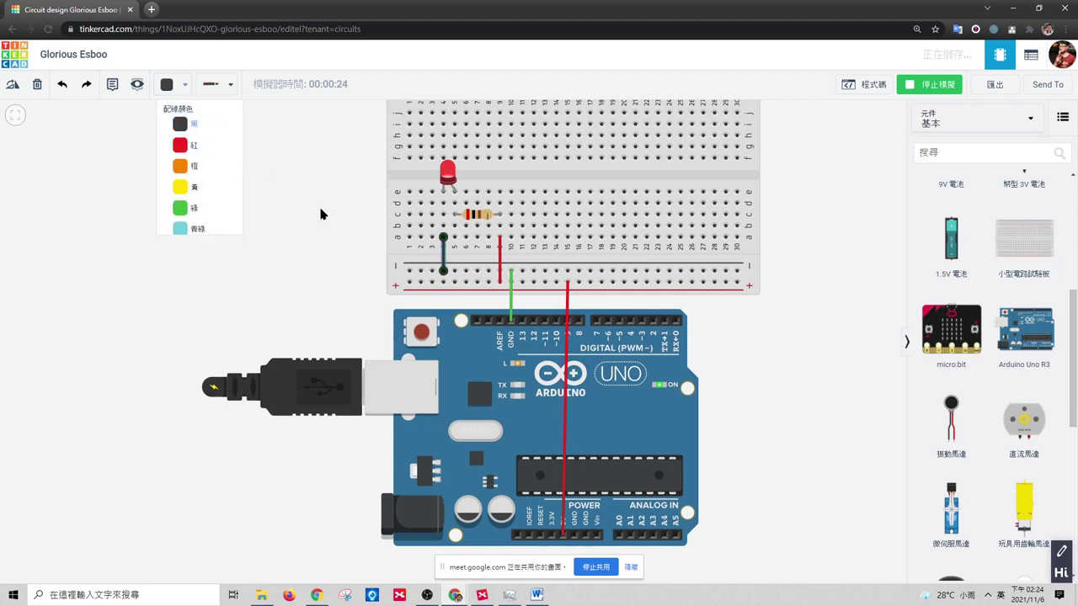
{"action": "left_click", "coordinate": [511, 303]}
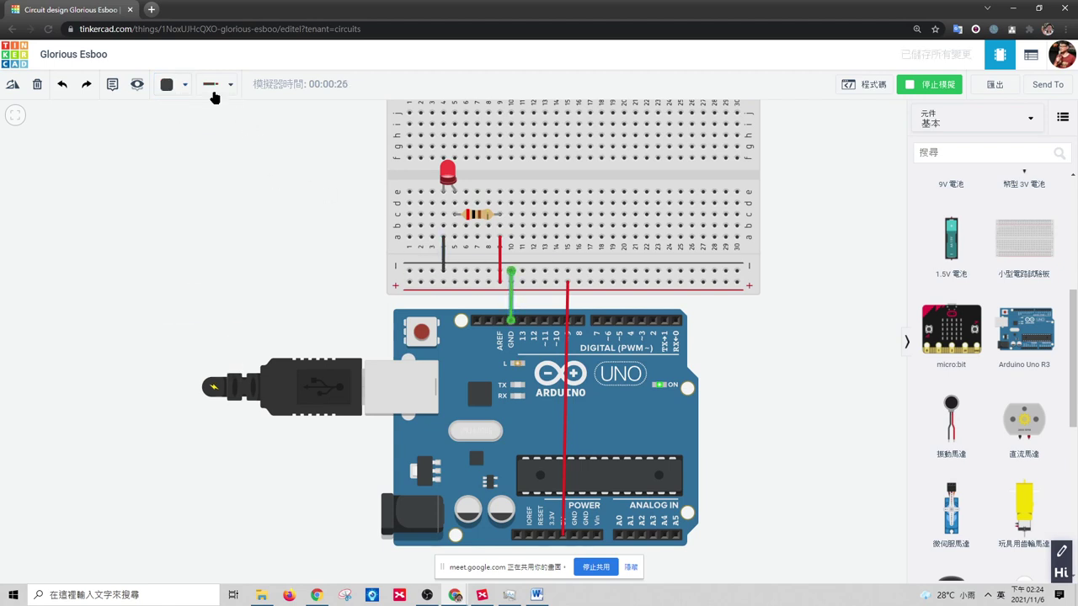
{"action": "left_click", "coordinate": [172, 84]}
{"action": "left_click", "coordinate": [178, 124]}
{"action": "left_click", "coordinate": [719, 319]}
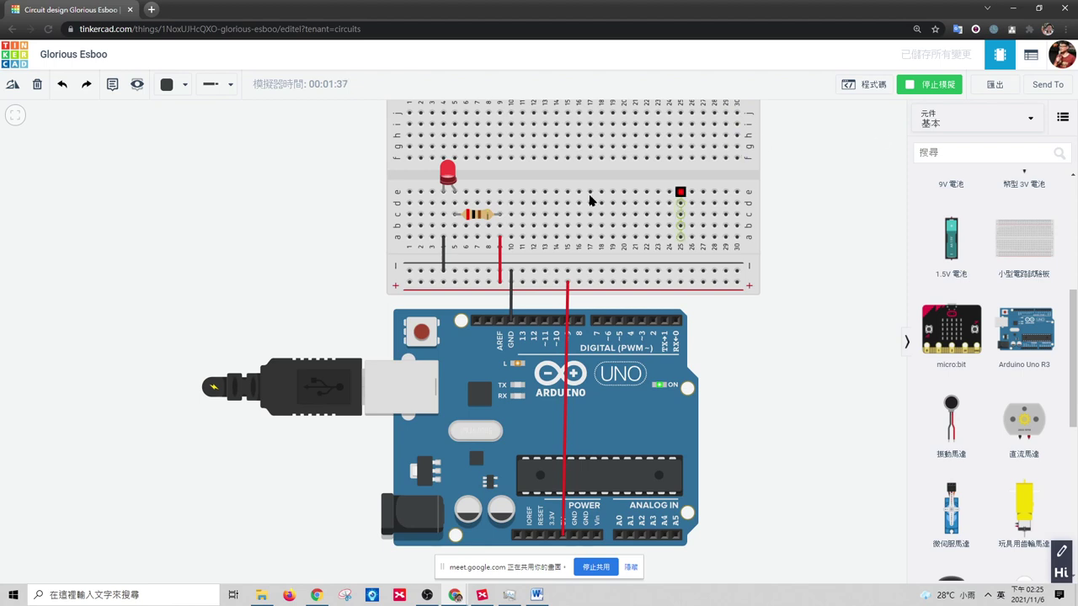
{"action": "left_click", "coordinate": [474, 216]}
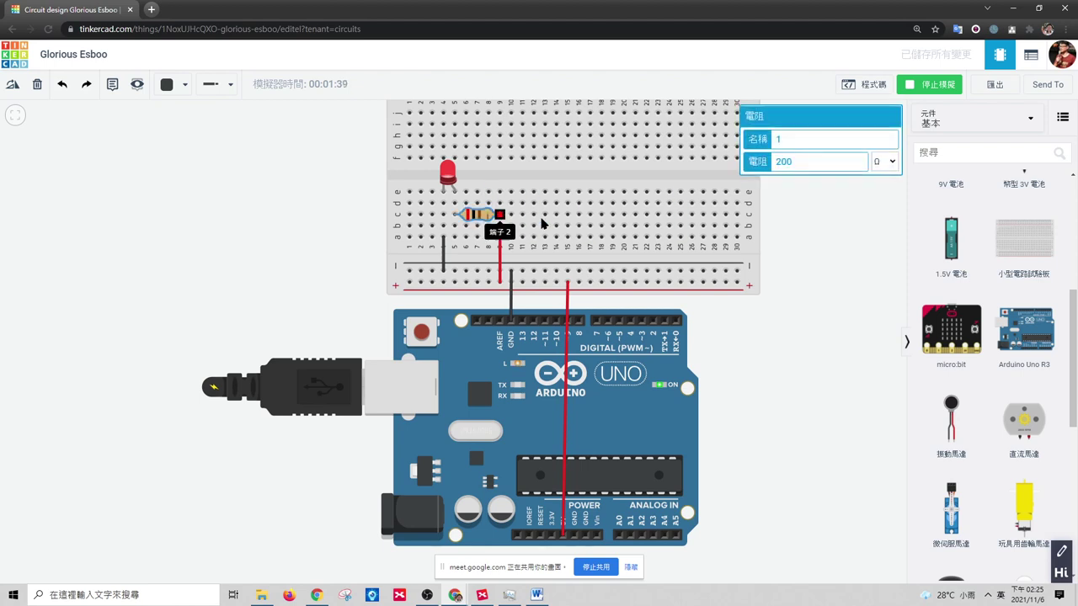
{"action": "left_click", "coordinate": [815, 231]}
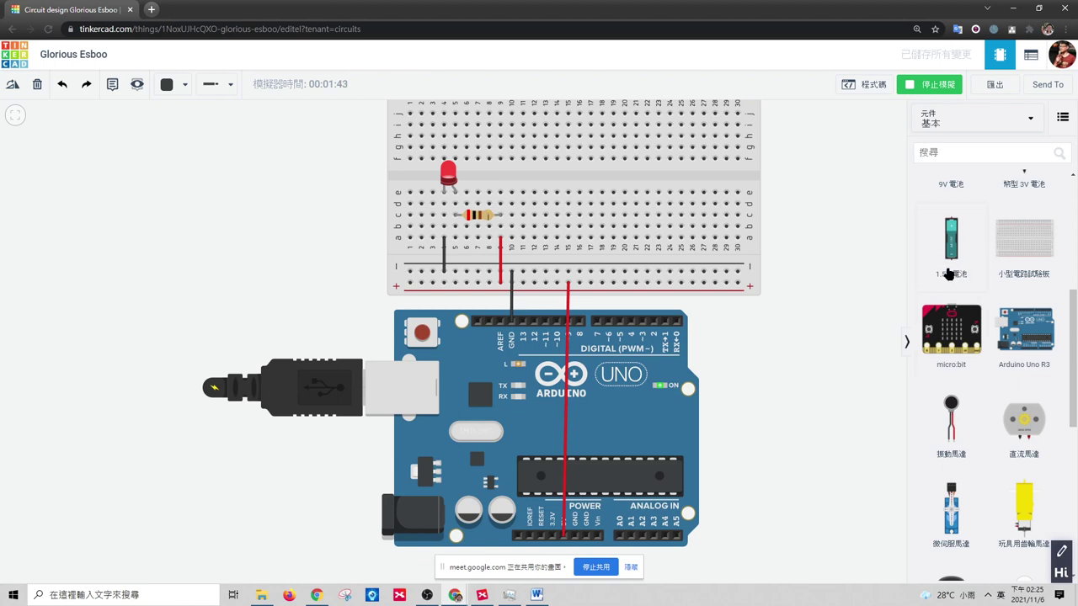
{"action": "left_click_drag", "start_coordinate": [840, 306], "coordinate": [696, 303]}
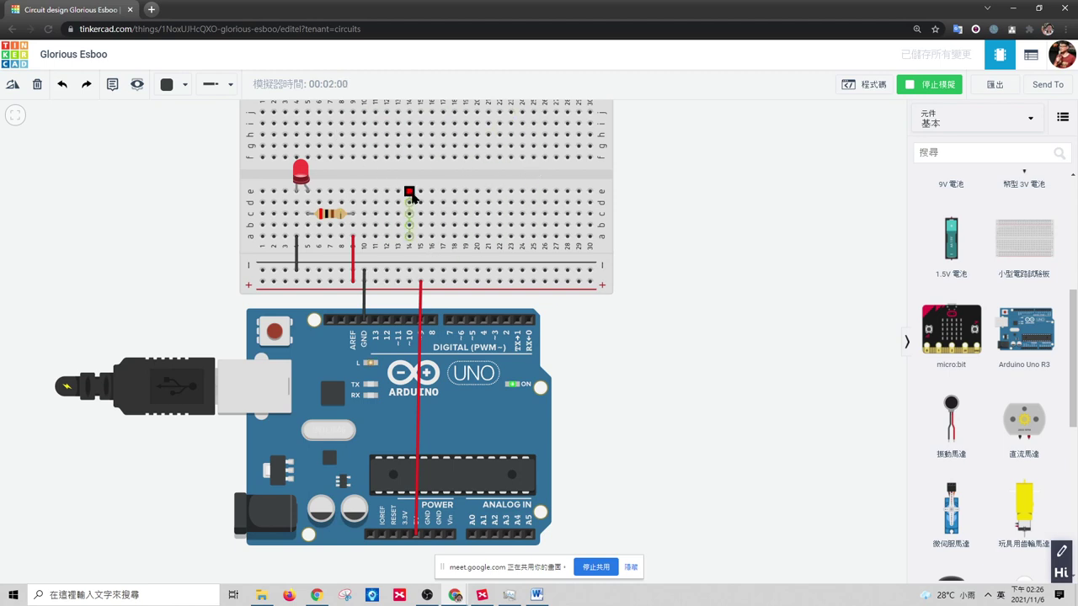
- Replace the wire from column 9 to the positive rail with a wire from row a column 9 to Arduino pin 13
{"action": "scroll", "coordinate": [735, 240], "scroll_direction": "up", "scroll_amount": 1}
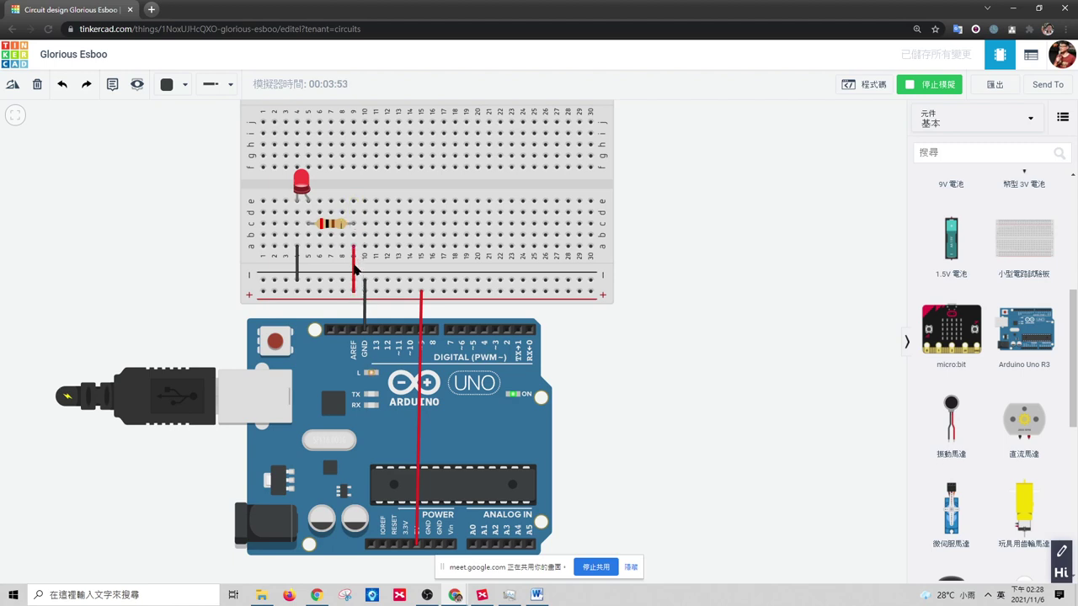
{"action": "left_click", "coordinate": [354, 268]}
{"action": "key", "text": "Delete"}
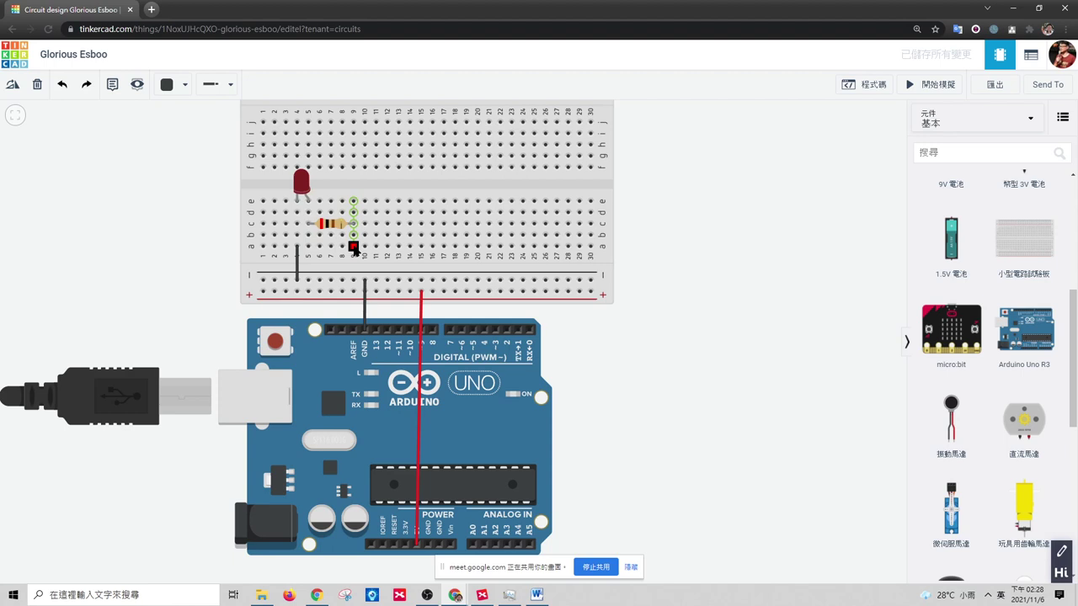
{"action": "left_click", "coordinate": [354, 247]}
{"action": "left_click", "coordinate": [388, 329]}
{"action": "left_click_drag", "start_coordinate": [388, 329], "coordinate": [376, 330]}
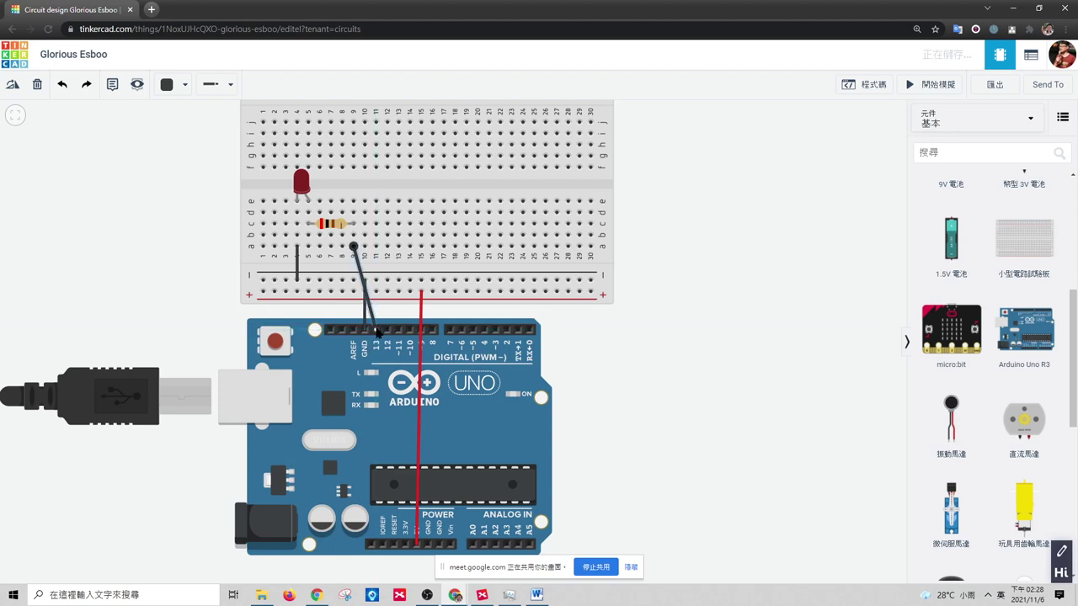
- Colour the pin 13 wire orange and bend it at a right angle directly above pin 13, level with row a
{"action": "left_click", "coordinate": [169, 85]}
{"action": "left_click", "coordinate": [183, 177]}
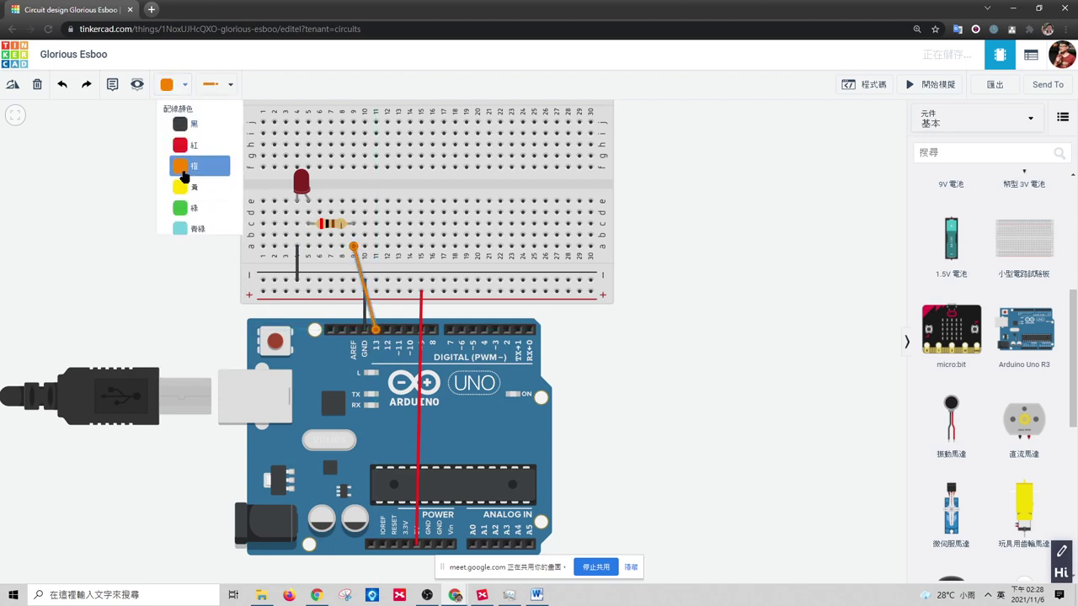
{"action": "left_click", "coordinate": [709, 282]}
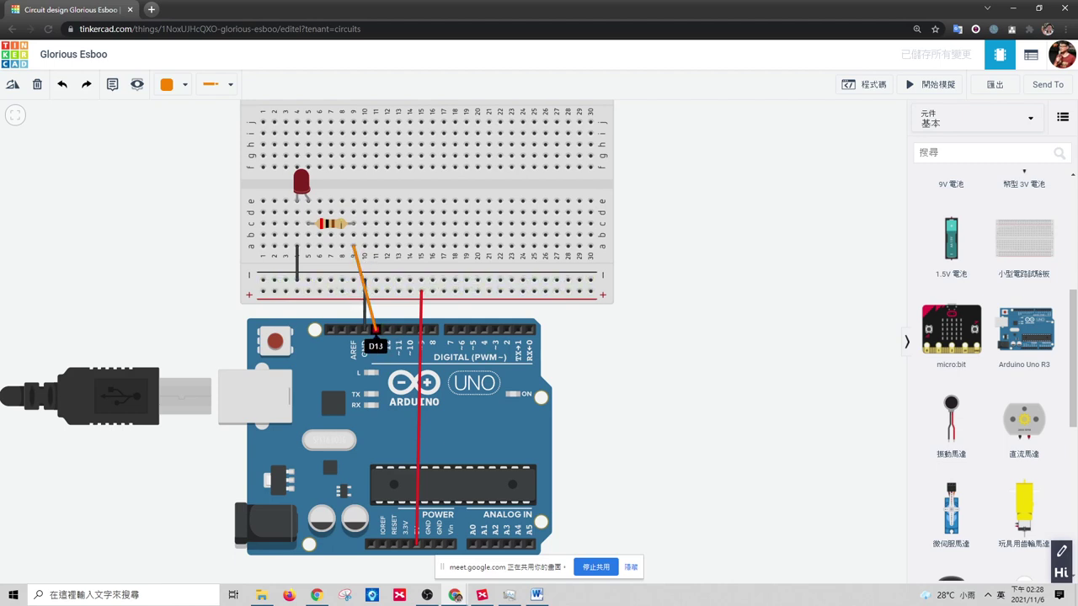
{"action": "left_click", "coordinate": [359, 271]}
{"action": "left_click_drag", "start_coordinate": [359, 271], "coordinate": [376, 250]}
{"action": "left_click", "coordinate": [707, 288]}
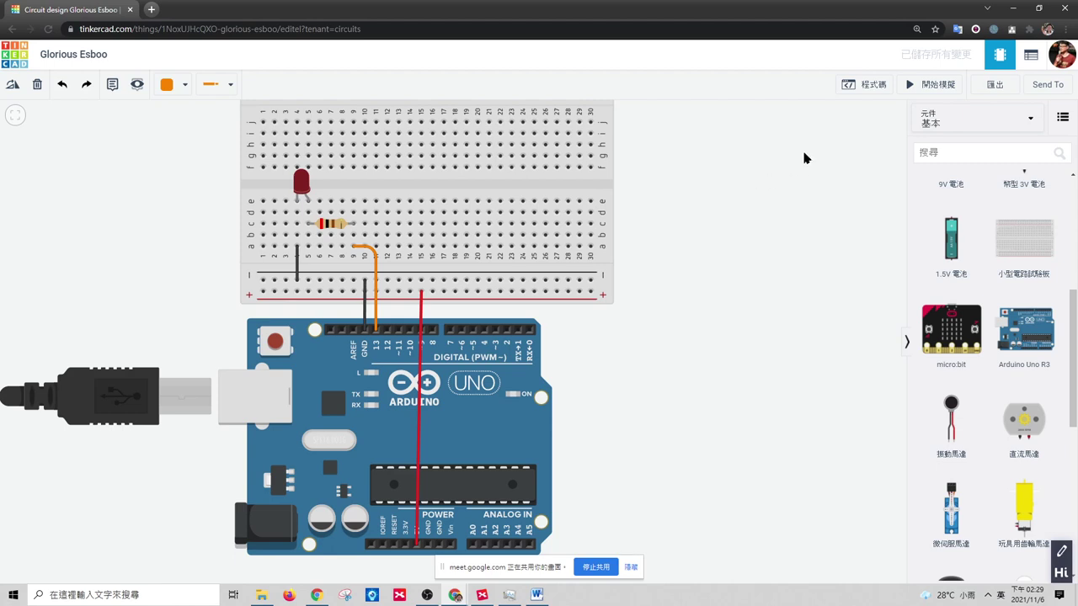
- Open the block code editor and examine the serial monitor and the Output, Input, Notation, Control, Math and Variables block categories
{"action": "left_click_drag", "start_coordinate": [743, 279], "coordinate": [580, 269]}
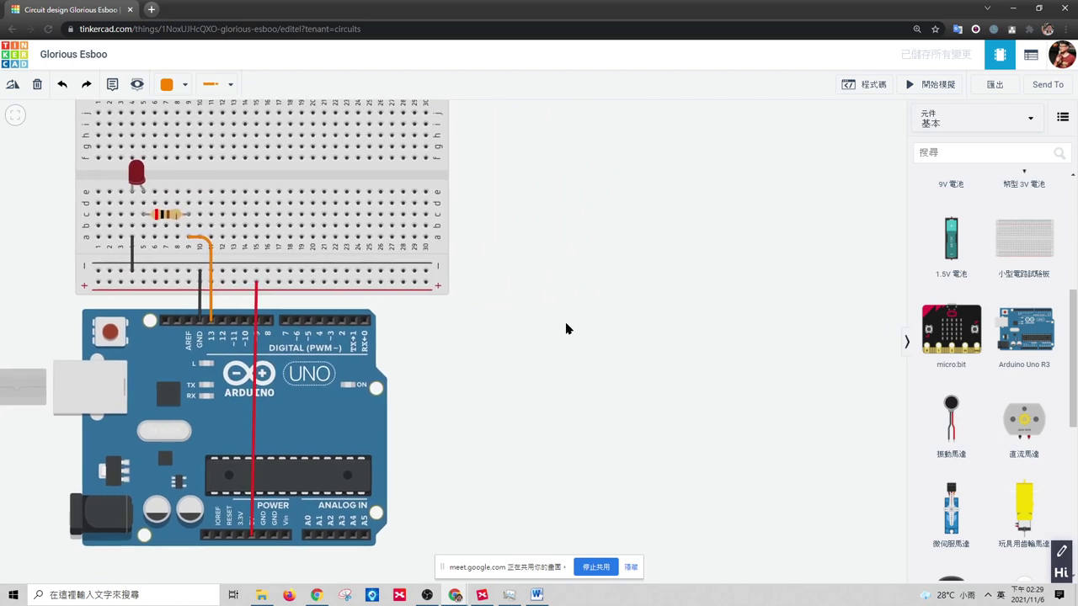
{"action": "left_click", "coordinate": [876, 92]}
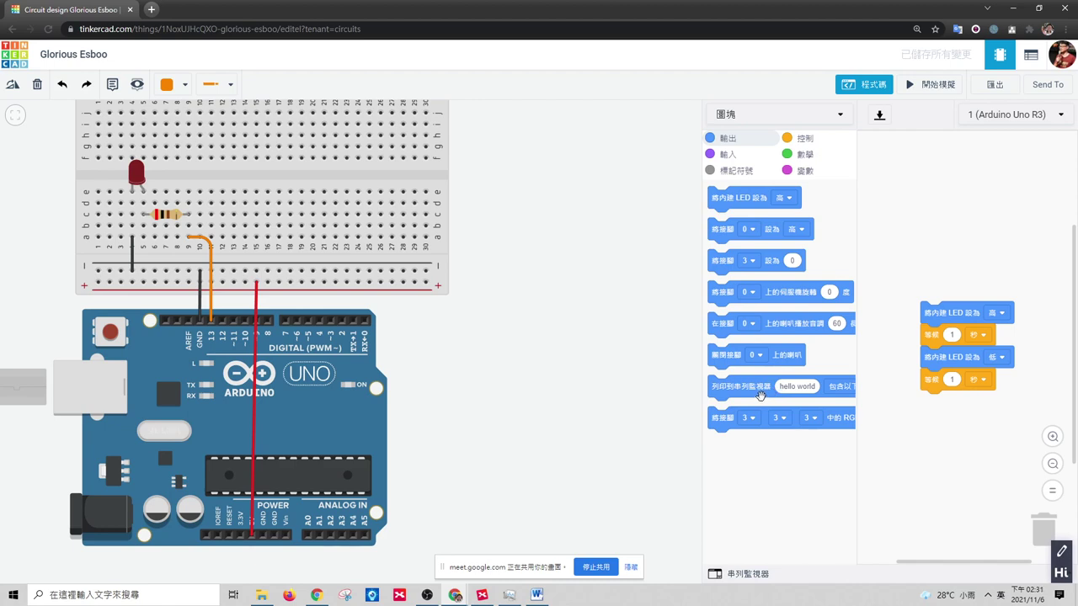
{"action": "left_click", "coordinate": [755, 577]}
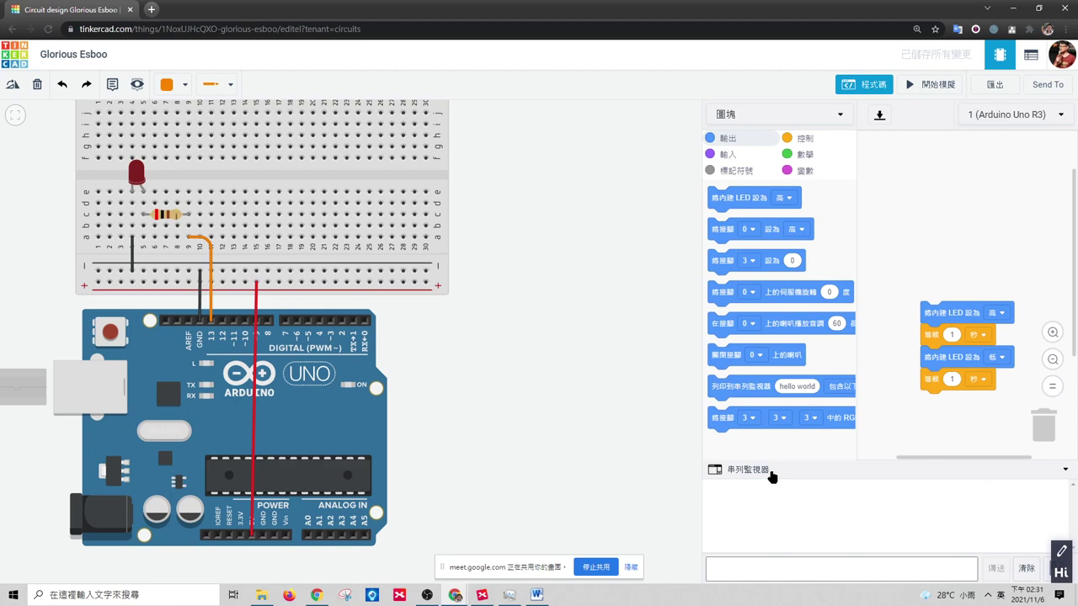
{"action": "left_click", "coordinate": [771, 477]}
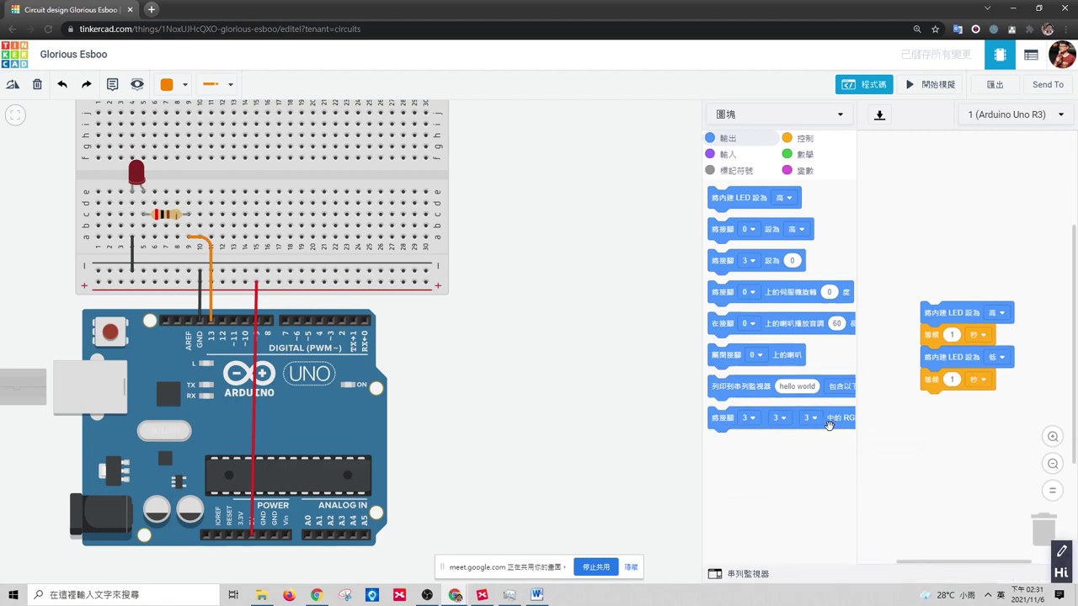
{"action": "left_click", "coordinate": [728, 155]}
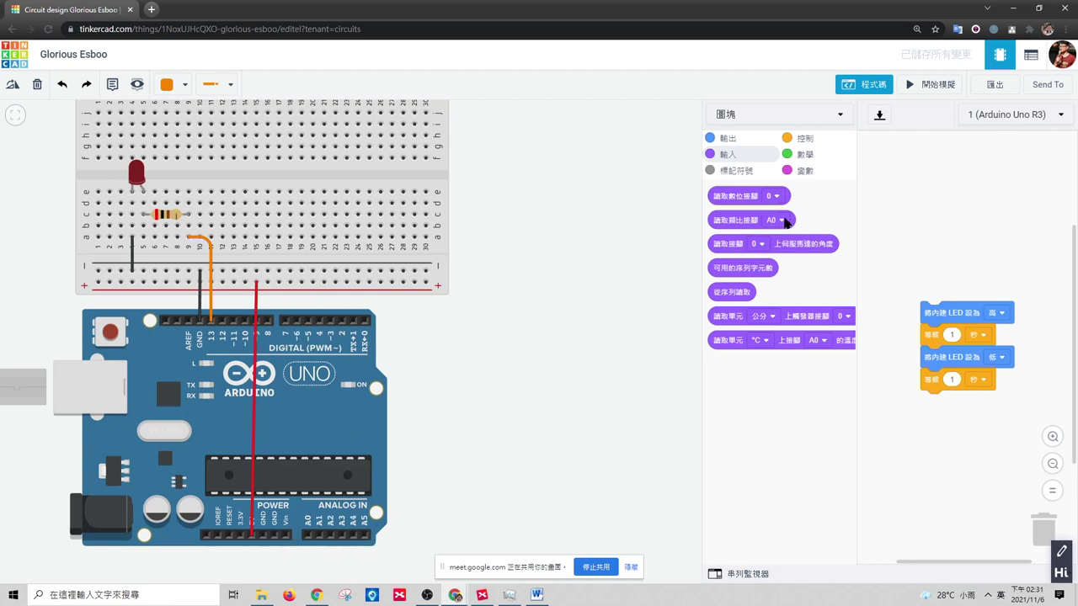
{"action": "left_click", "coordinate": [735, 173]}
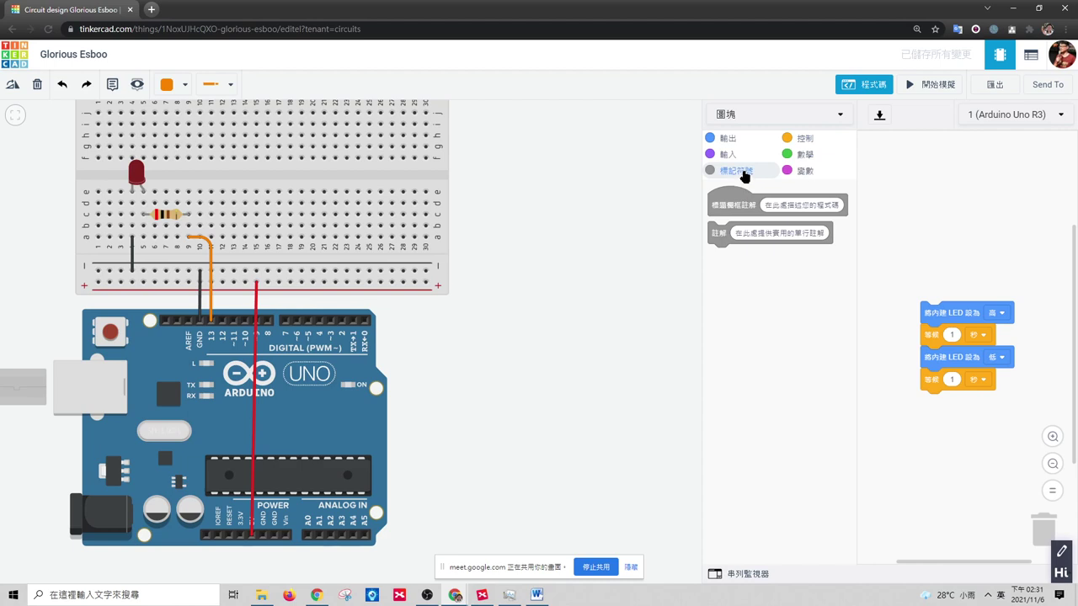
{"action": "left_click", "coordinate": [814, 143]}
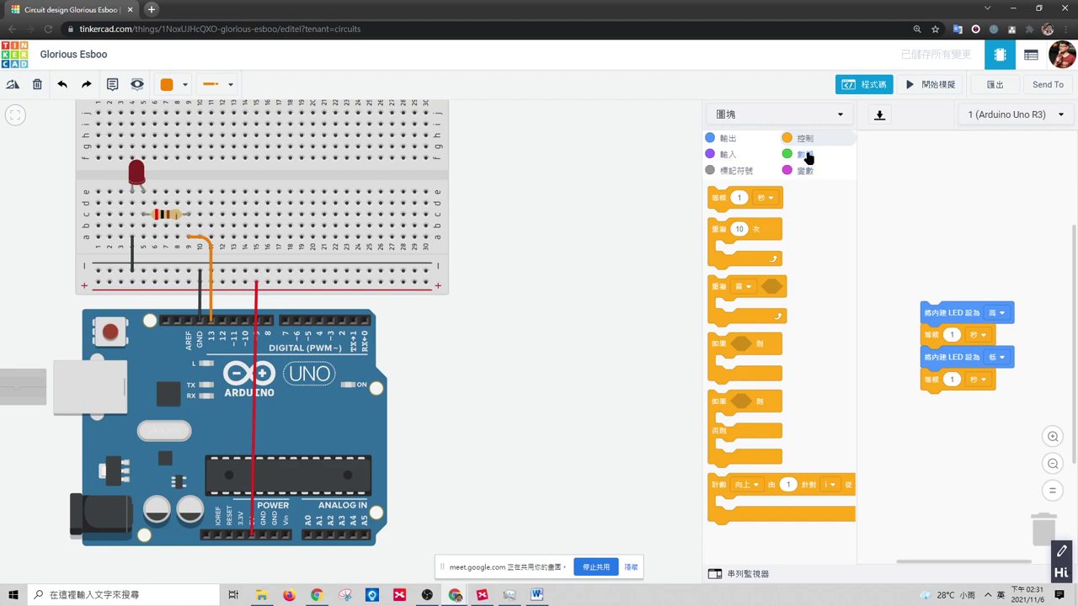
{"action": "left_click", "coordinate": [804, 156]}
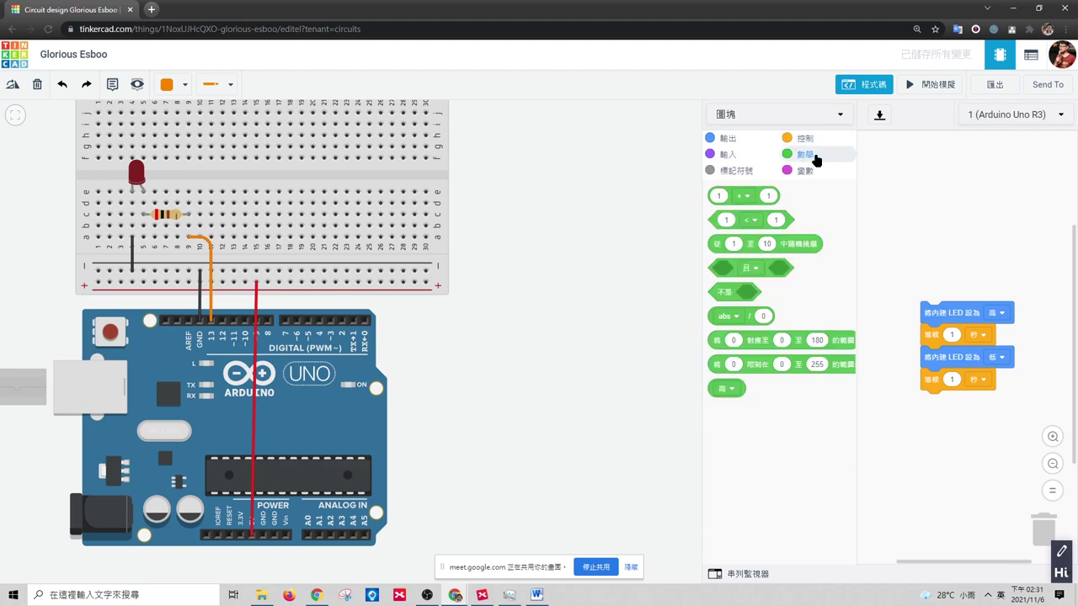
{"action": "left_click", "coordinate": [810, 174]}
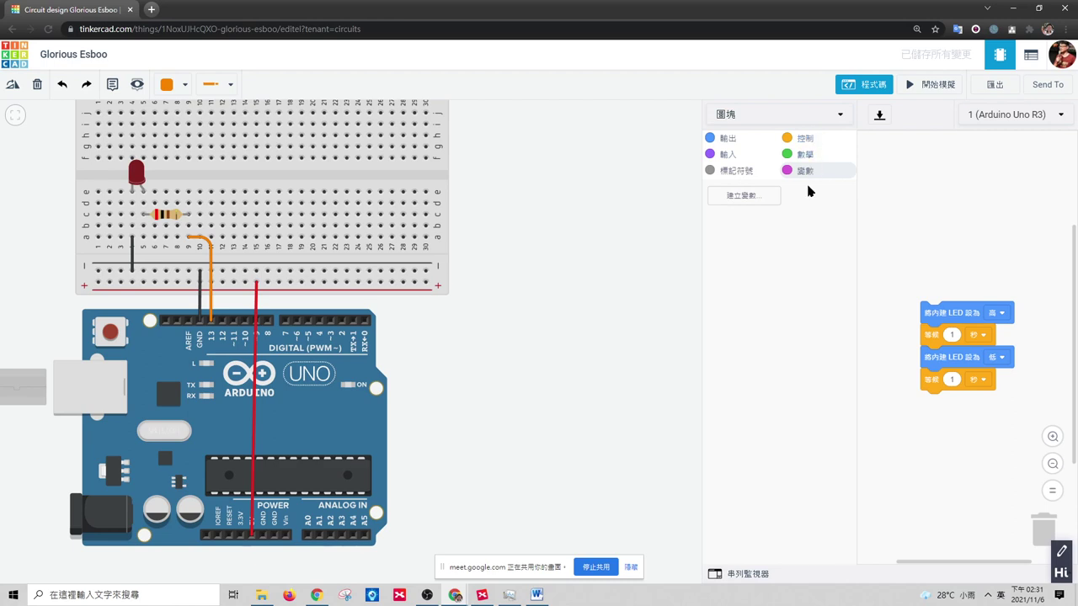
{"action": "left_click", "coordinate": [725, 139]}
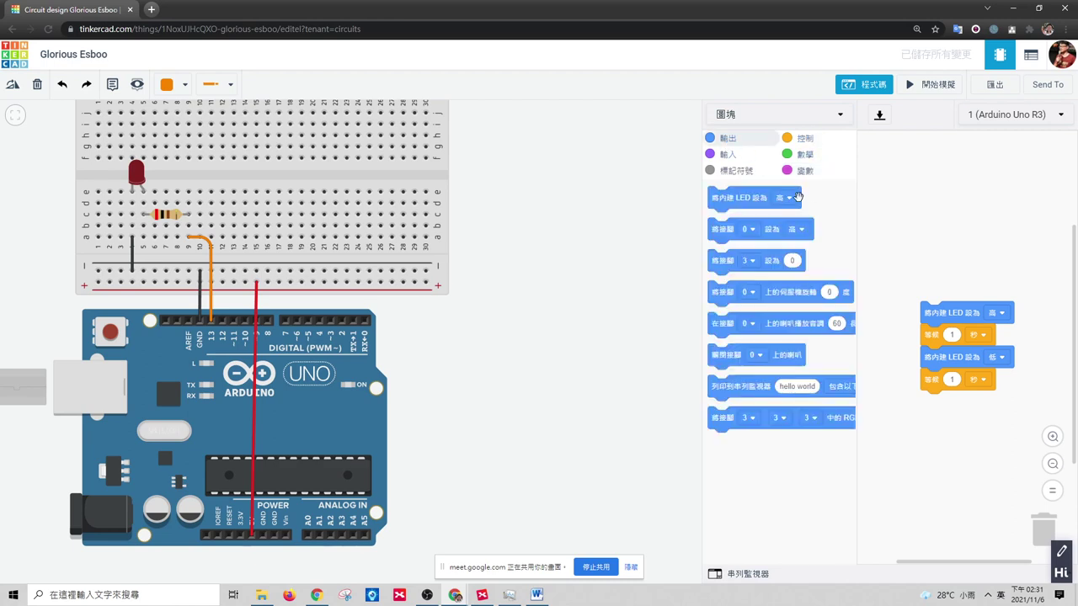
- Move the built-in LED blink block stack to the upper-left area of the code workspace
{"action": "left_click_drag", "start_coordinate": [932, 317], "coordinate": [893, 169]}
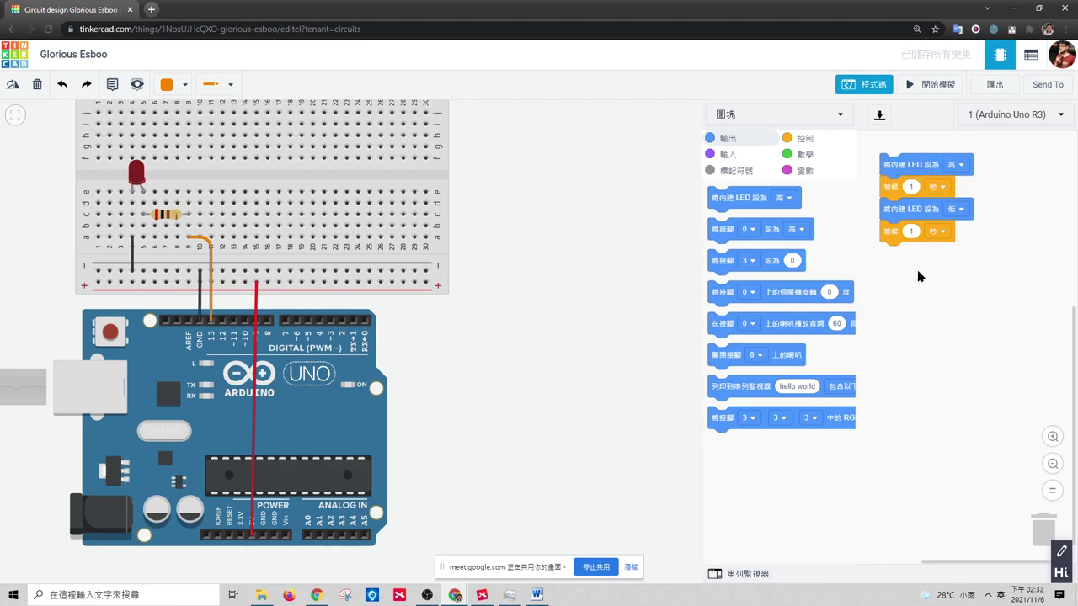
{"action": "left_click_drag", "start_coordinate": [894, 168], "coordinate": [891, 172]}
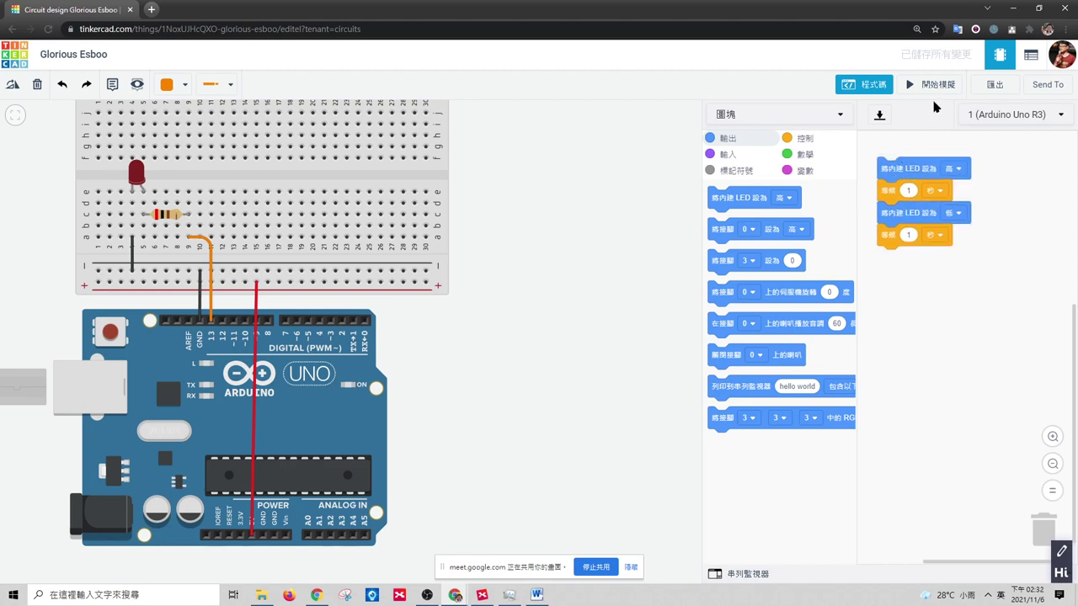
- Set both wait blocks in the blink stack to 0.2 seconds, simulating the circuit before and after the change
{"action": "left_click", "coordinate": [934, 84]}
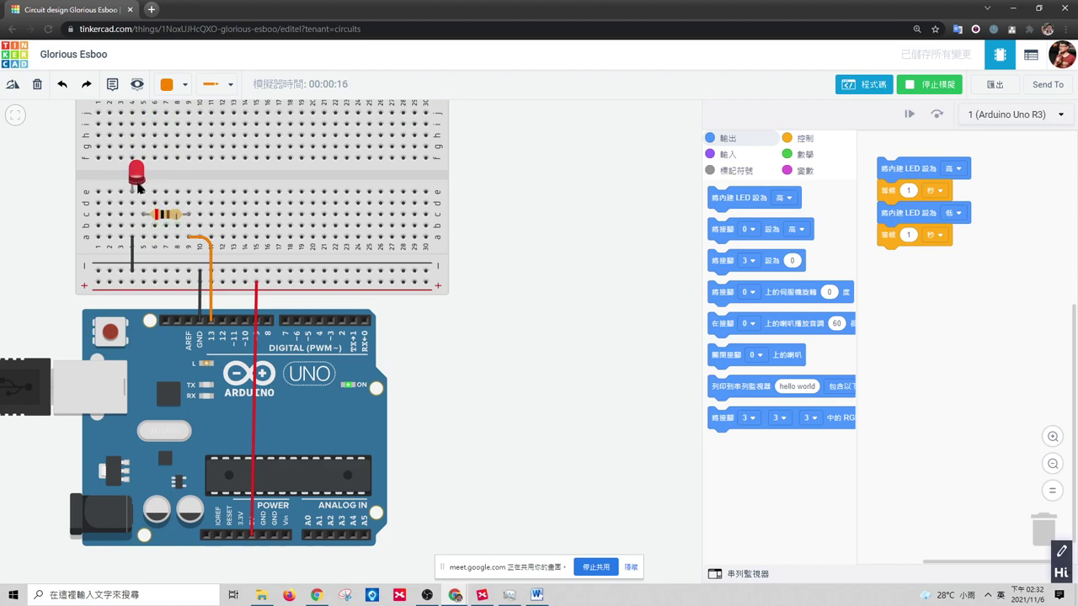
{"action": "left_click", "coordinate": [907, 190]}
{"action": "type", "text": "0.2"}
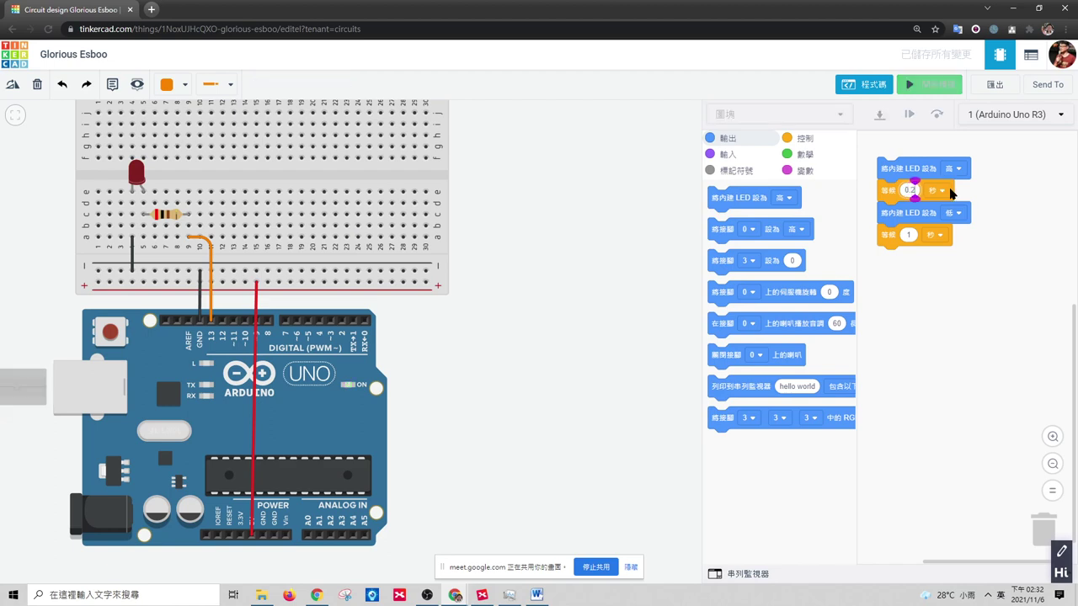
{"action": "left_click", "coordinate": [908, 235]}
{"action": "type", "text": "0.2"}
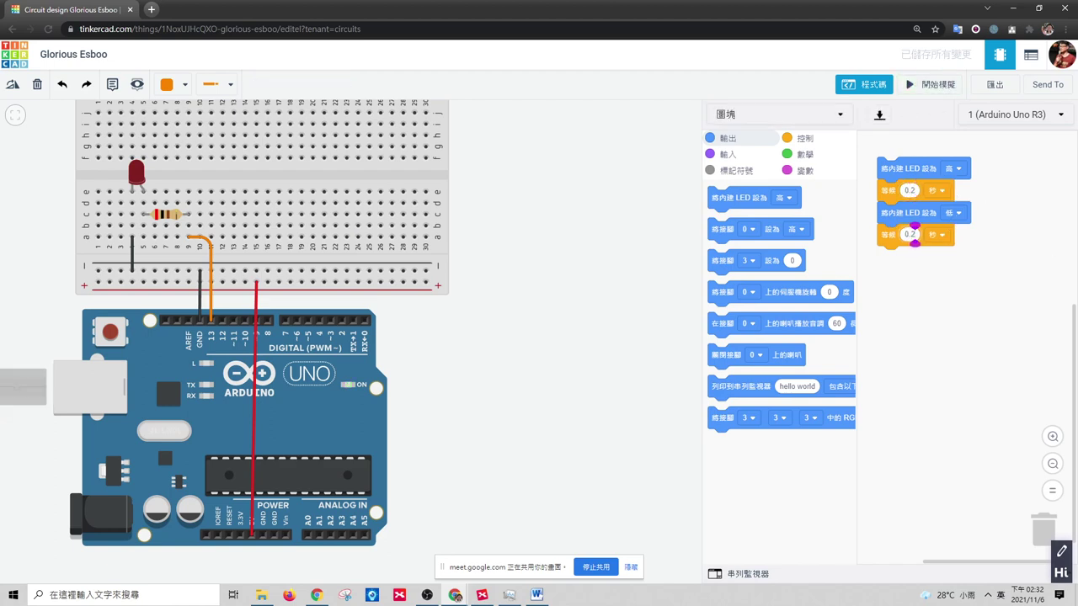
{"action": "left_click", "coordinate": [936, 86]}
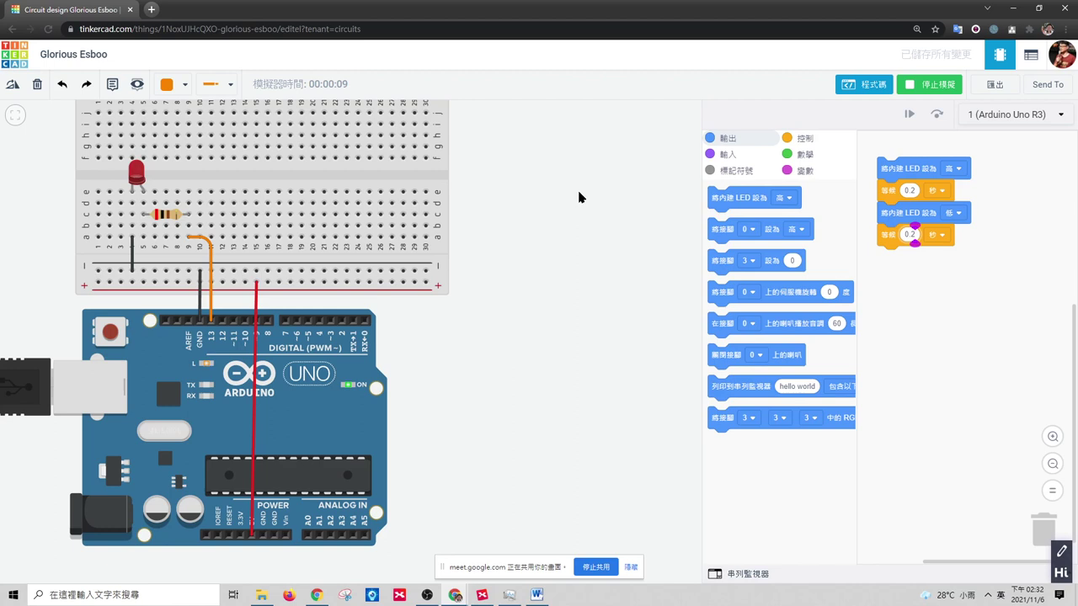
{"action": "left_click", "coordinate": [931, 85]}
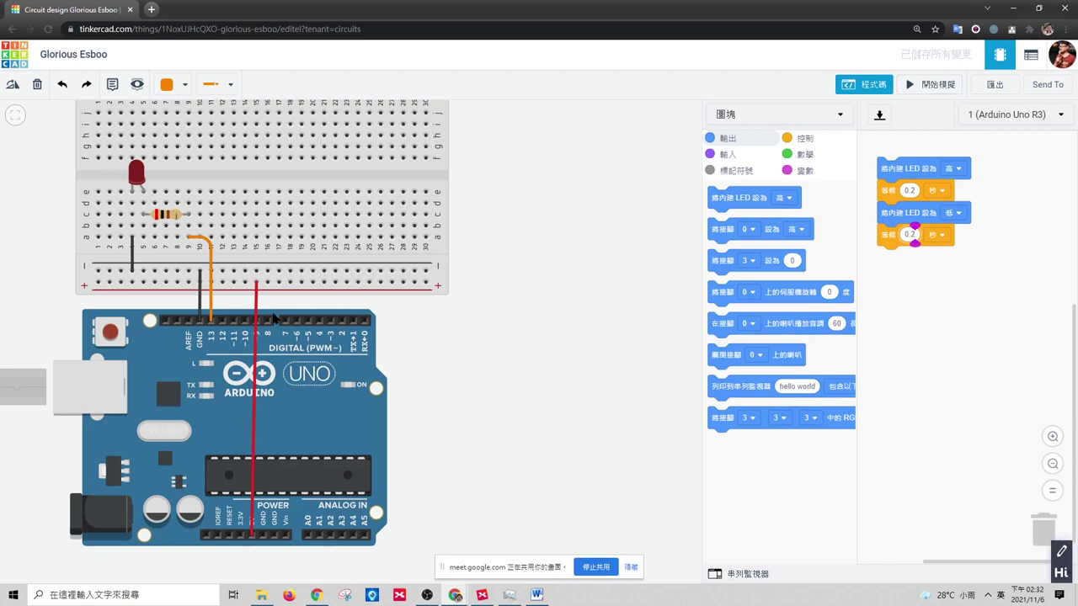
- Reroute the red 5V wire with right-angle bends below and to the right of the Arduino up to the positive rail
{"action": "left_click", "coordinate": [253, 411]}
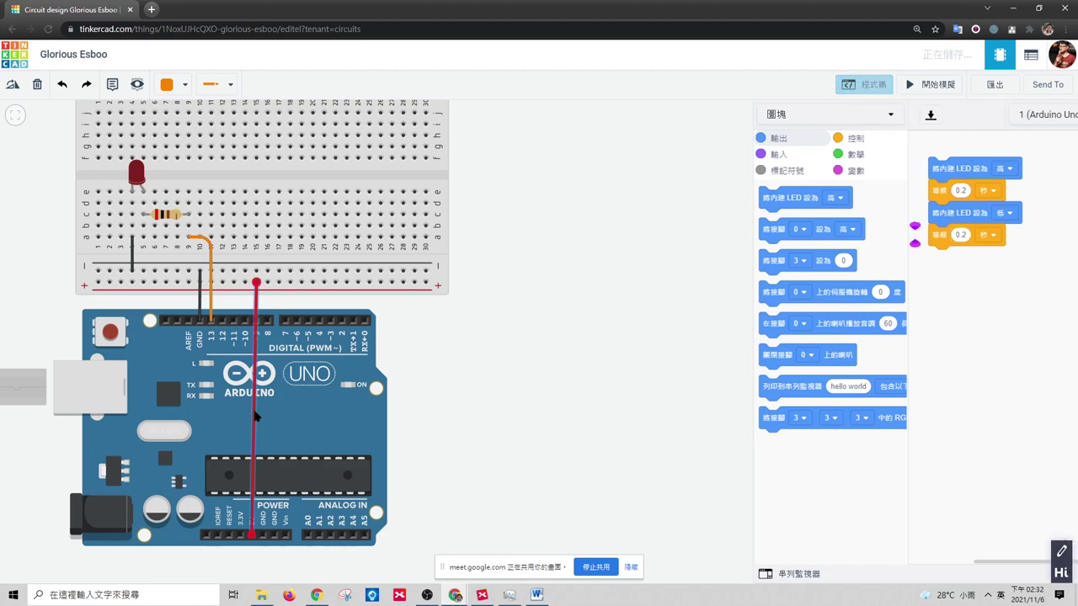
{"action": "left_click", "coordinate": [253, 410]}
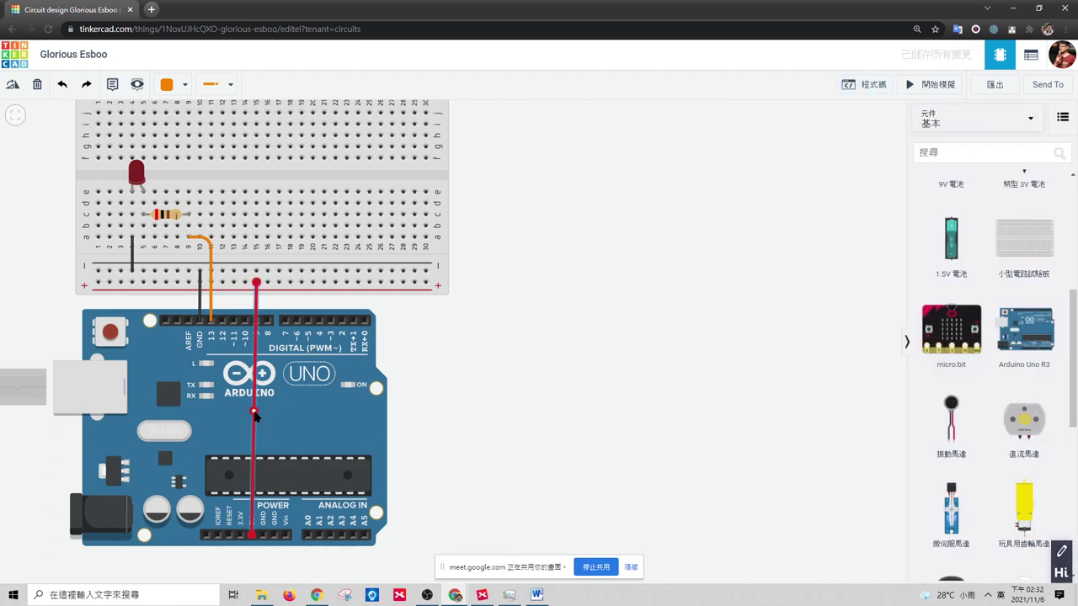
{"action": "left_click_drag", "start_coordinate": [254, 411], "coordinate": [493, 285]}
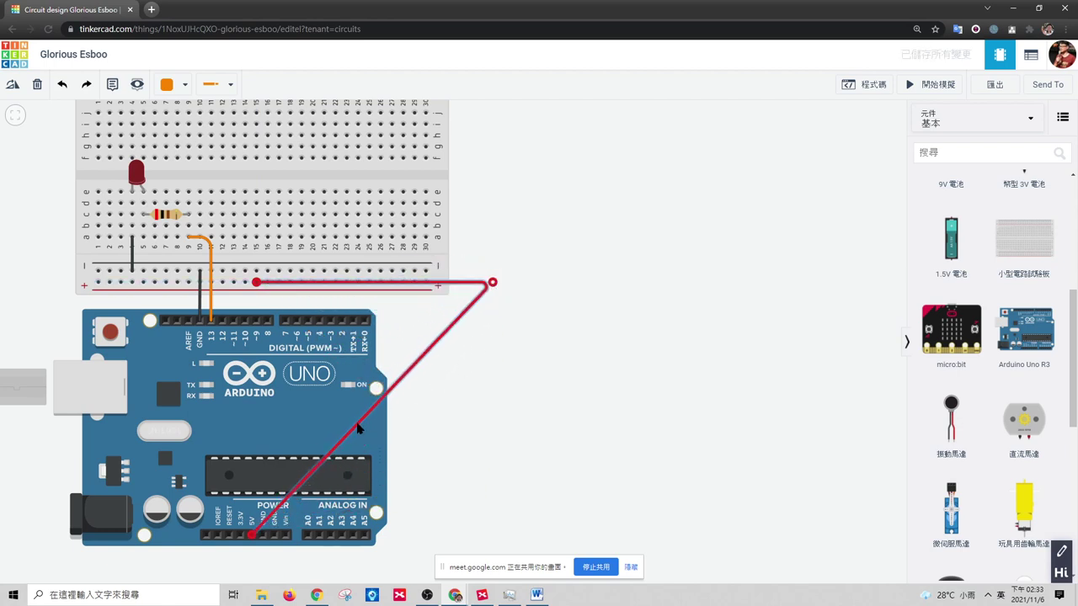
{"action": "left_click_drag", "start_coordinate": [359, 430], "coordinate": [493, 532]}
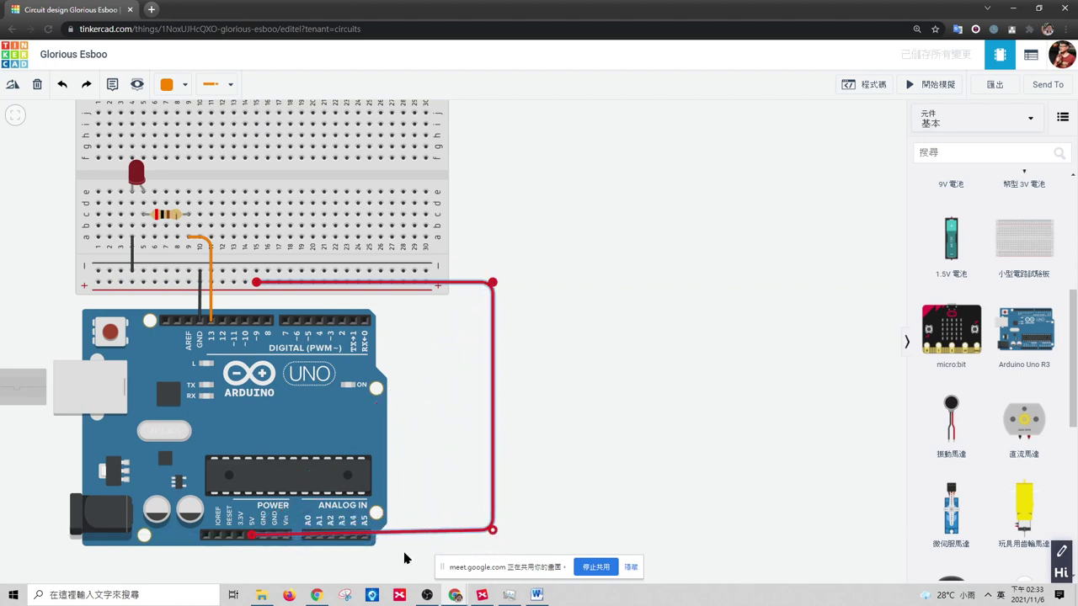
{"action": "left_click_drag", "start_coordinate": [380, 532], "coordinate": [251, 562]}
{"action": "left_click_drag", "start_coordinate": [493, 532], "coordinate": [486, 566]}
{"action": "left_click_drag", "start_coordinate": [492, 283], "coordinate": [486, 284]}
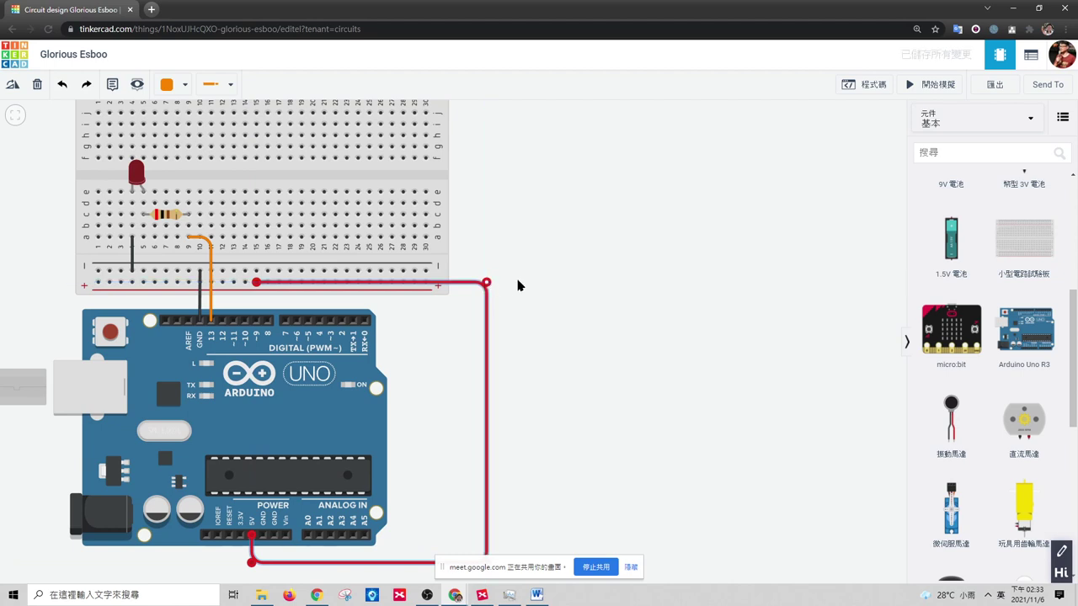
{"action": "left_click", "coordinate": [548, 261]}
{"action": "left_click_drag", "start_coordinate": [597, 480], "coordinate": [638, 442]}
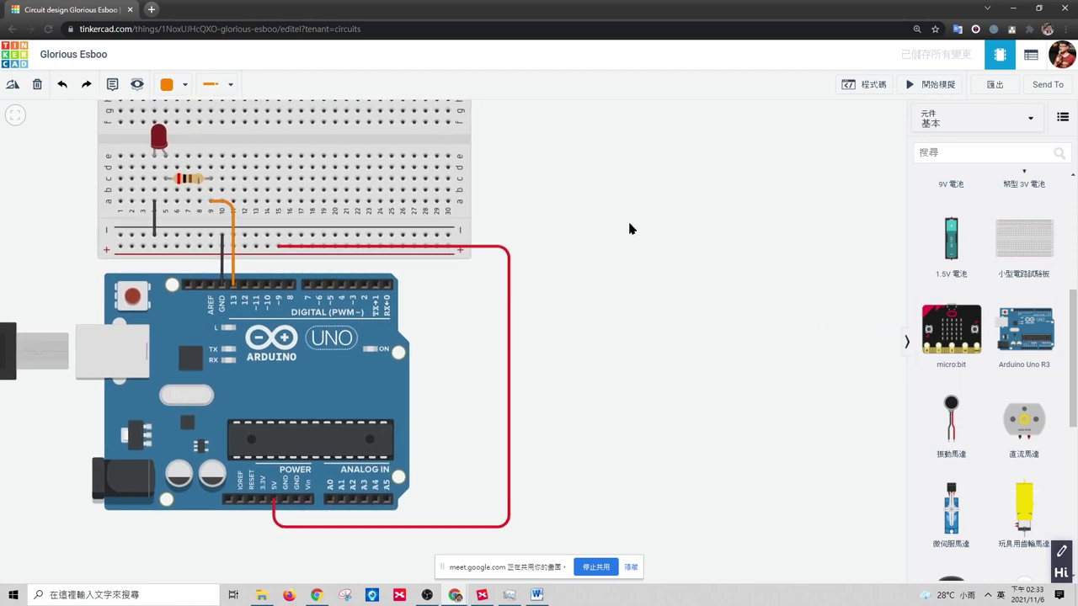
- Open the block code editor and pull the built-in LED blink stack apart into four separate blocks
{"action": "left_click", "coordinate": [866, 89]}
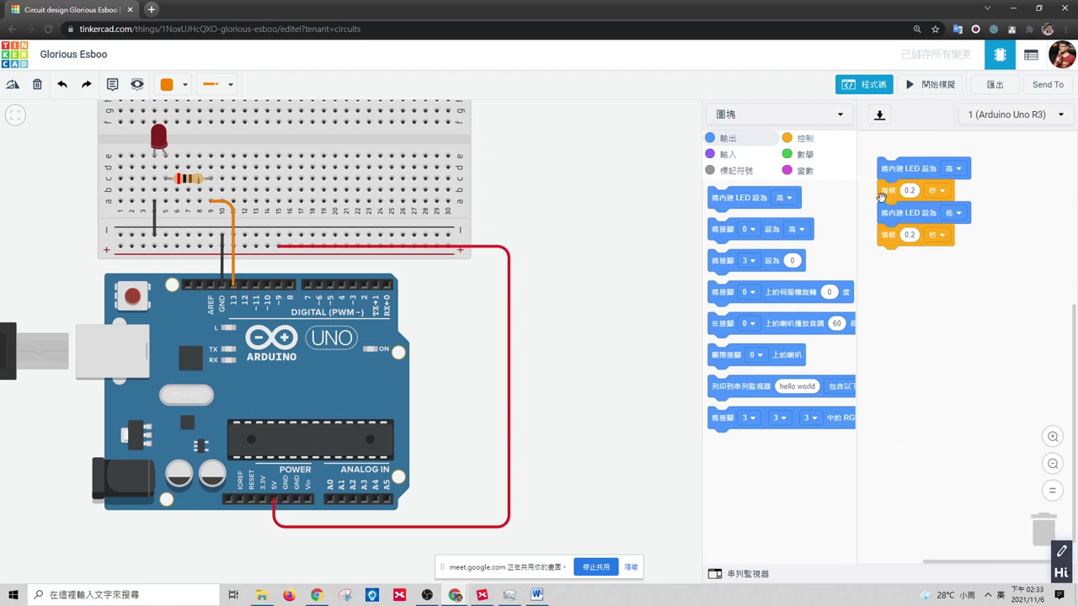
{"action": "left_click_drag", "start_coordinate": [894, 197], "coordinate": [911, 319]}
{"action": "left_click_drag", "start_coordinate": [906, 358], "coordinate": [913, 415]}
{"action": "left_click_drag", "start_coordinate": [912, 338], "coordinate": [968, 358]}
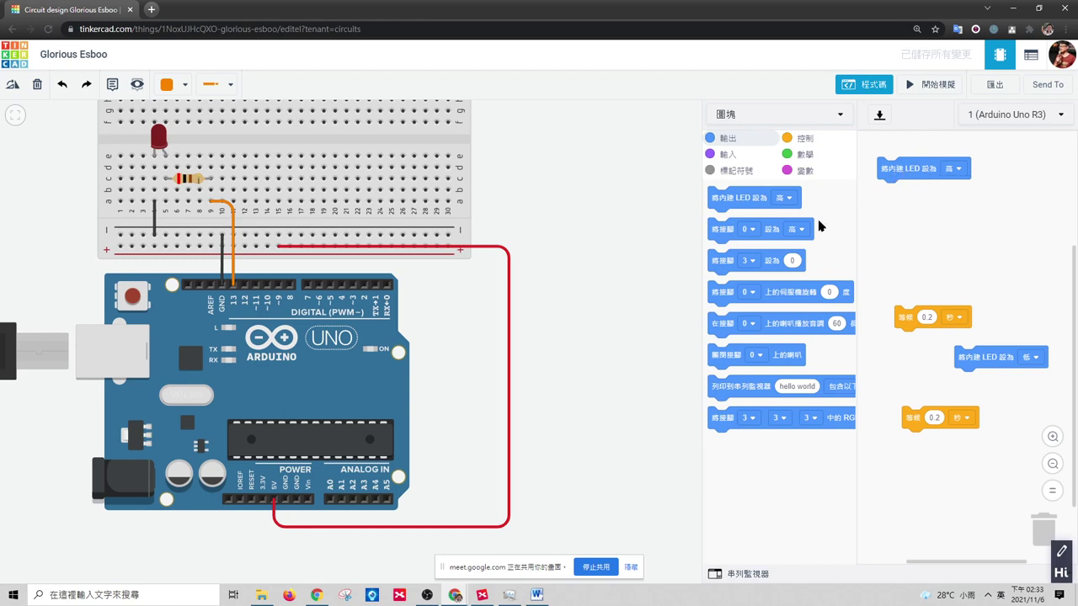
- Add an output block that sets pin 13 to high (高) and delete both built-in LED blocks
{"action": "left_click_drag", "start_coordinate": [720, 232], "coordinate": [900, 236]}
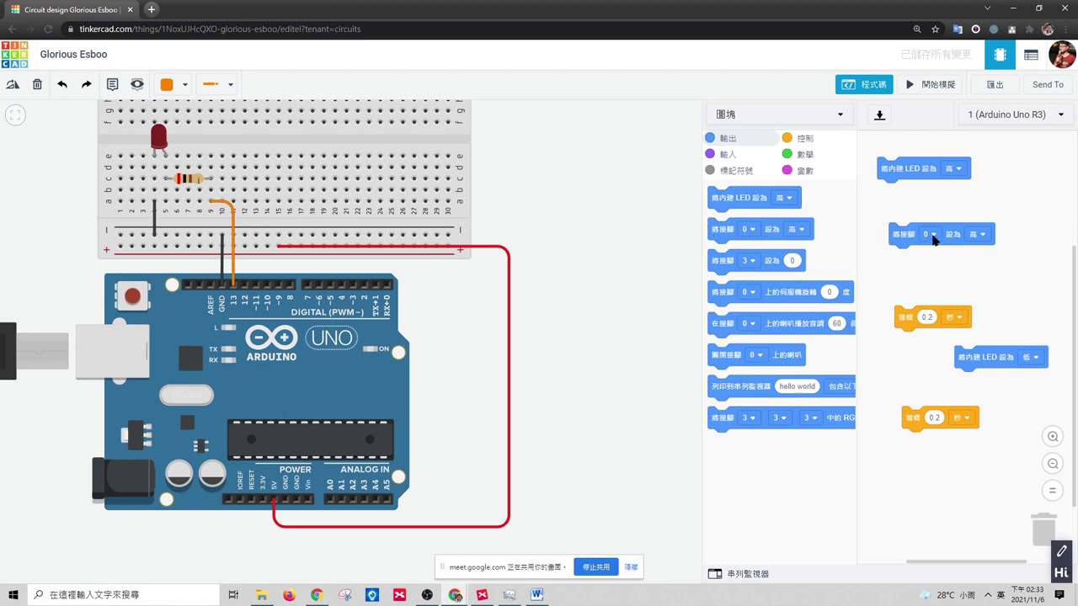
{"action": "left_click", "coordinate": [936, 238]}
{"action": "left_click_drag", "start_coordinate": [971, 300], "coordinate": [975, 371]}
{"action": "left_click", "coordinate": [913, 385]}
{"action": "left_click_drag", "start_coordinate": [959, 351], "coordinate": [783, 330]}
{"action": "left_click_drag", "start_coordinate": [882, 168], "coordinate": [791, 190]}
- Add an output block that sets pin 13 to low (低) directly above the lower 0.2-second wait block
{"action": "left_click_drag", "start_coordinate": [721, 228], "coordinate": [925, 384]}
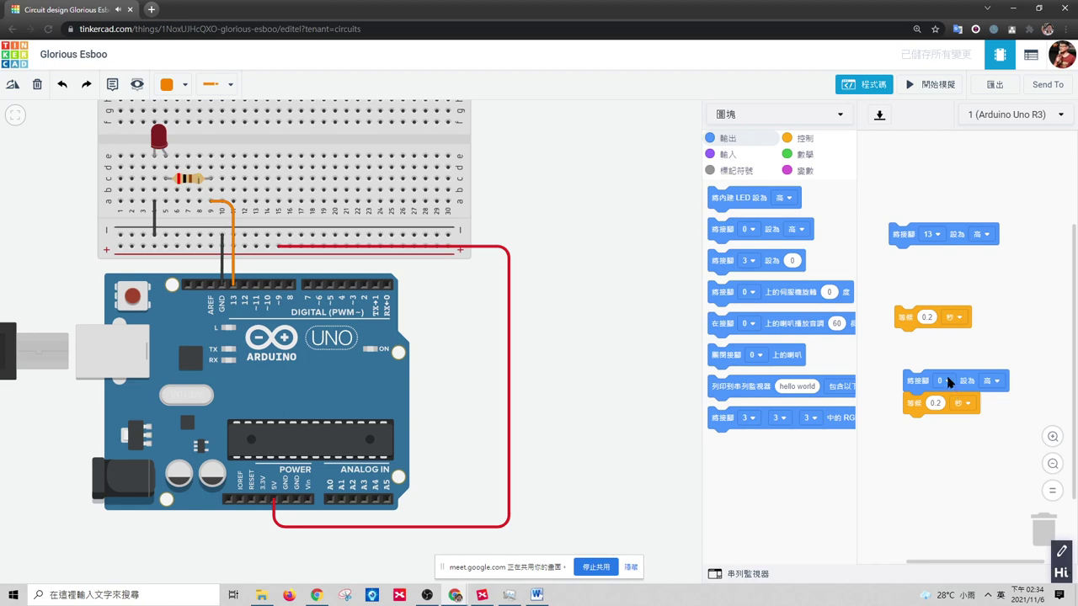
{"action": "left_click", "coordinate": [944, 381]}
{"action": "left_click", "coordinate": [919, 298]}
{"action": "left_click", "coordinate": [1000, 383]}
{"action": "left_click", "coordinate": [985, 427]}
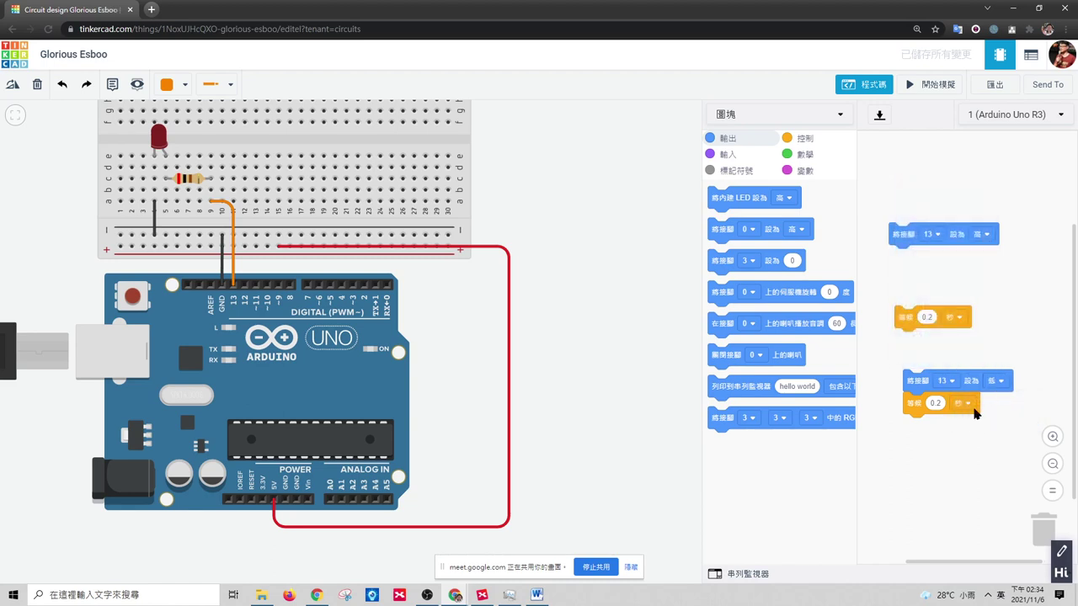
- Assemble the blocks as pin 13 high, wait 0.2 s, pin 13 low, wait 0.2 s, and simulate the circuit
{"action": "left_click_drag", "start_coordinate": [931, 385], "coordinate": [887, 174]}
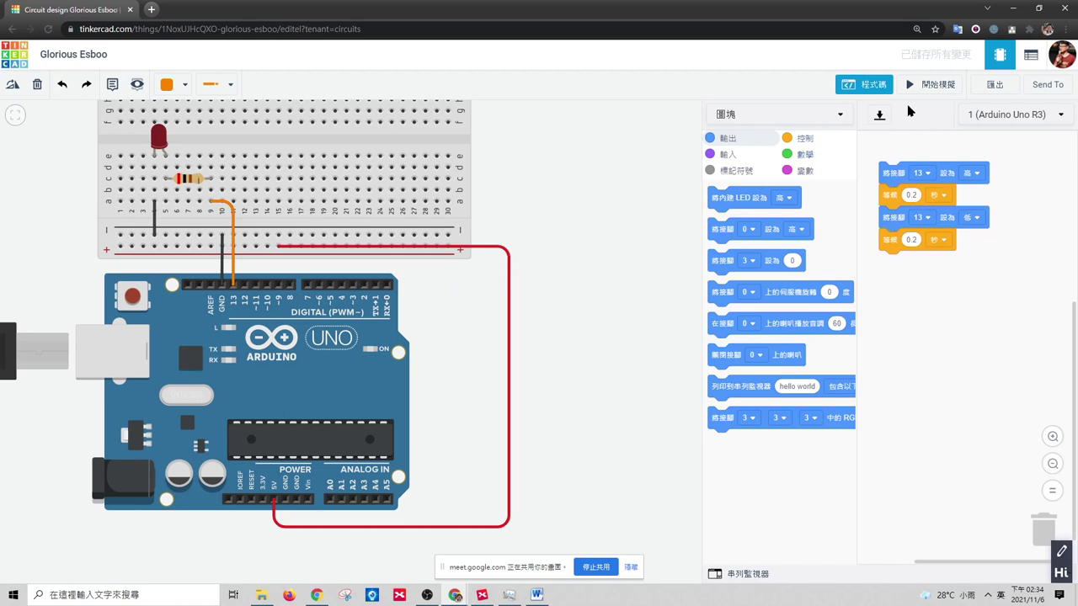
{"action": "left_click", "coordinate": [938, 87]}
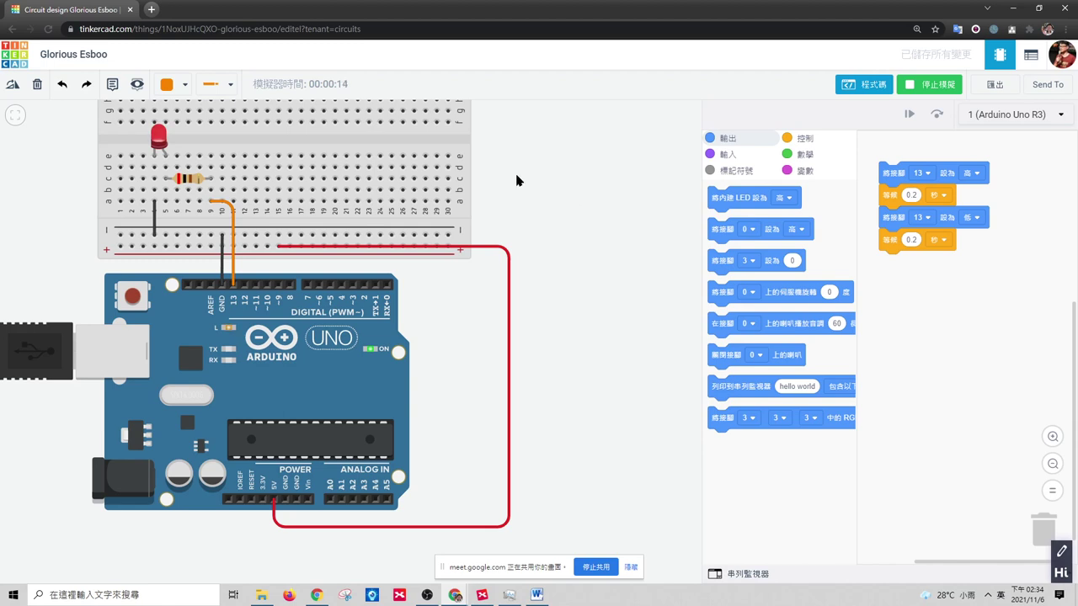
- Return to the circuits dashboard, view the Glorious Esboo design's details and reopen it for editing
{"action": "left_click", "coordinate": [16, 55]}
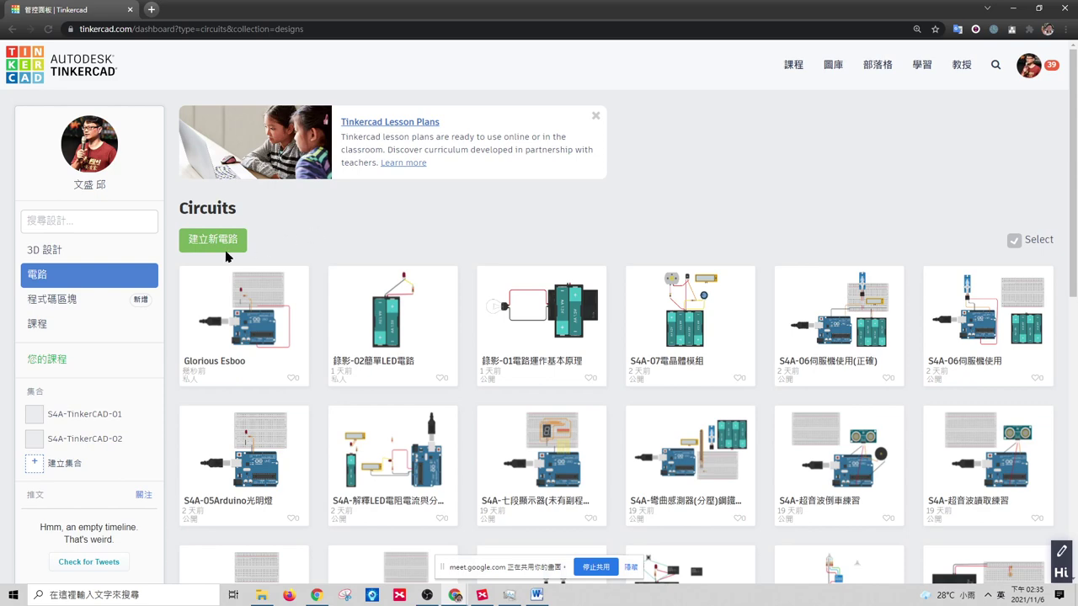
{"action": "left_click", "coordinate": [213, 324]}
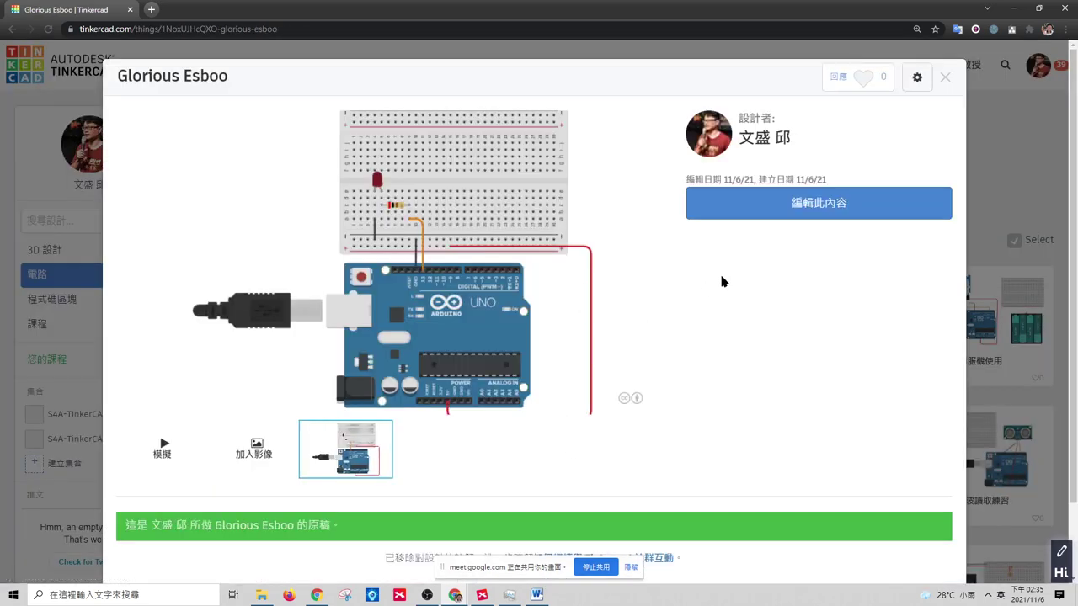
{"action": "left_click", "coordinate": [945, 79]}
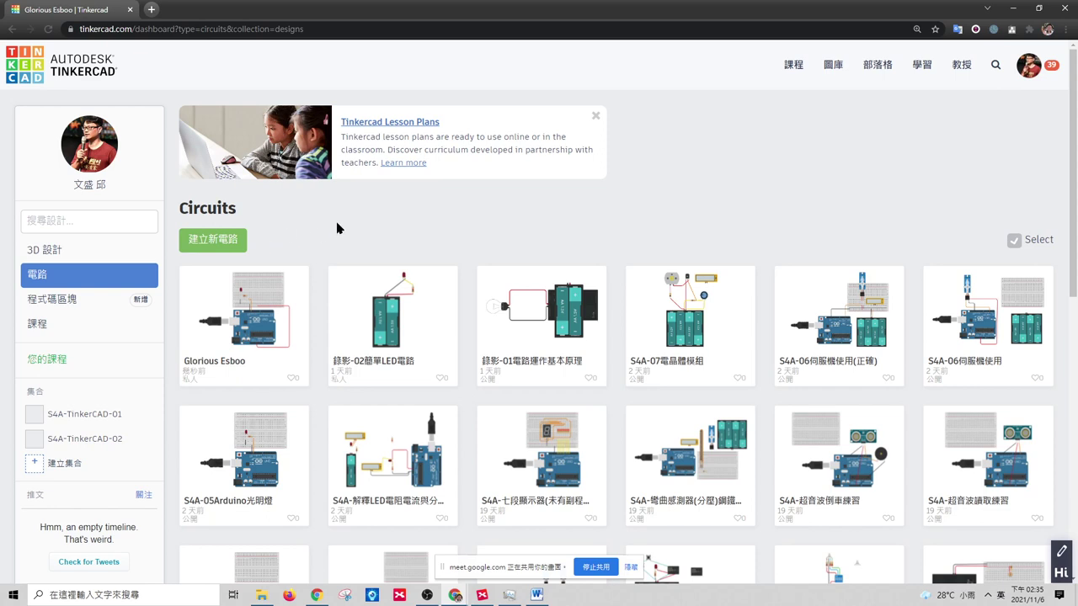
{"action": "left_click", "coordinate": [214, 309]}
{"action": "left_click", "coordinate": [775, 206]}
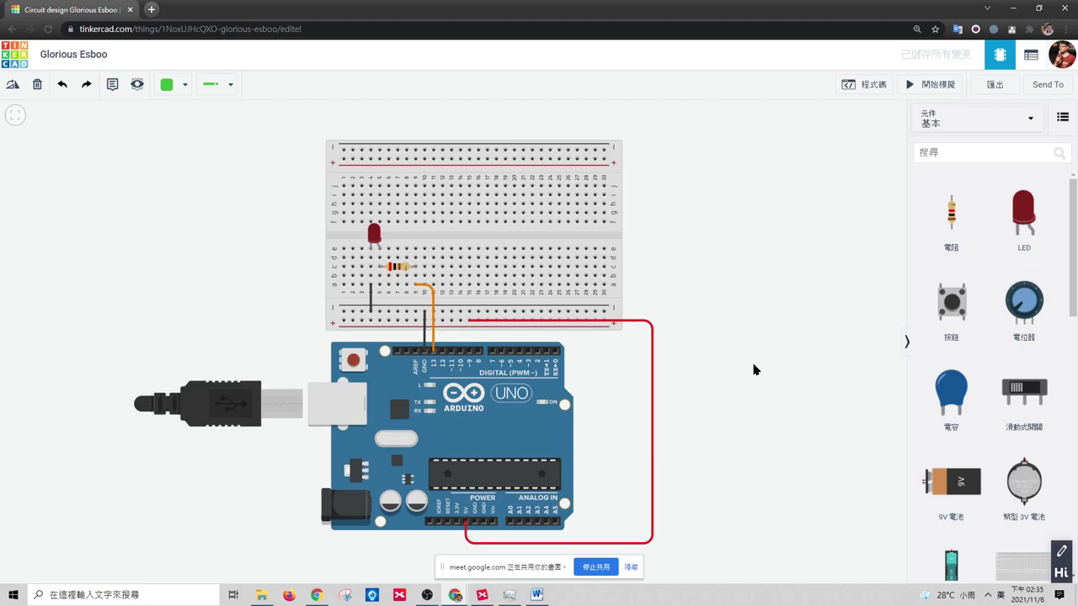
- Open the block code editor and move the pin 13 blink stack to the upper-left area of the workspace
{"action": "left_click_drag", "start_coordinate": [755, 369], "coordinate": [536, 351]}
{"action": "left_click", "coordinate": [870, 87]}
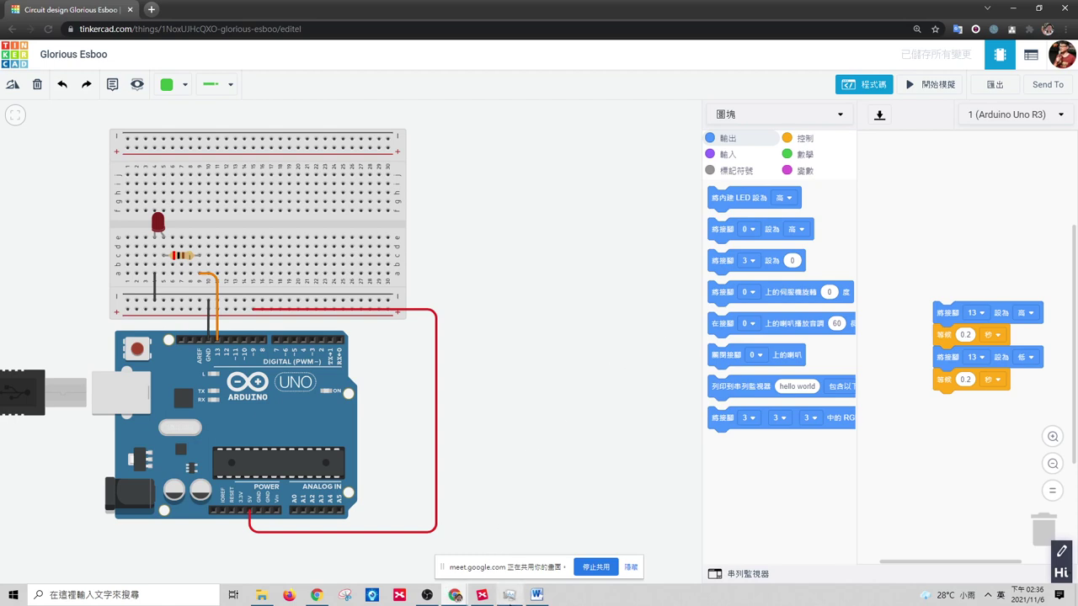
{"action": "left_click", "coordinate": [482, 595]}
{"action": "left_click_drag", "start_coordinate": [945, 313], "coordinate": [881, 172]}
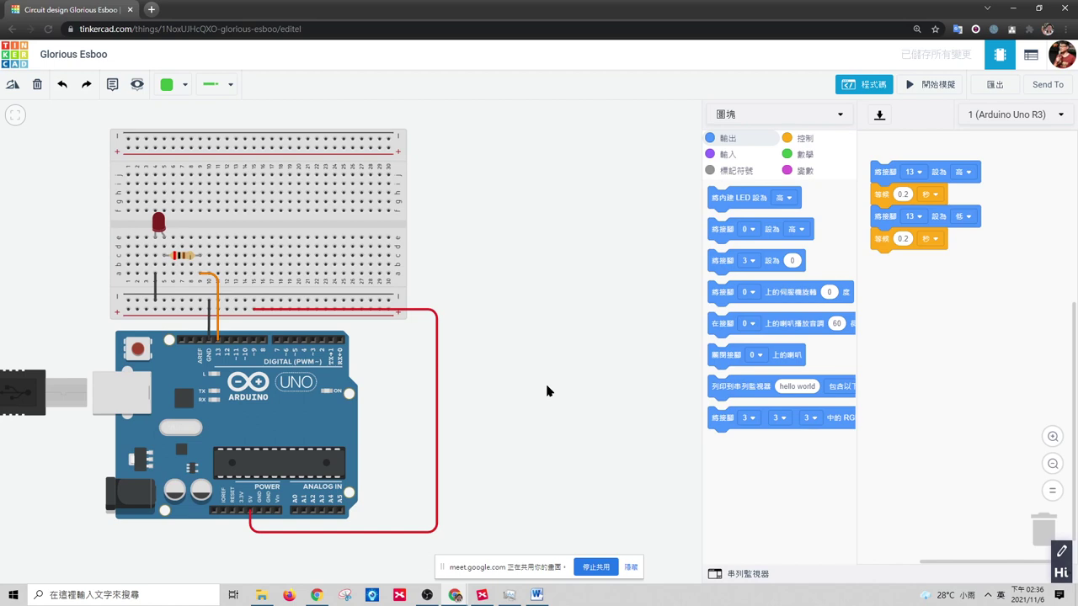
- Examine the Arduino Uno's digital pin labels up close, including the PWM pins marked with a tilde
{"action": "left_click_drag", "start_coordinate": [520, 388], "coordinate": [516, 380]}
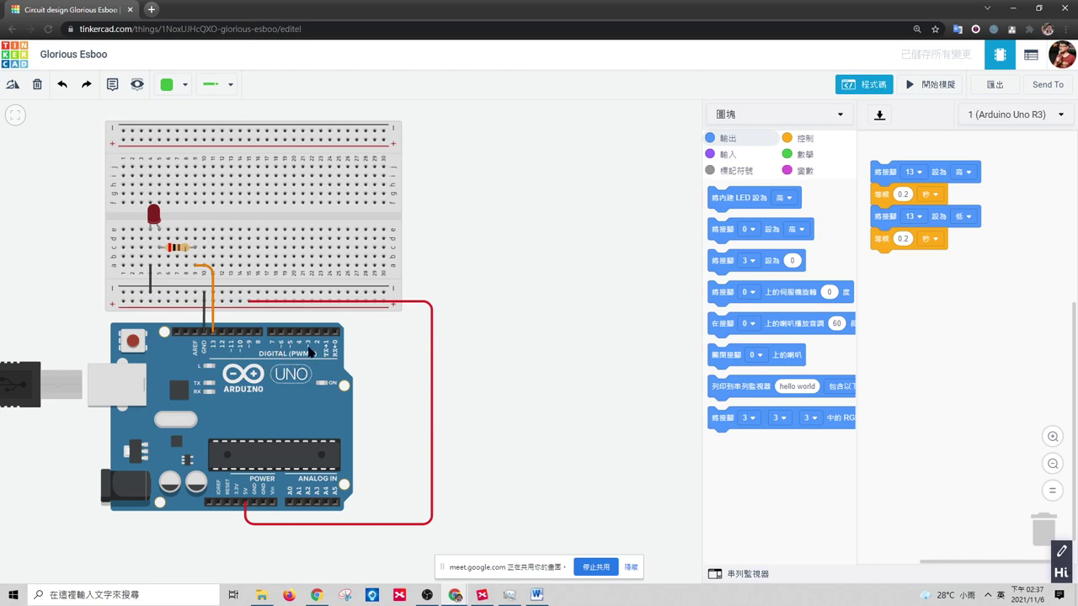
{"action": "scroll", "coordinate": [248, 347], "scroll_direction": "up", "scroll_amount": 5}
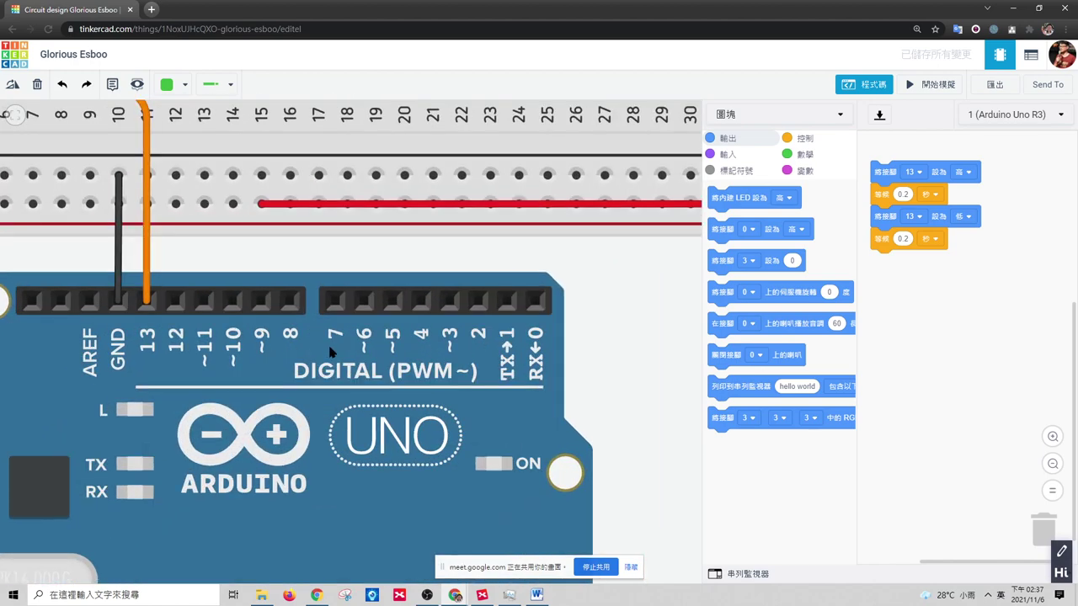
{"action": "scroll", "coordinate": [331, 351], "scroll_direction": "up", "scroll_amount": 1}
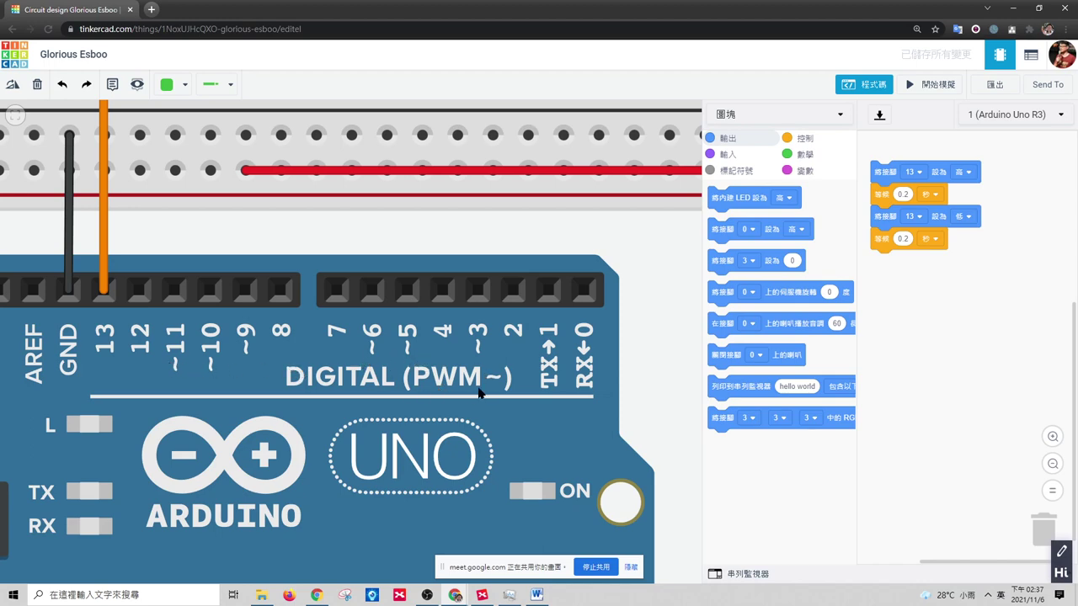
{"action": "scroll", "coordinate": [430, 364], "scroll_direction": "down", "scroll_amount": 5}
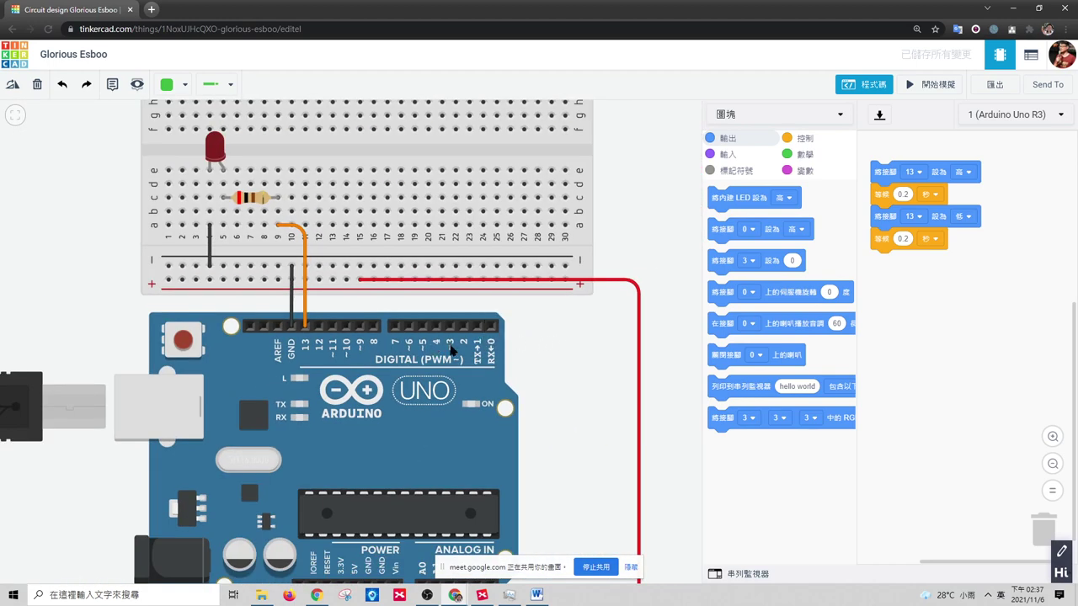
{"action": "scroll", "coordinate": [459, 342], "scroll_direction": "down", "scroll_amount": 1}
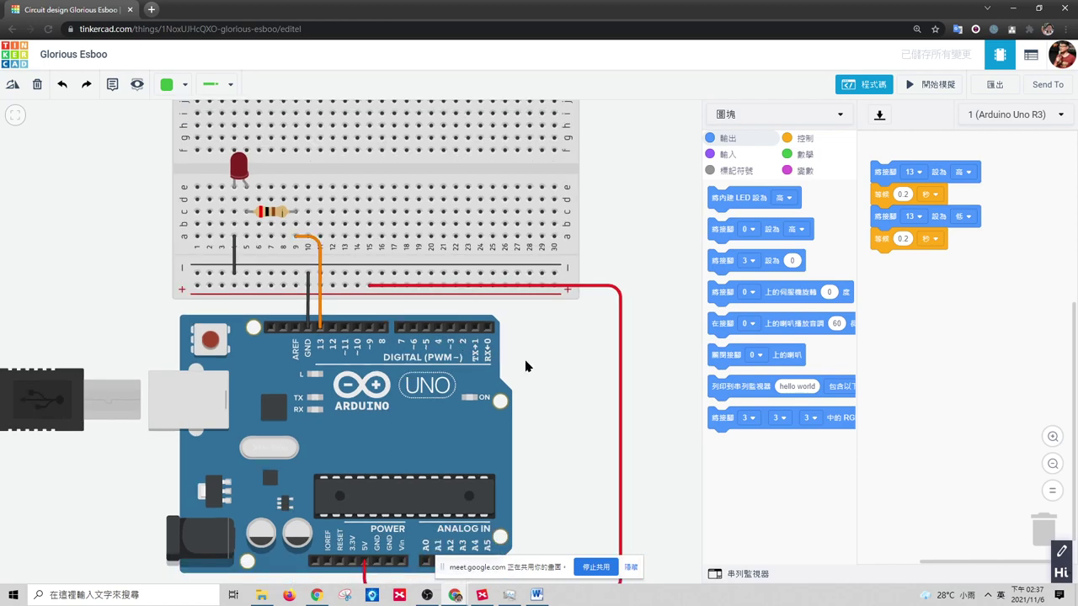
{"action": "scroll", "coordinate": [531, 349], "scroll_direction": "down", "scroll_amount": 1}
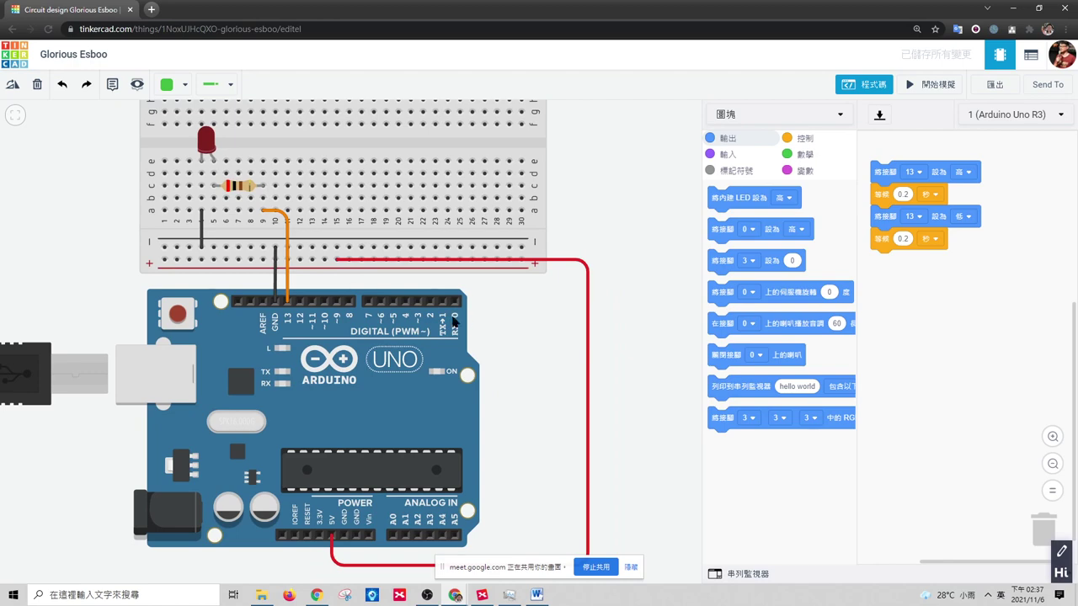
{"action": "scroll", "coordinate": [485, 310], "scroll_direction": "down", "scroll_amount": 2}
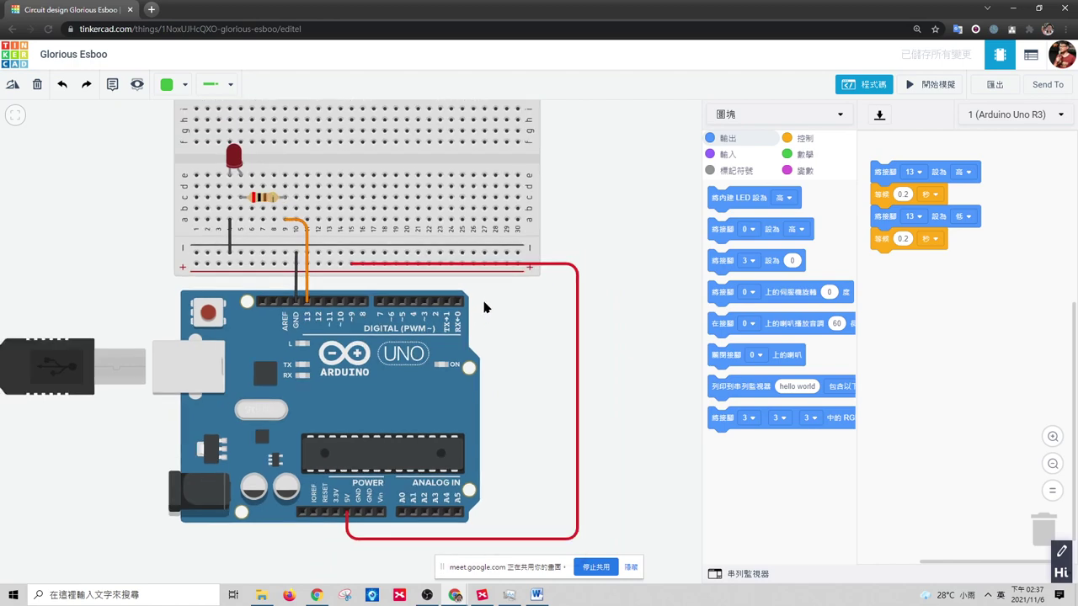
- Reconnect the orange wire from Arduino pin 13 to pin 11 and shift its bend above pin 11, level with row a
{"action": "left_click", "coordinate": [327, 288]}
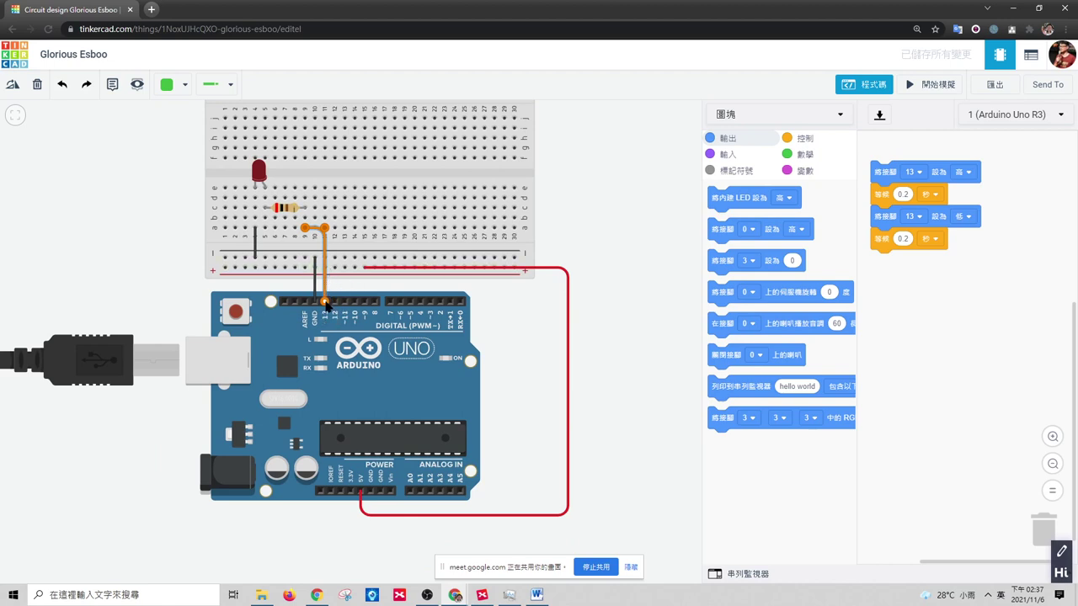
{"action": "left_click_drag", "start_coordinate": [327, 305], "coordinate": [344, 303]}
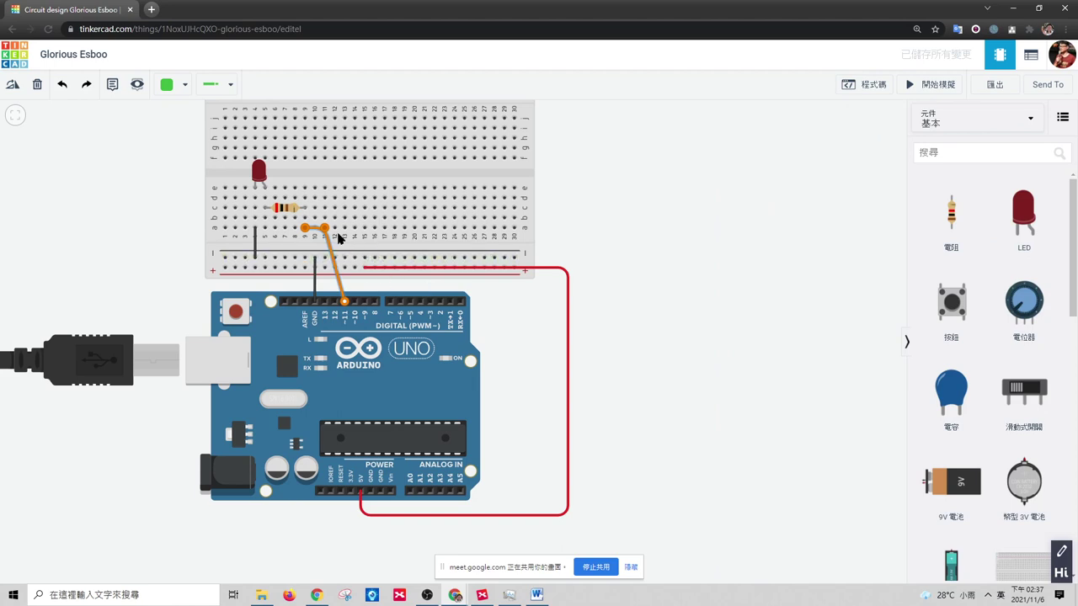
{"action": "left_click_drag", "start_coordinate": [325, 228], "coordinate": [345, 228]}
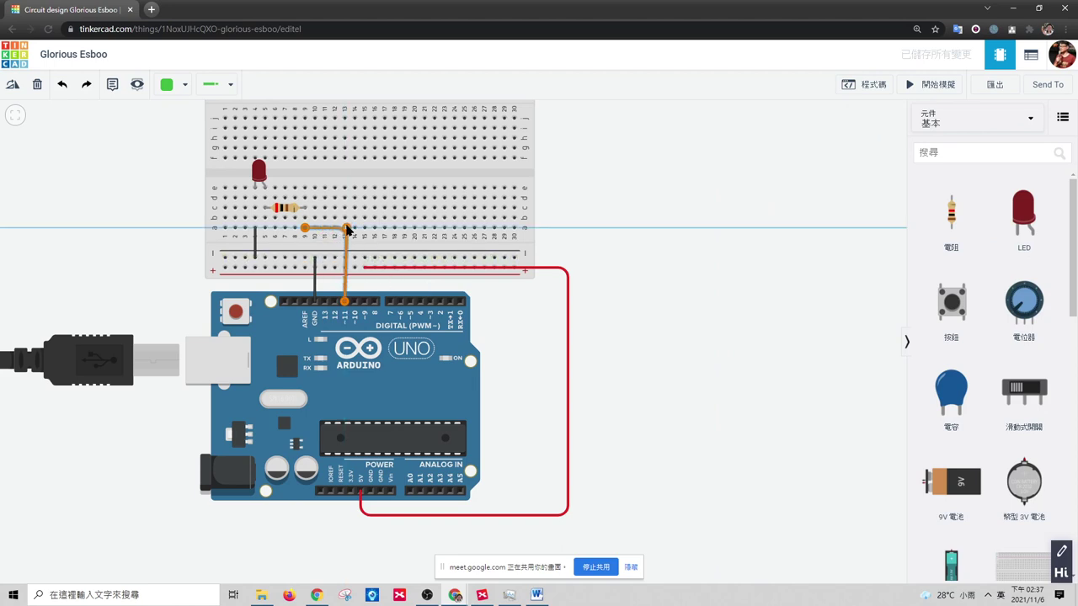
{"action": "left_click", "coordinate": [597, 231]}
{"action": "left_click", "coordinate": [346, 243]}
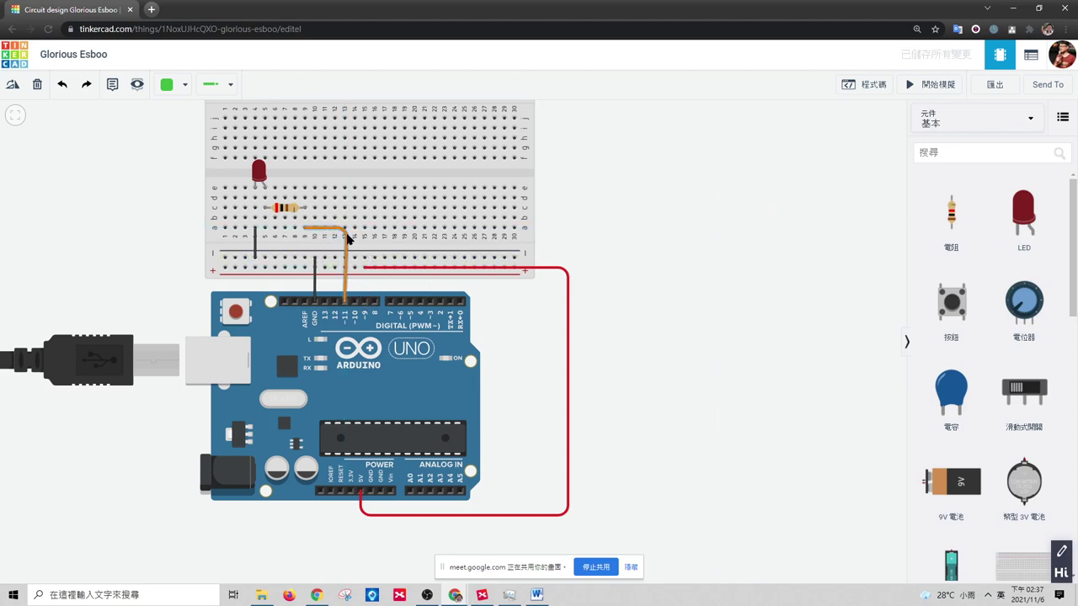
- Square the orange wire's bend above pin 11 and discard the pin 13 blink stack from the block code
{"action": "left_click_drag", "start_coordinate": [346, 229], "coordinate": [344, 228]}
{"action": "left_click_drag", "start_coordinate": [621, 305], "coordinate": [530, 303]}
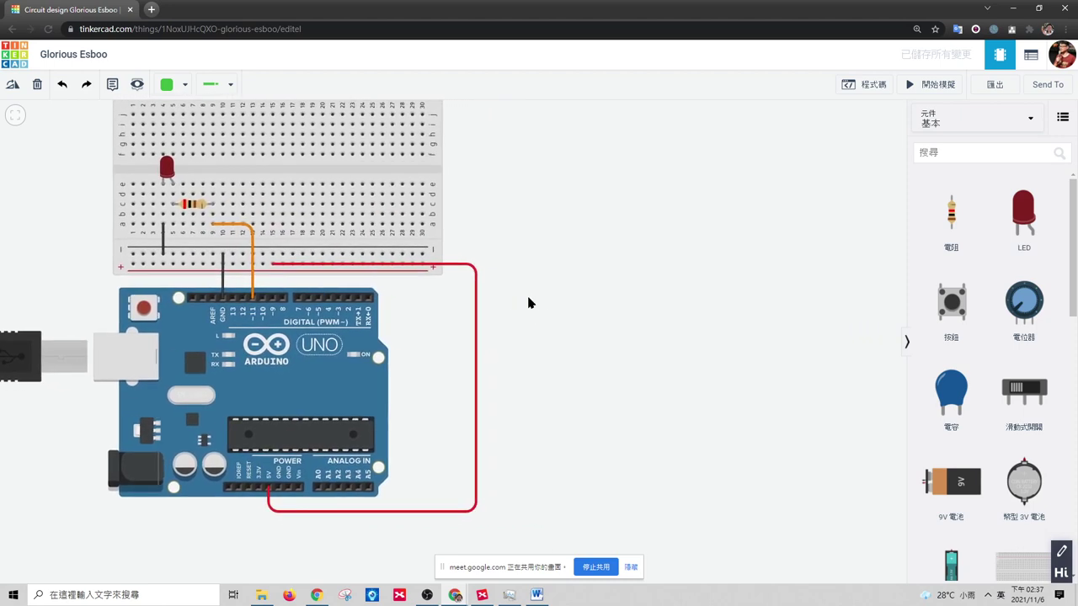
{"action": "left_click", "coordinate": [862, 85]}
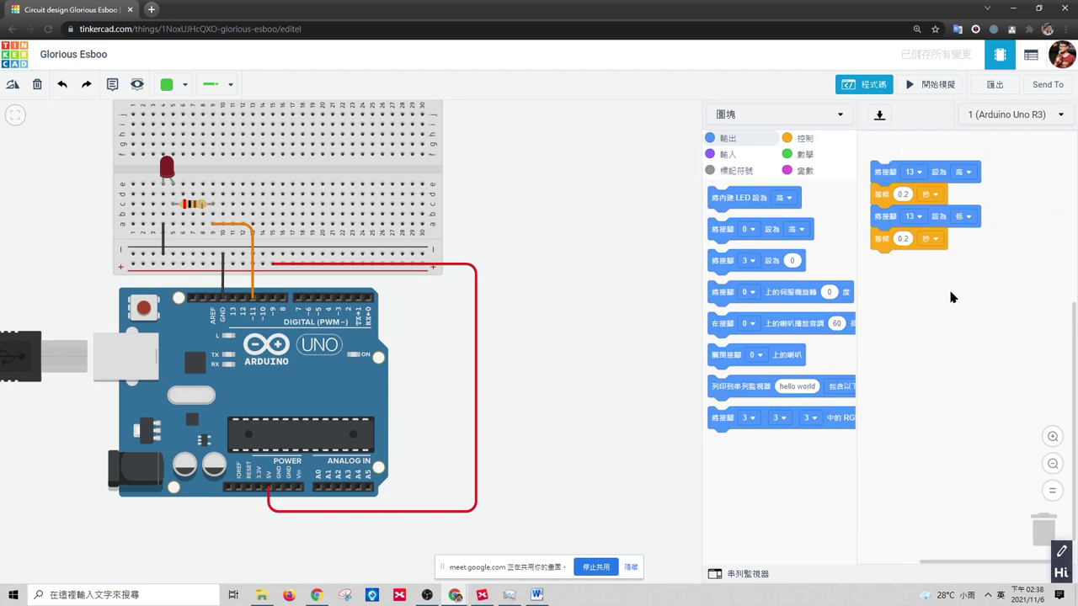
{"action": "left_click_drag", "start_coordinate": [886, 176], "coordinate": [807, 204]}
- Add a PWM set-pin output block to the emptied code workspace and set its pin to 11
{"action": "left_click_drag", "start_coordinate": [718, 233], "coordinate": [724, 204]}
{"action": "left_click_drag", "start_coordinate": [722, 261], "coordinate": [901, 194]}
{"action": "left_click", "coordinate": [1052, 436]}
{"action": "left_click", "coordinate": [1052, 436]}
{"action": "left_click", "coordinate": [1052, 436]}
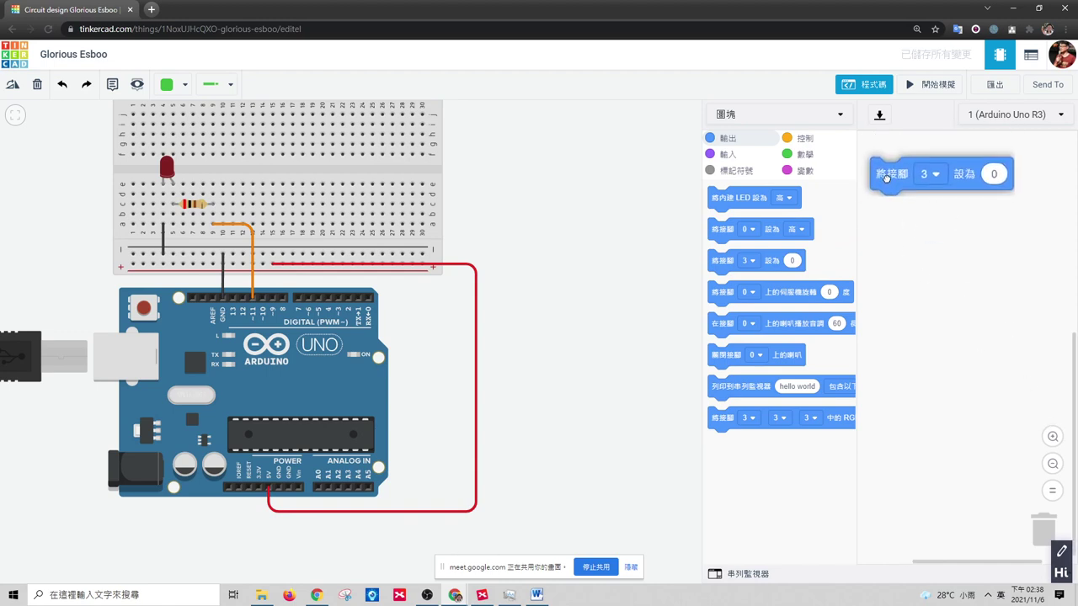
{"action": "left_click", "coordinate": [936, 174]}
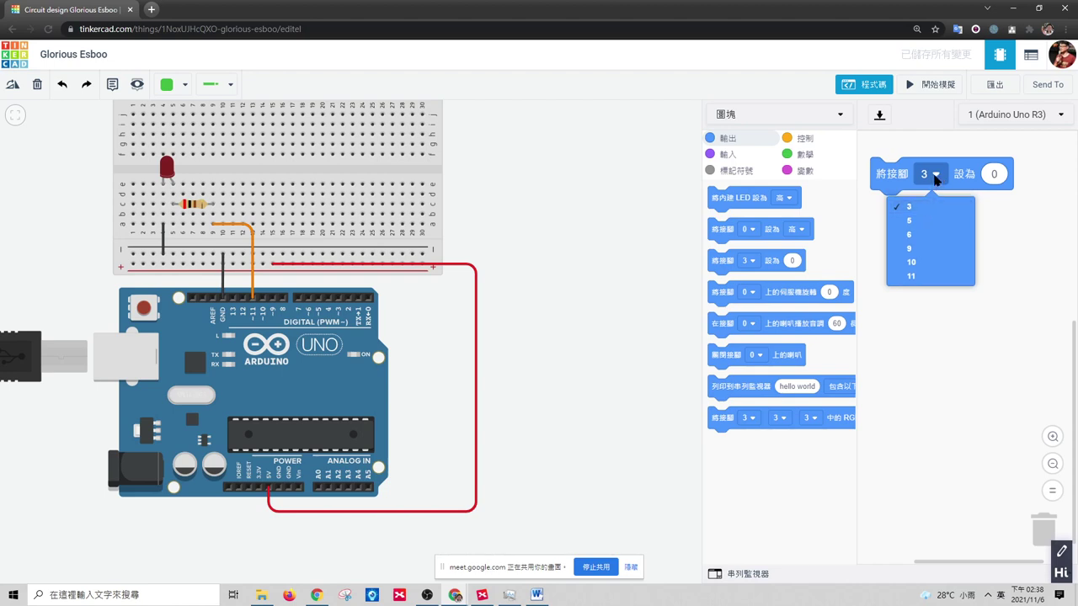
{"action": "left_click", "coordinate": [930, 282]}
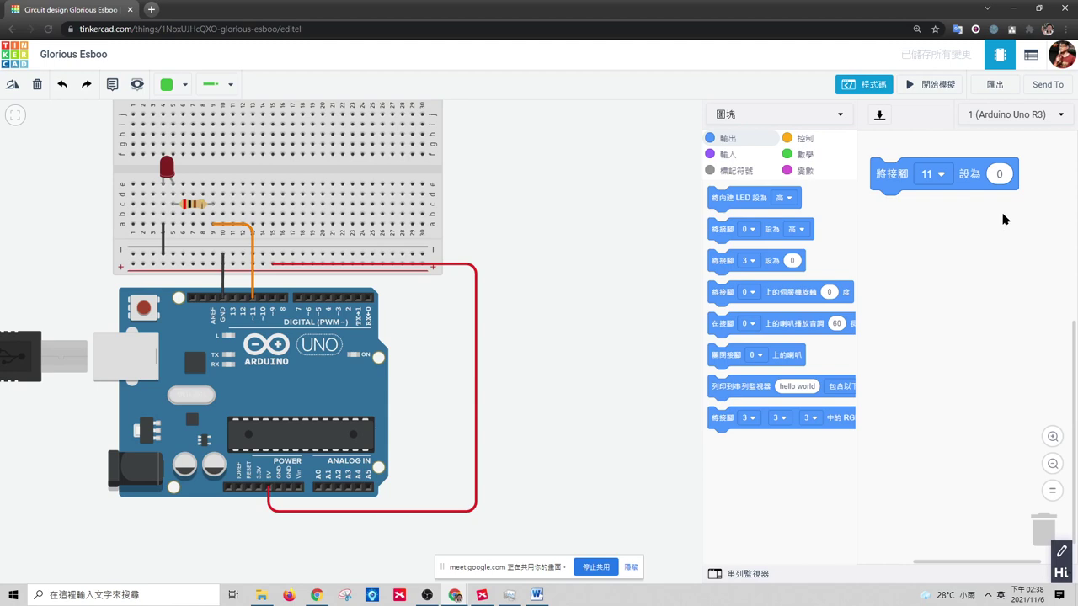
- Simulate the LED with the pin 11 block at value 0, and again with its value set to 255
{"action": "left_click", "coordinate": [998, 174]}
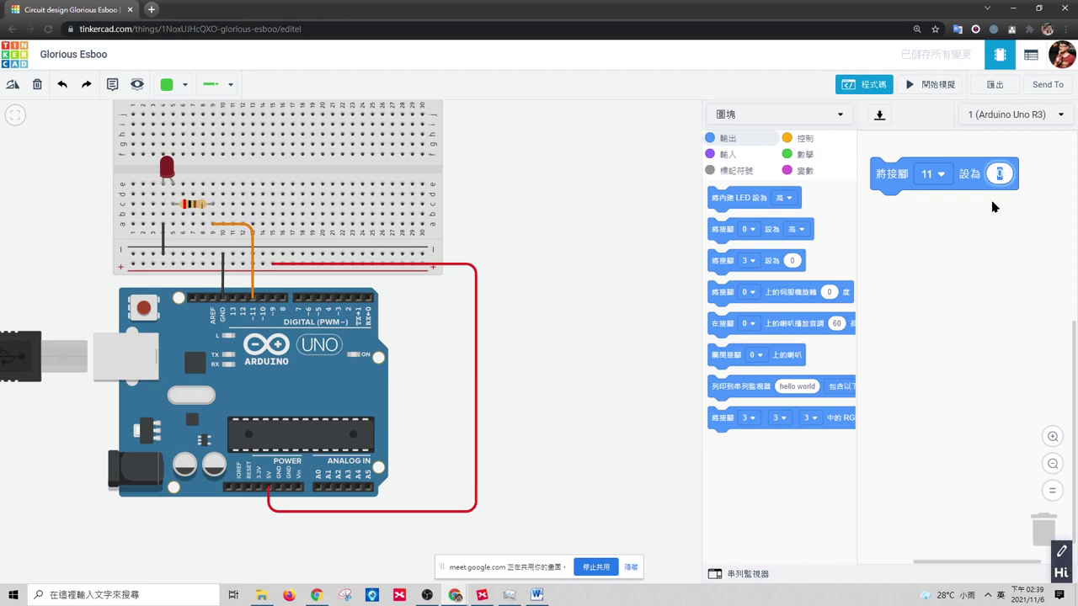
{"action": "left_click", "coordinate": [938, 87]}
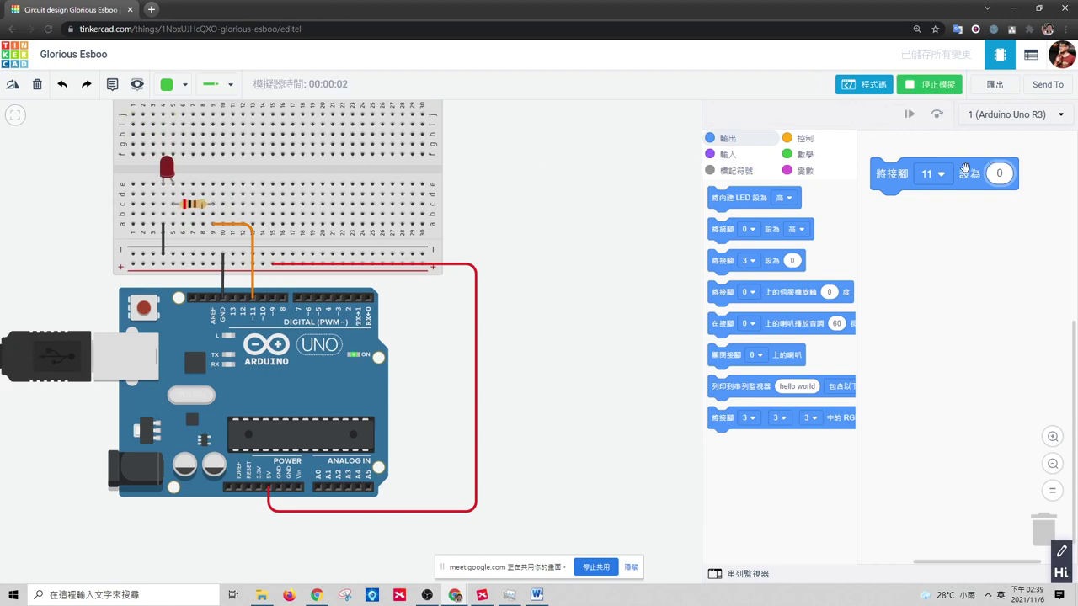
{"action": "left_click", "coordinate": [1002, 174]}
{"action": "type", "text": "255"}
{"action": "left_click", "coordinate": [1010, 216]}
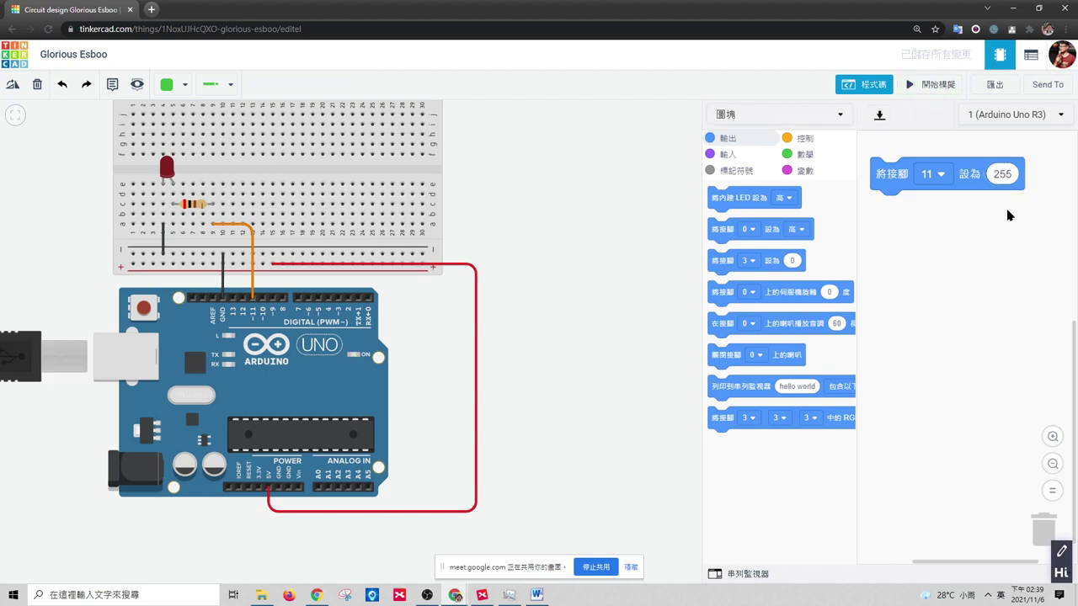
{"action": "left_click", "coordinate": [933, 93]}
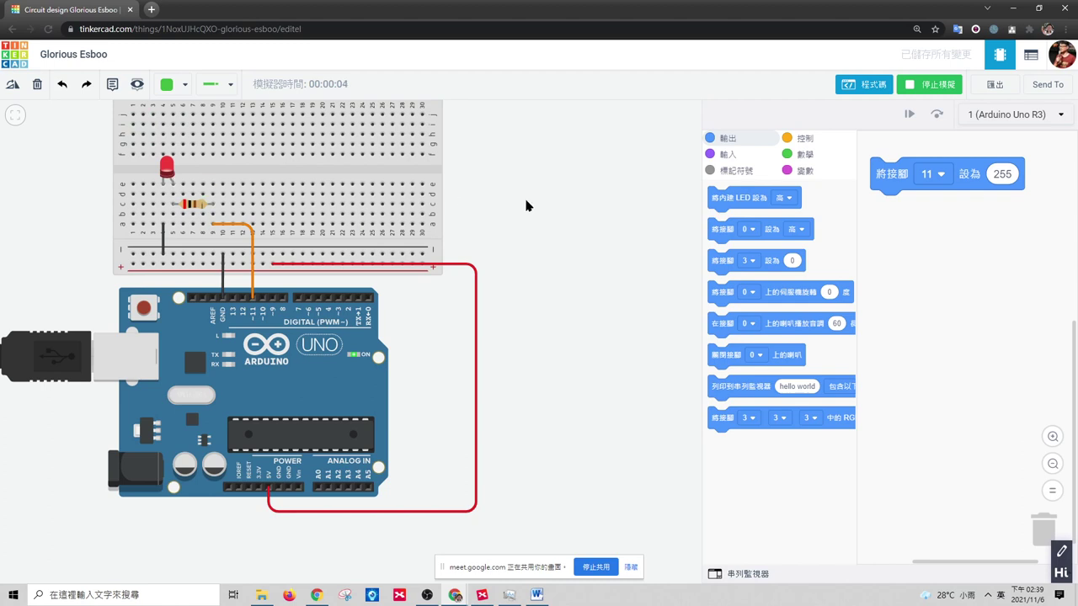
- Set the pin 11 block's PWM value to 128 and run the simulation
{"action": "left_click", "coordinate": [1001, 174]}
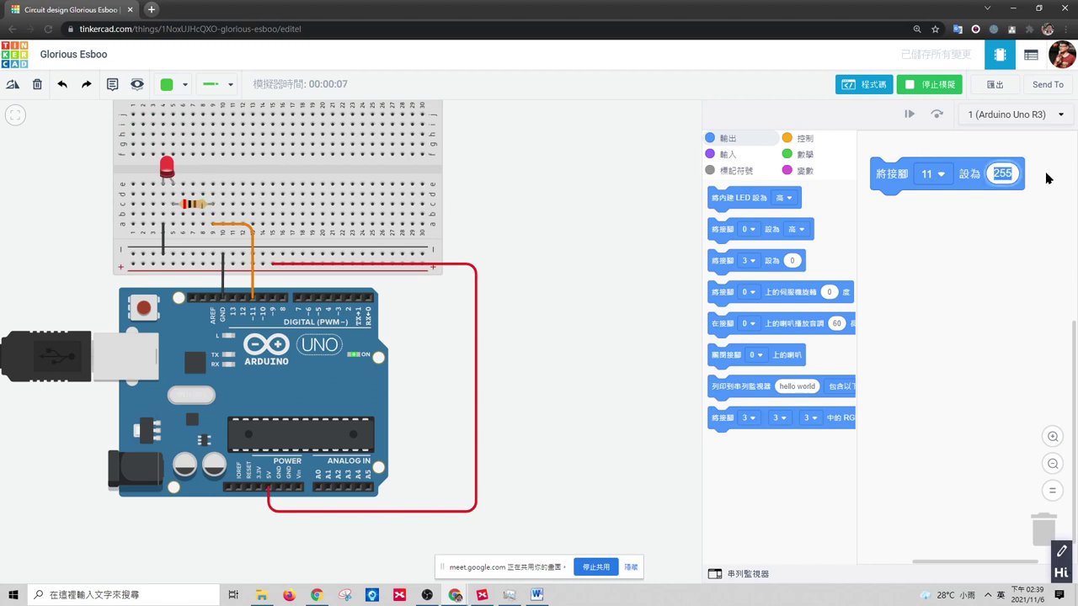
{"action": "type", "text": "128"}
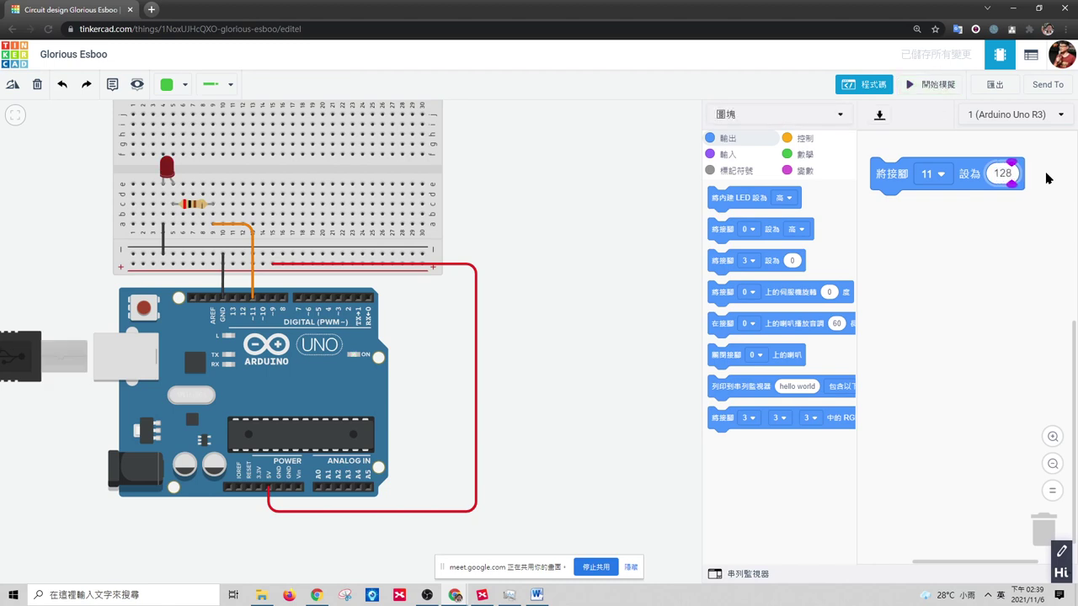
{"action": "left_click", "coordinate": [932, 86]}
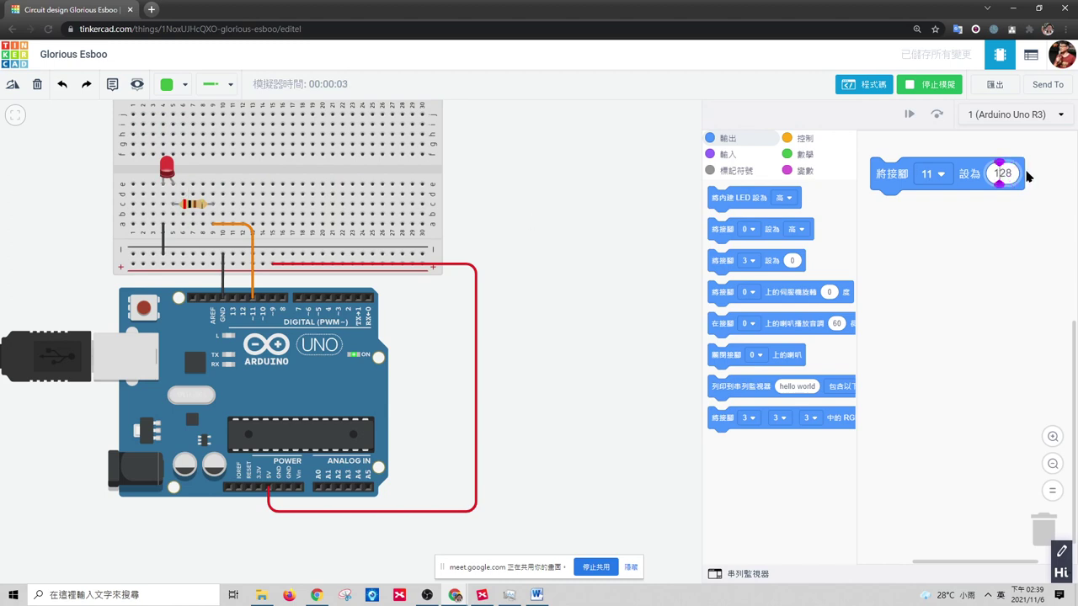
- Lower the pin 11 block's PWM value to 12 and simulate the circuit again
{"action": "left_click", "coordinate": [998, 174]}
{"action": "type", "text": "12"}
{"action": "left_click", "coordinate": [985, 250]}
{"action": "left_click", "coordinate": [940, 87]}
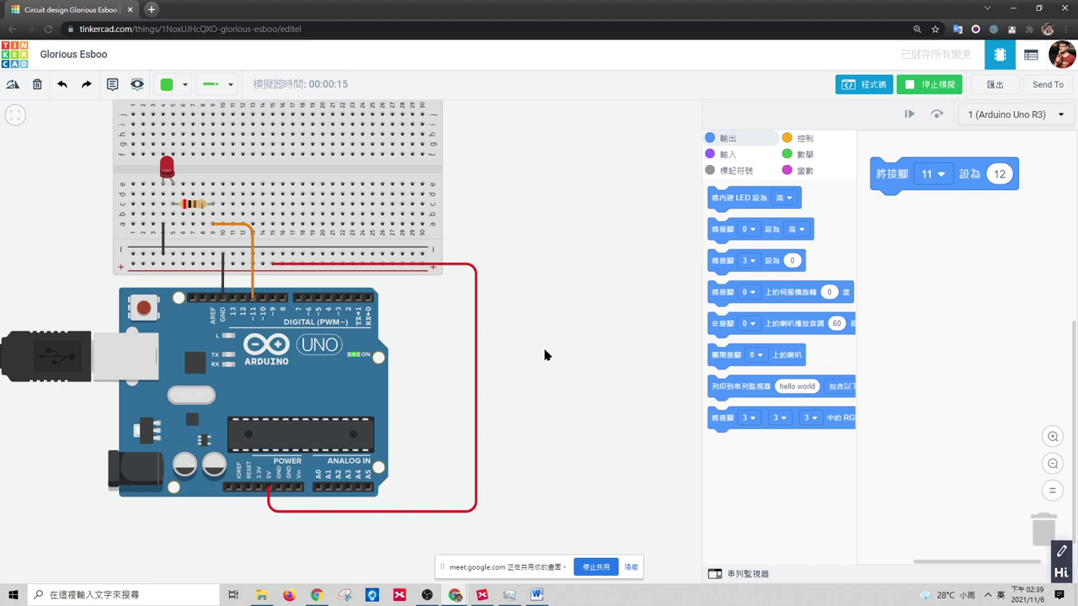
- Stop the simulation and close the block code editor
{"action": "left_click", "coordinate": [476, 349]}
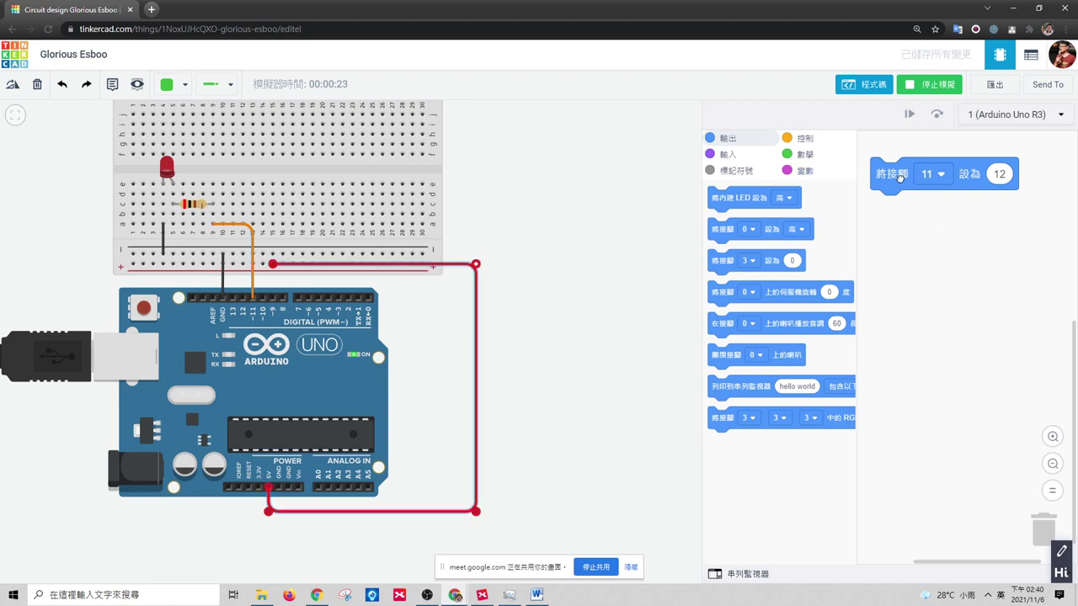
{"action": "left_click_drag", "start_coordinate": [897, 177], "coordinate": [899, 198]}
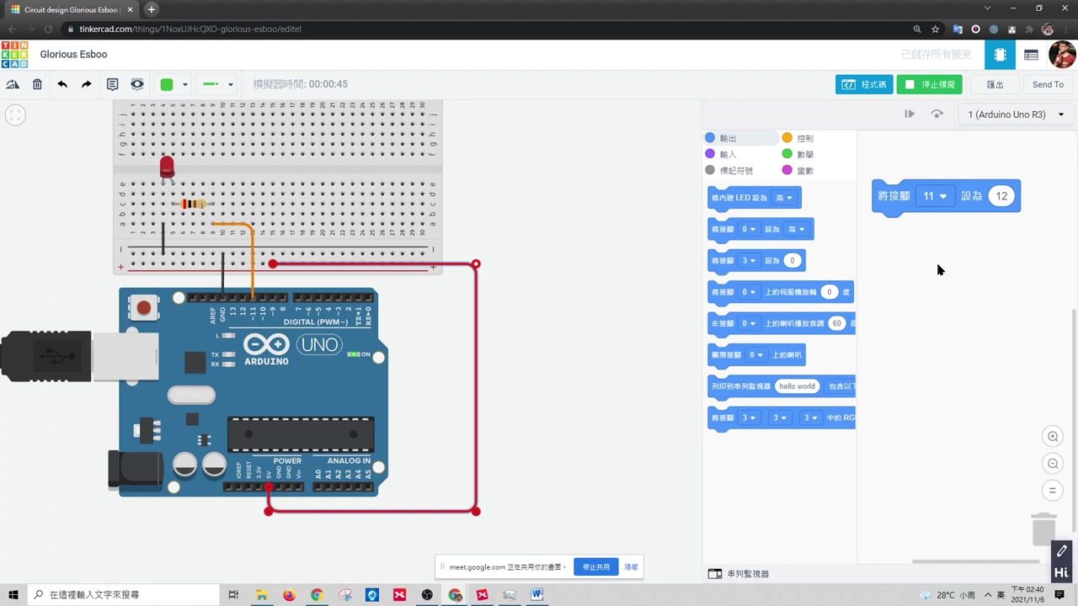
{"action": "left_click_drag", "start_coordinate": [608, 313], "coordinate": [613, 313]}
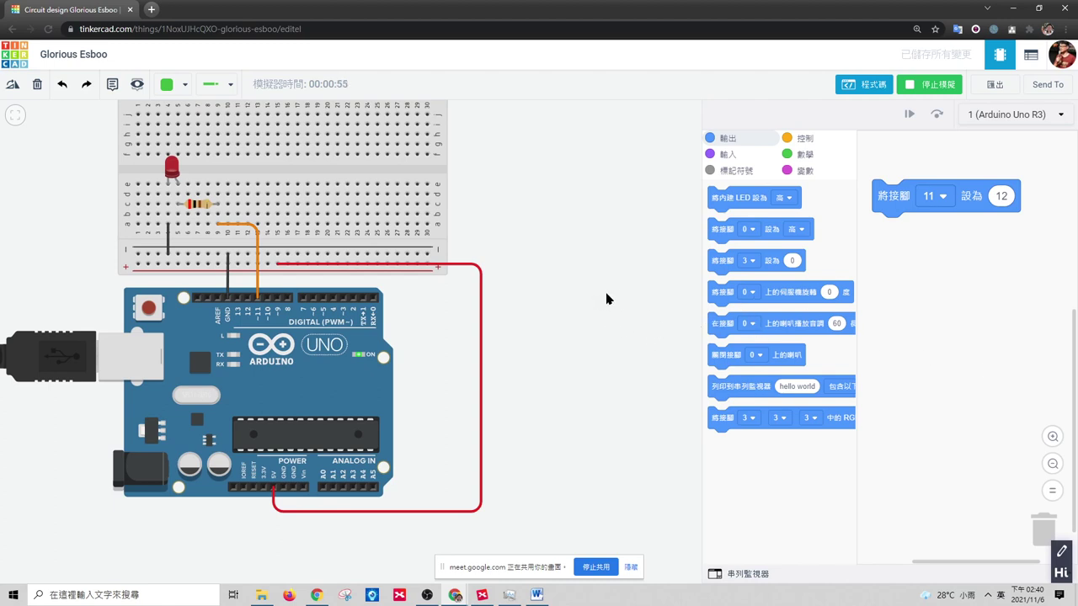
{"action": "scroll", "coordinate": [608, 296], "scroll_direction": "down", "scroll_amount": 2}
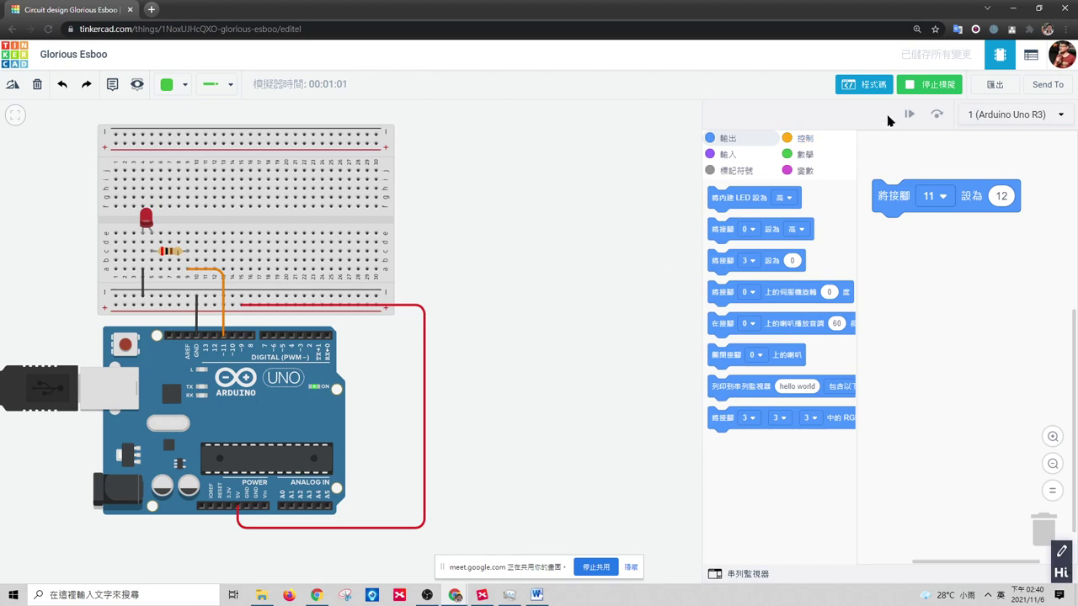
{"action": "left_click", "coordinate": [933, 86]}
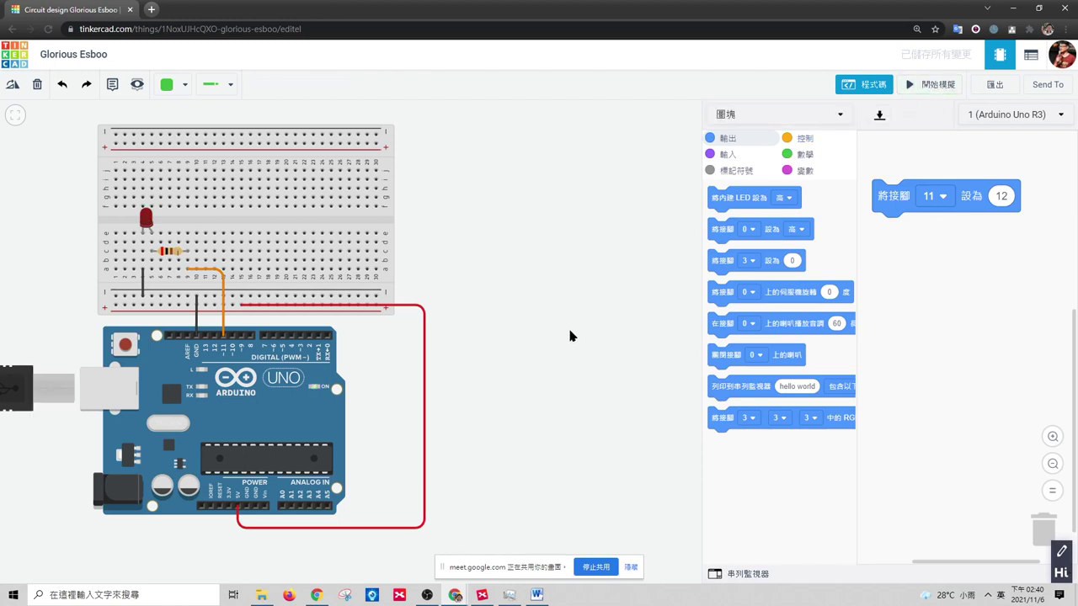
{"action": "left_click", "coordinate": [569, 336]}
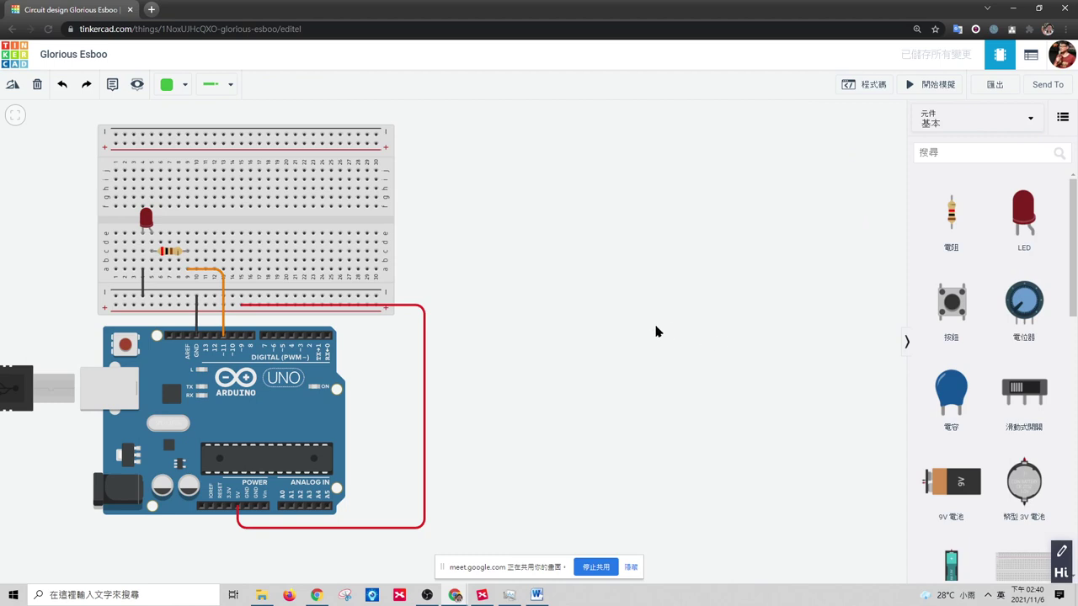
- Delete the orange wire from pin 11 and the short black wire joining column 4 to the negative rail
{"action": "scroll", "coordinate": [520, 312], "scroll_direction": "down", "scroll_amount": 2}
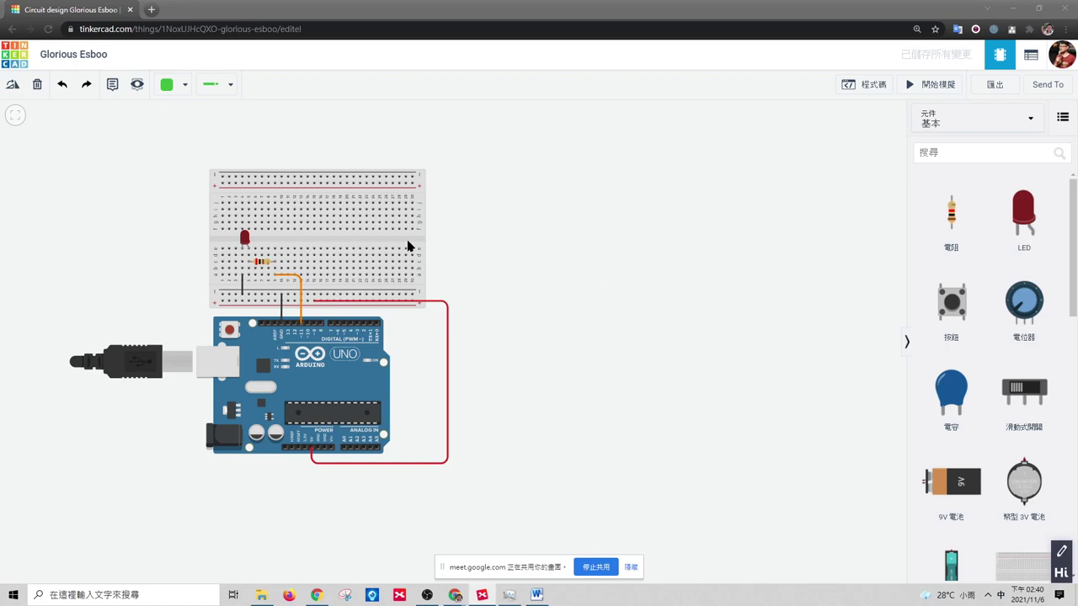
{"action": "scroll", "coordinate": [283, 260], "scroll_direction": "up", "scroll_amount": 2}
{"action": "scroll", "coordinate": [295, 266], "scroll_direction": "up", "scroll_amount": 2}
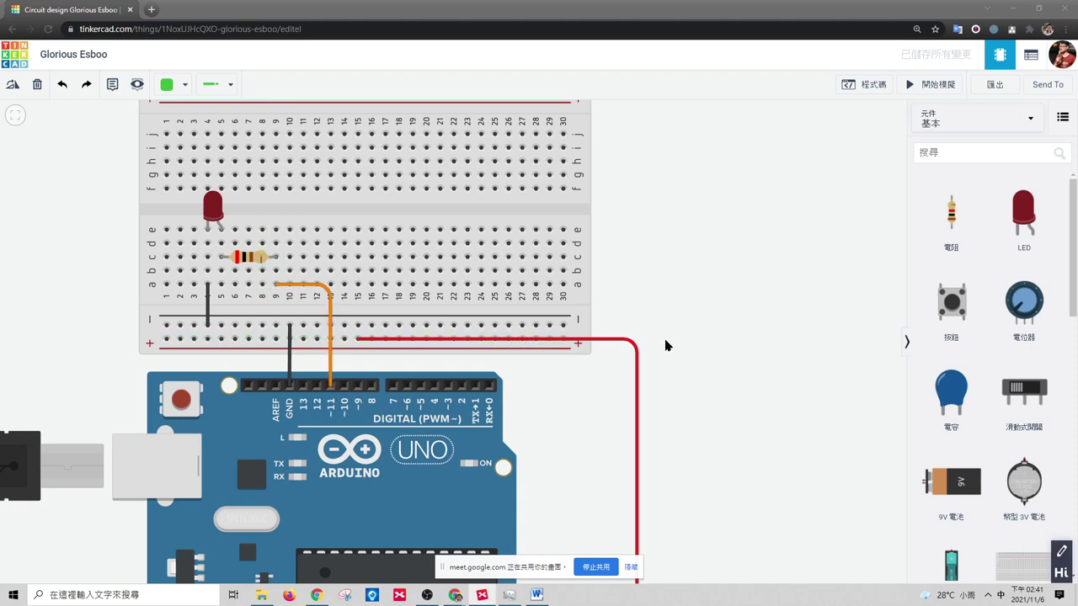
{"action": "scroll", "coordinate": [683, 313], "scroll_direction": "down", "scroll_amount": 5}
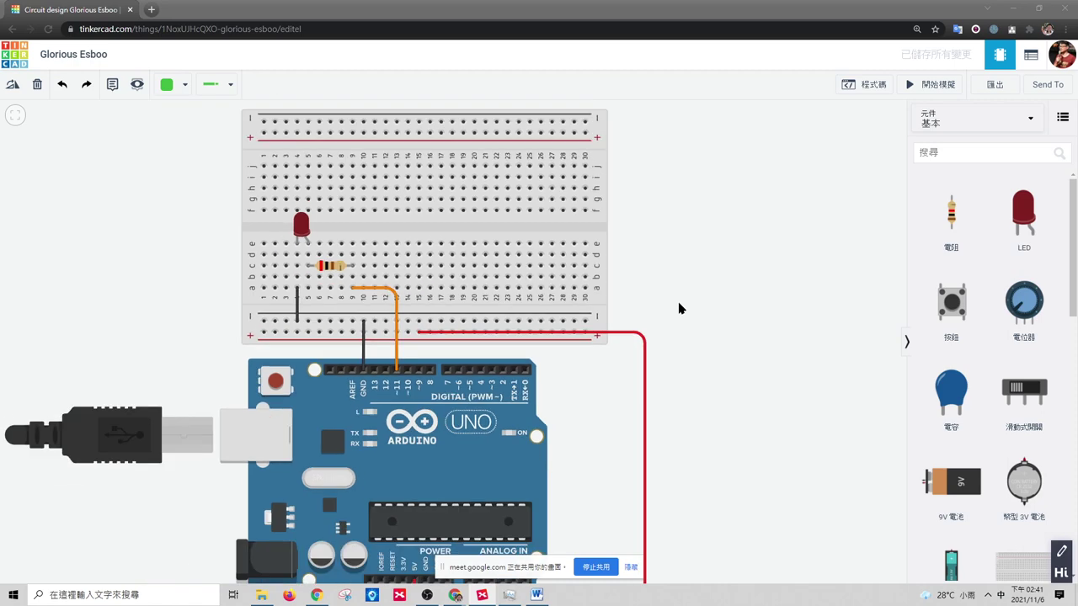
{"action": "left_click_drag", "start_coordinate": [582, 352], "coordinate": [548, 350]}
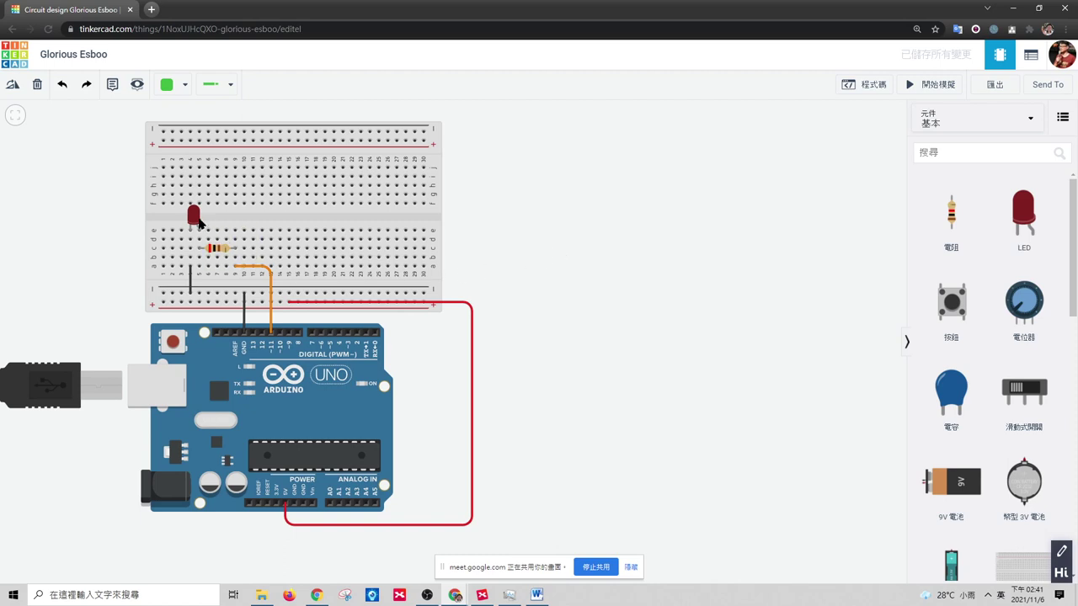
{"action": "left_click", "coordinate": [474, 339]}
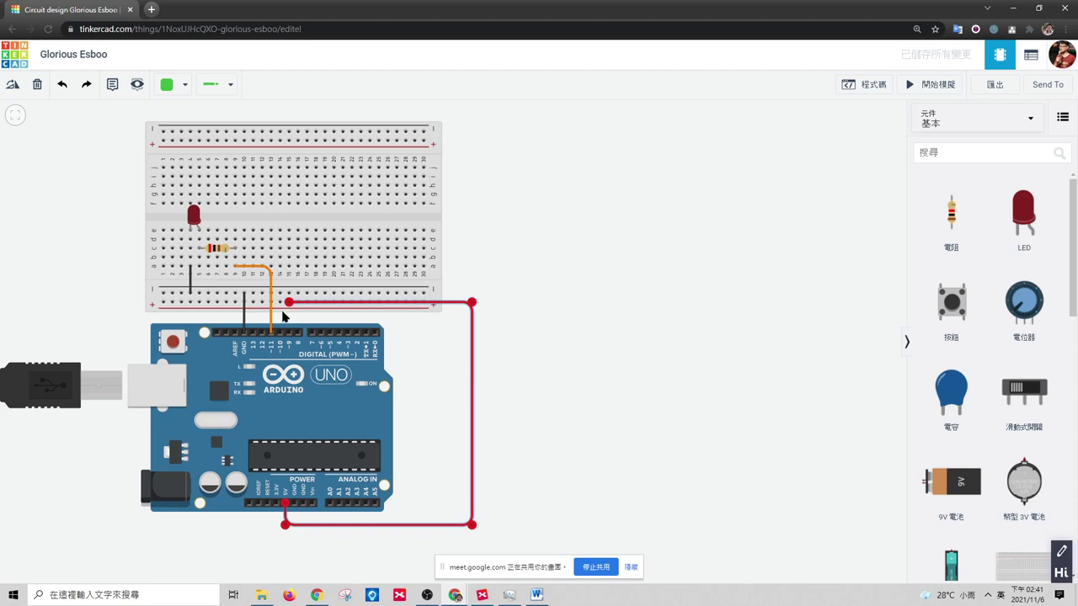
{"action": "left_click", "coordinate": [271, 280]}
{"action": "key", "text": "Delete"}
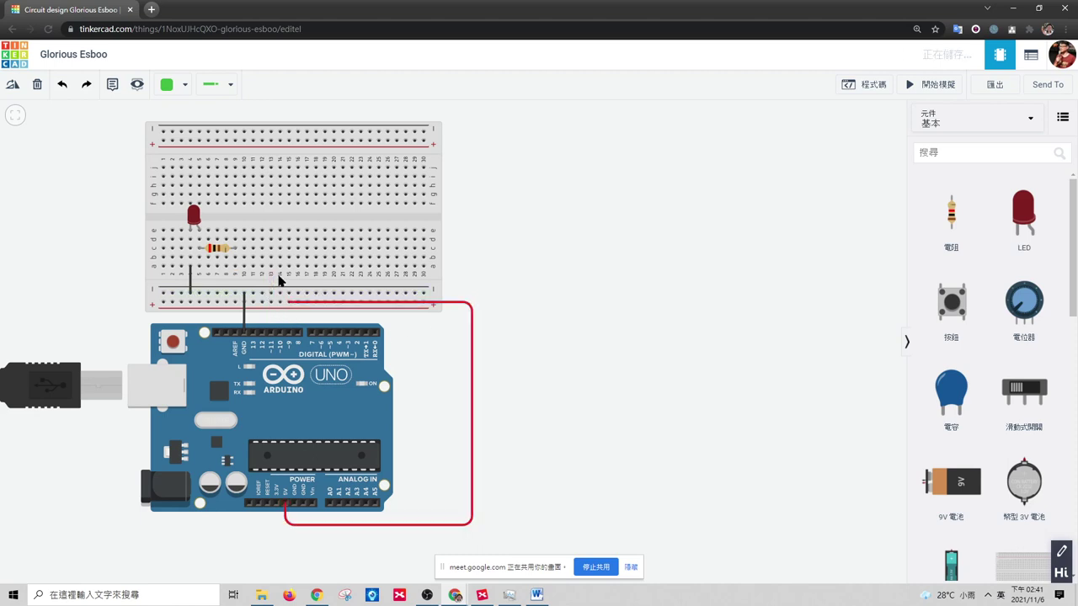
{"action": "left_click", "coordinate": [191, 276]}
{"action": "key", "text": "Delete"}
- Move the LED to columns 1 and 2 of row e and the resistor to row d, spanning columns 2 to 6
{"action": "left_click_drag", "start_coordinate": [197, 218], "coordinate": [170, 217]}
{"action": "left_click_drag", "start_coordinate": [217, 251], "coordinate": [194, 242]}
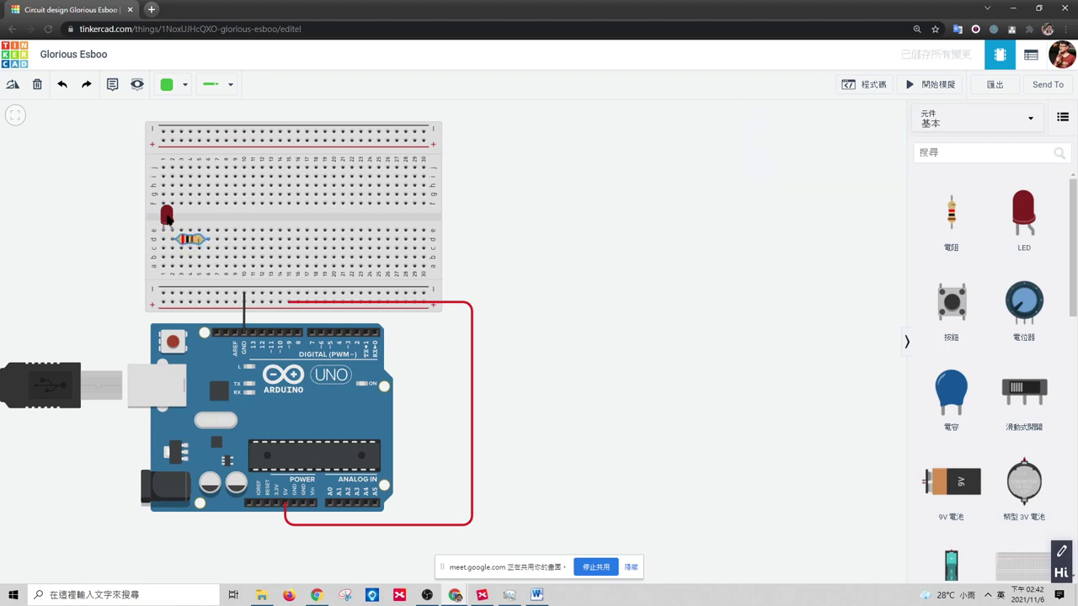
{"action": "left_click", "coordinate": [167, 217]}
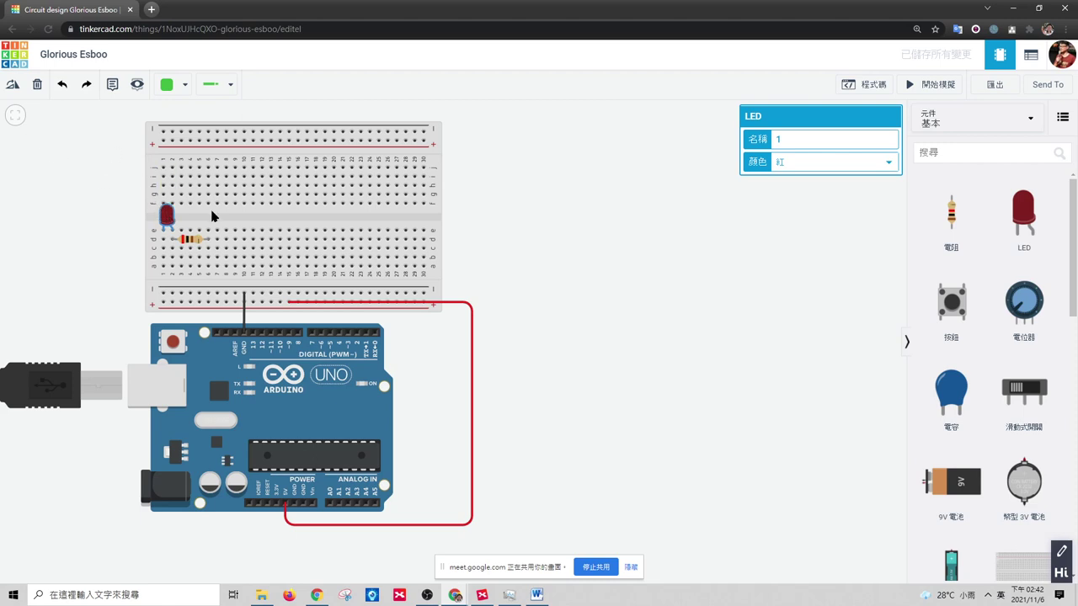
{"action": "left_click", "coordinate": [483, 219]}
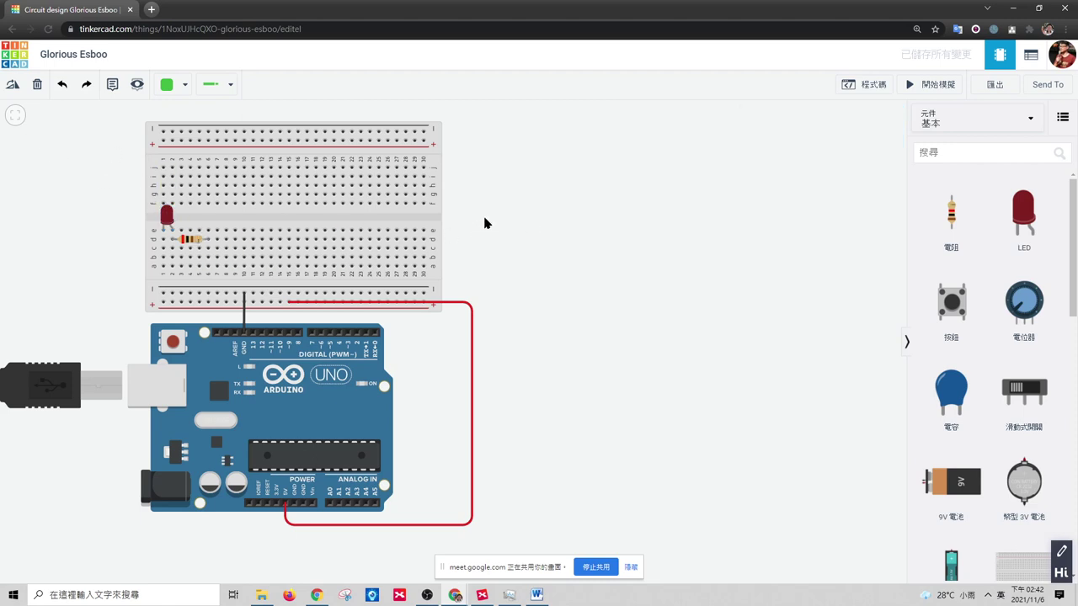
- Duplicate the red LED twice, placing the copies in row e at columns 7–8 and 14–15
{"action": "left_click", "coordinate": [168, 218]}
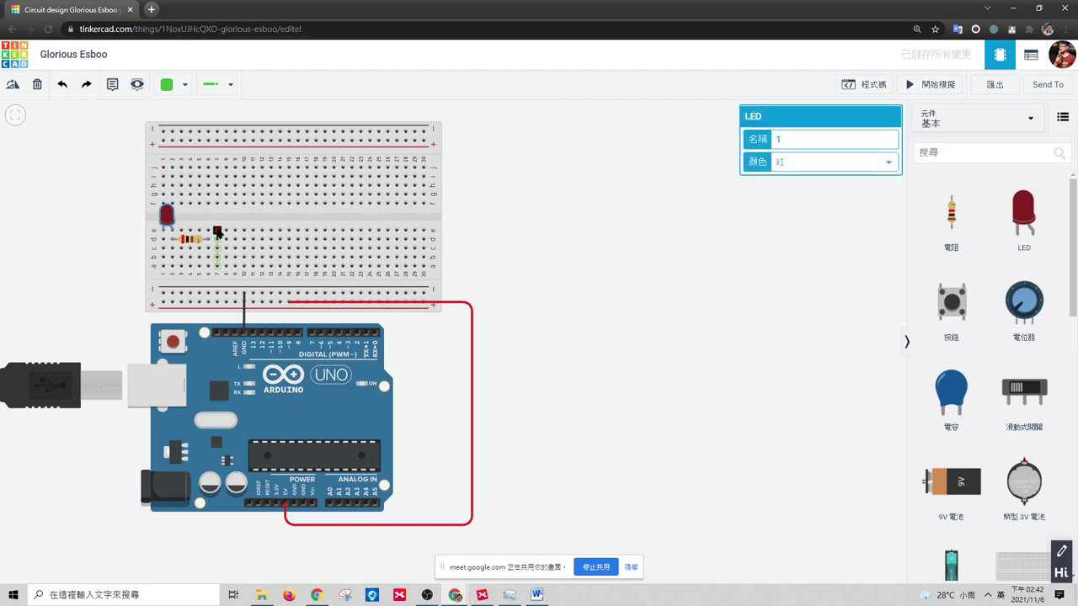
{"action": "key", "text": "ctrl+c"}
{"action": "key", "text": "ctrl+v"}
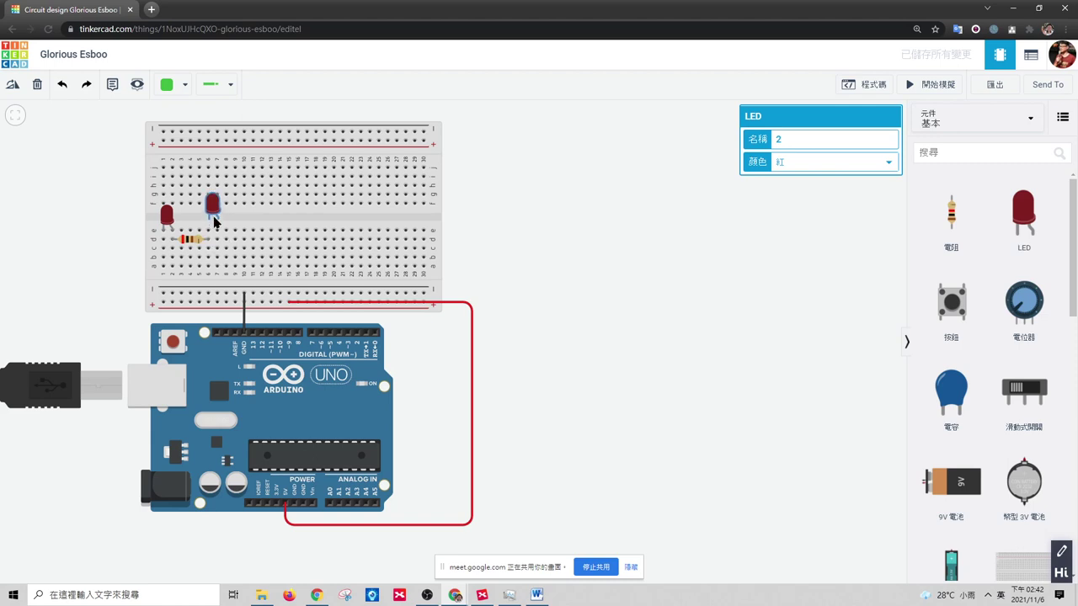
{"action": "left_click_drag", "start_coordinate": [241, 234], "coordinate": [285, 238]}
{"action": "key", "text": "ctrl+v"}
- Duplicate the 200 Ω resistor twice in row d at columns 8–12 and 14–18, and shift the third LED to columns 13–14
{"action": "left_click", "coordinate": [193, 241]}
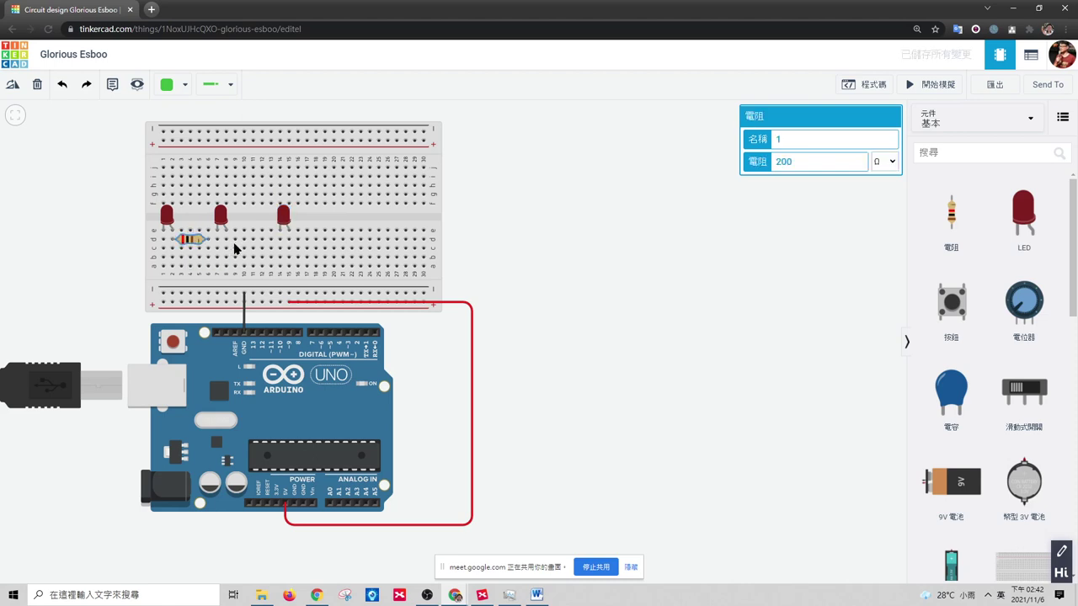
{"action": "key", "text": "ctrl+v"}
{"action": "left_click_drag", "start_coordinate": [235, 241], "coordinate": [243, 243]}
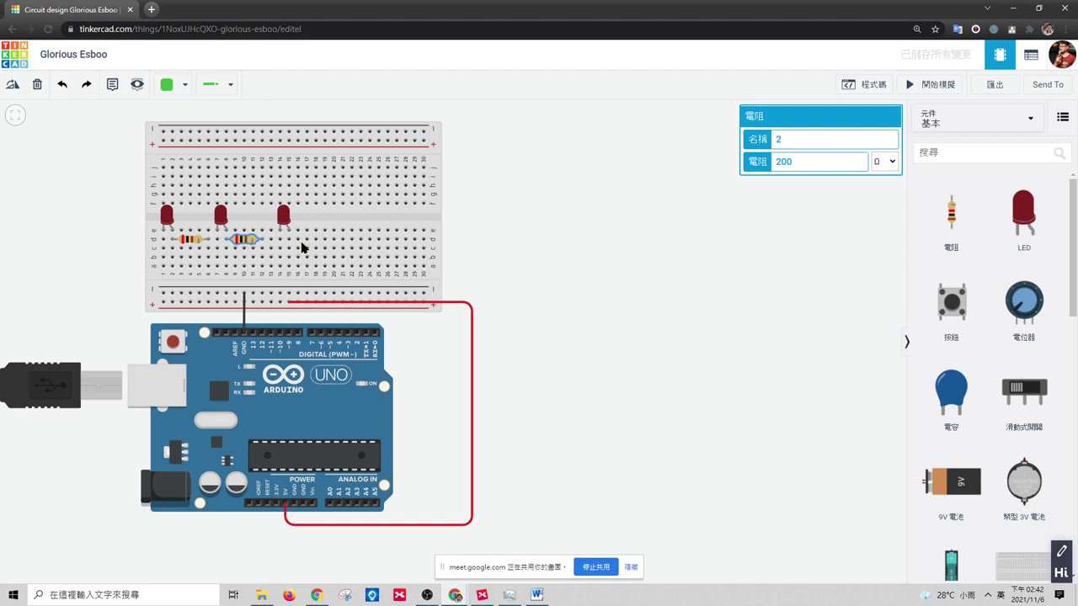
{"action": "key", "text": "ctrl+v"}
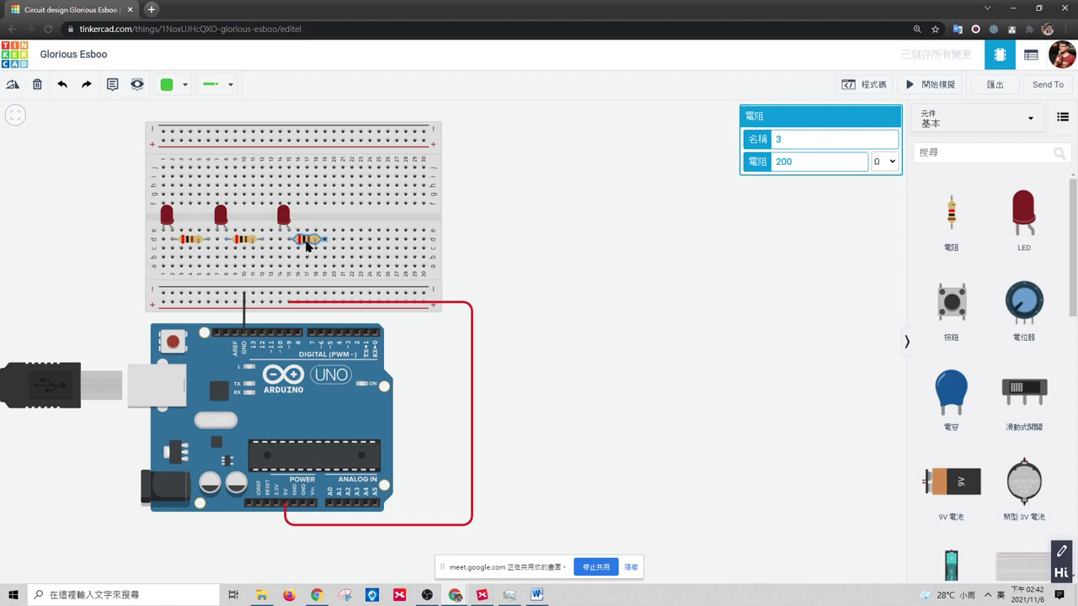
{"action": "left_click_drag", "start_coordinate": [284, 217], "coordinate": [276, 217]}
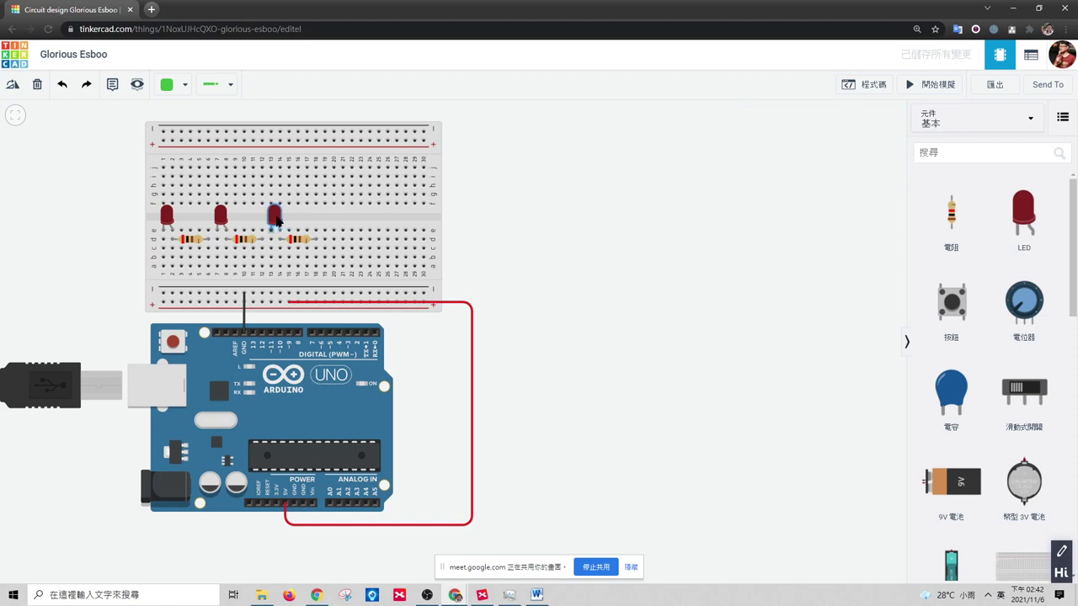
{"action": "left_click", "coordinate": [591, 214]}
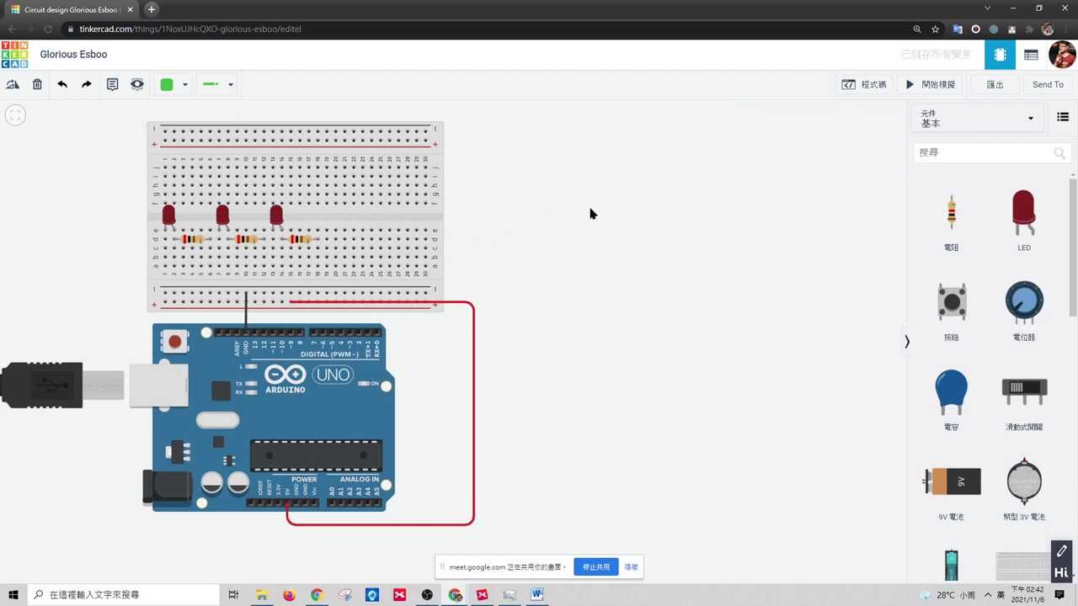
- Change the middle LED's colour to yellow and the third LED's colour to green
{"action": "left_click", "coordinate": [221, 217]}
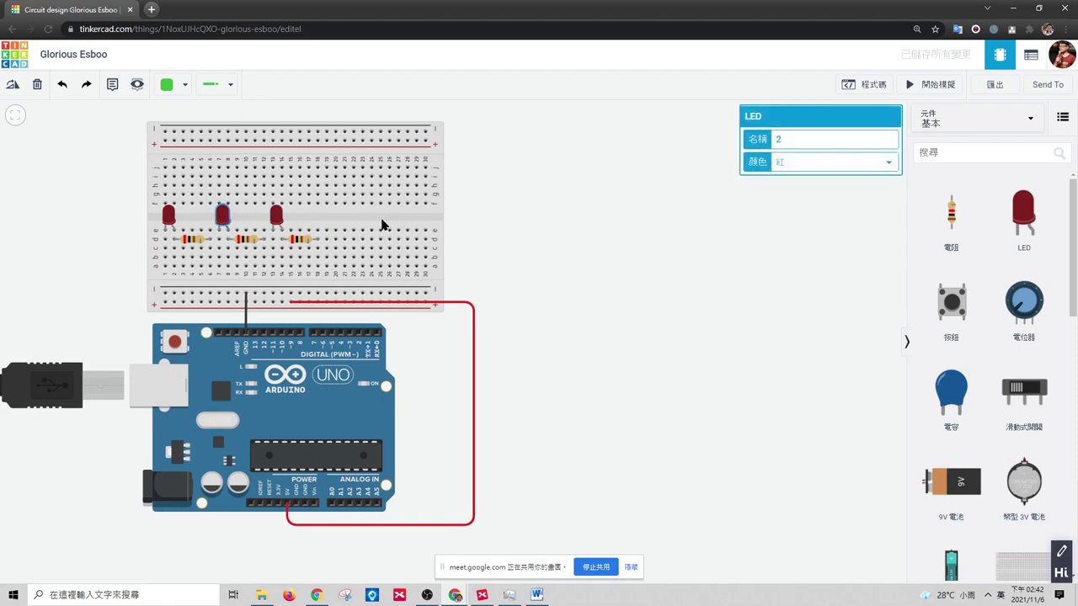
{"action": "left_click", "coordinate": [802, 167]}
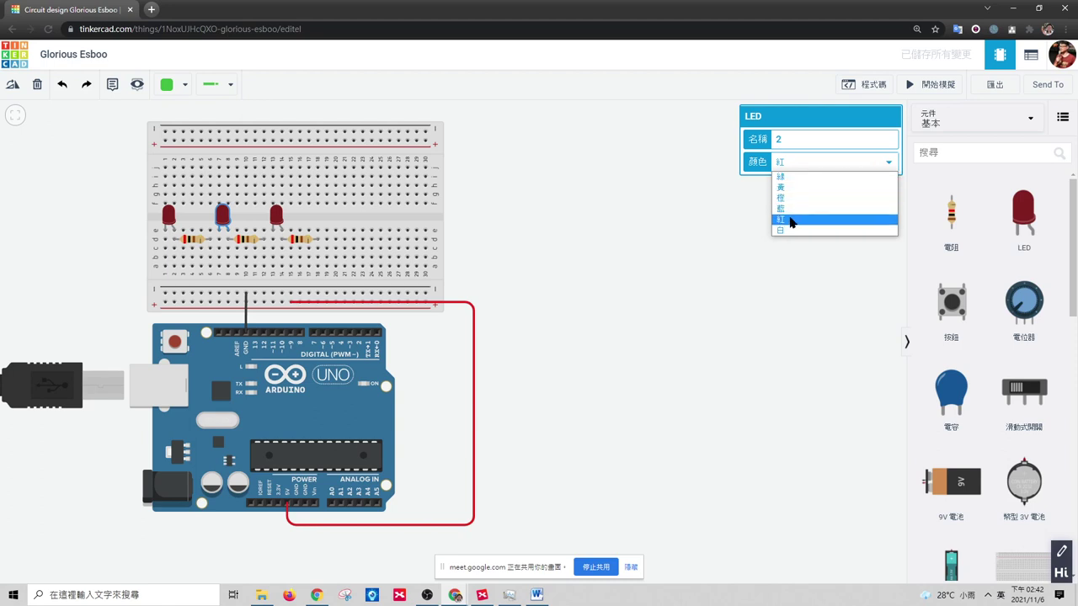
{"action": "left_click", "coordinate": [788, 187]}
{"action": "left_click", "coordinate": [276, 217]}
{"action": "left_click", "coordinate": [779, 167]}
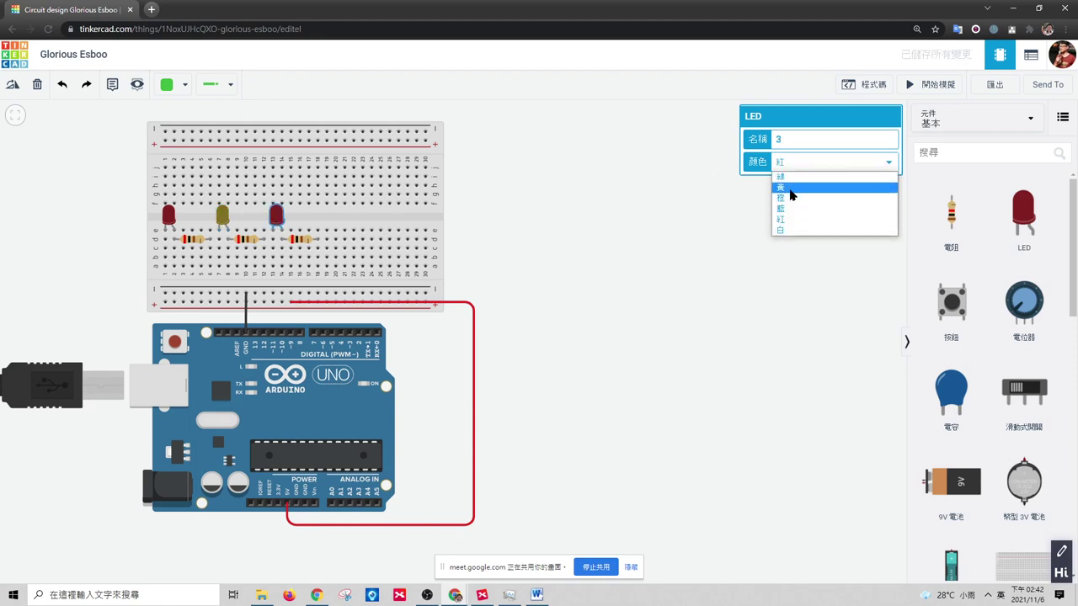
{"action": "left_click", "coordinate": [783, 177]}
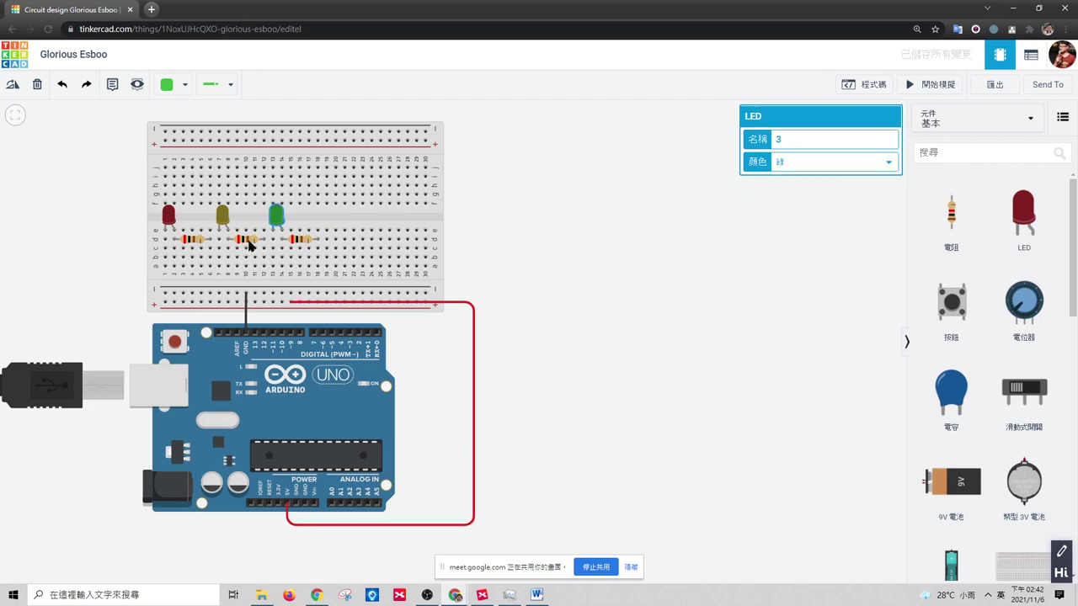
- Connect row a of columns 1, 7 and 13 to the lower negative rail with black wires
{"action": "left_click", "coordinate": [166, 269]}
{"action": "left_click", "coordinate": [166, 293]}
{"action": "left_click", "coordinate": [167, 84]}
{"action": "left_click", "coordinate": [179, 122]}
{"action": "left_click", "coordinate": [126, 301]}
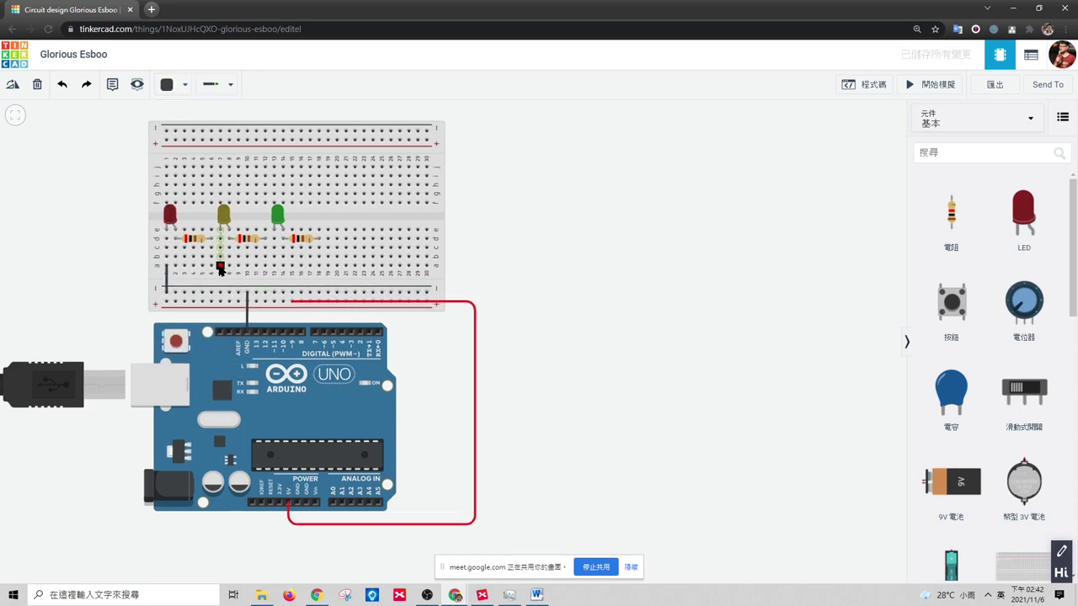
{"action": "left_click", "coordinate": [221, 270]}
{"action": "left_click", "coordinate": [220, 293]}
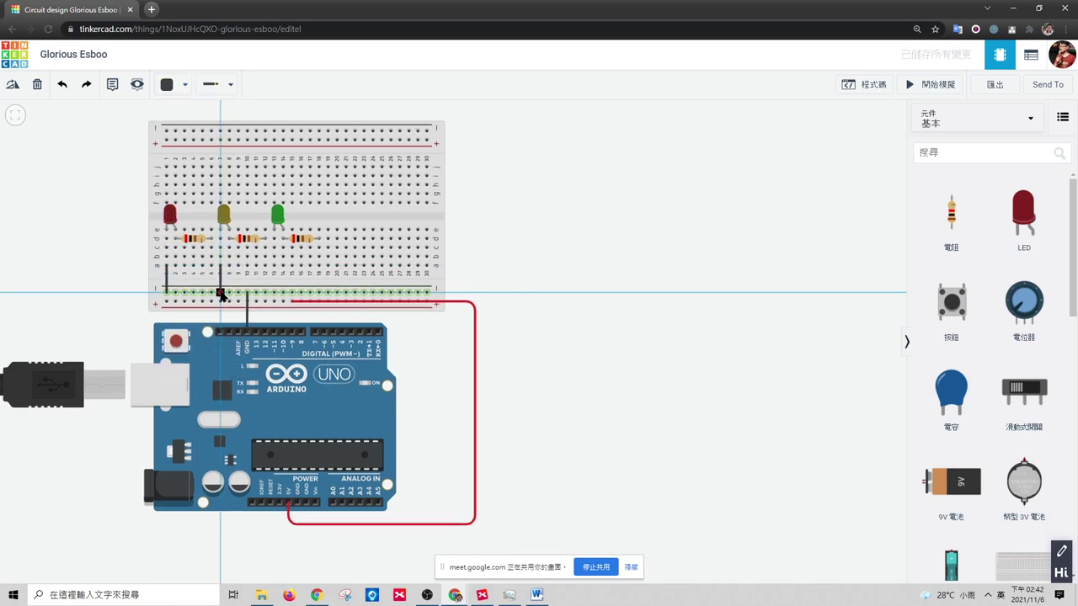
{"action": "left_click", "coordinate": [275, 267]}
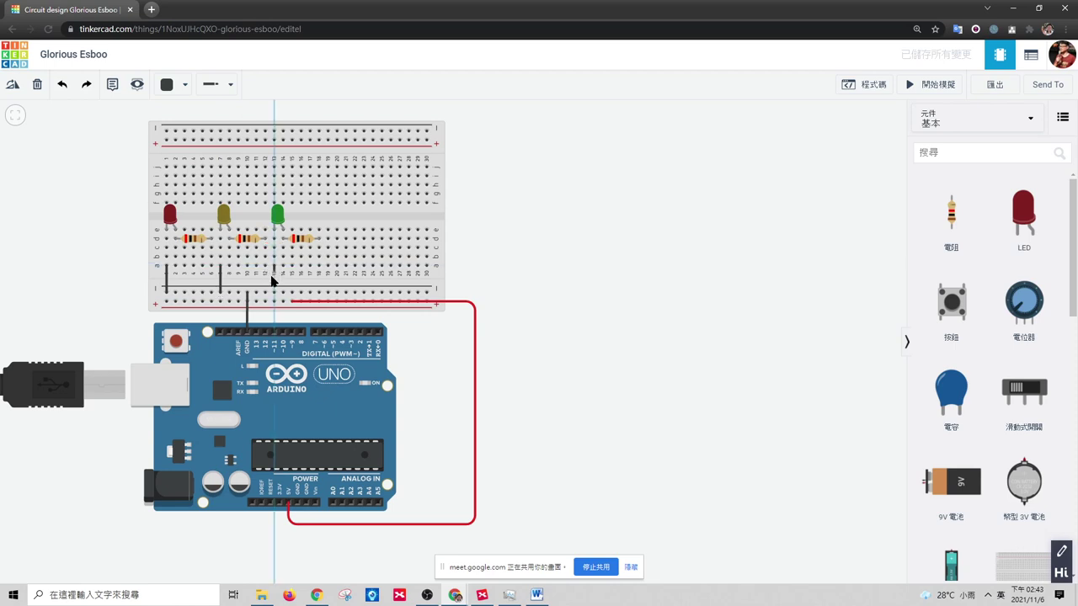
{"action": "left_click", "coordinate": [273, 293]}
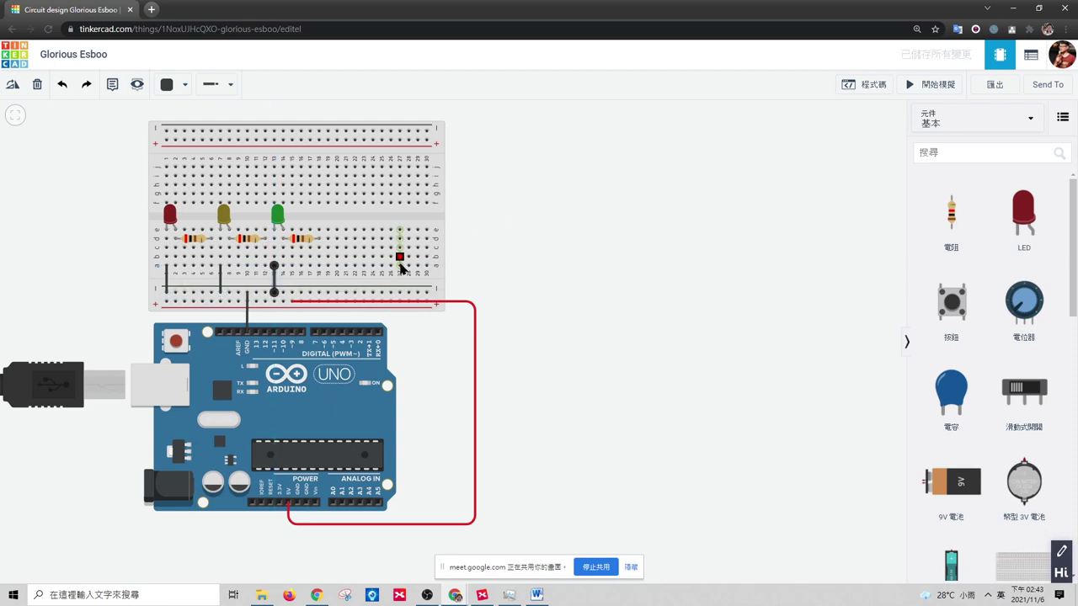
- Wire row a of column 6 to pin 11 in orange and row a of column 12 to pin 10 in yellow
{"action": "left_click", "coordinate": [211, 268]}
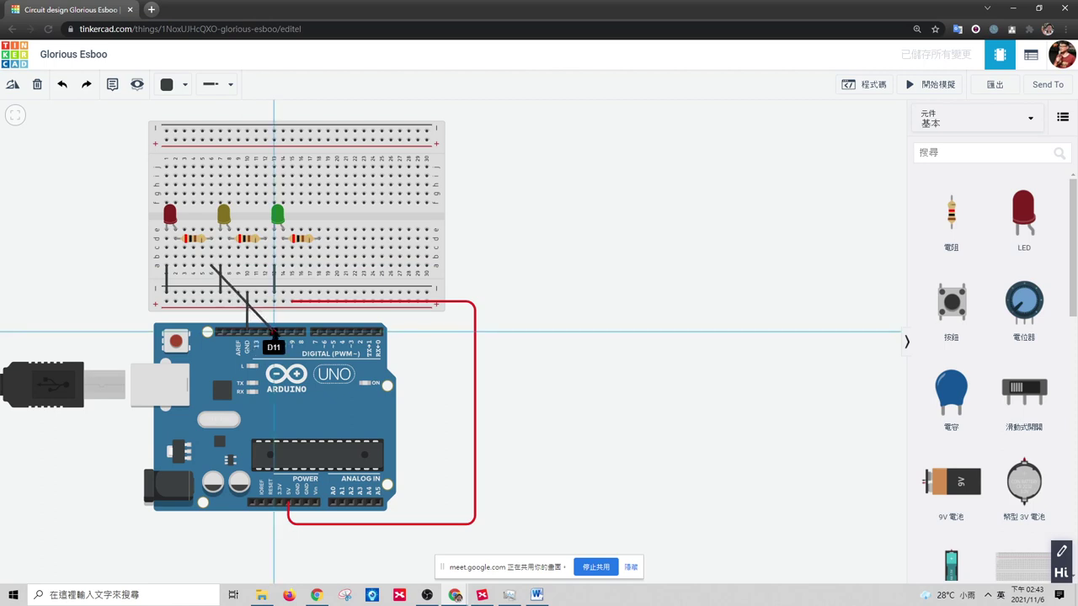
{"action": "left_click", "coordinate": [273, 332]}
{"action": "left_click", "coordinate": [168, 85]}
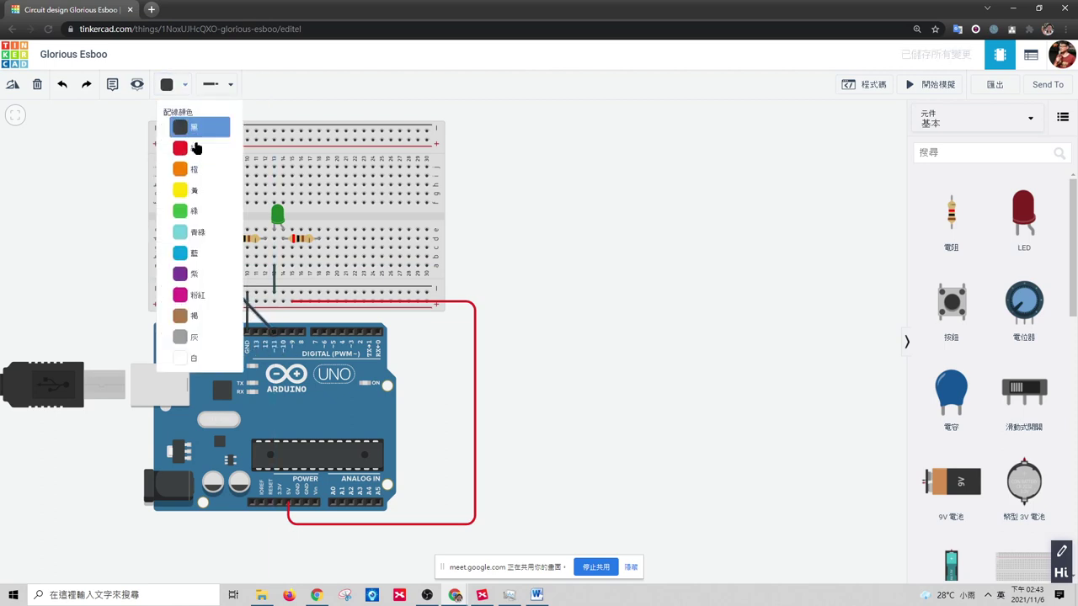
{"action": "left_click", "coordinate": [183, 168]}
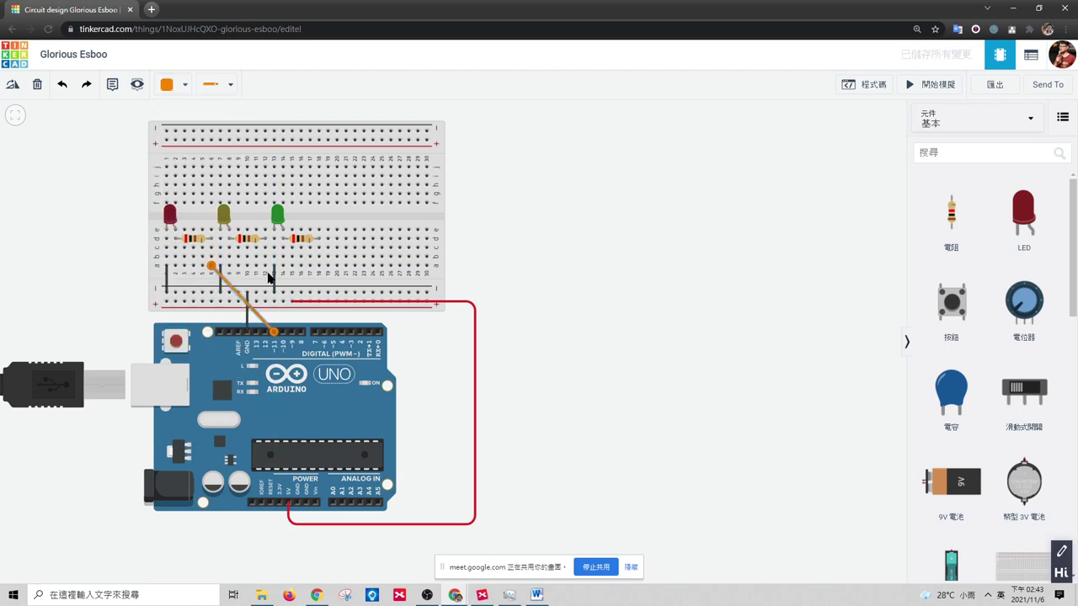
{"action": "left_click", "coordinate": [266, 268]}
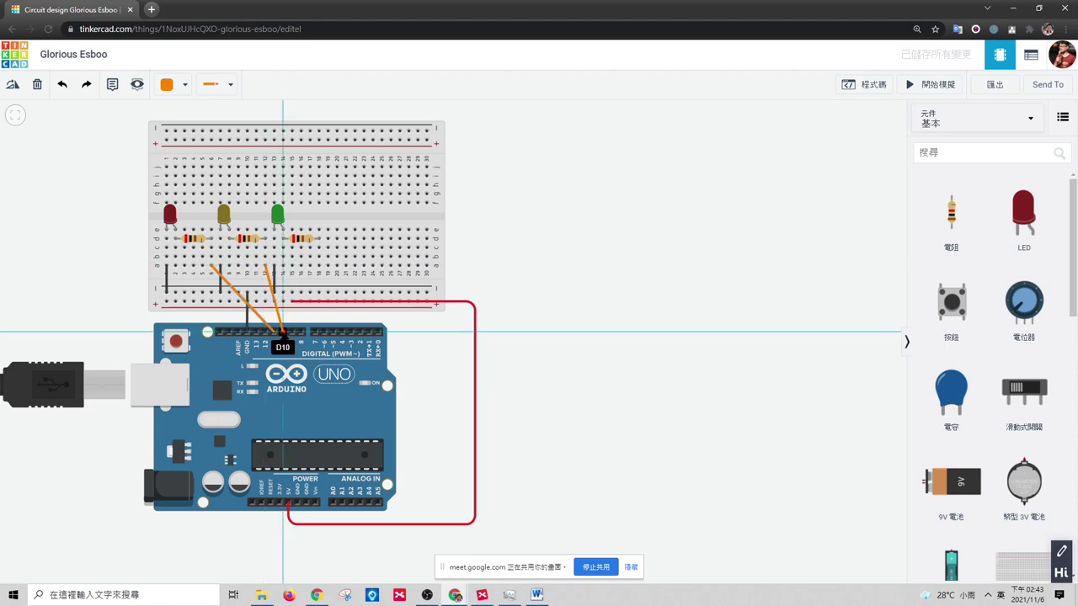
{"action": "left_click", "coordinate": [180, 84]}
{"action": "left_click", "coordinate": [189, 192]}
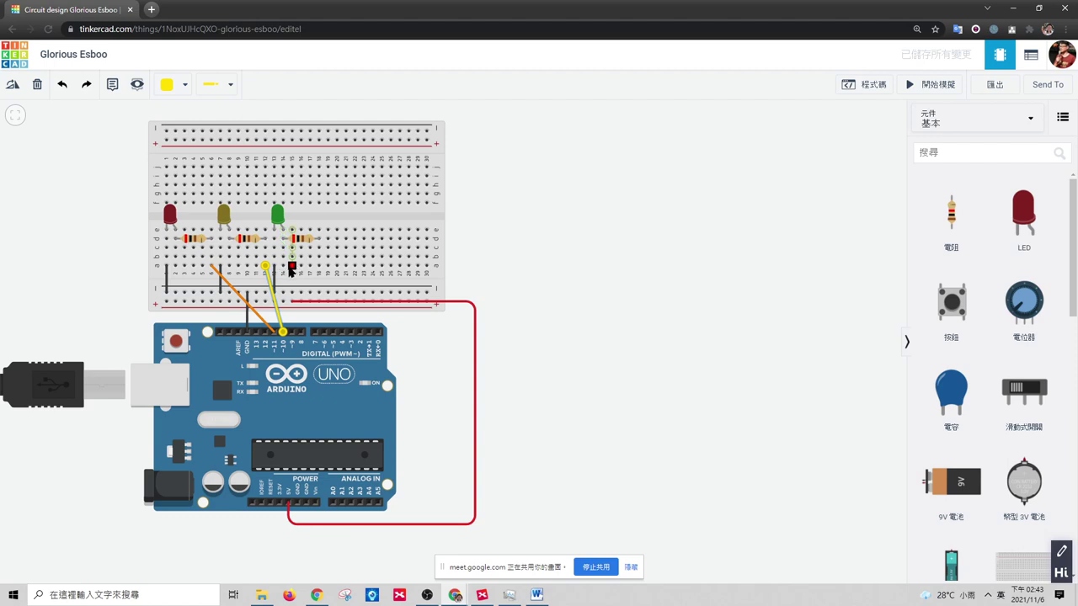
- Wire row a of column 18 to pin 9 and colour the wire turquoise
{"action": "left_click", "coordinate": [319, 268]}
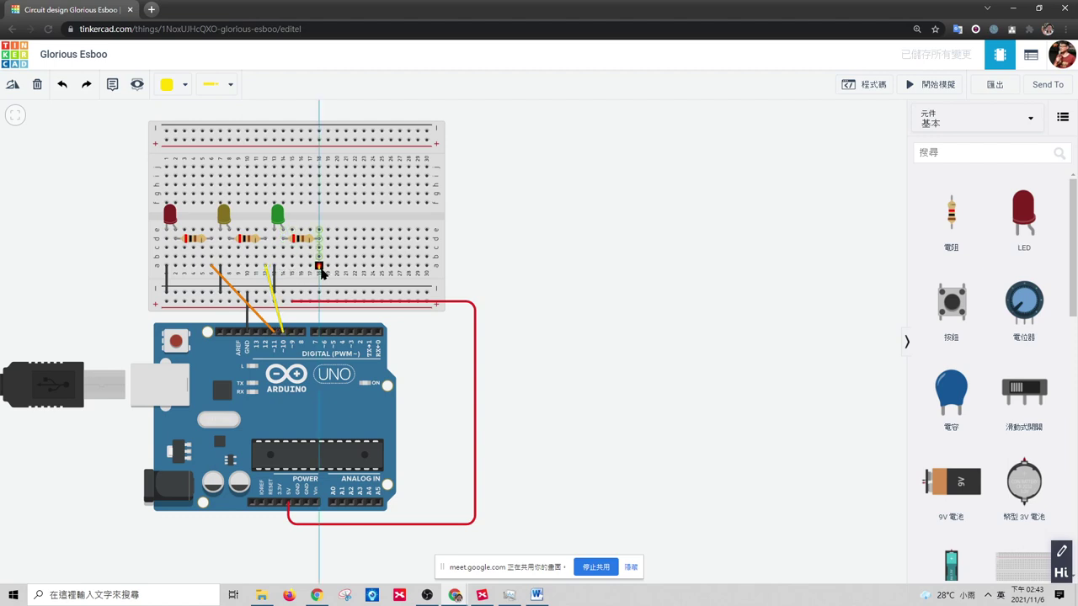
{"action": "left_click", "coordinate": [292, 332]}
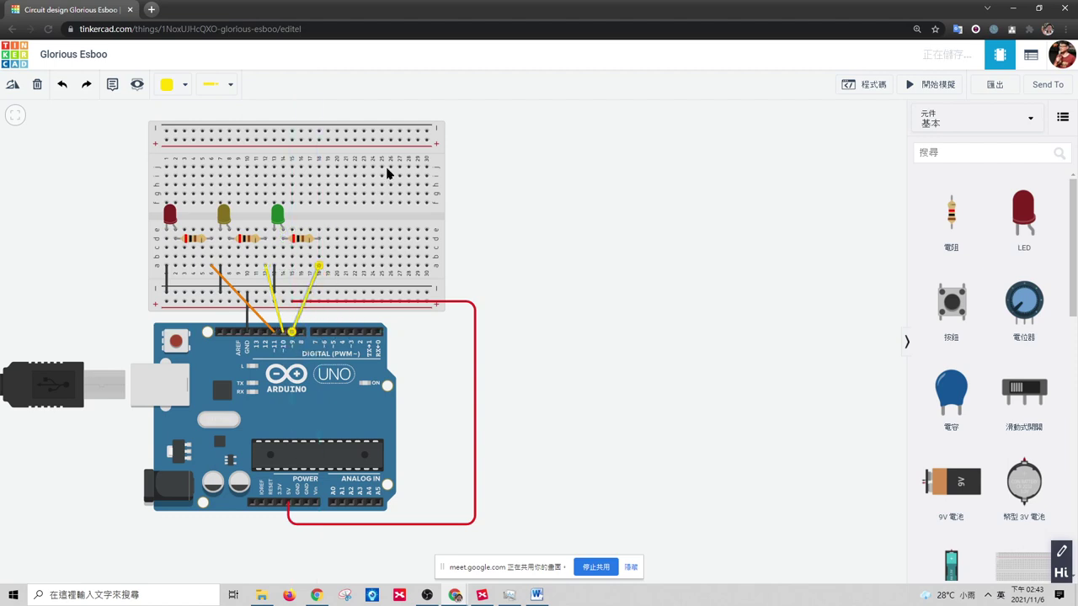
{"action": "left_click", "coordinate": [167, 86]}
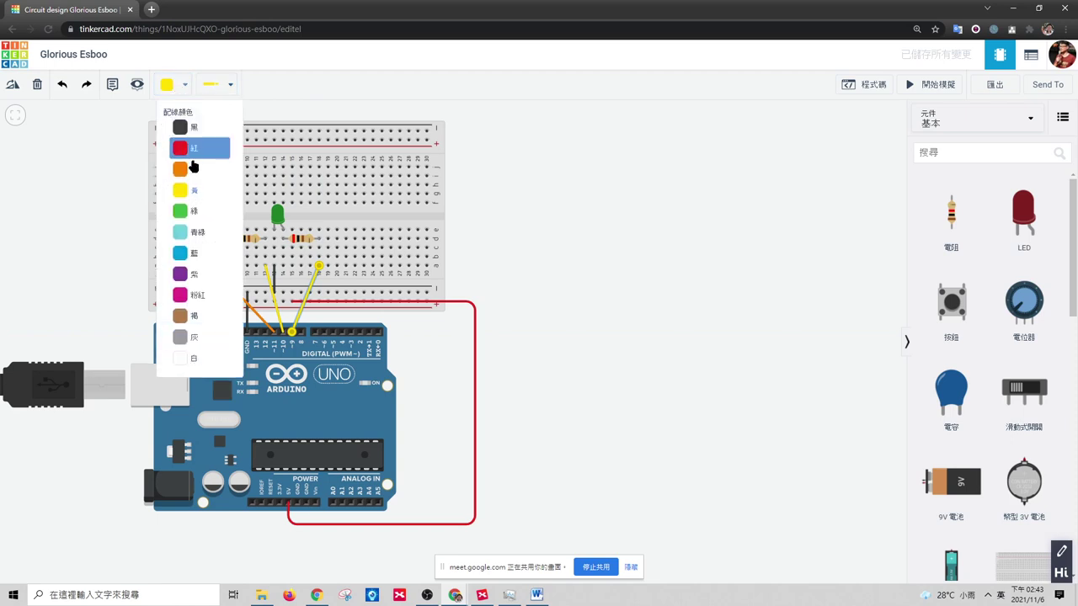
{"action": "left_click", "coordinate": [190, 232]}
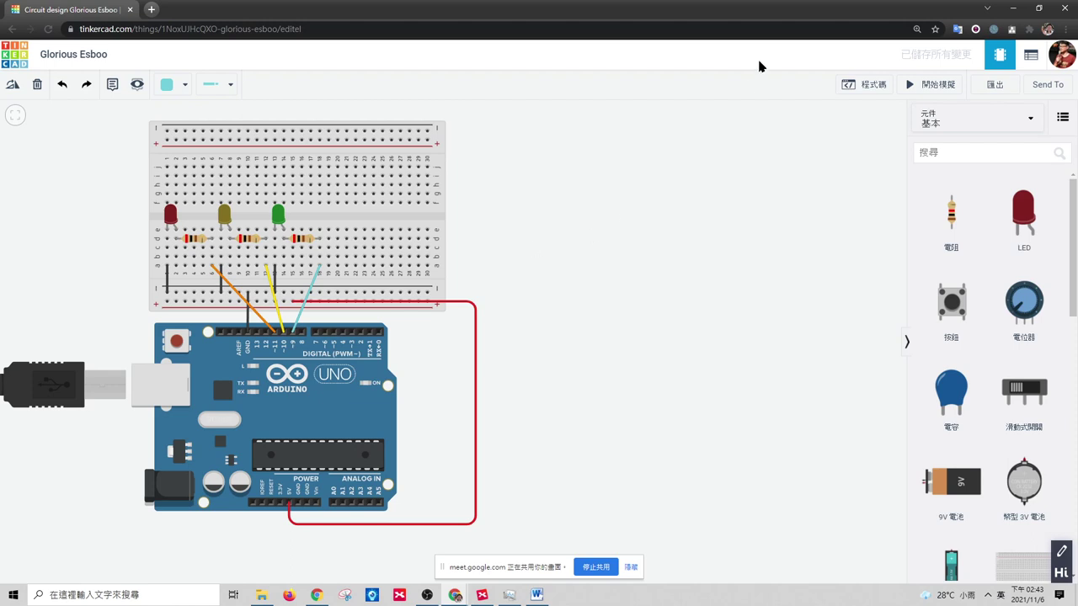
- Bend the turquoise and yellow wires into stepped routes, with vertical runs into pins 9 and 10
{"action": "scroll", "coordinate": [410, 286], "scroll_direction": "up", "scroll_amount": 3}
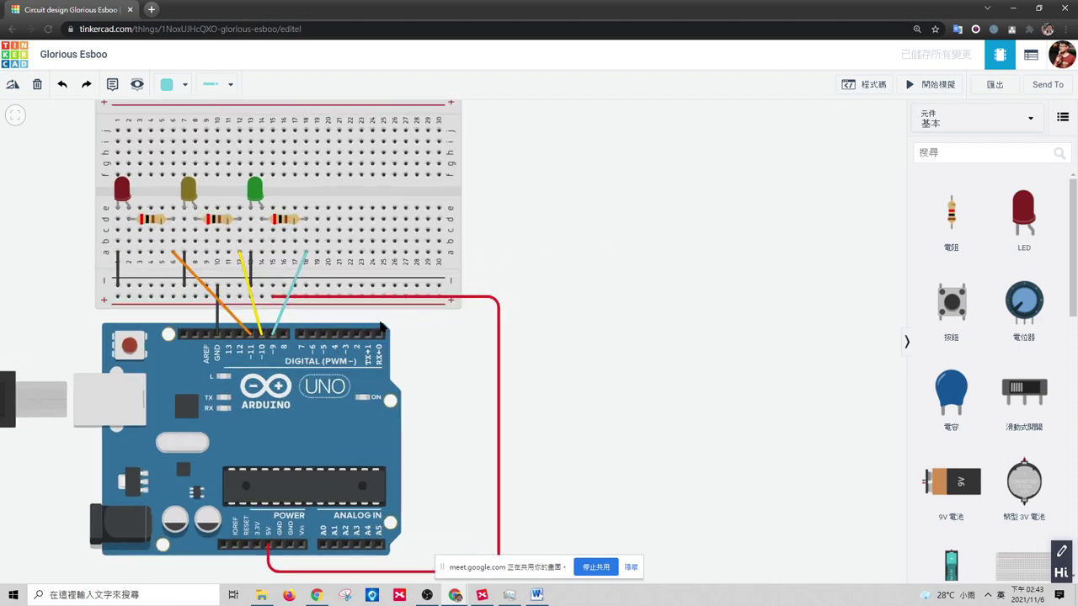
{"action": "left_click_drag", "start_coordinate": [452, 354], "coordinate": [510, 345]}
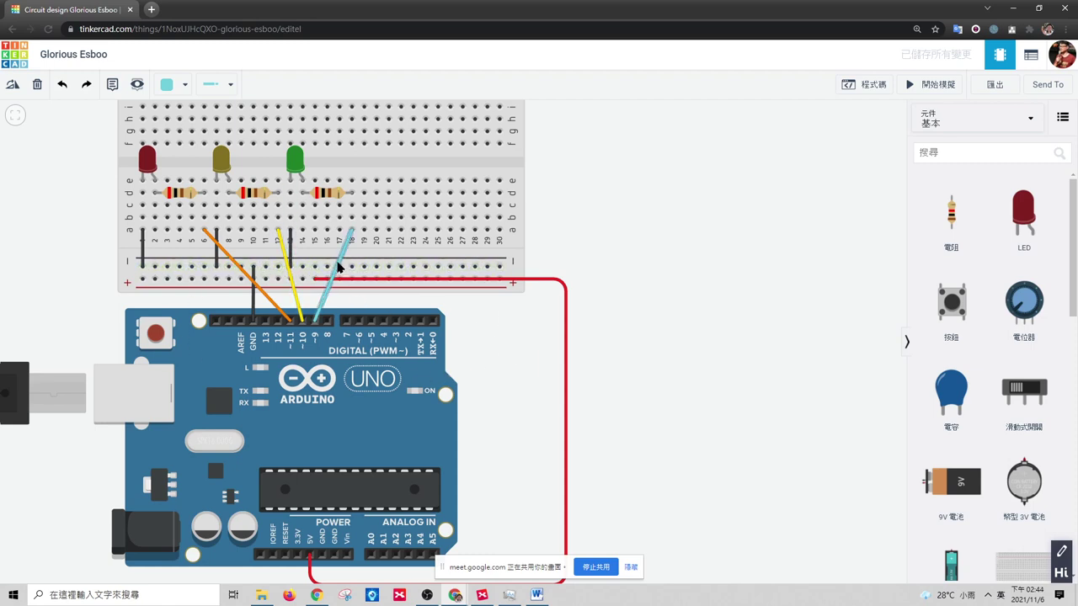
{"action": "left_click_drag", "start_coordinate": [340, 268], "coordinate": [314, 263]}
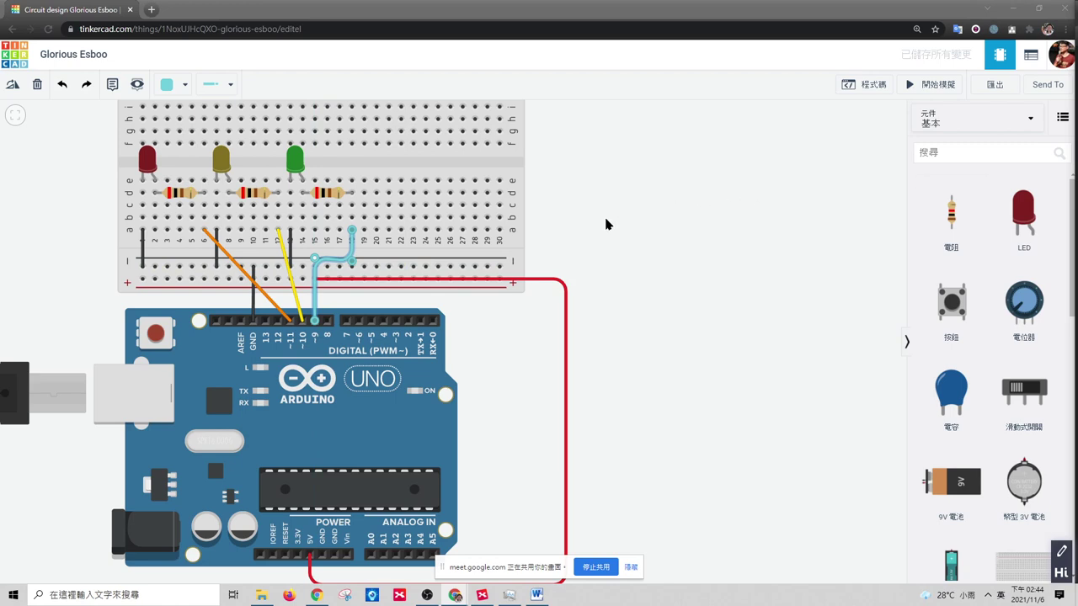
{"action": "left_click_drag", "start_coordinate": [354, 268], "coordinate": [352, 257]}
{"action": "left_click_drag", "start_coordinate": [282, 248], "coordinate": [278, 261]}
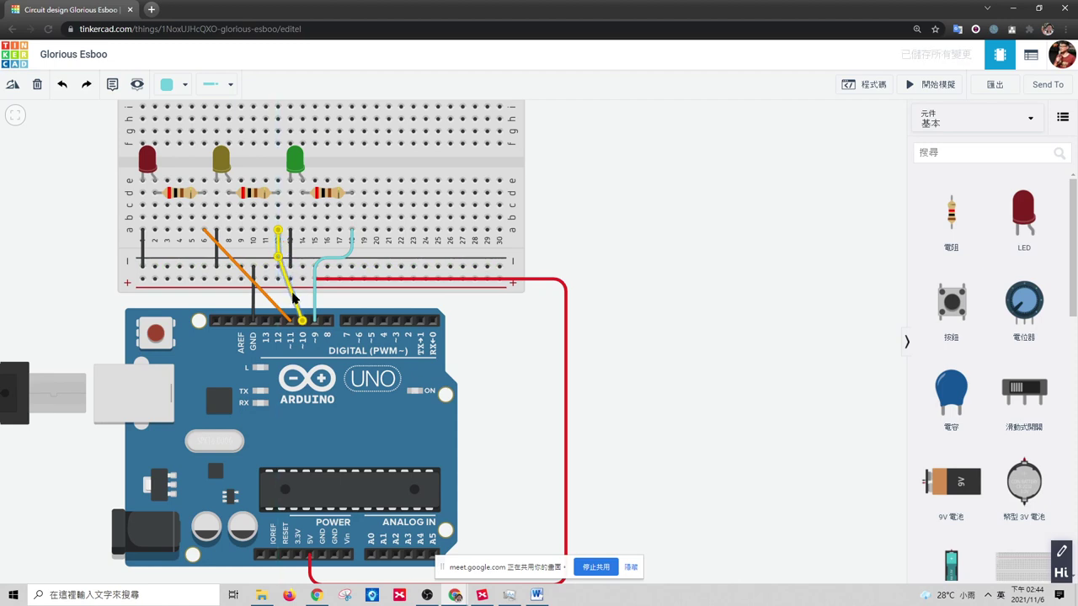
{"action": "left_click_drag", "start_coordinate": [292, 296], "coordinate": [303, 256]}
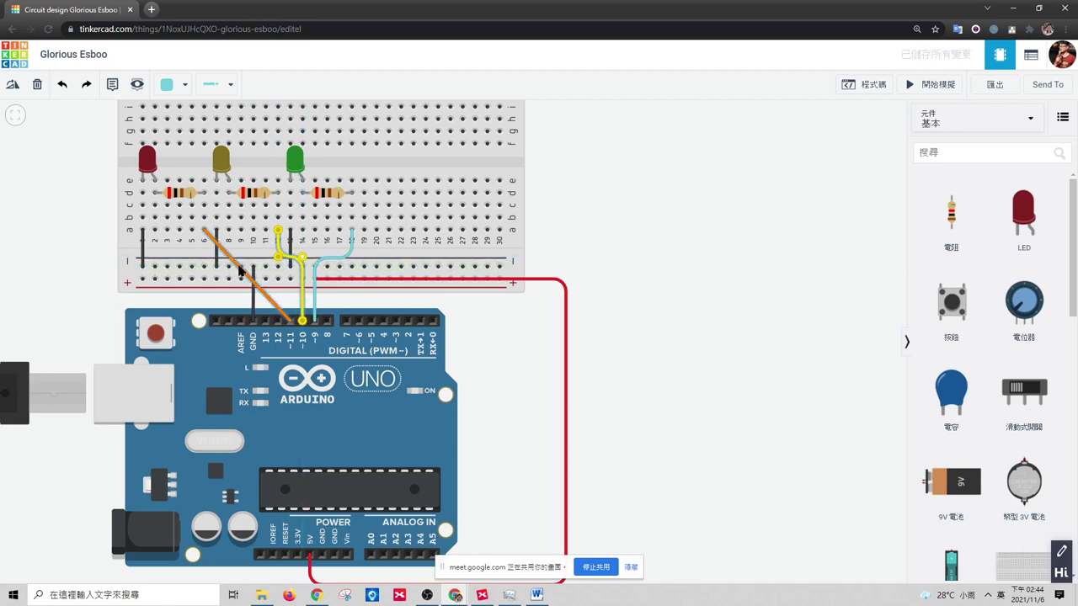
- Bend the orange wire into a stepped route to pin 11 and lower the turquoise wire's horizontal run below the positive rail
{"action": "left_click", "coordinate": [239, 268]}
{"action": "left_click_drag", "start_coordinate": [239, 267], "coordinate": [204, 252]}
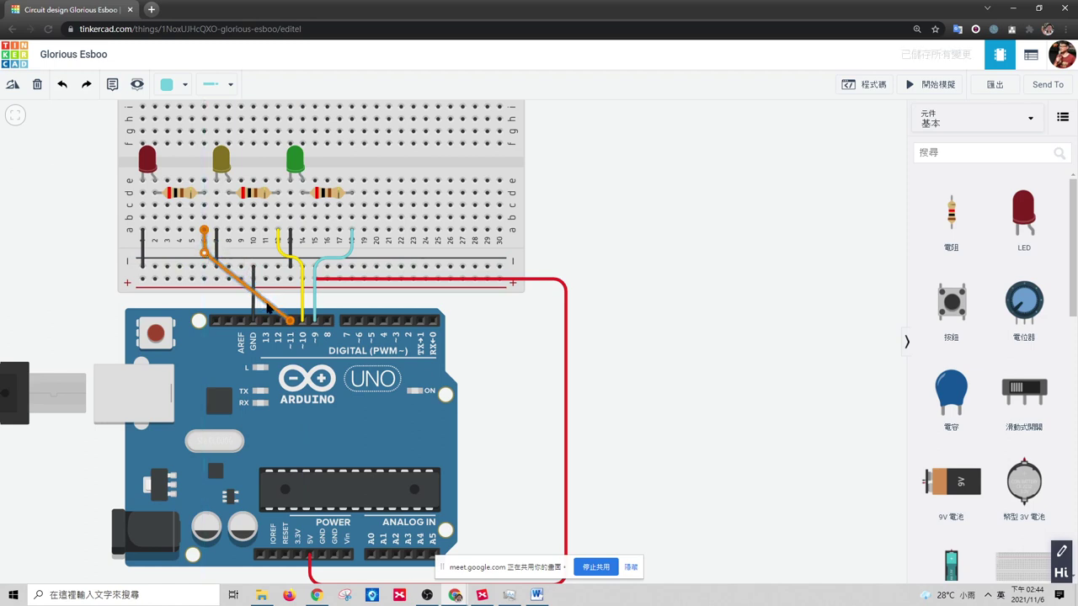
{"action": "left_click_drag", "start_coordinate": [268, 307], "coordinate": [293, 281]}
{"action": "left_click_drag", "start_coordinate": [207, 256], "coordinate": [207, 279]}
{"action": "left_click", "coordinate": [676, 302]}
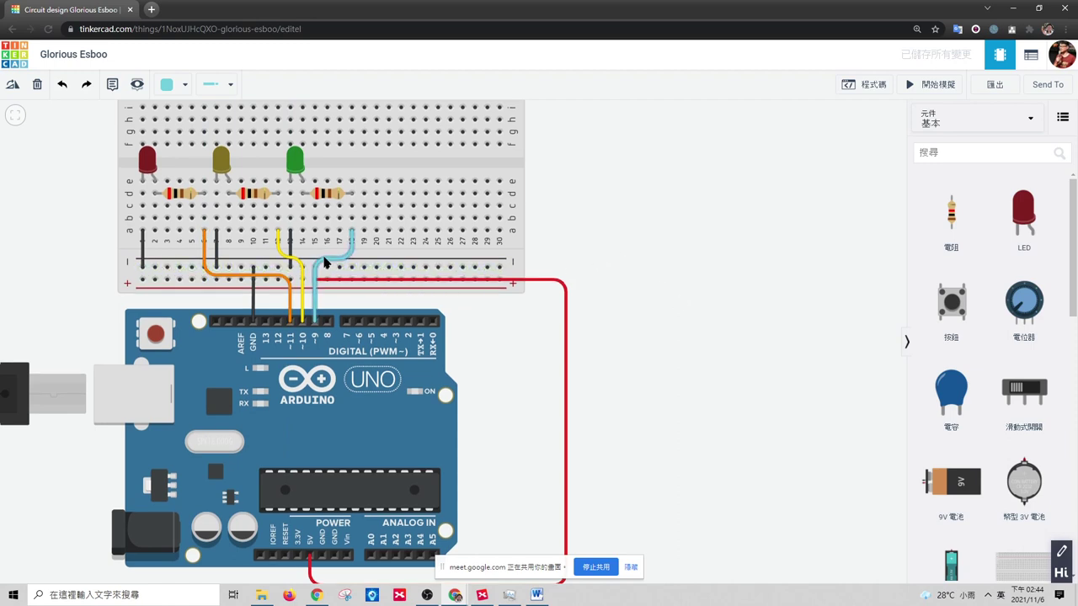
{"action": "left_click_drag", "start_coordinate": [323, 263], "coordinate": [317, 297]}
{"action": "left_click", "coordinate": [590, 234]}
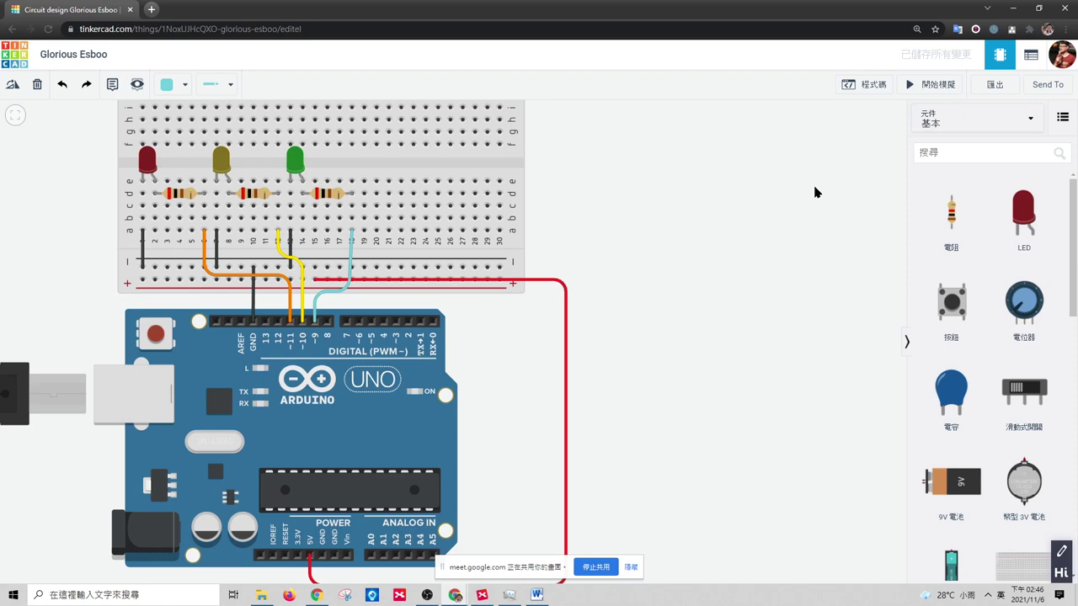
- Open the block code and remove the existing block that sets pin 11 to 12
{"action": "left_click", "coordinate": [875, 89]}
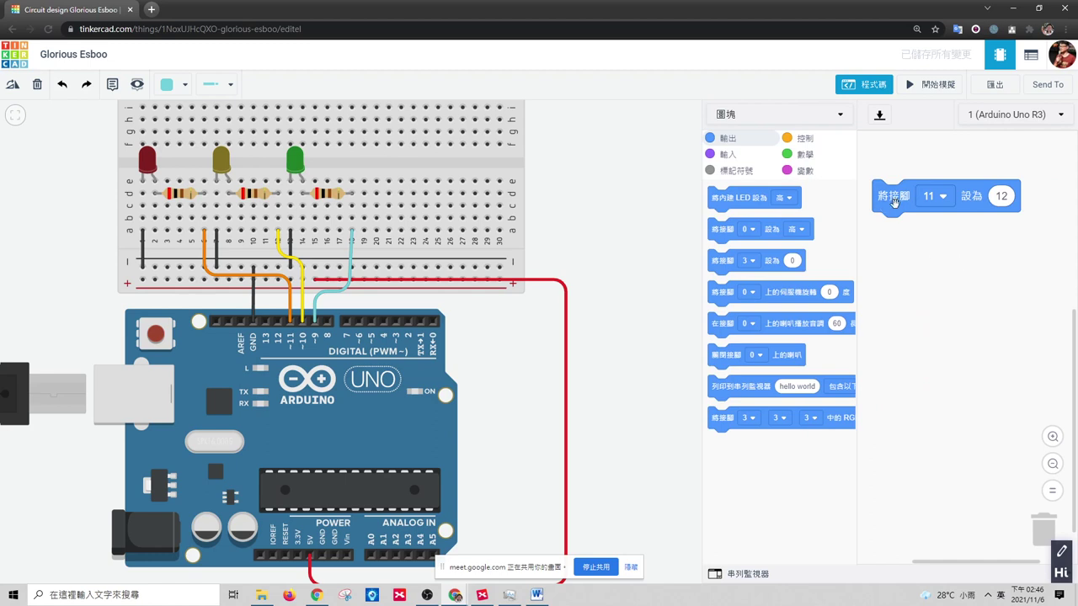
{"action": "left_click", "coordinate": [1052, 464]}
{"action": "left_click", "coordinate": [1052, 464]}
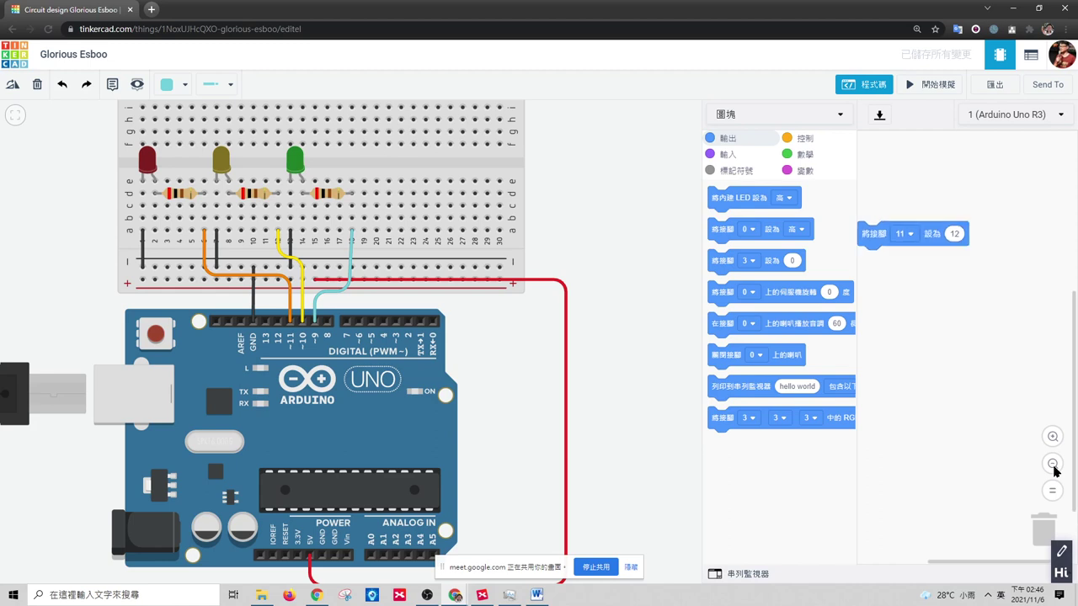
{"action": "left_click_drag", "start_coordinate": [879, 239], "coordinate": [884, 184]}
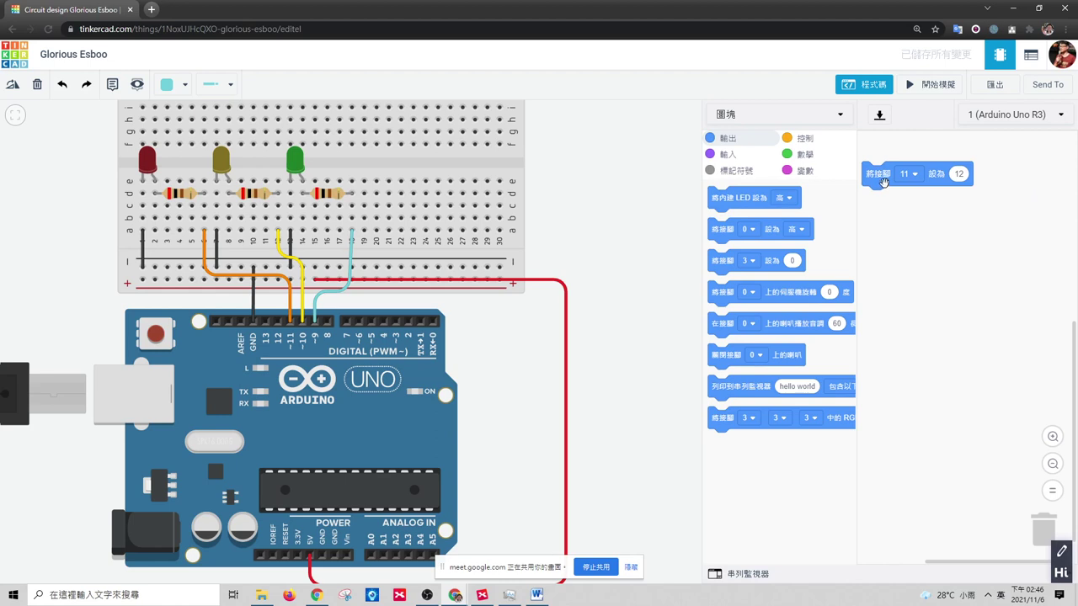
{"action": "left_click_drag", "start_coordinate": [882, 182], "coordinate": [599, 210]}
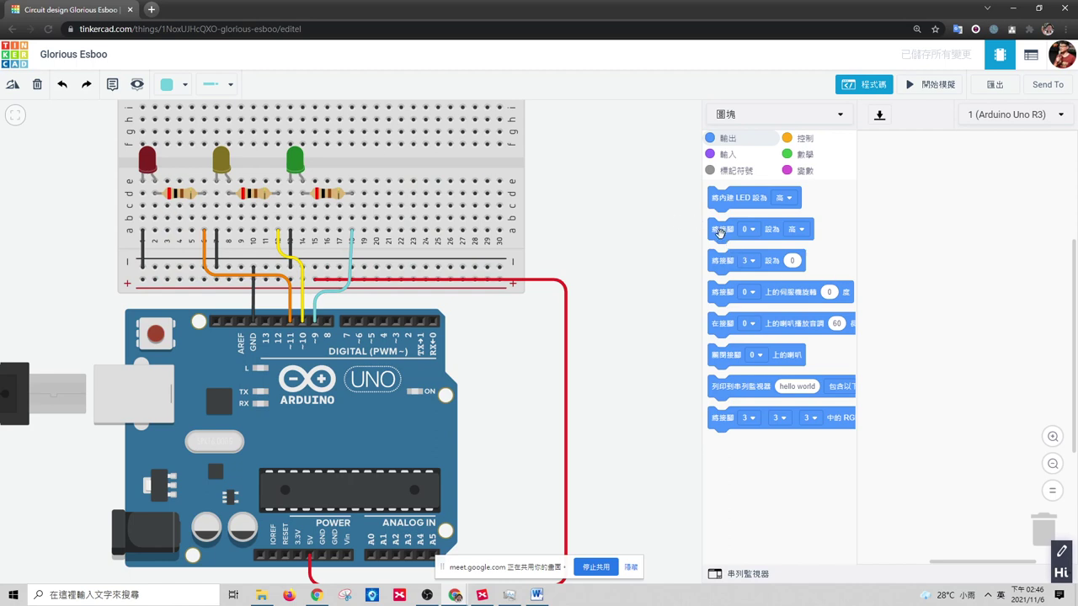
- Add a digital pin output block that sets pin 11 to high
{"action": "left_click_drag", "start_coordinate": [721, 230], "coordinate": [921, 217]}
{"action": "left_click", "coordinate": [933, 208]}
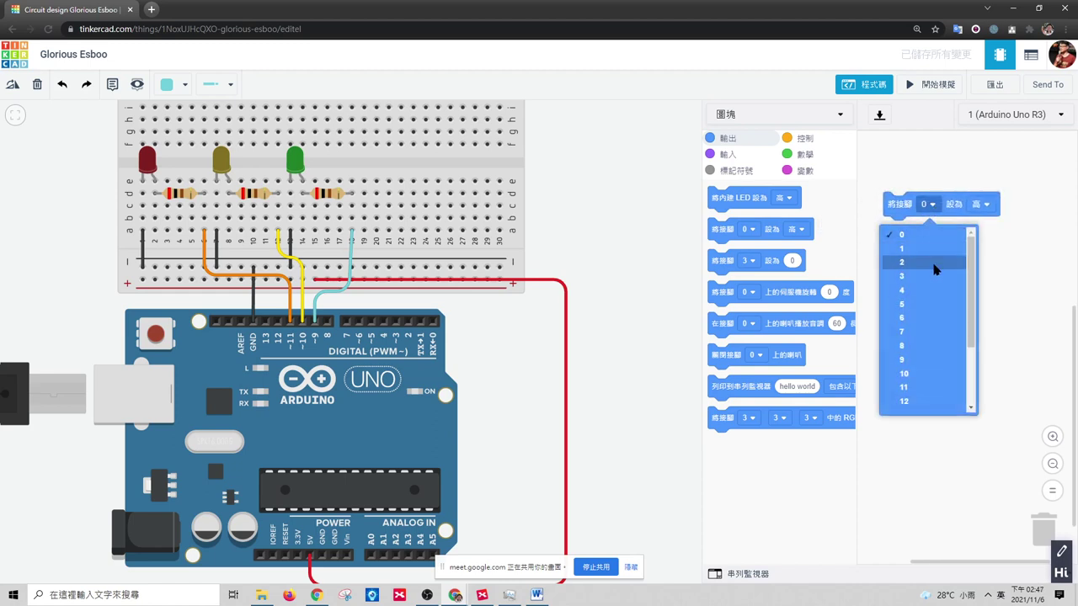
{"action": "left_click", "coordinate": [901, 388]}
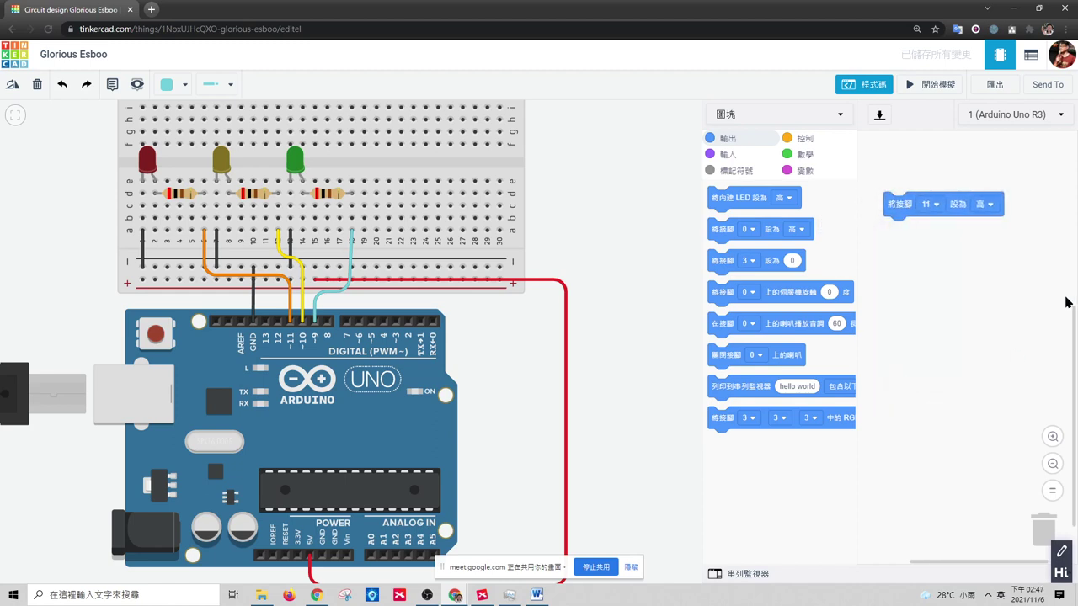
- Duplicate the pin 11 high block twice and stack the copies beneath the original
{"action": "right_click", "coordinate": [894, 205]}
{"action": "left_click", "coordinate": [899, 219]}
{"action": "left_click", "coordinate": [898, 225]}
{"action": "right_click", "coordinate": [894, 226]}
{"action": "left_click", "coordinate": [900, 240]}
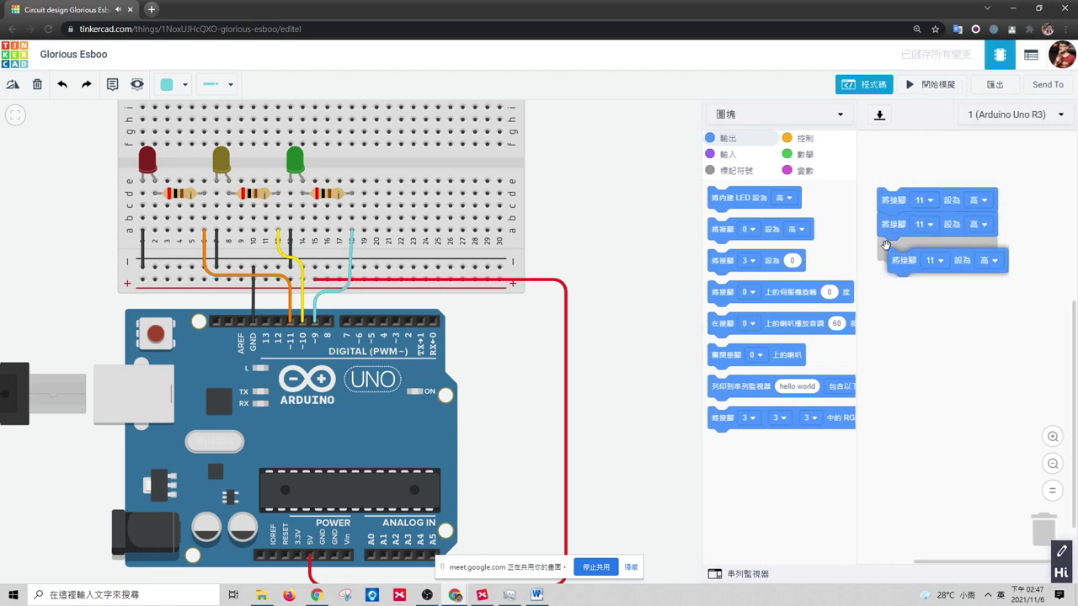
{"action": "left_click", "coordinate": [890, 251]}
- Change the second block to set pin 10 low and the third block to set pin 9 low
{"action": "left_click", "coordinate": [930, 225]}
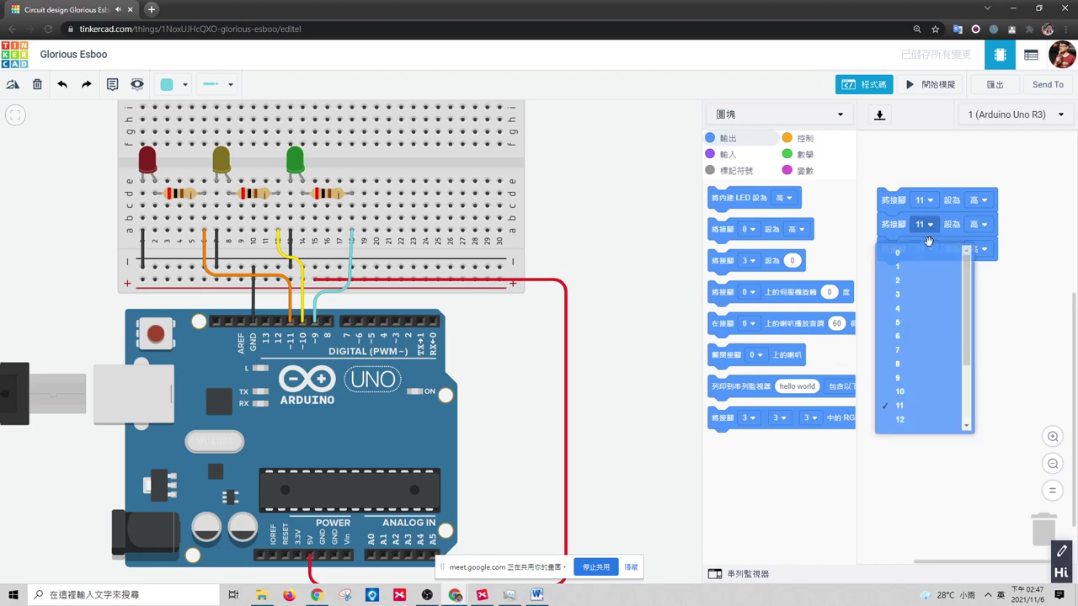
{"action": "left_click", "coordinate": [912, 394]}
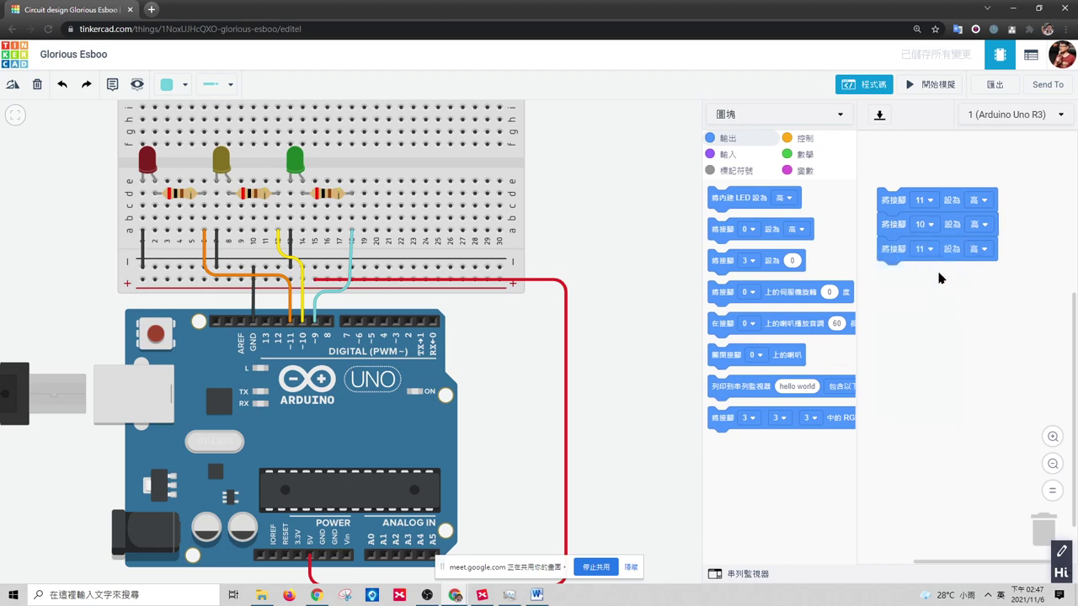
{"action": "left_click", "coordinate": [926, 249]}
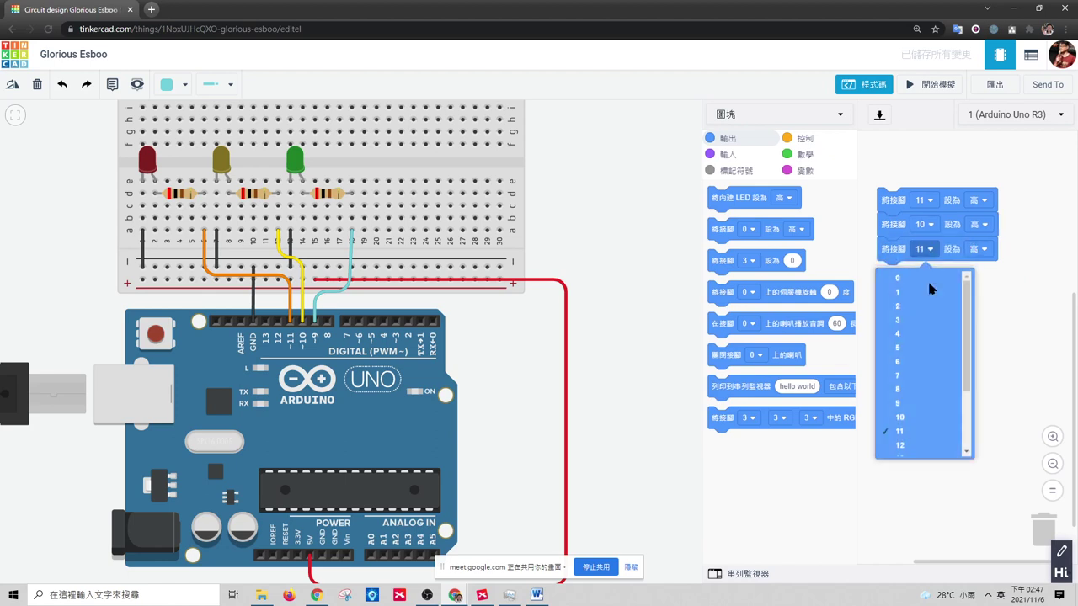
{"action": "left_click", "coordinate": [914, 406]}
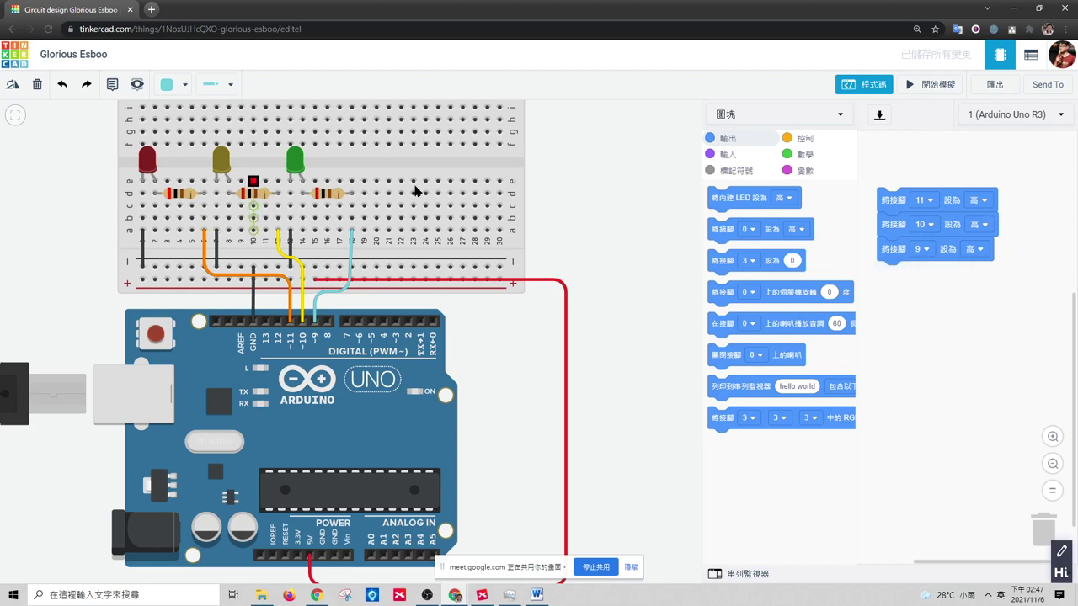
{"action": "left_click", "coordinate": [985, 224]}
{"action": "left_click", "coordinate": [968, 270]}
{"action": "left_click", "coordinate": [980, 249]}
{"action": "left_click", "coordinate": [972, 290]}
- Add a wait block beneath the pin 9 block and set it to 3 seconds
{"action": "left_click", "coordinate": [804, 140]}
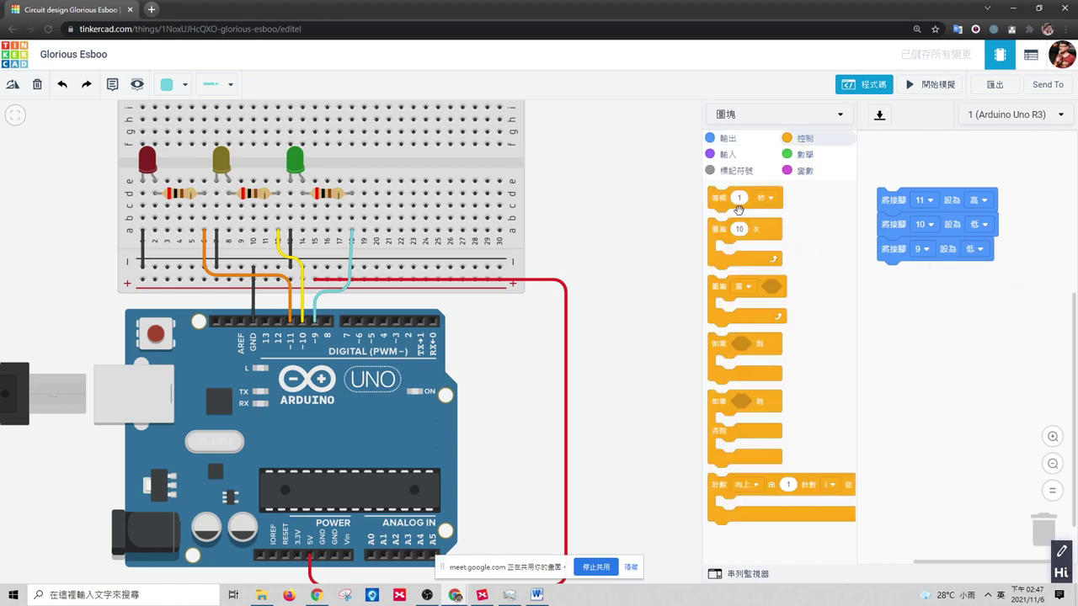
{"action": "left_click_drag", "start_coordinate": [721, 201], "coordinate": [892, 274]}
{"action": "left_click", "coordinate": [911, 273]}
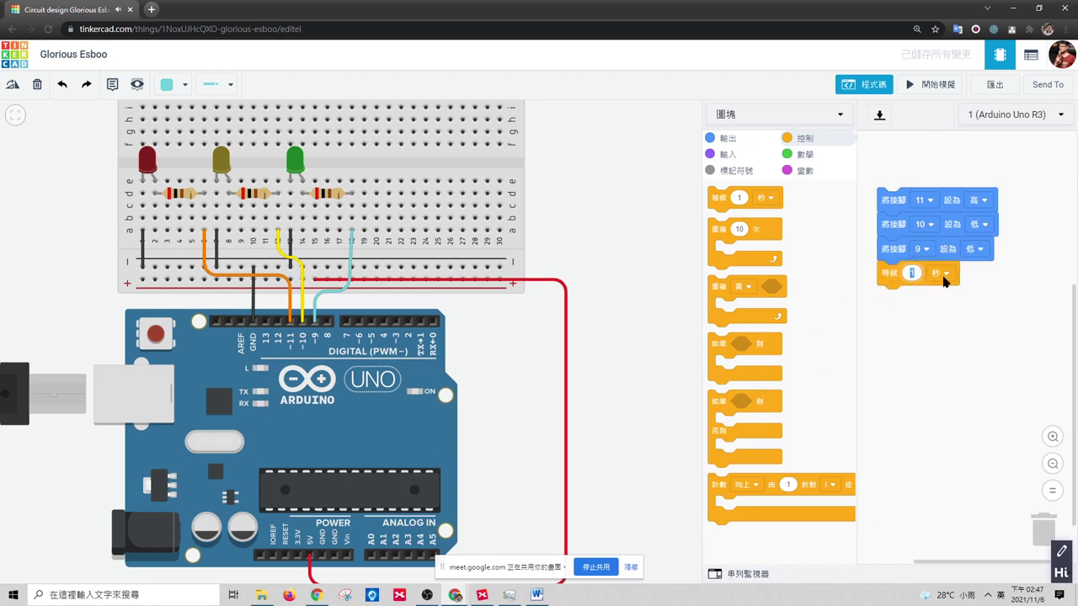
{"action": "type", "text": "3"}
{"action": "left_click", "coordinate": [972, 329]}
- Build a separate pair of pin 10 blocks from copies below the stack, with the first set to high and the second low
{"action": "right_click", "coordinate": [894, 225]}
{"action": "left_click", "coordinate": [914, 235]}
{"action": "left_click", "coordinate": [897, 355]}
{"action": "left_click_drag", "start_coordinate": [896, 355], "coordinate": [808, 389]}
{"action": "right_click", "coordinate": [889, 338]}
{"action": "left_click", "coordinate": [922, 352]}
{"action": "left_click", "coordinate": [893, 351]}
{"action": "left_click", "coordinate": [998, 335]}
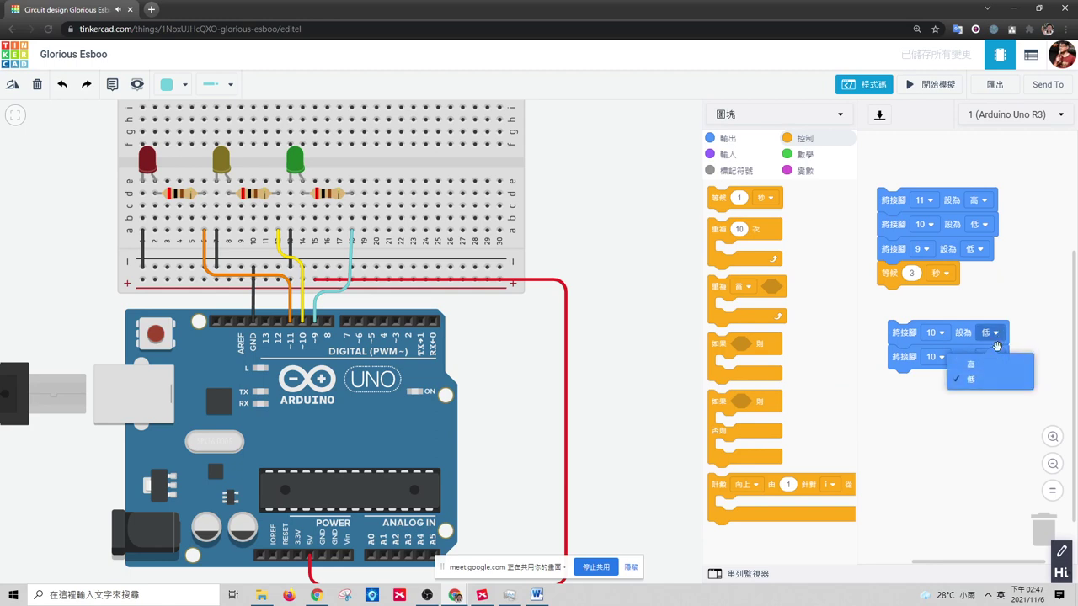
{"action": "left_click", "coordinate": [977, 365]}
- Insert a wait block after each of the two separate pin 10 blocks and set both waits to 0.2 seconds
{"action": "left_click_drag", "start_coordinate": [721, 202], "coordinate": [897, 415]}
{"action": "left_click", "coordinate": [921, 358]}
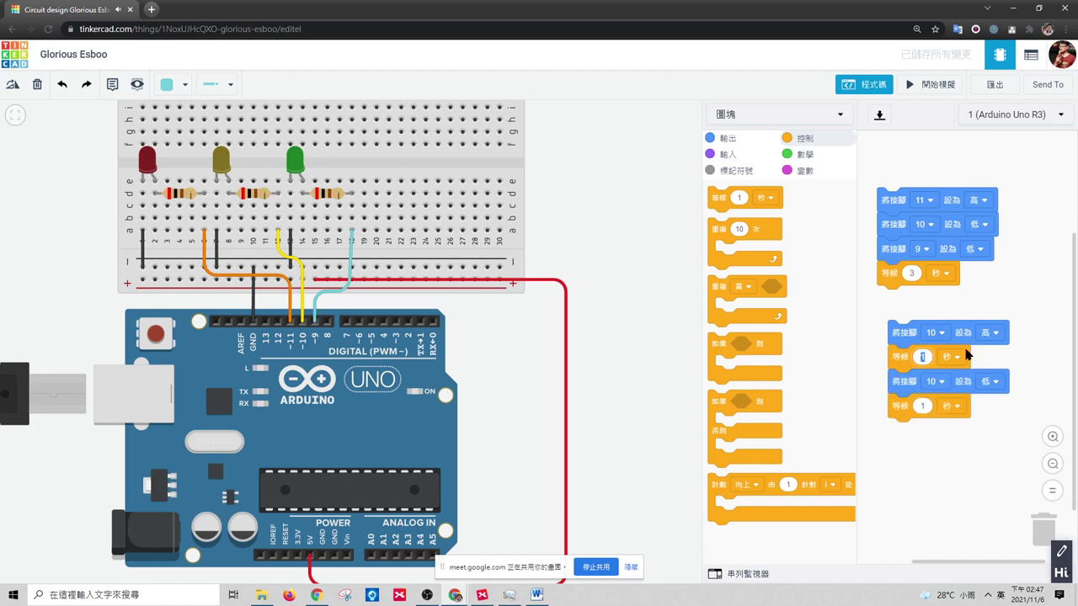
{"action": "type", "text": "0.2"}
{"action": "left_click", "coordinate": [922, 405]}
{"action": "type", "text": "0.2"}
{"action": "left_click", "coordinate": [959, 445]}
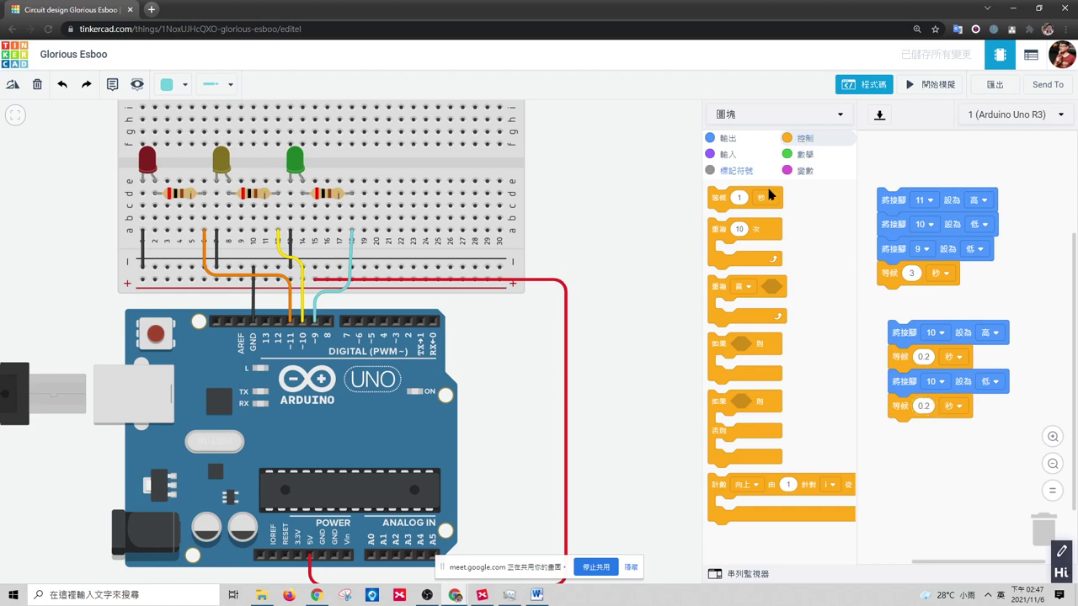
- Wrap the pin 10 blinking blocks in a repeat loop set to 3 times
{"action": "left_click_drag", "start_coordinate": [718, 234], "coordinate": [883, 328]}
{"action": "left_click", "coordinate": [905, 324]}
{"action": "type", "text": "3"}
{"action": "key", "text": "Return"}
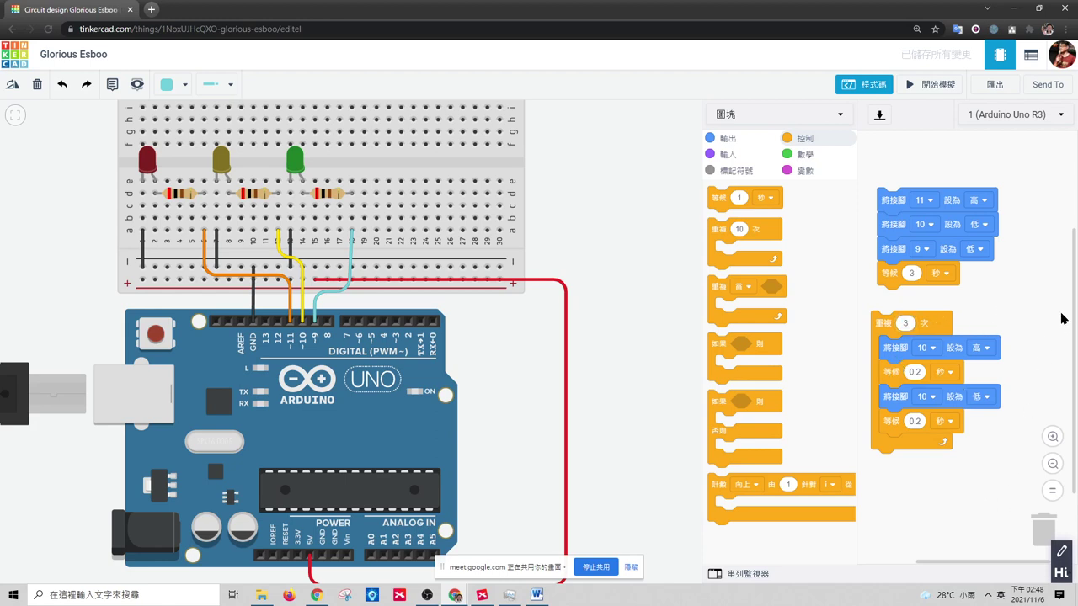
- Duplicate the initial stack of three pin blocks and 3-second wait, and place the copy below the repeat loop
{"action": "scroll", "coordinate": [1048, 328], "scroll_direction": "down", "scroll_amount": 3}
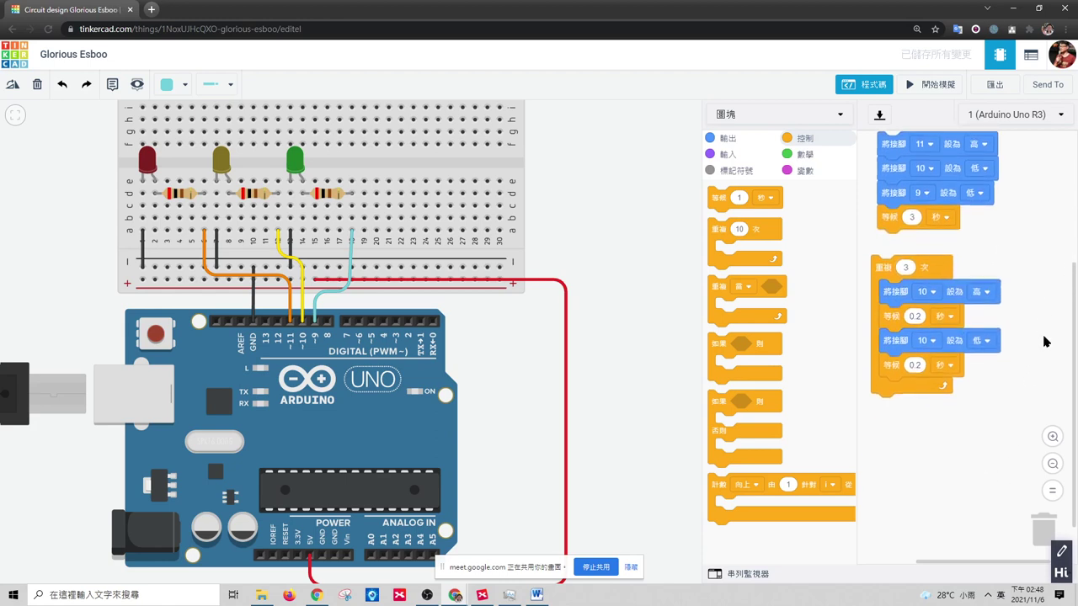
{"action": "right_click", "coordinate": [892, 143]}
{"action": "left_click", "coordinate": [909, 155]}
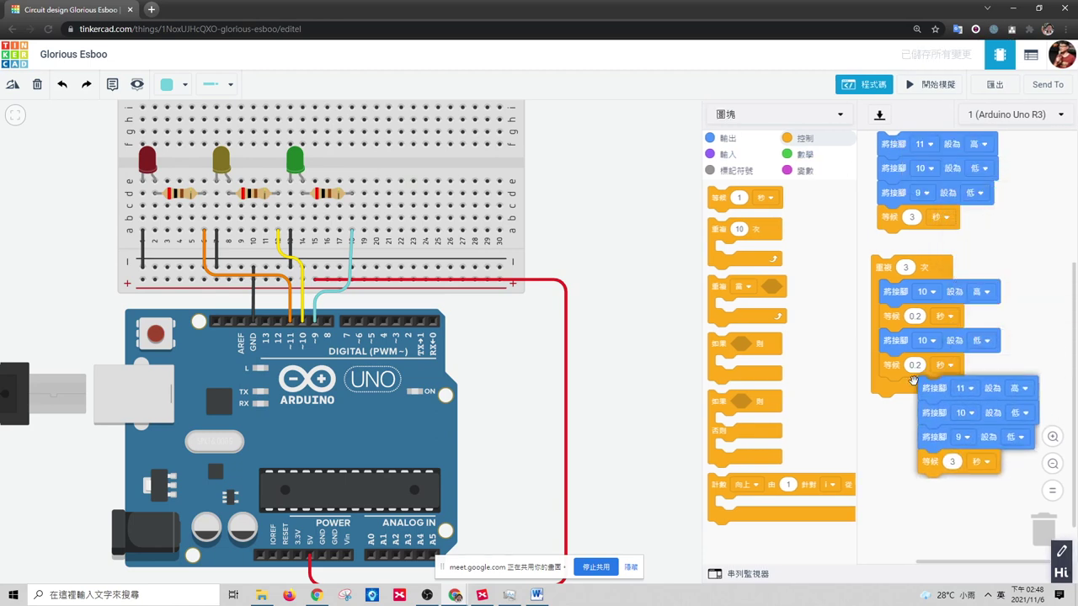
{"action": "left_click", "coordinate": [896, 431]}
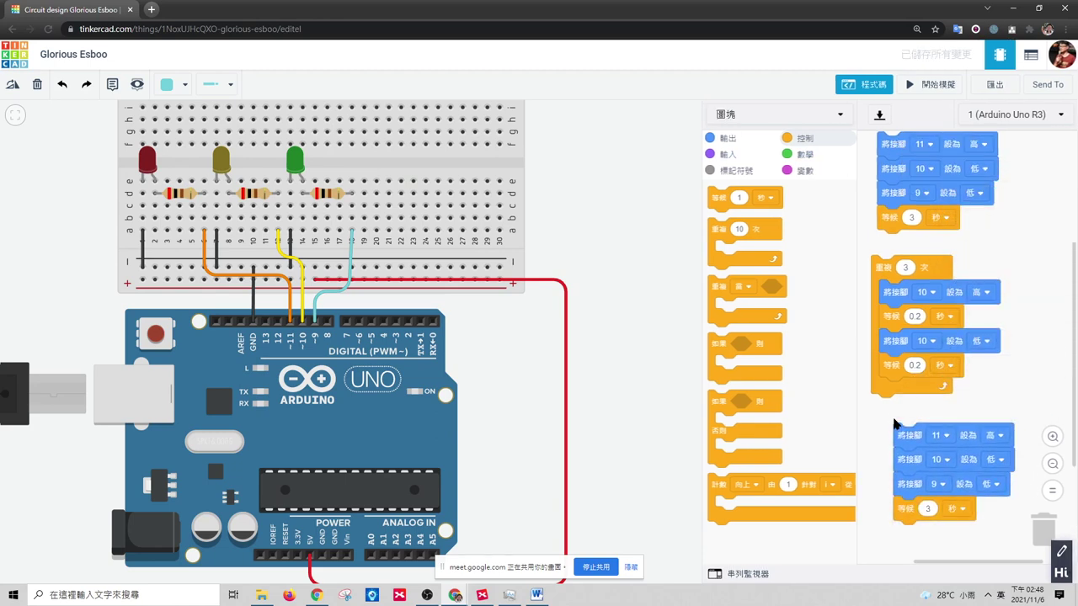
- In the copied stack, set pin 11 to low and pin 9 to high
{"action": "left_click", "coordinate": [1000, 435]}
{"action": "left_click", "coordinate": [989, 484]}
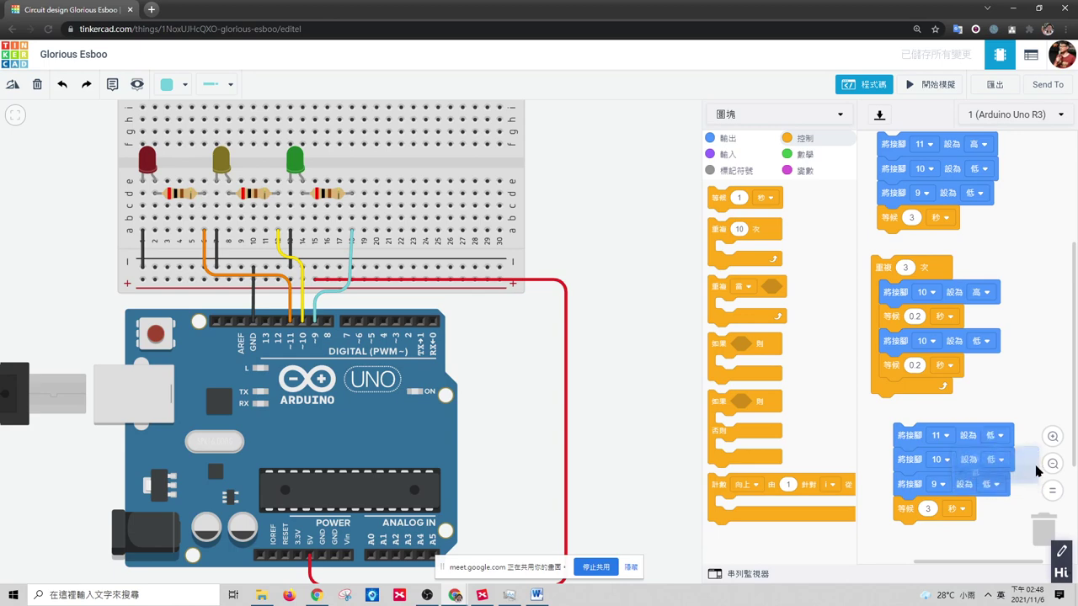
{"action": "left_click", "coordinate": [995, 484]}
{"action": "left_click", "coordinate": [973, 517]}
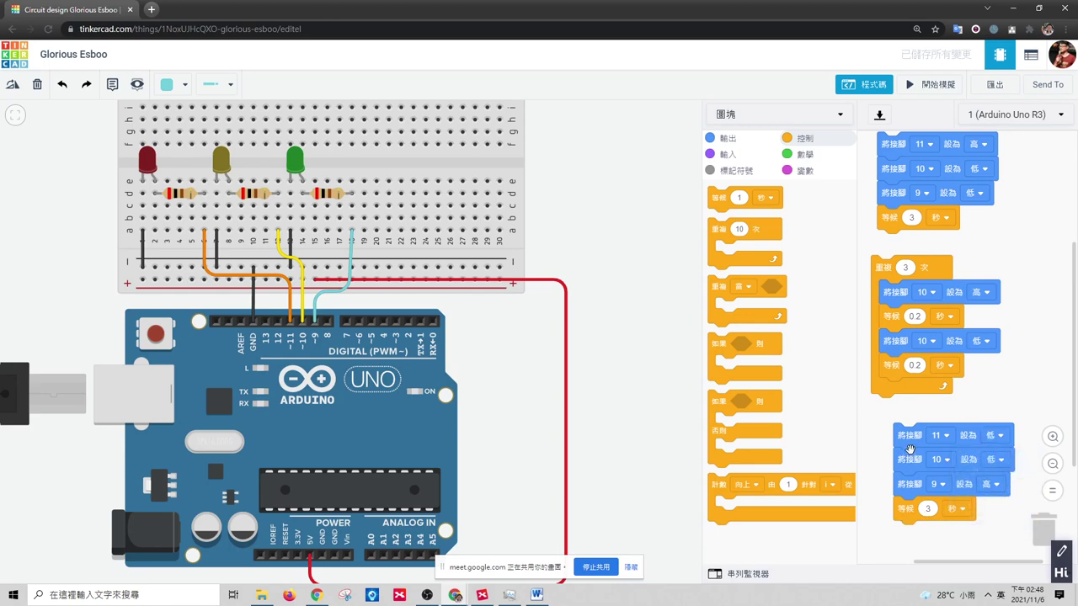
- Attach the repeat loop beneath the first 3-second wait and join the copied stack below the loop to form one program
{"action": "left_click_drag", "start_coordinate": [911, 437], "coordinate": [903, 439]}
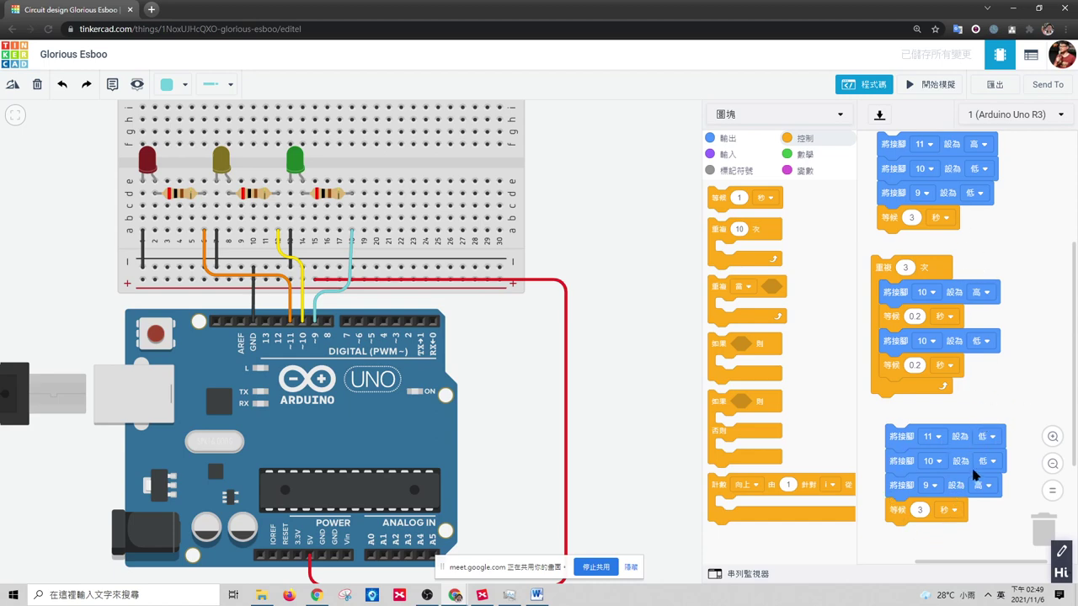
{"action": "left_click_drag", "start_coordinate": [894, 436], "coordinate": [907, 463]}
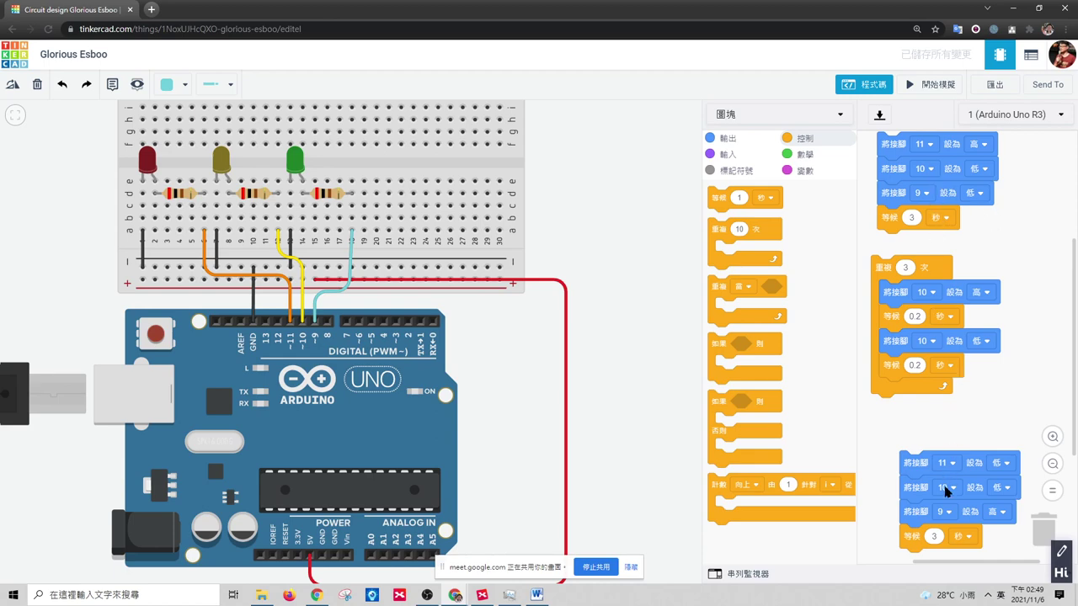
{"action": "left_click_drag", "start_coordinate": [889, 270], "coordinate": [889, 244]}
{"action": "left_click_drag", "start_coordinate": [914, 463], "coordinate": [894, 383]}
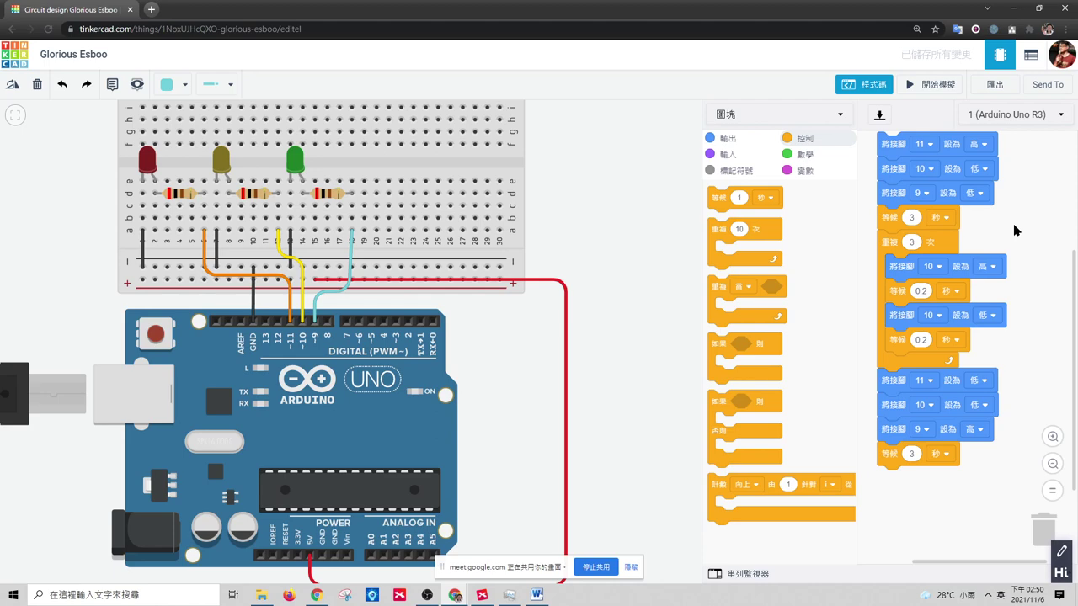
{"action": "left_click_drag", "start_coordinate": [890, 153], "coordinate": [889, 164]}
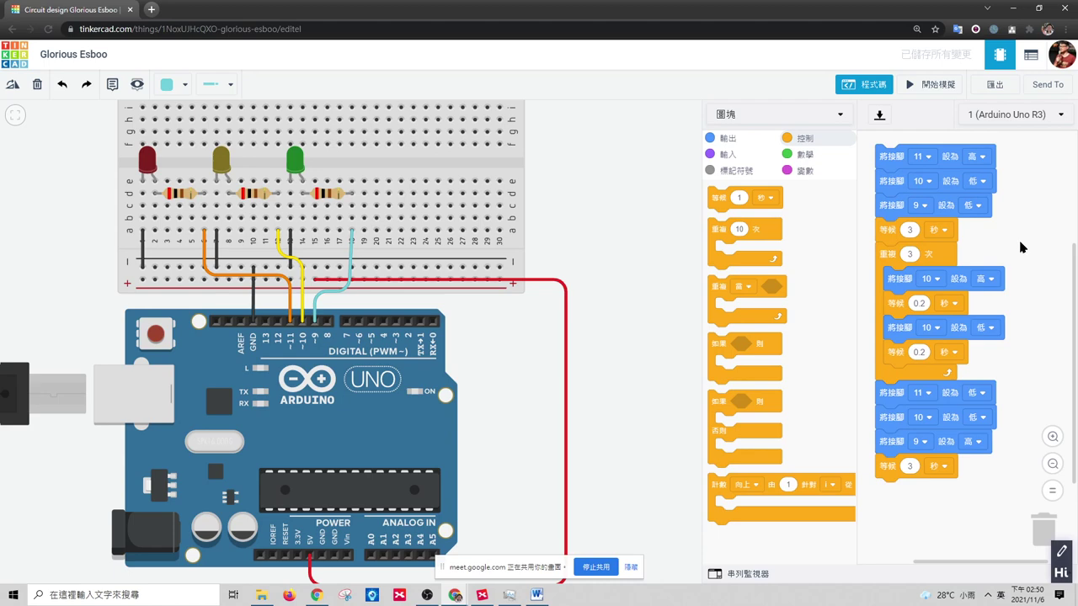
- Run the simulation to watch the red, yellow and green LED sequence, and stop it
{"action": "left_click", "coordinate": [931, 87]}
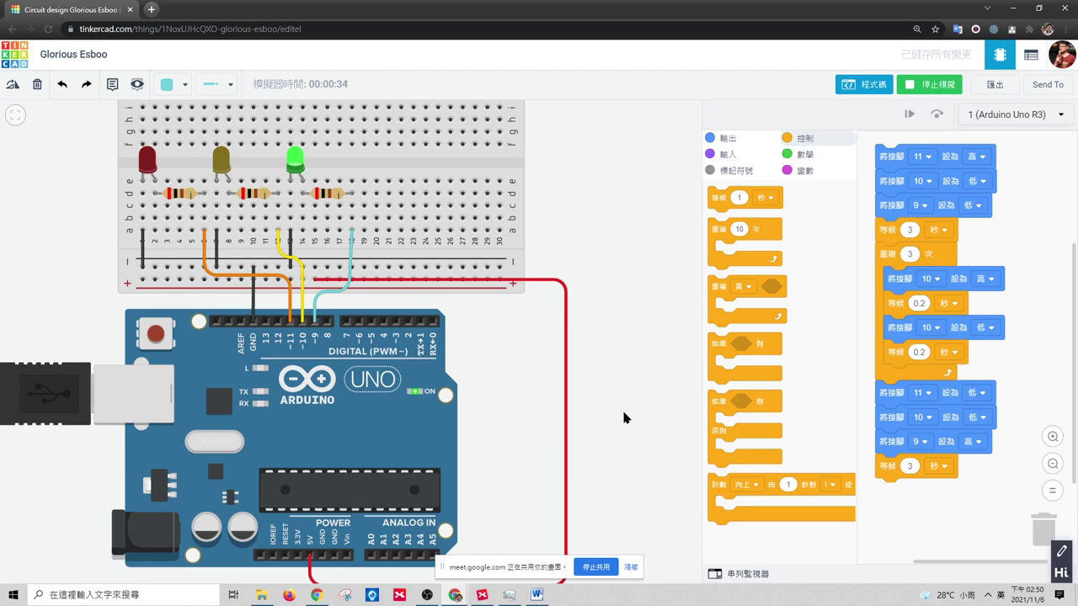
{"action": "scroll", "coordinate": [635, 386], "scroll_direction": "down", "scroll_amount": 3}
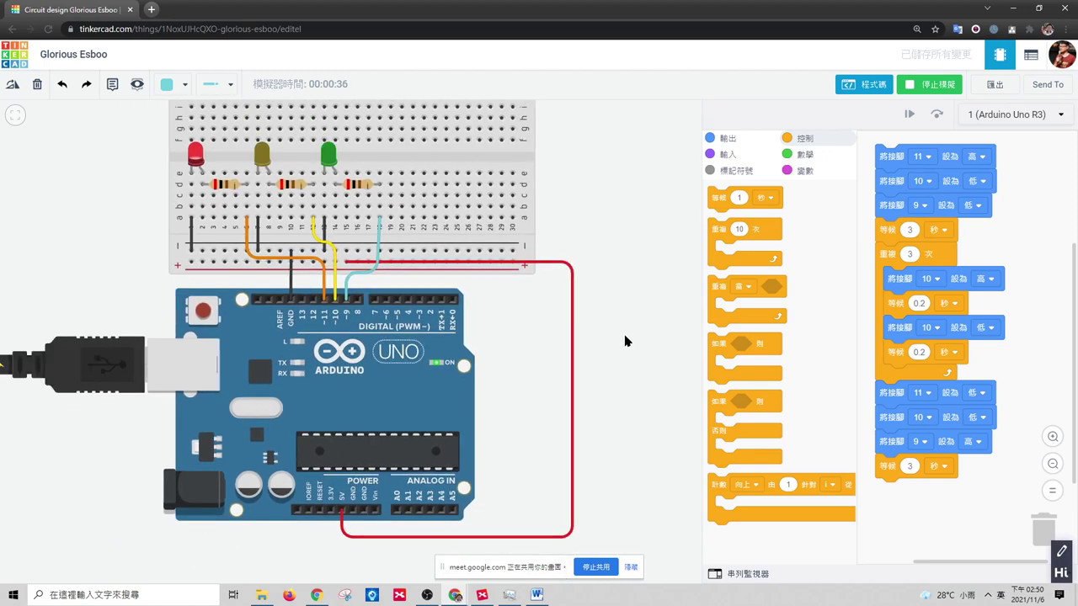
{"action": "left_click_drag", "start_coordinate": [614, 338], "coordinate": [572, 335]}
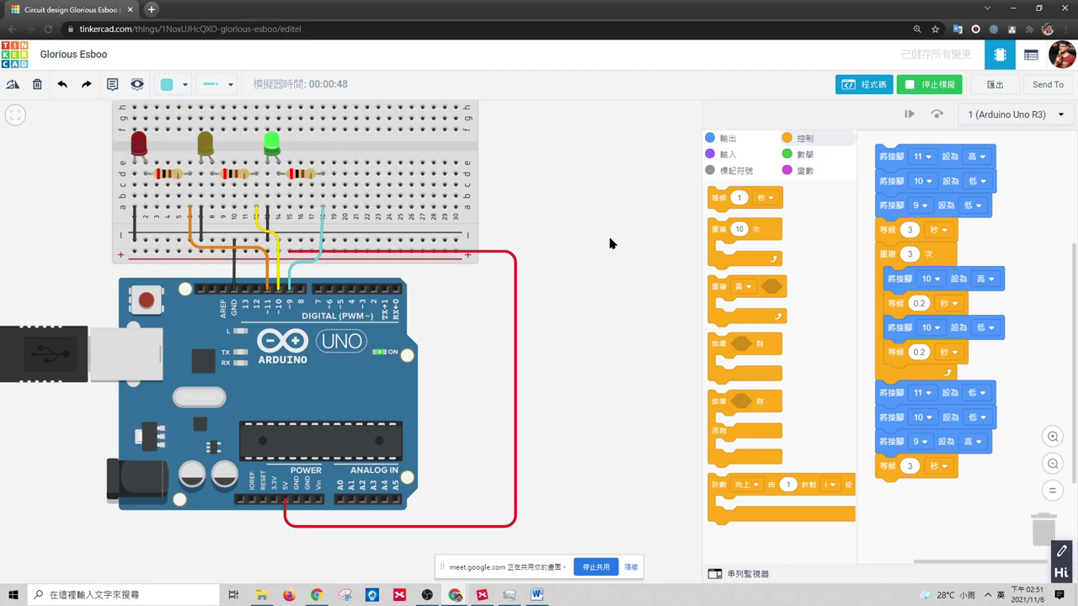
{"action": "left_click", "coordinate": [934, 88]}
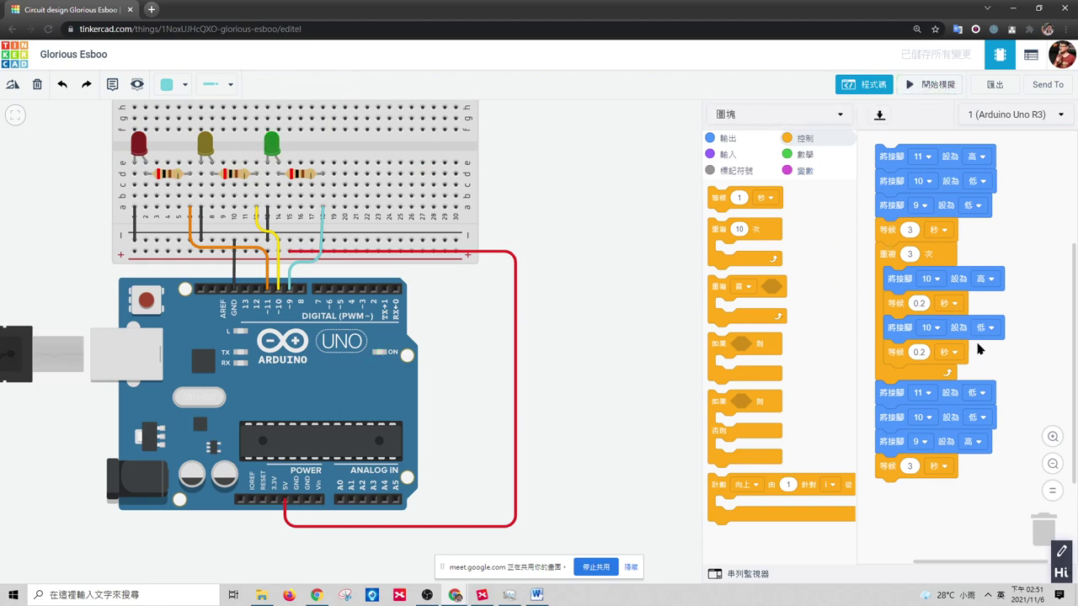
- Nudge the breadboard slightly upward from the Arduino and reopen the block code
{"action": "mouse_move", "coordinate": [409, 149]}
{"action": "left_mouse_down"}
{"action": "mouse_move", "coordinate": [505, 151]}
{"action": "mouse_move", "coordinate": [399, 145]}
{"action": "mouse_move", "coordinate": [409, 145]}
{"action": "left_mouse_up"}
{"action": "left_click", "coordinate": [579, 176]}
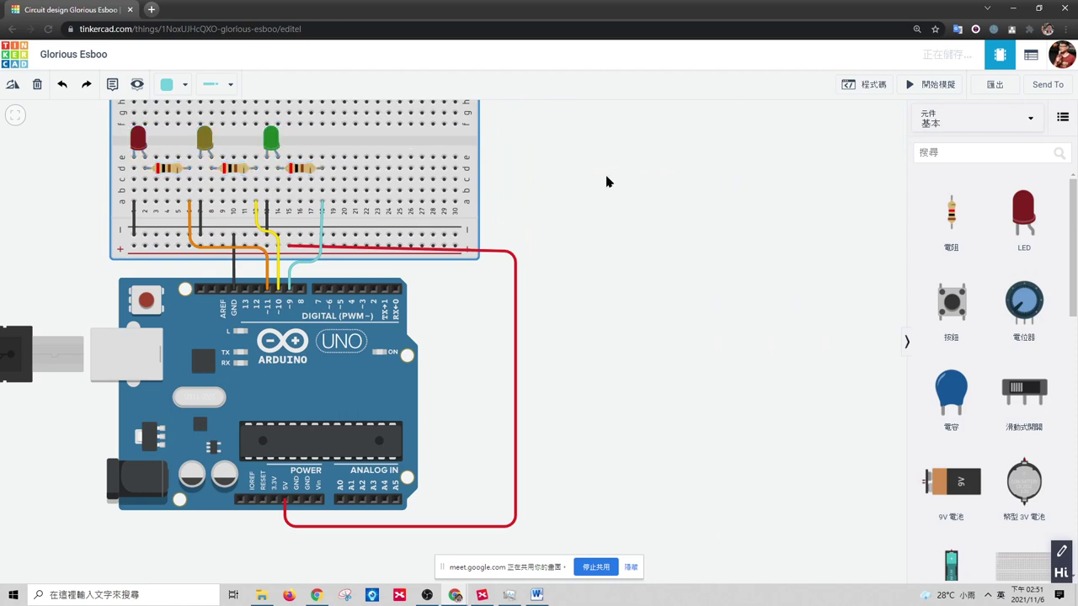
{"action": "left_click", "coordinate": [867, 88]}
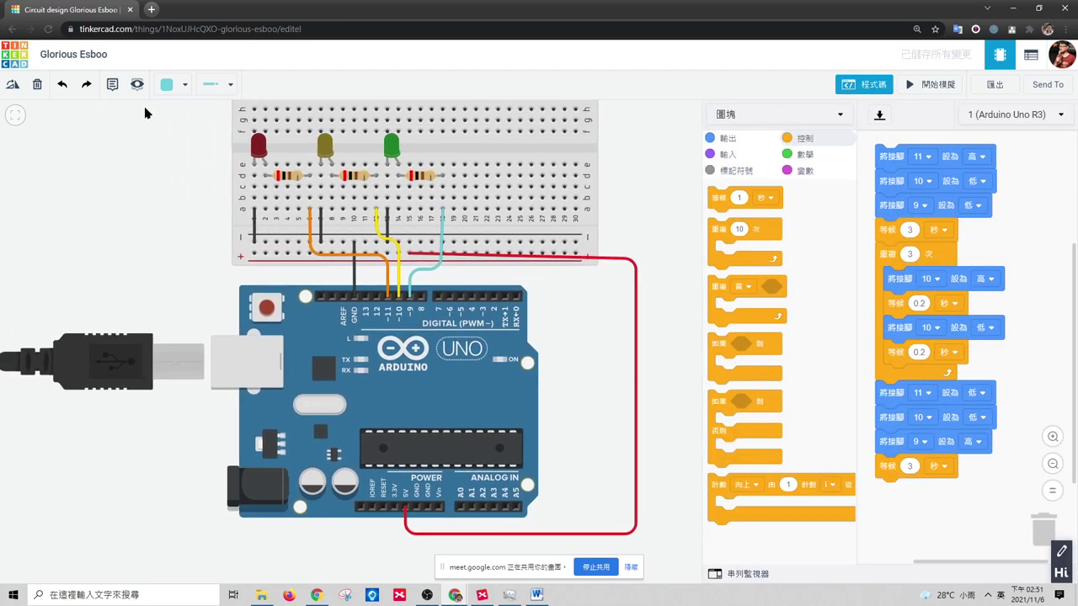
- Place a note beside the Arduino board, inside the loop of the red wire
{"action": "left_click", "coordinate": [112, 85]}
{"action": "left_click", "coordinate": [114, 144]}
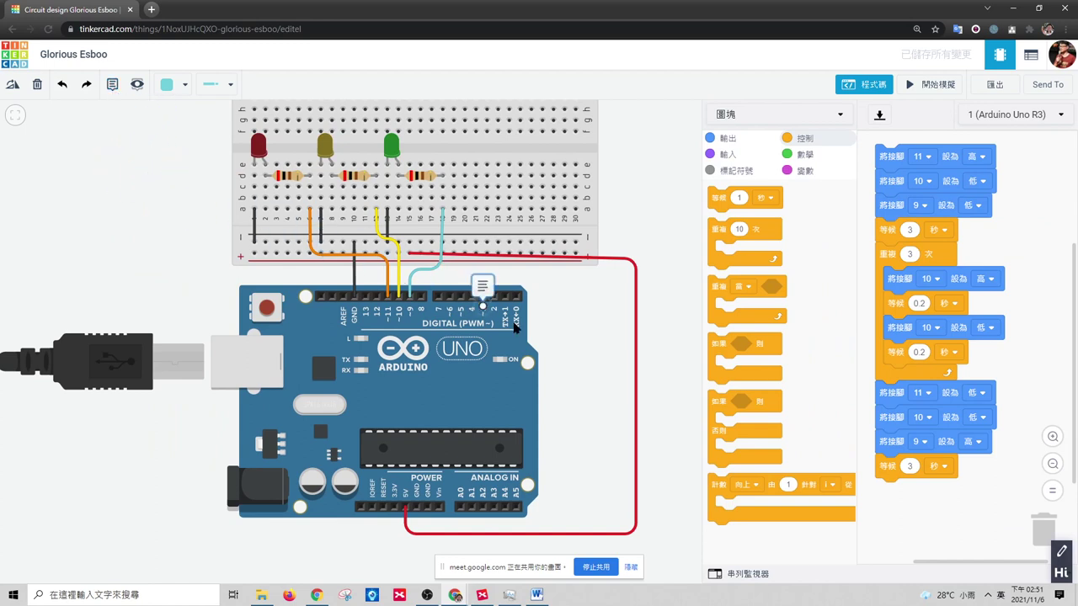
{"action": "left_click", "coordinate": [576, 337]}
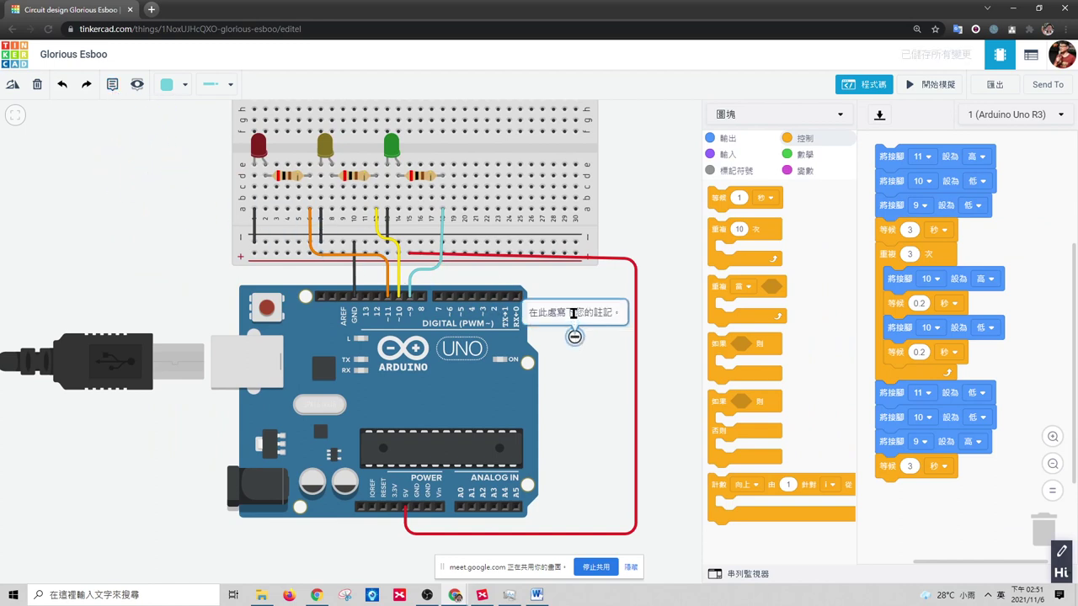
- Replace the note's placeholder text with the author's full name in Chinese characters
{"action": "double_click", "coordinate": [574, 313]}
{"action": "type", "text": "fu"}
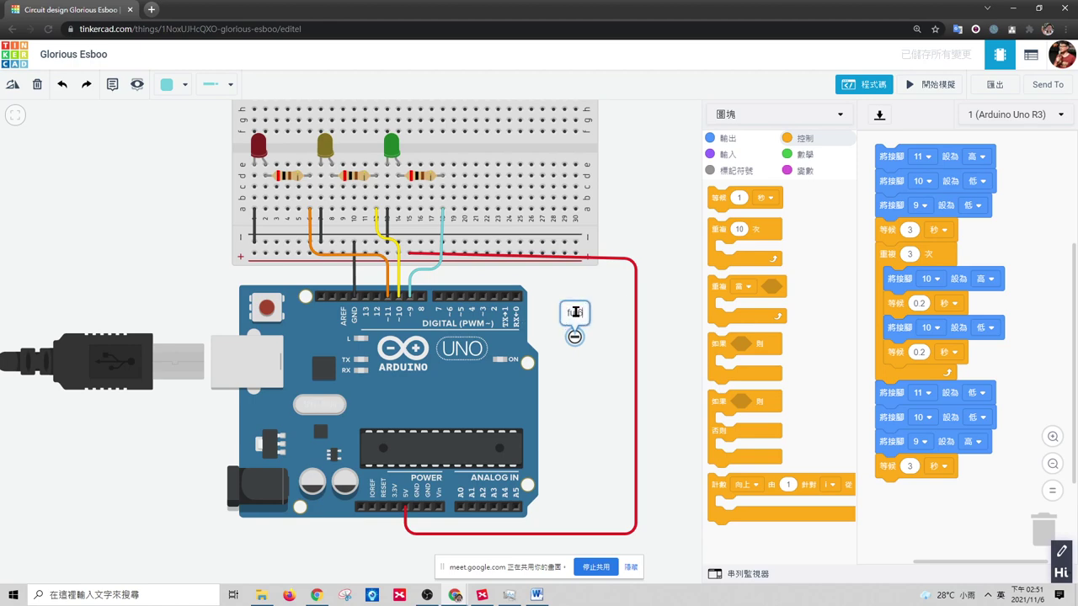
{"action": "key", "text": "BackSpace"}
{"action": "key", "text": "BackSpace"}
{"action": "type", "text": "f鄙製"}
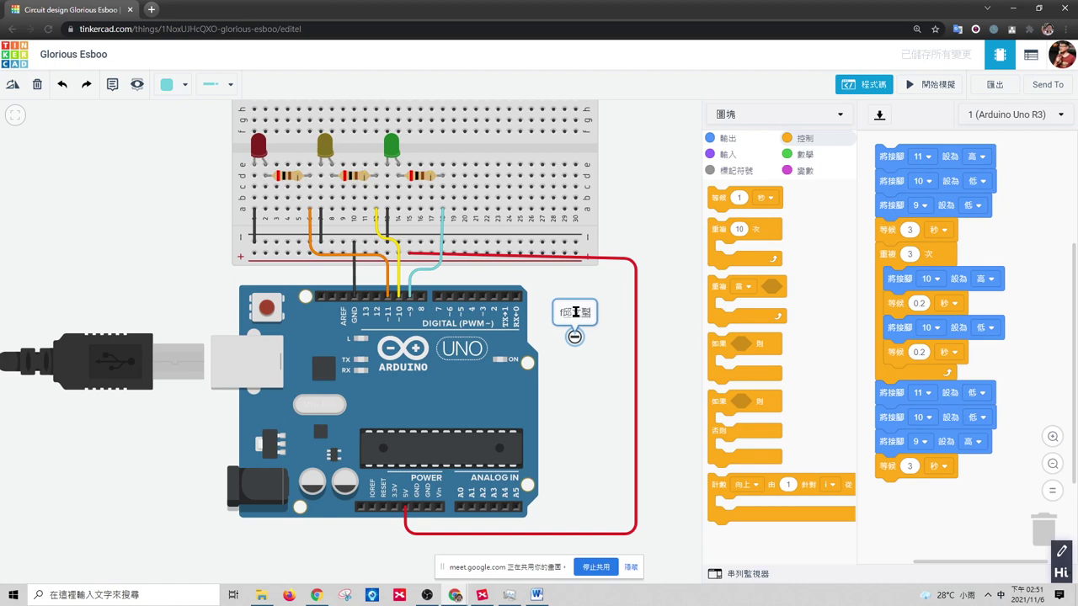
{"action": "key", "text": "Down"}
{"action": "key", "text": "Down"}
{"action": "key", "text": "Down"}
{"action": "key", "text": "Return"}
{"action": "key", "text": "Down"}
{"action": "key", "text": "Return"}
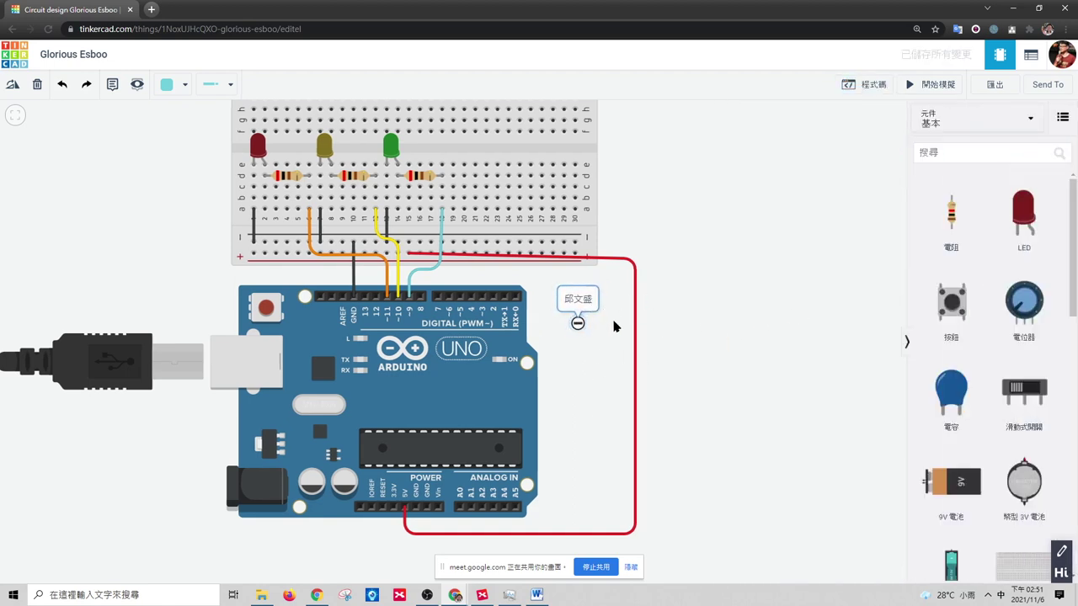
- Reopen the block code and capture the circuit and code area as a rectangular screenshot with the Snipping Tool
{"action": "left_click", "coordinate": [867, 90]}
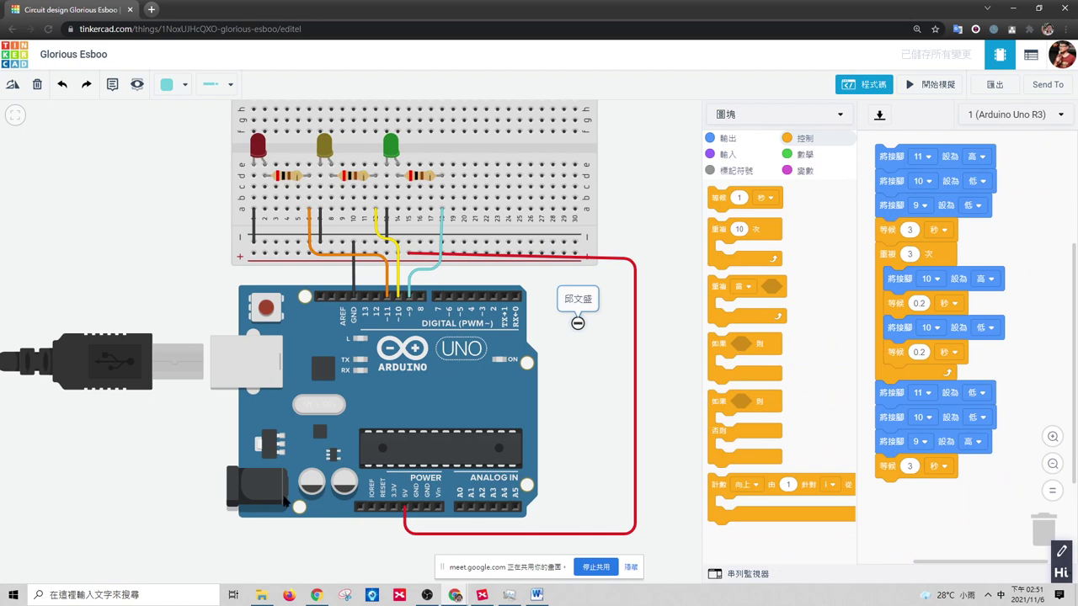
{"action": "left_click", "coordinate": [346, 595]}
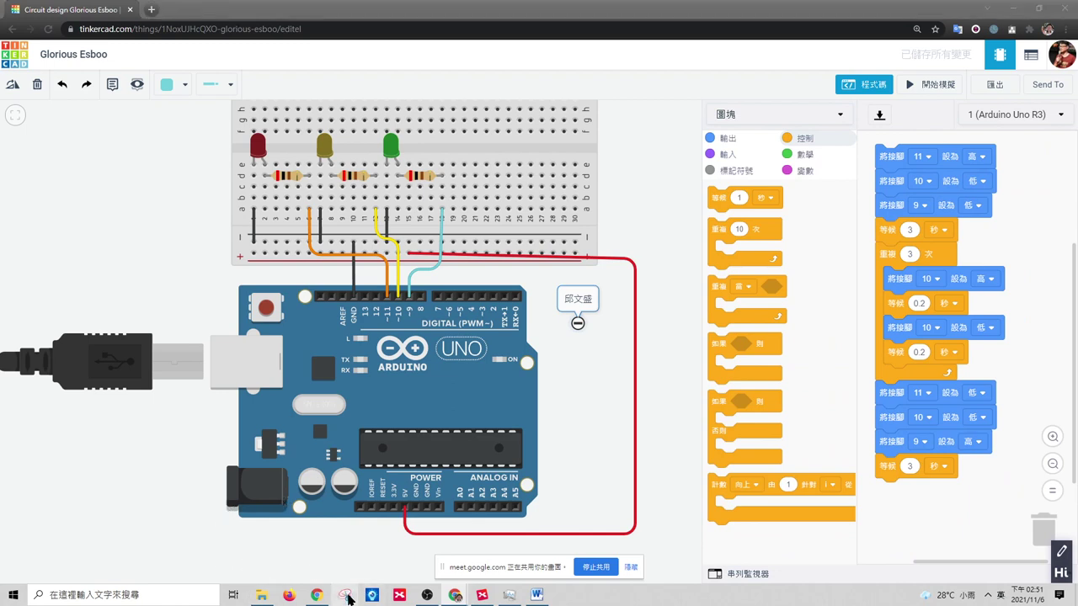
{"action": "left_click", "coordinate": [156, 223]}
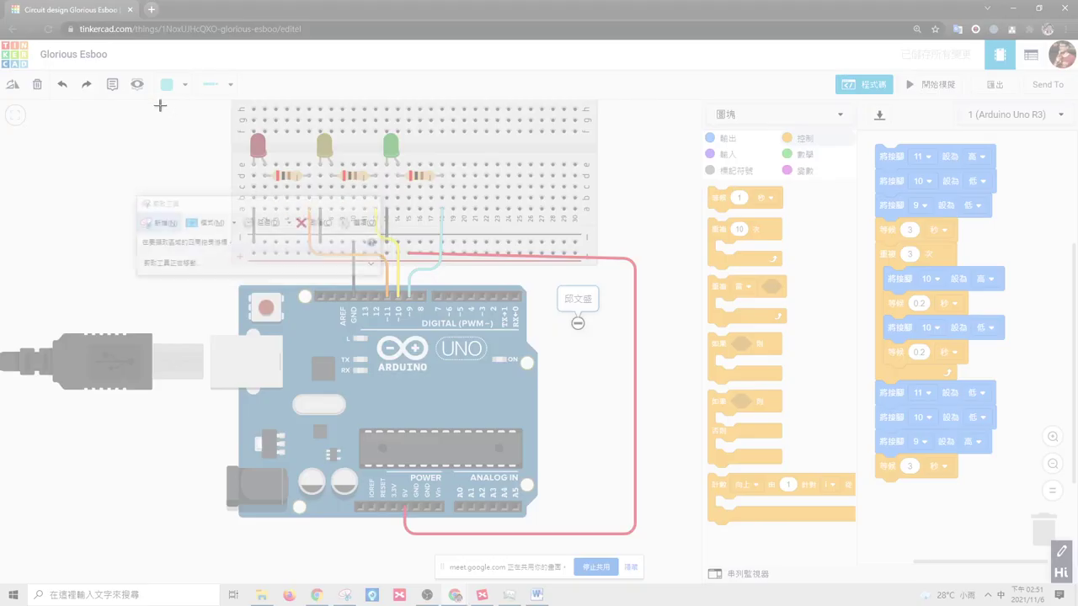
{"action": "left_click_drag", "start_coordinate": [160, 105], "coordinate": [1038, 543]}
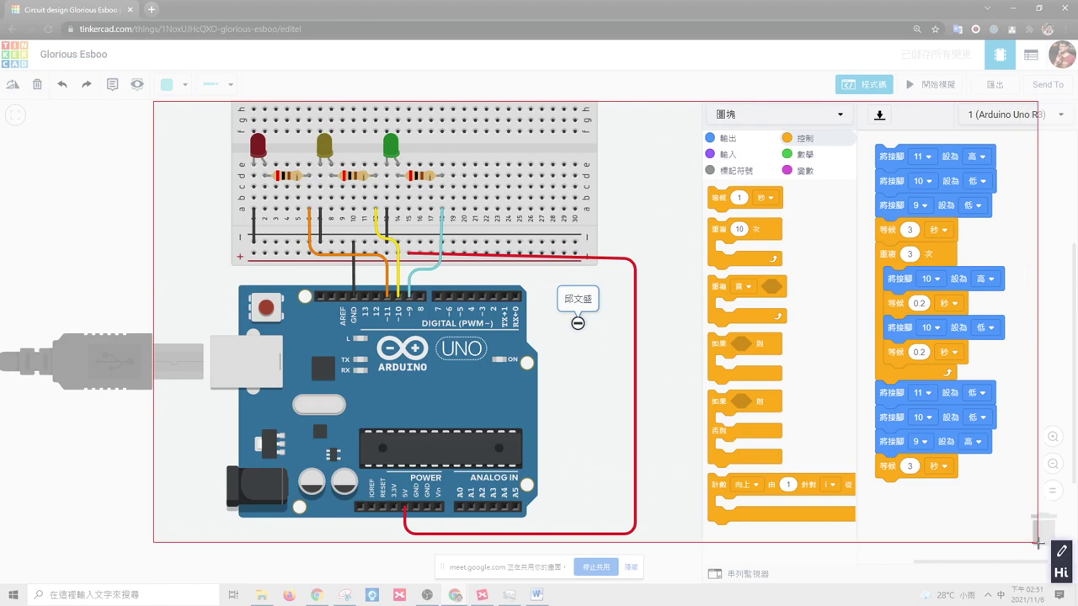
{"action": "left_click_drag", "start_coordinate": [1038, 544], "coordinate": [1038, 544]}
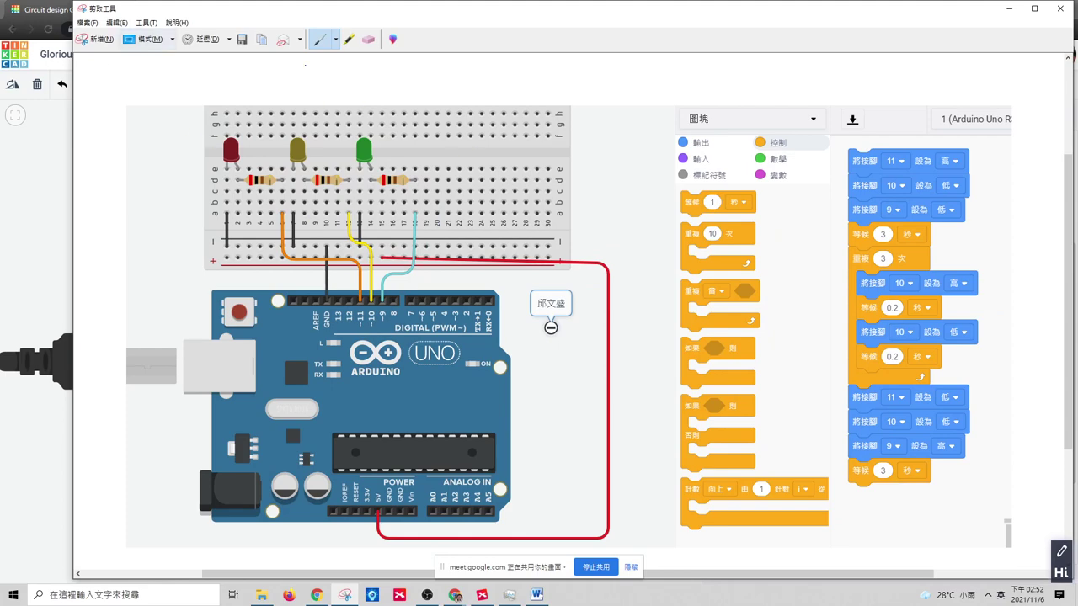
- Save the screenshot as a PNG named 擷取 in the Pictures folder, replacing the existing file, and minimize the Snipping Tool
{"action": "left_click", "coordinate": [243, 42]}
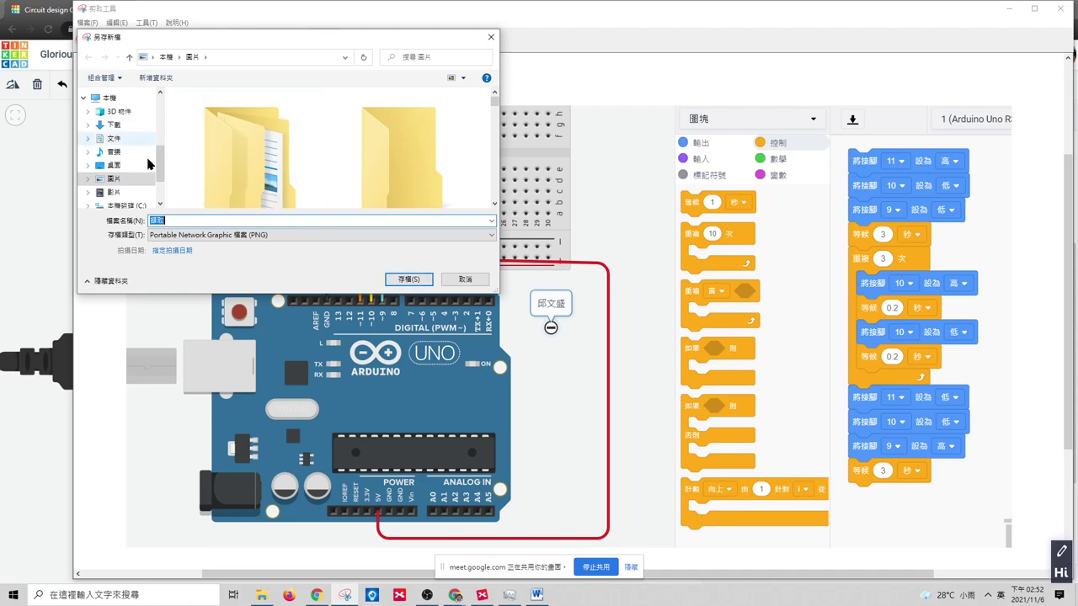
{"action": "left_click", "coordinate": [420, 282]}
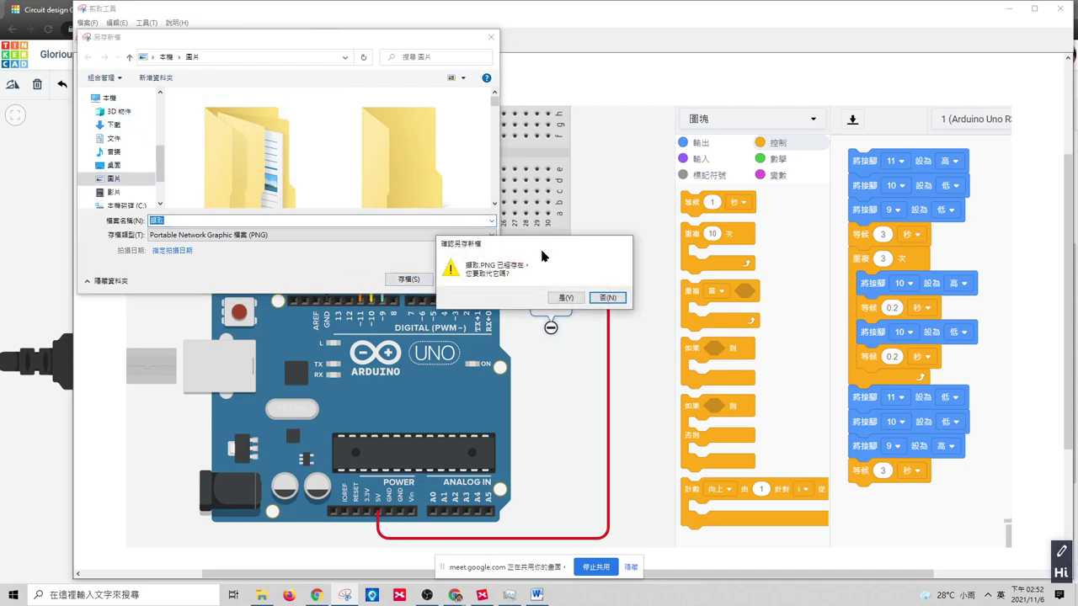
{"action": "left_click", "coordinate": [560, 298]}
{"action": "left_click", "coordinate": [1009, 9]}
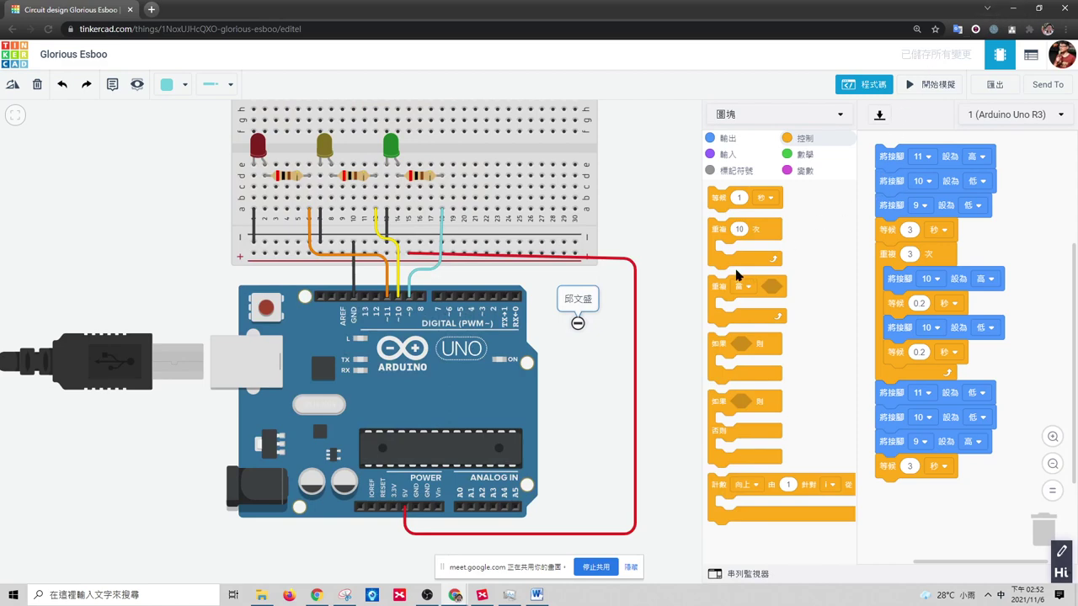
- Open the shared S4A-電晶體模組練習 Jamboard in the browser and copy its link
{"action": "left_click", "coordinate": [482, 594]}
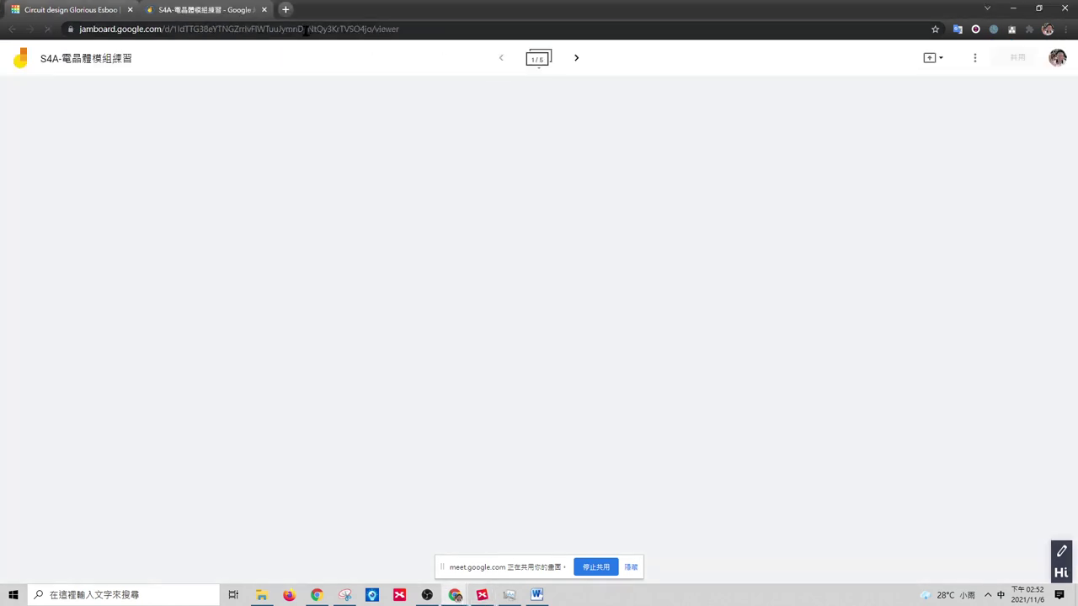
{"action": "left_click", "coordinate": [294, 31]}
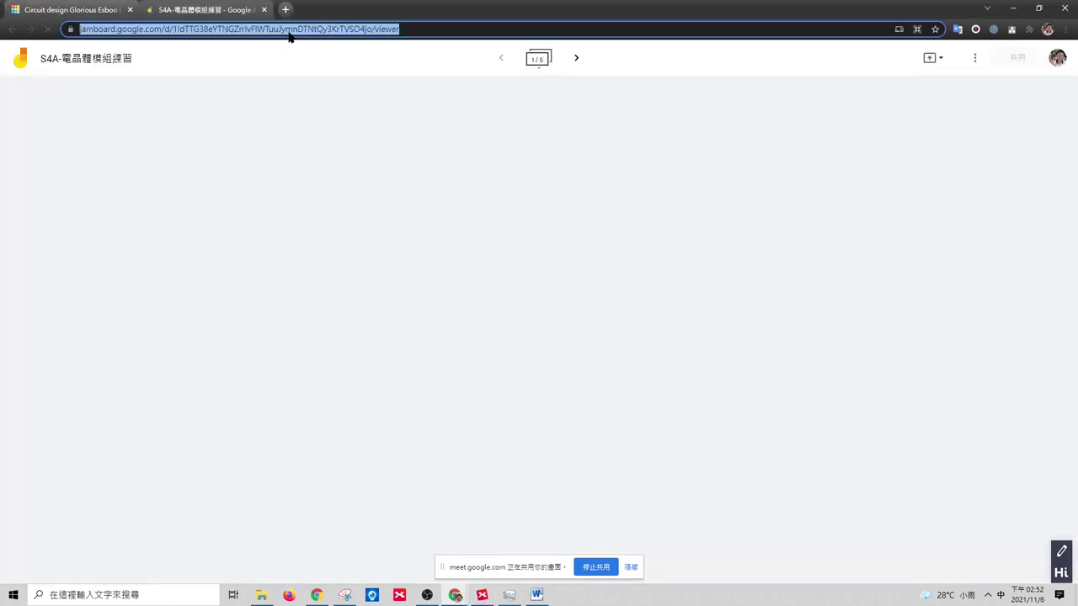
{"action": "right_click", "coordinate": [293, 31]}
{"action": "left_click", "coordinate": [311, 105]}
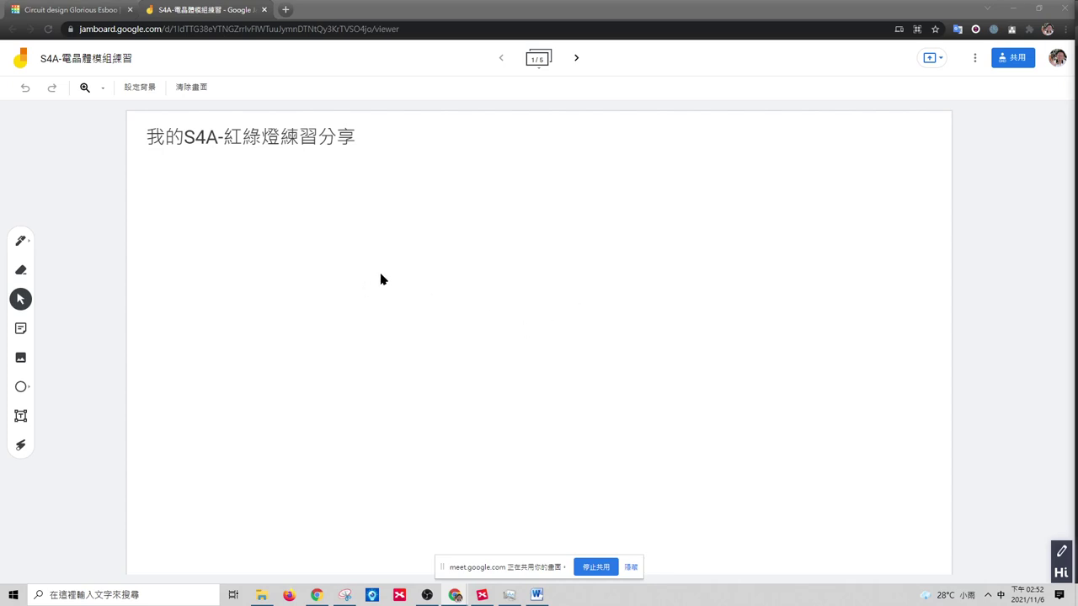
- Insert the saved circuit screenshot 擷取 from the Pictures folder into the board's first frame
{"action": "left_click", "coordinate": [21, 360]}
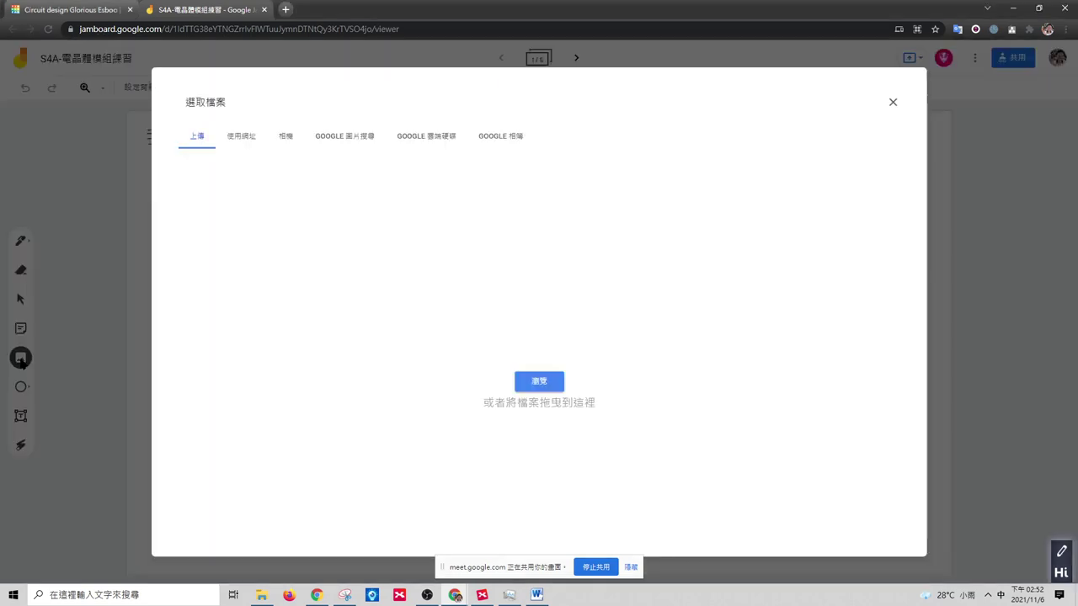
{"action": "left_click", "coordinate": [534, 378]}
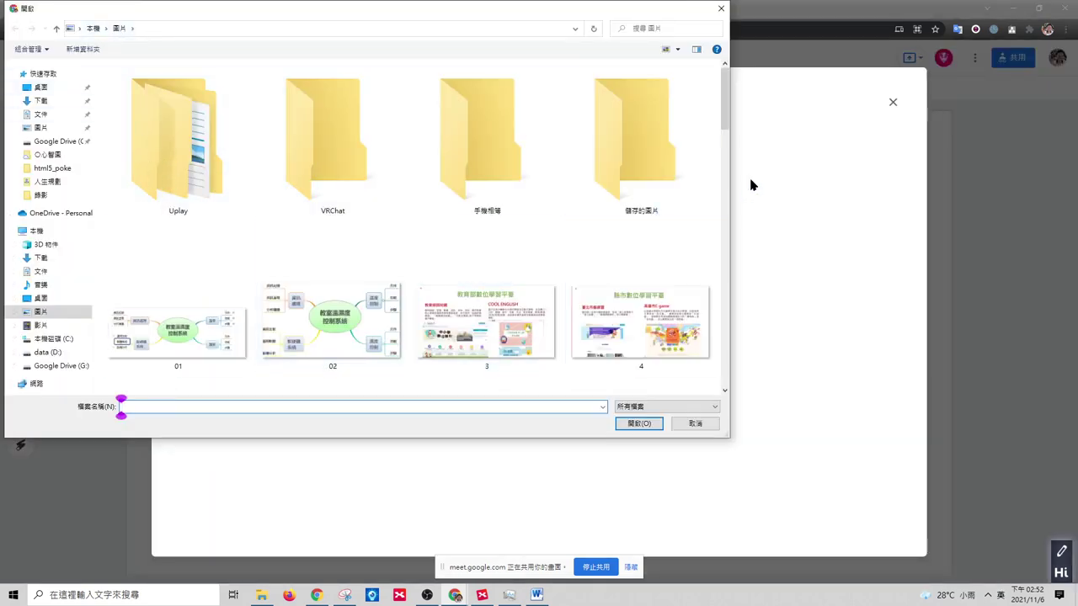
{"action": "left_click_drag", "start_coordinate": [723, 122], "coordinate": [752, 392]}
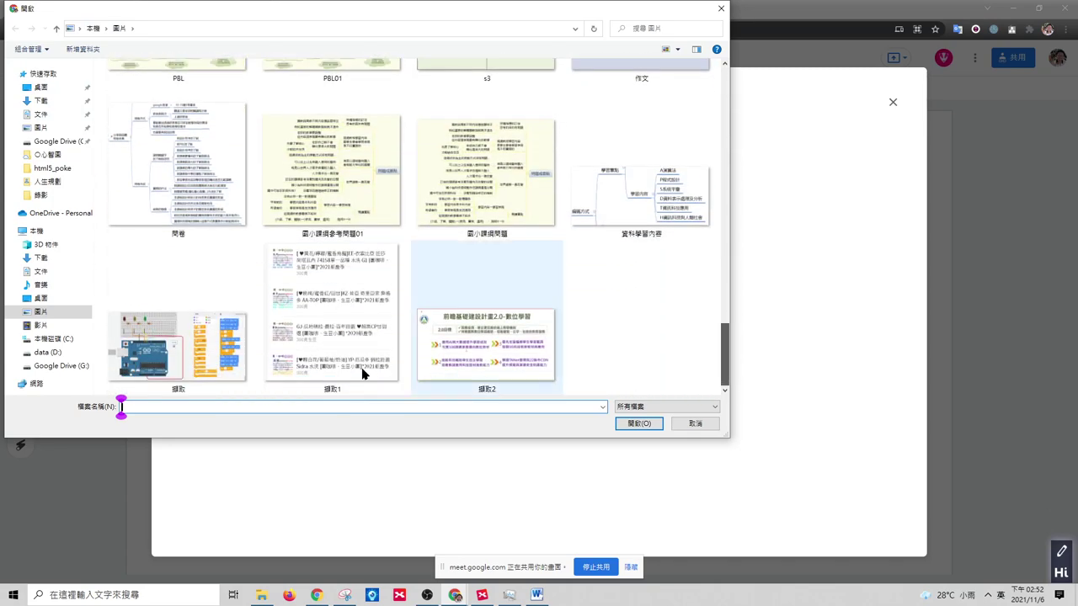
{"action": "left_click", "coordinate": [202, 352]}
{"action": "left_click", "coordinate": [638, 424]}
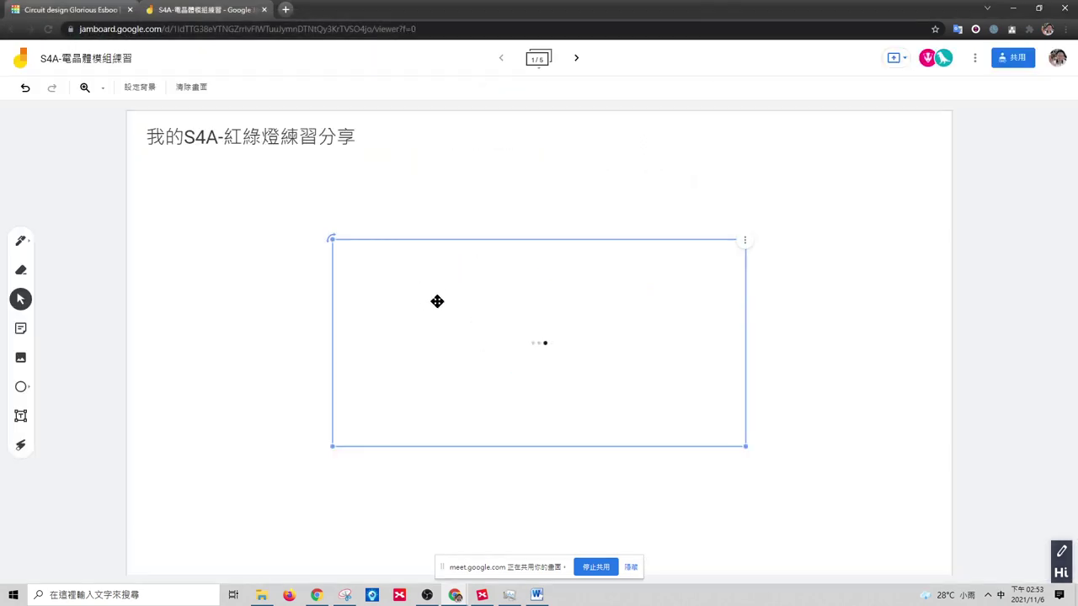
- Shrink the inserted screenshot to a thumbnail and place it just below the frame's title
{"action": "left_click_drag", "start_coordinate": [743, 446], "coordinate": [486, 318]}
{"action": "left_click_drag", "start_coordinate": [425, 295], "coordinate": [270, 250]}
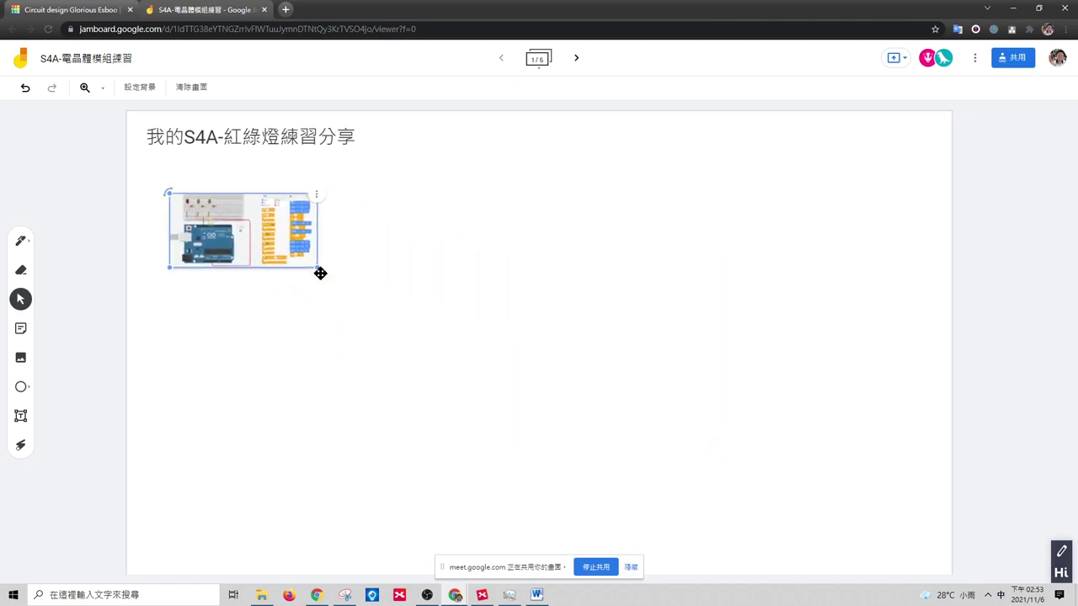
{"action": "left_click", "coordinate": [425, 249]}
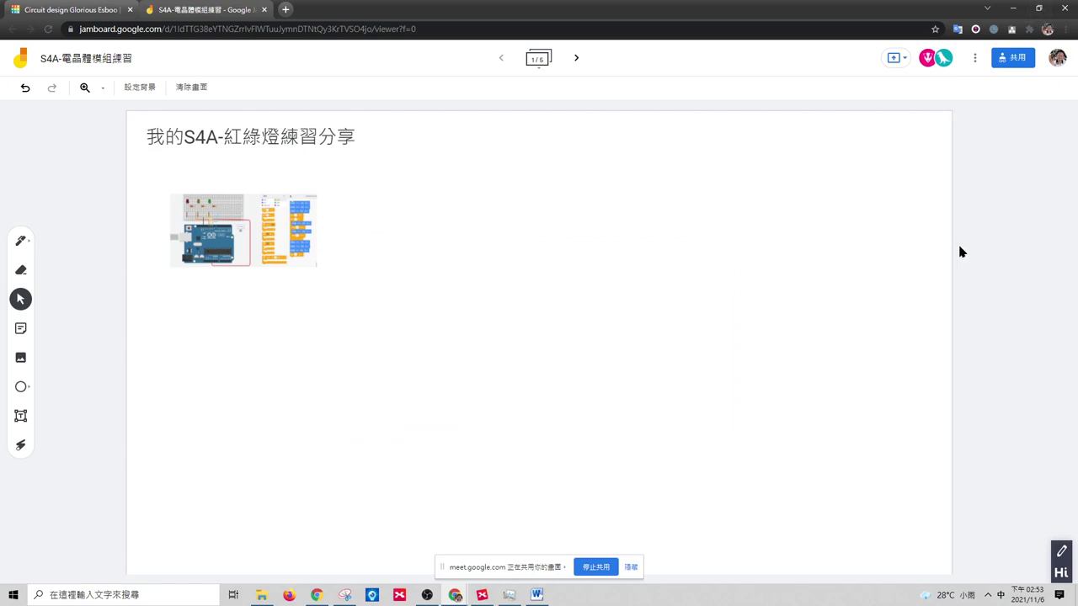
{"action": "left_click", "coordinate": [1038, 7]}
{"action": "left_click_drag", "start_coordinate": [553, 90], "coordinate": [687, 19]}
{"action": "left_click", "coordinate": [337, 21]}
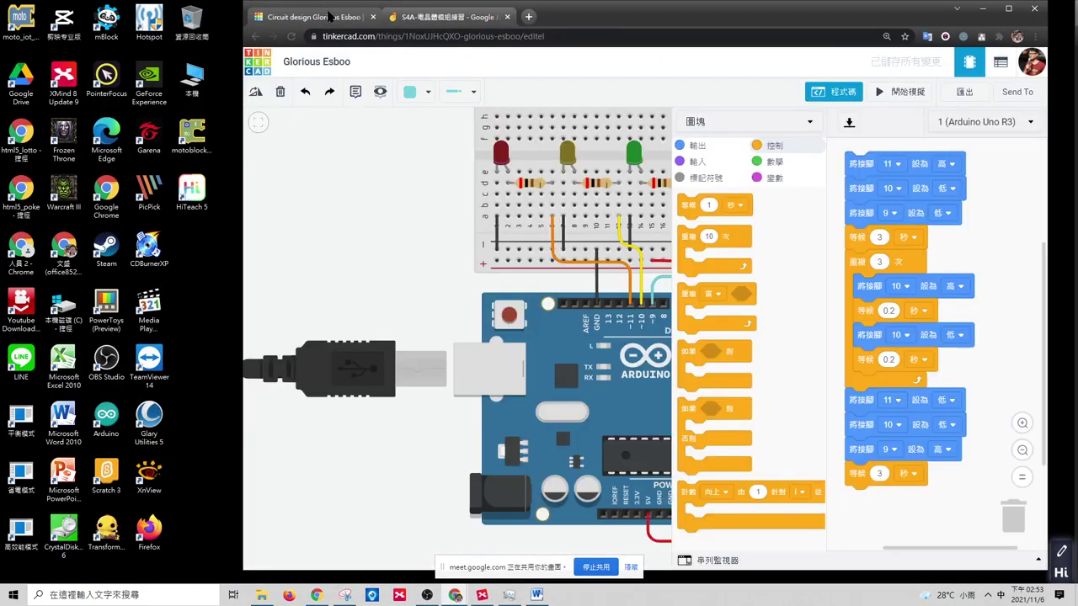
{"action": "left_click_drag", "start_coordinate": [758, 23], "coordinate": [721, 28]}
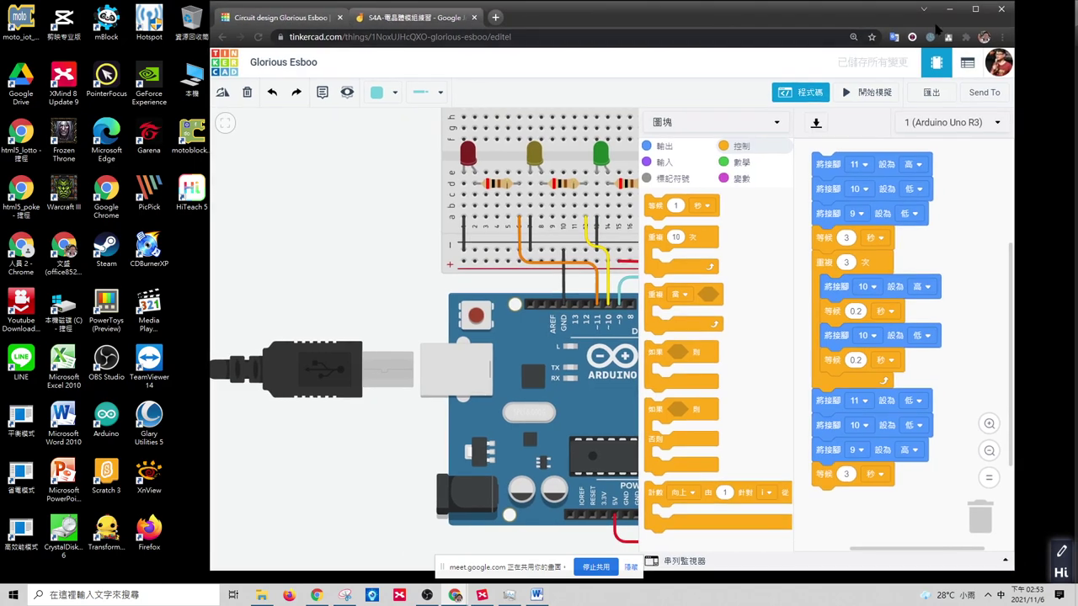
{"action": "left_click", "coordinate": [975, 8]}
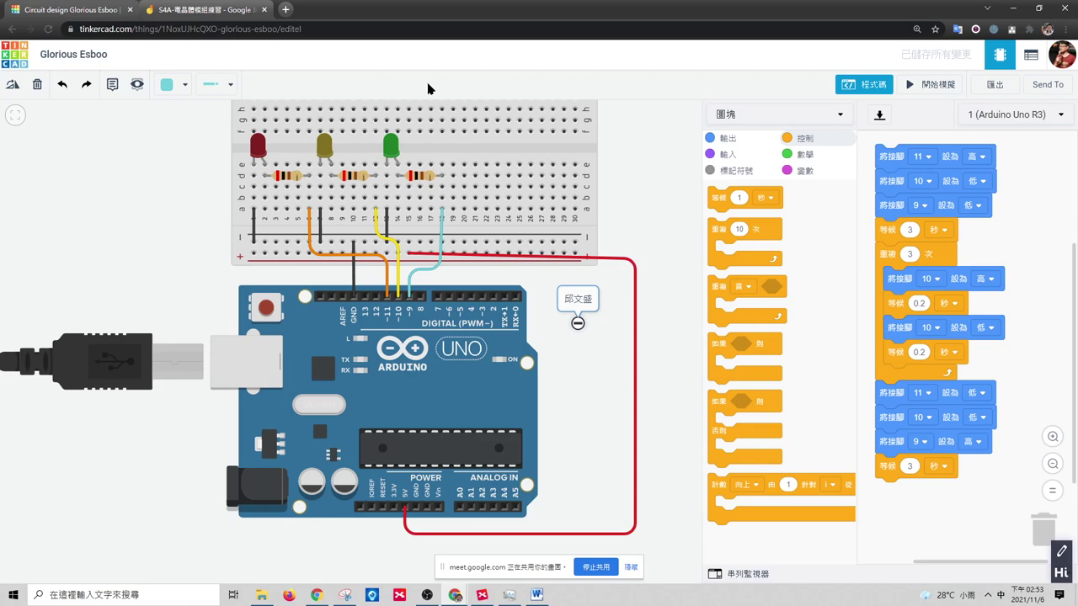
- Detach the Jamboard tab into its own window and arrange it beside the Tinkercad circuit window
{"action": "left_click", "coordinate": [1037, 8]}
{"action": "left_click_drag", "start_coordinate": [753, 28], "coordinate": [576, 34]}
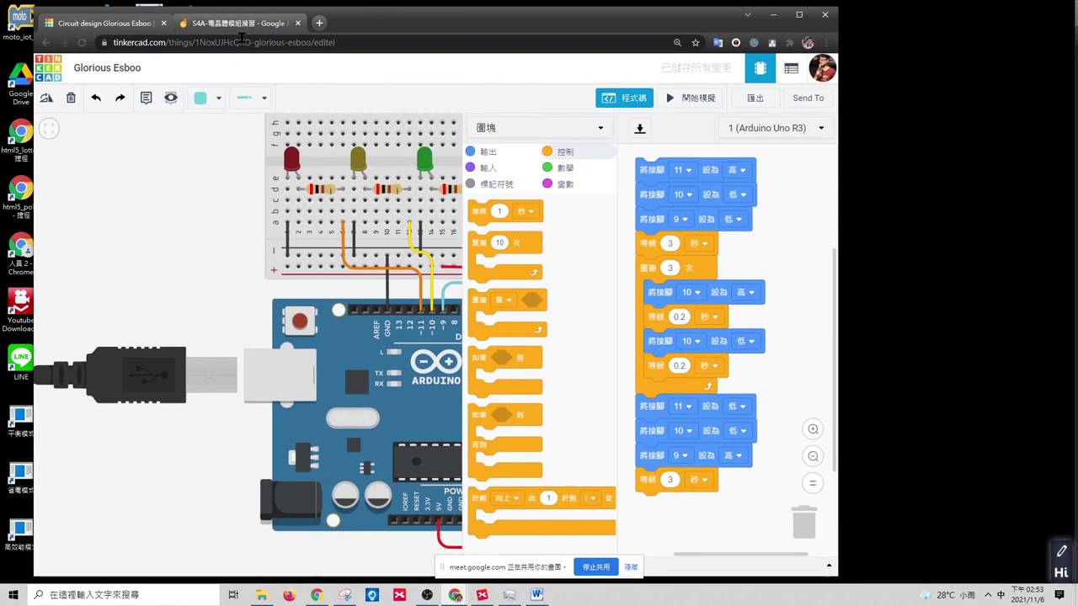
{"action": "left_click", "coordinate": [217, 29]}
{"action": "left_click_drag", "start_coordinate": [217, 32], "coordinate": [847, 26]}
{"action": "left_click_drag", "start_coordinate": [254, 117], "coordinate": [484, 118]}
{"action": "left_click", "coordinate": [346, 27]}
{"action": "left_click_drag", "start_coordinate": [347, 27], "coordinate": [318, 27]}
{"action": "left_click_drag", "start_coordinate": [801, 156], "coordinate": [710, 152]}
{"action": "left_click", "coordinate": [829, 149]}
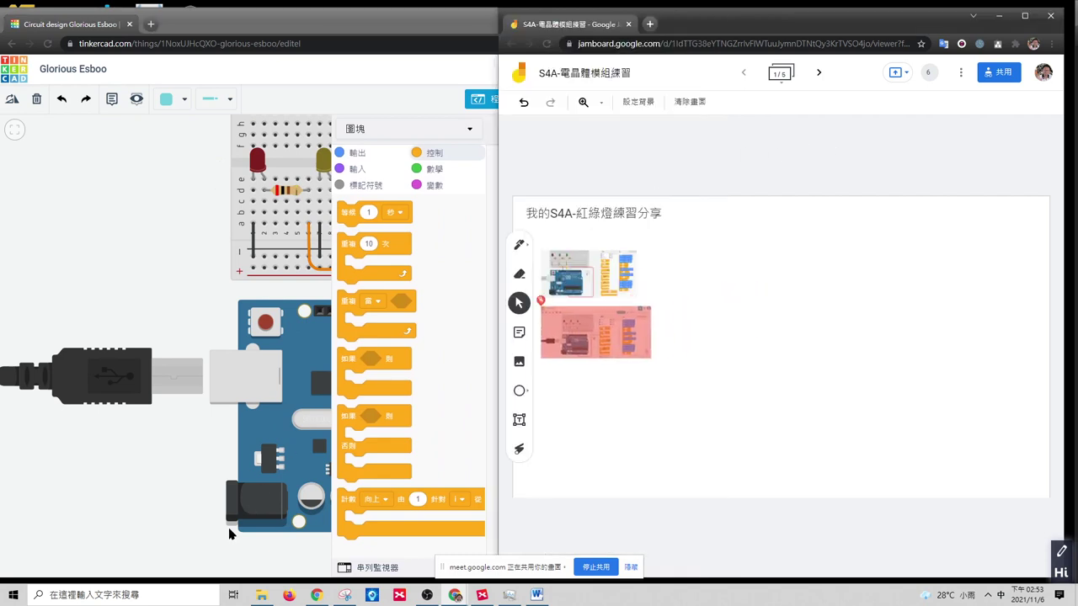
- Zoom the circuit view out to fit the breadboard, Arduino board and name note beside the block code
{"action": "left_click", "coordinate": [168, 263]}
{"action": "scroll", "coordinate": [168, 264], "scroll_direction": "down", "scroll_amount": 5}
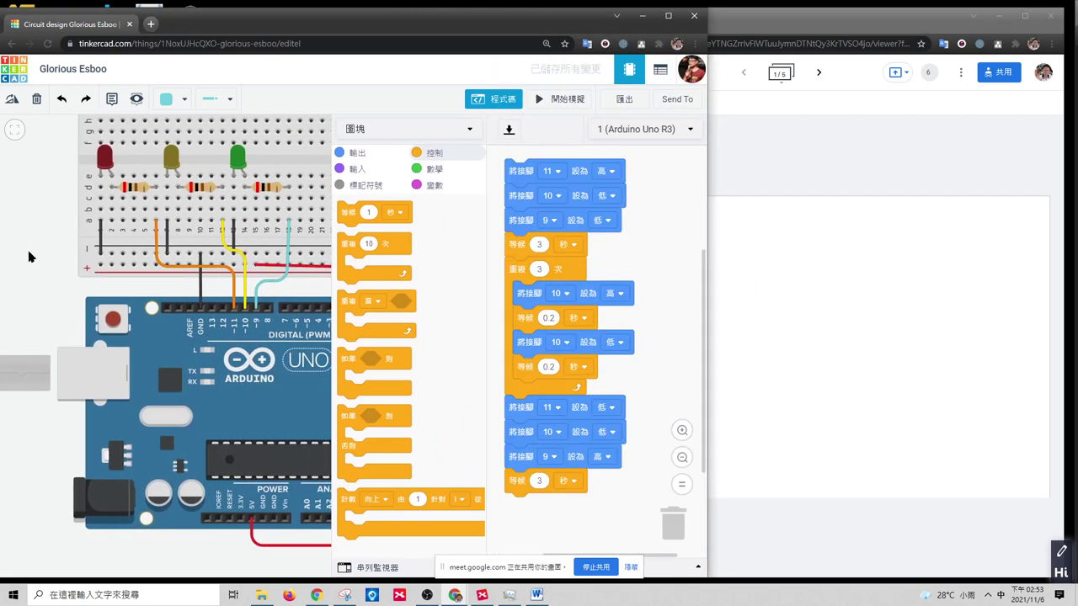
{"action": "scroll", "coordinate": [22, 271], "scroll_direction": "down", "scroll_amount": 3}
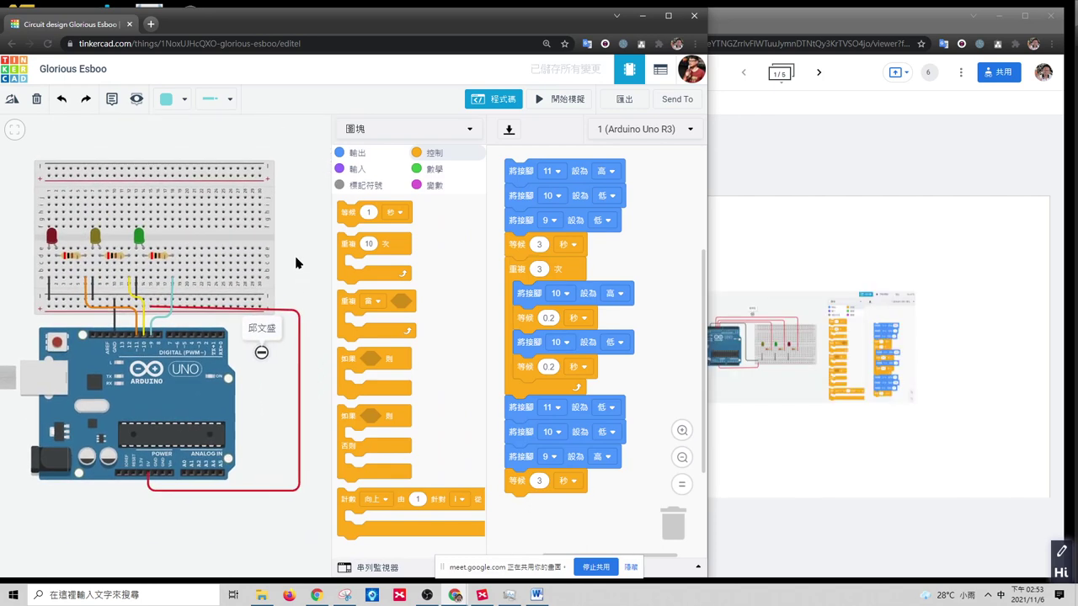
{"action": "scroll", "coordinate": [296, 256], "scroll_direction": "up", "scroll_amount": 3}
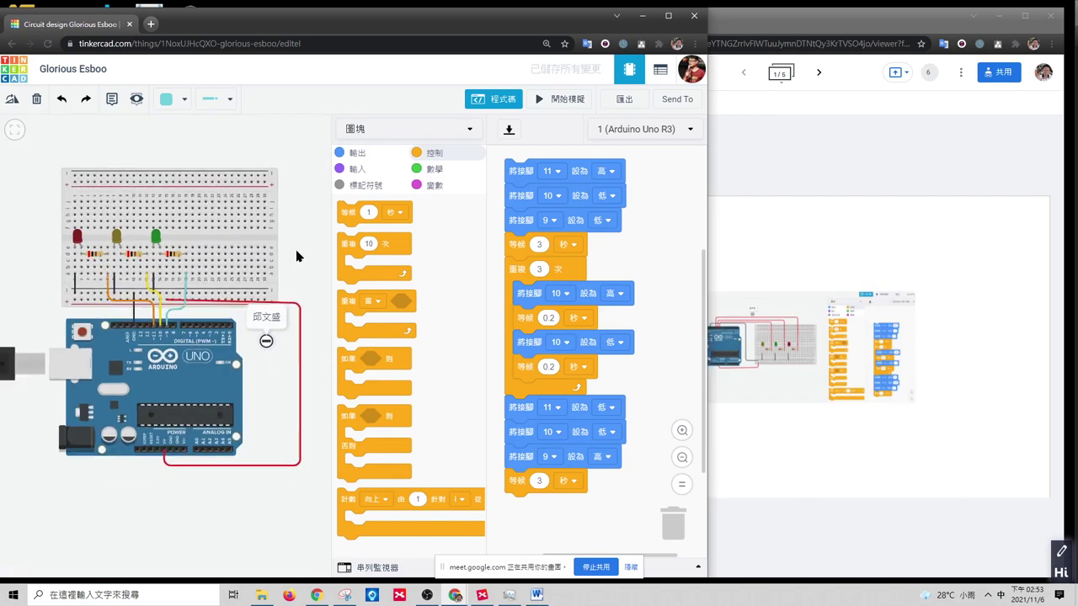
{"action": "scroll", "coordinate": [297, 256], "scroll_direction": "down", "scroll_amount": 3}
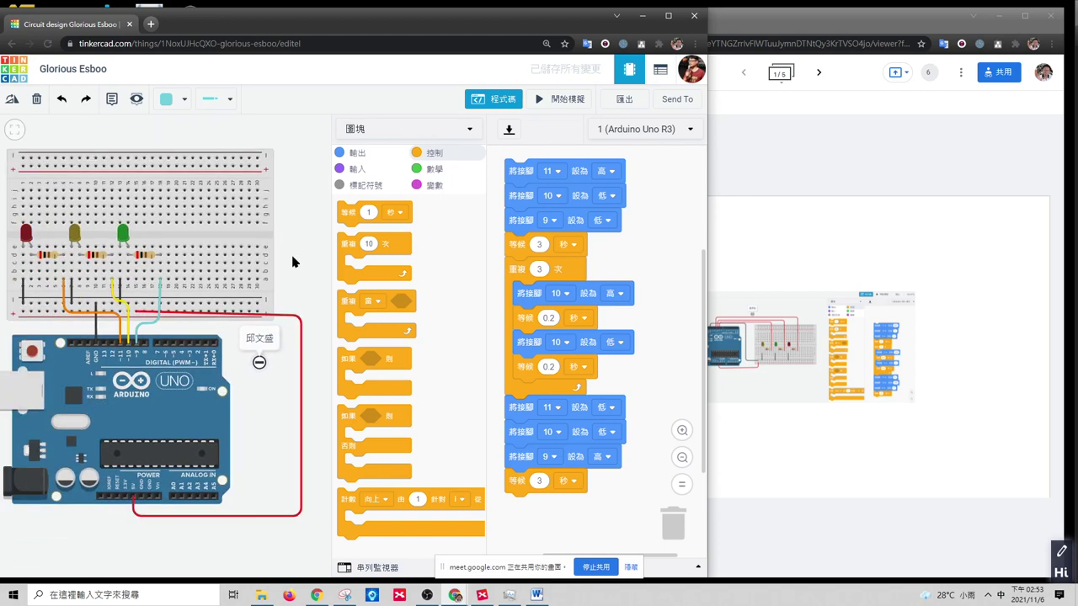
- Bring the Jamboard window forward, move it to the screen edge and narrow it to uncover more of the circuit window
{"action": "left_click", "coordinate": [819, 174]}
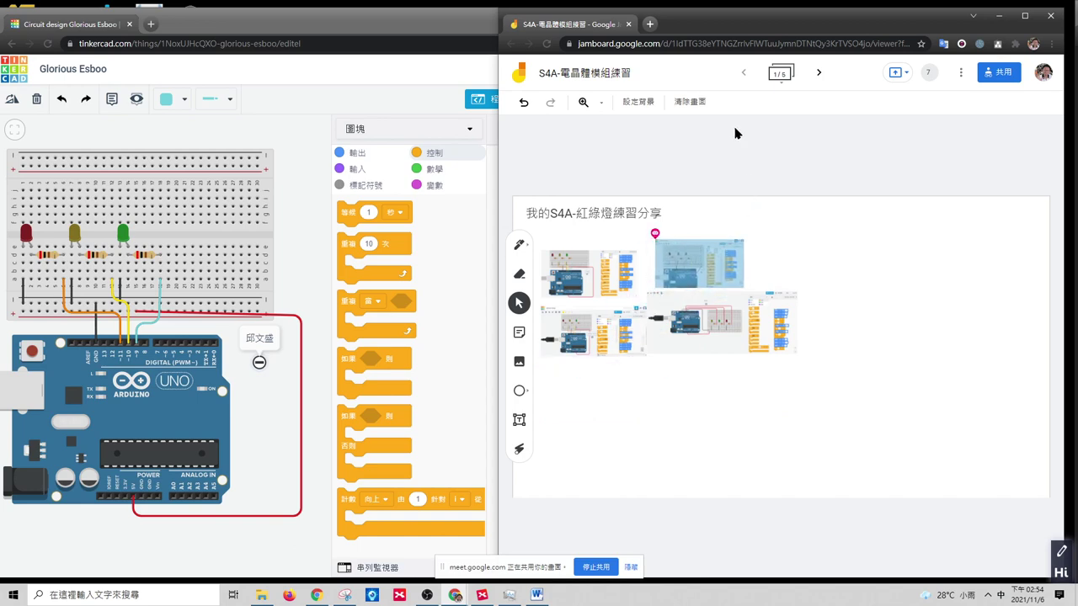
{"action": "left_click_drag", "start_coordinate": [736, 30], "coordinate": [750, 18]}
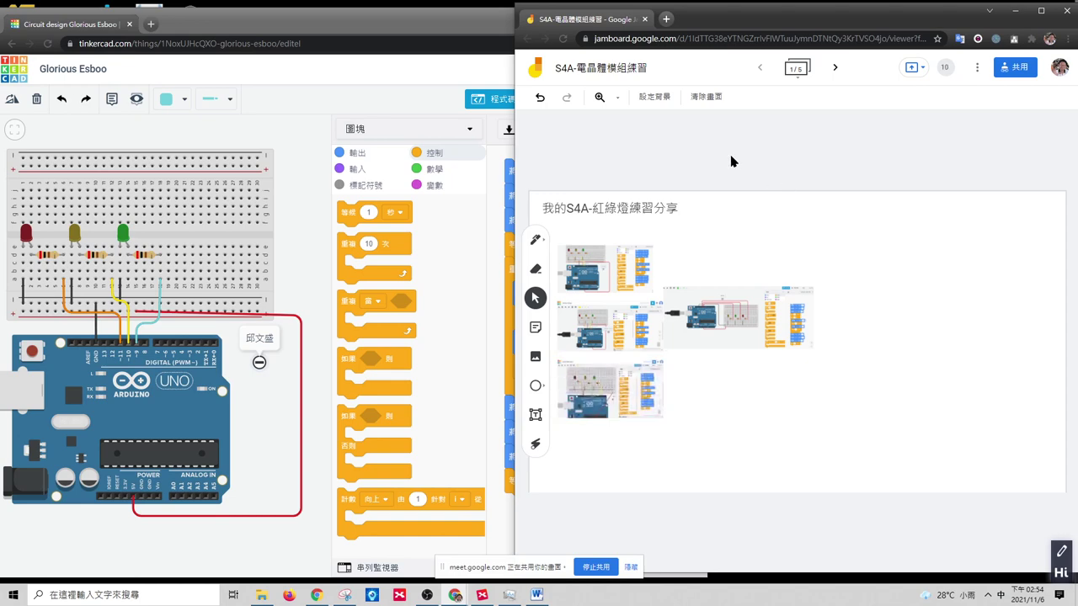
{"action": "left_click_drag", "start_coordinate": [514, 69], "coordinate": [608, 73]}
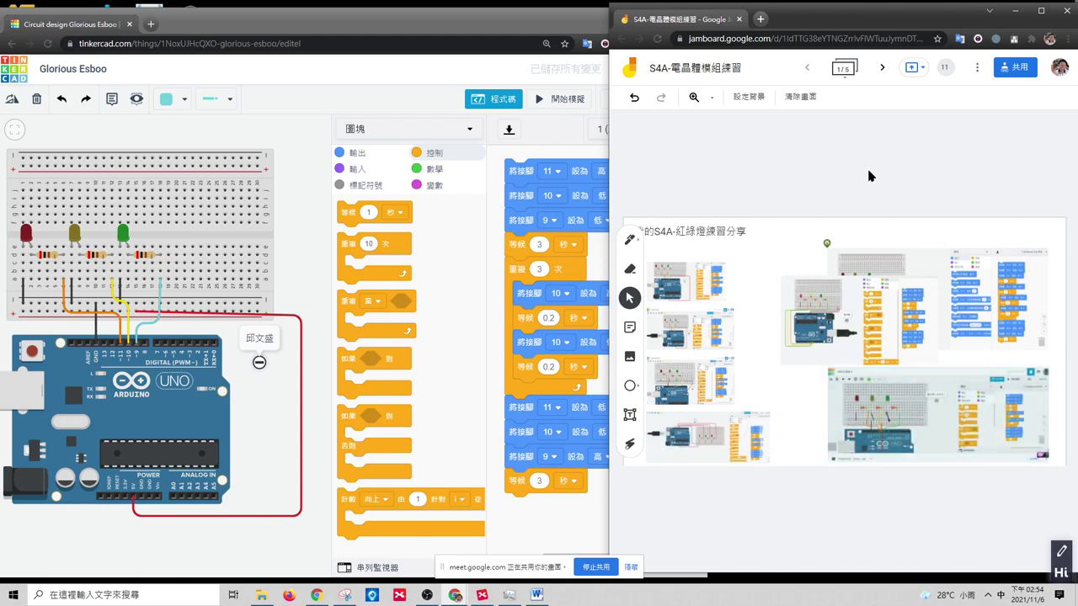
- Maximize the Tinkercad window and fit the whole circuit into the middle of the workplane
{"action": "left_click", "coordinate": [495, 27]}
{"action": "left_click_drag", "start_coordinate": [489, 22], "coordinate": [501, 20]}
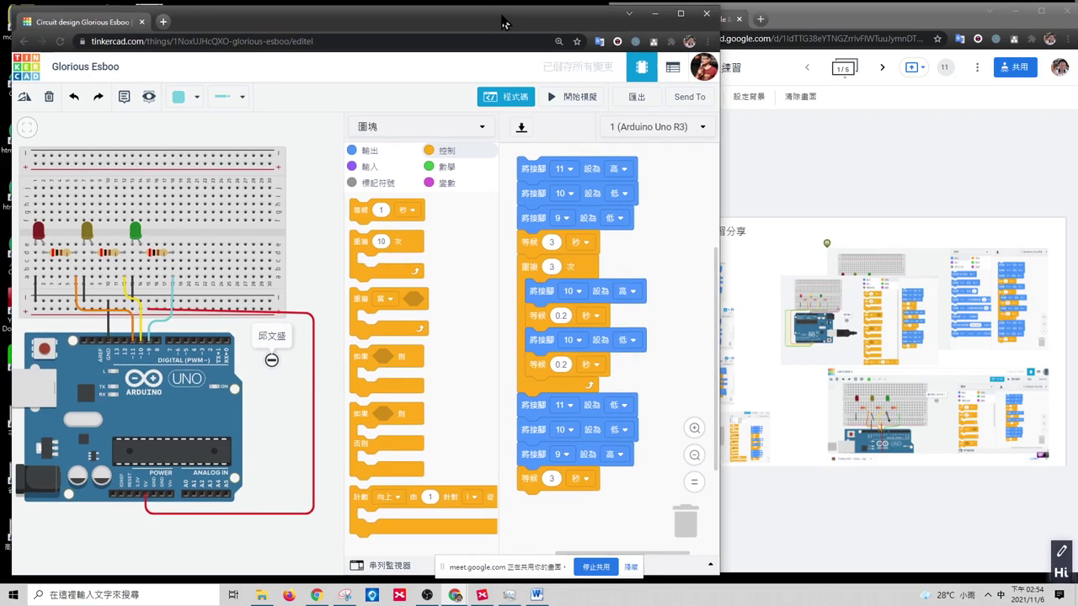
{"action": "left_click", "coordinate": [680, 14]}
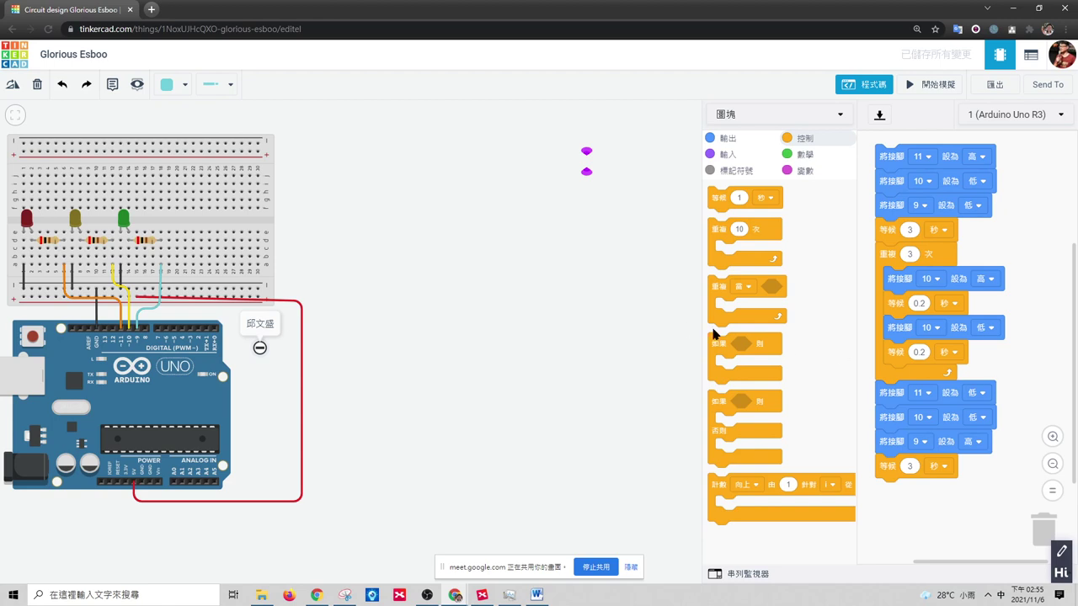
{"action": "key", "text": "f"}
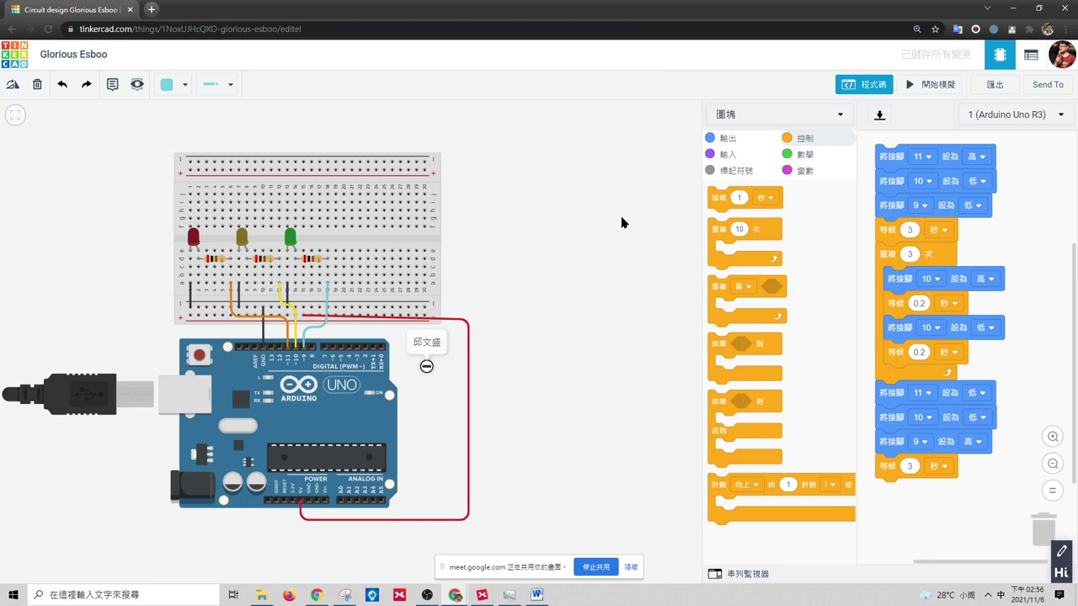
{"action": "scroll", "coordinate": [611, 240], "scroll_direction": "up", "scroll_amount": 2}
{"action": "scroll", "coordinate": [572, 232], "scroll_direction": "down", "scroll_amount": 2}
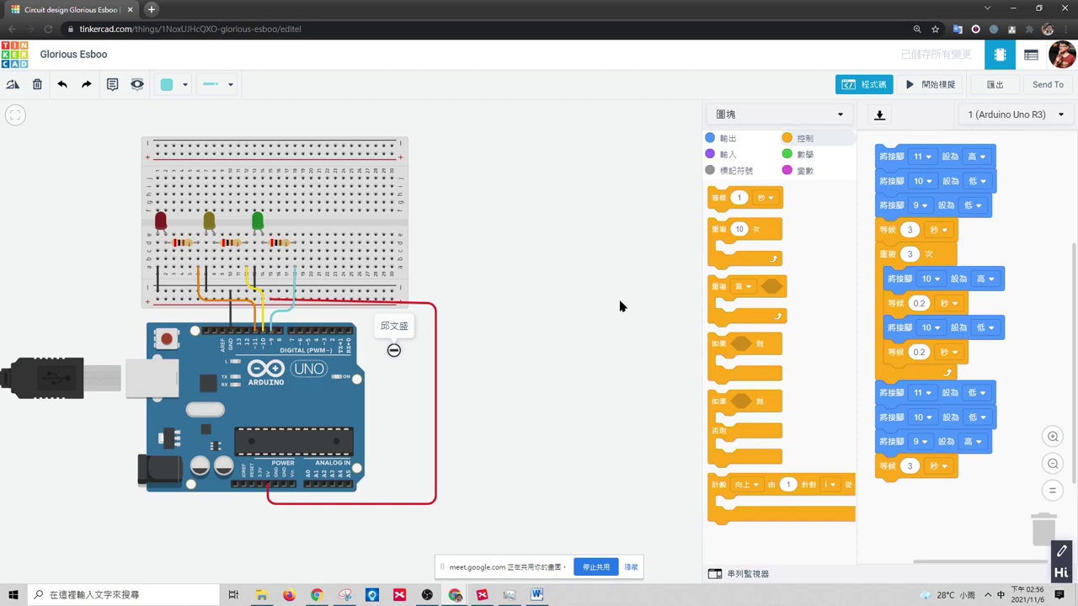
{"action": "left_click_drag", "start_coordinate": [542, 298], "coordinate": [579, 298]}
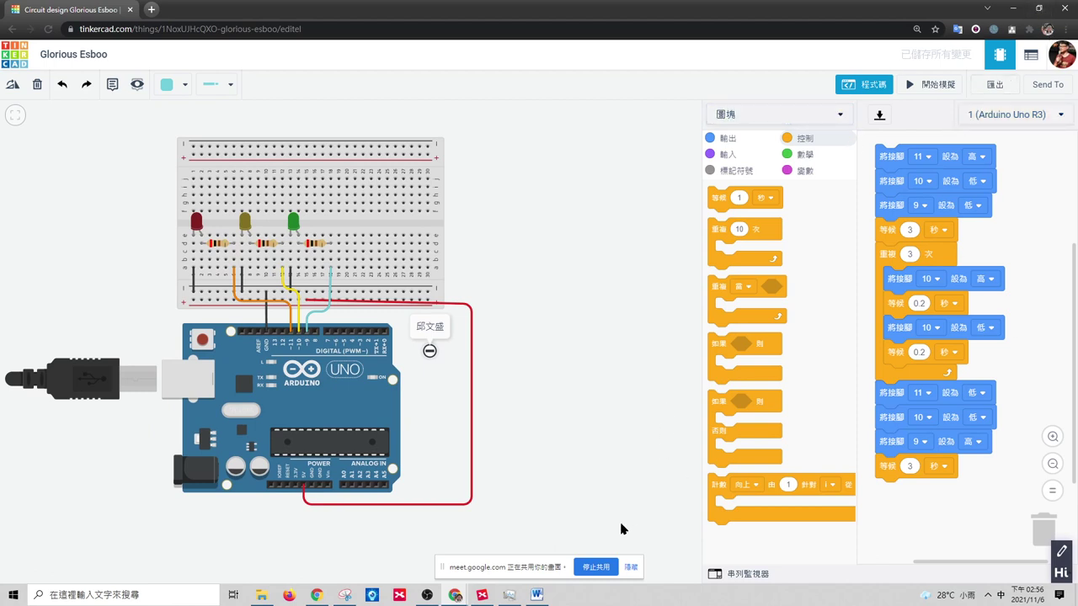
- Open the HiTeach toolbar's timer, start a 2-minute countdown and move the timer slightly upward over the circuit
{"action": "left_click", "coordinate": [1060, 562]}
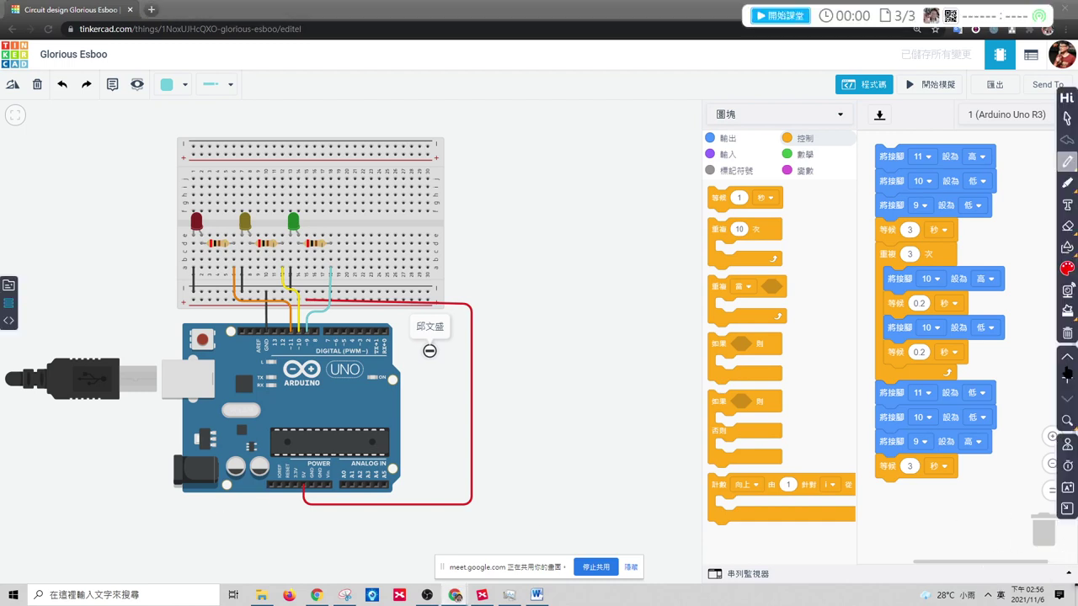
{"action": "left_click", "coordinate": [1066, 312]}
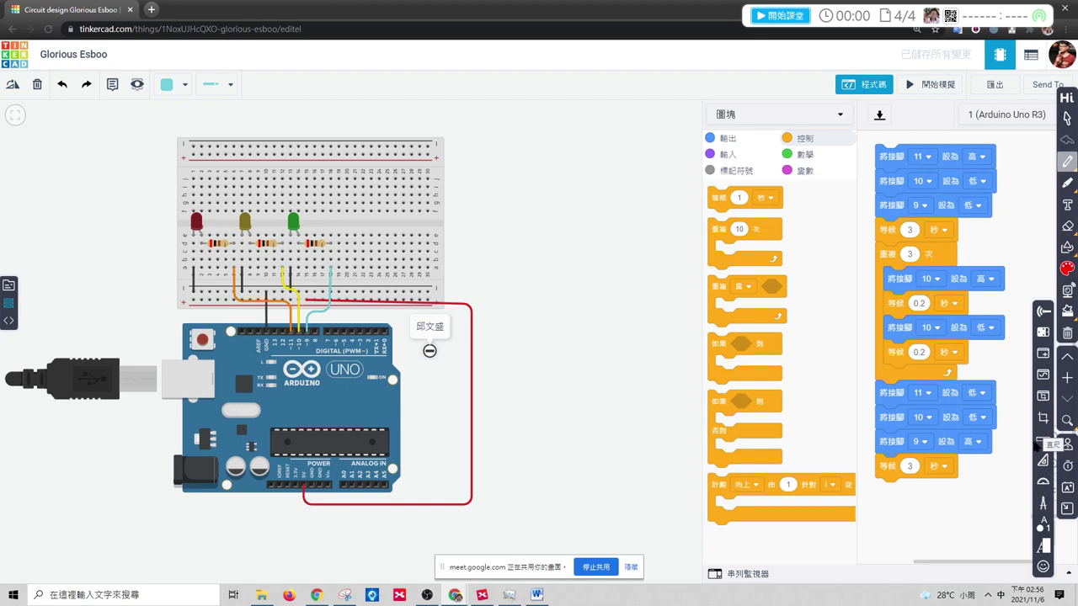
{"action": "left_click", "coordinate": [1067, 468]}
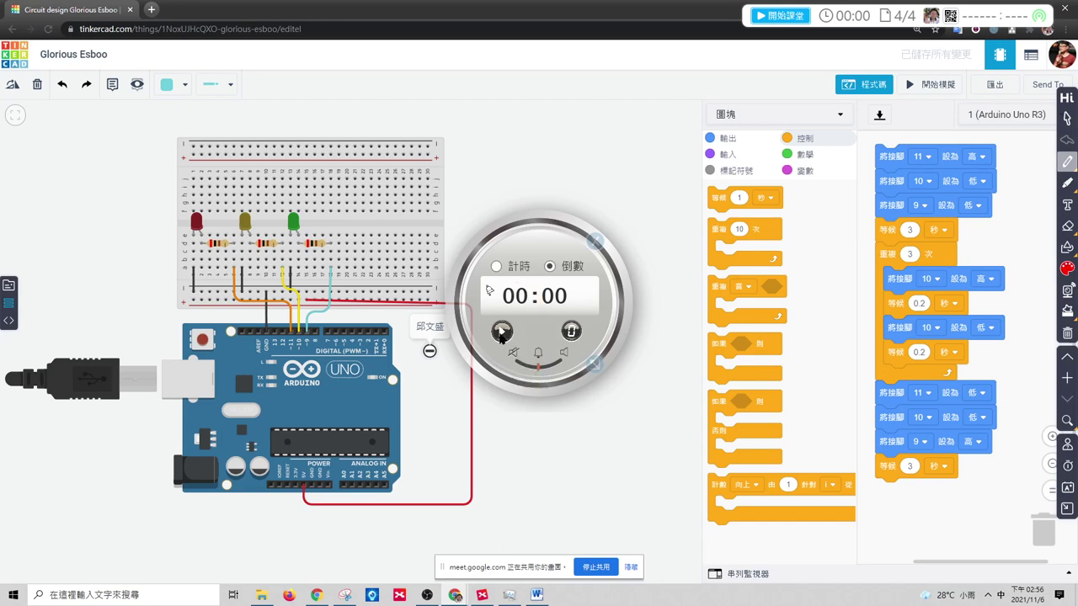
{"action": "left_click", "coordinate": [529, 297]}
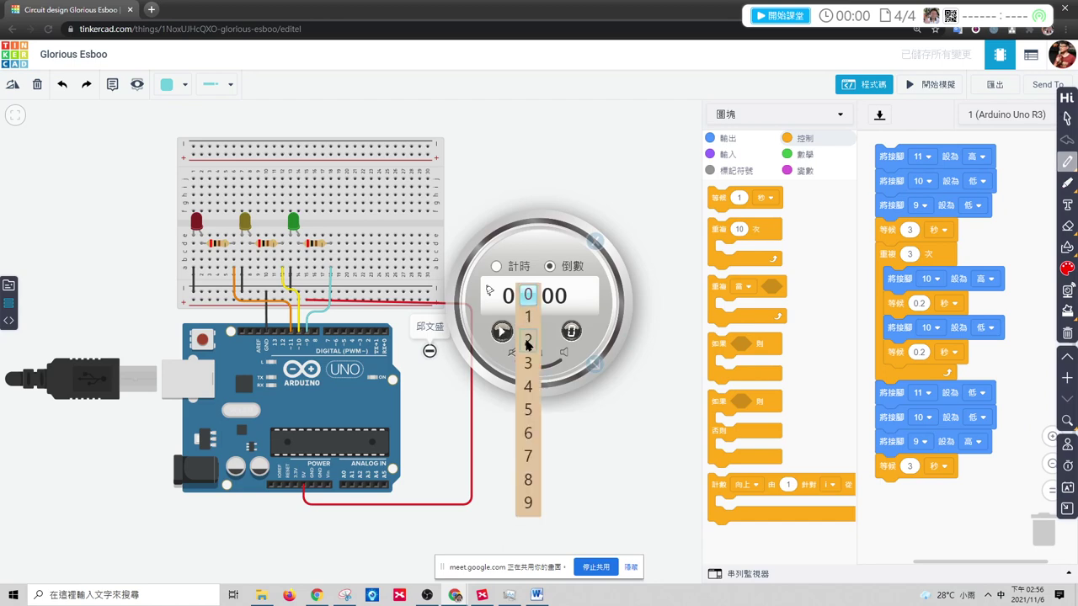
{"action": "left_click", "coordinate": [528, 341]}
{"action": "left_click", "coordinate": [509, 334]}
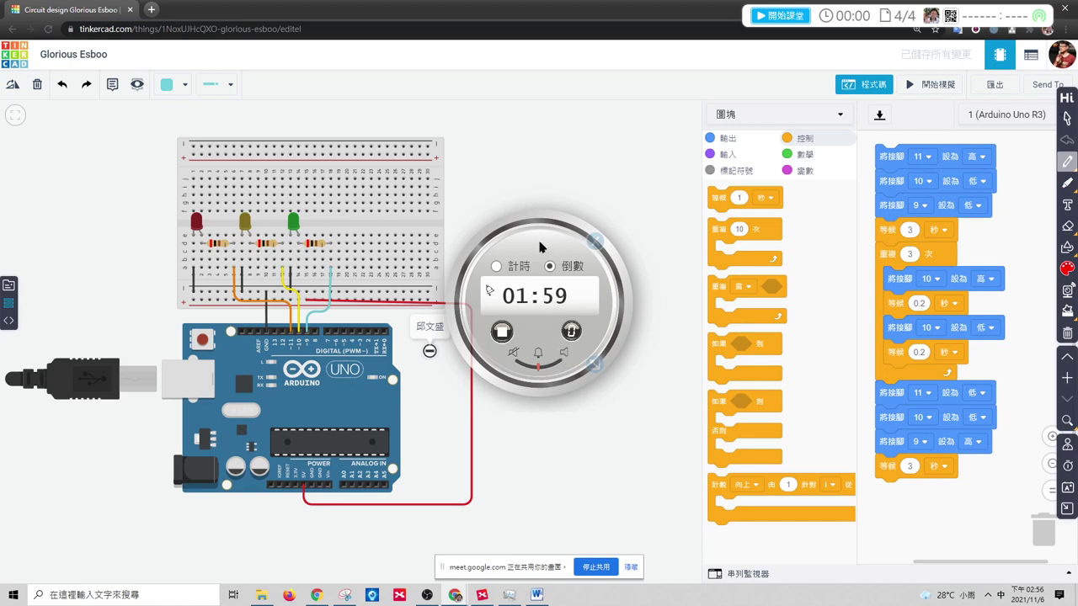
{"action": "left_click_drag", "start_coordinate": [545, 232], "coordinate": [548, 197]}
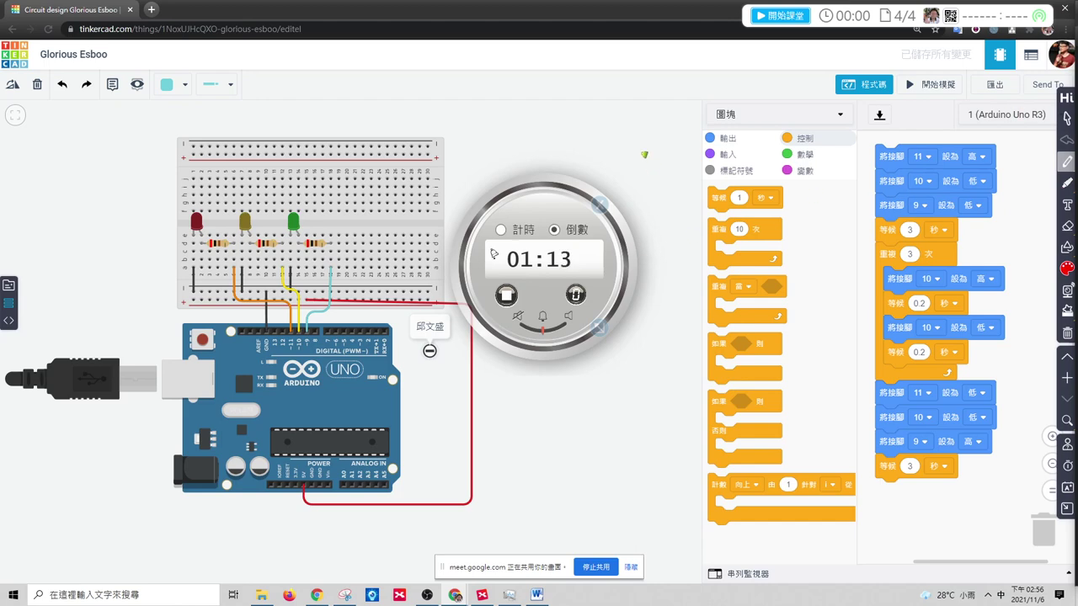
- Move the countdown timer slightly farther from the circuit, and look through the HiTeach resource library before closing it
{"action": "left_click_drag", "start_coordinate": [548, 196], "coordinate": [577, 152]}
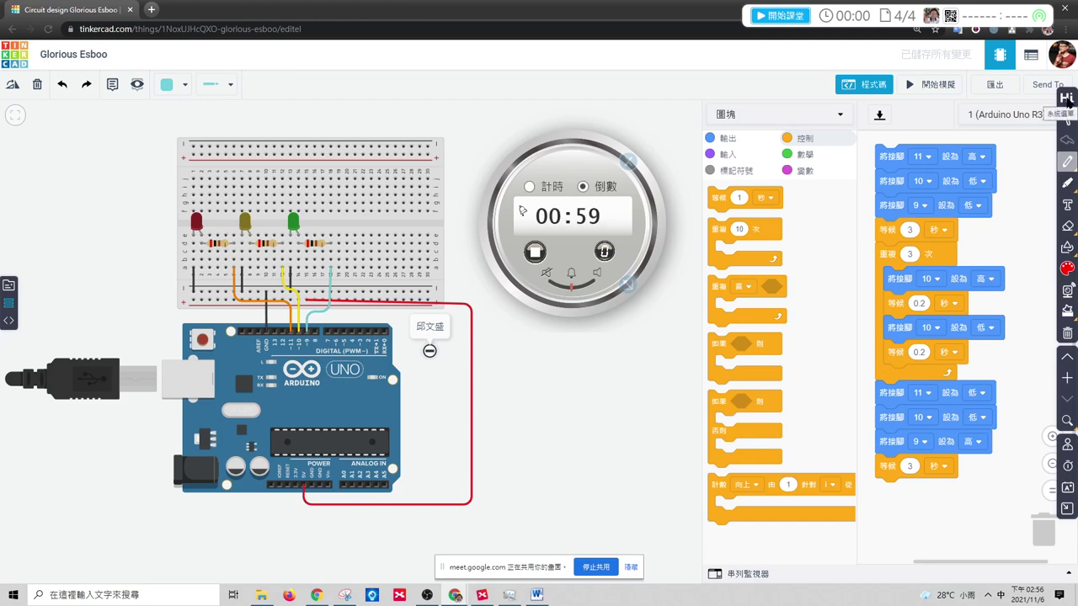
{"action": "left_click", "coordinate": [10, 286]}
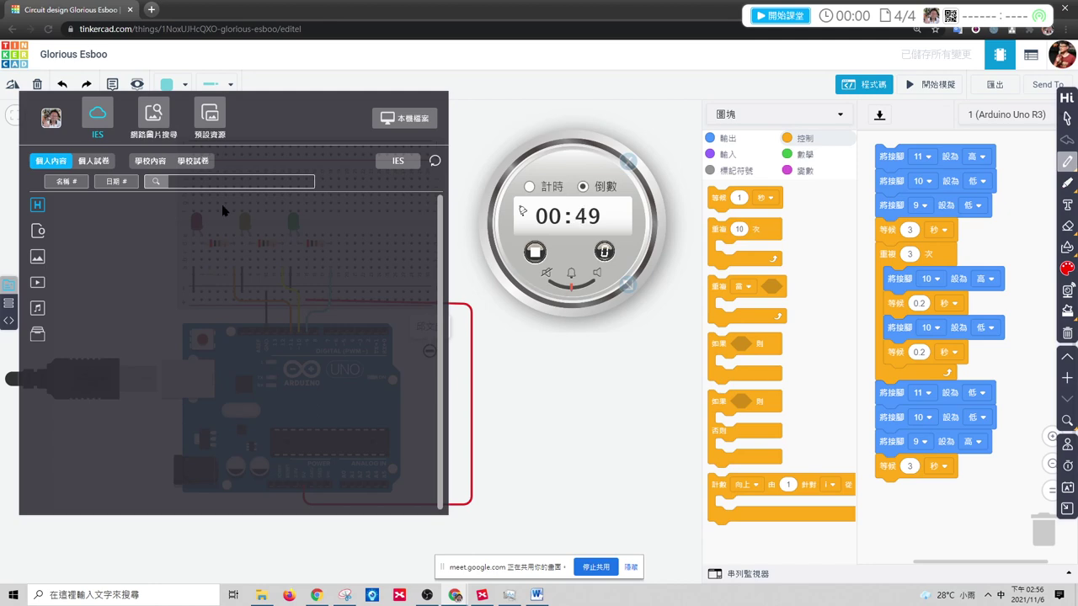
{"action": "left_click", "coordinate": [9, 287]}
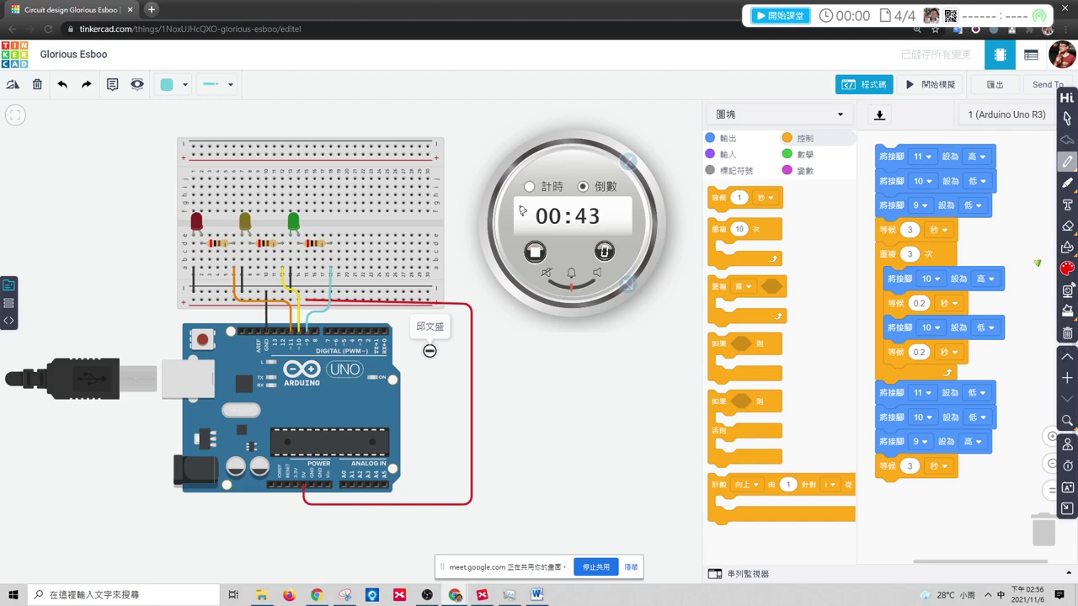
- Try HiTeach's spotlight tool over the circuit window and exit it
{"action": "left_click", "coordinate": [1067, 313]}
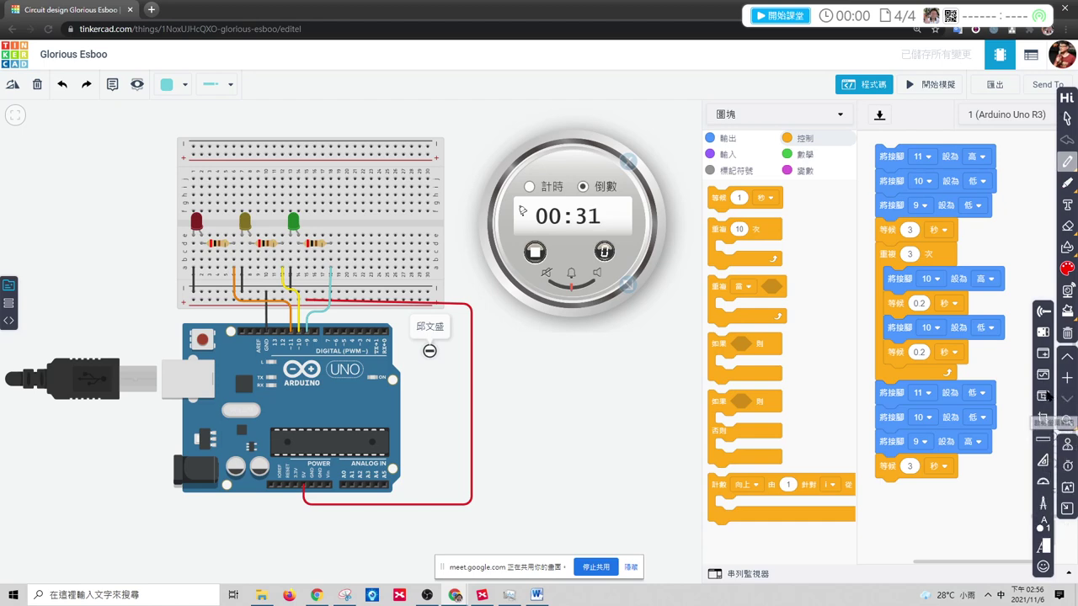
{"action": "left_click", "coordinate": [1043, 335]}
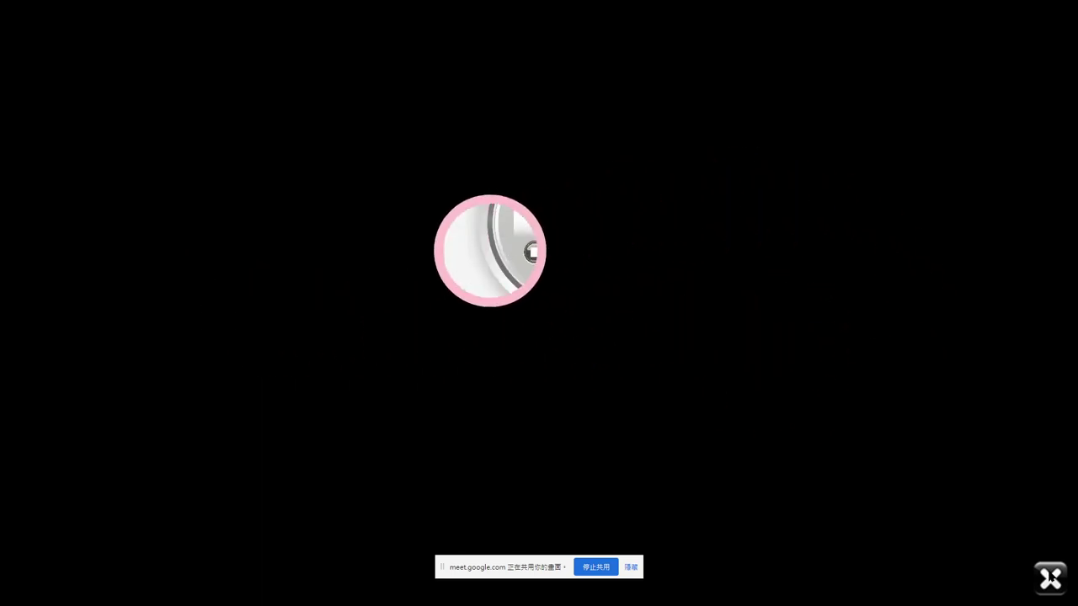
{"action": "key", "text": "Escape"}
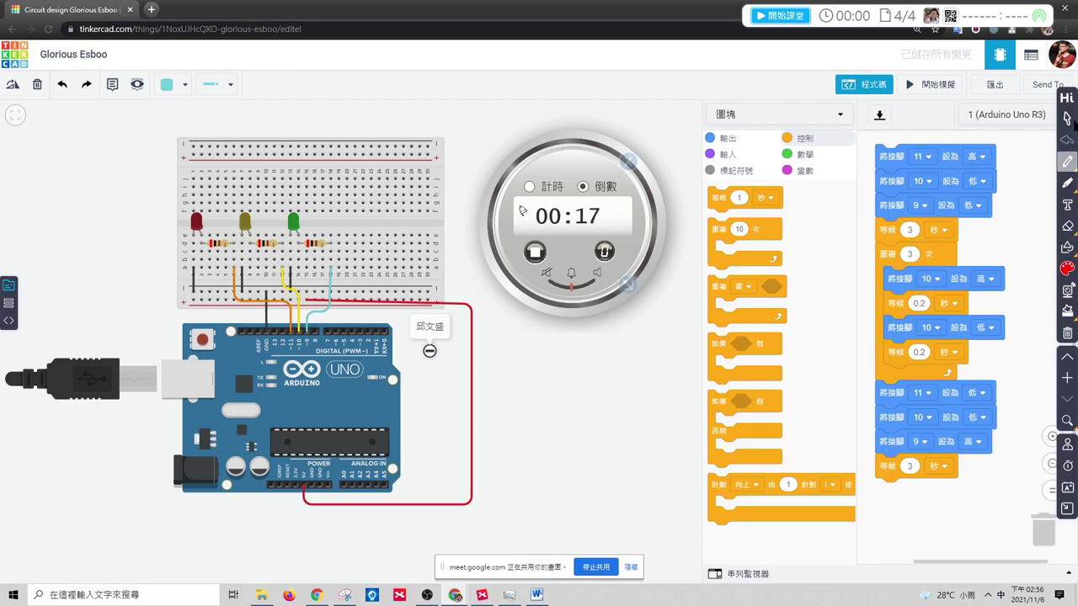
- Try a freehand highlighter stroke and a red pen mark over the workplane, and return to the pointer
{"action": "left_click", "coordinate": [1067, 183]}
{"action": "mouse_move", "coordinate": [659, 273]}
{"action": "left_mouse_down"}
{"action": "mouse_move", "coordinate": [674, 298]}
{"action": "mouse_move", "coordinate": [594, 337]}
{"action": "mouse_move", "coordinate": [404, 293]}
{"action": "mouse_move", "coordinate": [426, 154]}
{"action": "mouse_move", "coordinate": [639, 187]}
{"action": "mouse_move", "coordinate": [384, 265]}
{"action": "mouse_move", "coordinate": [431, 394]}
{"action": "mouse_move", "coordinate": [569, 371]}
{"action": "left_mouse_up"}
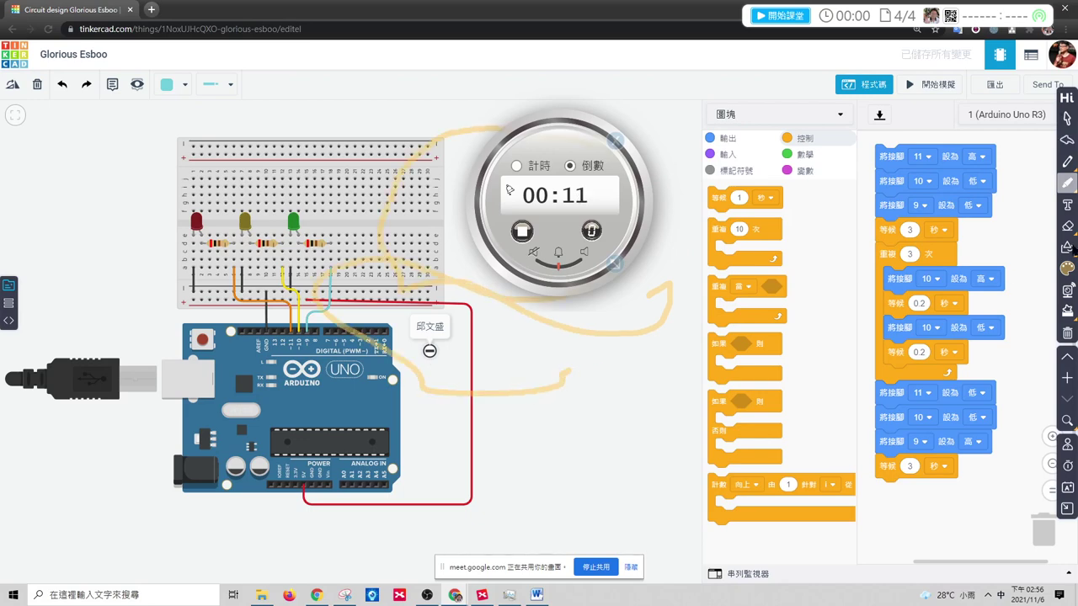
{"action": "left_click", "coordinate": [1066, 162]}
{"action": "left_click_drag", "start_coordinate": [648, 374], "coordinate": [590, 377]}
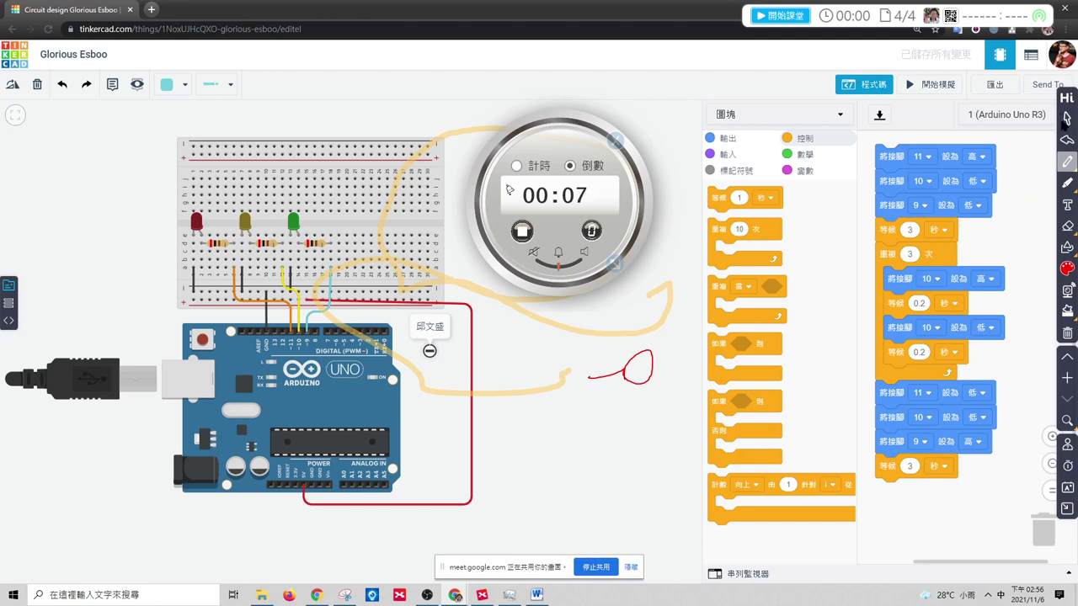
{"action": "left_click", "coordinate": [1066, 119]}
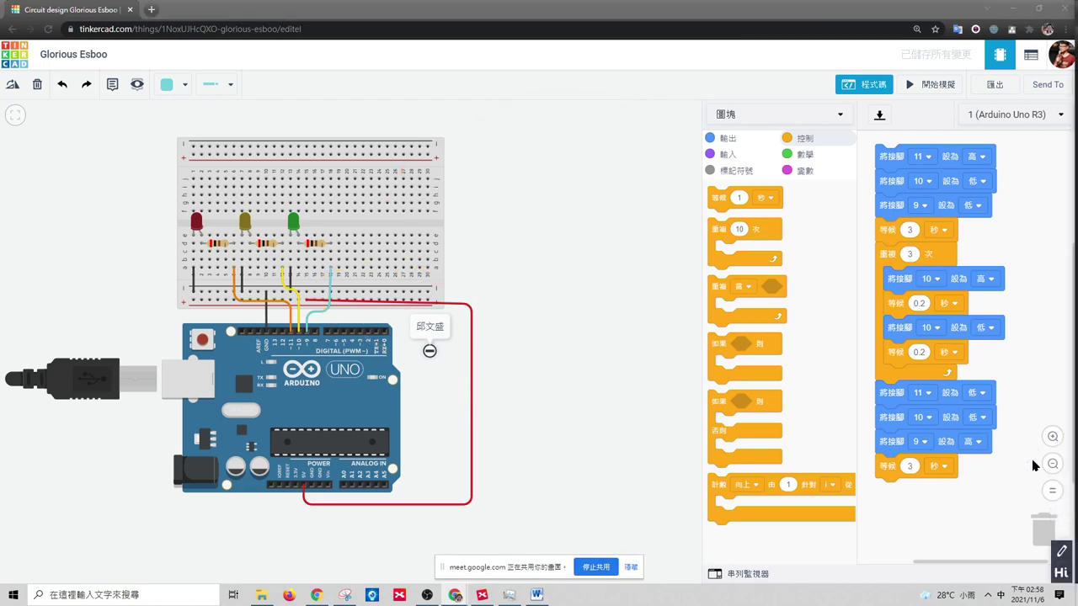
- Close the code editor and place an LED RGB from the basic components on the workplane beside the breadboard
{"action": "left_click", "coordinate": [694, 25]}
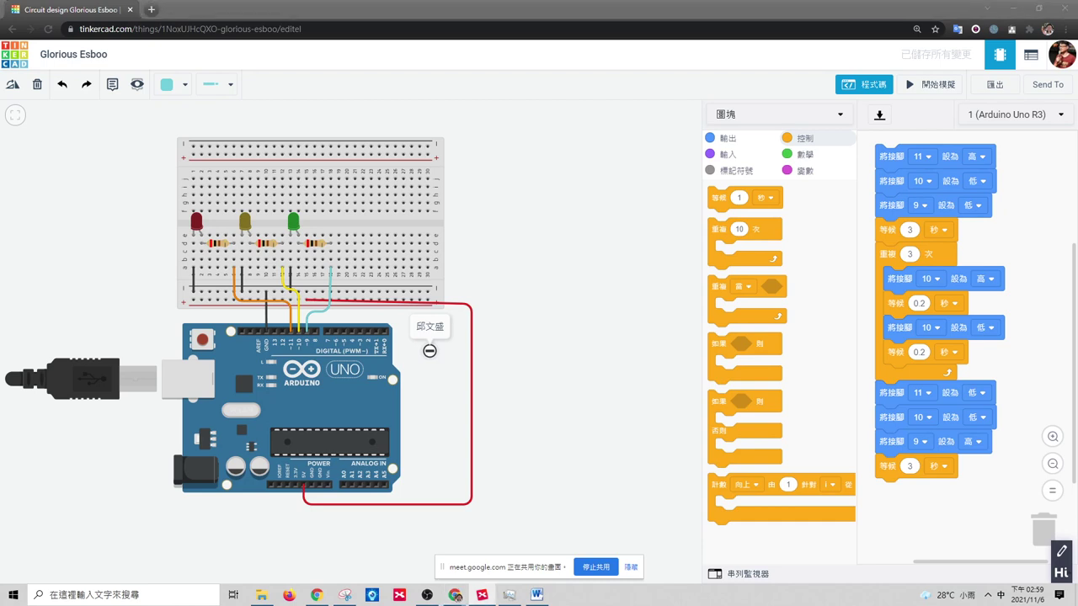
{"action": "left_click", "coordinate": [795, 28]}
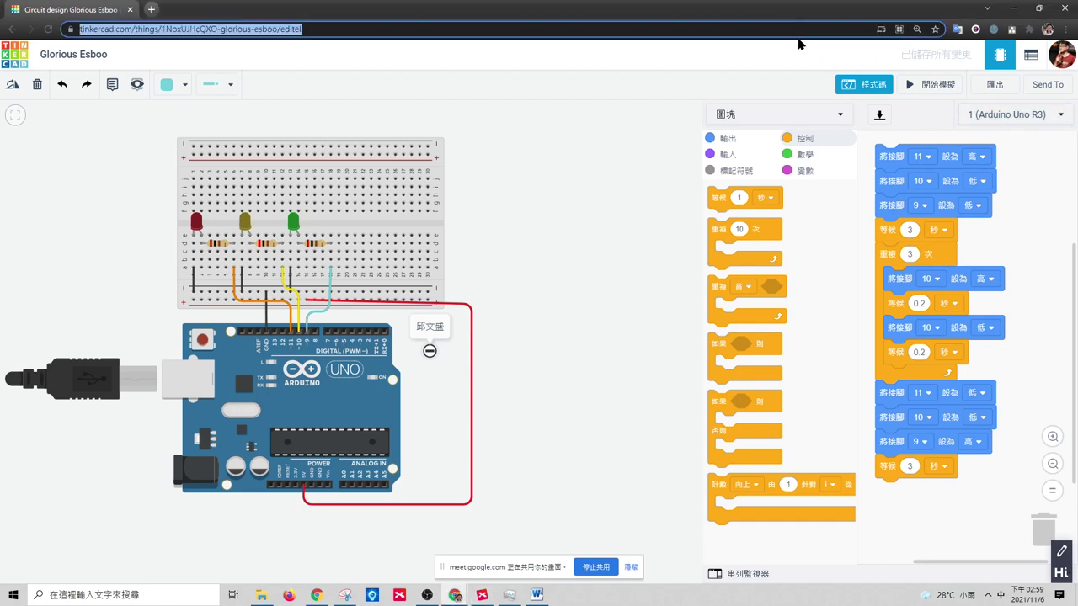
{"action": "left_click", "coordinate": [863, 84]}
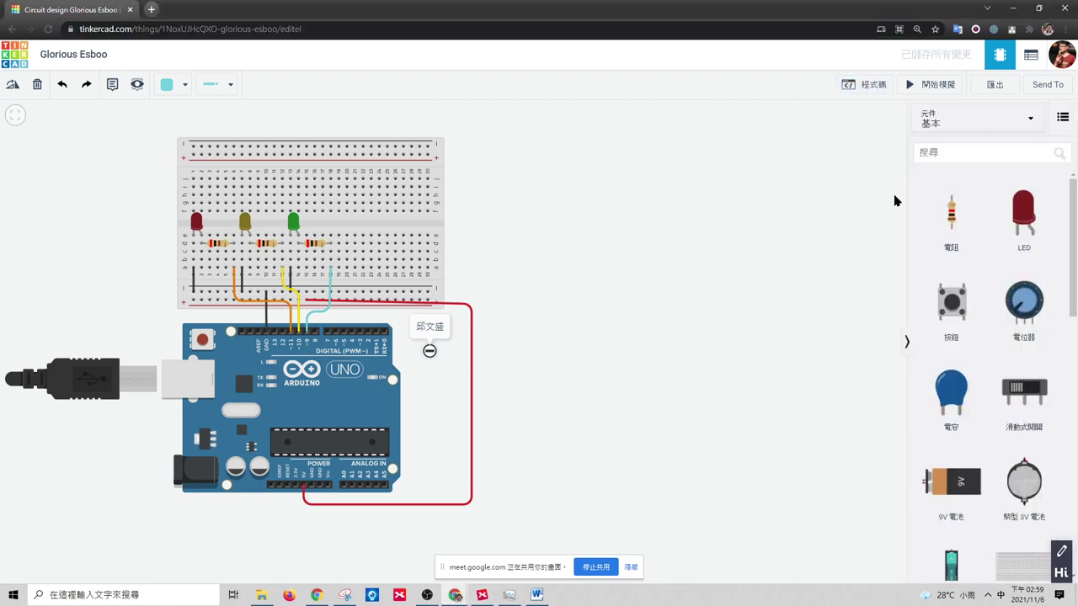
{"action": "left_click_drag", "start_coordinate": [1076, 287], "coordinate": [1076, 455]}
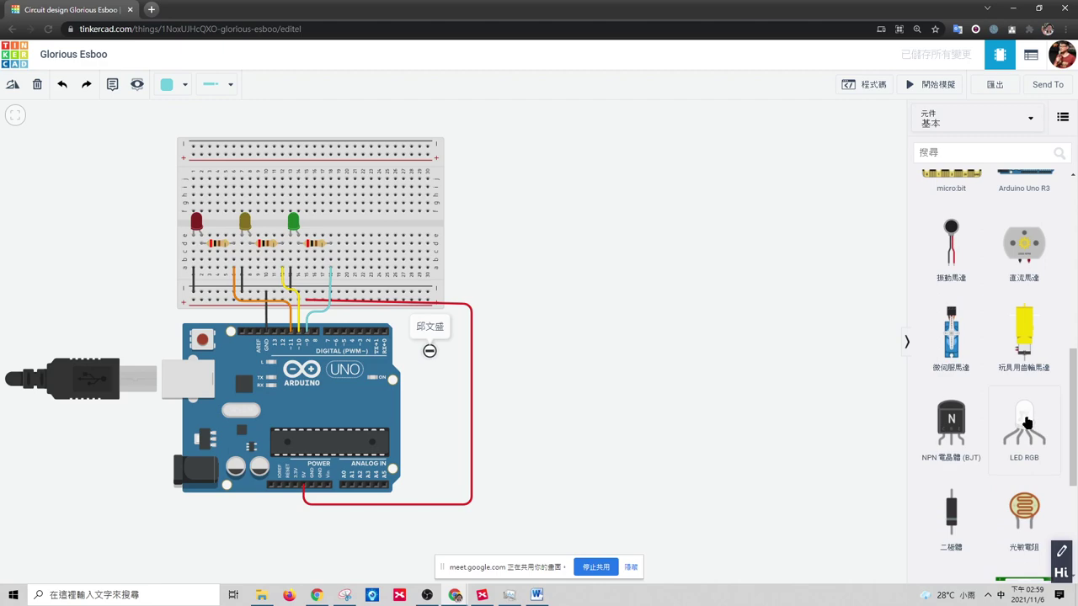
{"action": "left_click_drag", "start_coordinate": [1025, 425], "coordinate": [447, 224]}
{"action": "scroll", "coordinate": [554, 220], "scroll_direction": "up", "scroll_amount": 4}
{"action": "scroll", "coordinate": [472, 273], "scroll_direction": "down", "scroll_amount": 2}
{"action": "scroll", "coordinate": [492, 267], "scroll_direction": "down", "scroll_amount": 1}
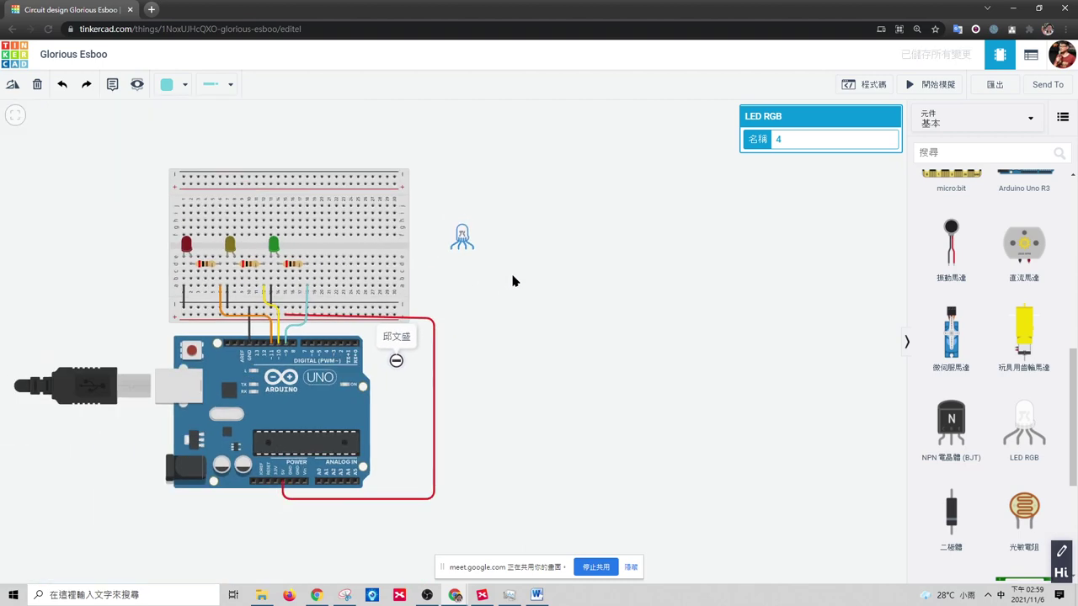
- Plug the RGB LED into the breadboard with its four legs in row e, columns 20 to 23
{"action": "left_click_drag", "start_coordinate": [438, 312], "coordinate": [724, 285]}
{"action": "scroll", "coordinate": [585, 280], "scroll_direction": "up", "scroll_amount": 3}
{"action": "scroll", "coordinate": [581, 277], "scroll_direction": "up", "scroll_amount": 1}
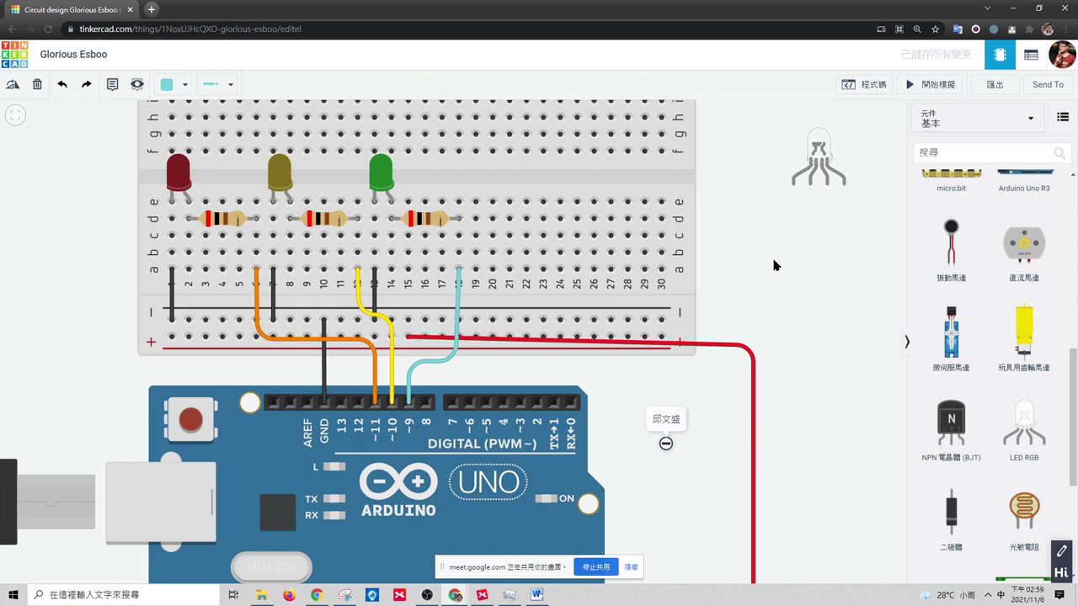
{"action": "left_click_drag", "start_coordinate": [824, 156], "coordinate": [523, 173]}
{"action": "left_click", "coordinate": [744, 239]}
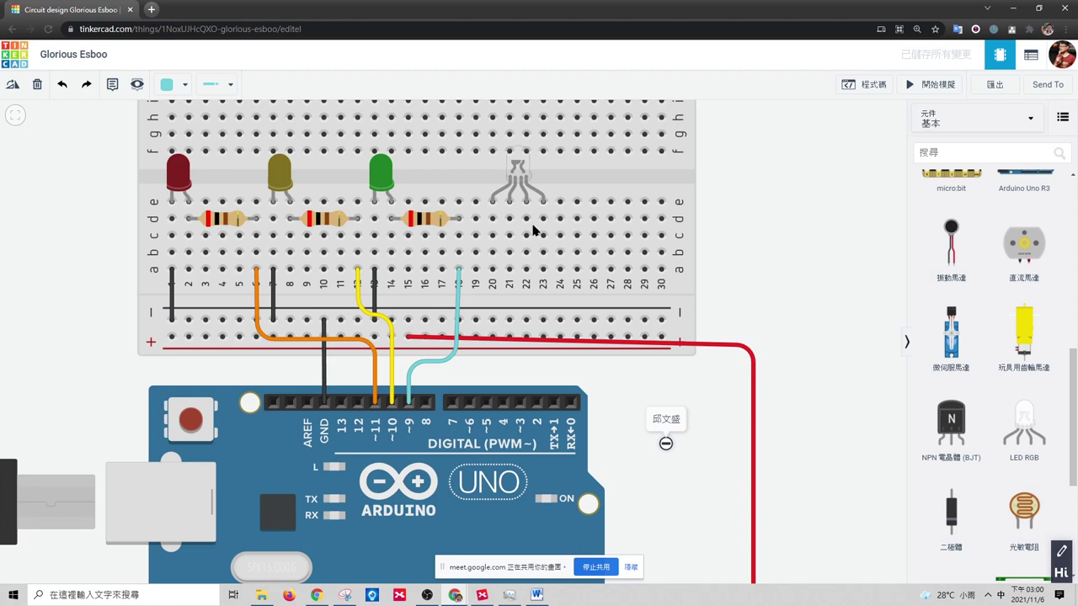
- Move the three resistors to the RGB LED, spanning columns 23–27 in row d, 22–26 in row c and 16–20 in row d
{"action": "scroll", "coordinate": [558, 221], "scroll_direction": "down", "scroll_amount": 1}
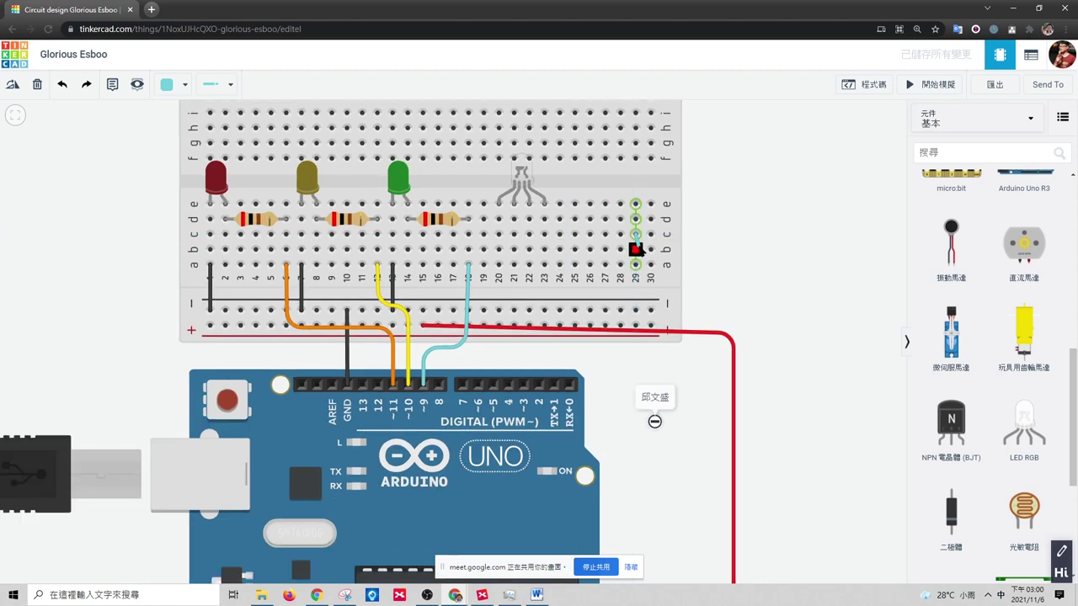
{"action": "left_click_drag", "start_coordinate": [737, 218], "coordinate": [739, 272]}
{"action": "left_click", "coordinate": [459, 270]}
{"action": "left_click_drag", "start_coordinate": [460, 273], "coordinate": [595, 273]}
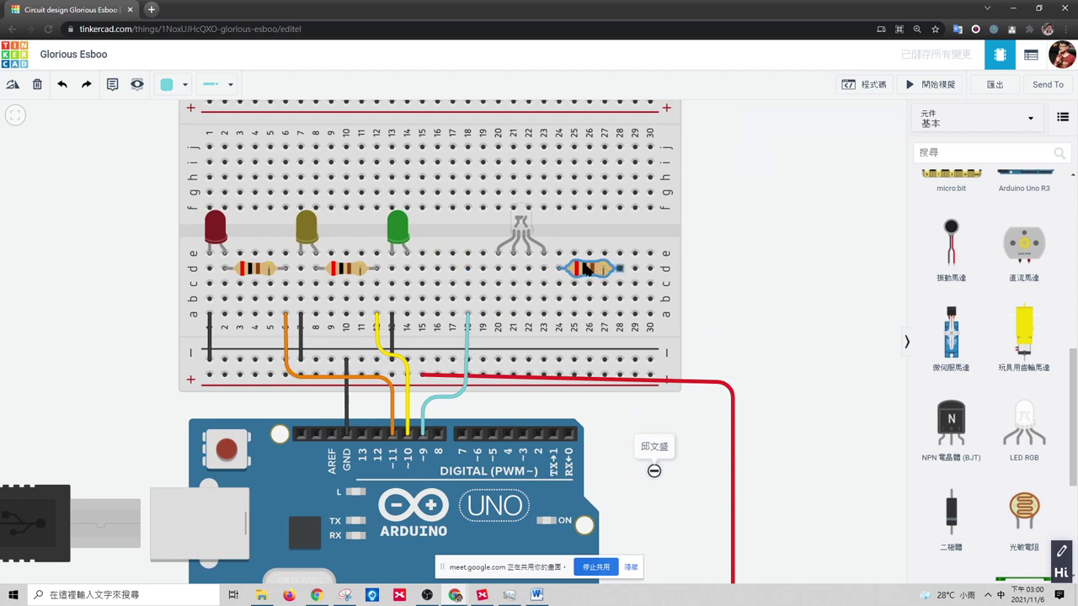
{"action": "left_click", "coordinate": [358, 269]}
{"action": "left_click_drag", "start_coordinate": [358, 274], "coordinate": [564, 292]}
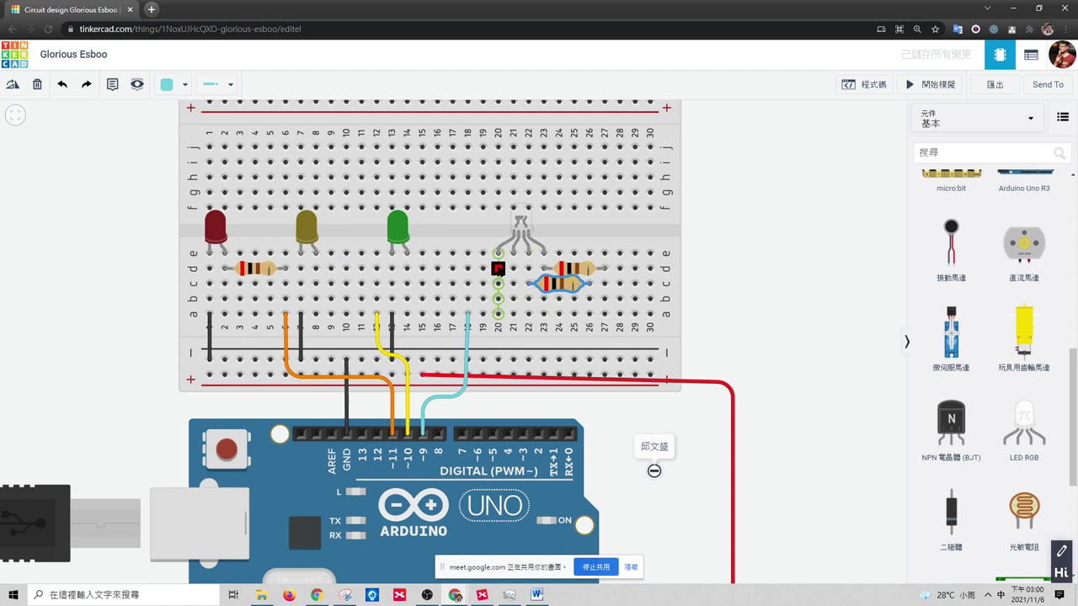
{"action": "left_click", "coordinate": [291, 271]}
{"action": "left_click_drag", "start_coordinate": [293, 274], "coordinate": [503, 274]}
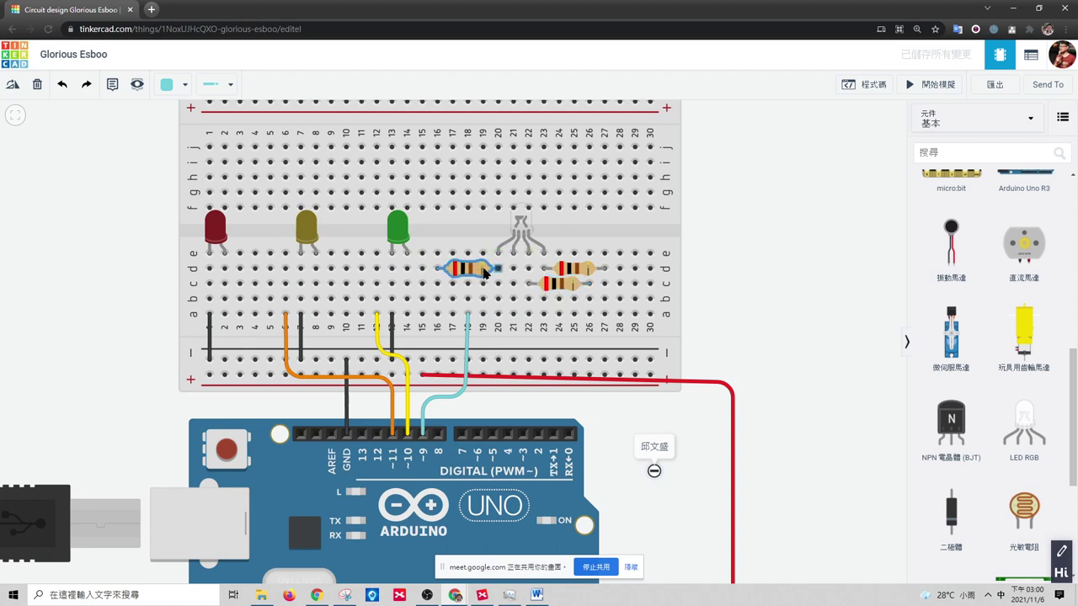
- Delete the green, yellow and red LEDs from the breadboard
{"action": "left_click", "coordinate": [404, 231]}
{"action": "key", "text": "Delete"}
{"action": "left_click", "coordinate": [306, 227]}
{"action": "key", "text": "Delete"}
{"action": "left_click", "coordinate": [216, 228]}
{"action": "key", "text": "Delete"}
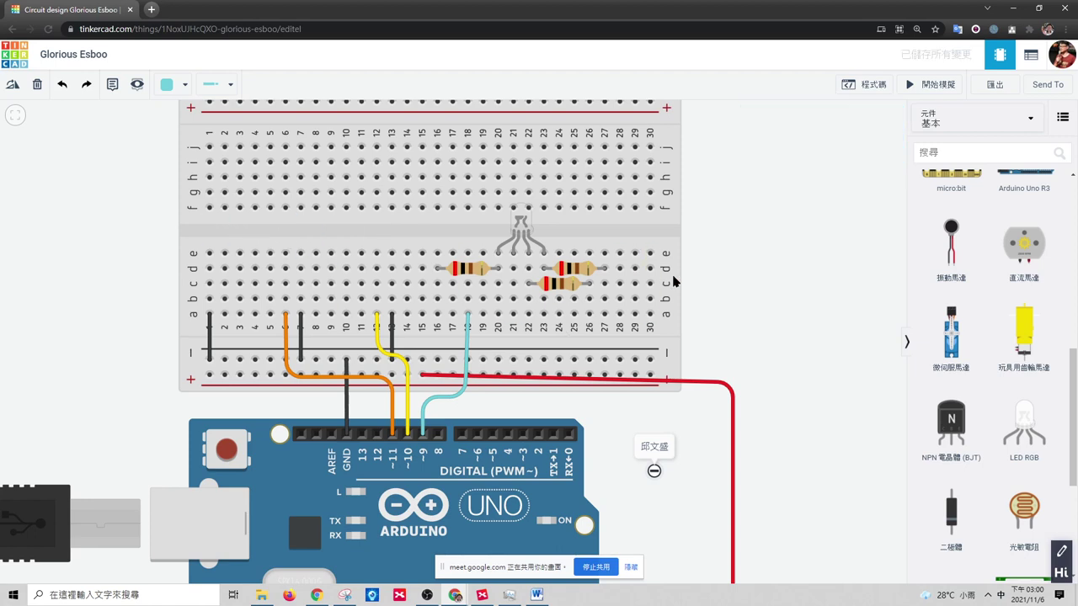
- Reconnect the breadboard ends of the turquoise, yellow and orange wires to row a, columns 27, 26 and 16
{"action": "left_click", "coordinate": [467, 324]}
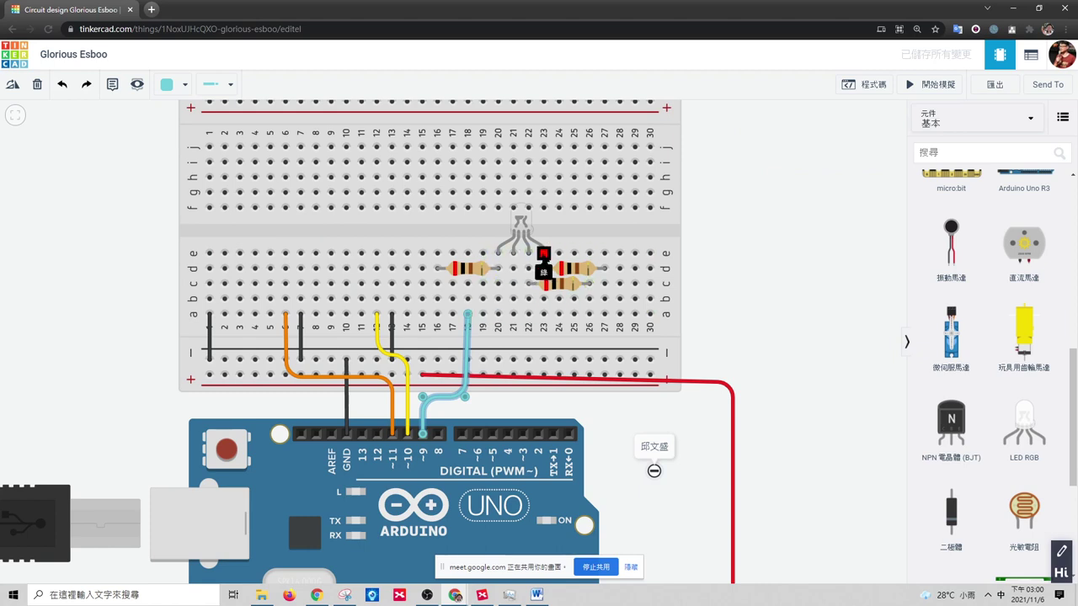
{"action": "left_click_drag", "start_coordinate": [467, 316], "coordinate": [604, 315]}
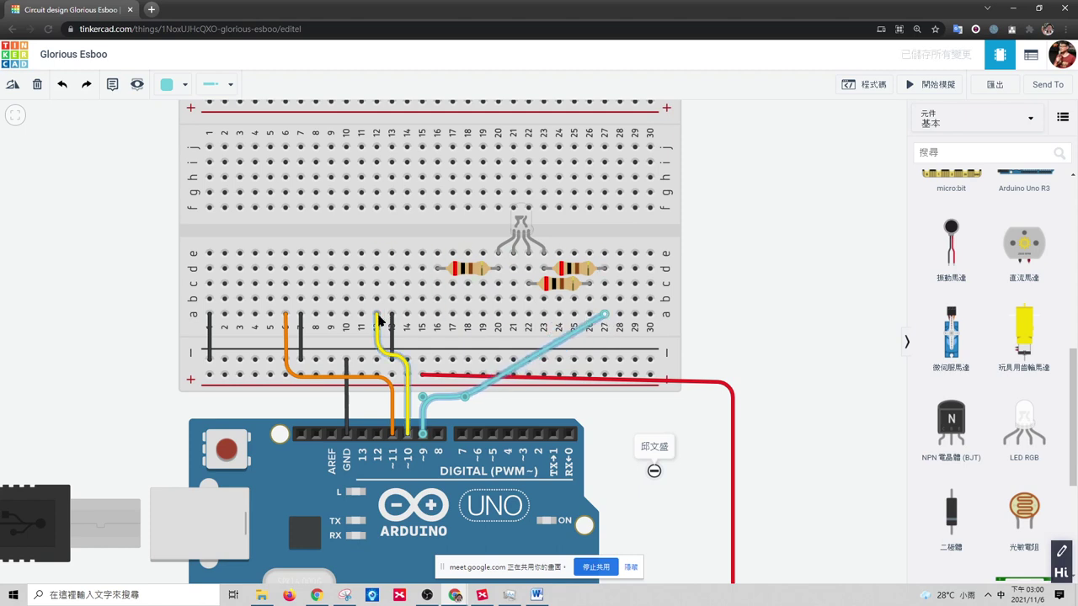
{"action": "left_click_drag", "start_coordinate": [378, 319], "coordinate": [589, 314]}
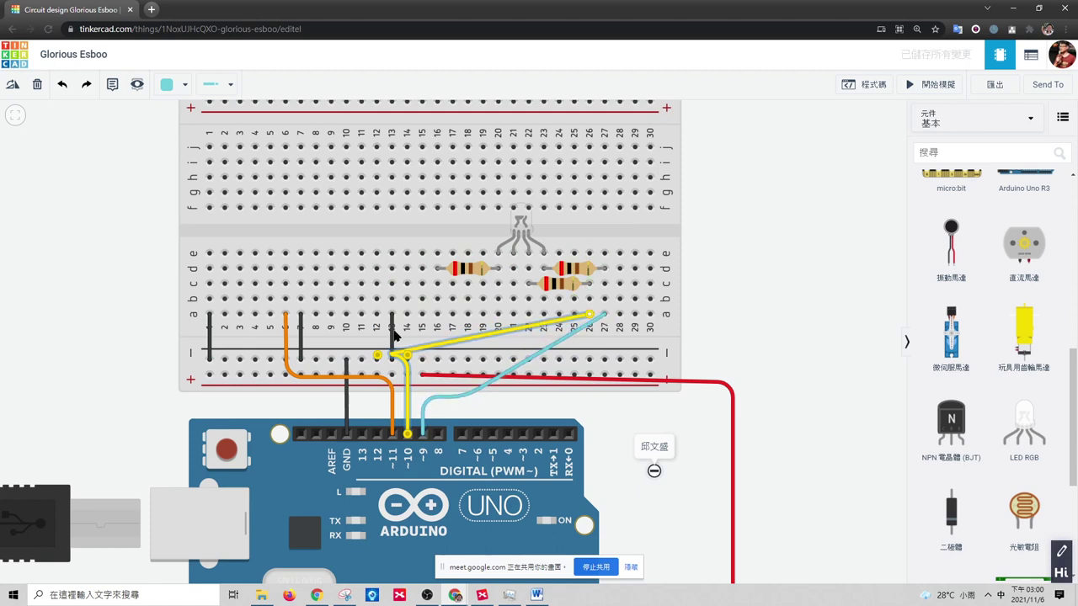
{"action": "left_click", "coordinate": [286, 319]}
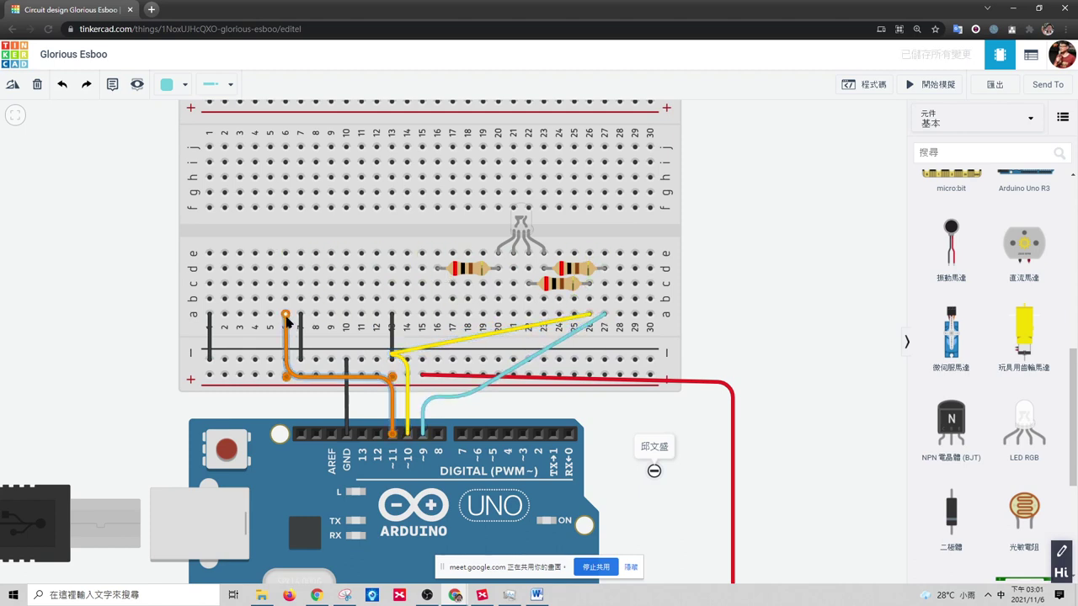
{"action": "left_click_drag", "start_coordinate": [287, 319], "coordinate": [437, 315]}
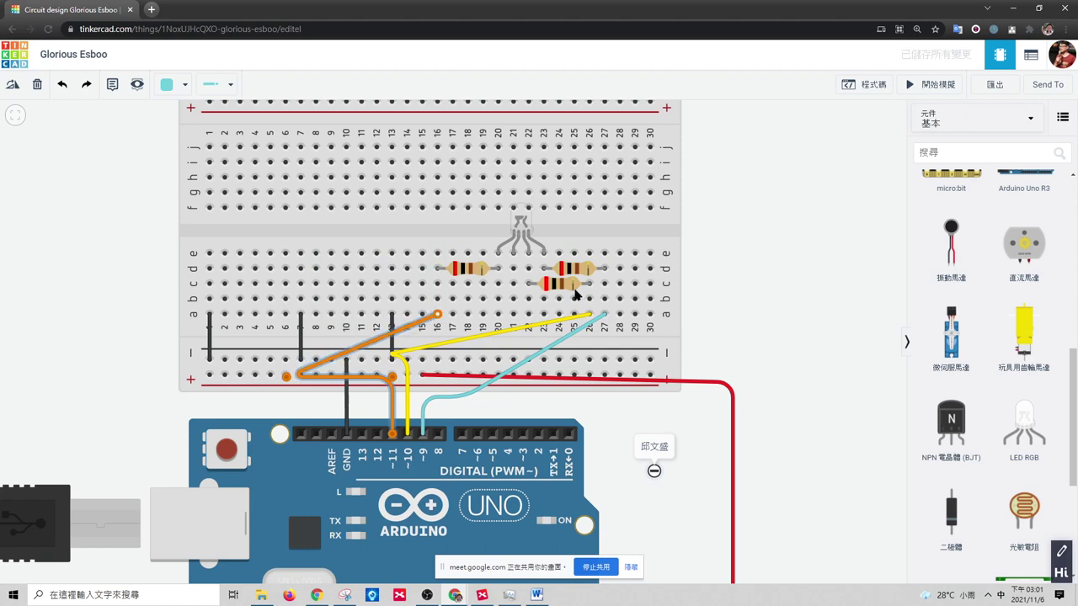
- Wire row a, column 21 to the breadboard's negative rail and colour the wire black
{"action": "left_click", "coordinate": [513, 314]}
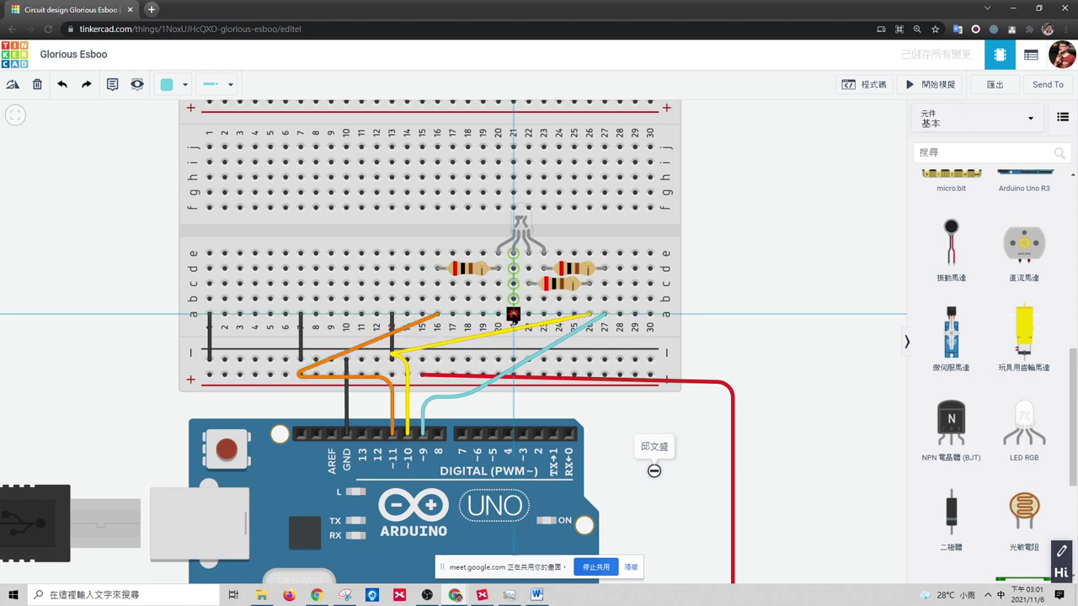
{"action": "left_click", "coordinate": [513, 359]}
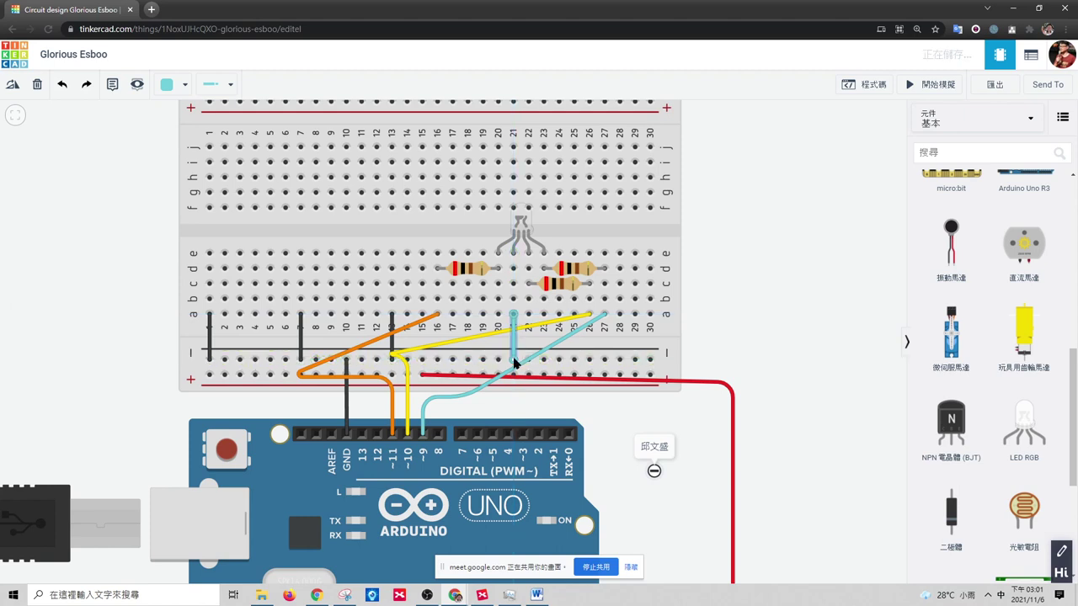
{"action": "left_click", "coordinate": [167, 84]}
{"action": "left_click", "coordinate": [187, 126]}
{"action": "left_click", "coordinate": [712, 277]}
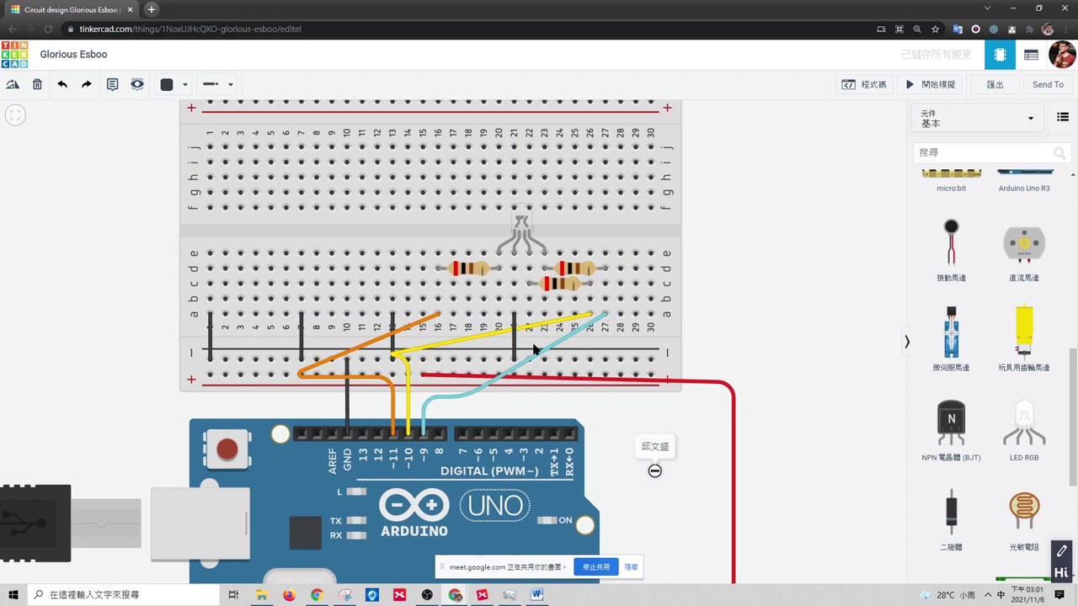
- Delete the leftover black ground wires of the removed LEDs
{"action": "left_click", "coordinate": [394, 347]}
{"action": "left_click_drag", "start_coordinate": [394, 346], "coordinate": [303, 341]}
{"action": "key", "text": "Delete"}
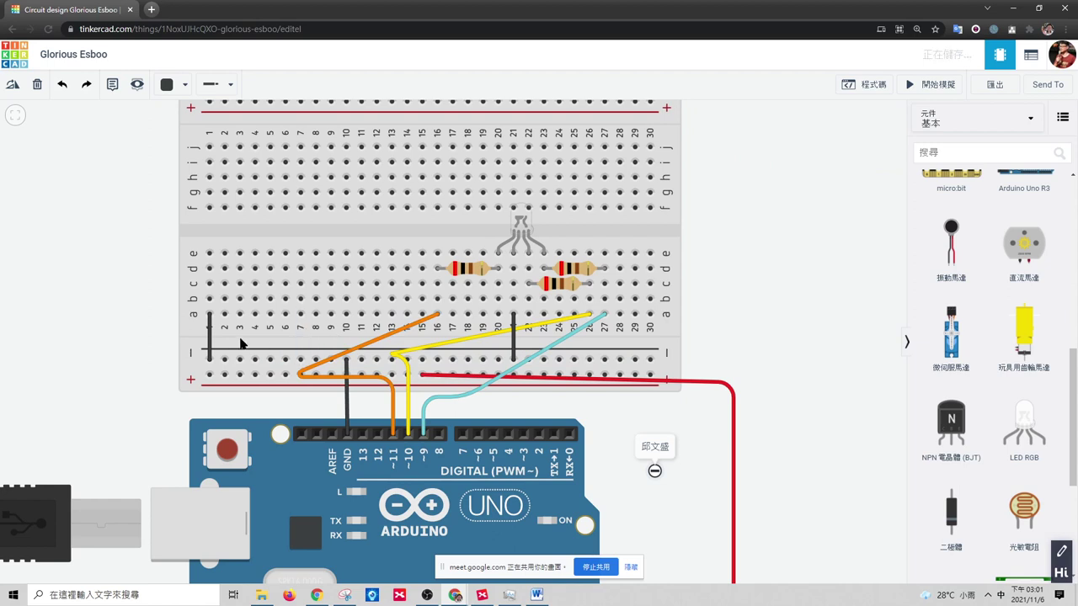
- Straighten the orange, yellow and turquoise wires between the Arduino and the breadboard by removing their bend points
{"action": "left_click_drag", "start_coordinate": [305, 380], "coordinate": [287, 380]}
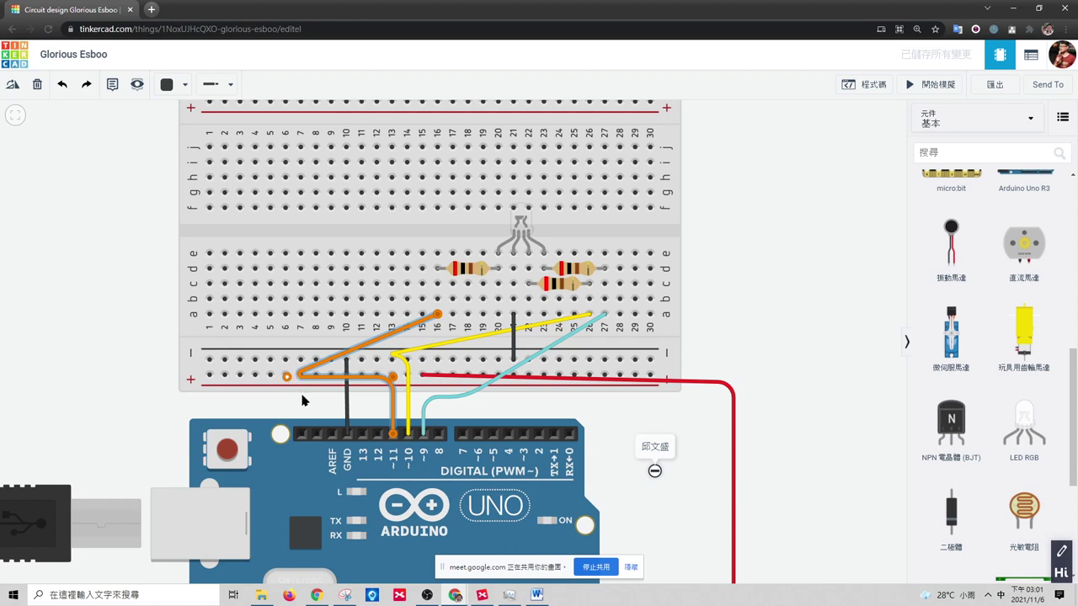
{"action": "left_click_drag", "start_coordinate": [292, 380], "coordinate": [393, 378]}
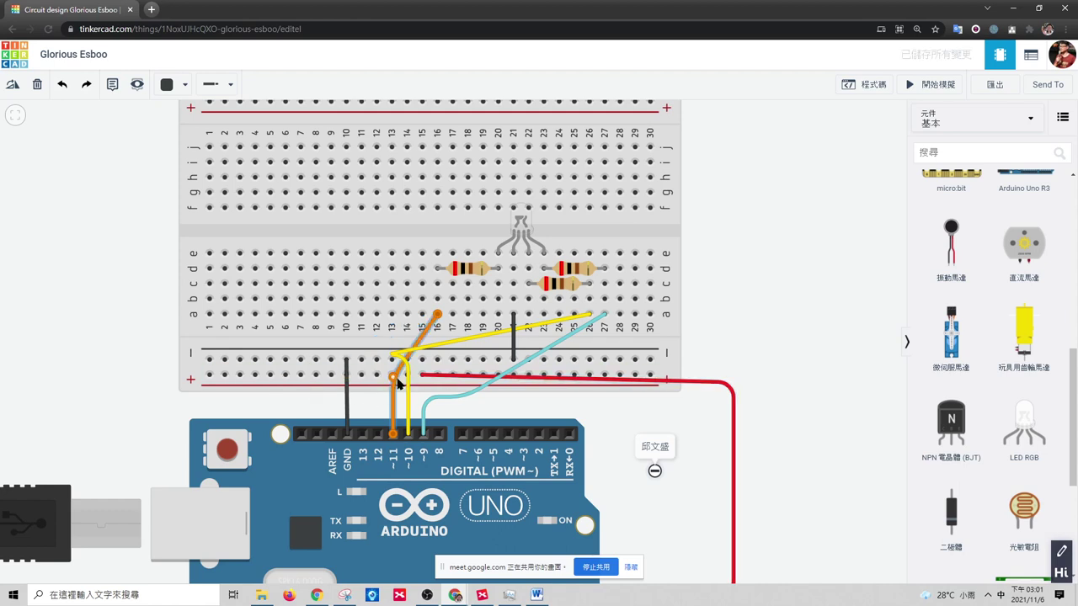
{"action": "left_click_drag", "start_coordinate": [399, 386], "coordinate": [536, 357]}
{"action": "left_click_drag", "start_coordinate": [430, 398], "coordinate": [423, 396]}
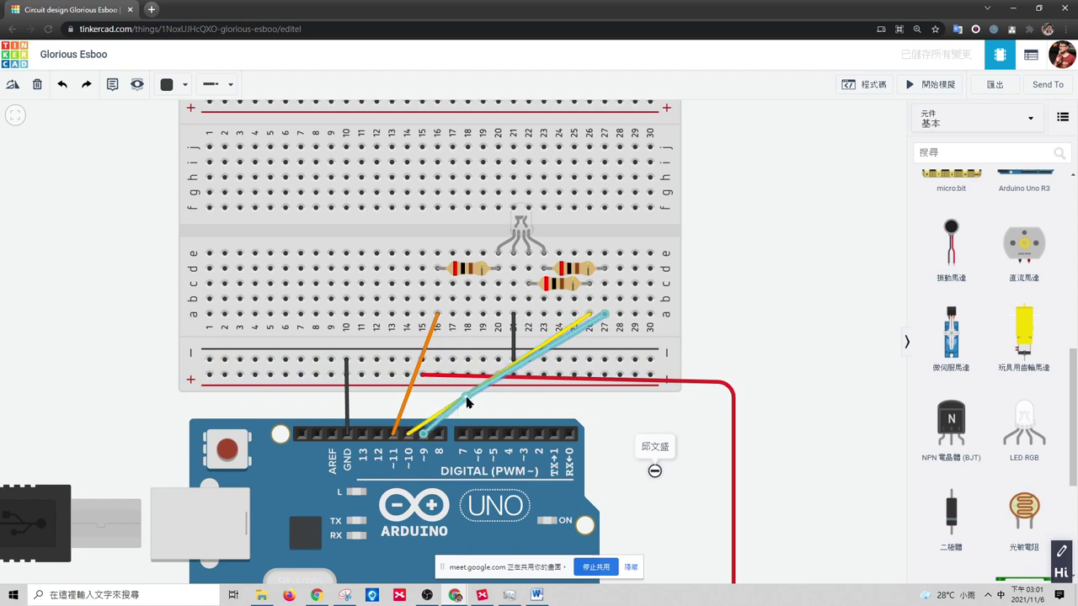
{"action": "double_click", "coordinate": [468, 402]}
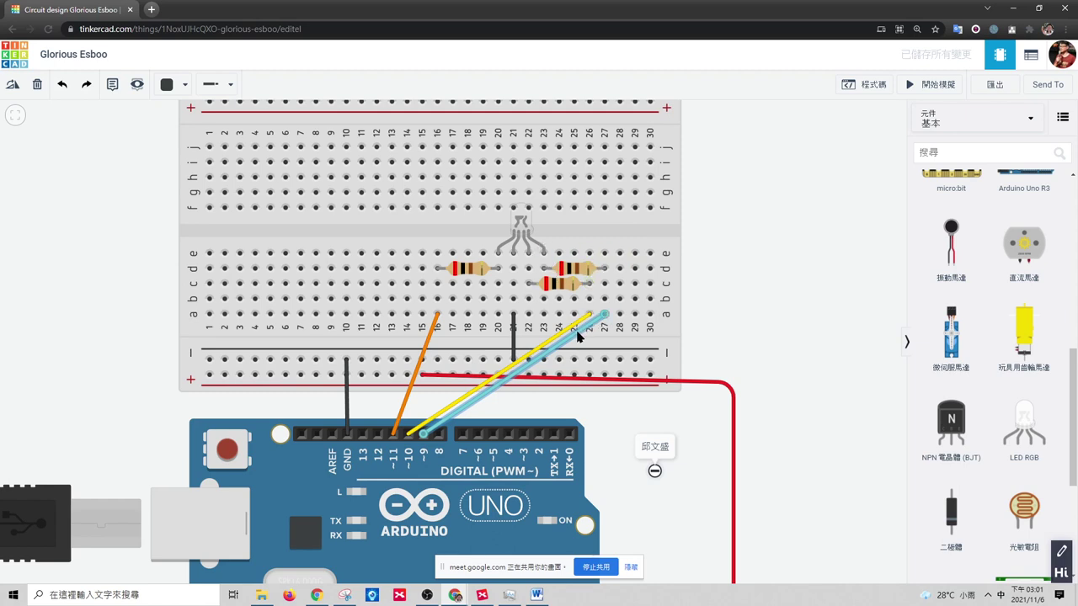
- Recolour the wires by LED channel: green on pin 9, blue on pin 10 and red on pin 11
{"action": "left_click", "coordinate": [168, 87]}
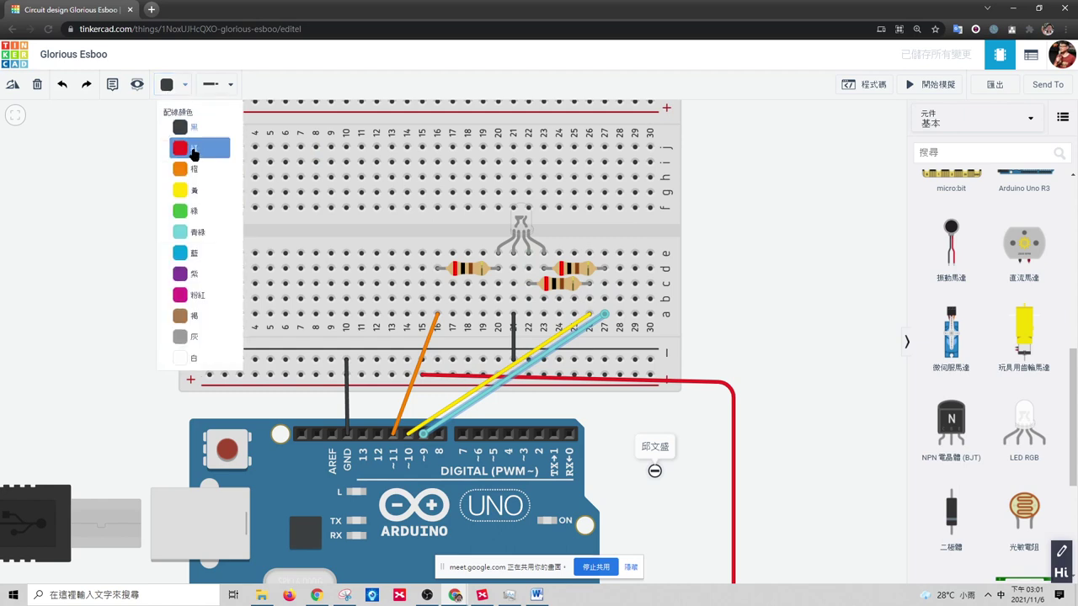
{"action": "left_click", "coordinate": [191, 218]}
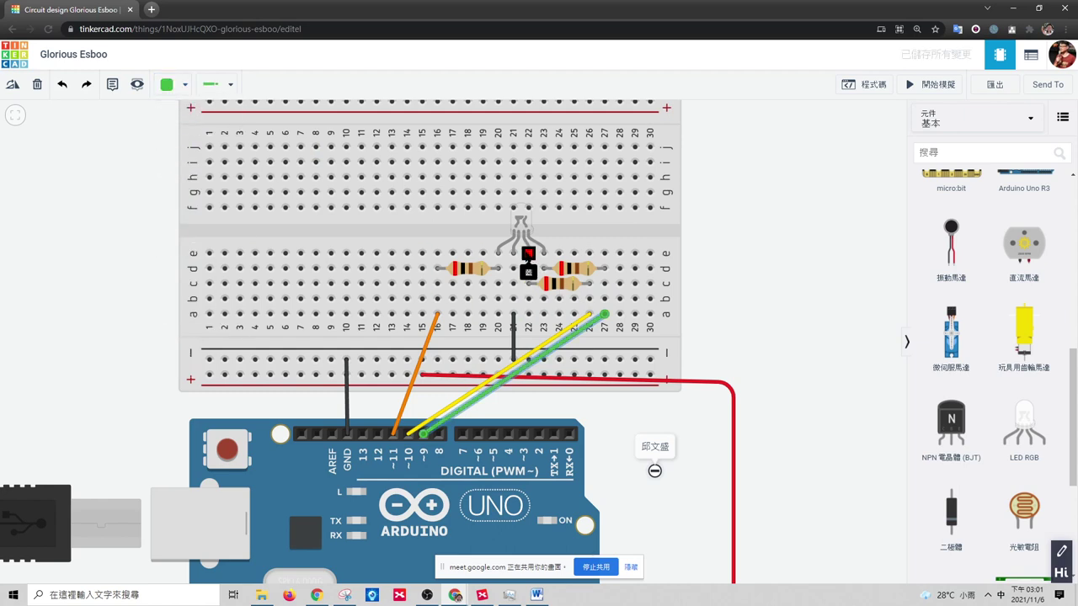
{"action": "left_click", "coordinate": [577, 324]}
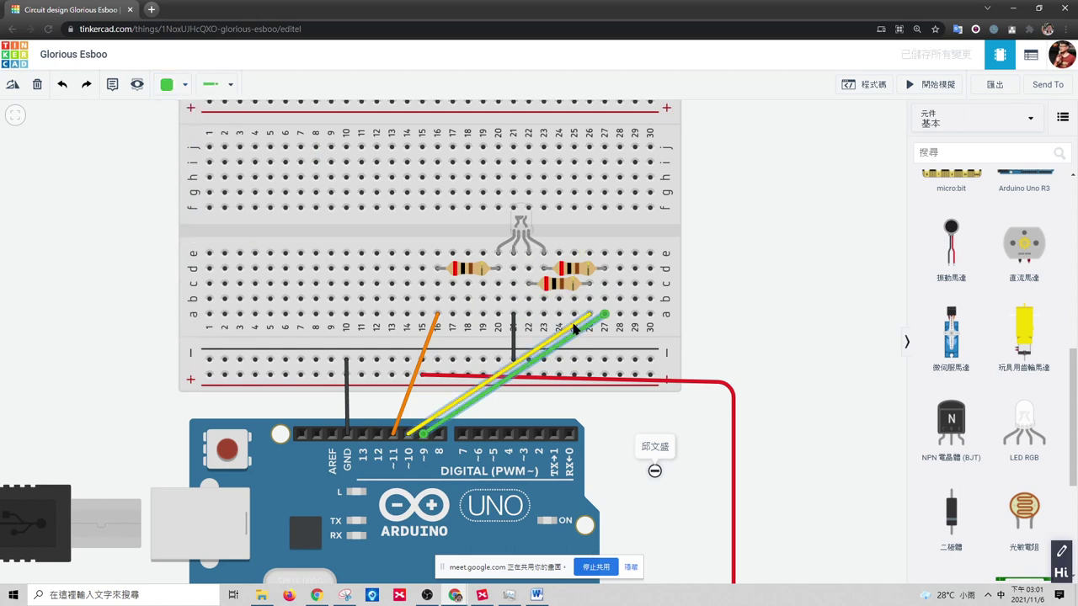
{"action": "left_click", "coordinate": [168, 85]}
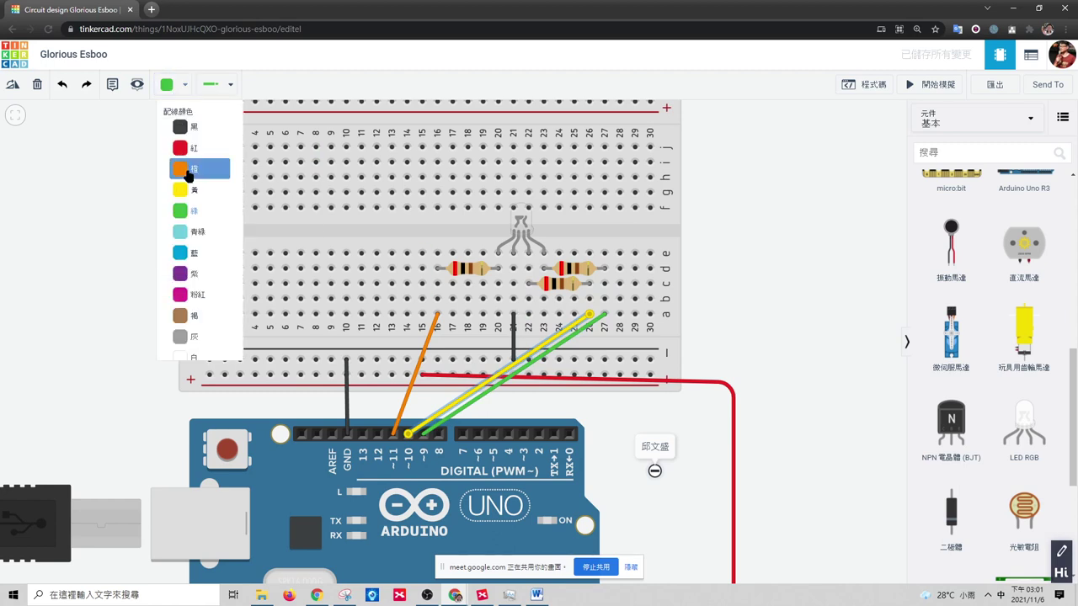
{"action": "left_click", "coordinate": [189, 255]}
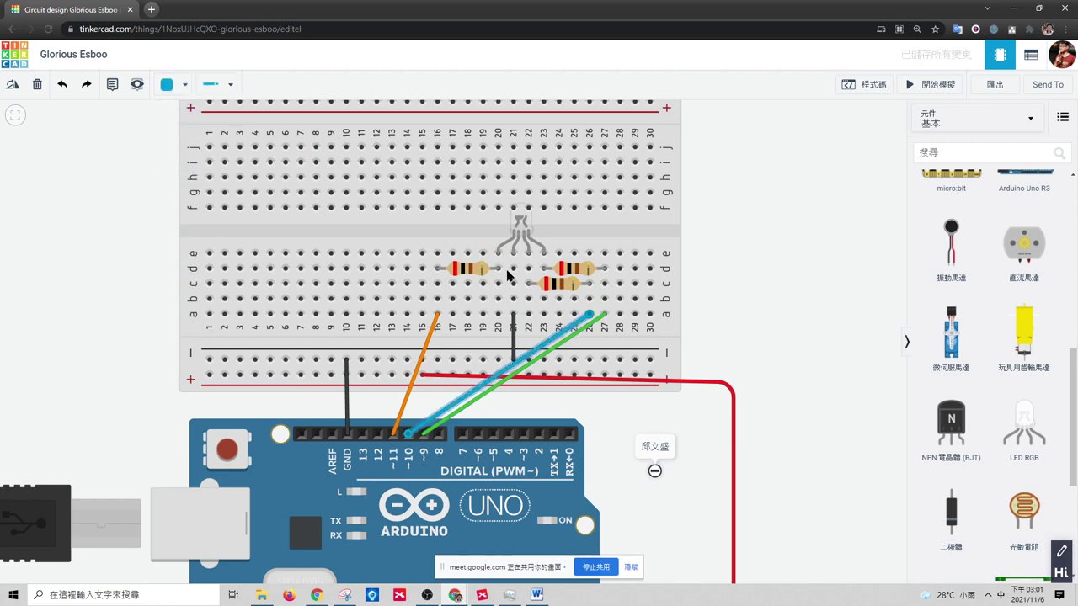
{"action": "left_click", "coordinate": [431, 338]}
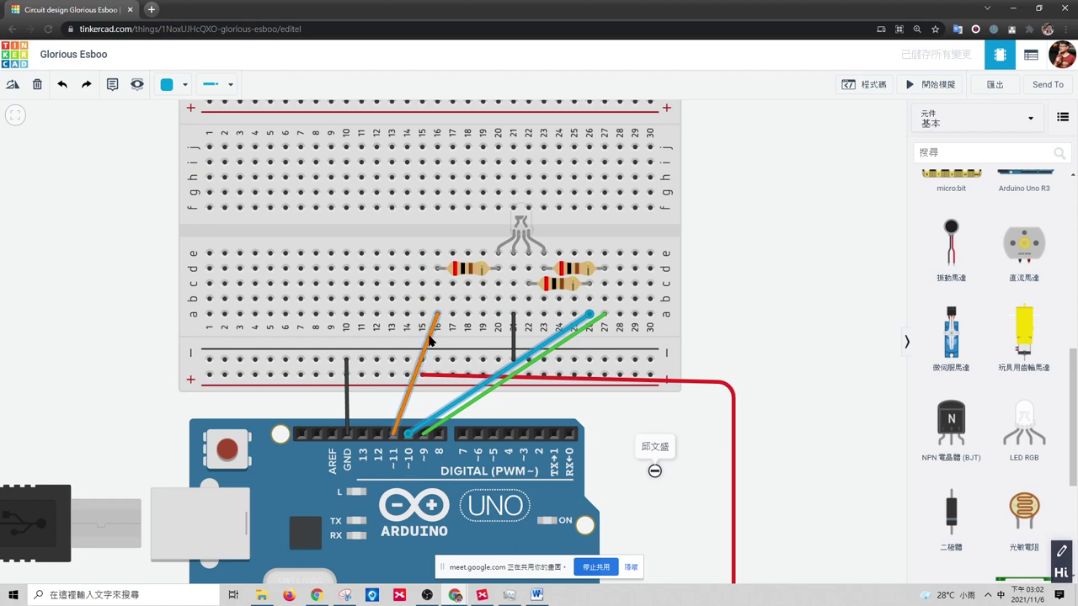
{"action": "left_click", "coordinate": [169, 85]}
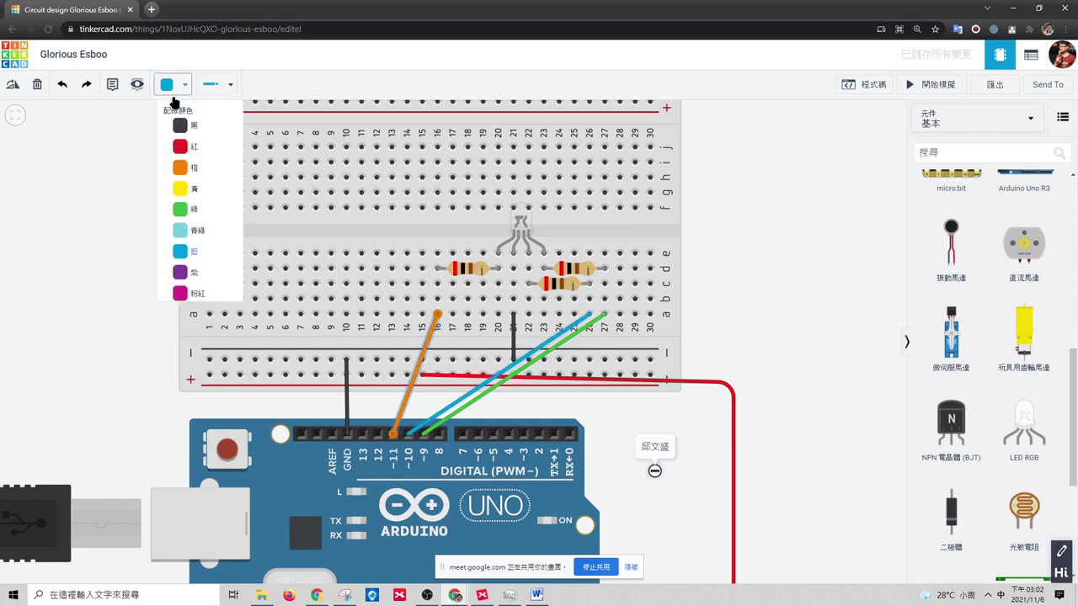
{"action": "left_click", "coordinate": [181, 145]}
{"action": "left_click", "coordinate": [731, 278]}
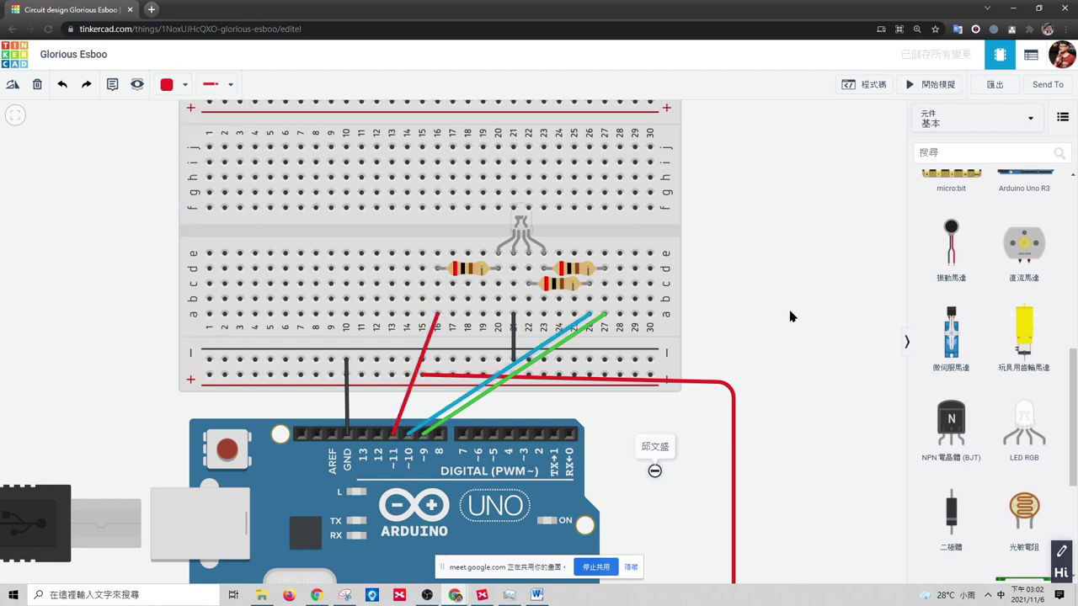
- Delete the long red power wire attached to the breadboard's positive rail
{"action": "left_click", "coordinate": [710, 385]}
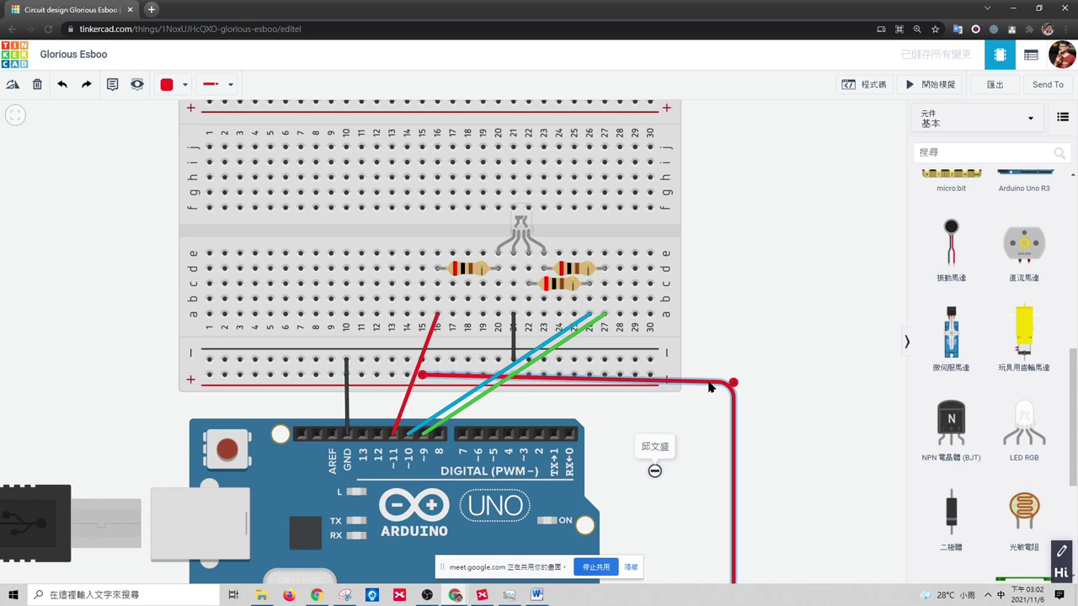
{"action": "key", "text": "Delete"}
{"action": "left_click_drag", "start_coordinate": [771, 406], "coordinate": [740, 361]}
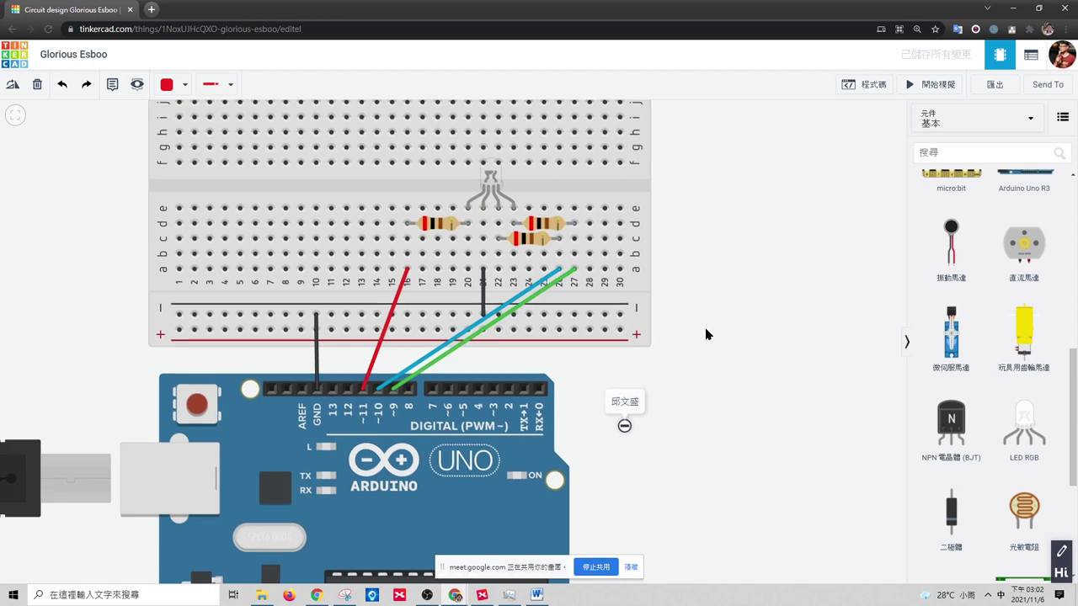
{"action": "left_click_drag", "start_coordinate": [705, 334], "coordinate": [696, 343]}
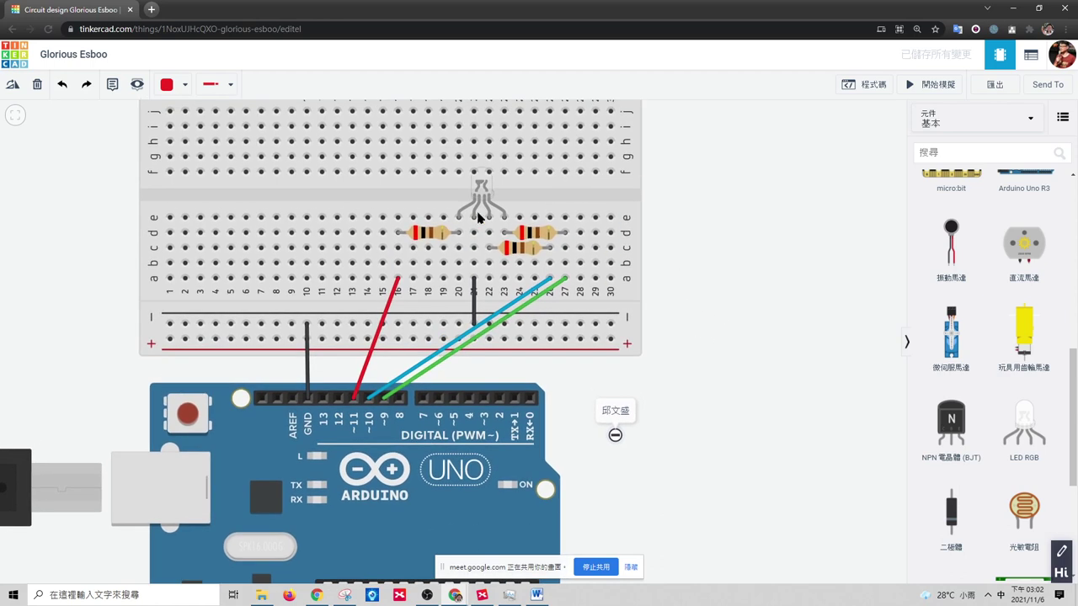
{"action": "left_click_drag", "start_coordinate": [691, 253], "coordinate": [584, 220]}
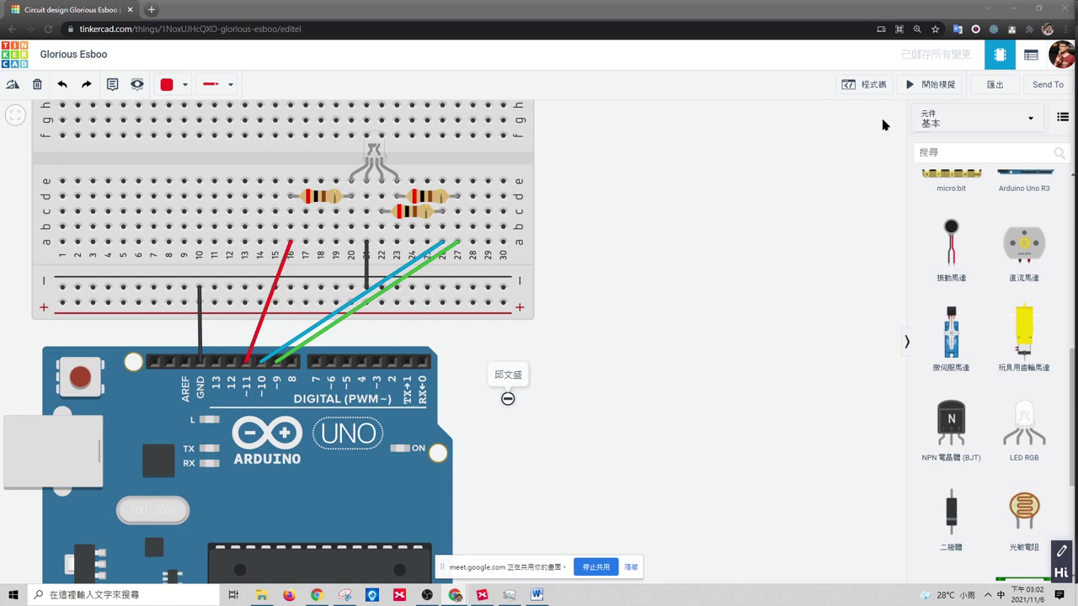
- Show the Arduino's block code editor beside the whole circuit
{"action": "left_click", "coordinate": [873, 86]}
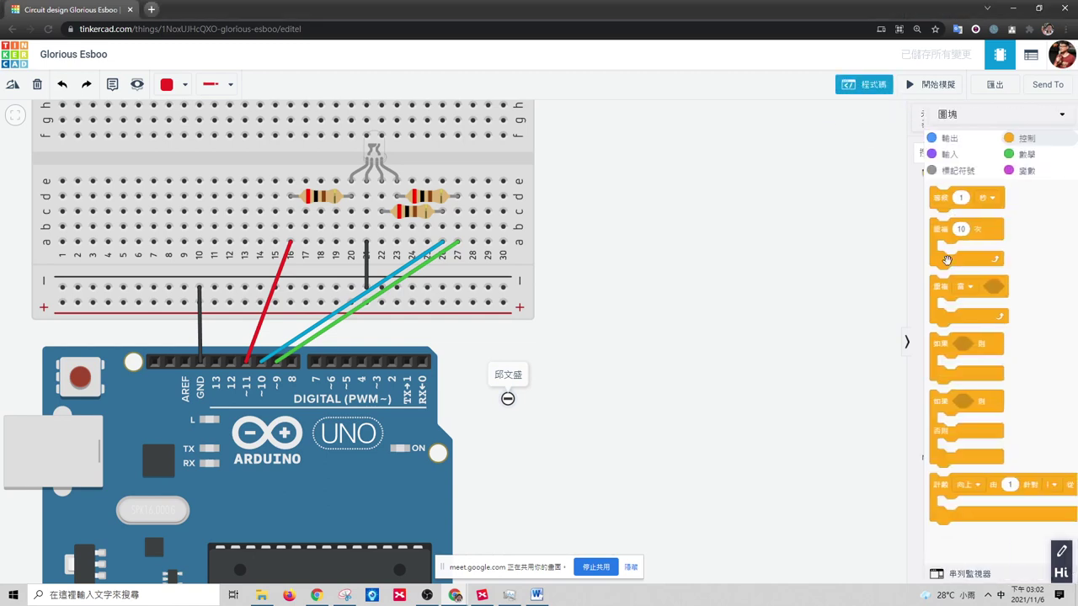
{"action": "left_click_drag", "start_coordinate": [892, 157], "coordinate": [724, 227]}
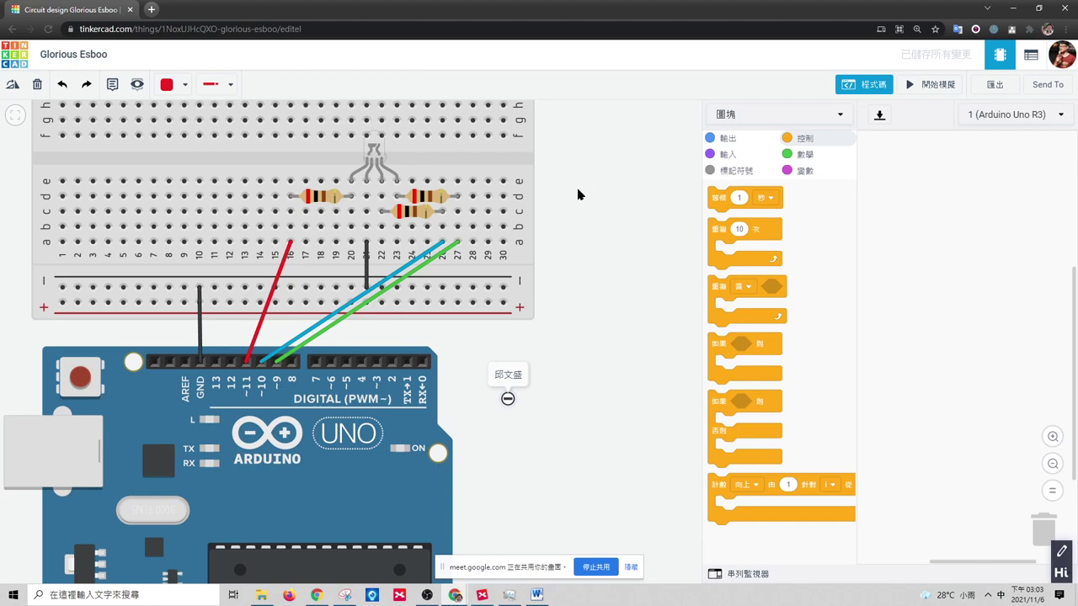
{"action": "scroll", "coordinate": [581, 189], "scroll_direction": "down", "scroll_amount": 2}
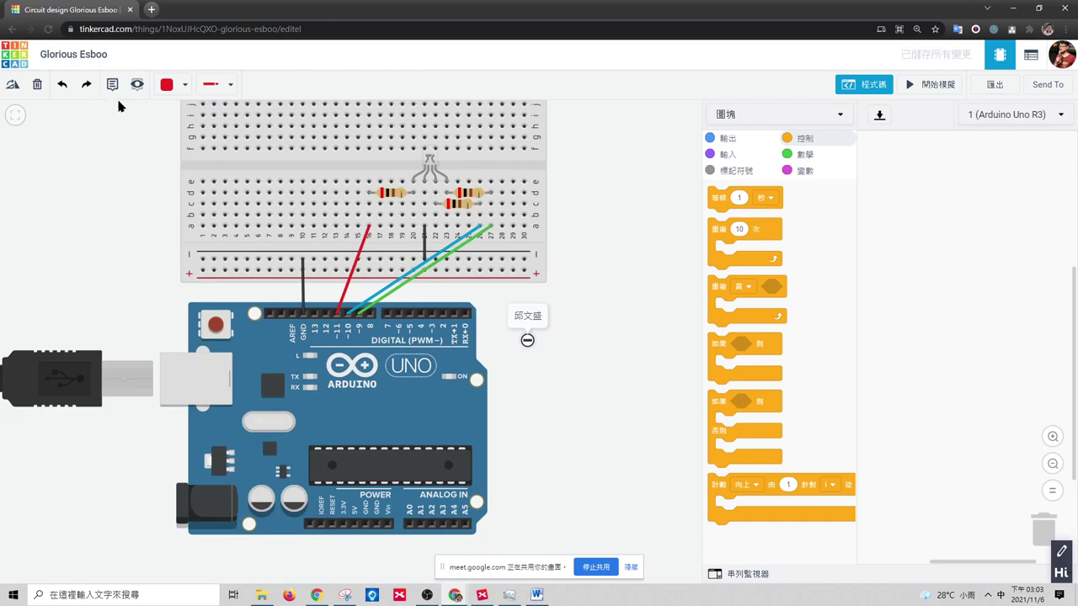
- Return to the dashboard and look through the lessons, the circuits list and the circuits of the S4A-TinkerCAD-02 collection
{"action": "left_click", "coordinate": [21, 63]}
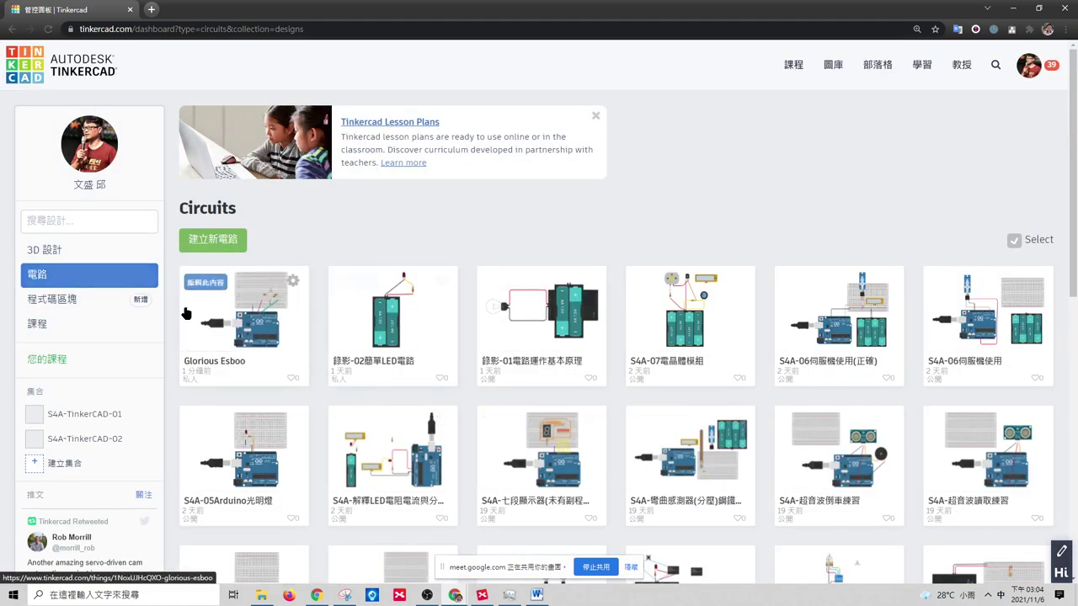
{"action": "left_click", "coordinate": [42, 325]}
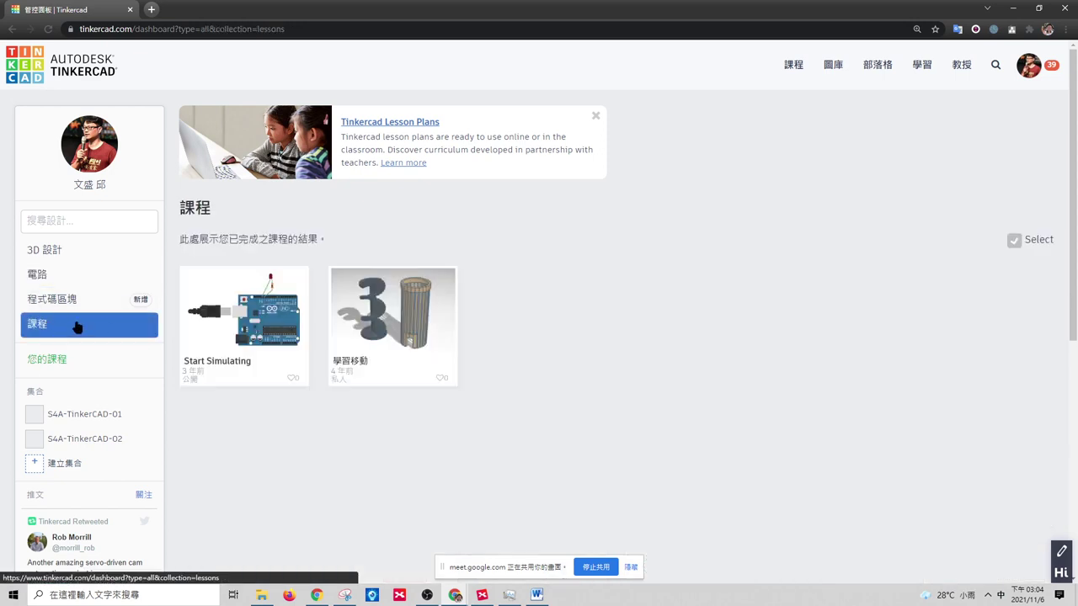
{"action": "left_click", "coordinate": [52, 276]}
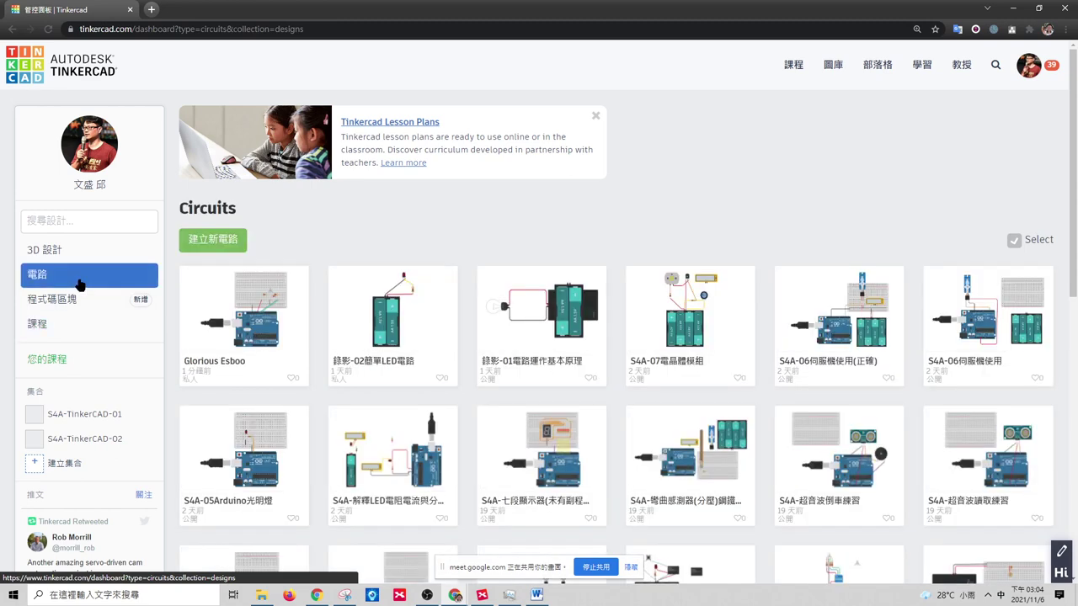
{"action": "left_click", "coordinate": [69, 444]}
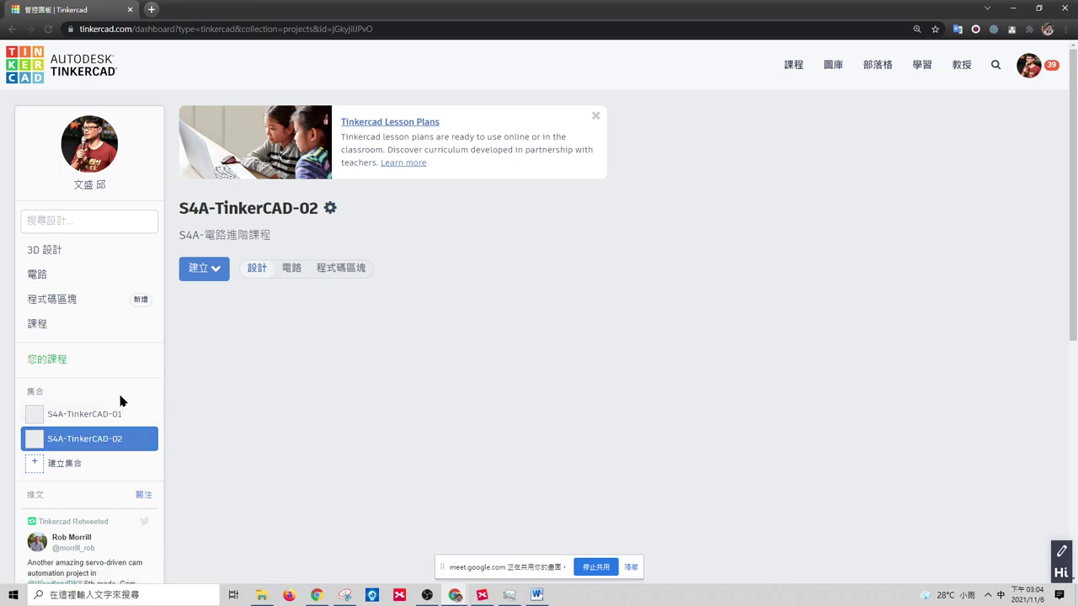
{"action": "left_click", "coordinate": [41, 276]}
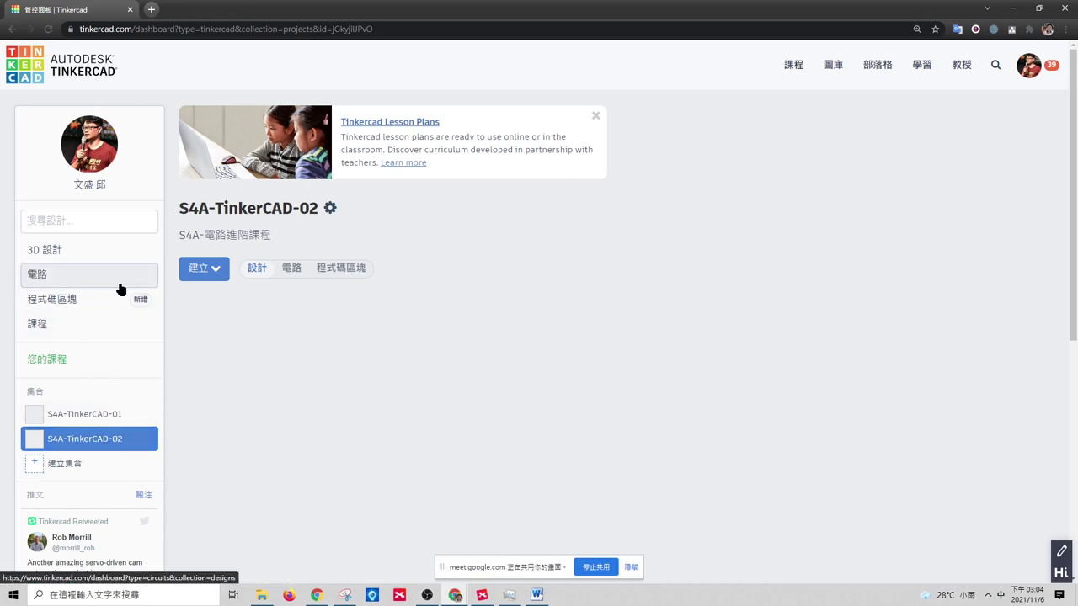
{"action": "left_click", "coordinate": [291, 270]}
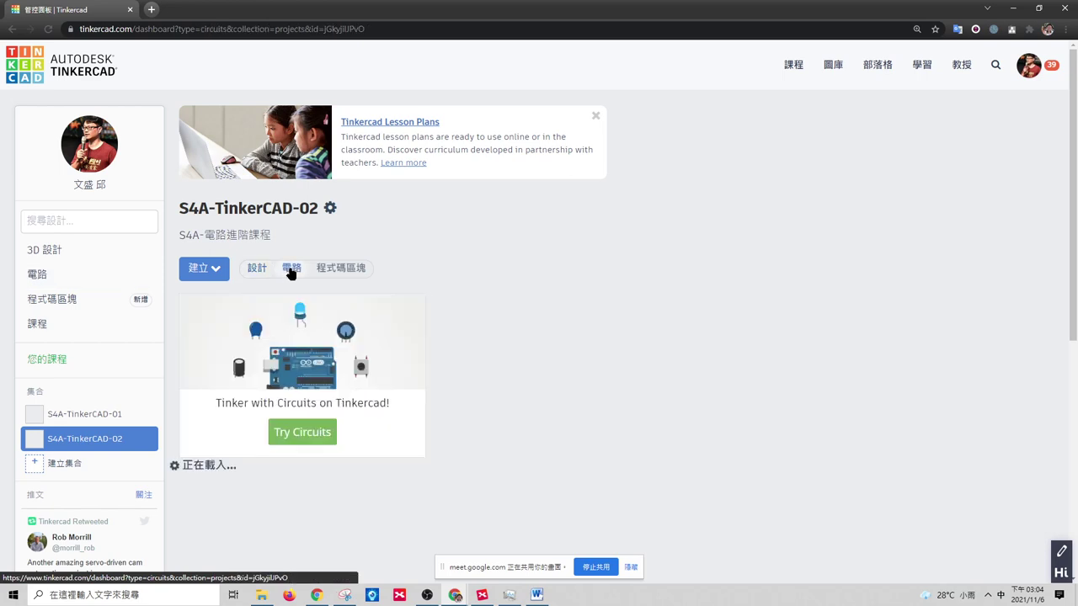
{"action": "left_click", "coordinate": [51, 276]}
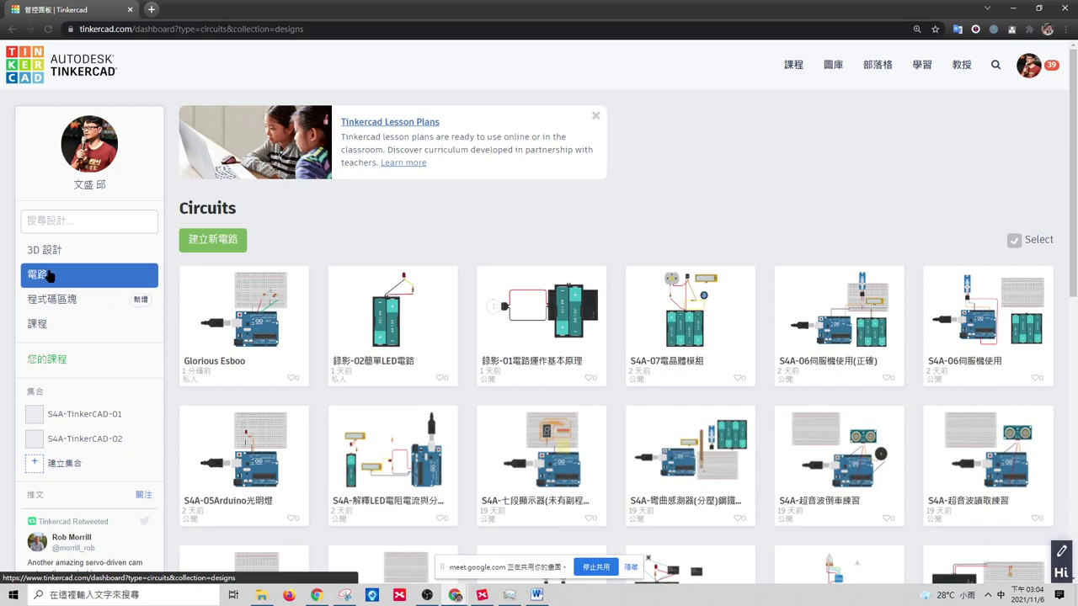
- Reopen the Glorious Esboo circuit for editing
{"action": "mouse_move", "coordinate": [261, 330]}
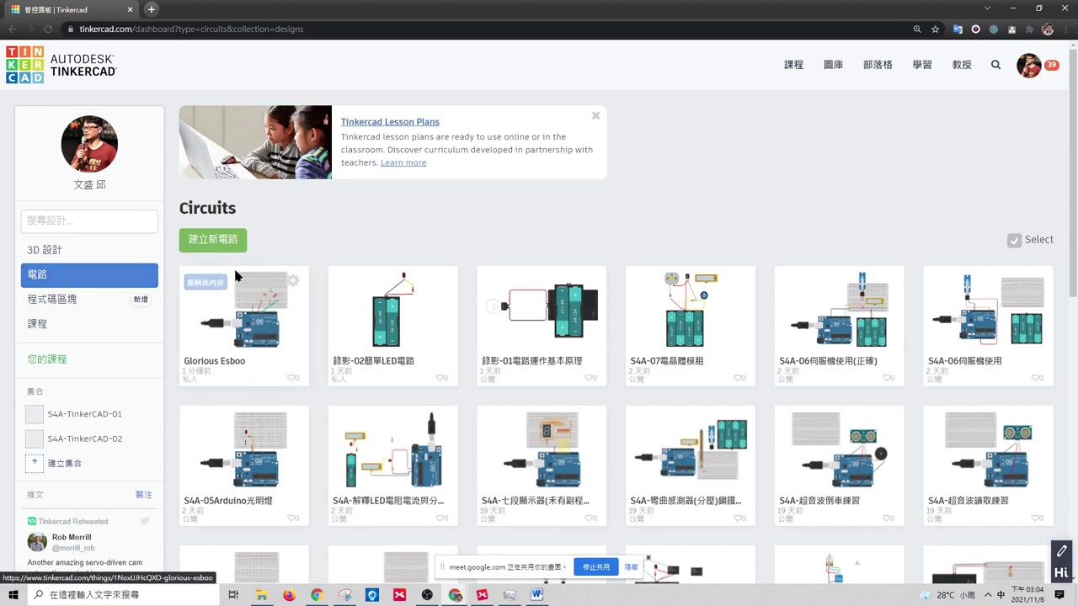
{"action": "left_click", "coordinate": [262, 328]}
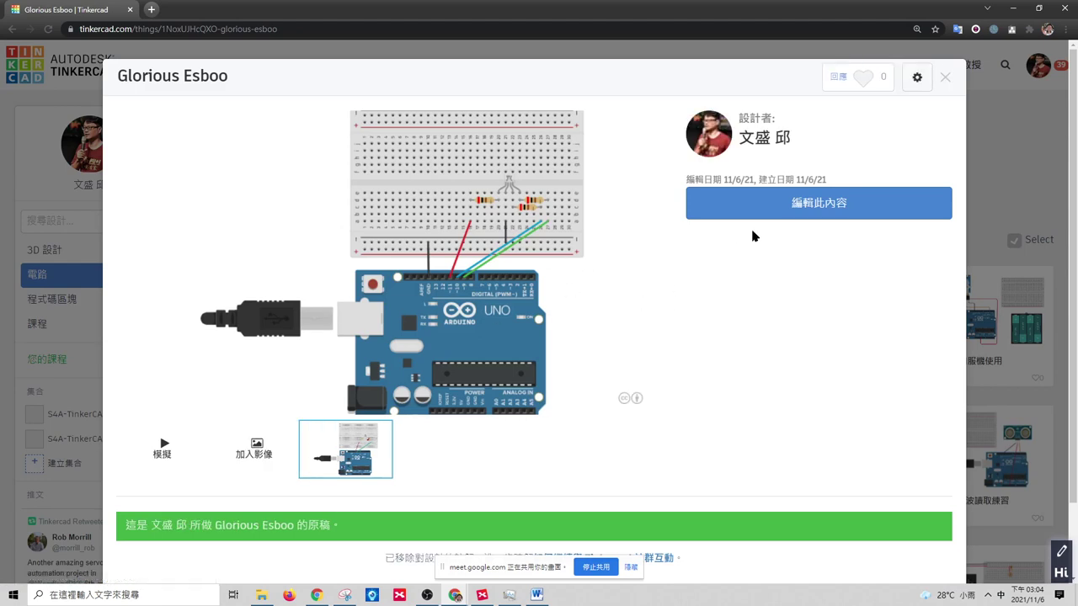
{"action": "left_click", "coordinate": [788, 211]}
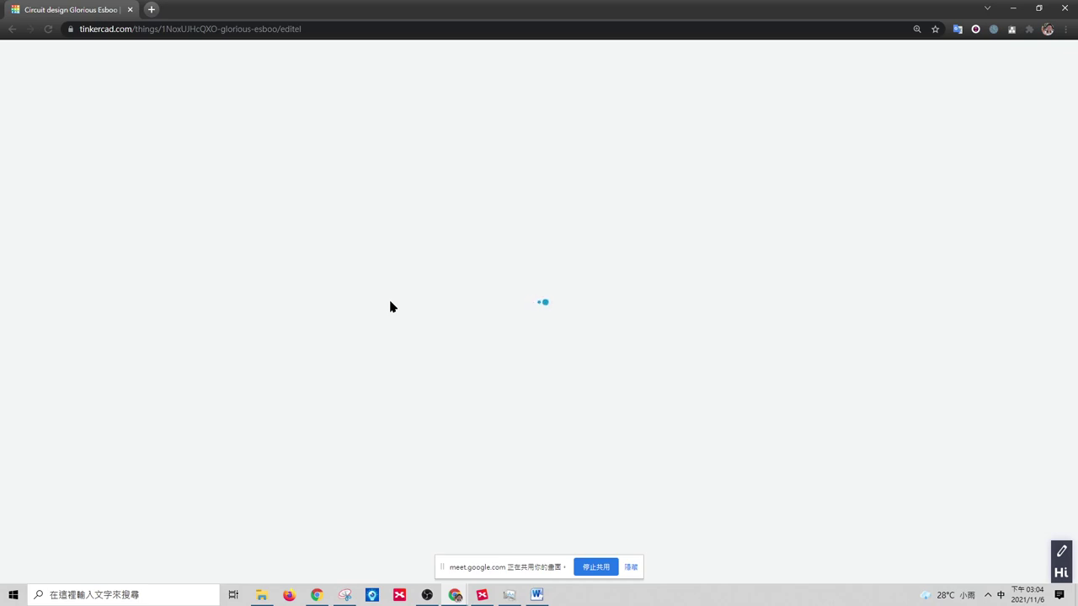
{"action": "scroll", "coordinate": [598, 372], "scroll_direction": "up", "scroll_amount": 1}
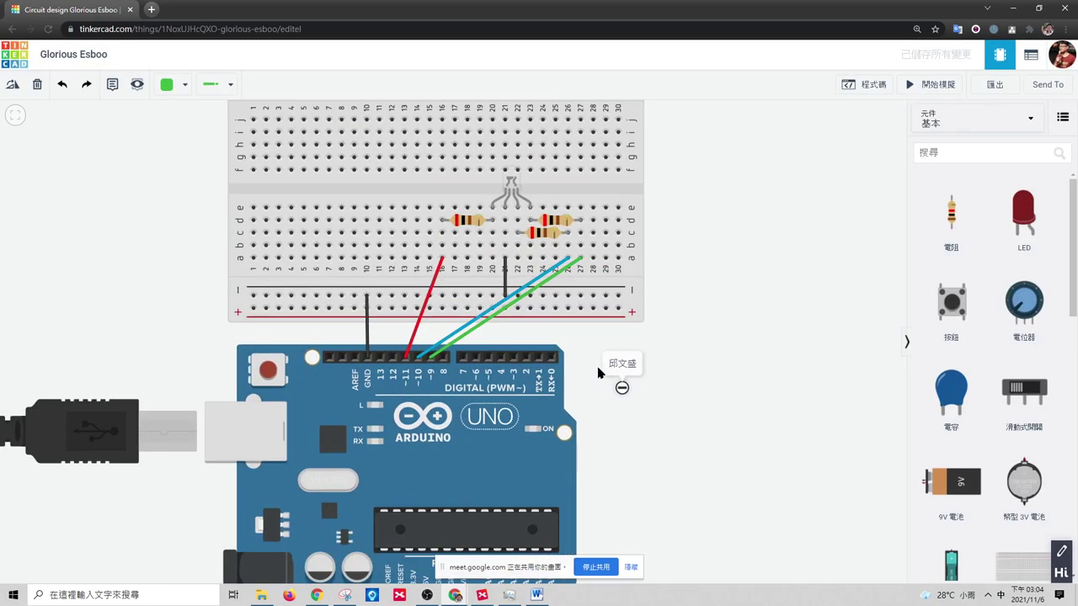
{"action": "scroll", "coordinate": [598, 372], "scroll_direction": "up", "scroll_amount": 1}
{"action": "left_click_drag", "start_coordinate": [676, 413], "coordinate": [478, 381]}
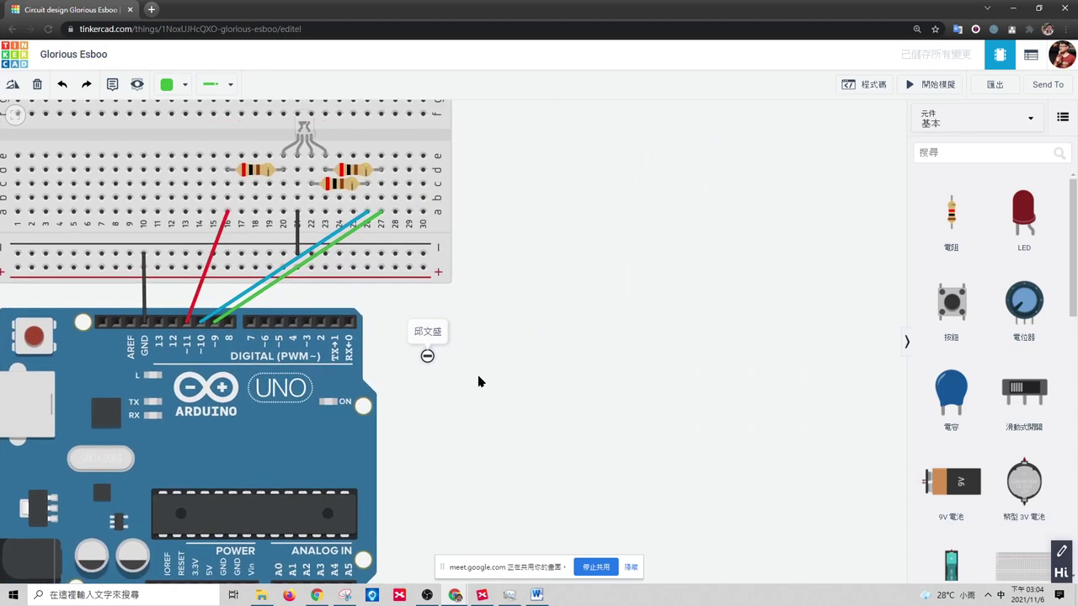
{"action": "left_click_drag", "start_coordinate": [598, 363], "coordinate": [580, 361]}
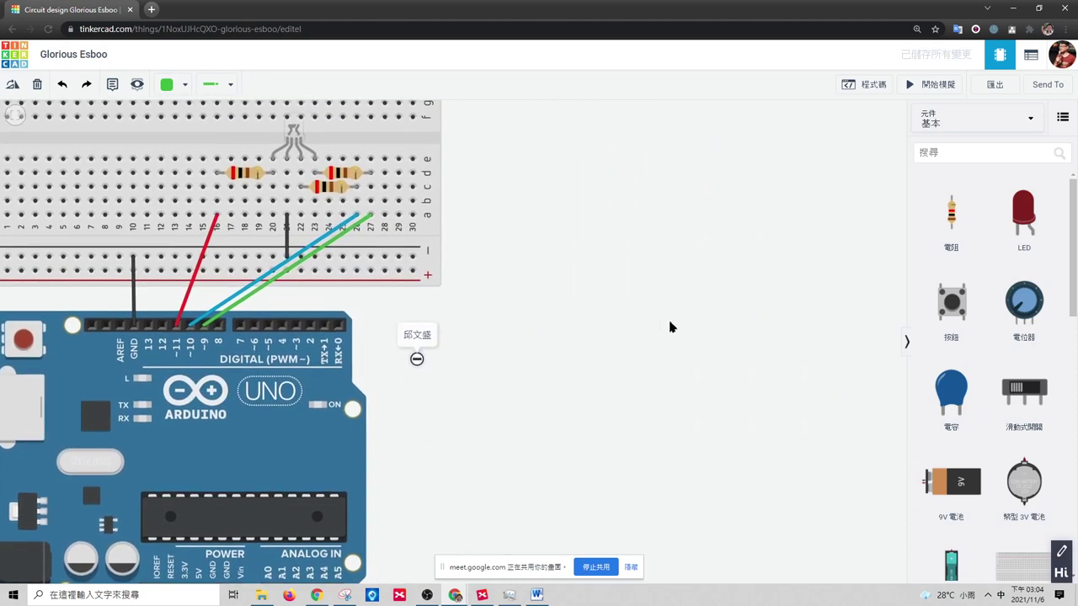
- Open the block code editor and add an analog set-pin output block assigned to pin 9
{"action": "left_click", "coordinate": [876, 87]}
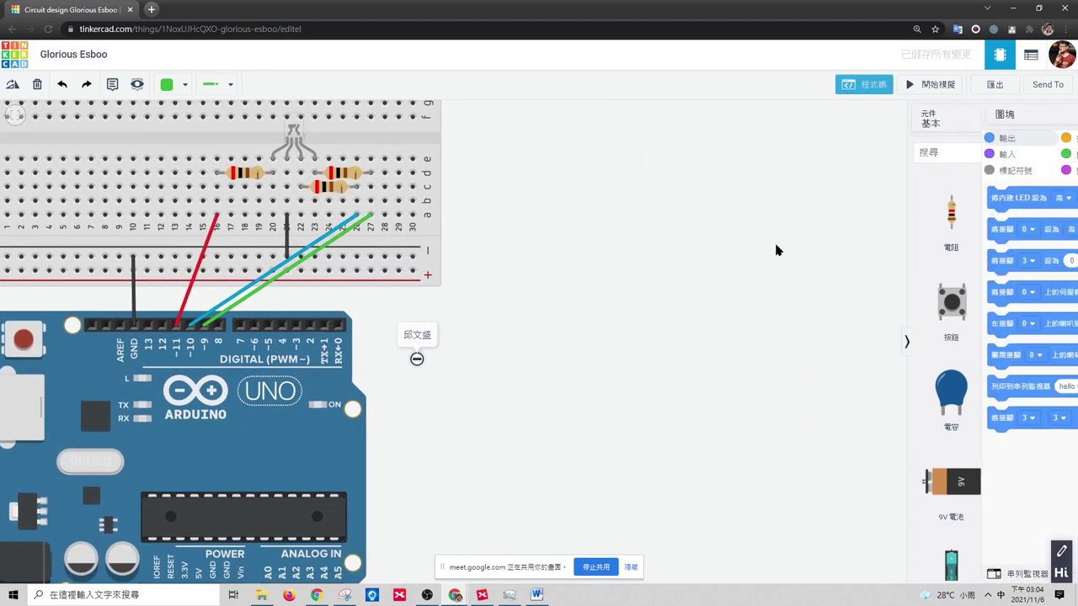
{"action": "left_click_drag", "start_coordinate": [532, 373], "coordinate": [664, 356]}
{"action": "left_click_drag", "start_coordinate": [646, 292], "coordinate": [672, 282]}
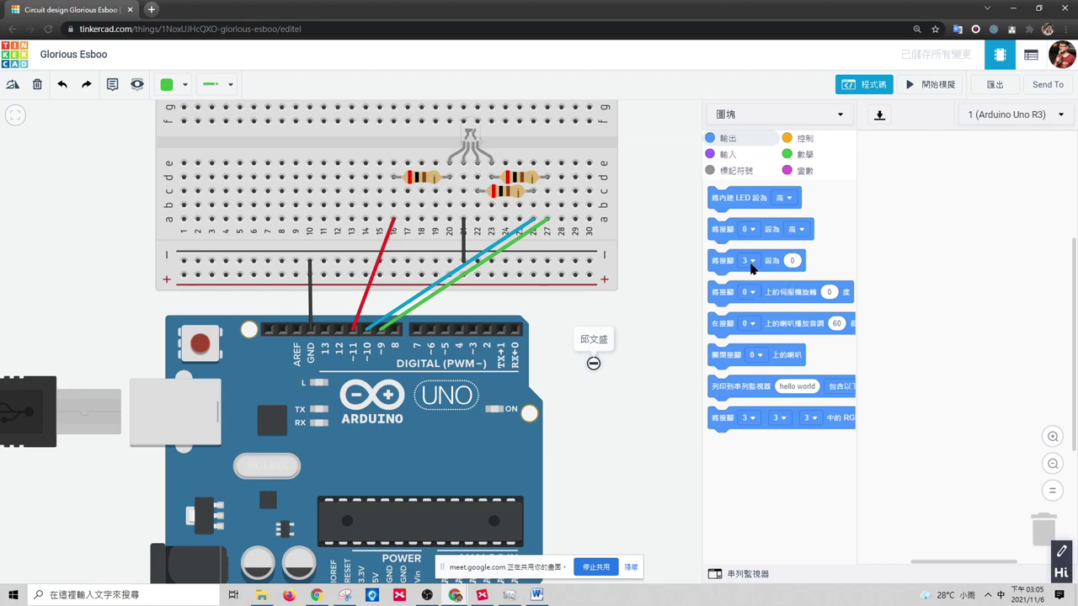
{"action": "left_click_drag", "start_coordinate": [717, 261], "coordinate": [901, 221]}
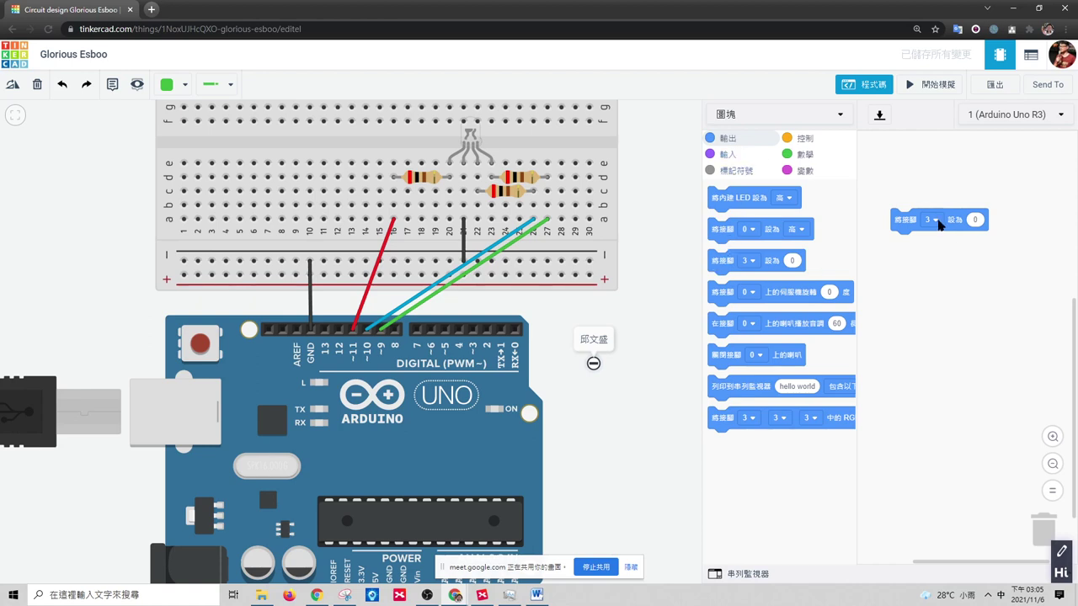
{"action": "left_click", "coordinate": [933, 220]}
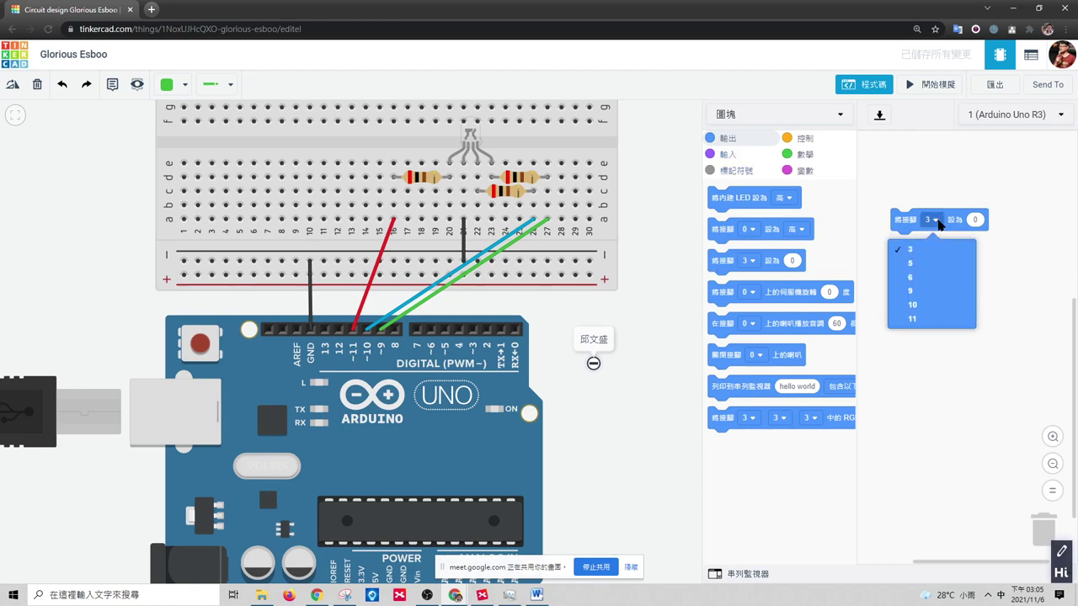
{"action": "left_click", "coordinate": [926, 292]}
{"action": "left_click_drag", "start_coordinate": [898, 222], "coordinate": [884, 212]}
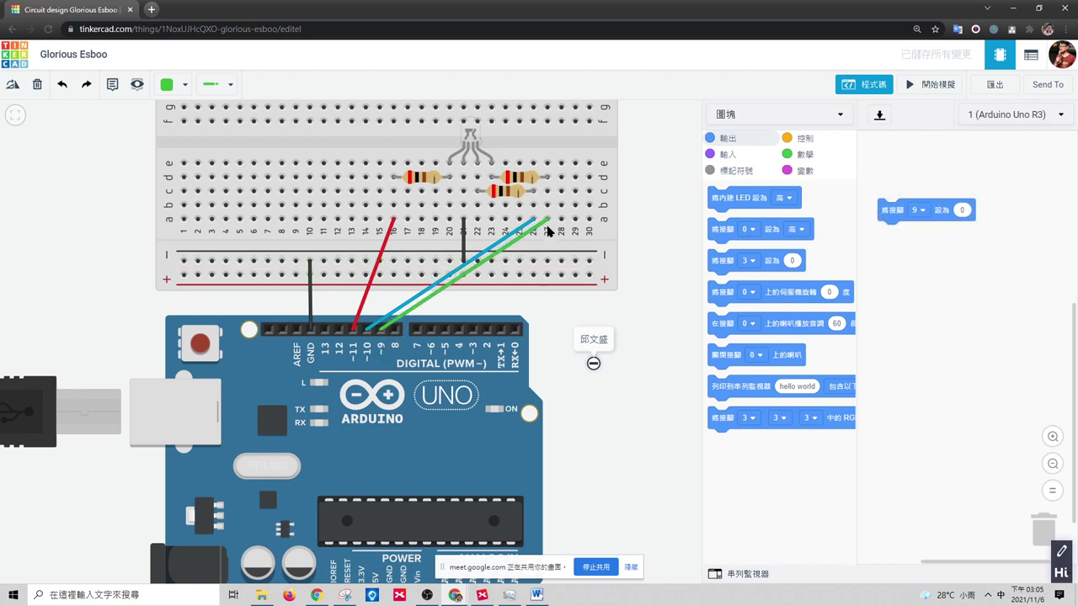
- Set the pin 9 block's output value to 255 and start the simulation
{"action": "left_click", "coordinate": [964, 212]}
{"action": "type", "text": "255"}
{"action": "left_click", "coordinate": [942, 236]}
{"action": "left_click", "coordinate": [940, 93]}
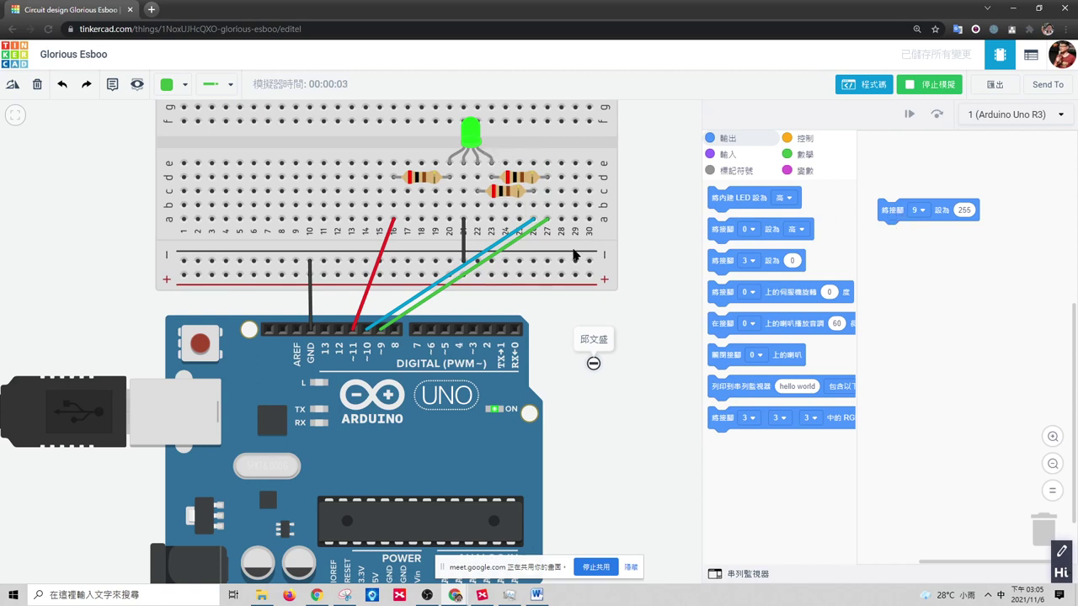
- Switch the analog output block to pin 10 and to pin 11, running the simulation after each change
{"action": "left_click", "coordinate": [924, 214]}
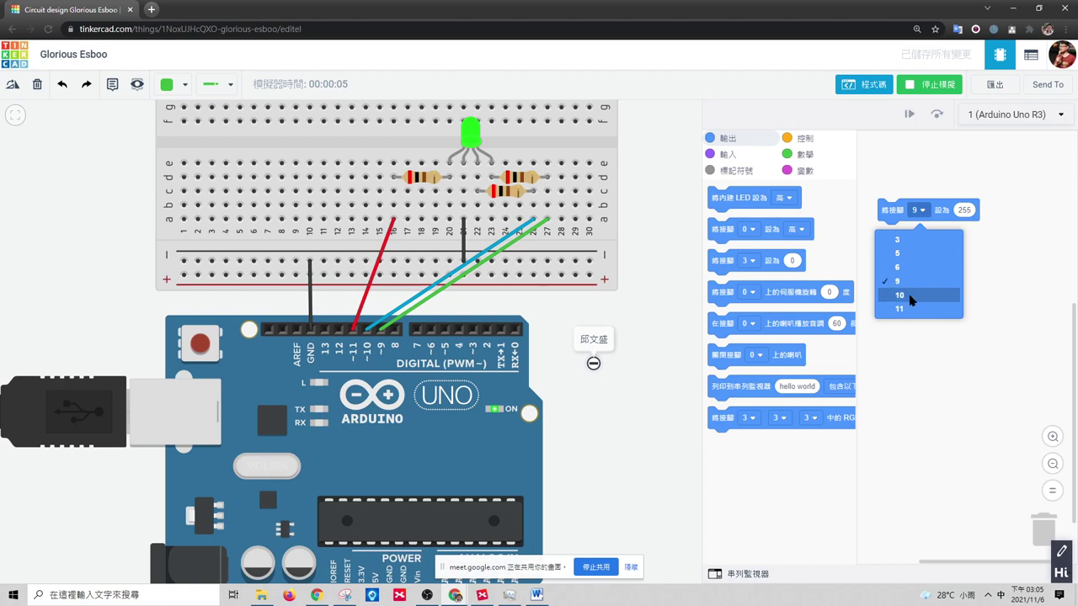
{"action": "left_click", "coordinate": [922, 296]}
{"action": "left_click", "coordinate": [933, 85]}
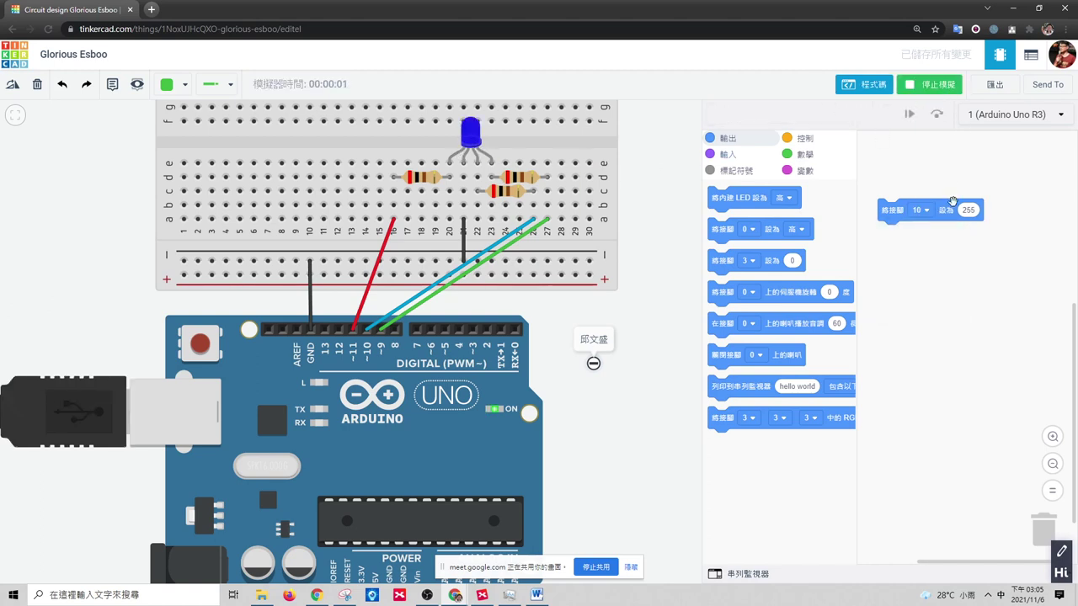
{"action": "left_click", "coordinate": [924, 215]}
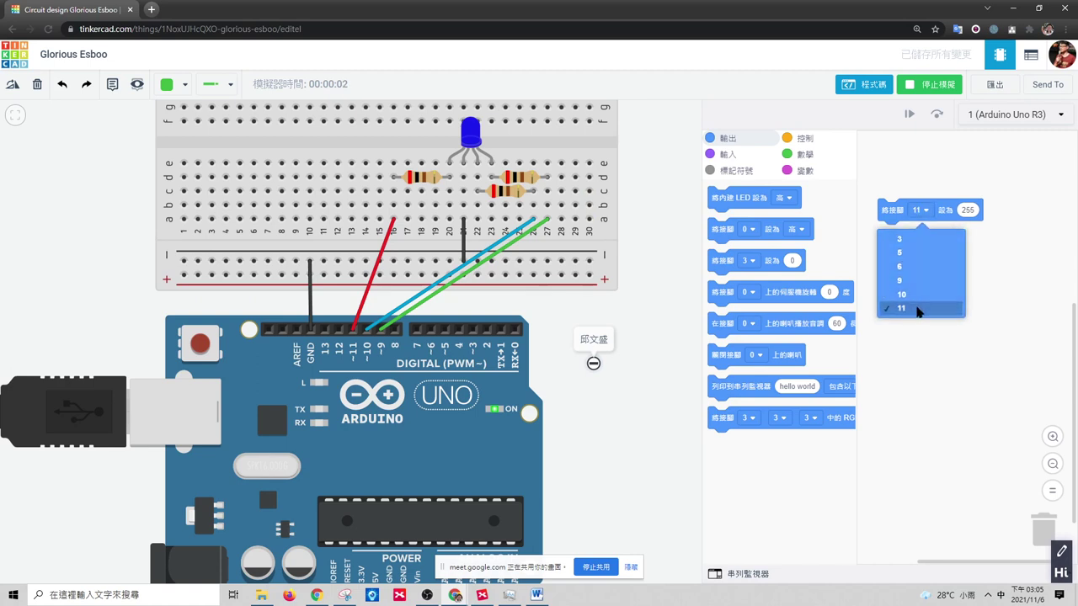
{"action": "left_click", "coordinate": [901, 307]}
{"action": "left_click", "coordinate": [930, 86]}
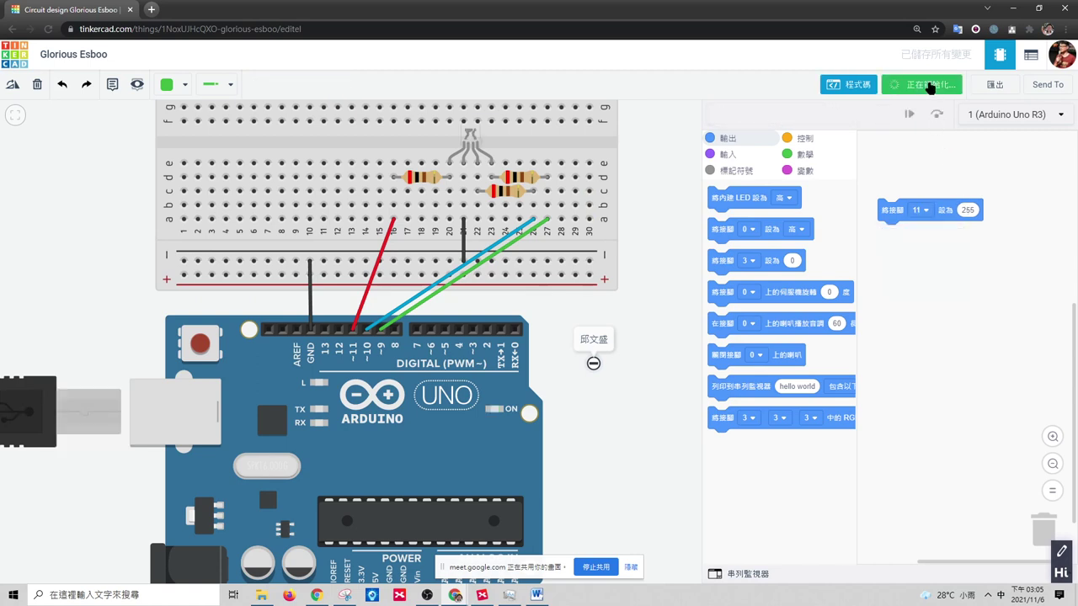
- Duplicate the pin 11 output block twice and stack the copies beneath the original
{"action": "right_click", "coordinate": [889, 216]}
{"action": "left_click", "coordinate": [899, 222]}
{"action": "left_click_drag", "start_coordinate": [890, 249], "coordinate": [926, 244]}
{"action": "right_click", "coordinate": [894, 243]}
{"action": "left_click", "coordinate": [913, 251]}
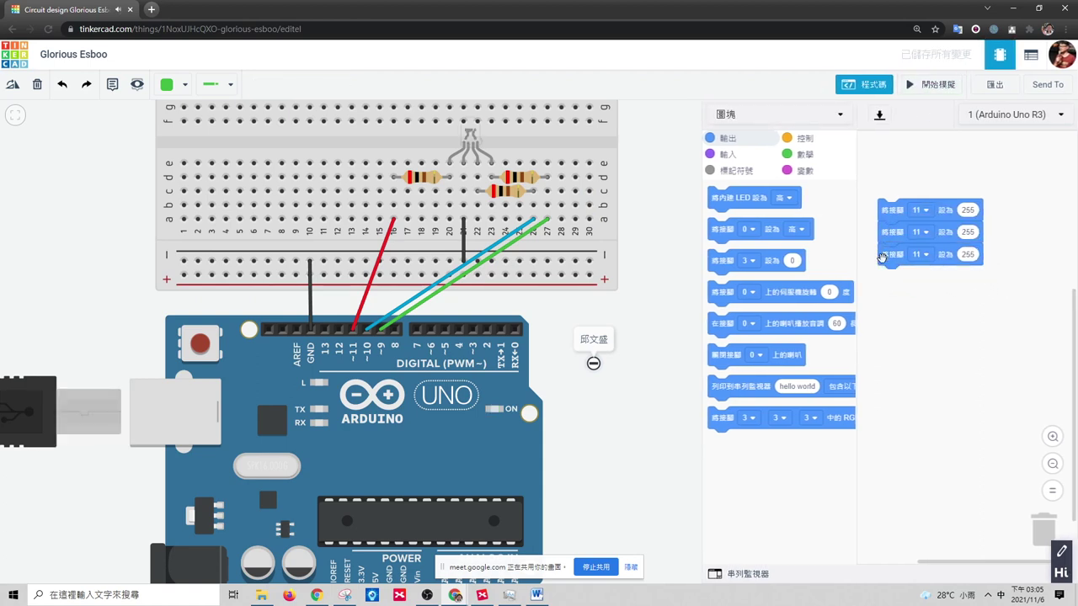
- Assign the second output block in the stack to pin 10 and the third to pin 9
{"action": "left_click", "coordinate": [925, 233]}
{"action": "left_click", "coordinate": [908, 320]}
{"action": "left_click", "coordinate": [920, 254]}
{"action": "left_click", "coordinate": [913, 318]}
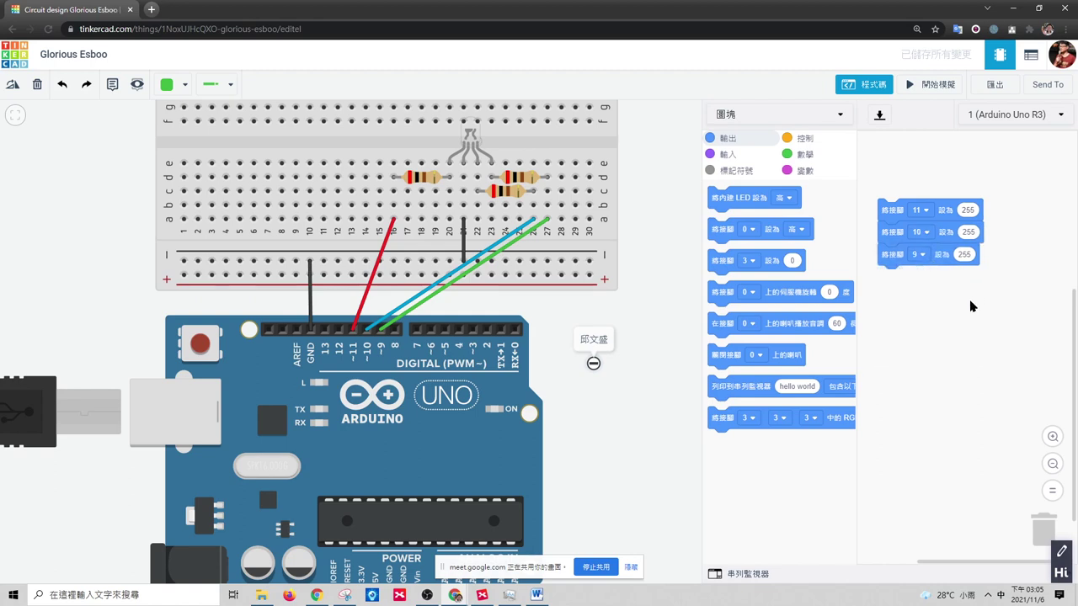
{"action": "scroll", "coordinate": [891, 212], "scroll_direction": "down", "scroll_amount": 2}
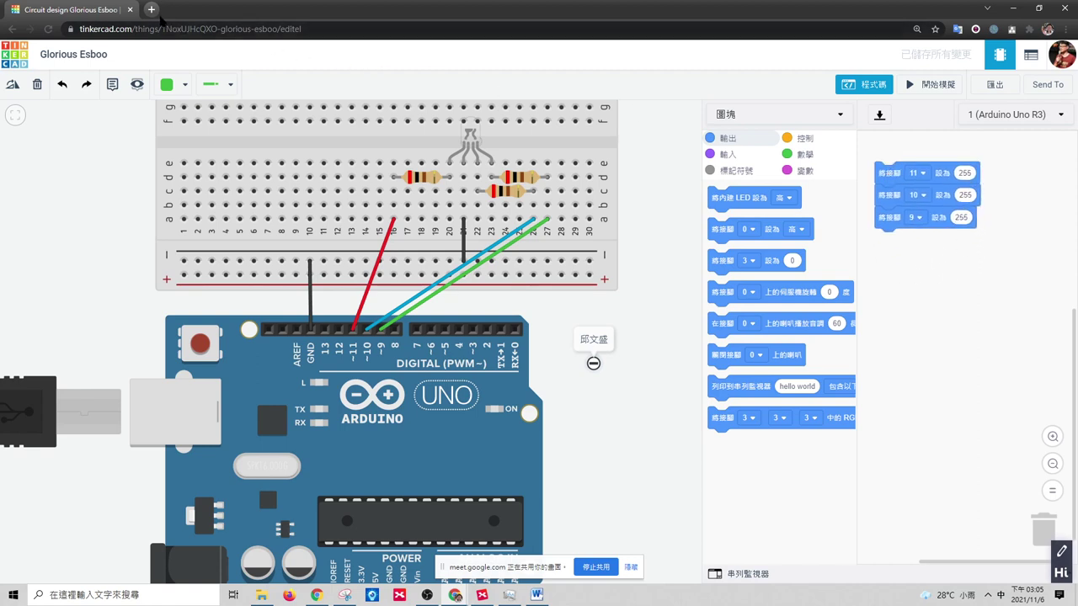
- Search the web for "rgb 配色表" in a new browser tab and open the RGB配色表 page on wahart.com.hk
{"action": "left_click", "coordinate": [152, 9]}
{"action": "left_click", "coordinate": [450, 236]}
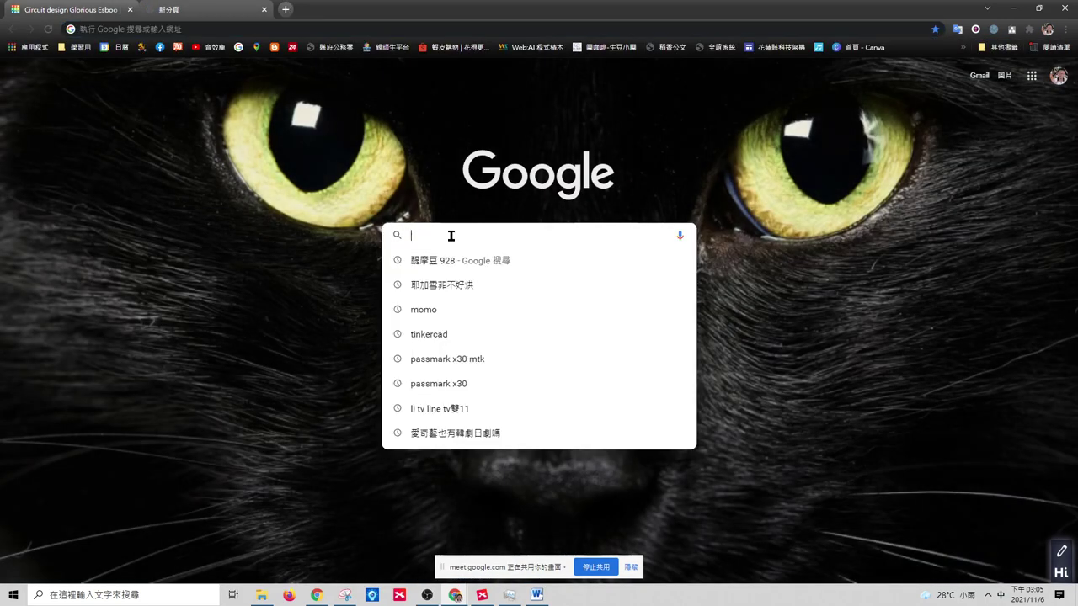
{"action": "type", "text": "R"}
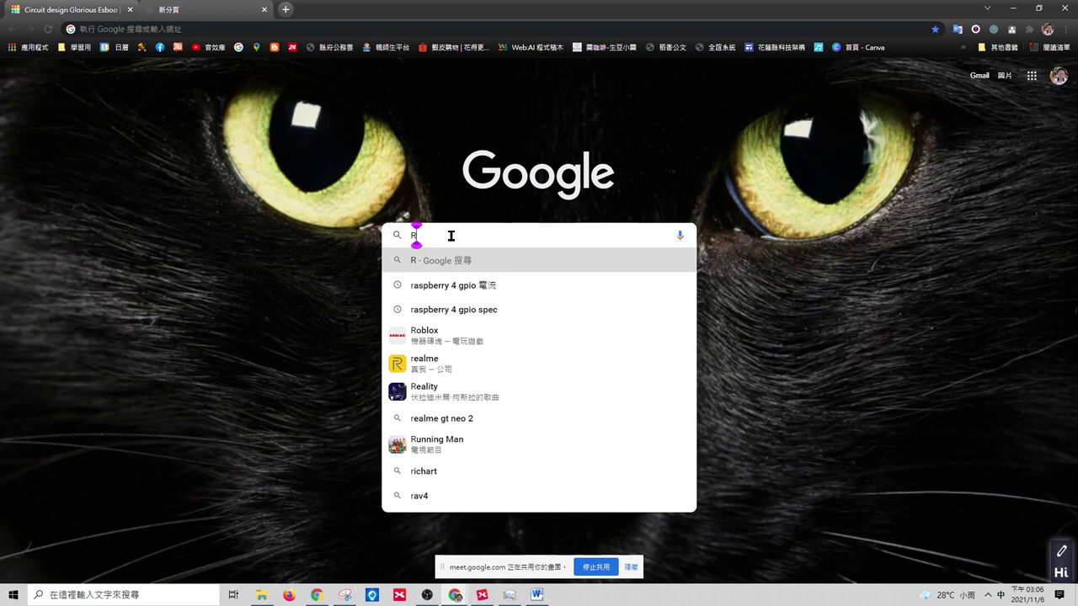
{"action": "type", "text": "GB"}
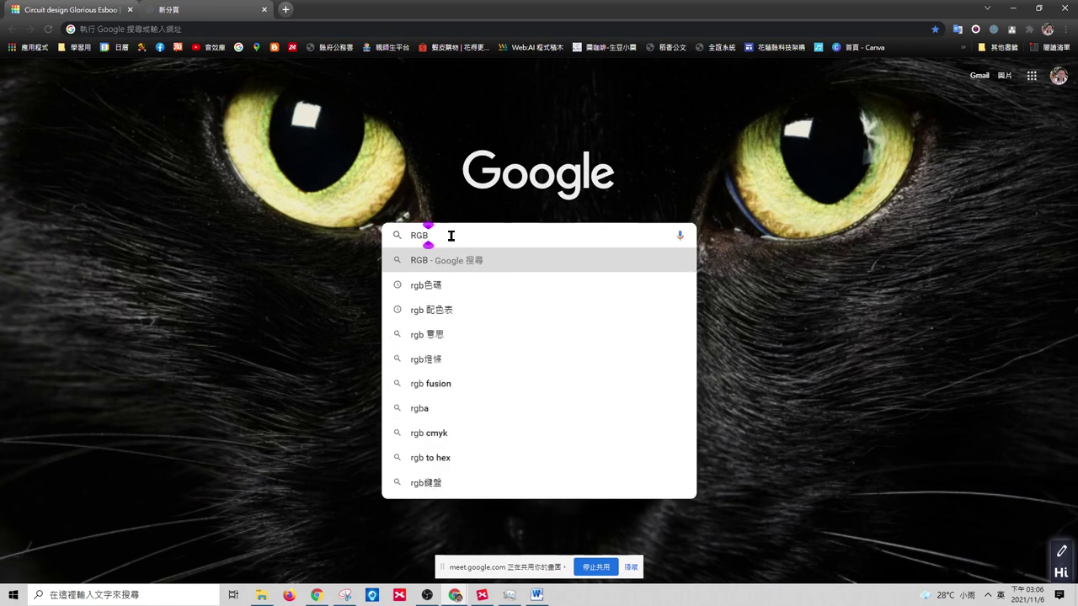
{"action": "left_click", "coordinate": [466, 310]}
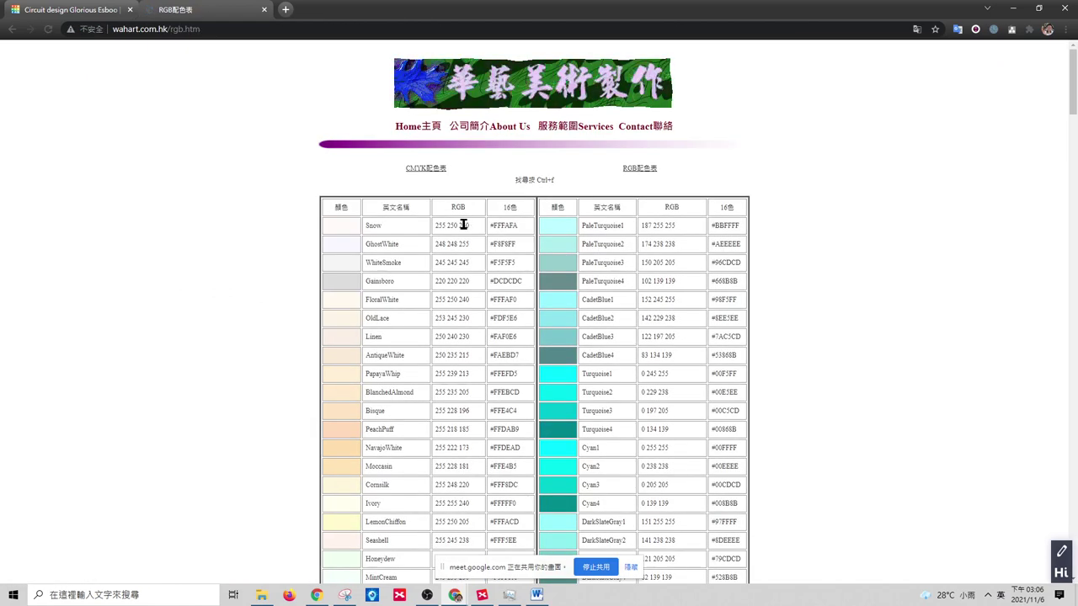
- Look through the colour table's RGB column as far as the ForestGreen row
{"action": "left_click_drag", "start_coordinate": [459, 206], "coordinate": [468, 226]}
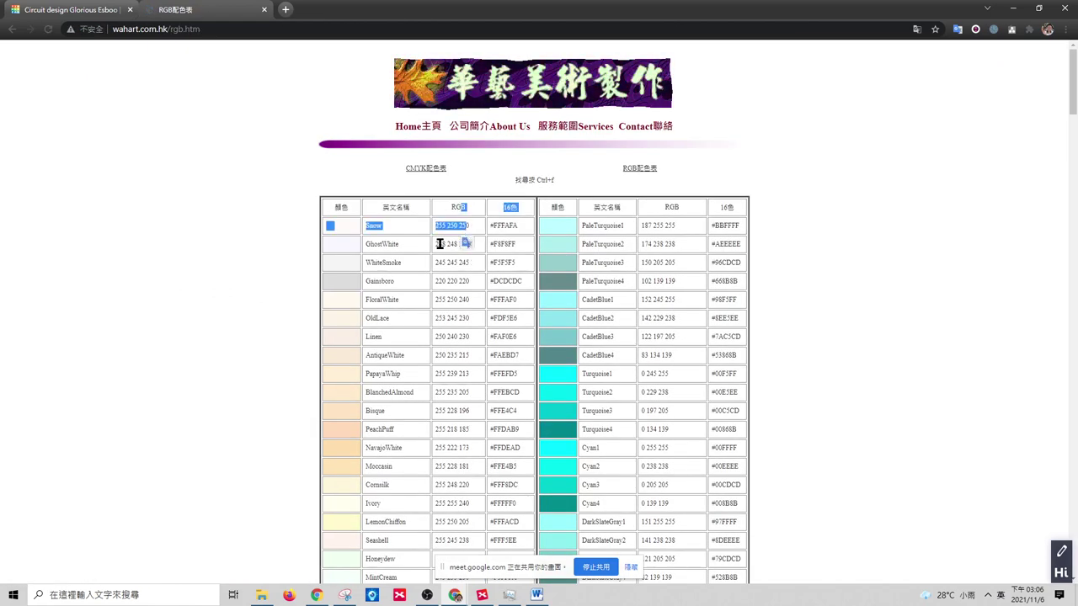
{"action": "scroll", "coordinate": [462, 376], "scroll_direction": "down", "scroll_amount": 10}
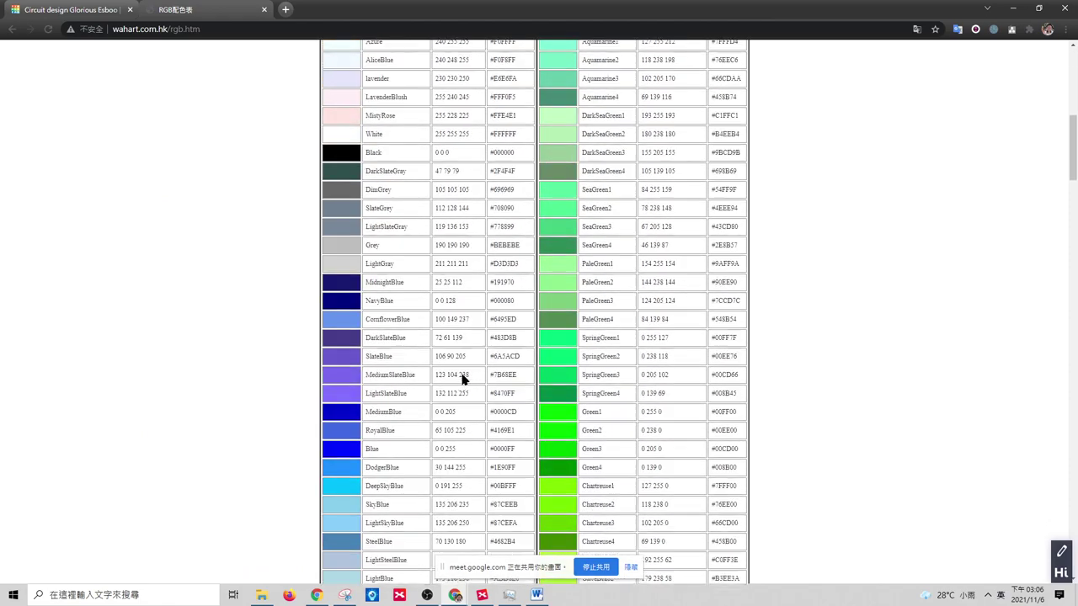
{"action": "scroll", "coordinate": [462, 378], "scroll_direction": "down", "scroll_amount": 5}
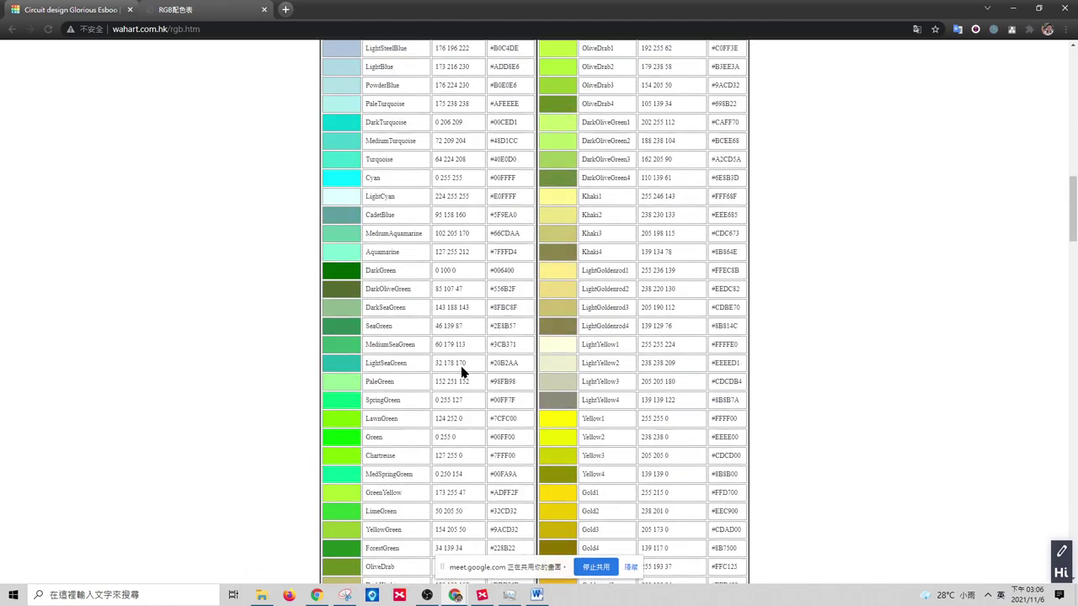
{"action": "scroll", "coordinate": [425, 252], "scroll_direction": "down", "scroll_amount": 3}
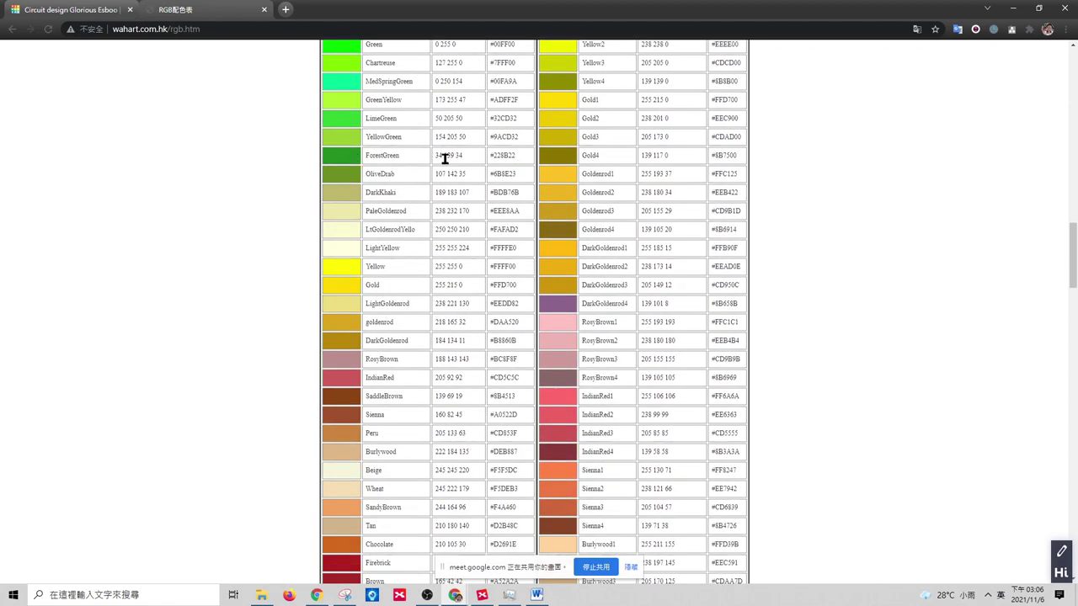
{"action": "scroll", "coordinate": [463, 168], "scroll_direction": "up", "scroll_amount": 2}
{"action": "scroll", "coordinate": [457, 289], "scroll_direction": "down", "scroll_amount": 2}
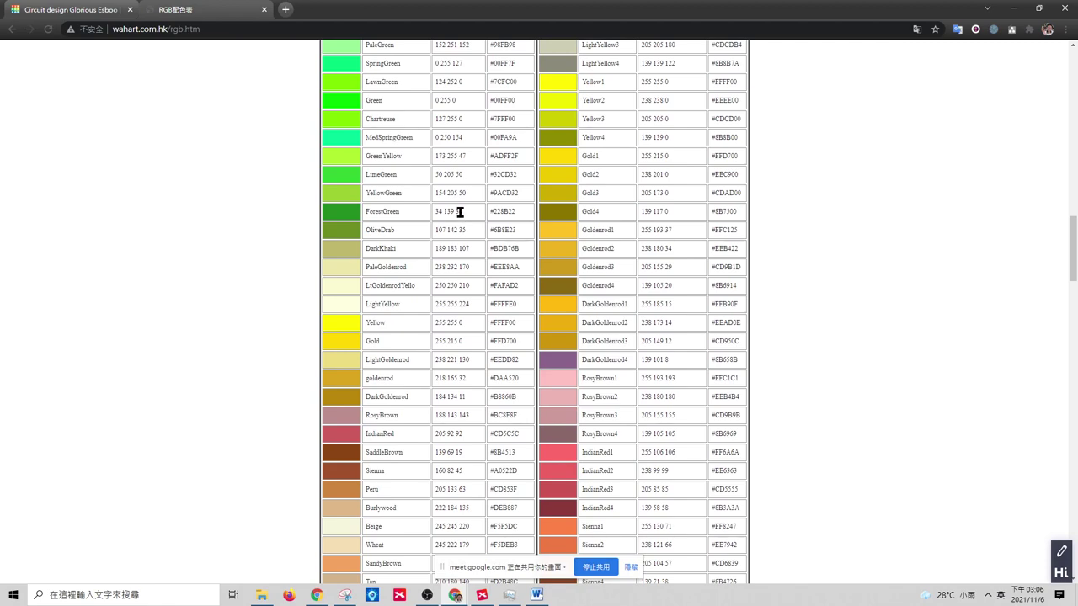
- Return to the Tinkercad circuit and set the pin 11 block's output value to 34
{"action": "left_click", "coordinate": [98, 11]}
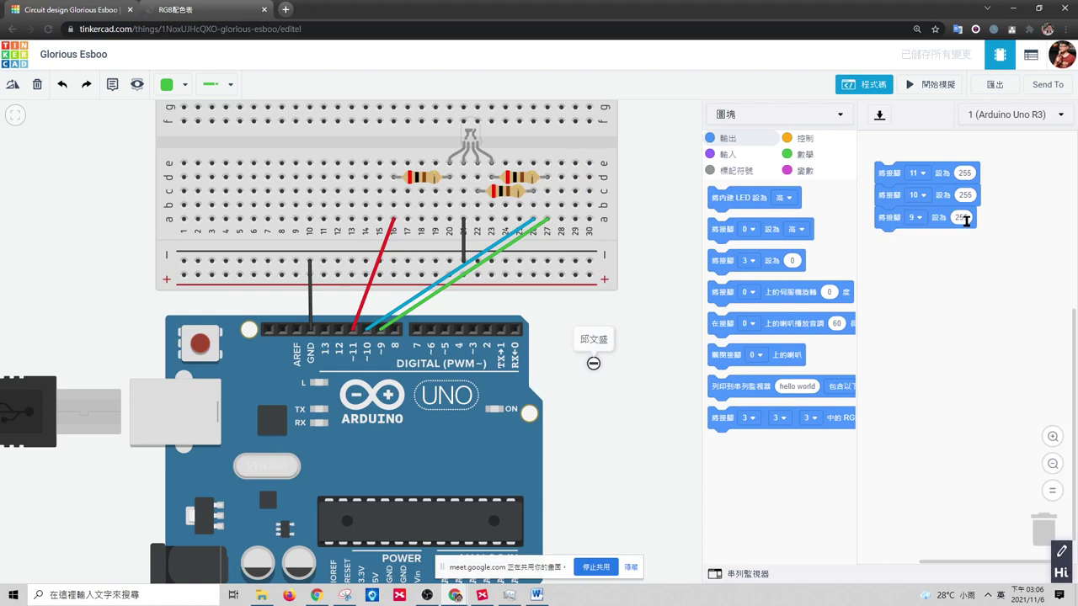
{"action": "left_click", "coordinate": [970, 173]}
{"action": "type", "text": "34"}
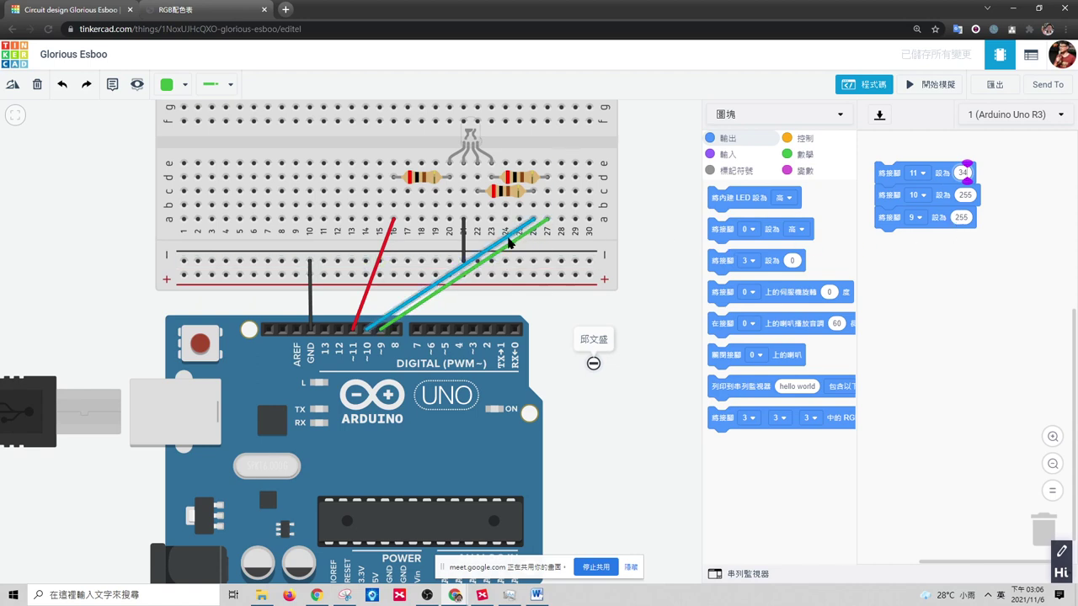
- Set pin 10 to 141 and pin 9 to 34 in the code blocks, and start the simulation
{"action": "left_click", "coordinate": [966, 194]}
{"action": "type", "text": "141"}
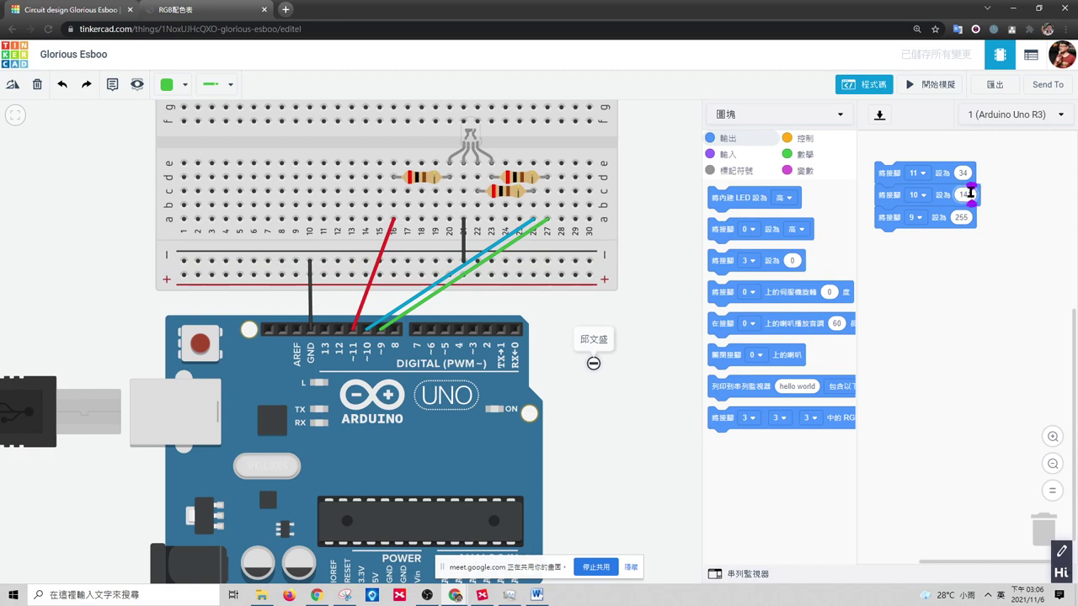
{"action": "left_click", "coordinate": [967, 217]}
{"action": "type", "text": "34"}
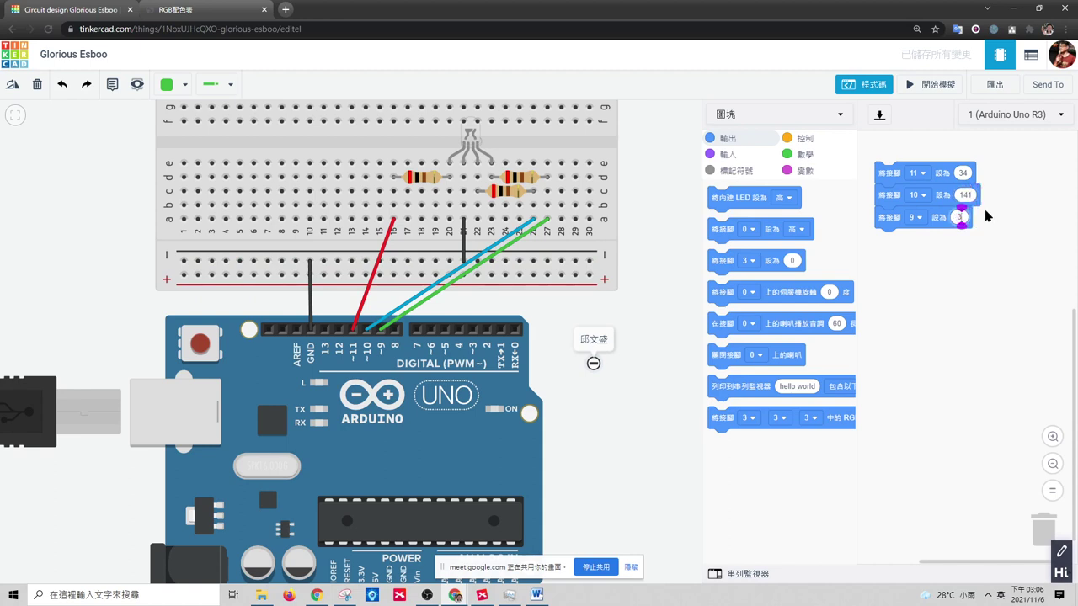
{"action": "left_click", "coordinate": [970, 283]}
{"action": "left_click", "coordinate": [920, 91]}
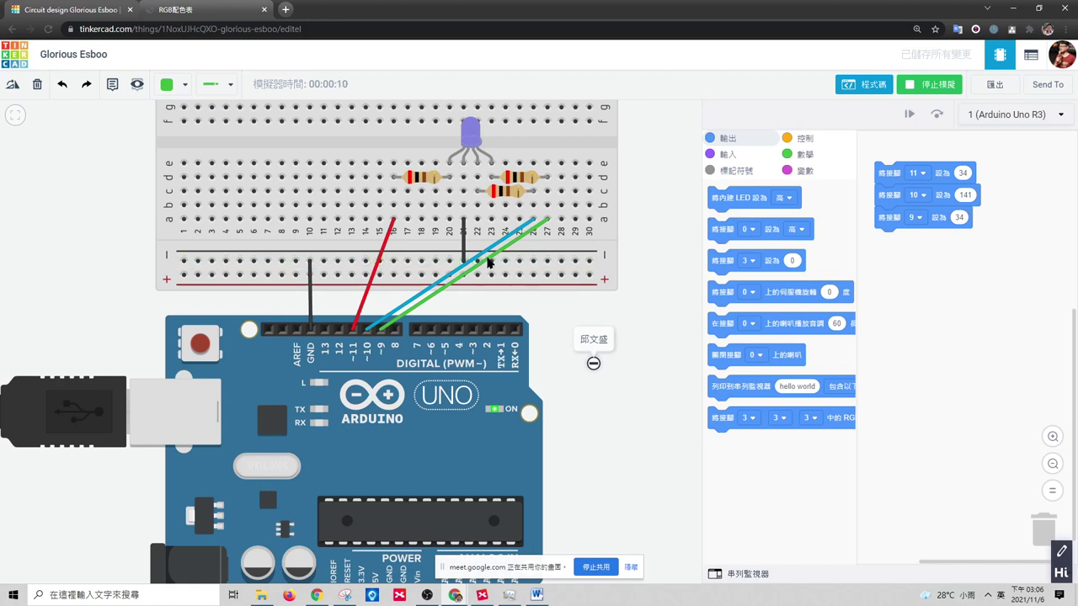
- Set pin 10 to 34 and pin 9 to 141 in the code blocks, and run the simulation again
{"action": "left_click", "coordinate": [965, 196]}
{"action": "type", "text": "34"}
{"action": "left_click", "coordinate": [960, 217]}
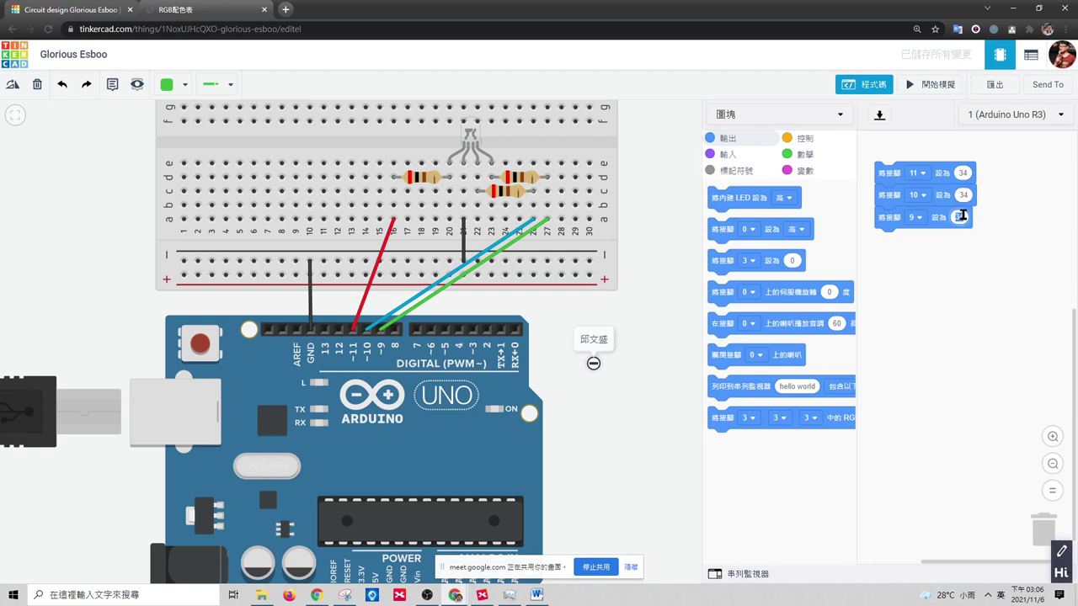
{"action": "left_click", "coordinate": [952, 288]}
{"action": "left_click", "coordinate": [927, 85]}
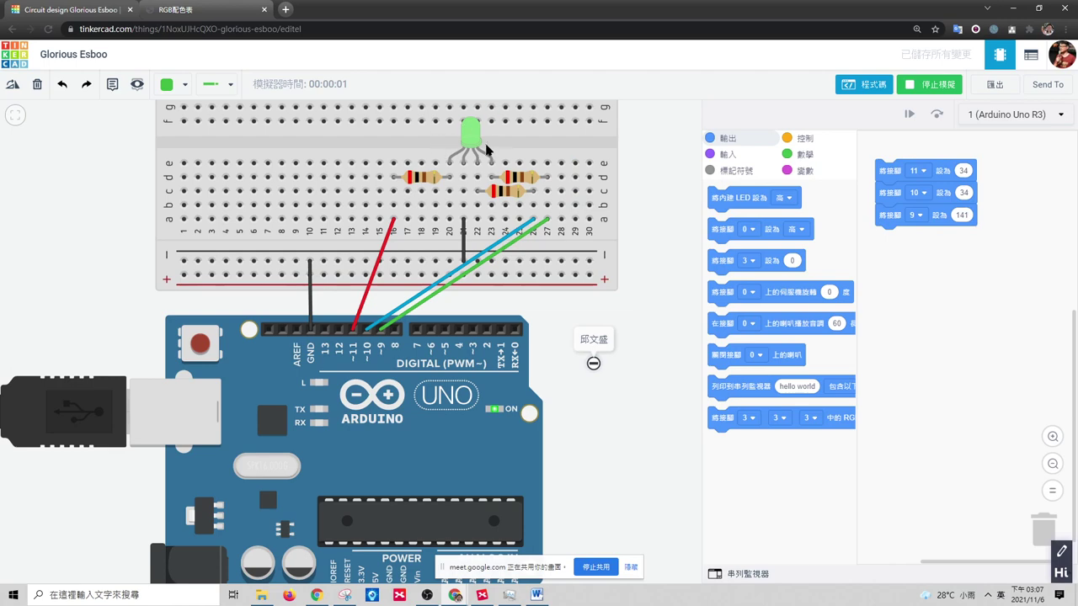
- Compare the simulated RGB LED's colour with the RGB colour chart open in the browser
{"action": "left_click", "coordinate": [208, 10]}
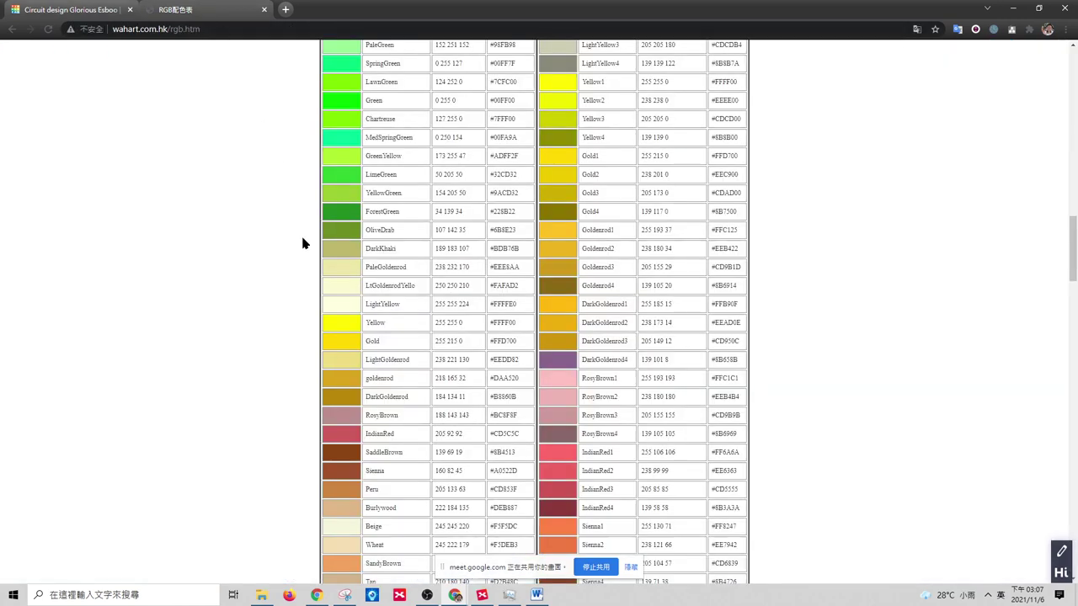
{"action": "left_click", "coordinate": [71, 10]}
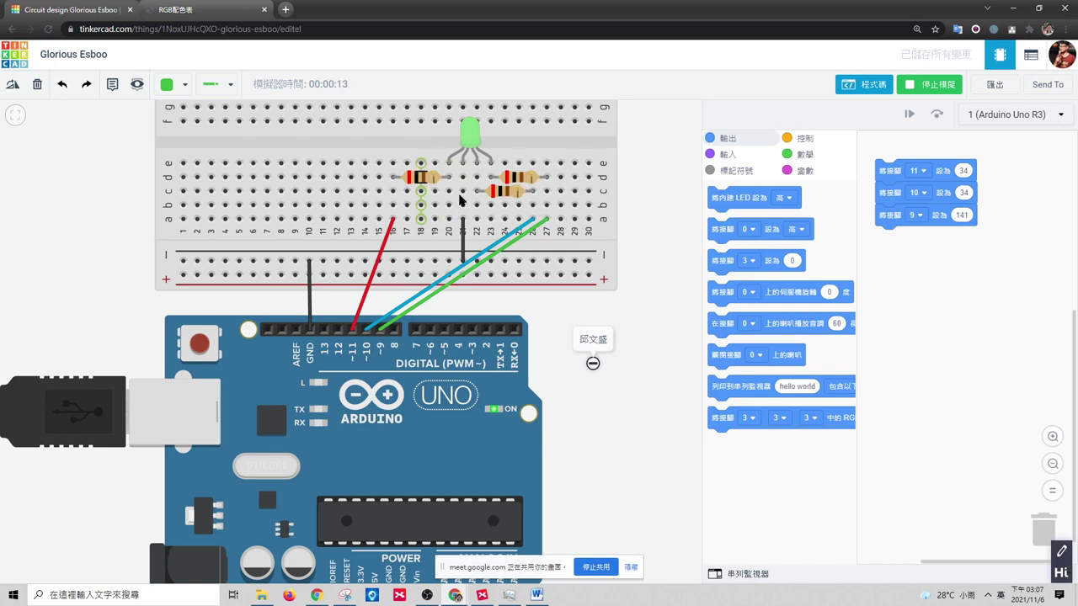
{"action": "left_click_drag", "start_coordinate": [648, 174], "coordinate": [637, 195]}
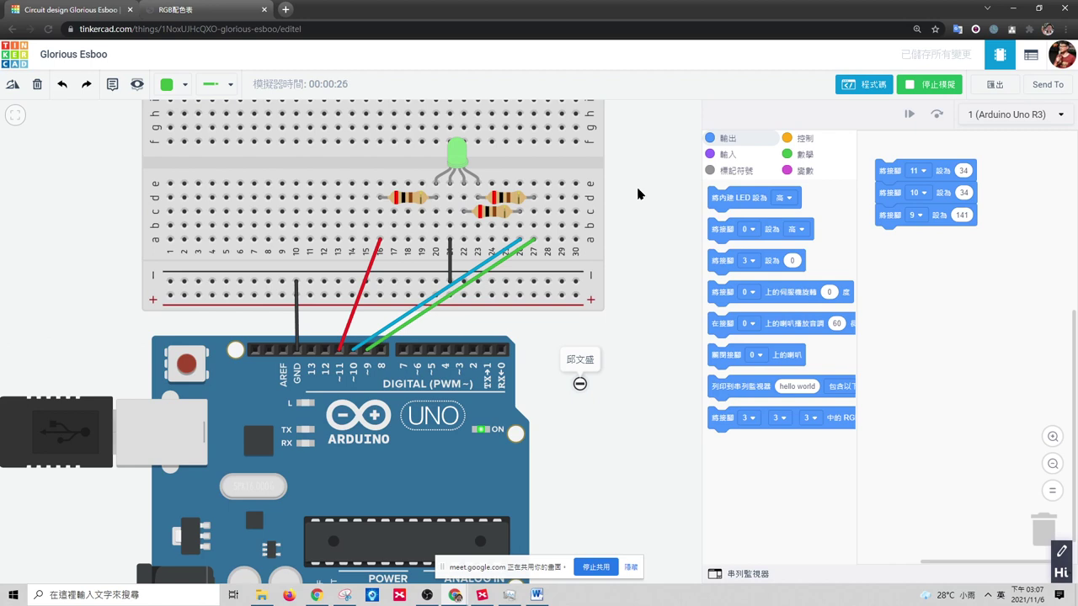
{"action": "scroll", "coordinate": [671, 187], "scroll_direction": "up", "scroll_amount": 2}
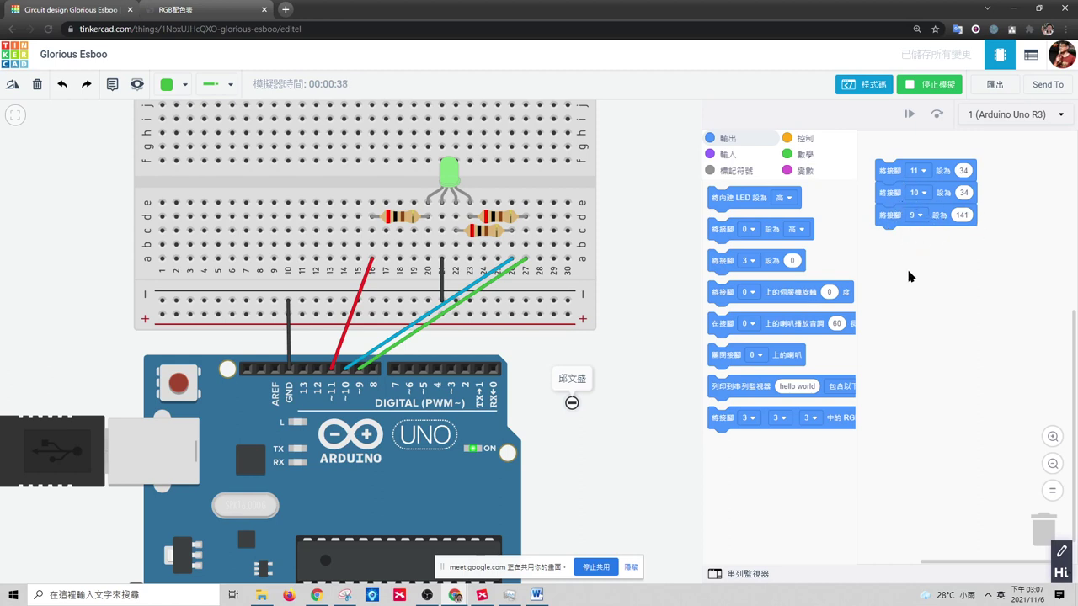
{"action": "mouse_move", "coordinate": [916, 277]}
{"action": "left_mouse_down"}
{"action": "mouse_move", "coordinate": [902, 281]}
{"action": "mouse_move", "coordinate": [928, 276]}
{"action": "left_mouse_up"}
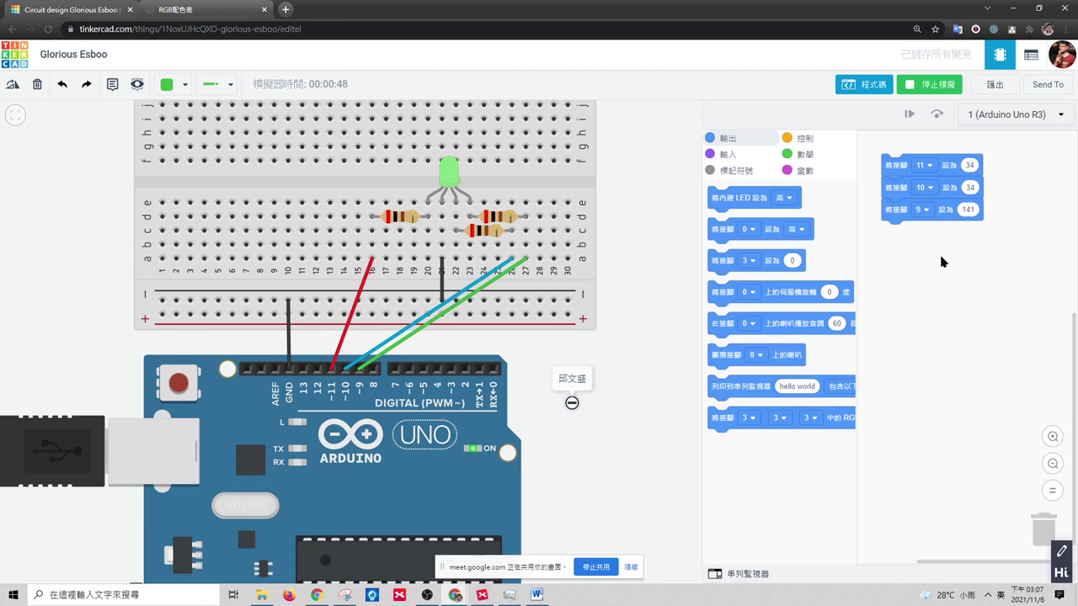
- Leave the circuit for the dashboard, search the Tinkercad gallery for "s4a- rgb" and look through the 3D designs
{"action": "left_click", "coordinate": [16, 55]}
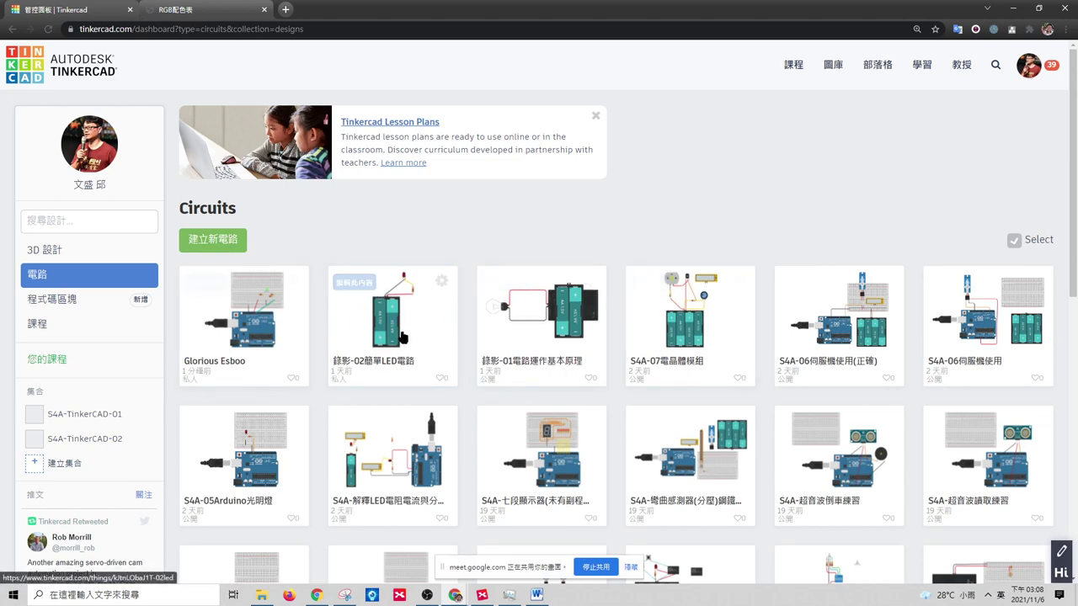
{"action": "scroll", "coordinate": [383, 333], "scroll_direction": "down", "scroll_amount": 3}
{"action": "scroll", "coordinate": [395, 253], "scroll_direction": "up", "scroll_amount": 3}
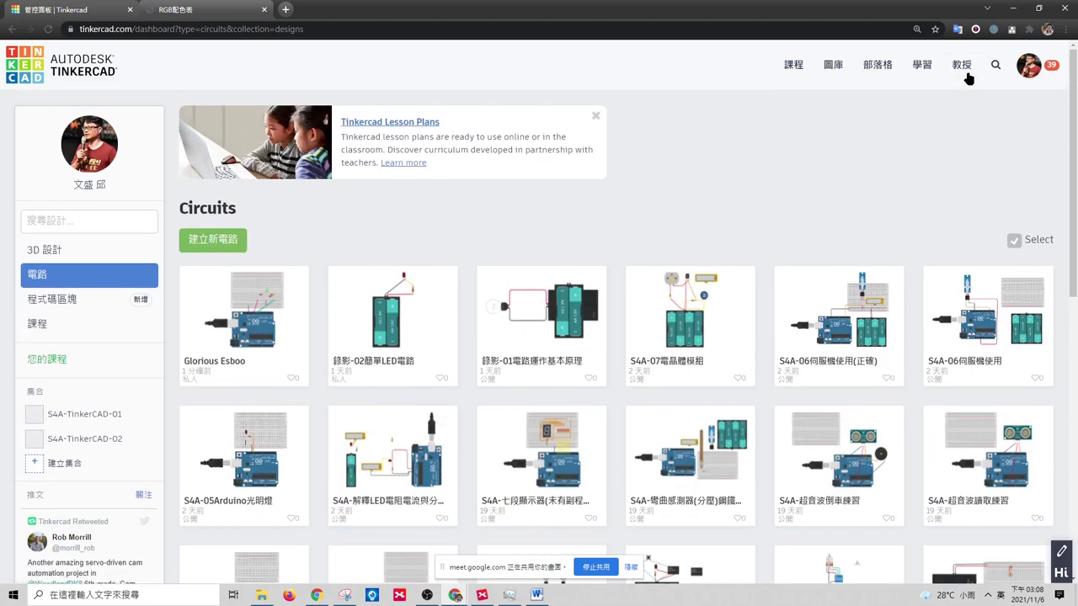
{"action": "left_click", "coordinate": [995, 65]}
{"action": "type", "text": "s4a- rgb"}
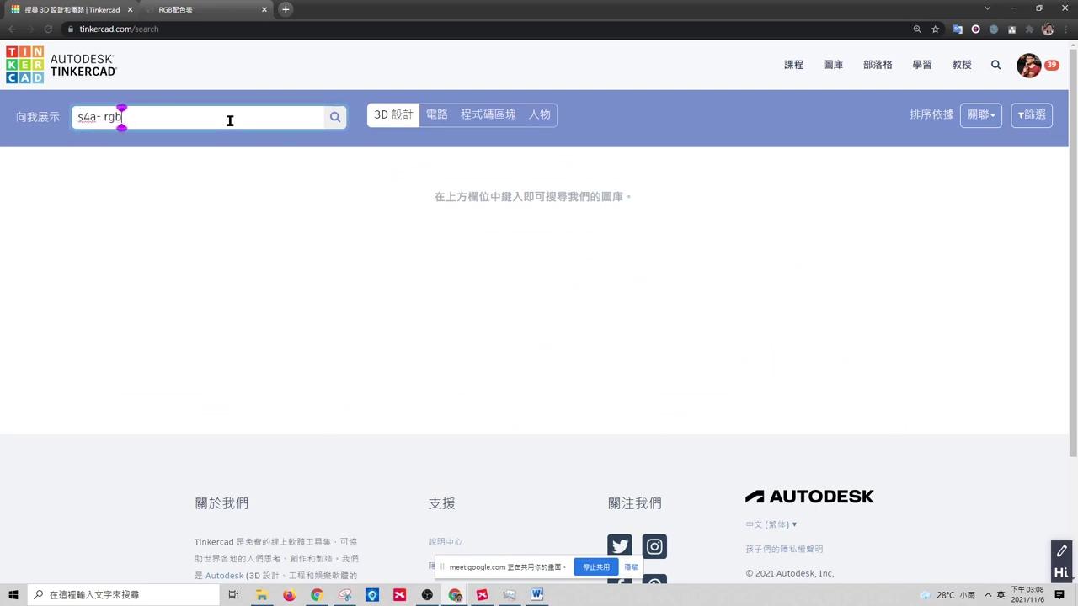
{"action": "key", "text": "Return"}
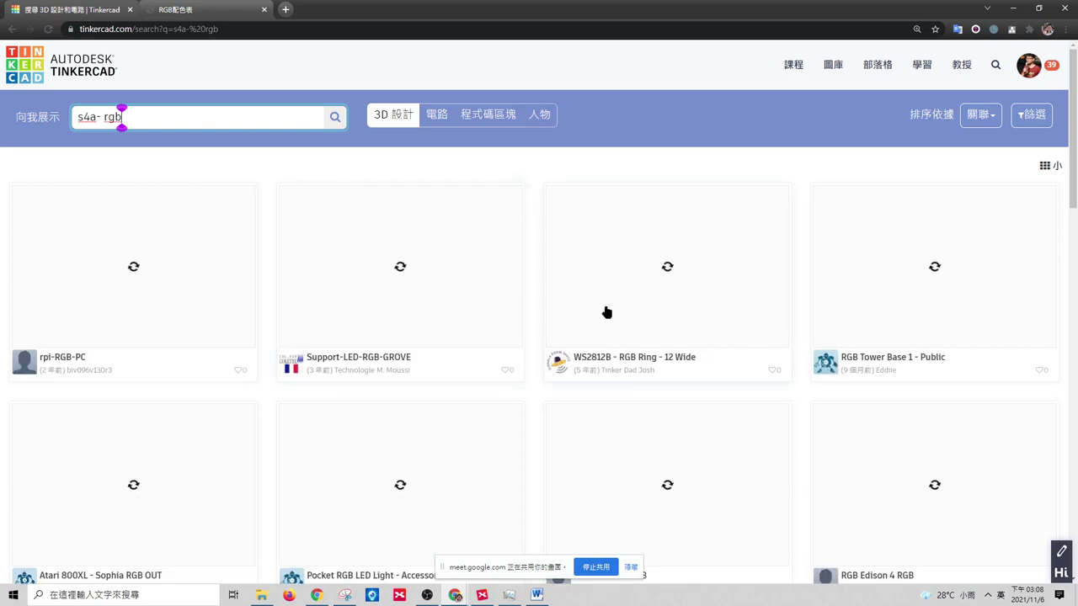
{"action": "scroll", "coordinate": [592, 332], "scroll_direction": "down", "scroll_amount": 3}
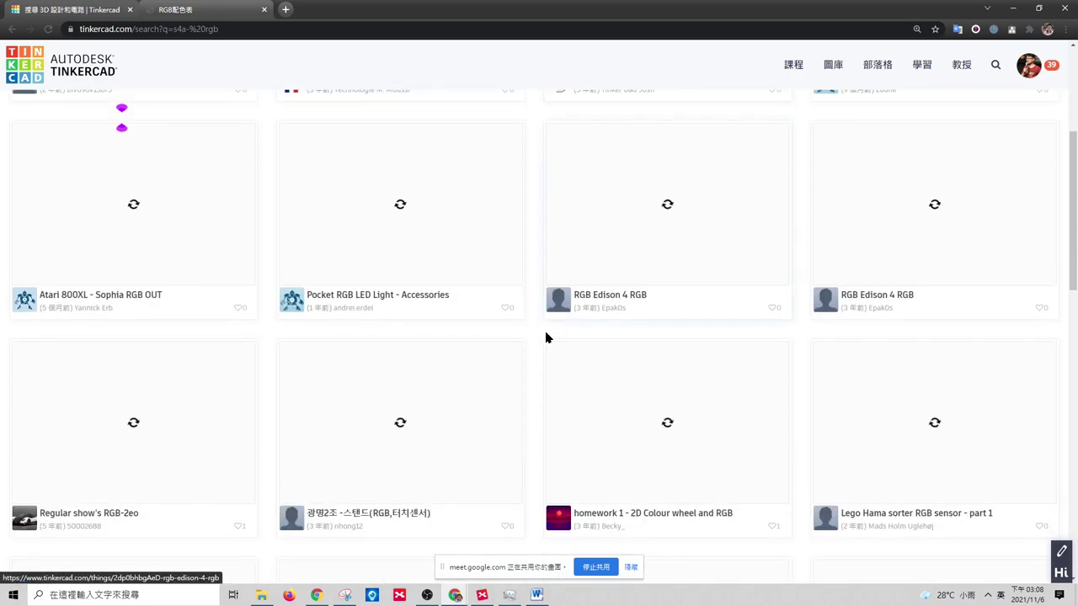
{"action": "scroll", "coordinate": [522, 333], "scroll_direction": "down", "scroll_amount": 2}
{"action": "scroll", "coordinate": [454, 321], "scroll_direction": "down", "scroll_amount": 3}
{"action": "scroll", "coordinate": [421, 304], "scroll_direction": "up", "scroll_amount": 5}
{"action": "scroll", "coordinate": [324, 241], "scroll_direction": "up", "scroll_amount": 3}
- Shorten the gallery search to "s4a-" and restrict it to circuits
{"action": "key", "text": "BackSpace"}
{"action": "key", "text": "BackSpace"}
{"action": "key", "text": "BackSpace"}
{"action": "key", "text": "BackSpace"}
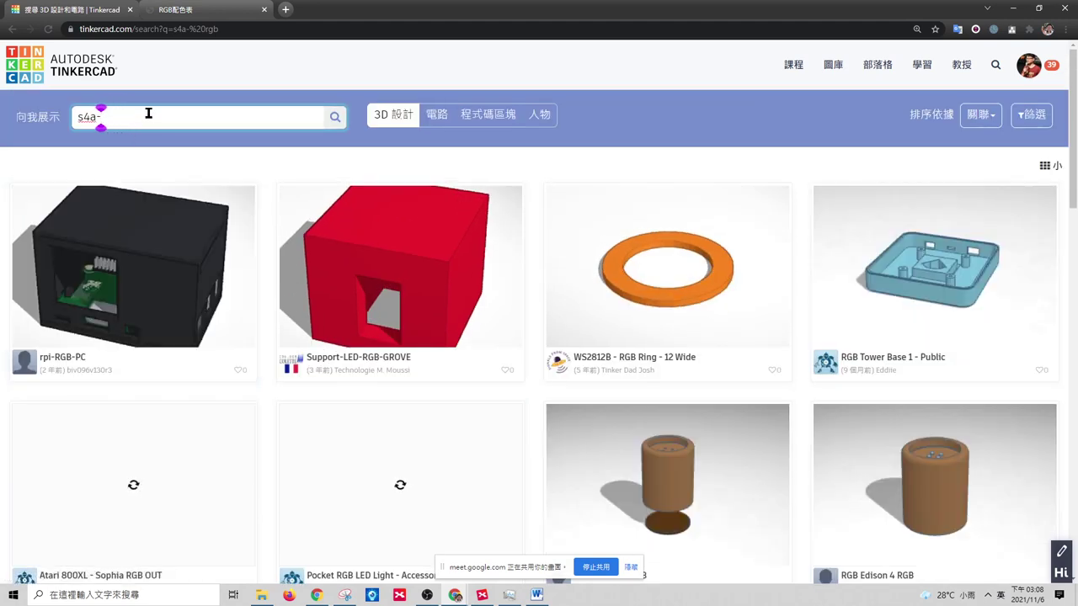
{"action": "key", "text": "Return"}
{"action": "left_click", "coordinate": [437, 114]}
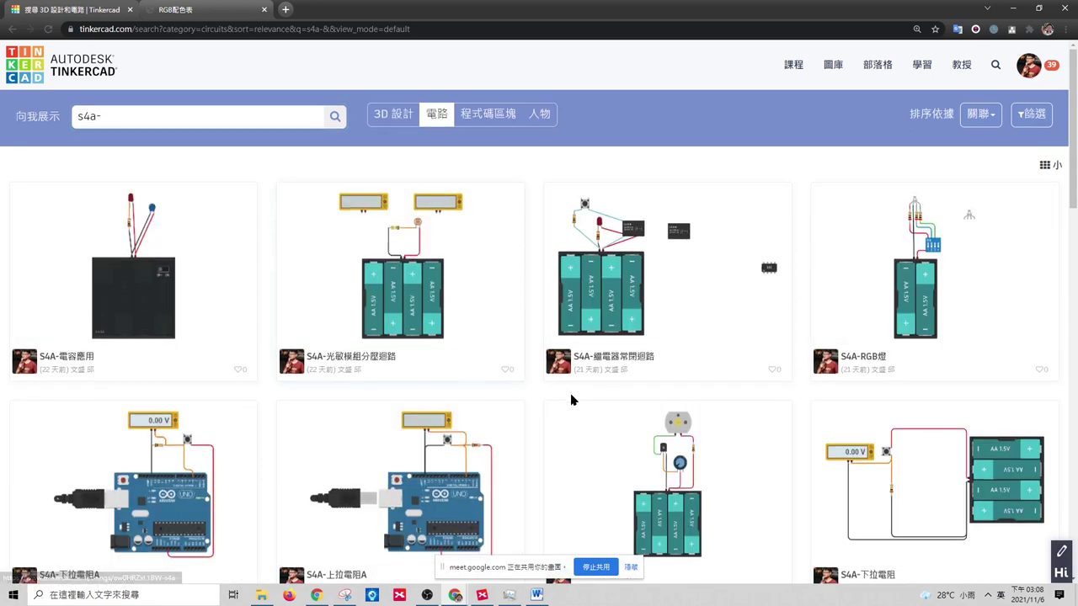
- Find the S4A-RGB呼吸燈練習 circuit among the results and open it for editing
{"action": "scroll", "coordinate": [565, 398], "scroll_direction": "down", "scroll_amount": 2}
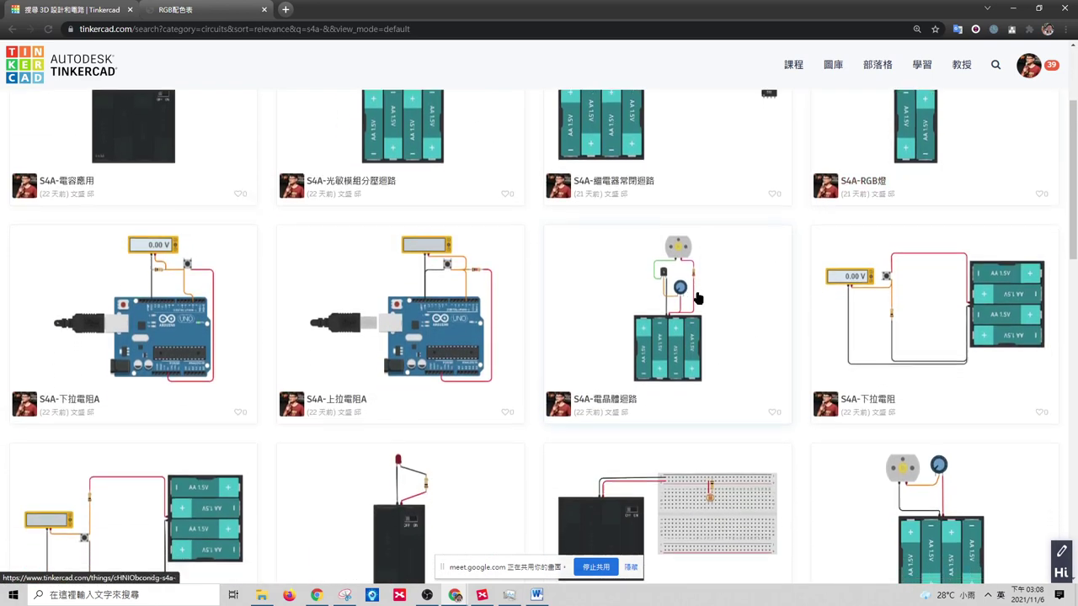
{"action": "scroll", "coordinate": [698, 298], "scroll_direction": "down", "scroll_amount": 1}
{"action": "scroll", "coordinate": [763, 303], "scroll_direction": "down", "scroll_amount": 4}
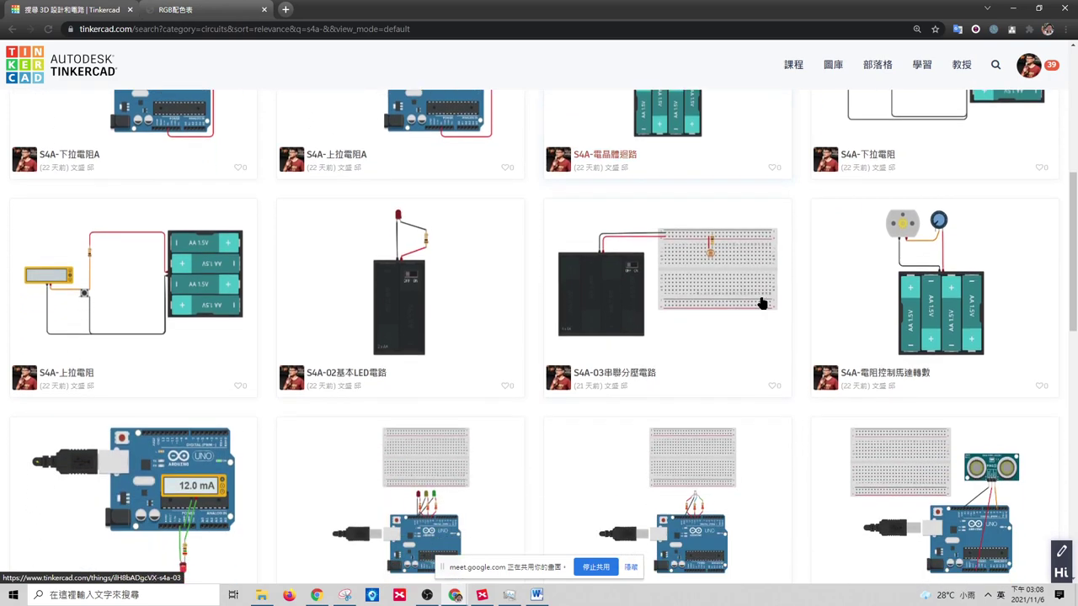
{"action": "scroll", "coordinate": [760, 303], "scroll_direction": "down", "scroll_amount": 1}
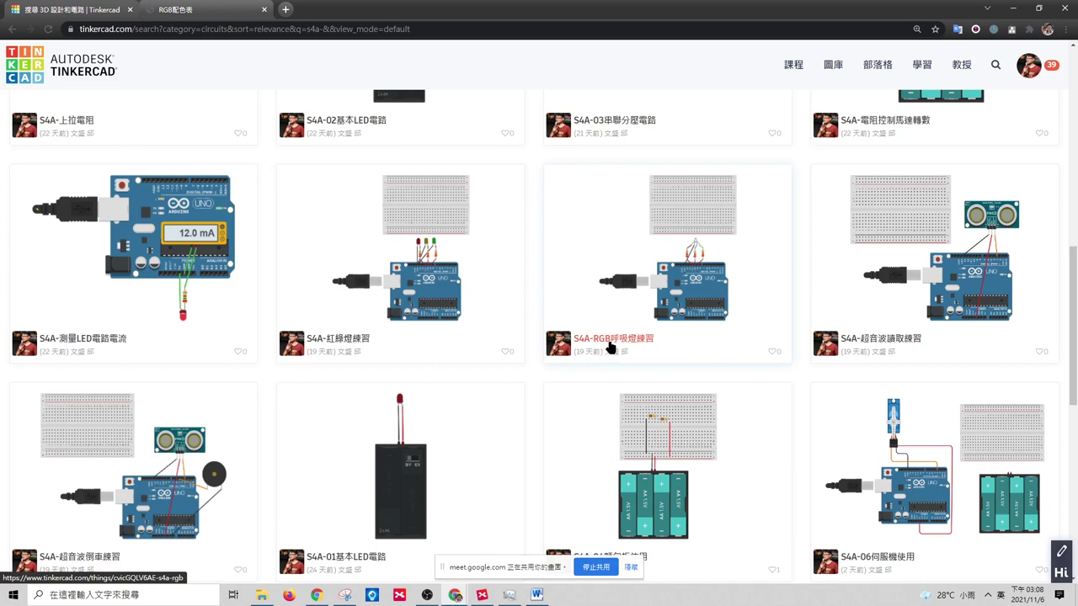
{"action": "left_click", "coordinate": [685, 315]}
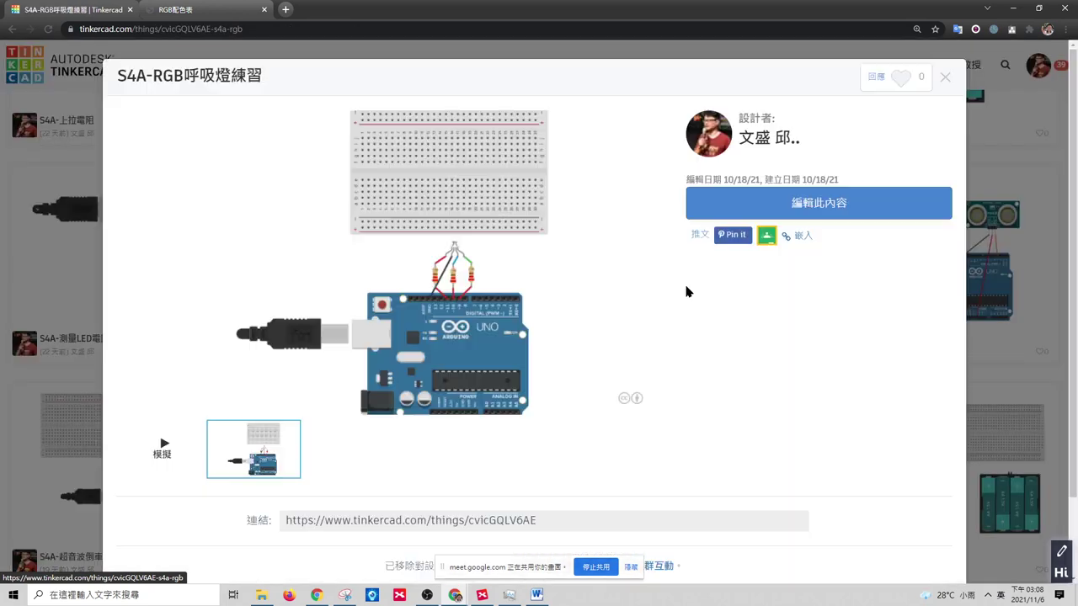
{"action": "left_click", "coordinate": [795, 210]}
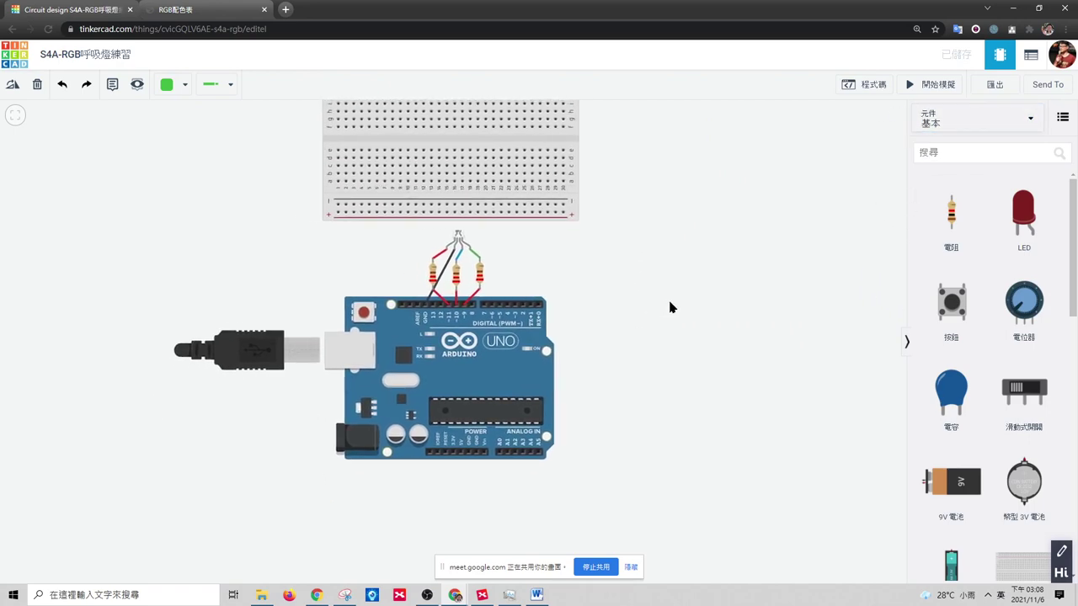
- Display the breathing-light circuit's block code and start its simulation
{"action": "scroll", "coordinate": [532, 275], "scroll_direction": "up", "scroll_amount": 3}
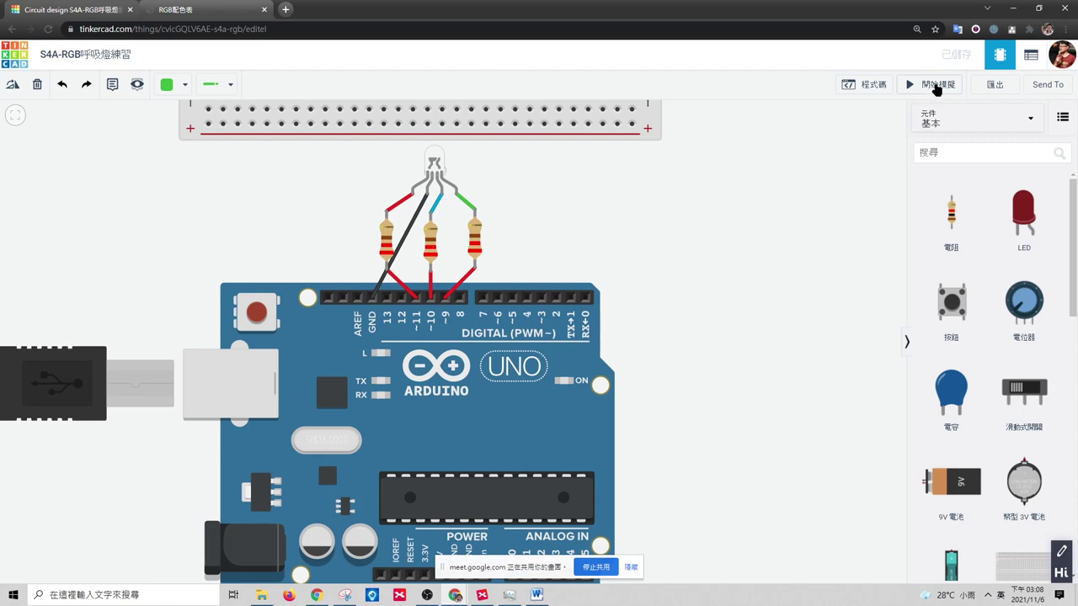
{"action": "left_click", "coordinate": [871, 87]}
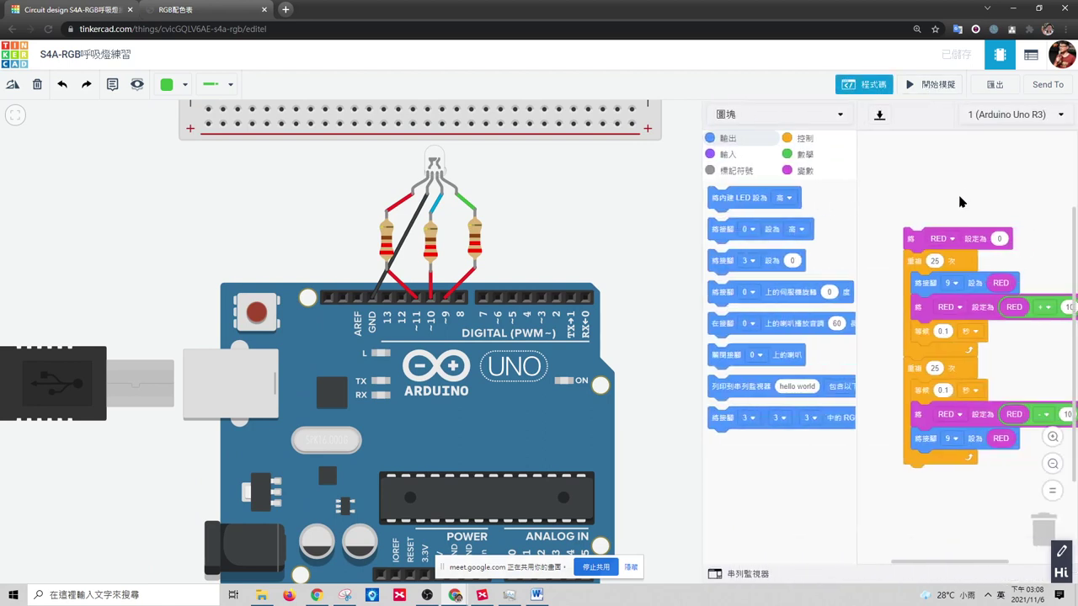
{"action": "left_click_drag", "start_coordinate": [908, 238], "coordinate": [875, 169]}
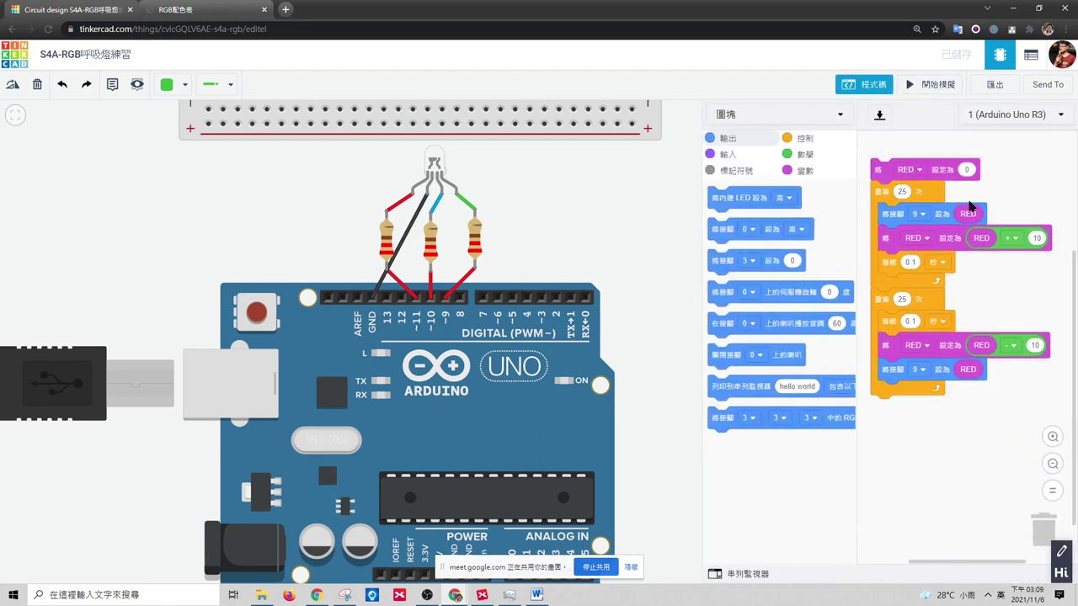
{"action": "left_click", "coordinate": [930, 87]}
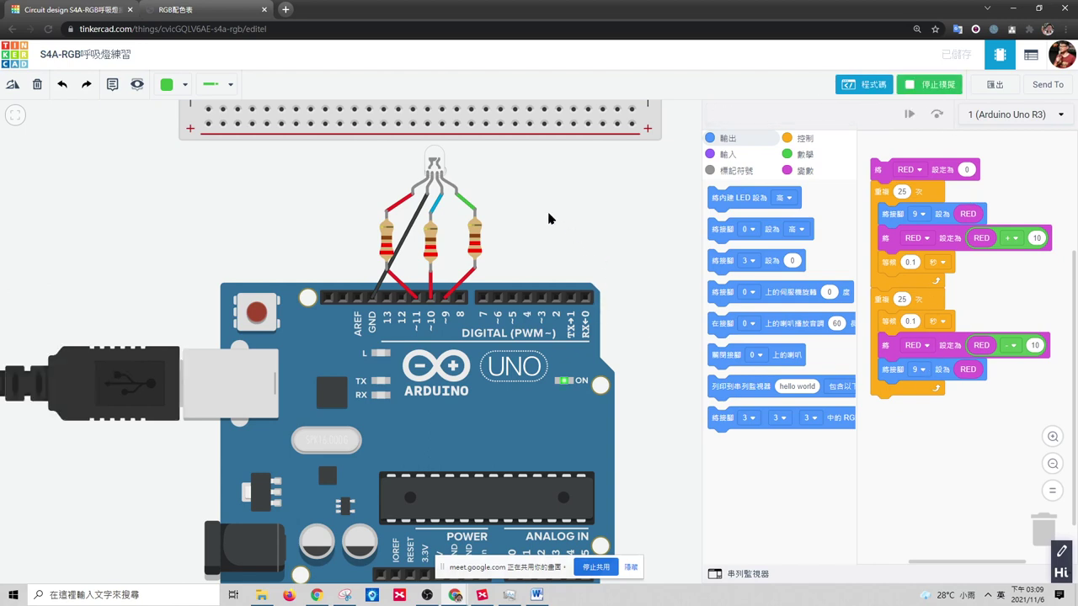
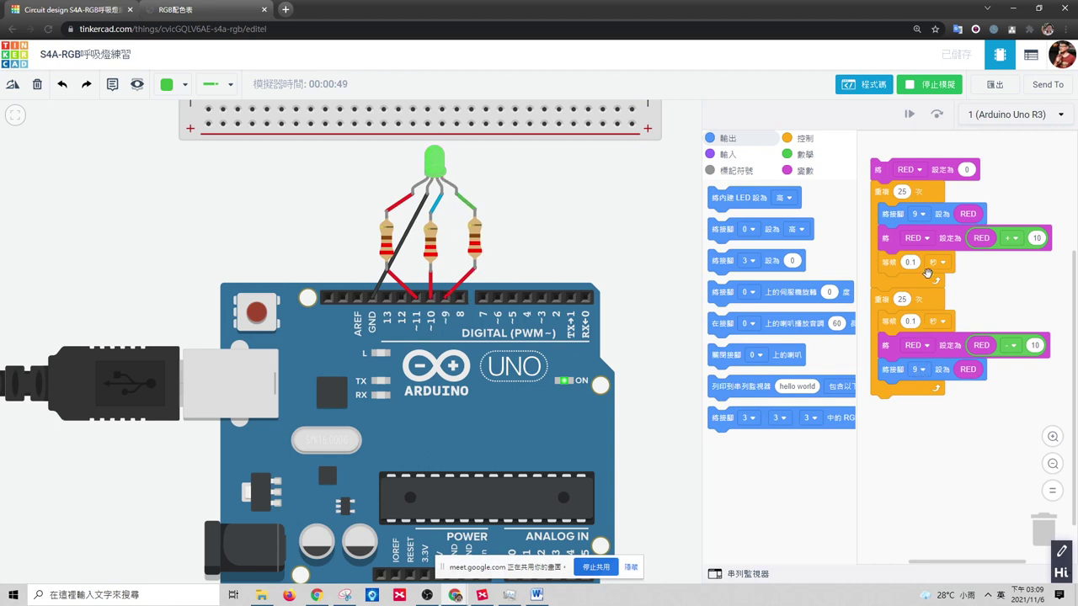
- Duplicate the whole RED fade block stack and attach the copy beneath the original
{"action": "right_click", "coordinate": [877, 171]}
{"action": "left_click", "coordinate": [900, 181]}
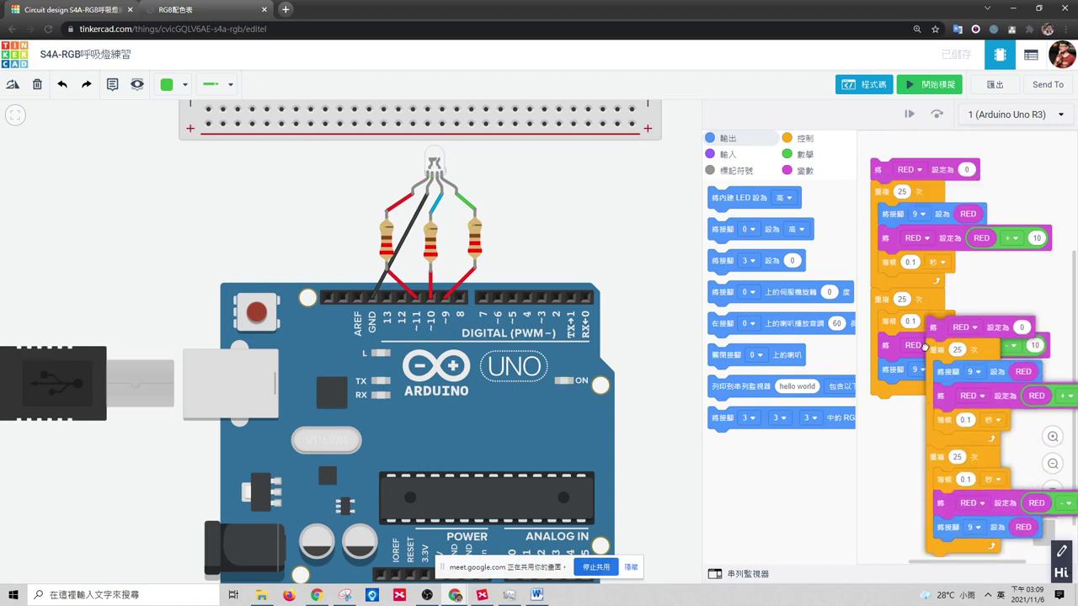
{"action": "left_click", "coordinate": [875, 402]}
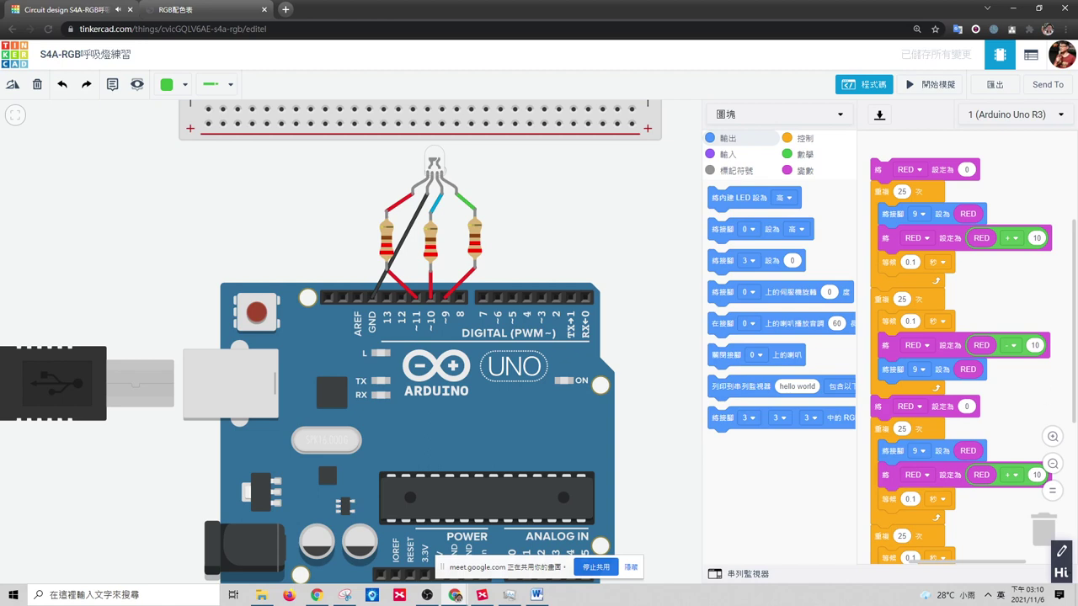
- Set both pin output blocks in the copied fade section to pin 10 and run the simulation
{"action": "scroll", "coordinate": [1010, 387], "scroll_direction": "down", "scroll_amount": 3}
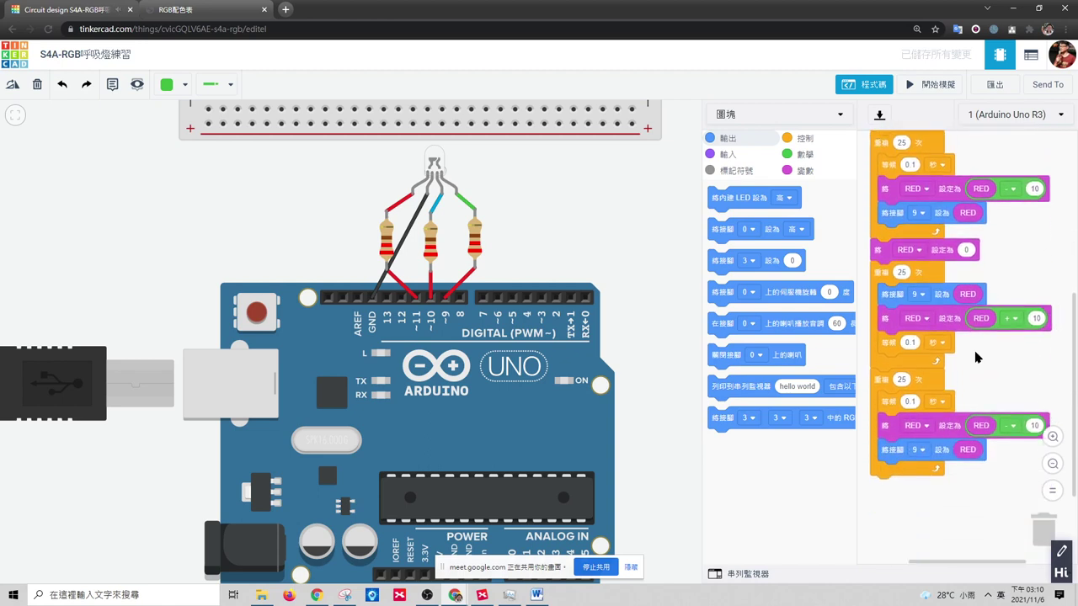
{"action": "left_click", "coordinate": [923, 296]}
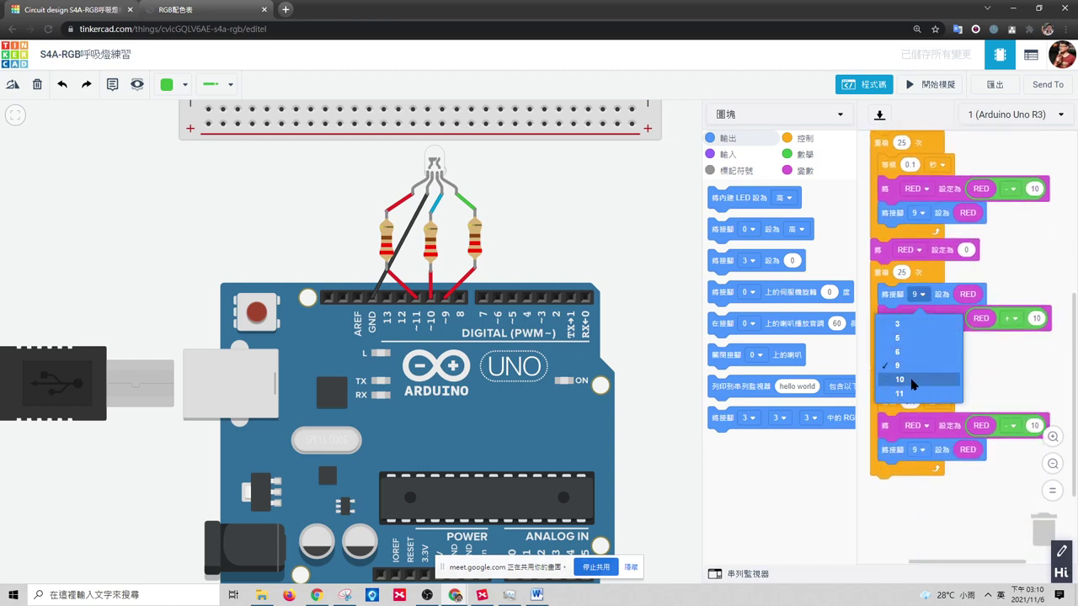
{"action": "left_click", "coordinate": [915, 381]}
{"action": "left_click", "coordinate": [923, 455]}
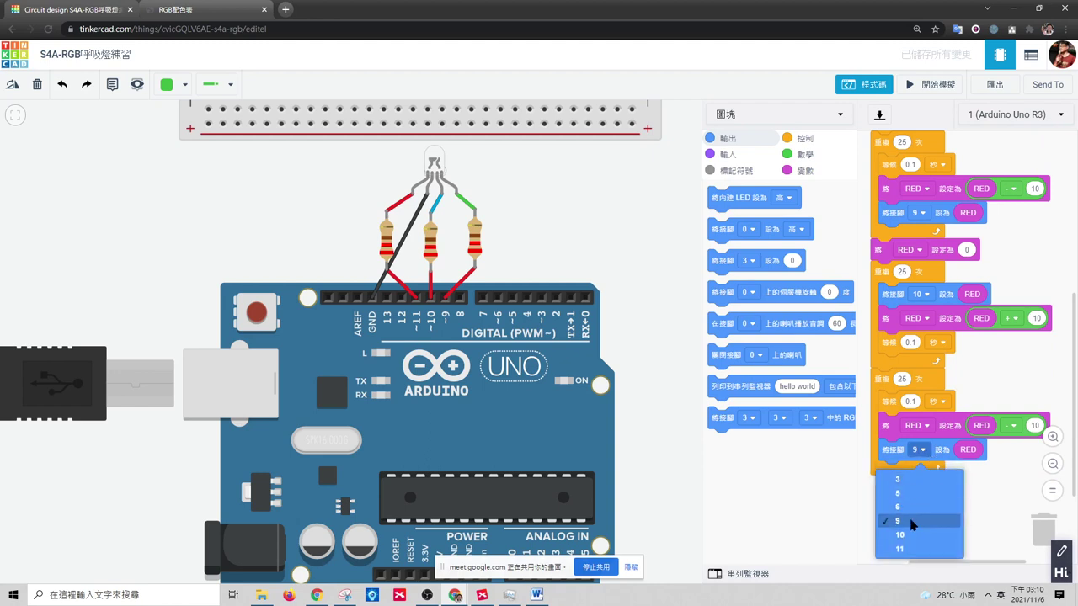
{"action": "left_click", "coordinate": [915, 540]}
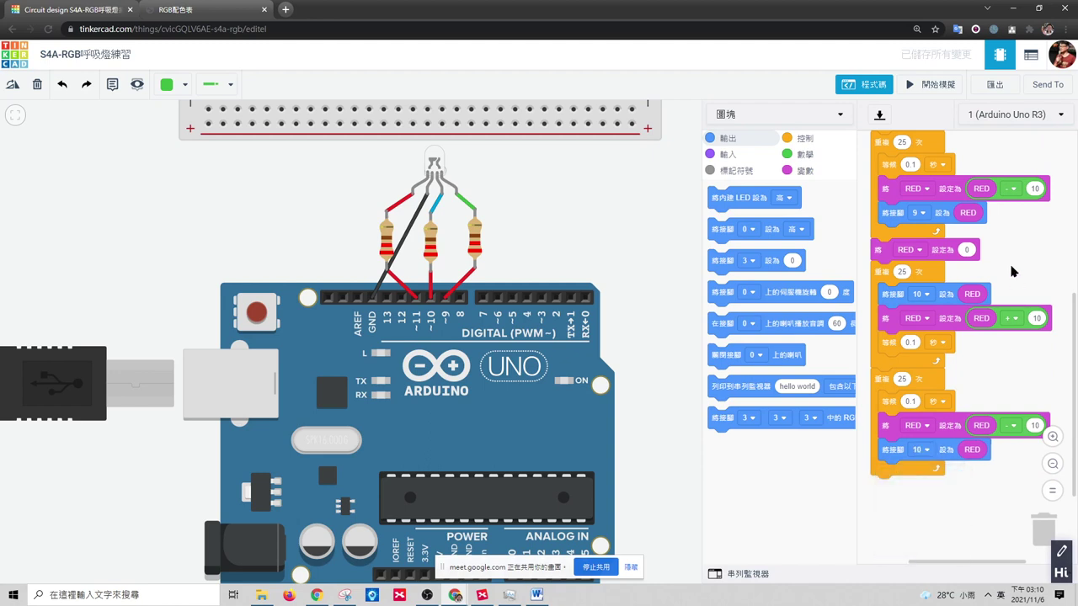
{"action": "left_click", "coordinate": [935, 85]}
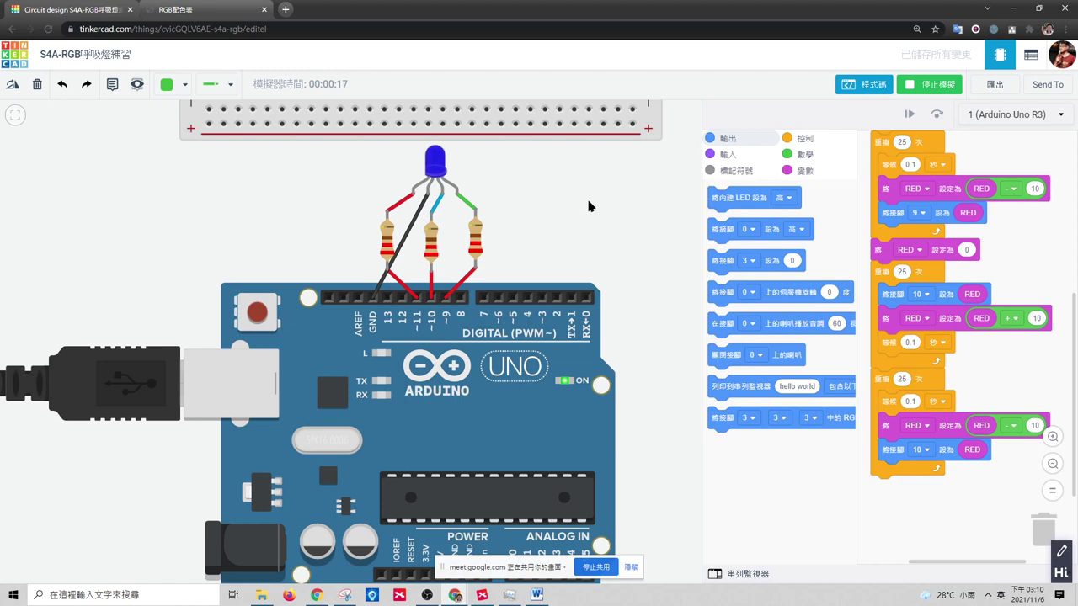
{"action": "scroll", "coordinate": [628, 204], "scroll_direction": "right", "scroll_amount": 3}
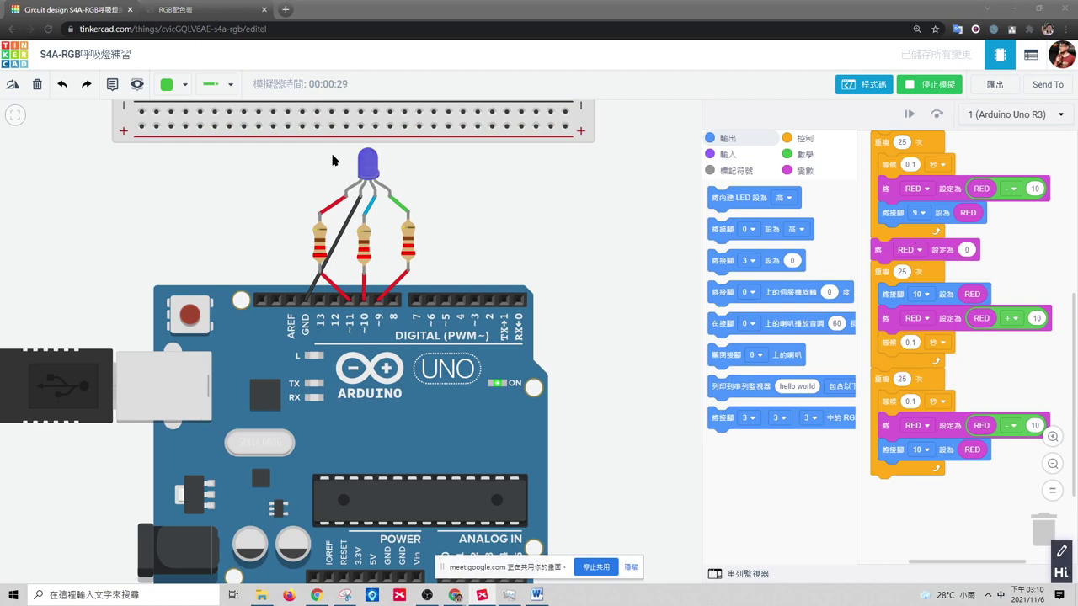
- Create a new circuit from the circuits dashboard and place a micro servo (微伺服馬達) in the workspace
{"action": "left_click", "coordinate": [18, 60]}
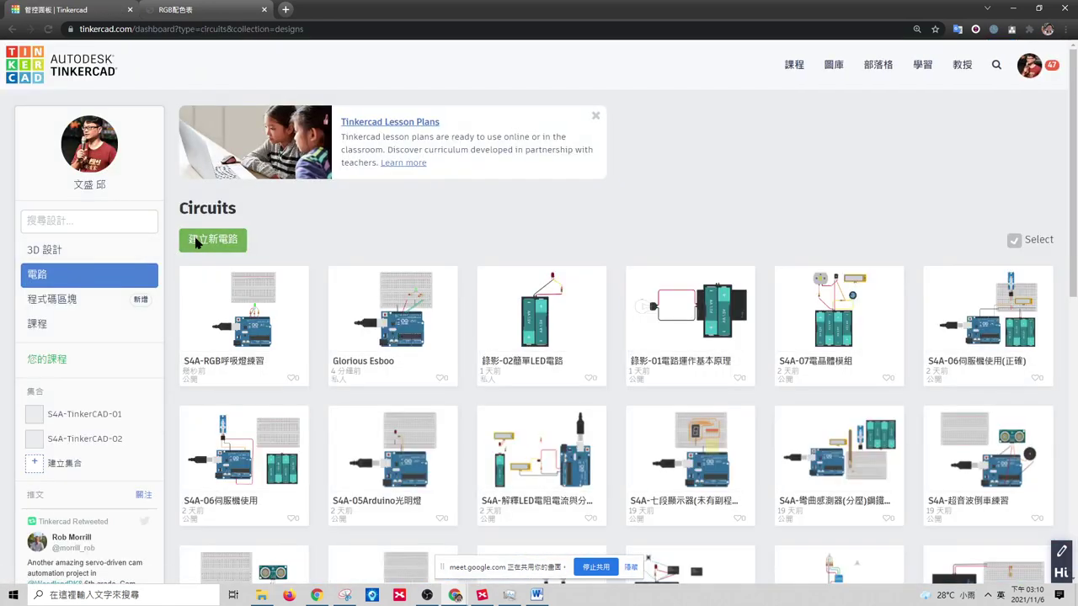
{"action": "left_click", "coordinate": [206, 243]}
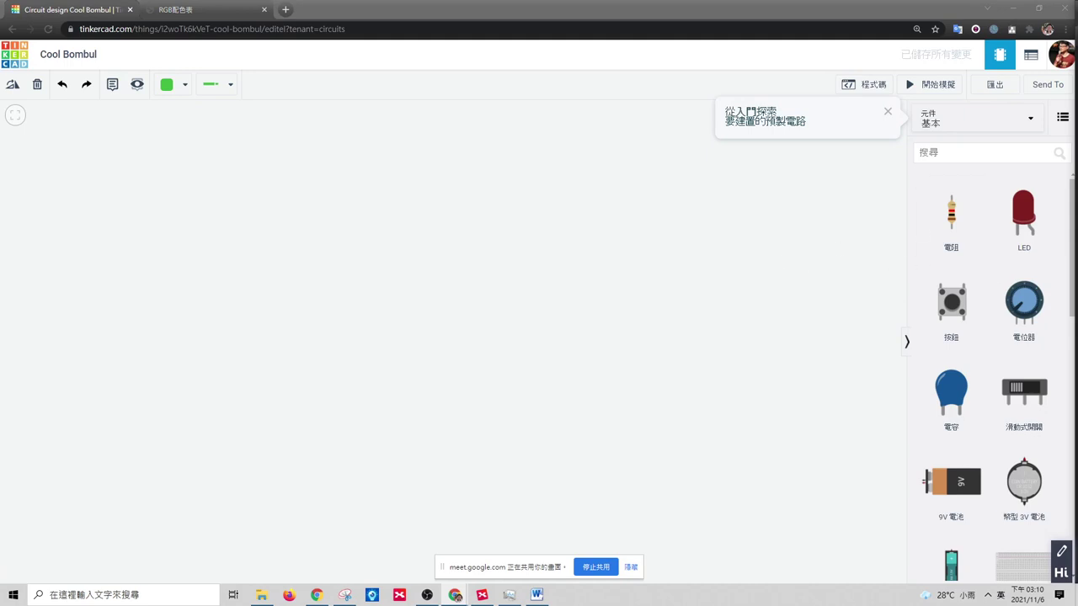
{"action": "left_click", "coordinate": [1071, 324]}
{"action": "scroll", "coordinate": [1071, 324], "scroll_direction": "down", "scroll_amount": 5}
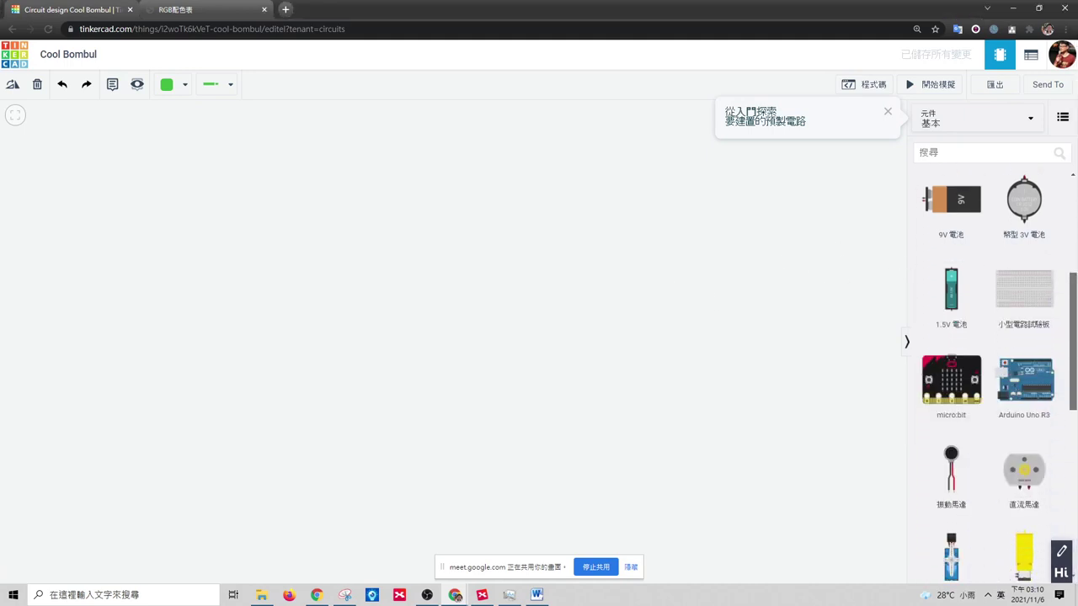
{"action": "scroll", "coordinate": [1043, 382], "scroll_direction": "down", "scroll_amount": 2}
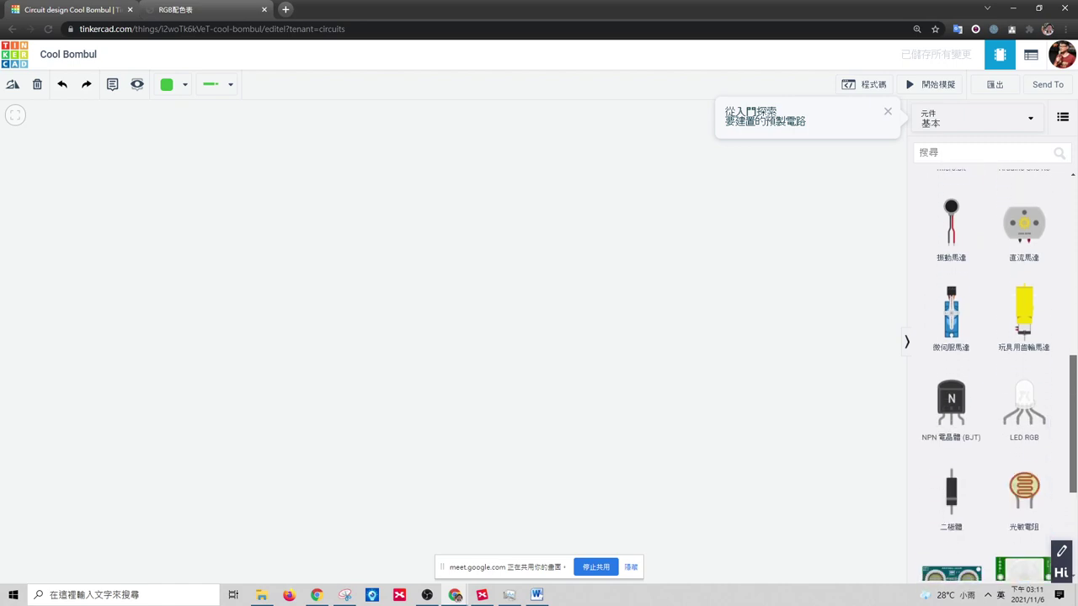
{"action": "left_click_drag", "start_coordinate": [959, 315], "coordinate": [578, 187]}
- Add an Arduino Uno R3 and a small breadboard beside it, shifting the servo towards the Arduino
{"action": "left_click_drag", "start_coordinate": [1075, 393], "coordinate": [1075, 329]}
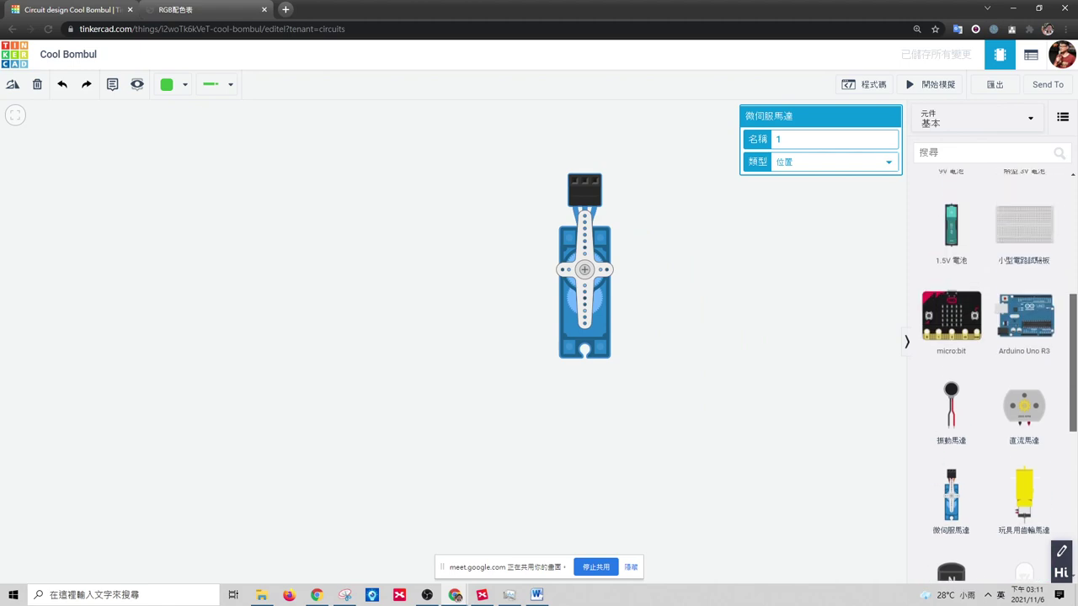
{"action": "left_click_drag", "start_coordinate": [503, 316], "coordinate": [385, 350]}
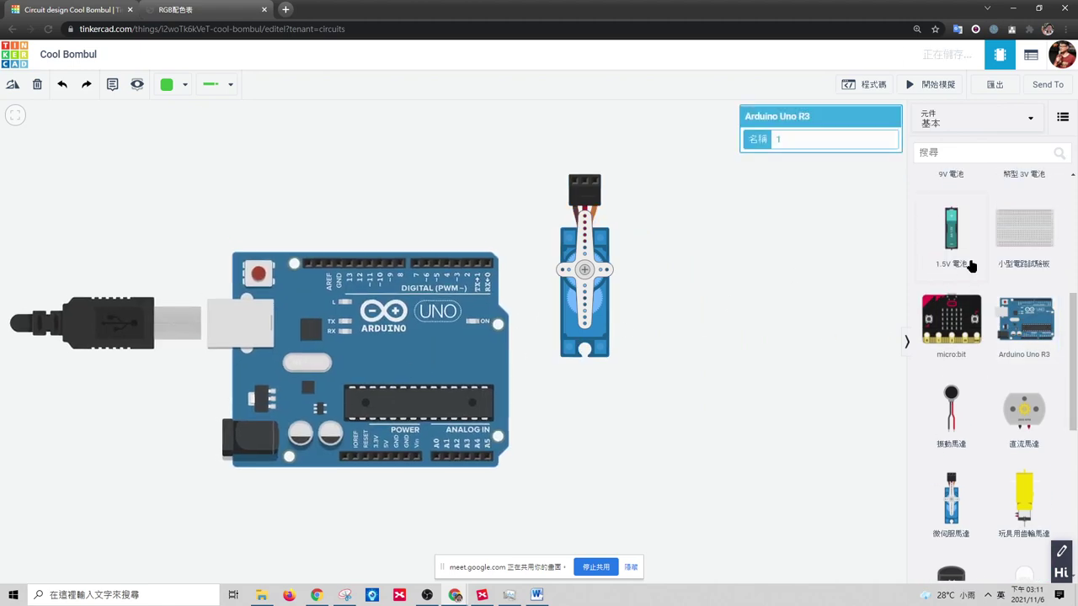
{"action": "left_click_drag", "start_coordinate": [1023, 228], "coordinate": [639, 327]}
{"action": "left_click_drag", "start_coordinate": [599, 265], "coordinate": [535, 266]}
{"action": "left_click", "coordinate": [653, 293]}
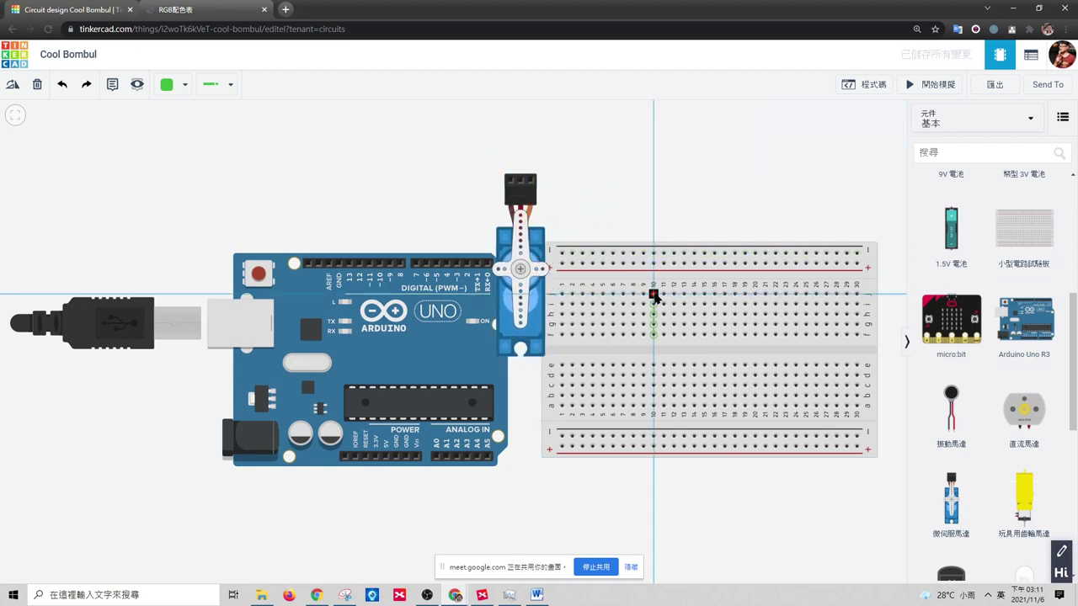
{"action": "key", "text": "Escape"}
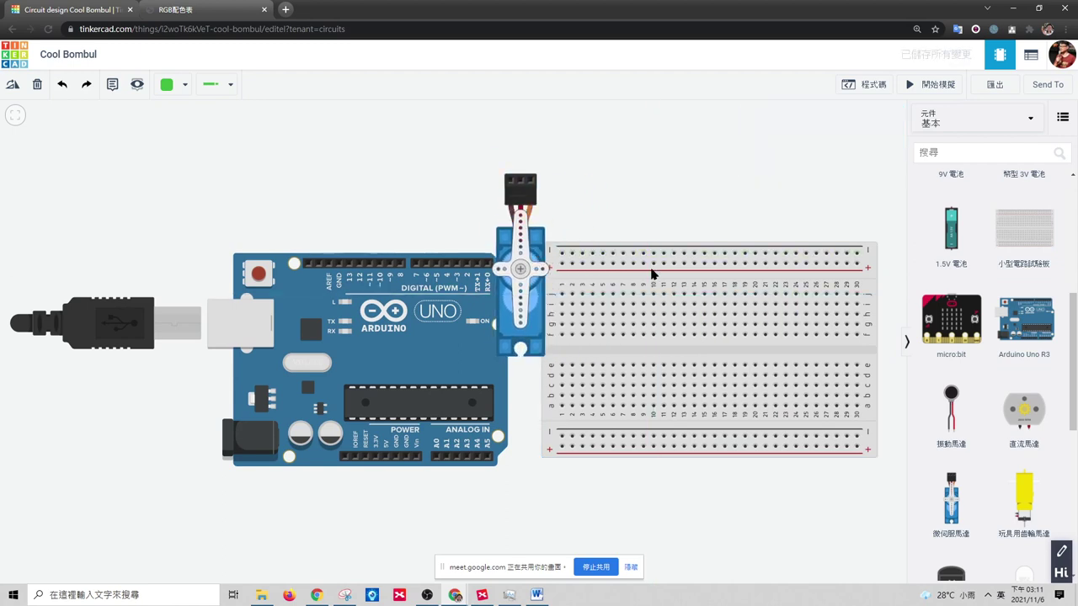
- Rotate the servo 180 degrees so its connector faces down, lower the breadboard, and place the servo over its upper edge
{"action": "left_click", "coordinate": [526, 244]}
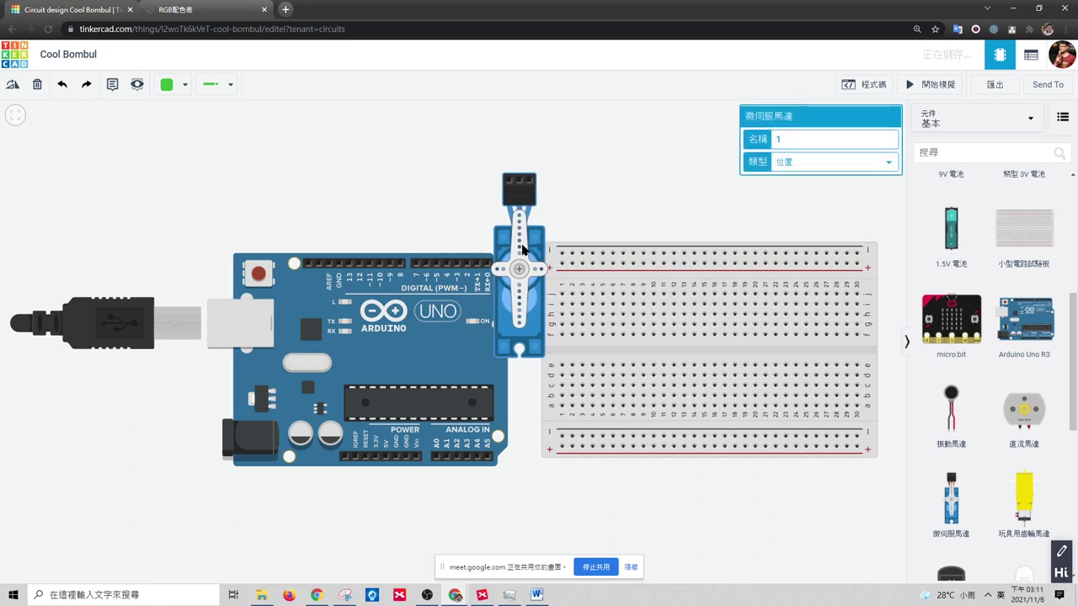
{"action": "double_click", "coordinate": [12, 85]}
{"action": "double_click", "coordinate": [11, 85]}
{"action": "double_click", "coordinate": [12, 85]}
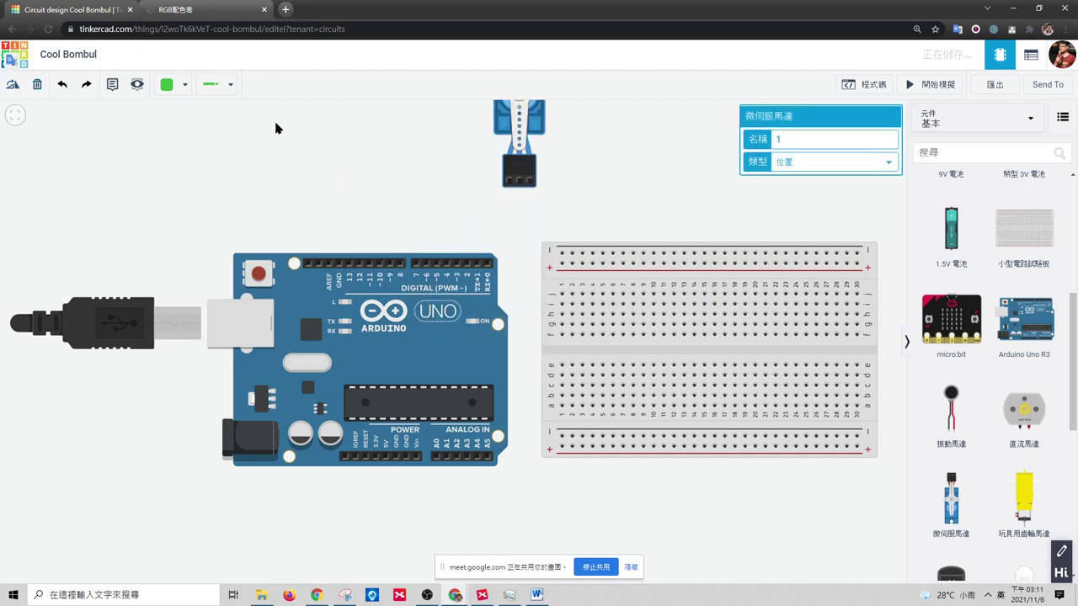
{"action": "left_click_drag", "start_coordinate": [607, 284], "coordinate": [588, 343]}
{"action": "left_click_drag", "start_coordinate": [536, 122], "coordinate": [644, 278]}
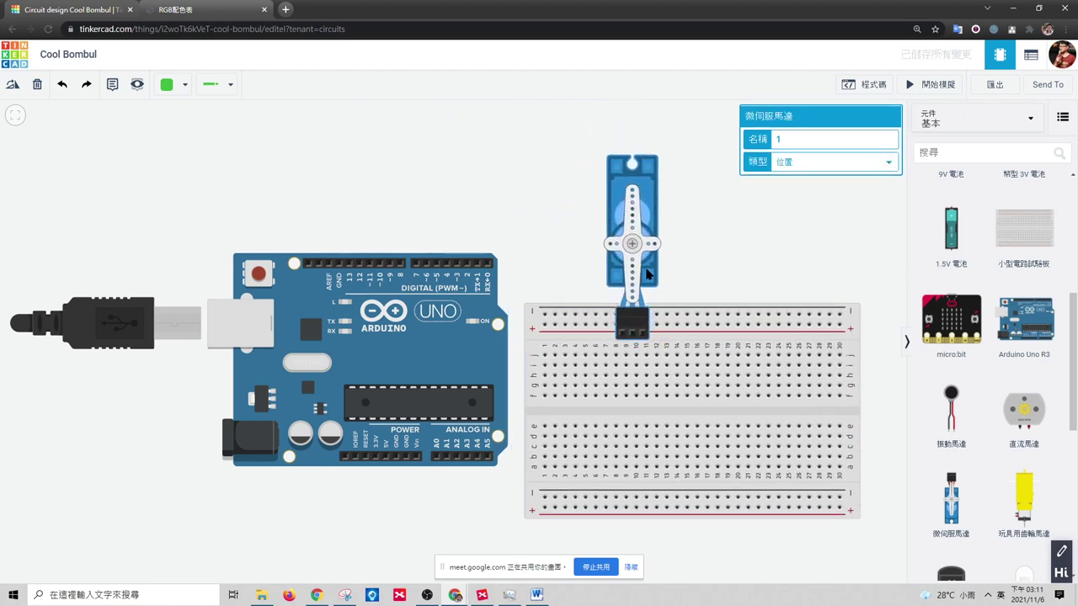
- Move the Arduino down away from the breadboard and plug the servo's connector into breadboard columns 14 to 16
{"action": "left_click_drag", "start_coordinate": [423, 341], "coordinate": [378, 385]}
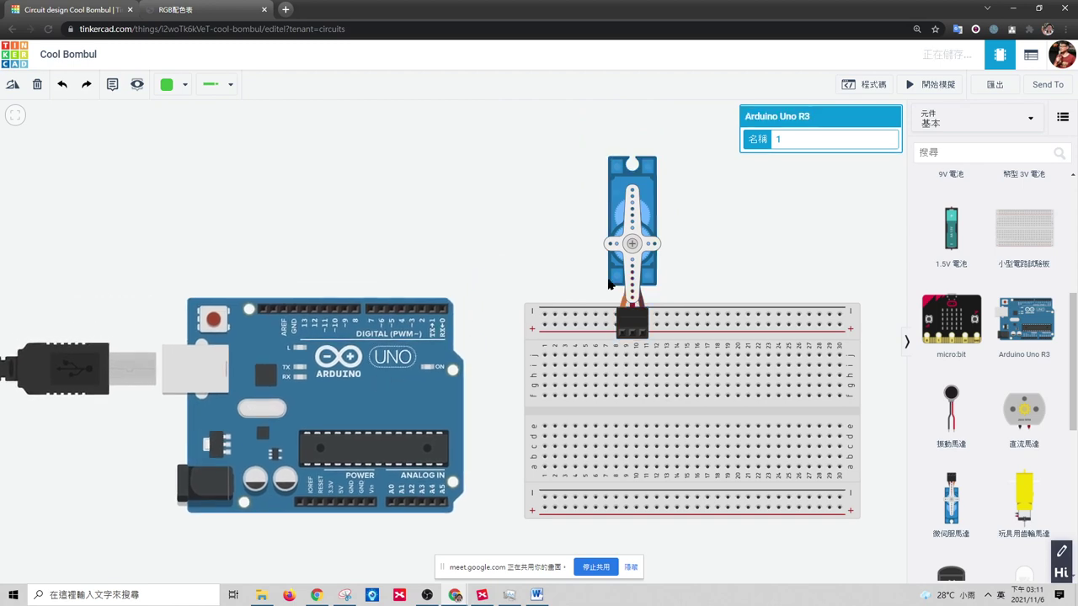
{"action": "left_click_drag", "start_coordinate": [645, 215], "coordinate": [702, 205]}
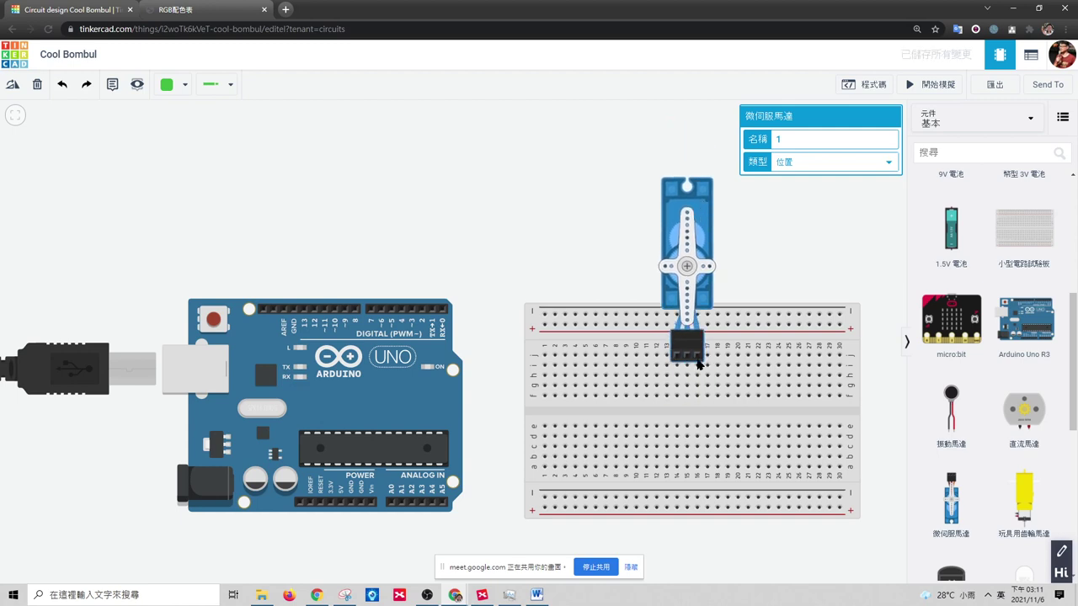
{"action": "mouse_move", "coordinate": [709, 300]}
{"action": "left_mouse_down"}
{"action": "mouse_move", "coordinate": [712, 219]}
{"action": "mouse_move", "coordinate": [714, 300]}
{"action": "left_mouse_up"}
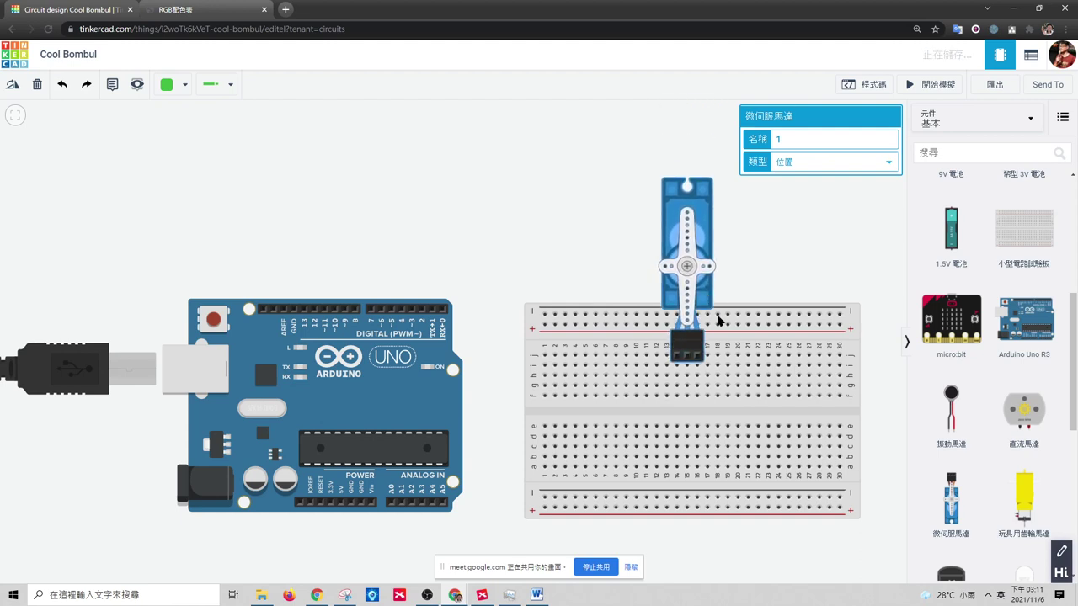
{"action": "left_click", "coordinate": [697, 360]}
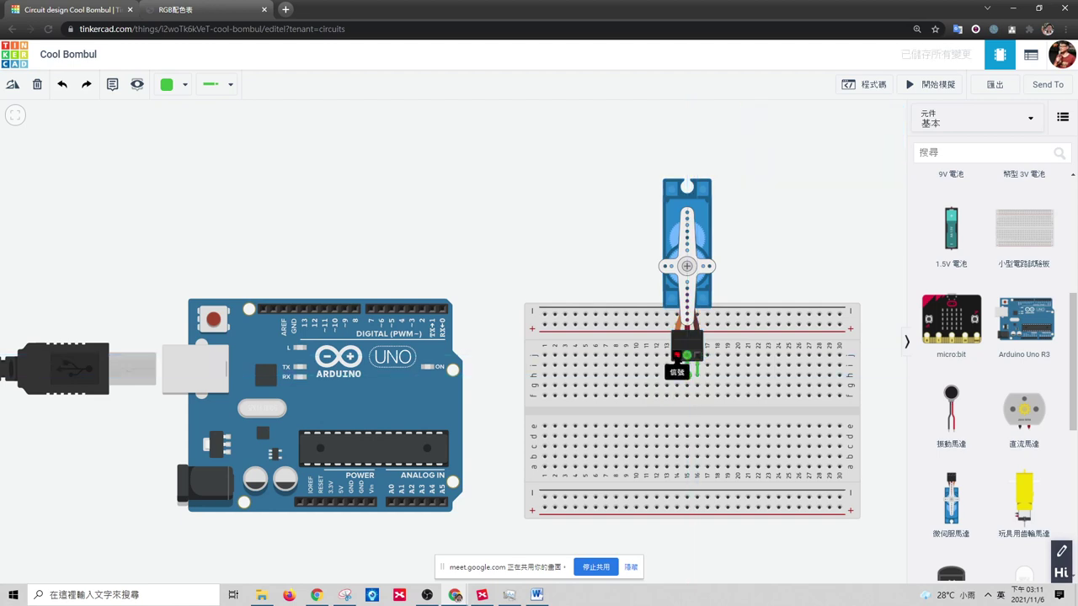
{"action": "key", "text": "Escape"}
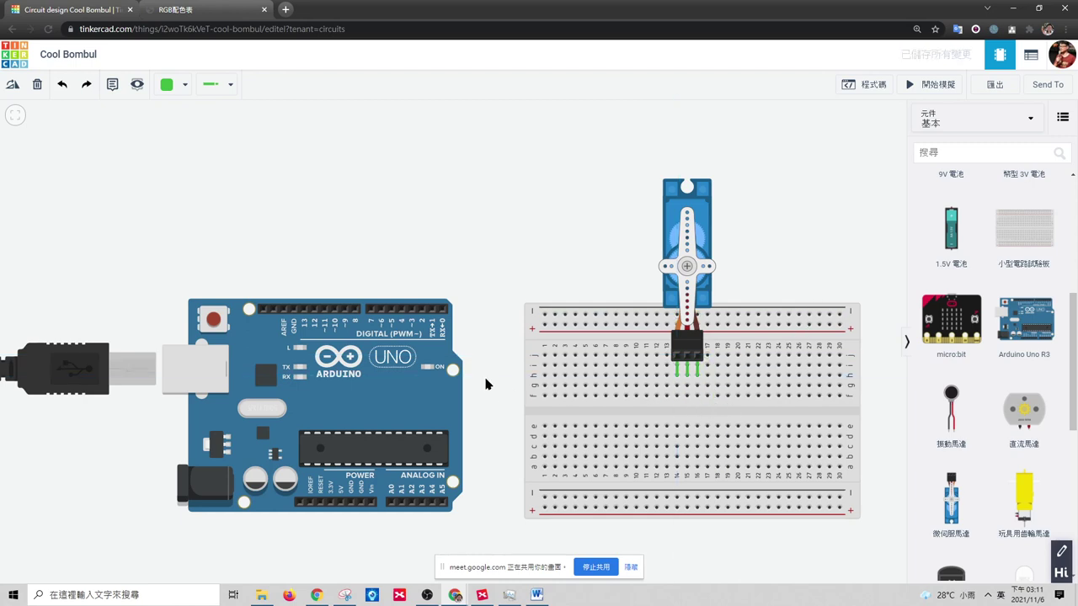
- Reposition the Arduino directly below the breadboard, leaving free space beside both for more components
{"action": "left_click_drag", "start_coordinate": [422, 410], "coordinate": [425, 408]}
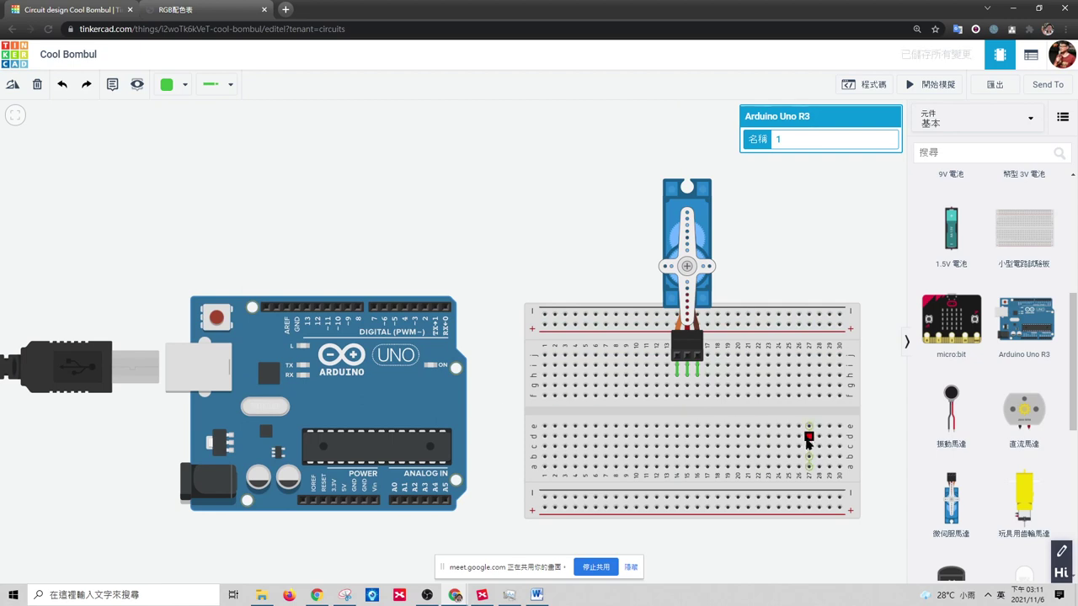
{"action": "left_click_drag", "start_coordinate": [876, 431], "coordinate": [746, 306]}
{"action": "left_click_drag", "start_coordinate": [255, 255], "coordinate": [614, 496]}
{"action": "left_click", "coordinate": [790, 398]}
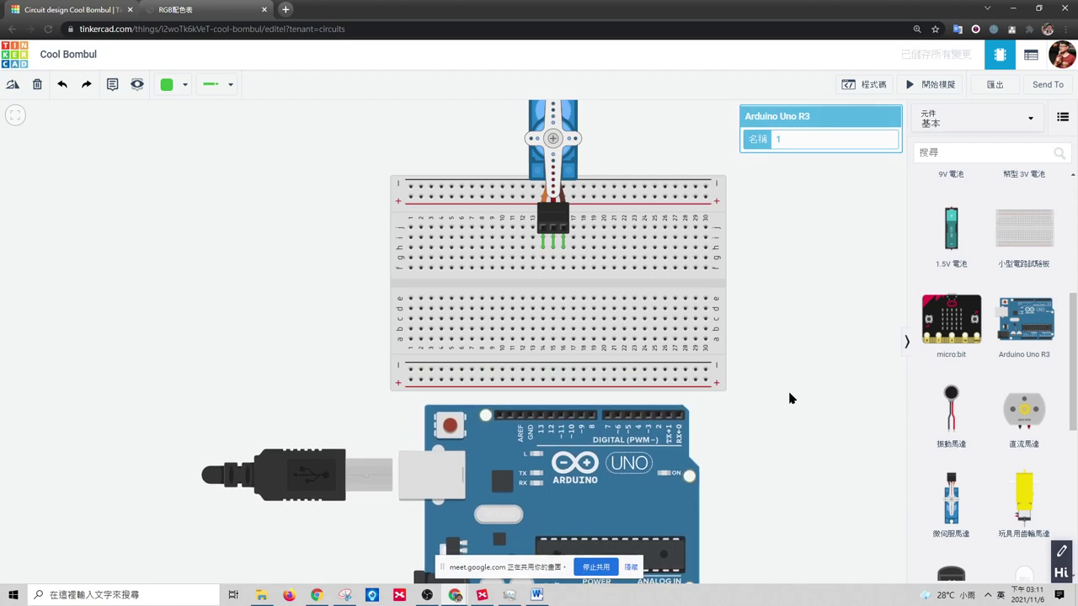
{"action": "left_click_drag", "start_coordinate": [836, 355], "coordinate": [815, 347]}
{"action": "left_click_drag", "start_coordinate": [753, 313], "coordinate": [636, 265]}
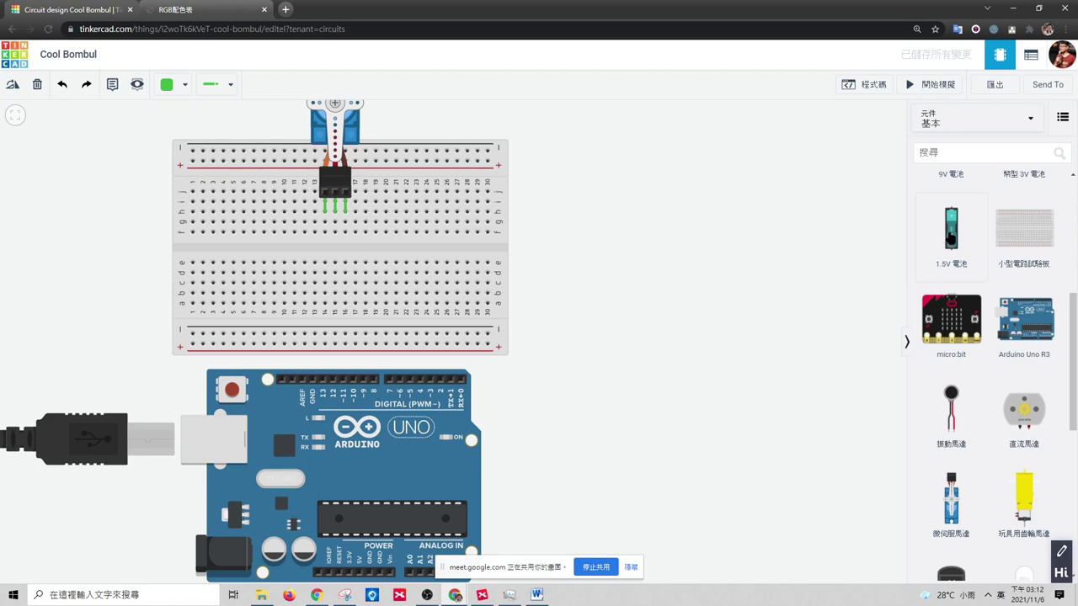
- Add a 1.5V battery component beside the breadboard, set its count to 4 batteries, and shift it clear
{"action": "left_click_drag", "start_coordinate": [950, 235], "coordinate": [613, 258]}
{"action": "left_click", "coordinate": [796, 164]}
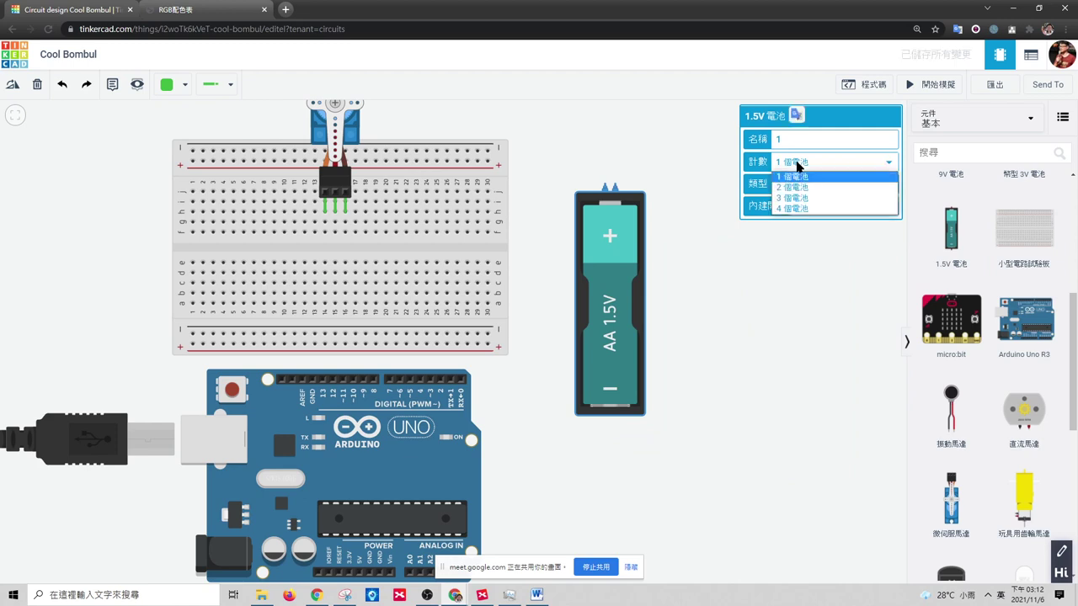
{"action": "left_click", "coordinate": [789, 209]}
{"action": "left_click_drag", "start_coordinate": [627, 282], "coordinate": [676, 308]}
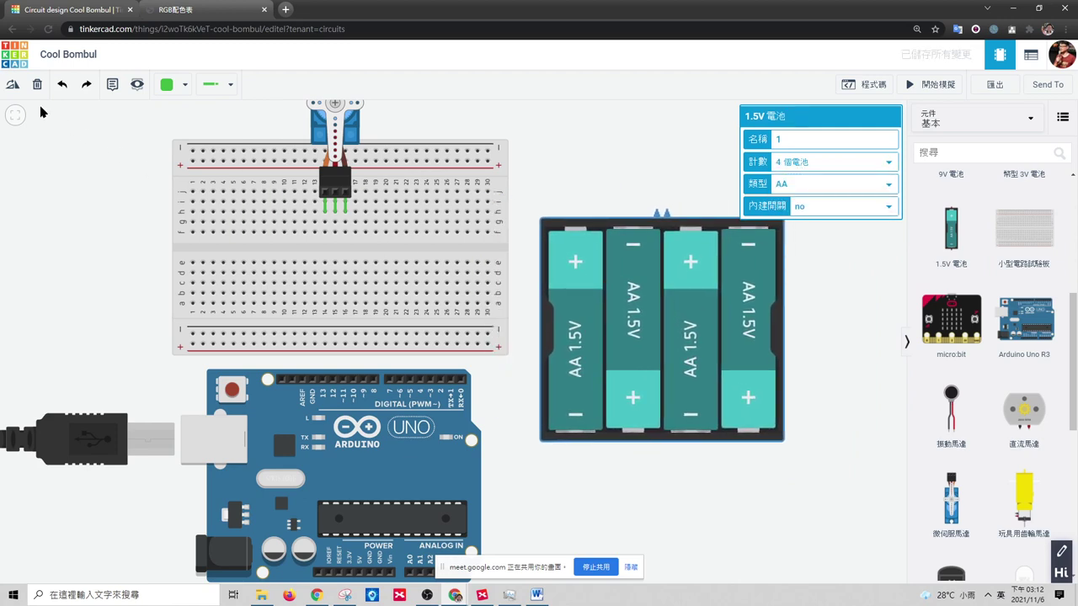
- Rotate the battery pack until its terminals face the breadboard and align it next to the upper rails
{"action": "left_click", "coordinate": [12, 88]}
{"action": "left_click", "coordinate": [12, 87]}
{"action": "left_click", "coordinate": [12, 86]}
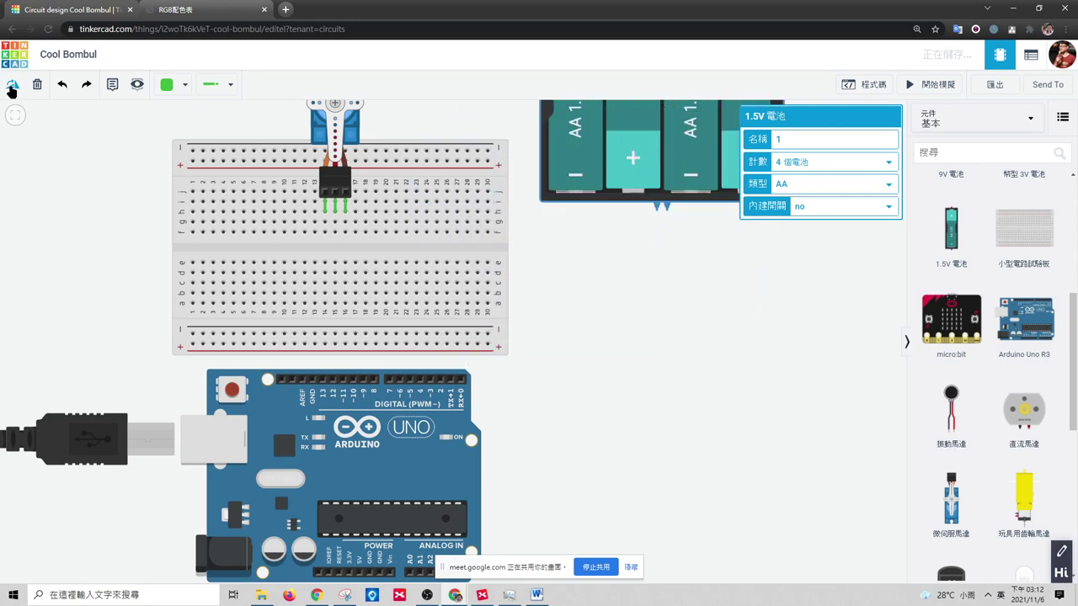
{"action": "left_click", "coordinate": [12, 87]}
{"action": "left_click", "coordinate": [12, 87]}
{"action": "left_click_drag", "start_coordinate": [687, 261], "coordinate": [625, 271]}
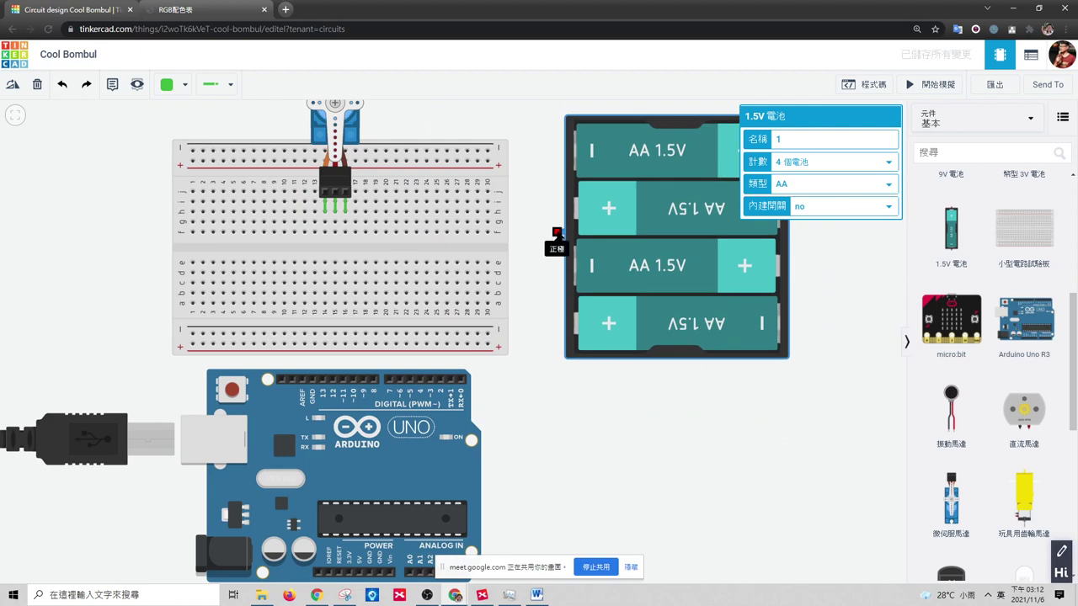
- Wire the battery pack's positive and negative terminals to the breadboard's upper + and − rails near column 30
{"action": "left_click", "coordinate": [557, 233]}
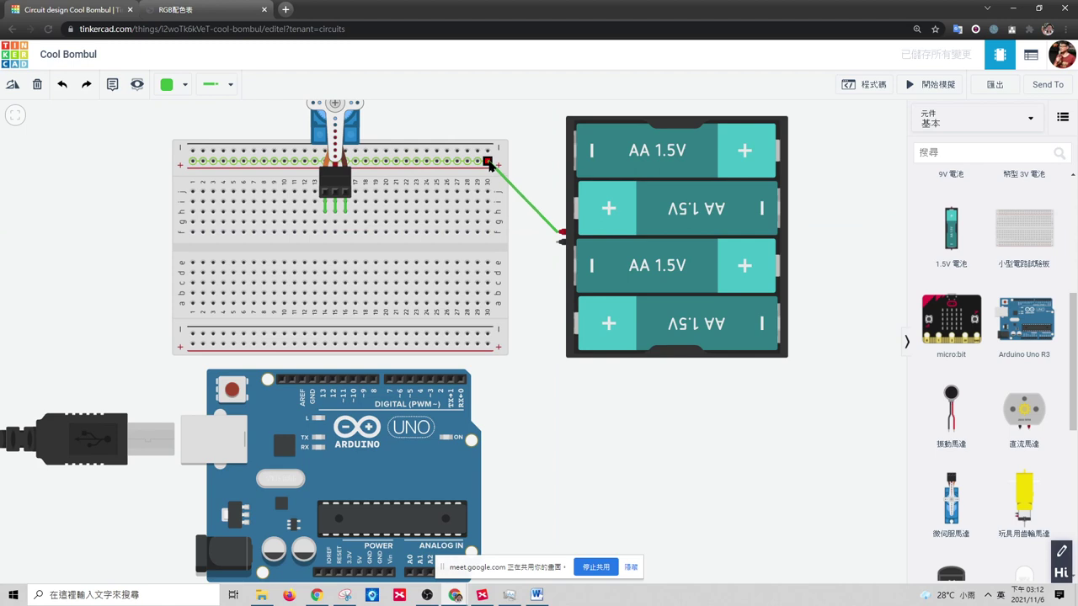
{"action": "left_click", "coordinate": [488, 162]}
{"action": "left_click", "coordinate": [557, 243]}
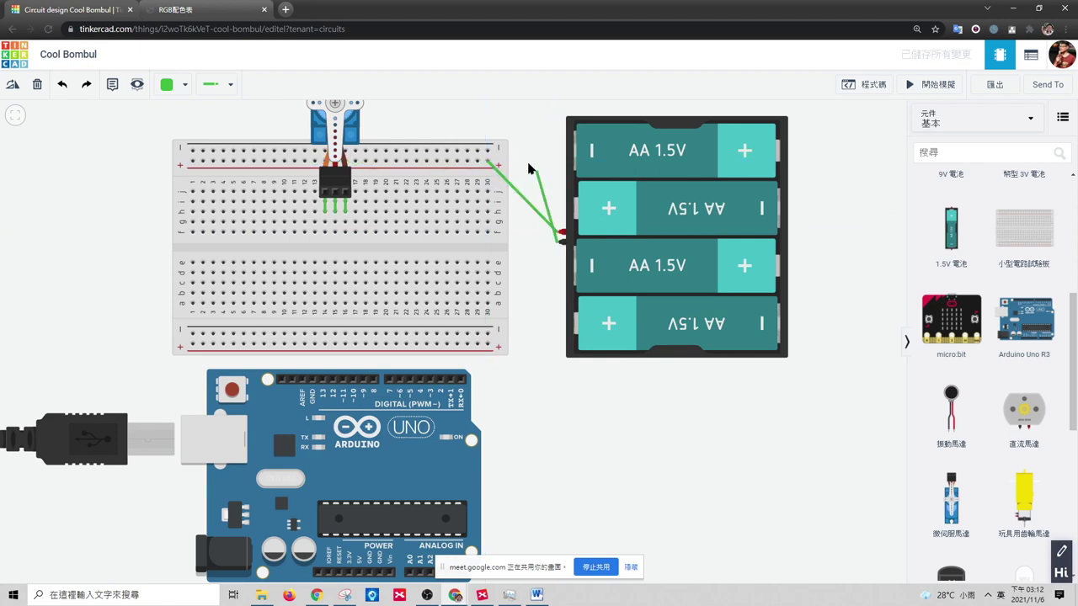
{"action": "left_click", "coordinate": [489, 152]}
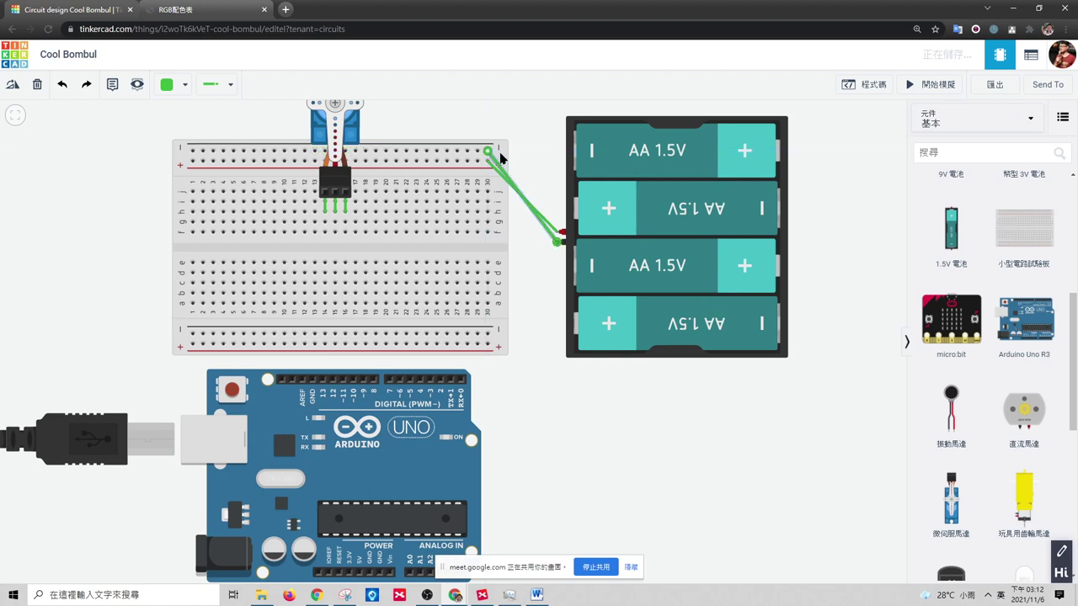
- Rotate the wired battery pack until its terminals face down and move it above the breadboard's column 30 end
{"action": "left_click", "coordinate": [679, 216]}
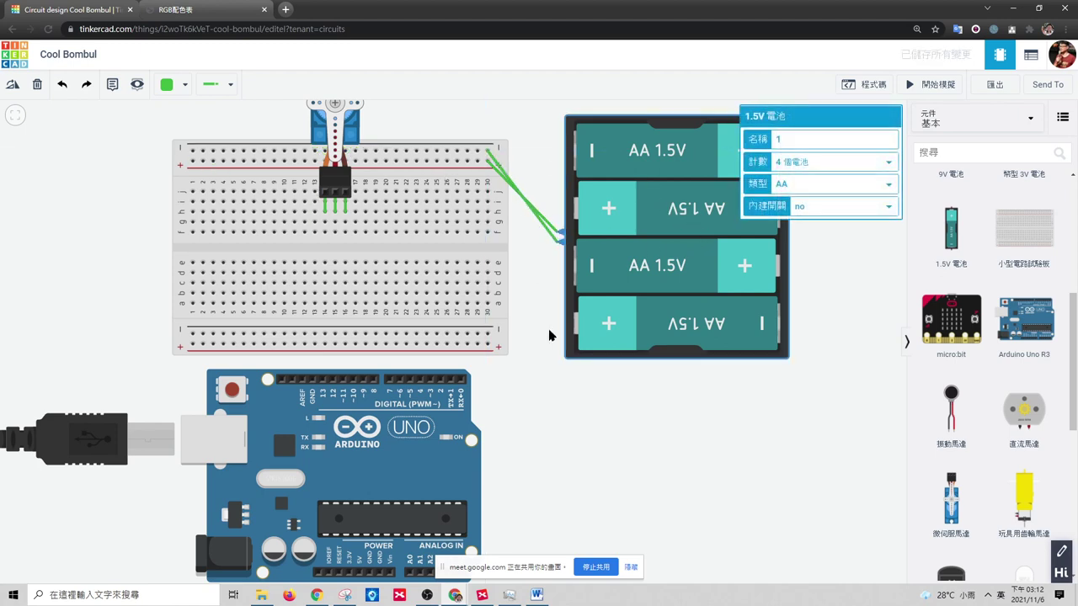
{"action": "left_click", "coordinate": [13, 85]}
{"action": "left_click", "coordinate": [13, 85]}
{"action": "left_click", "coordinate": [13, 85]}
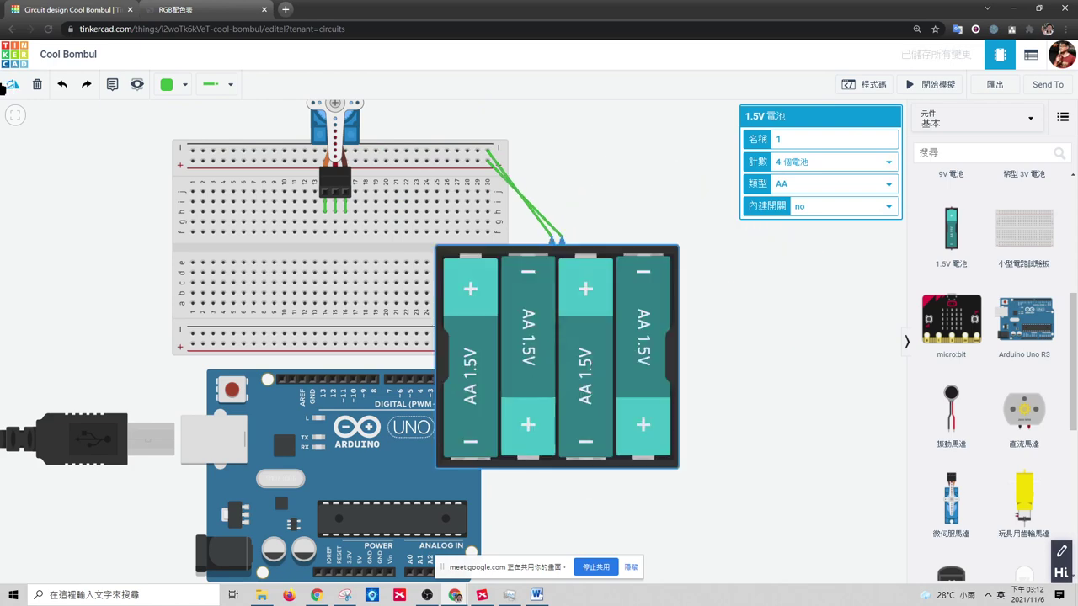
{"action": "left_click", "coordinate": [7, 85]}
{"action": "left_click", "coordinate": [6, 86]}
{"action": "left_click", "coordinate": [7, 86]}
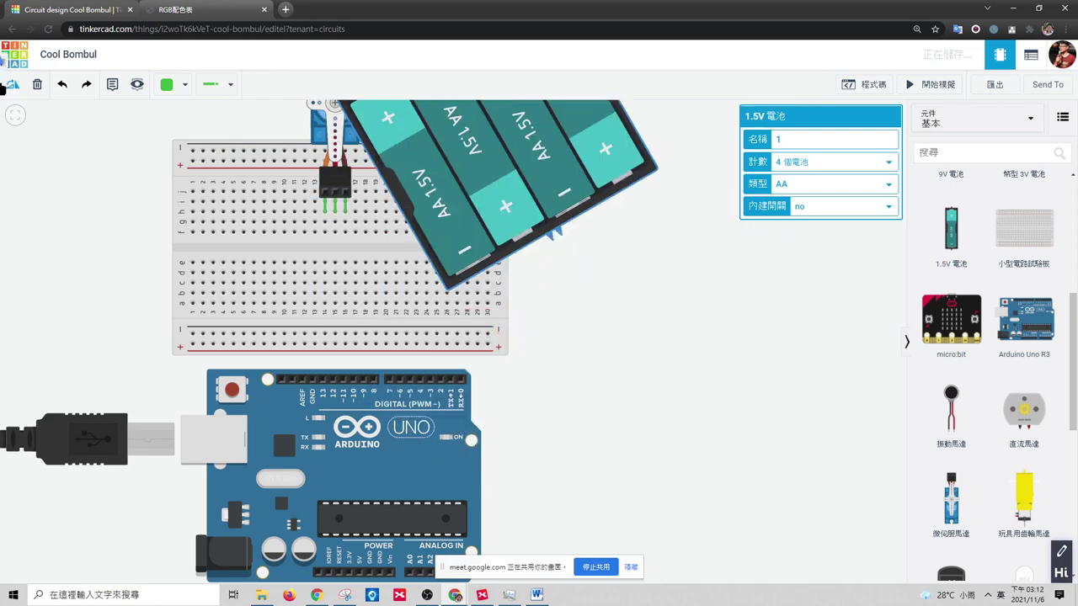
{"action": "left_click", "coordinate": [7, 86]}
{"action": "scroll", "coordinate": [628, 337], "scroll_direction": "up", "scroll_amount": 3}
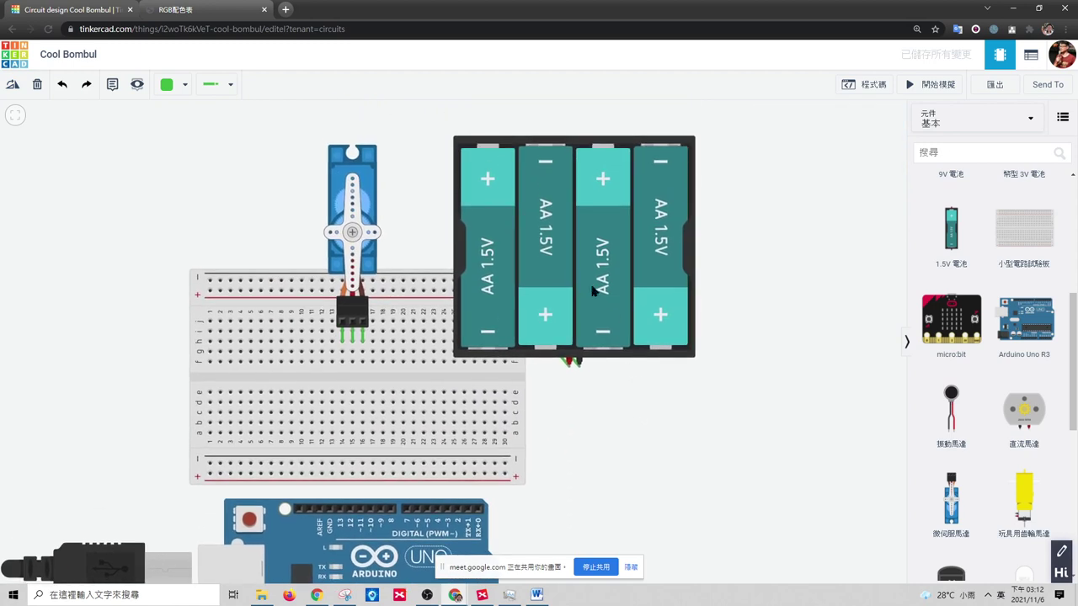
{"action": "left_click_drag", "start_coordinate": [635, 195], "coordinate": [535, 181]}
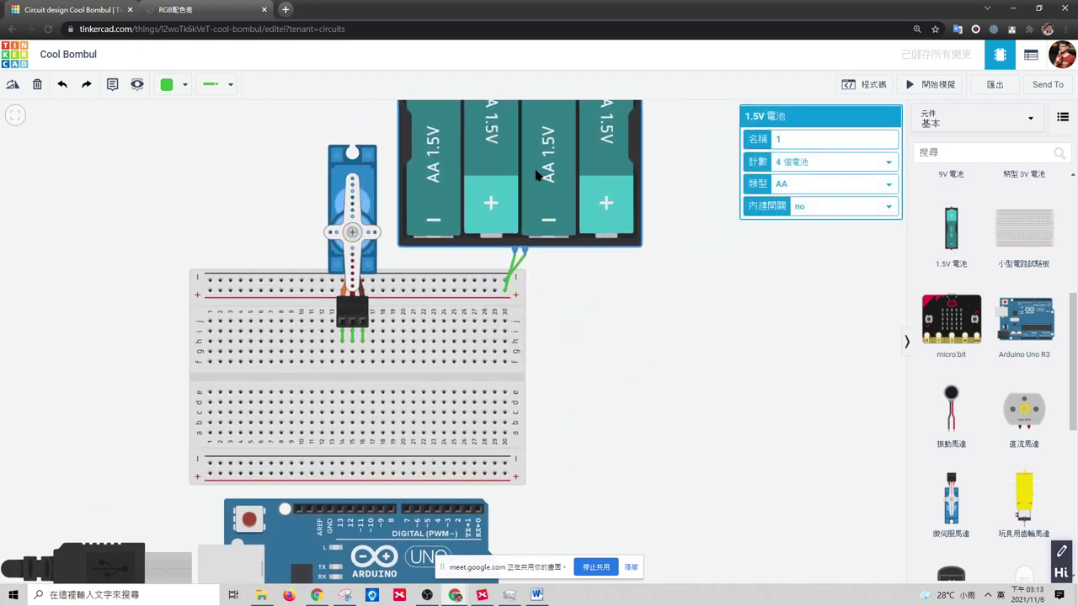
- Colour the battery pack's negative wire black and its positive wire red, and move the pack further from the servo
{"action": "left_click", "coordinate": [259, 166]}
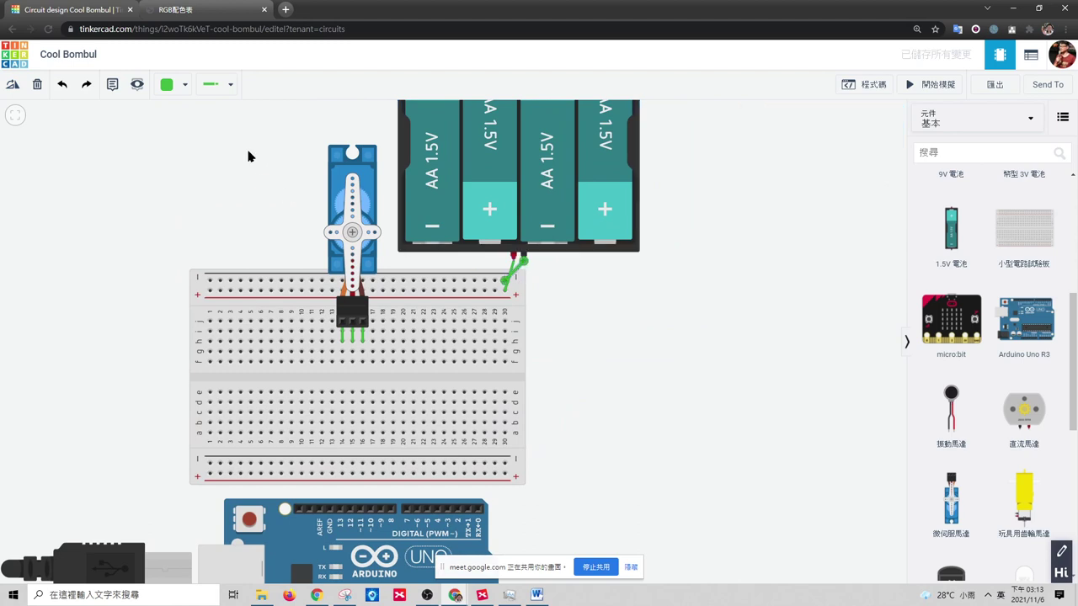
{"action": "left_click", "coordinate": [167, 84]}
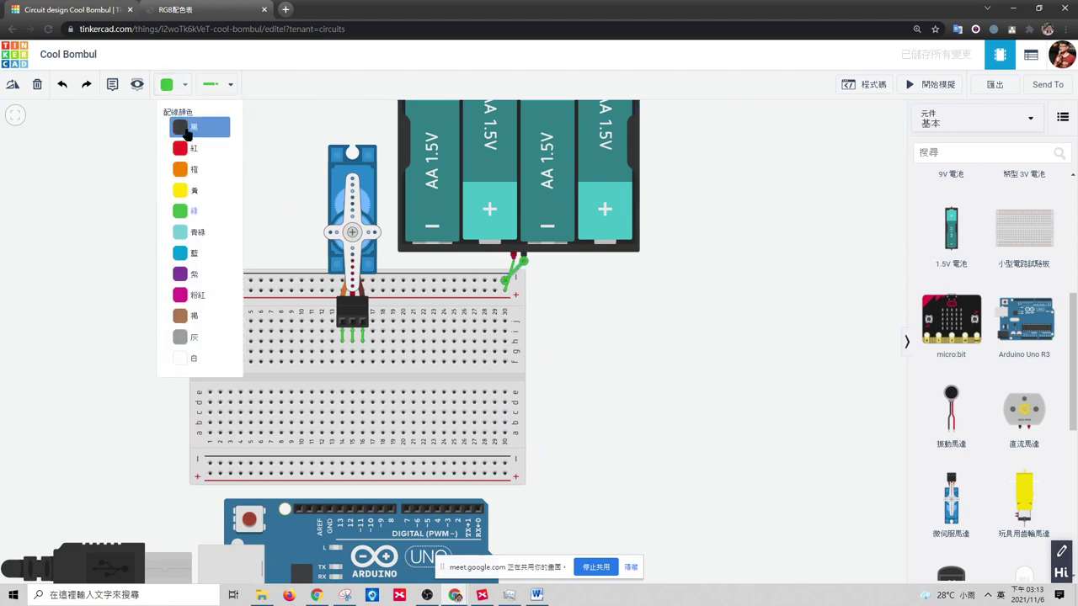
{"action": "left_click", "coordinate": [179, 122]}
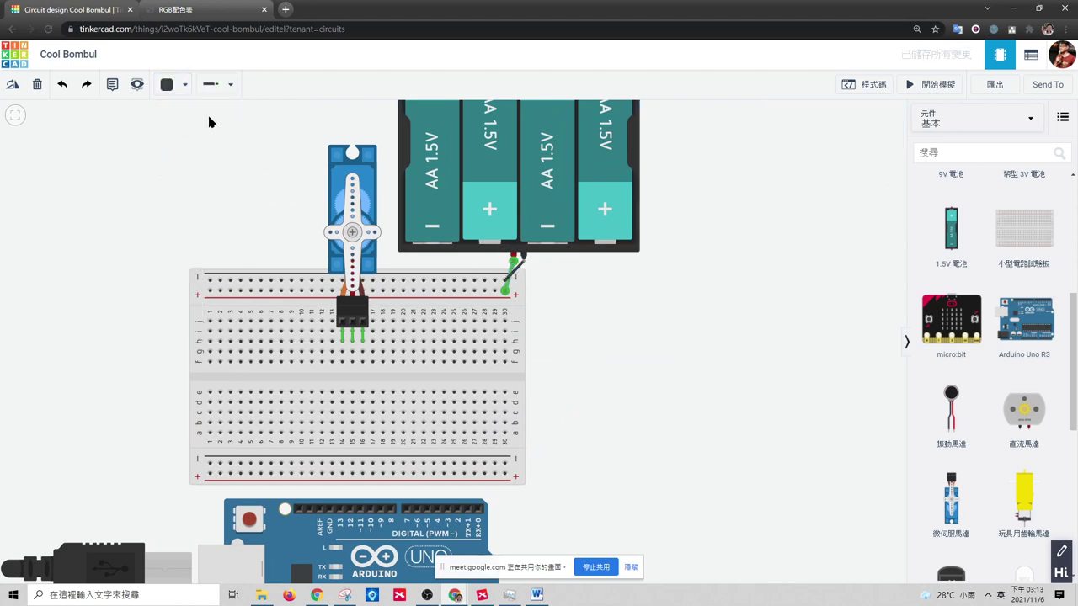
{"action": "left_click", "coordinate": [166, 85]}
{"action": "left_click", "coordinate": [180, 144]}
{"action": "left_click_drag", "start_coordinate": [500, 173], "coordinate": [599, 244]}
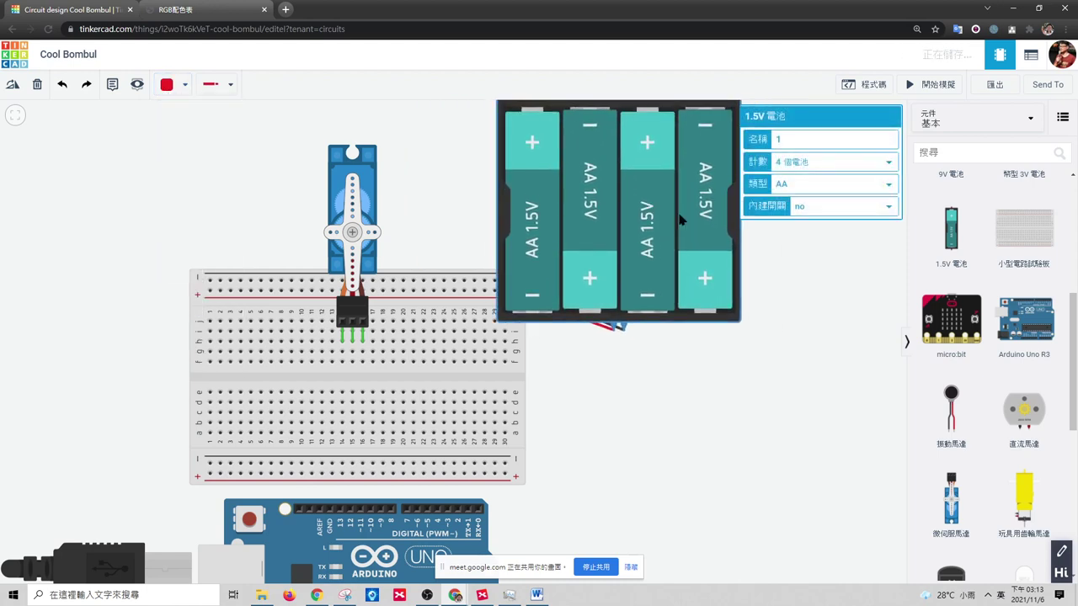
- Rotate the battery pack until its terminals face the breadboard and move it beside the breadboard
{"action": "left_click", "coordinate": [12, 84]}
{"action": "left_click_drag", "start_coordinate": [688, 307], "coordinate": [617, 353]}
{"action": "left_click_drag", "start_coordinate": [836, 342], "coordinate": [836, 265]}
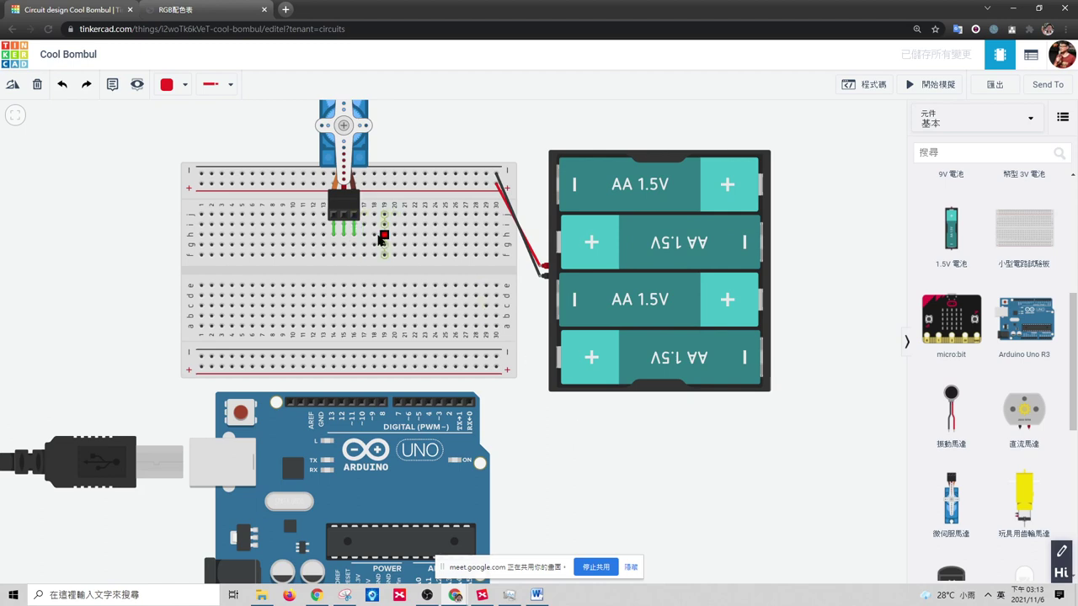
- Reconnect the battery pack's red wire to the breadboard's lower + rail and its black wire to the lower − rail near column 27
{"action": "left_click", "coordinate": [505, 197]}
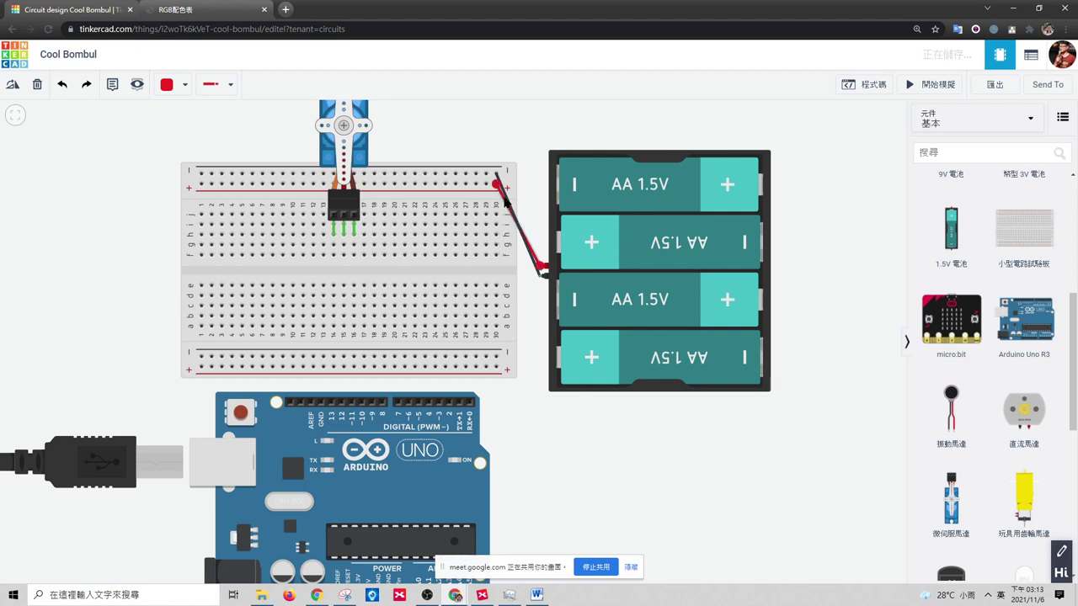
{"action": "left_click_drag", "start_coordinate": [496, 184], "coordinate": [466, 366]}
{"action": "left_click_drag", "start_coordinate": [497, 180], "coordinate": [467, 357]}
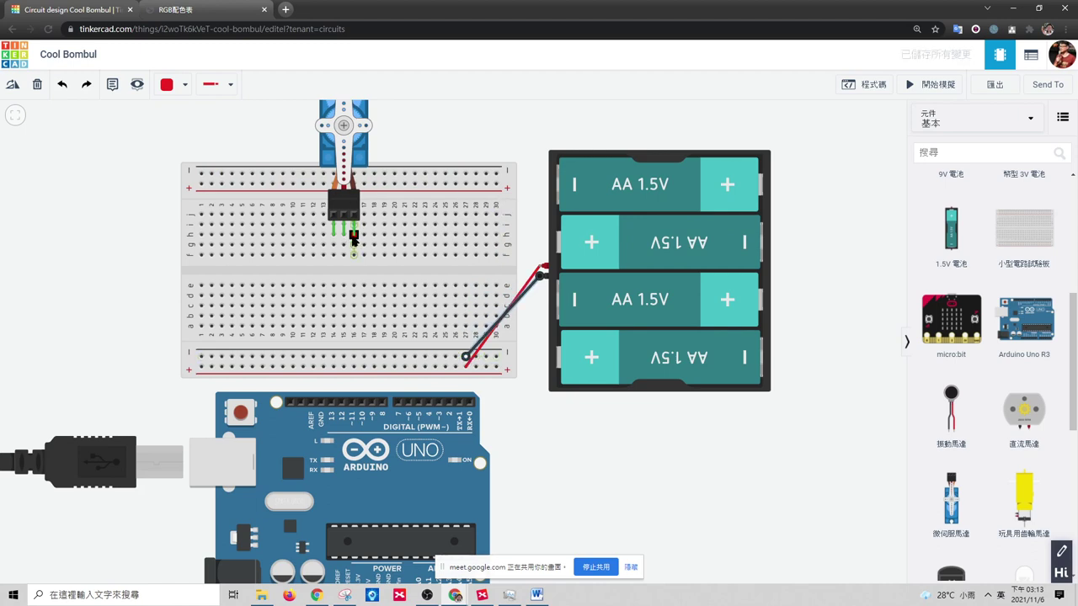
- Wire the servo's ground column 16 to the lower − rail and its power column 15 to the lower + rail
{"action": "left_click", "coordinate": [353, 256]}
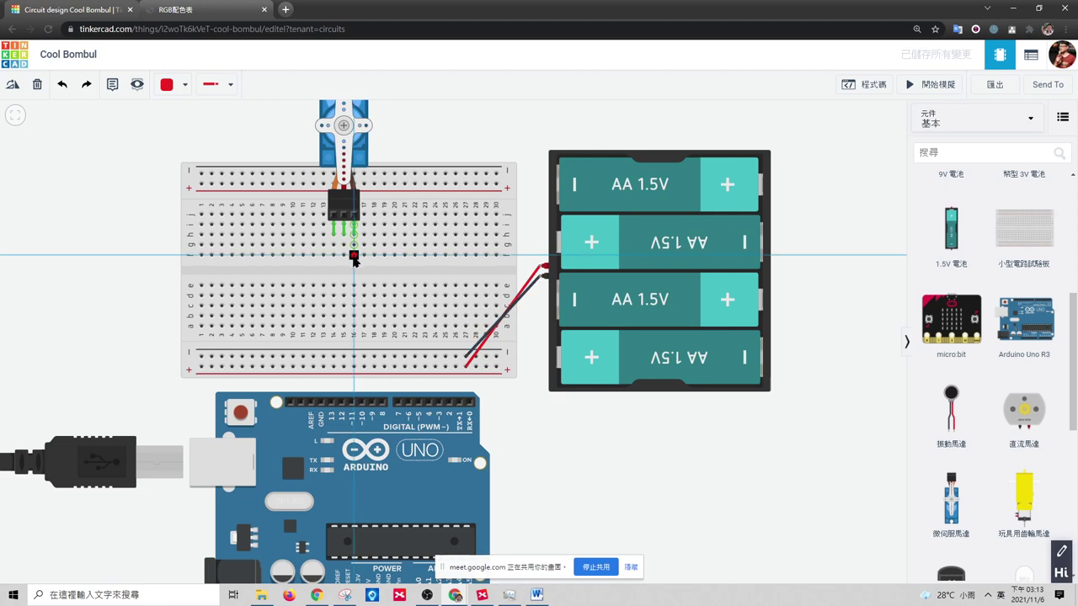
{"action": "left_click", "coordinate": [354, 358]}
{"action": "left_click", "coordinate": [344, 256]}
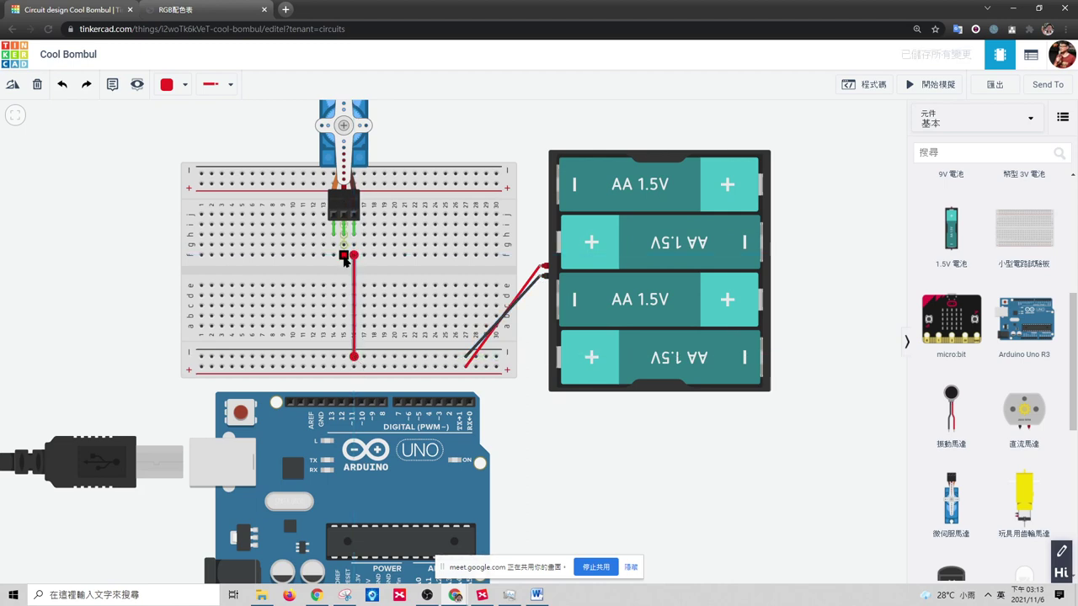
{"action": "left_click", "coordinate": [344, 367]}
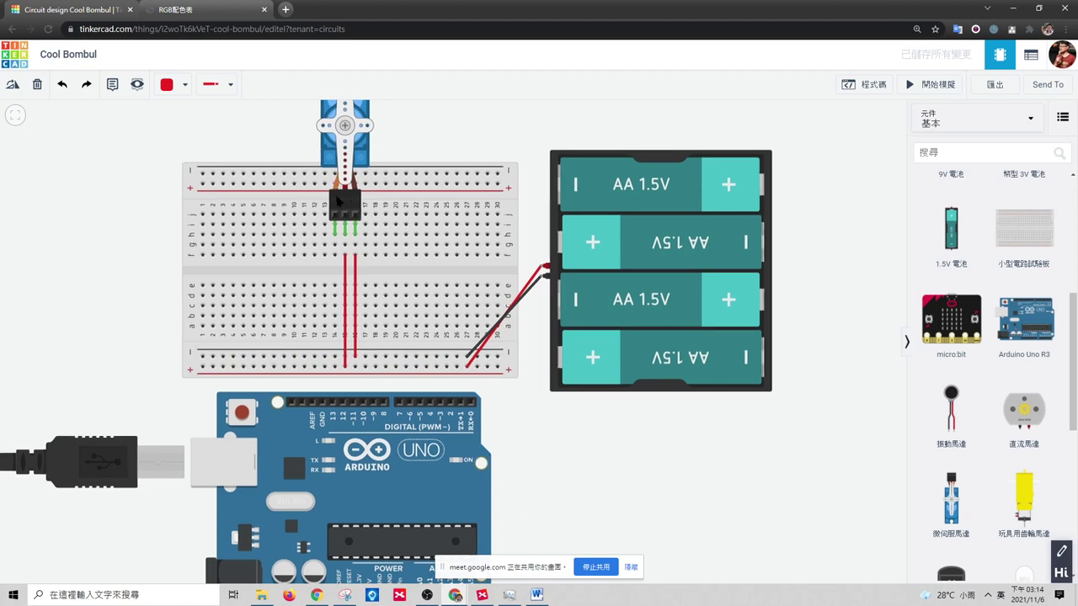
- Wire the servo's signal column 14 to Arduino pin 12 and shift the Arduino slightly away from the battery side
{"action": "left_click", "coordinate": [335, 256]}
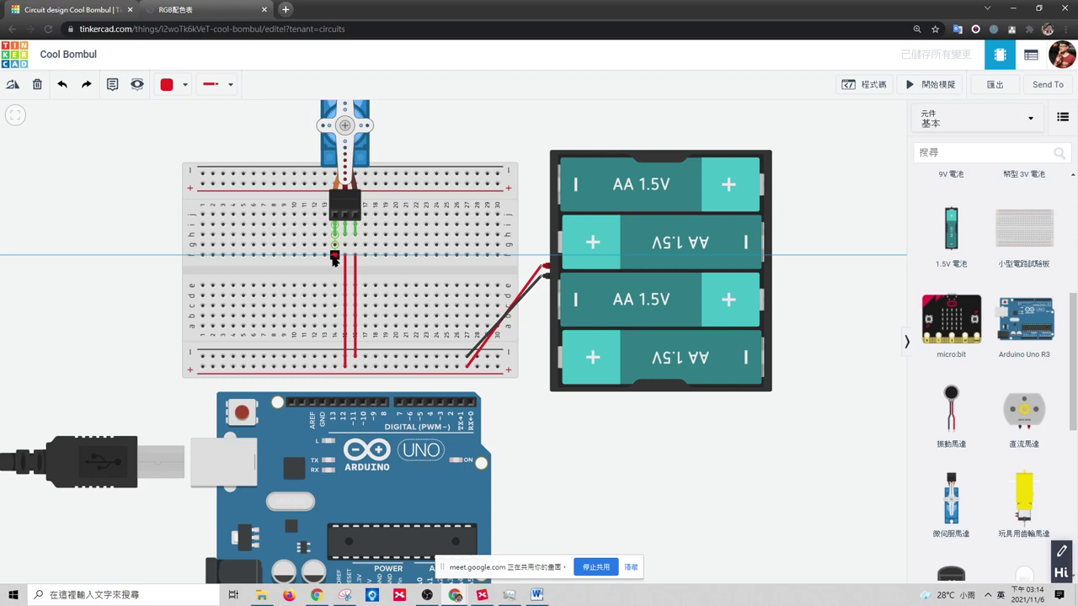
{"action": "left_click", "coordinate": [342, 402]}
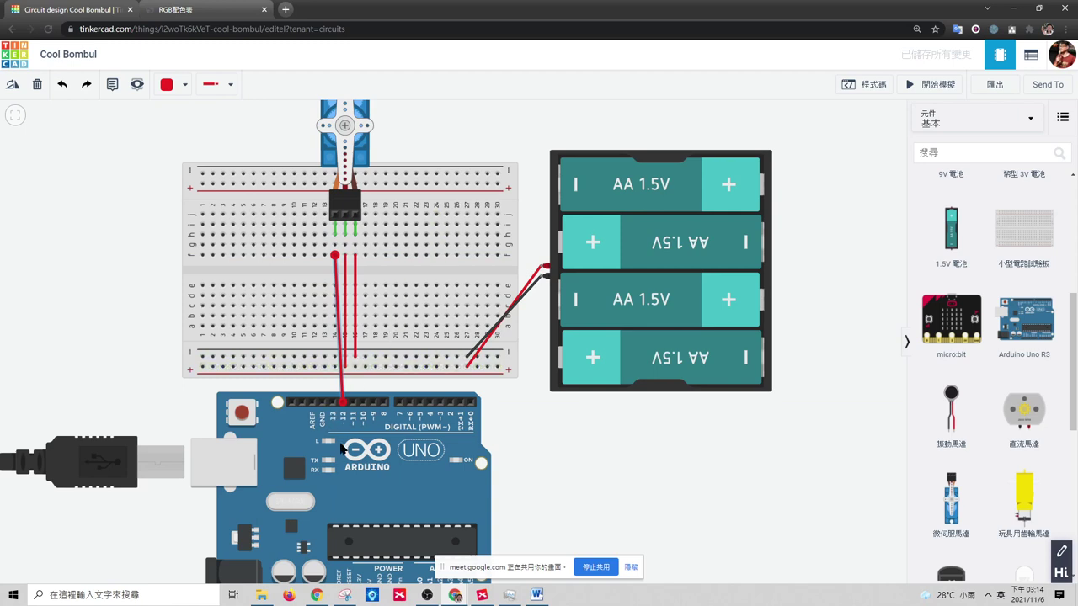
{"action": "mouse_move", "coordinate": [380, 490]}
{"action": "left_mouse_down"}
{"action": "mouse_move", "coordinate": [352, 493]}
{"action": "mouse_move", "coordinate": [359, 485]}
{"action": "left_mouse_up"}
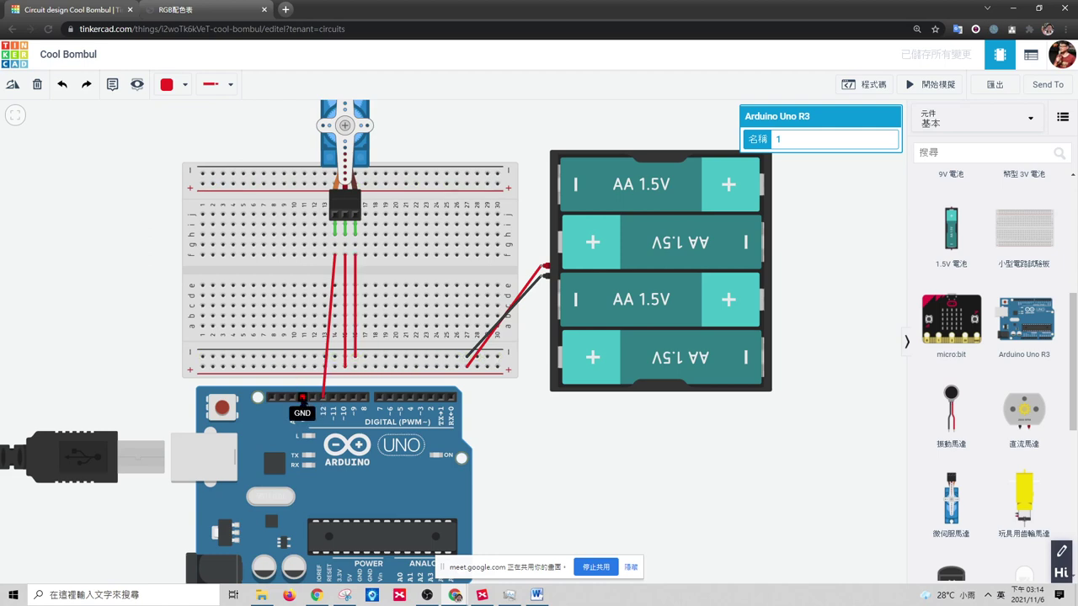
- Wire the Arduino's GND pin beside pin 13 to the breadboard's lower − rail and colour the wire black
{"action": "left_click", "coordinate": [302, 397]}
{"action": "left_click", "coordinate": [305, 358]}
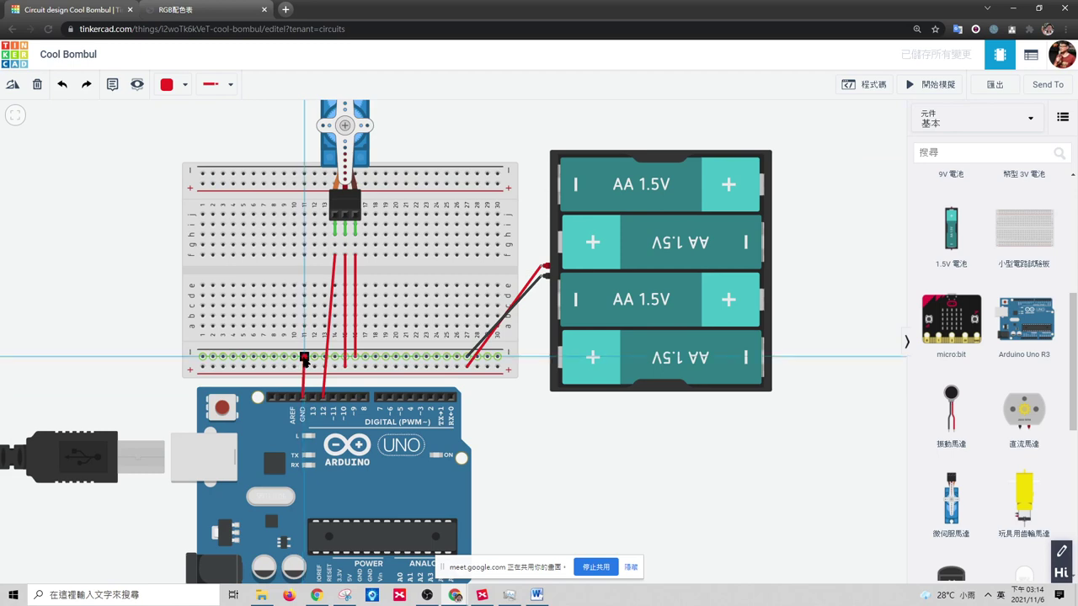
{"action": "left_click", "coordinate": [168, 85]}
{"action": "left_click", "coordinate": [186, 133]}
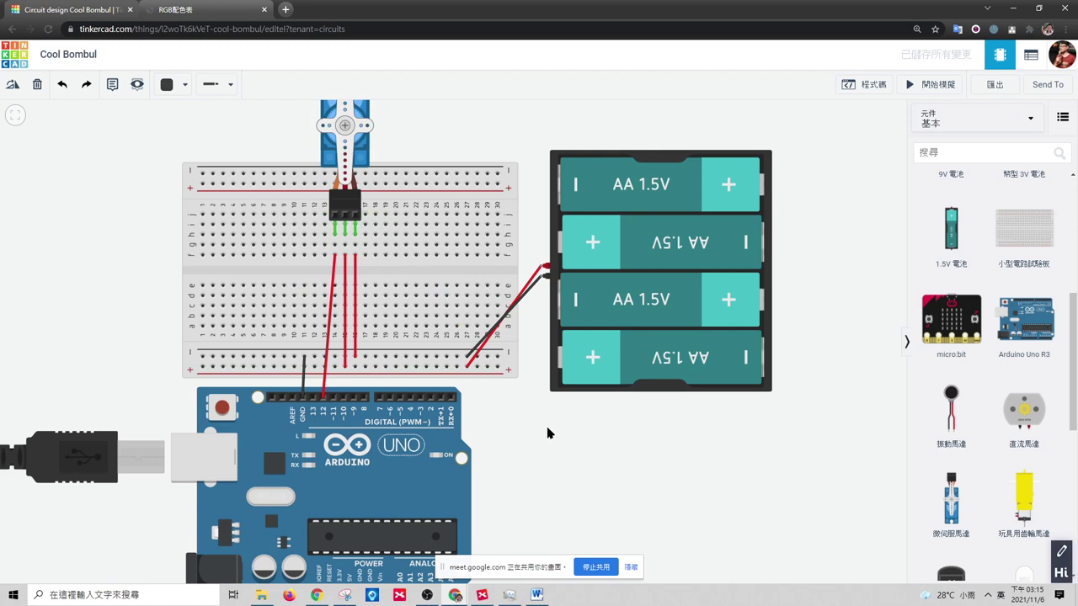
- Colour the servo's signal wire to pin 12 orange and its ground wire in column 16 black
{"action": "left_click", "coordinate": [329, 347]}
{"action": "left_click", "coordinate": [172, 85]}
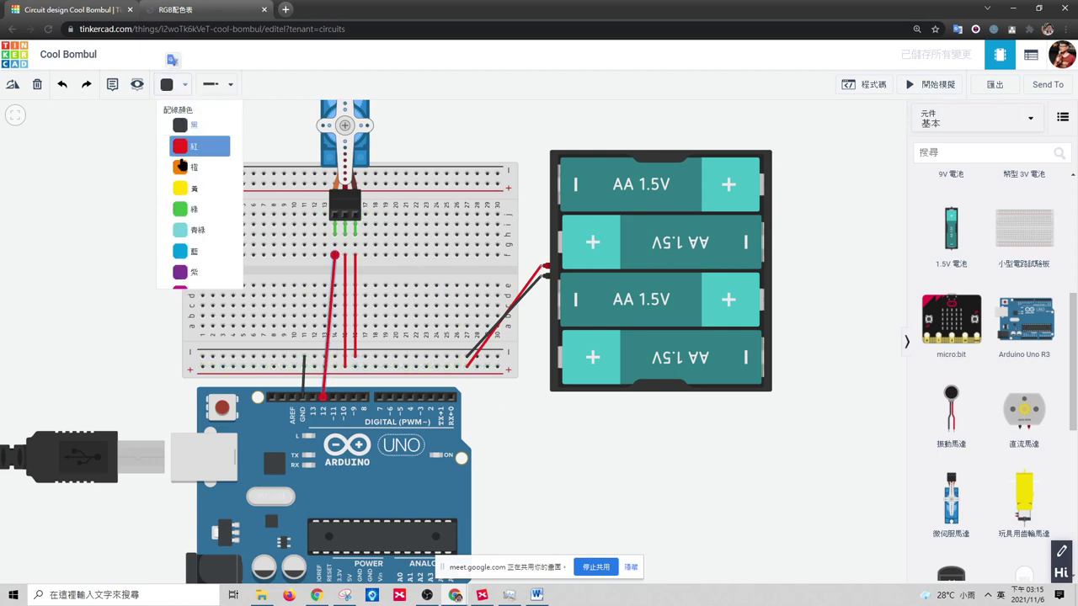
{"action": "left_click", "coordinate": [179, 165]}
{"action": "left_click", "coordinate": [517, 414]}
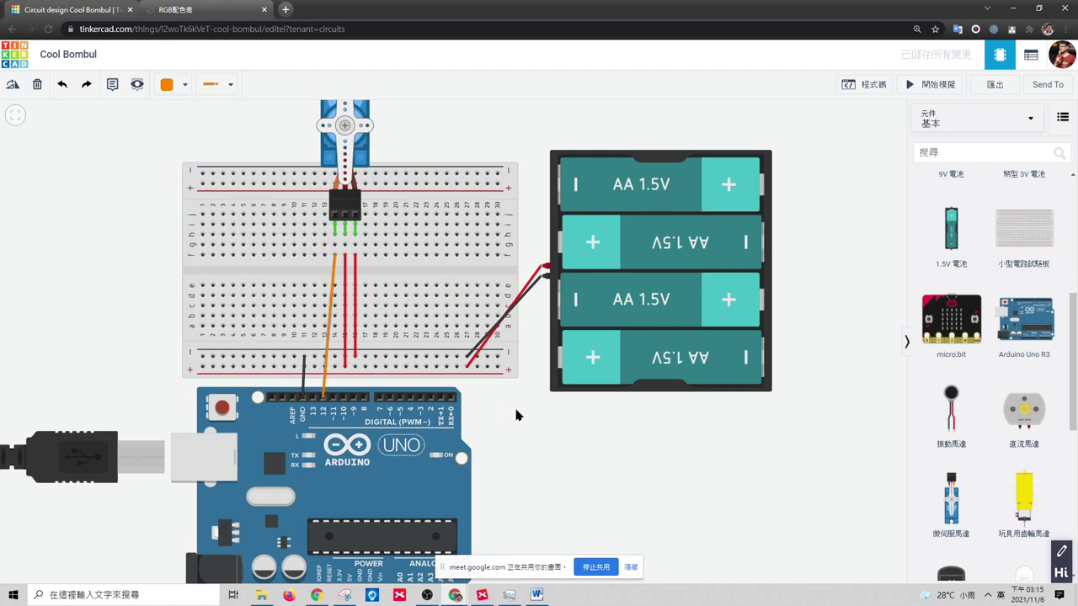
{"action": "left_click", "coordinate": [356, 284]}
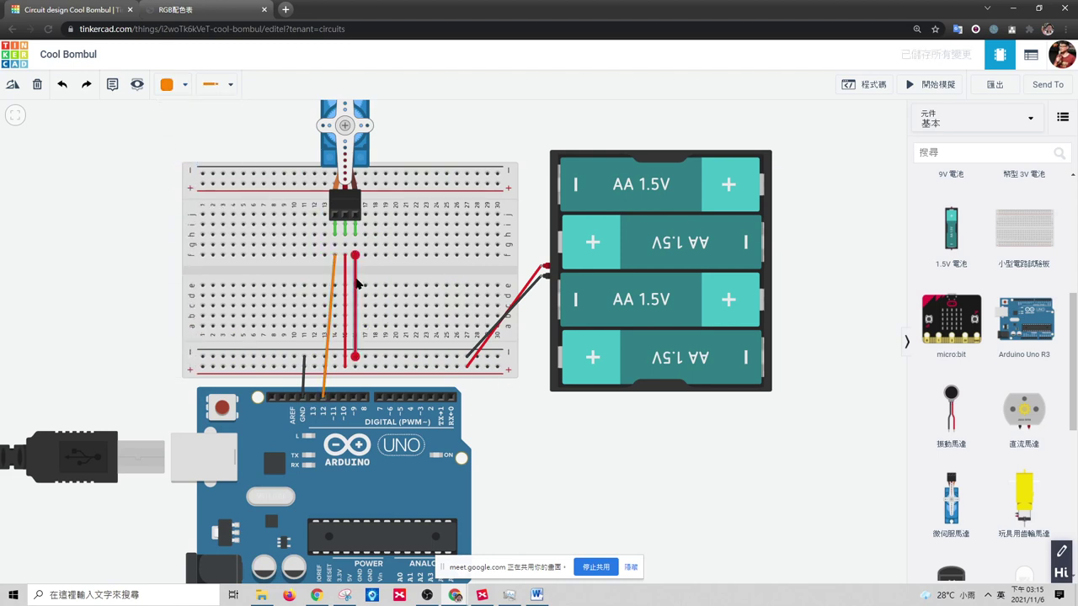
{"action": "left_click", "coordinate": [168, 84]}
{"action": "left_click", "coordinate": [174, 129]}
{"action": "left_click", "coordinate": [547, 419]}
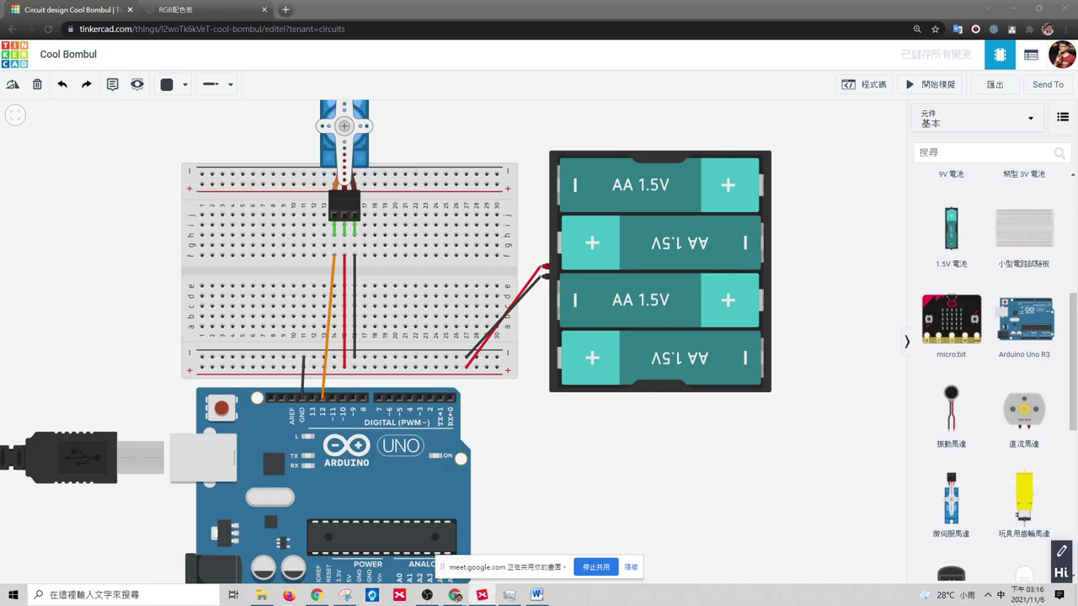
- Switch to the XMind course map, review the S4A-06 servo notes on Arduino current limits, and return to the circuit
{"action": "left_click_drag", "start_coordinate": [1010, 25], "coordinate": [468, 25]}
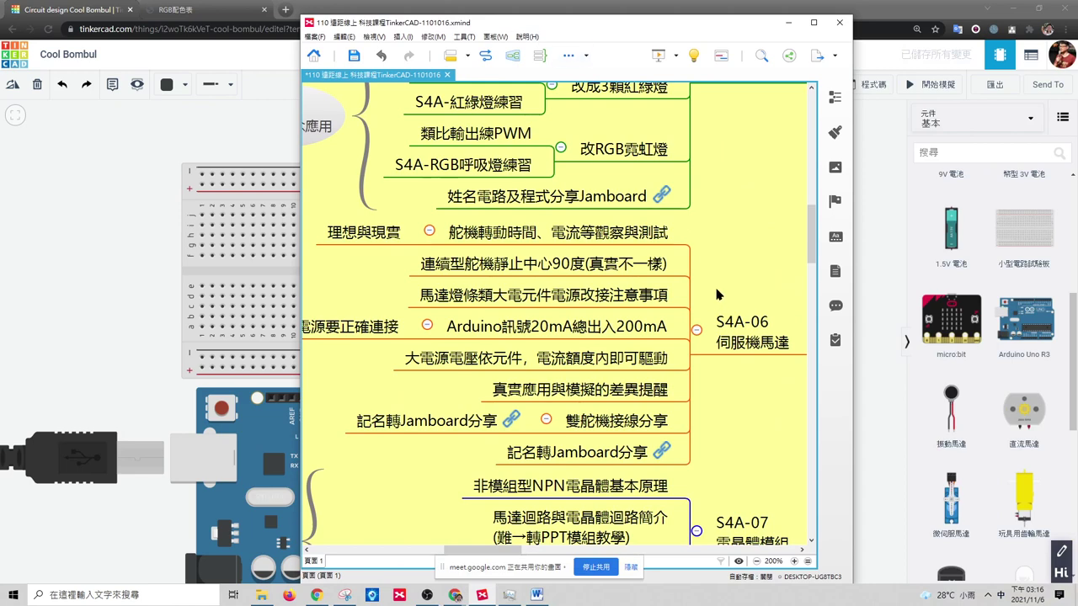
{"action": "scroll", "coordinate": [714, 293], "scroll_direction": "down", "scroll_amount": 2}
{"action": "scroll", "coordinate": [720, 291], "scroll_direction": "up", "scroll_amount": 1}
{"action": "left_click", "coordinate": [589, 267]}
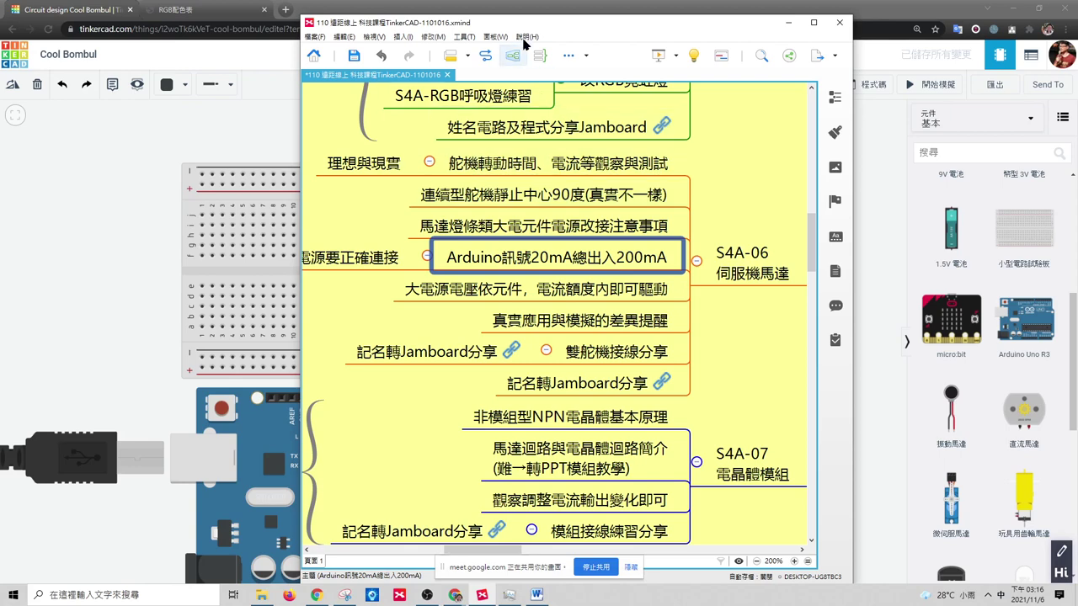
{"action": "left_click_drag", "start_coordinate": [530, 25], "coordinate": [841, 65]}
{"action": "key", "text": "alt+Tab"}
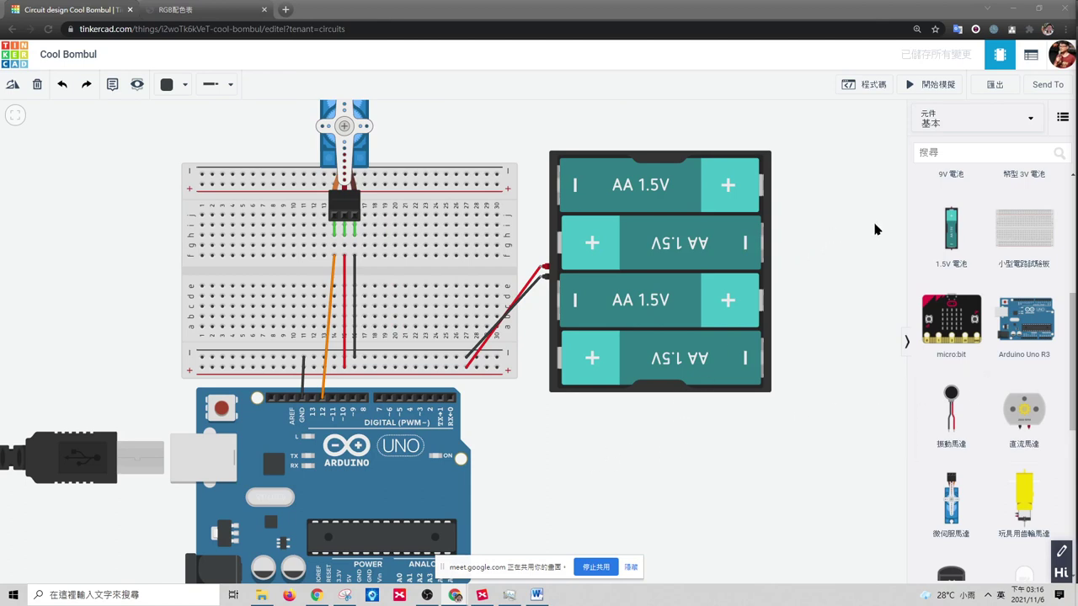
- Replace the default LED blink blocks with a block rotating the servo on pin 12 to 90 degrees, and start the simulation
{"action": "left_click", "coordinate": [872, 86]}
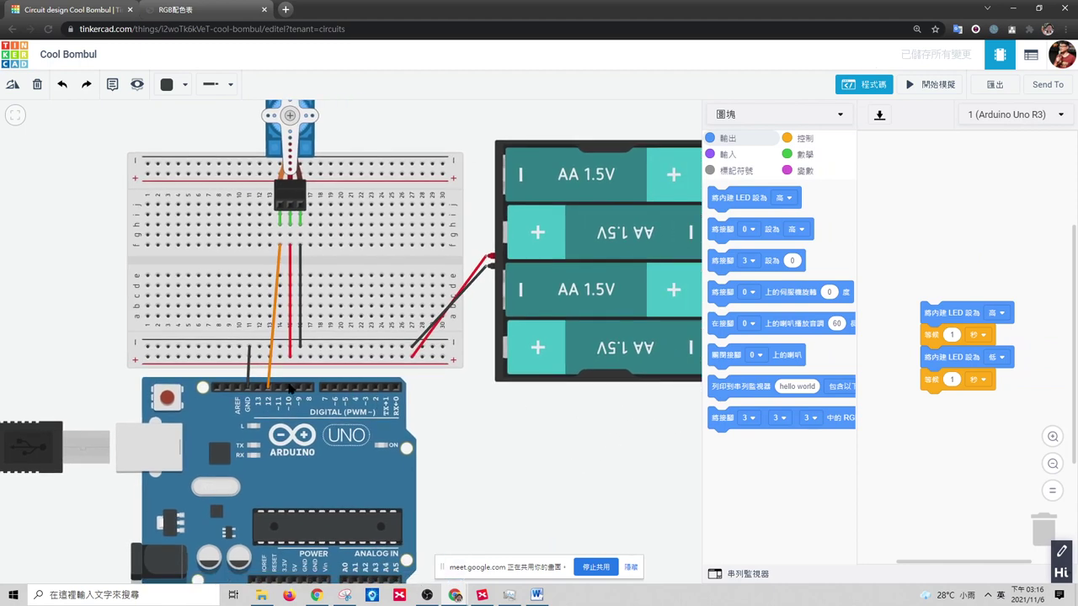
{"action": "left_click_drag", "start_coordinate": [943, 317], "coordinate": [792, 373]}
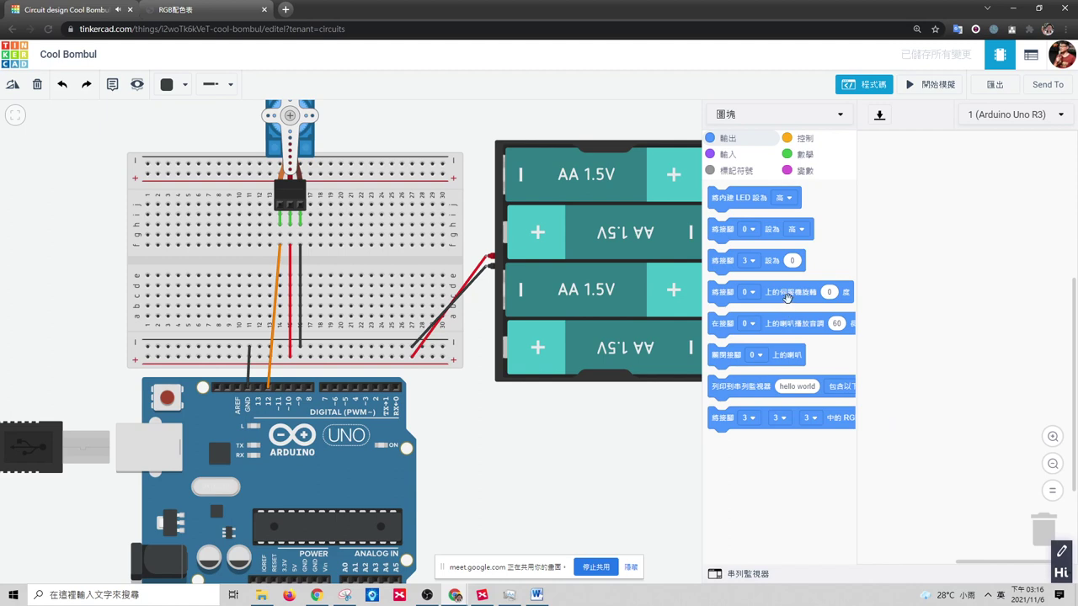
{"action": "left_click_drag", "start_coordinate": [780, 295], "coordinate": [952, 193]}
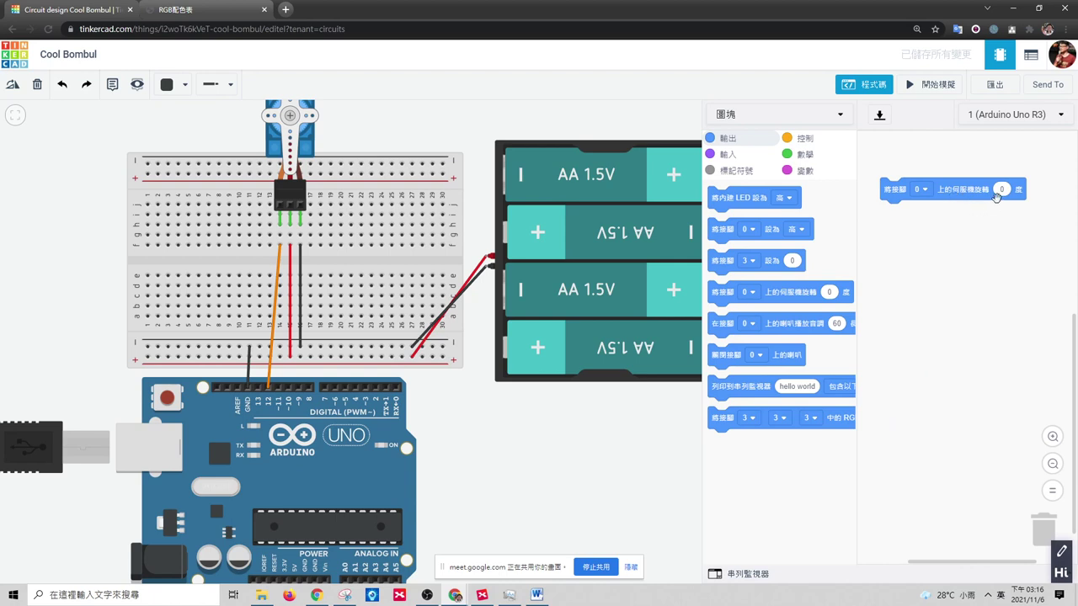
{"action": "left_click", "coordinate": [925, 191]}
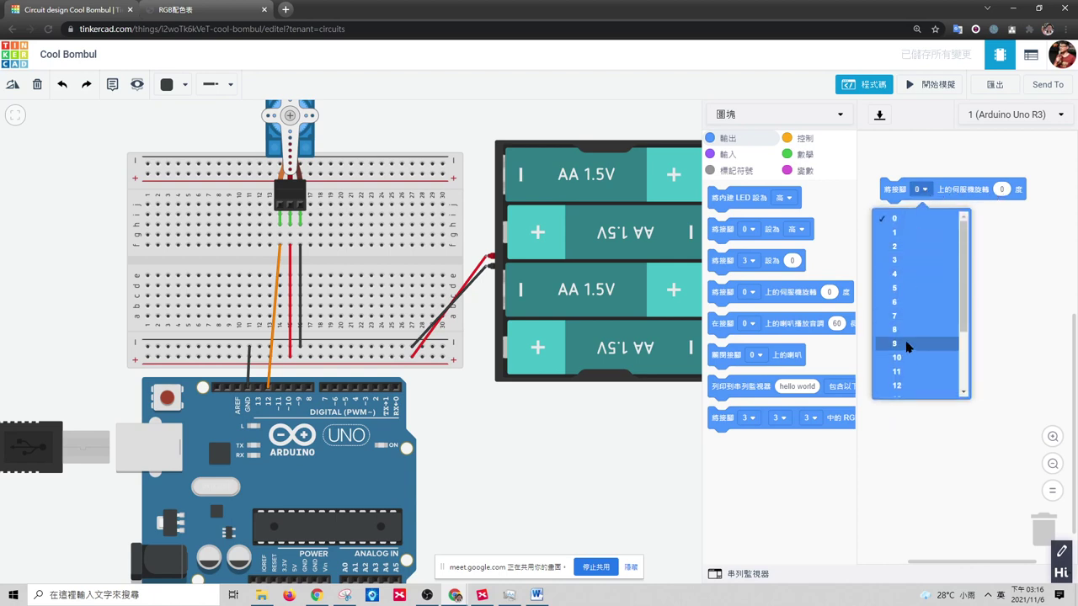
{"action": "left_click", "coordinate": [905, 388]}
{"action": "left_click", "coordinate": [1005, 188]}
{"action": "left_click_drag", "start_coordinate": [475, 135], "coordinate": [470, 214]}
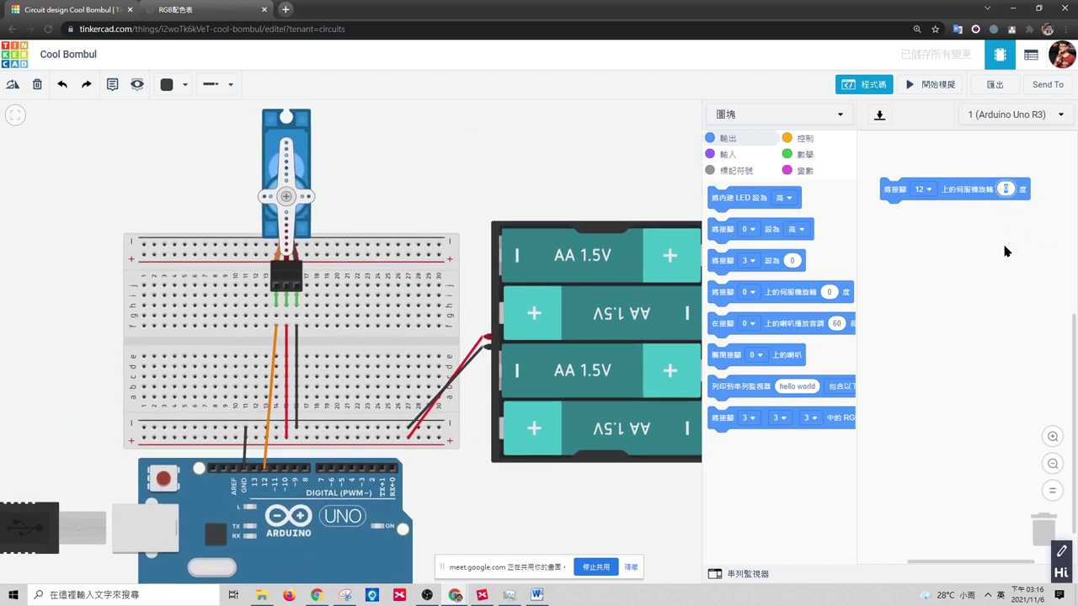
{"action": "type", "text": "90"}
{"action": "left_click", "coordinate": [926, 85]}
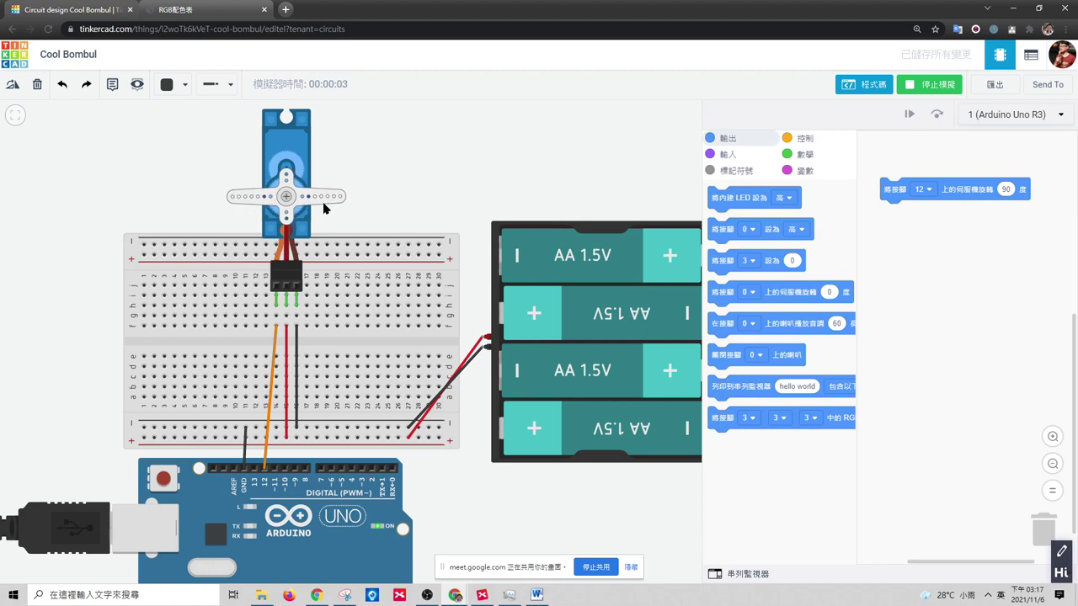
- Set the servo block's angle to 180 degrees and run the simulation again
{"action": "left_click", "coordinate": [1010, 188]}
{"action": "type", "text": "180"}
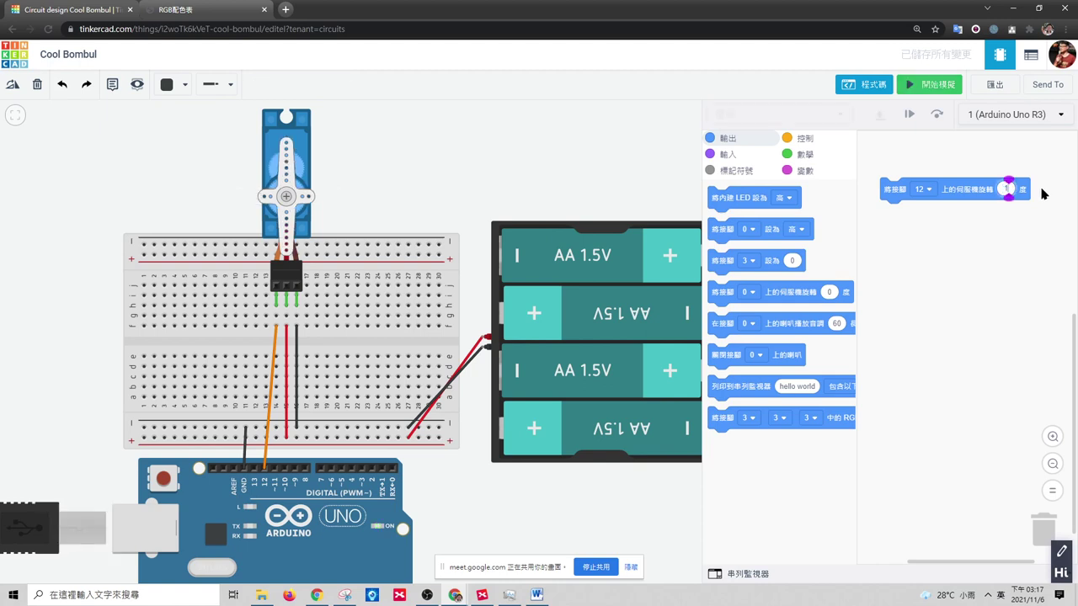
{"action": "left_click", "coordinate": [953, 158]}
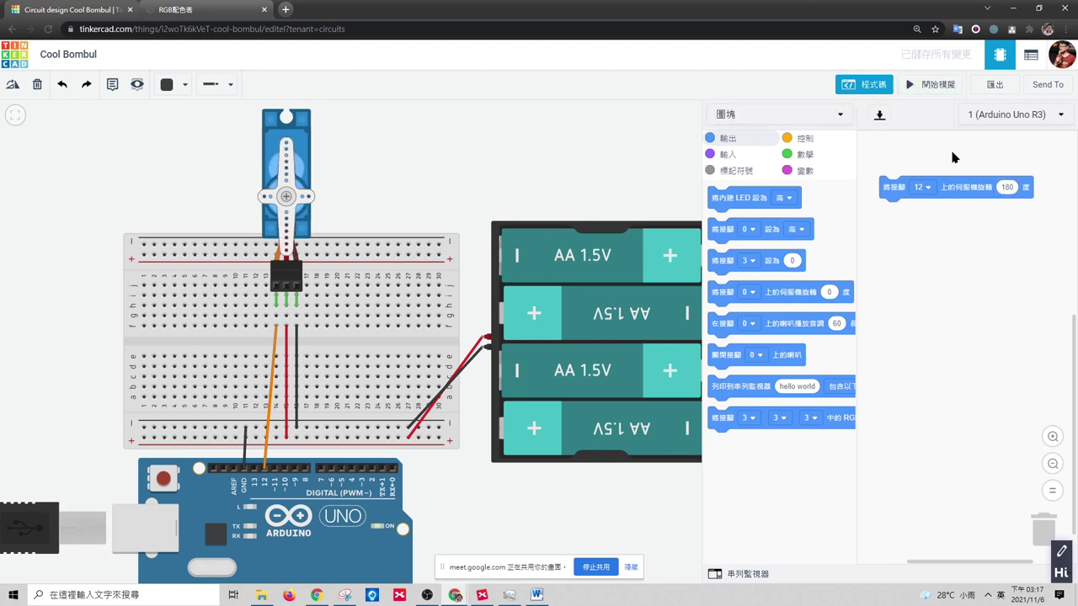
{"action": "left_click", "coordinate": [919, 89]}
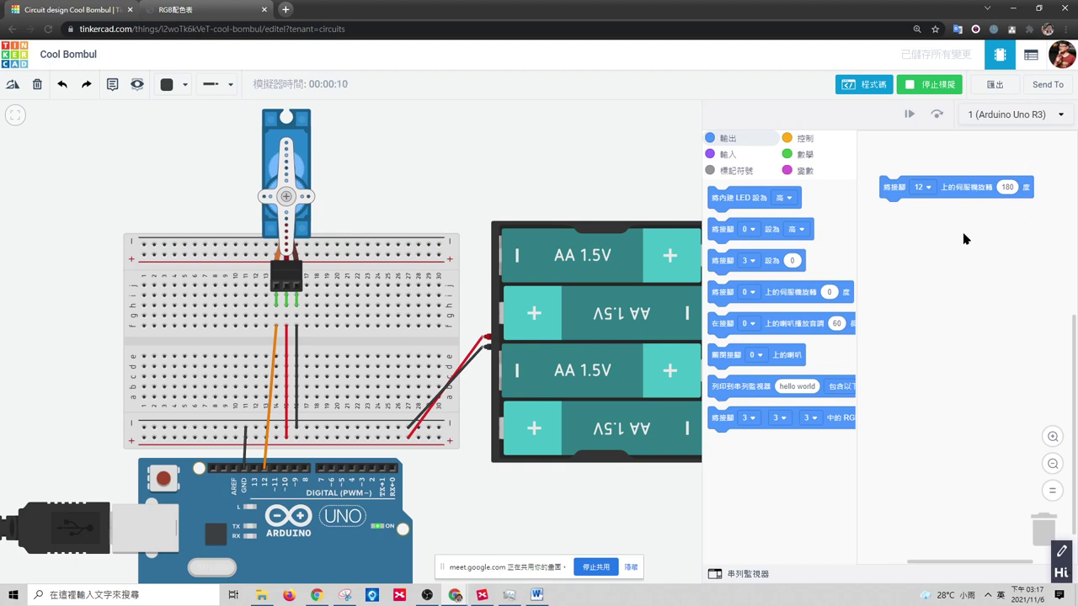
- Duplicate the pin 12 servo block, set the copy to 90 degrees, and attach it beneath the 180-degree block
{"action": "right_click", "coordinate": [896, 193]}
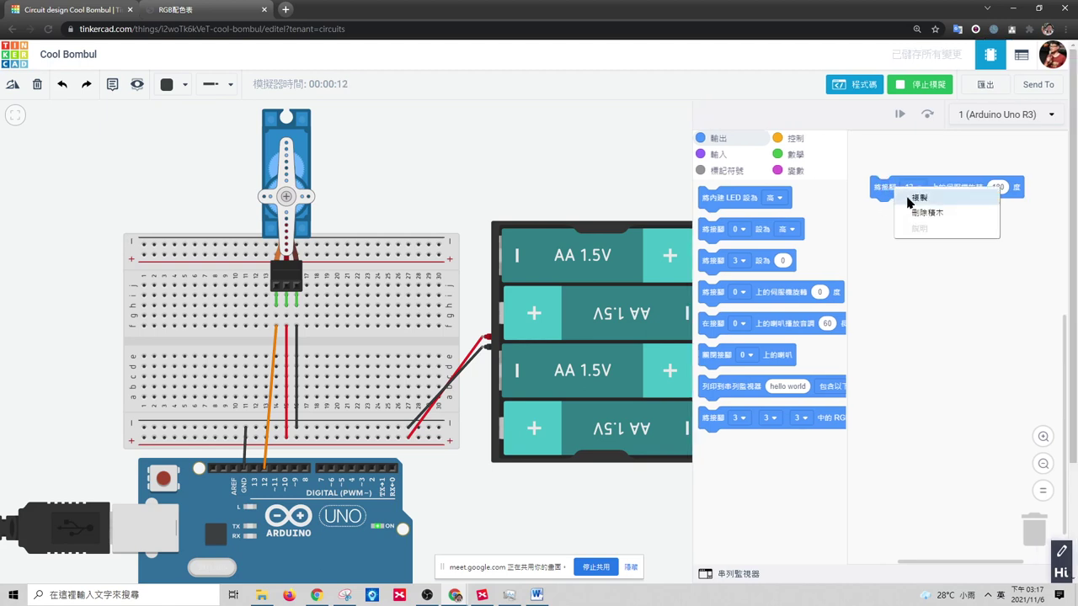
{"action": "left_click", "coordinate": [916, 198]}
{"action": "left_click", "coordinate": [1010, 242]}
{"action": "type", "text": "90"}
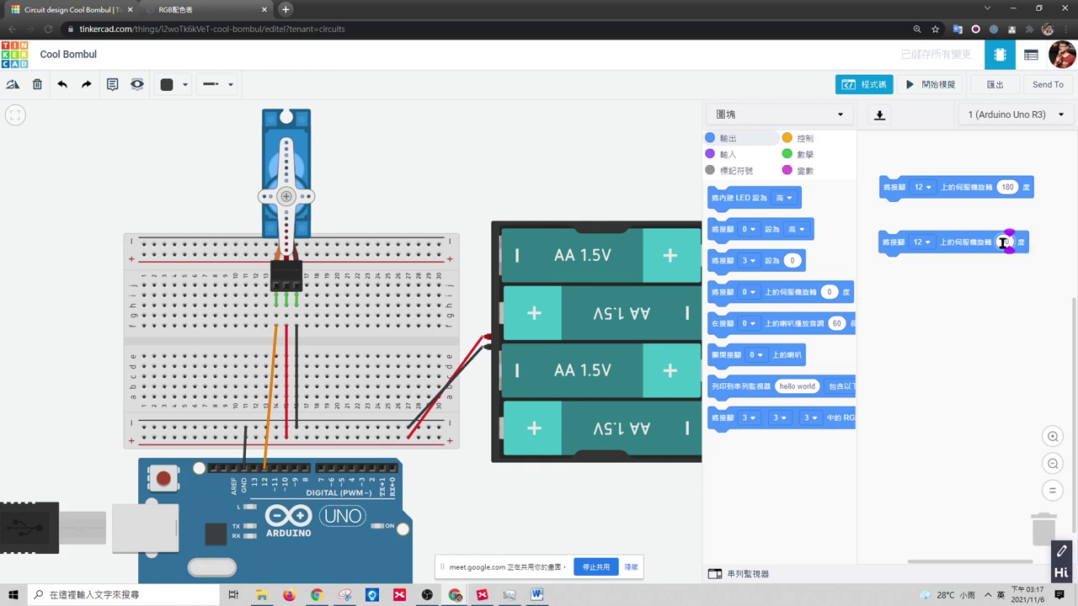
{"action": "left_click", "coordinate": [993, 309]}
{"action": "left_click_drag", "start_coordinate": [899, 243], "coordinate": [900, 219]}
- Simulate the two consecutive servo rotations and stop the simulation
{"action": "left_click", "coordinate": [804, 139]}
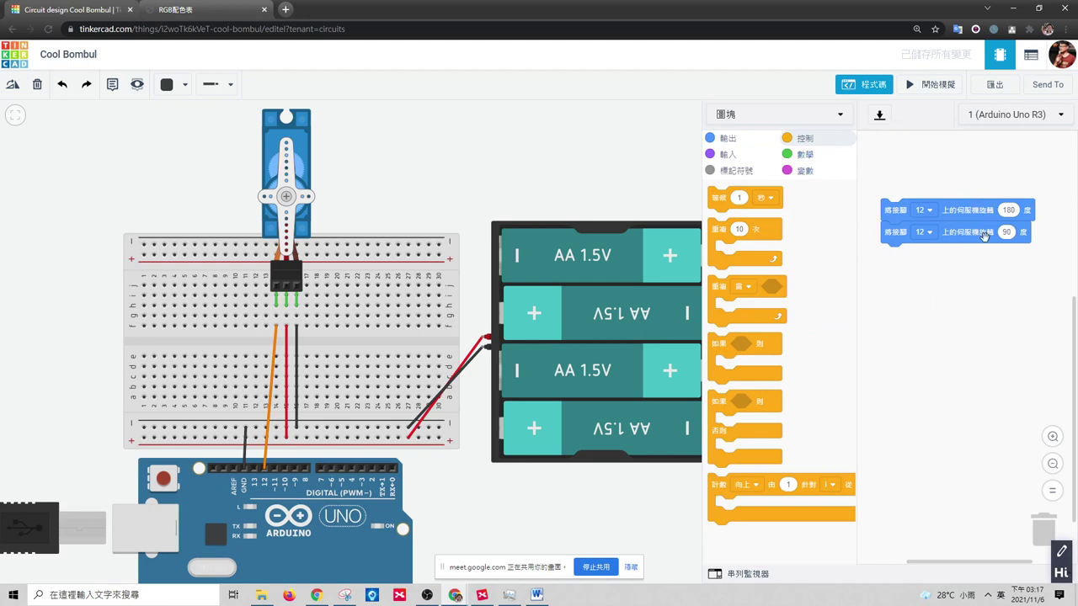
{"action": "left_click", "coordinate": [931, 86]}
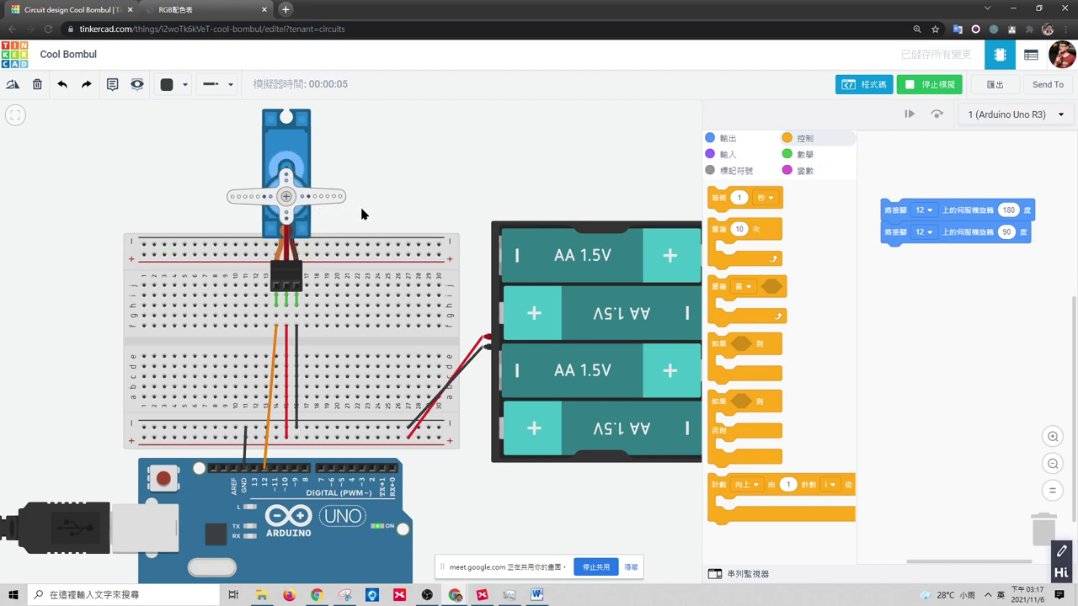
{"action": "left_click", "coordinate": [930, 85]}
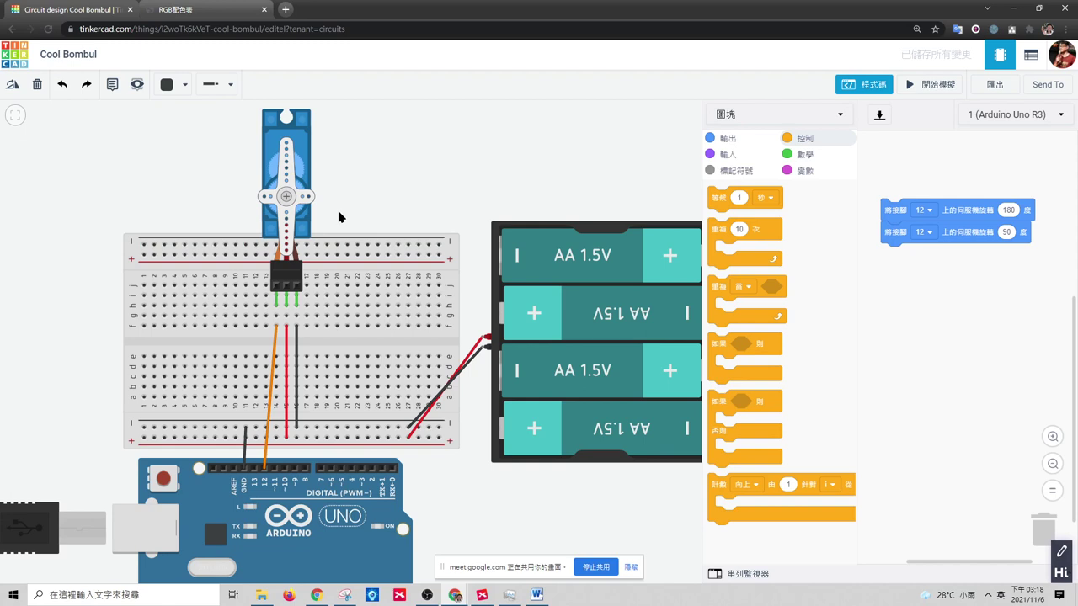
- Add a 1-second wait after each servo rotation block and run the simulation briefly to test the motion
{"action": "left_click_drag", "start_coordinate": [716, 203], "coordinate": [911, 279]}
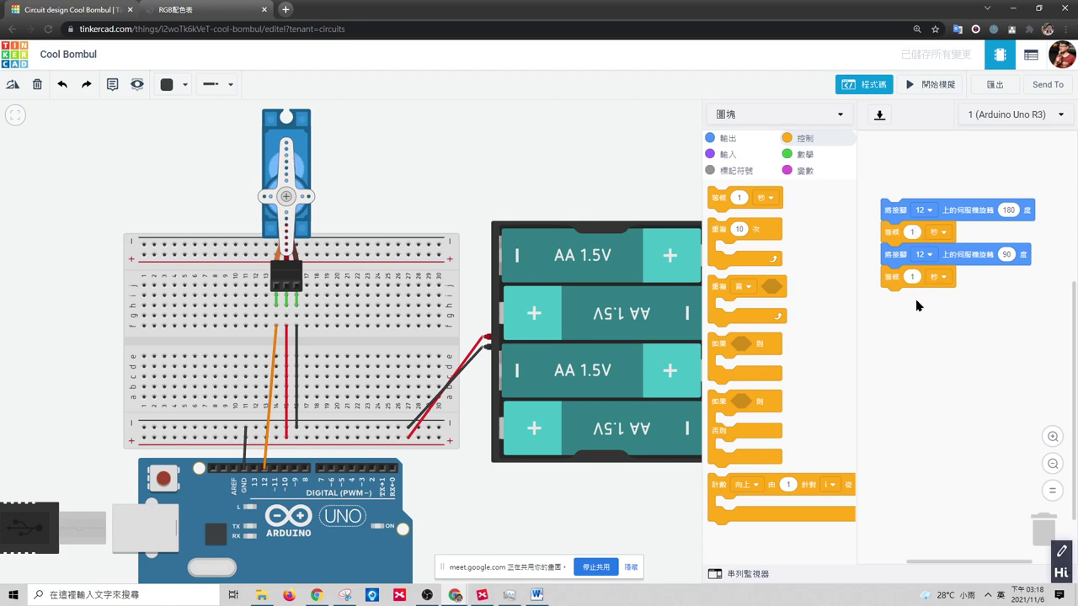
{"action": "left_click", "coordinate": [926, 84]}
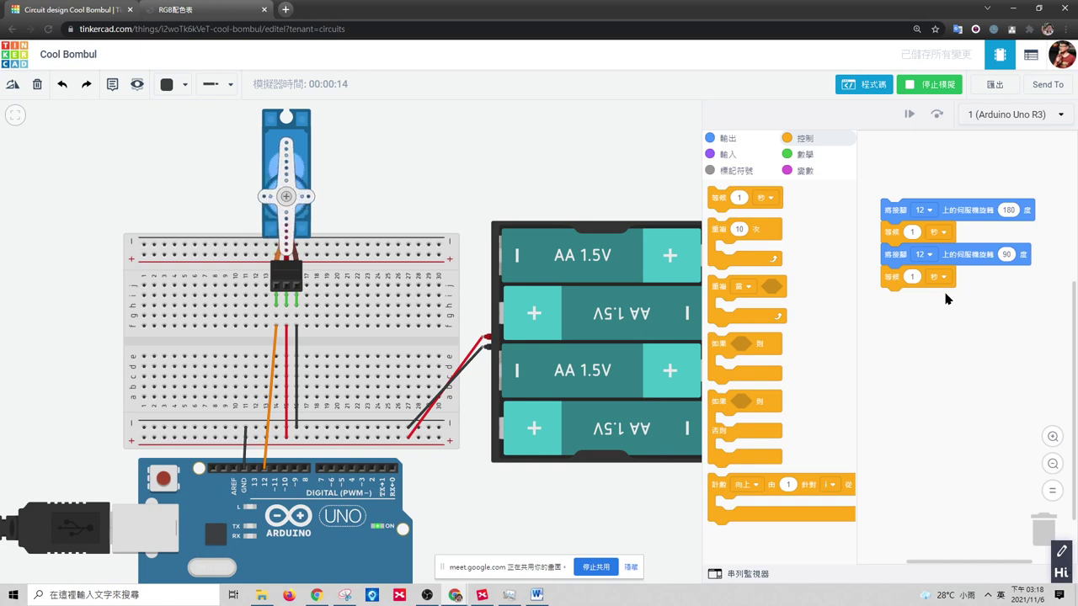
{"action": "left_click", "coordinate": [934, 87]}
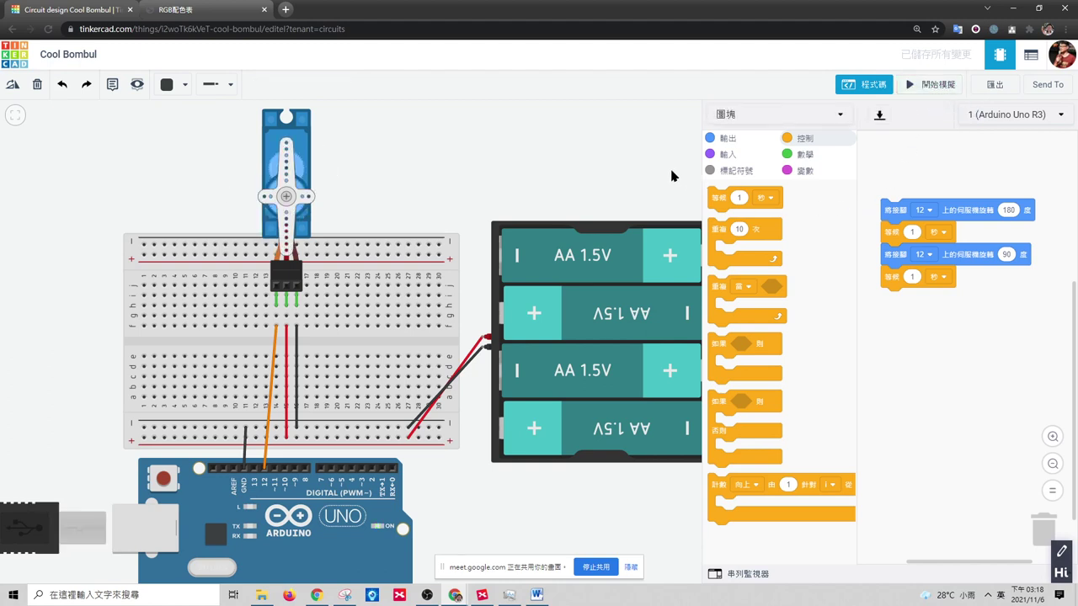
- Remove every block beneath the 180-degree servo rotation block, leaving that block alone in the program
{"action": "left_click", "coordinate": [867, 87]}
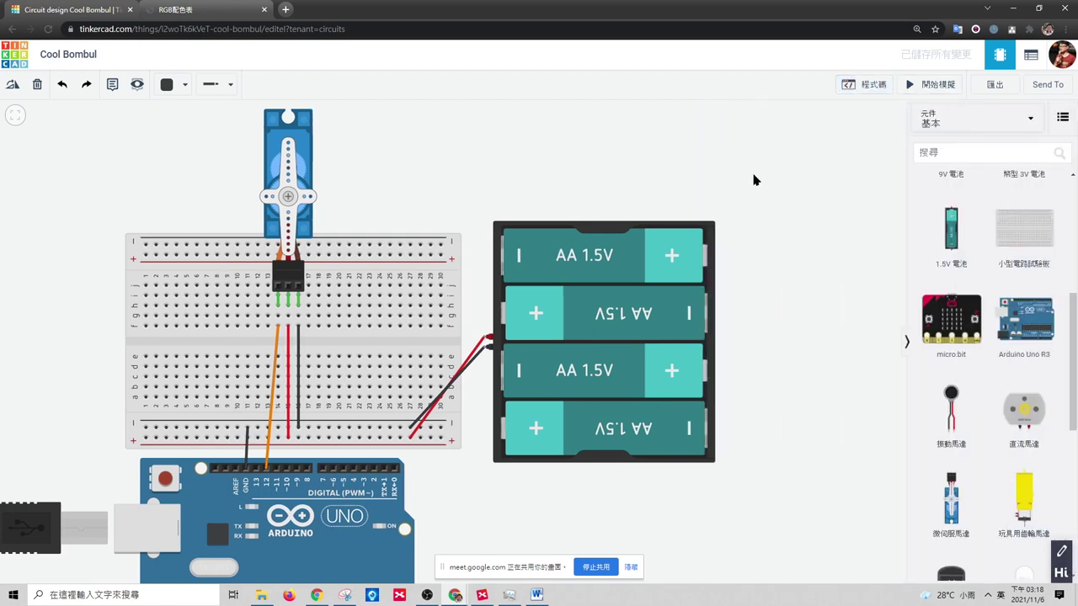
{"action": "left_click", "coordinate": [871, 87]}
{"action": "left_click_drag", "start_coordinate": [895, 256], "coordinate": [820, 252]}
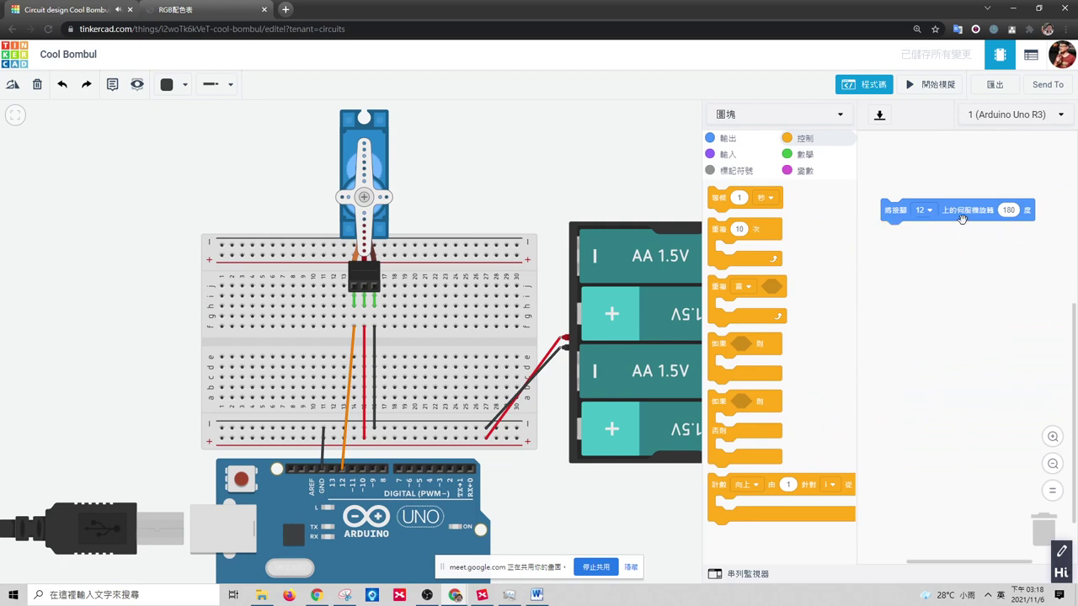
{"action": "left_click_drag", "start_coordinate": [968, 214], "coordinate": [952, 220]}
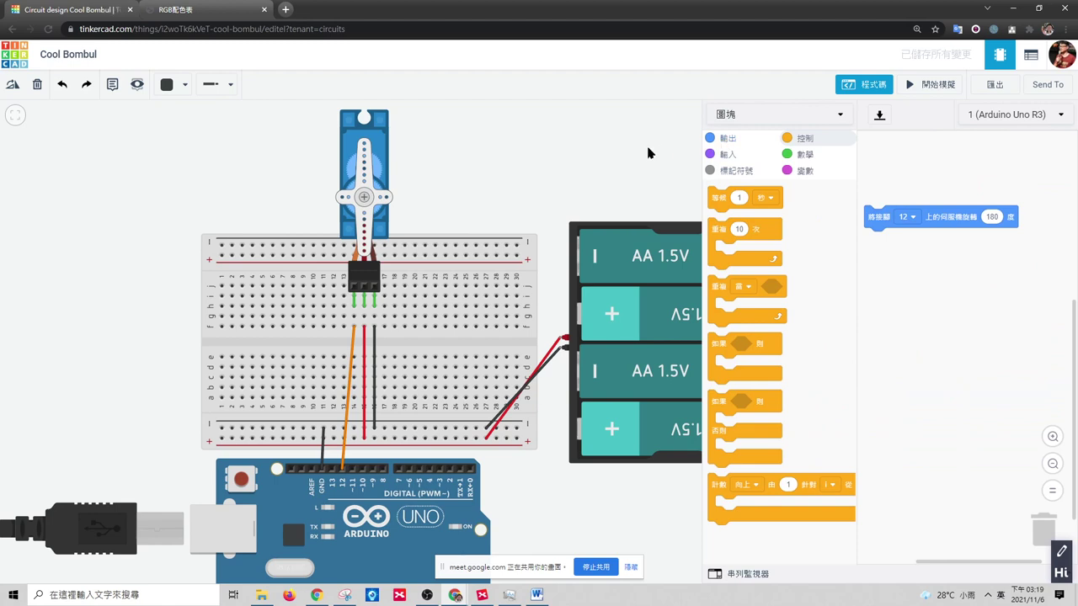
- Change the micro servo's type from positional to continuous (連續)
{"action": "left_click", "coordinate": [857, 85]}
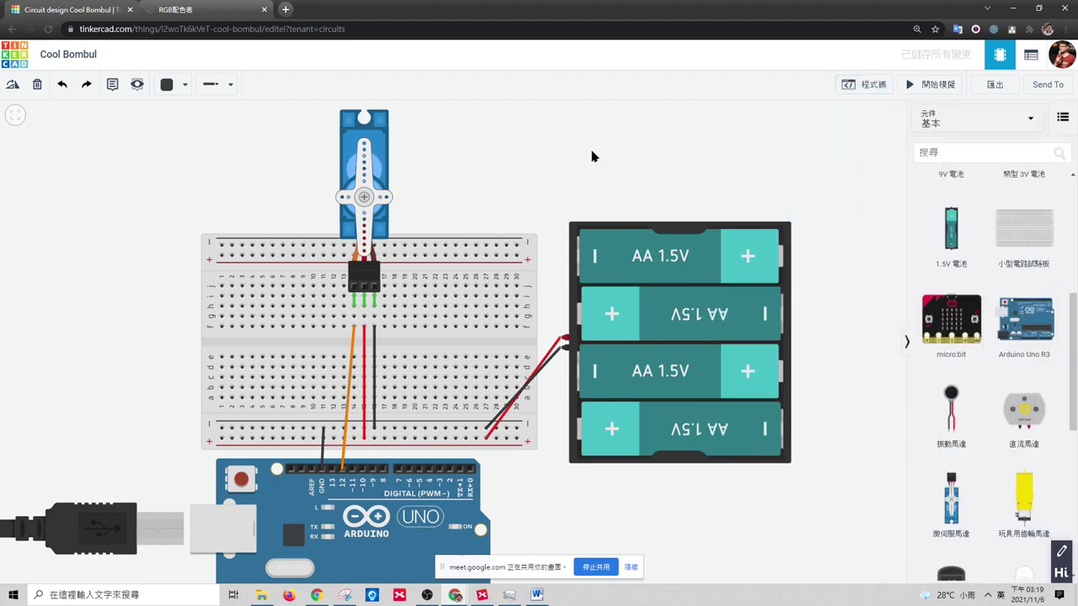
{"action": "left_click", "coordinate": [345, 183]}
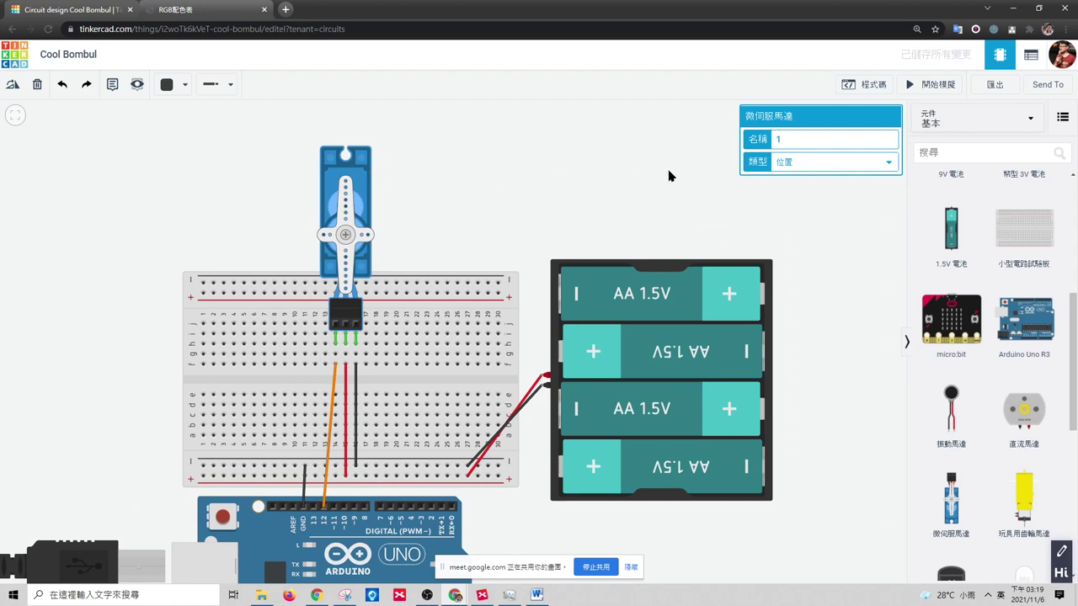
{"action": "left_click", "coordinate": [830, 168]}
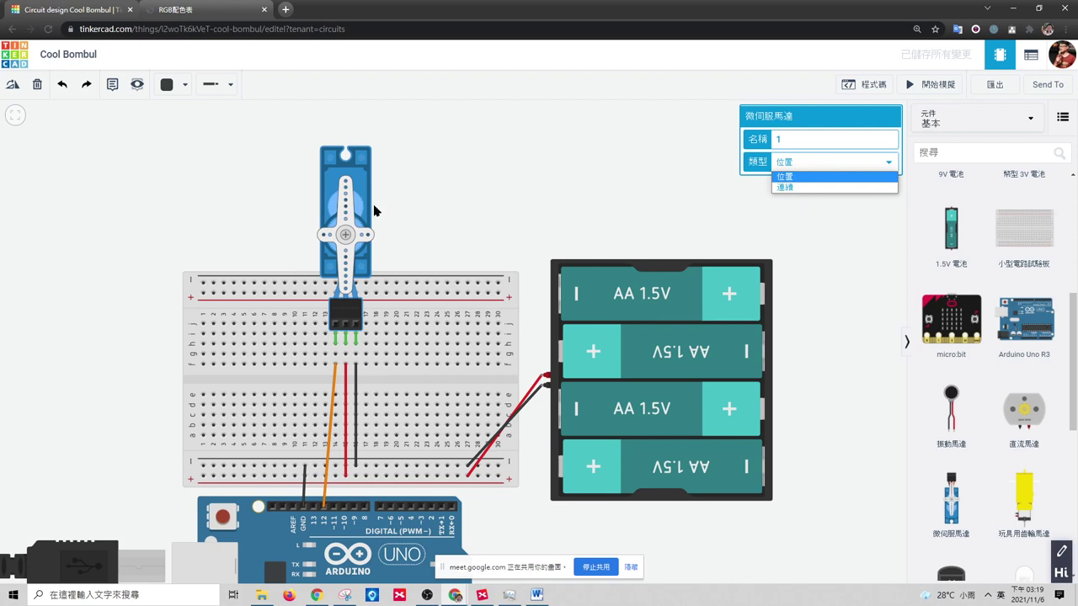
{"action": "left_click", "coordinate": [795, 188]}
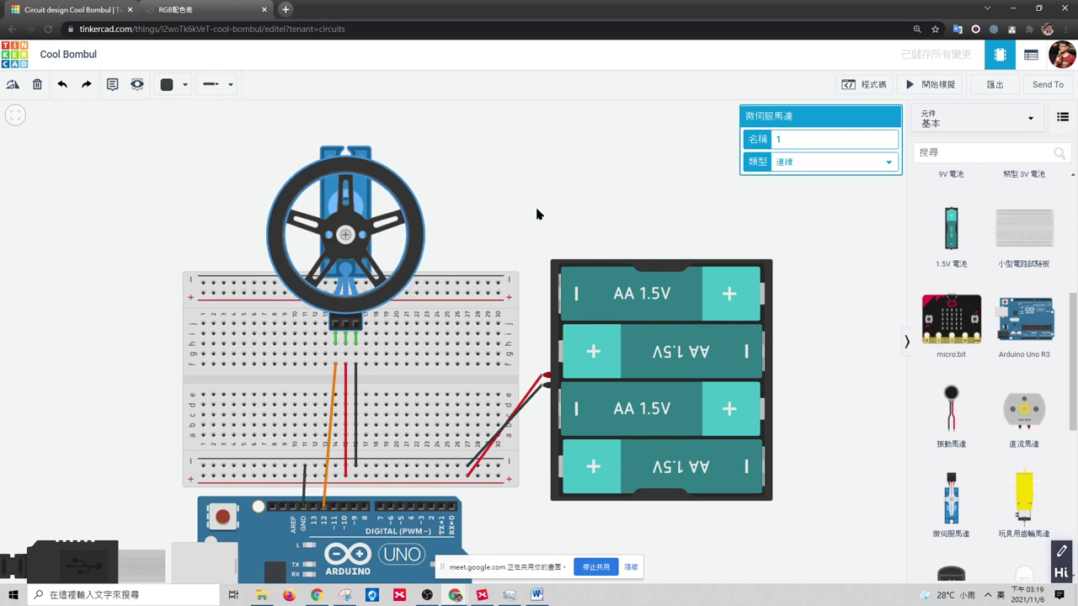
- Set the pin 12 servo block to 90 degrees and simulate it, and repeat the test with 88 degrees
{"action": "left_click", "coordinate": [869, 87]}
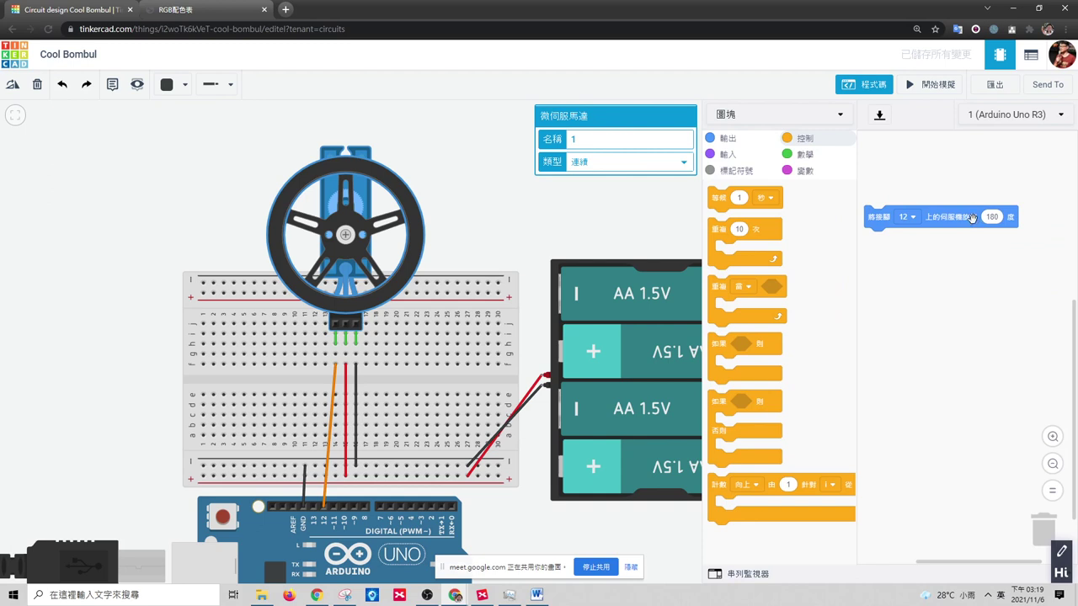
{"action": "left_click", "coordinate": [993, 216]}
{"action": "type", "text": "90"}
{"action": "left_click", "coordinate": [983, 281]}
{"action": "left_click_drag", "start_coordinate": [962, 221], "coordinate": [964, 220]}
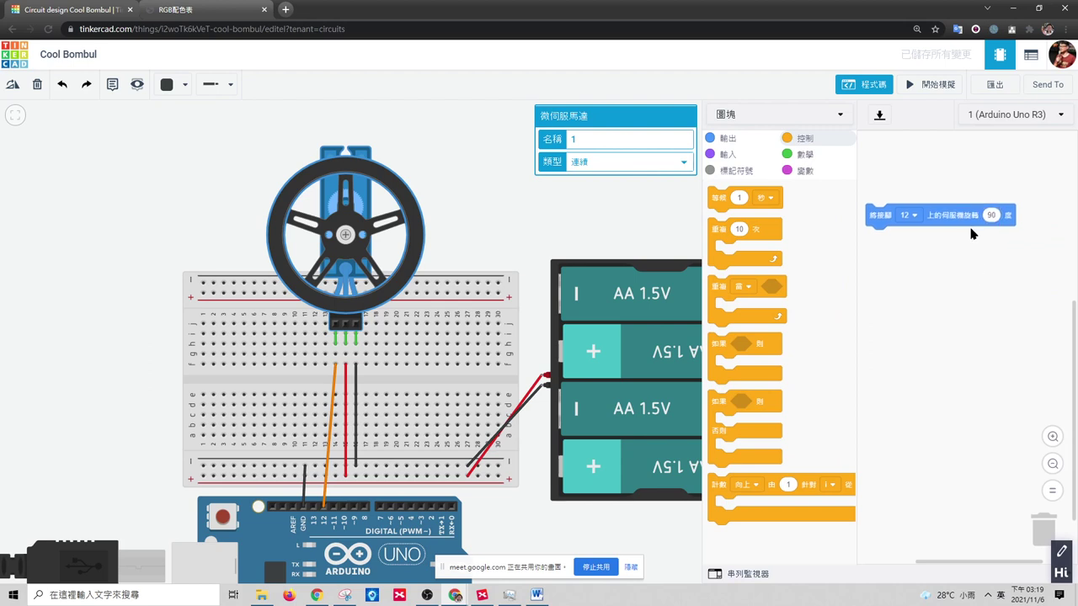
{"action": "left_click", "coordinate": [933, 84]}
{"action": "left_click", "coordinate": [936, 88]}
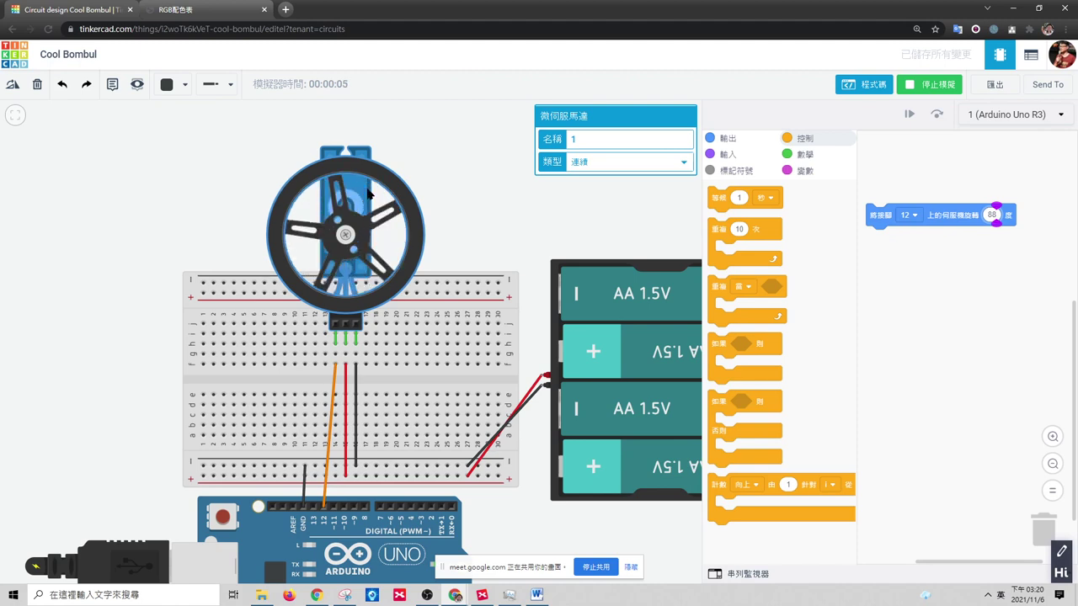
- Set the servo block to 50 degrees, simulate the continuous servo at that value, and stop the simulation
{"action": "left_click", "coordinate": [994, 215]}
{"action": "type", "text": "50"}
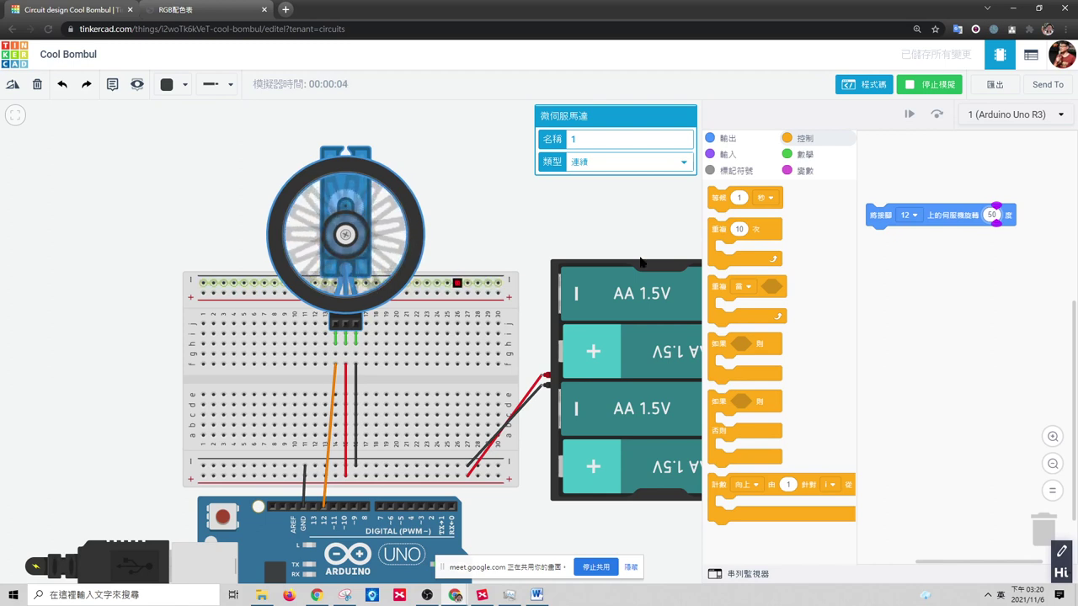
{"action": "left_click", "coordinate": [934, 84]}
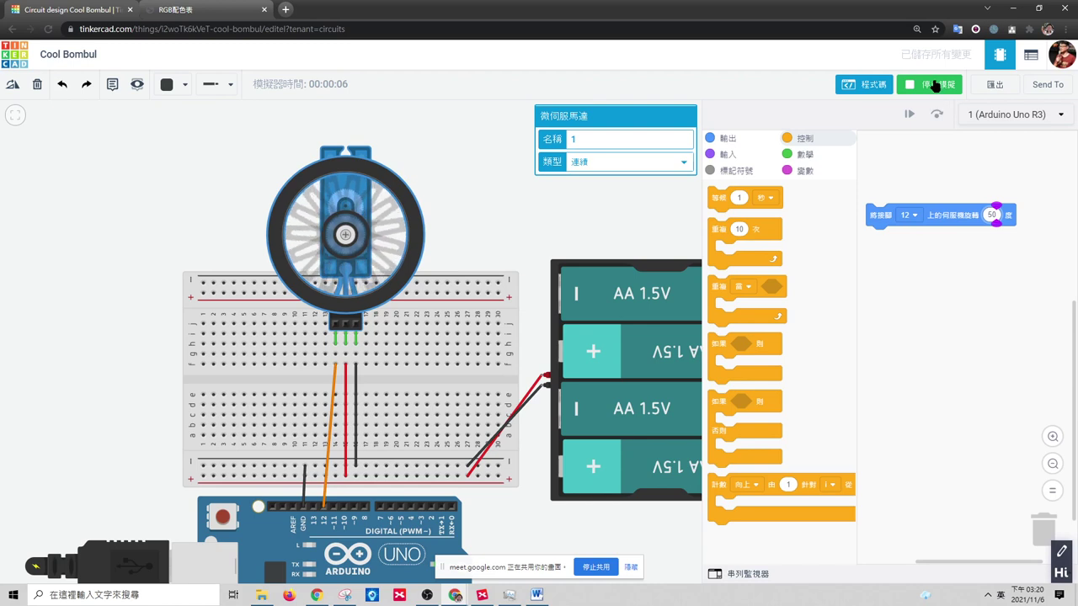
- Set the servo block to 92 degrees and simulate the continuous servo's rotation
{"action": "left_click", "coordinate": [990, 214]}
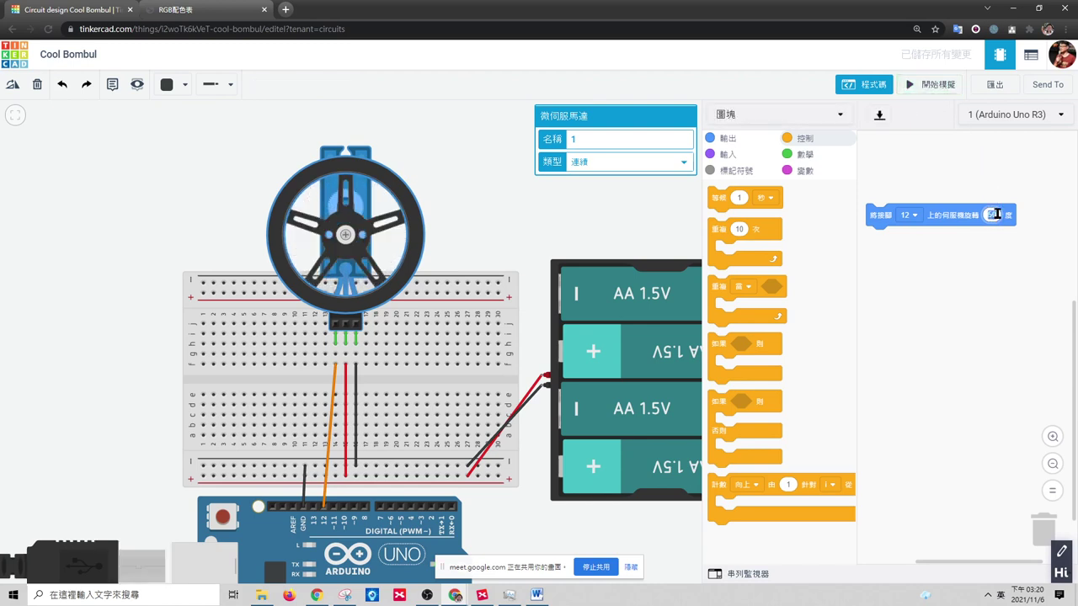
{"action": "type", "text": "92"}
{"action": "left_click", "coordinate": [997, 279]}
{"action": "left_click", "coordinate": [922, 85]}
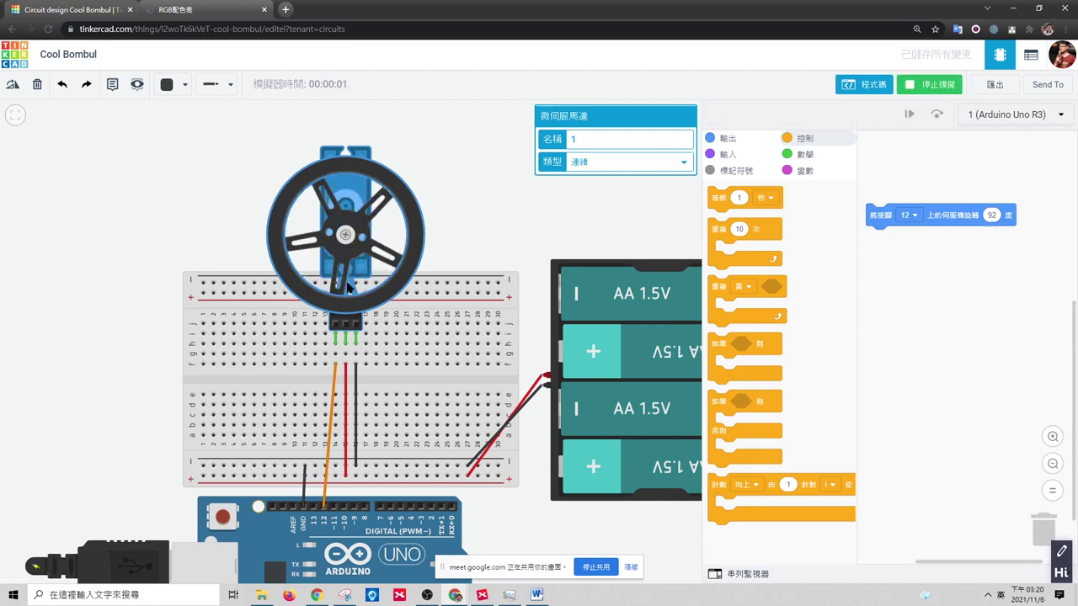
- Set the servo block to 120 degrees, run the simulation, and stop it after watching the wheel spin
{"action": "left_click", "coordinate": [992, 216]}
{"action": "type", "text": "120"}
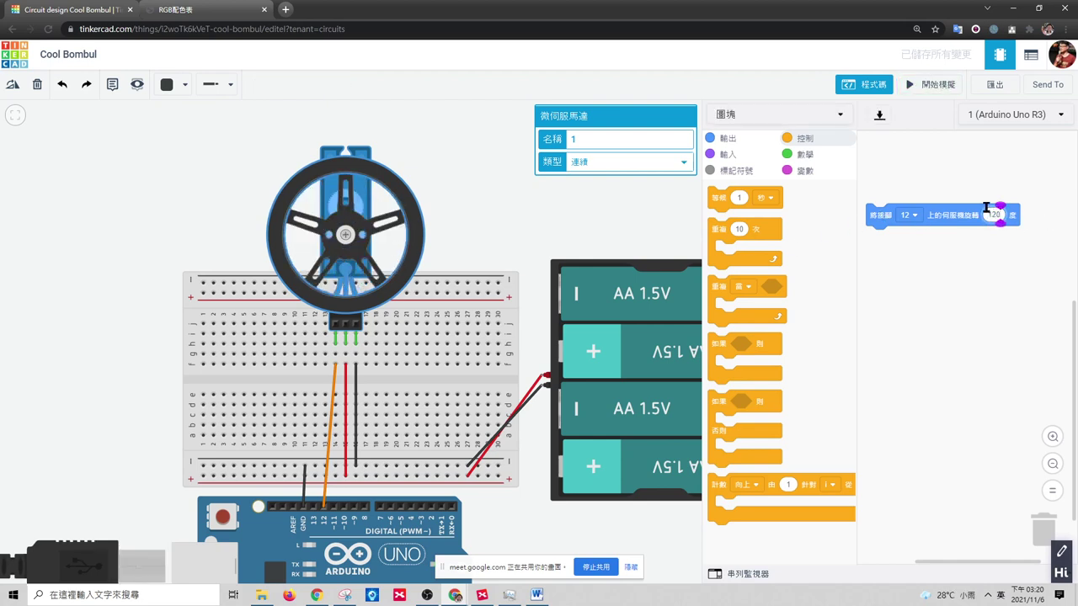
{"action": "left_click", "coordinate": [940, 88]}
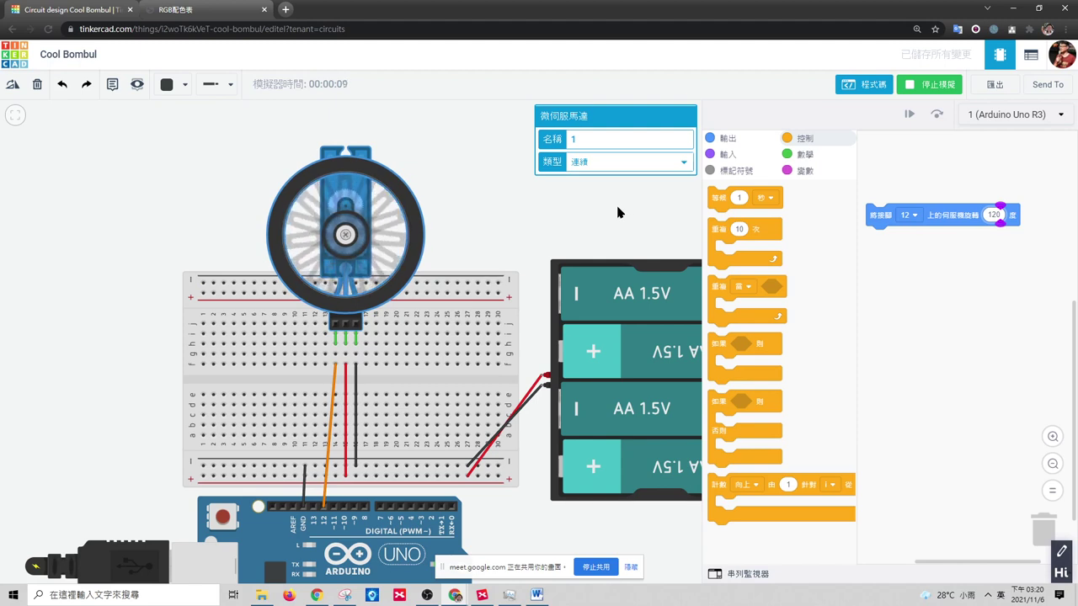
{"action": "left_click", "coordinate": [931, 86]}
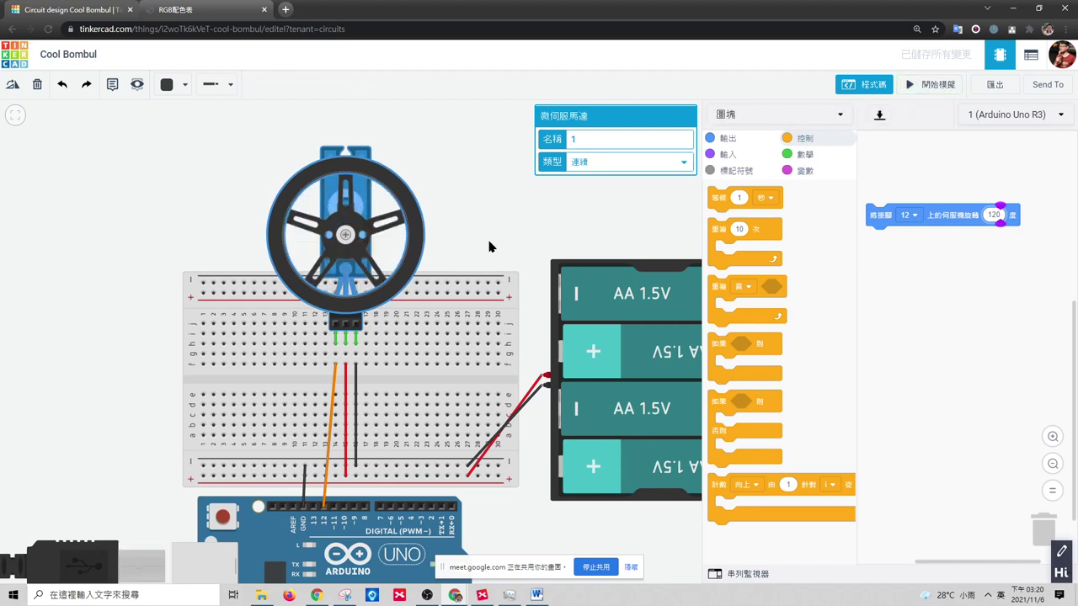
{"action": "left_click", "coordinate": [597, 216]}
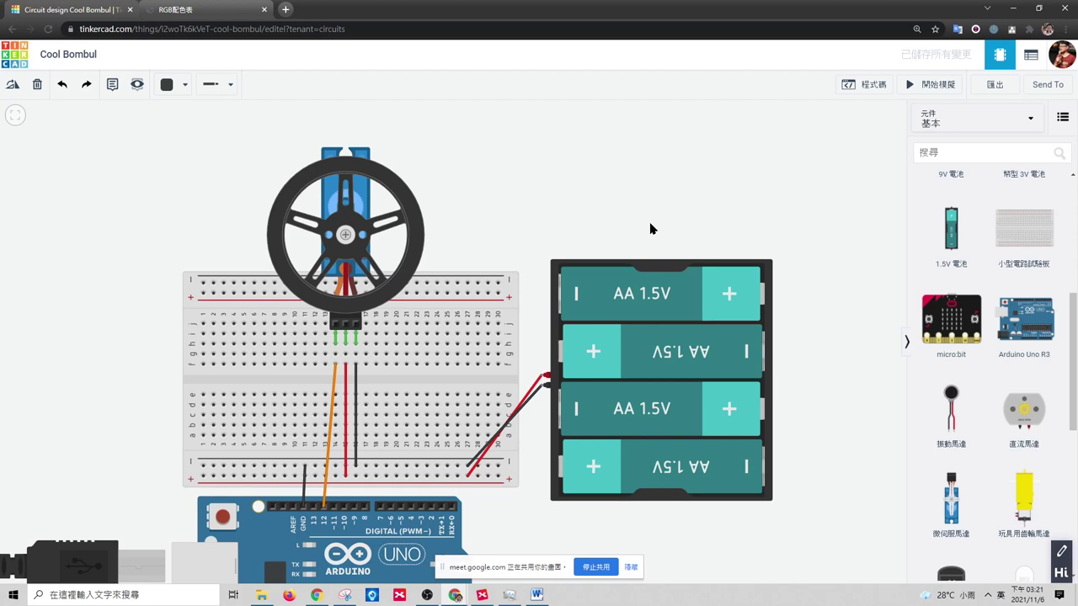
{"action": "left_click", "coordinate": [876, 88]}
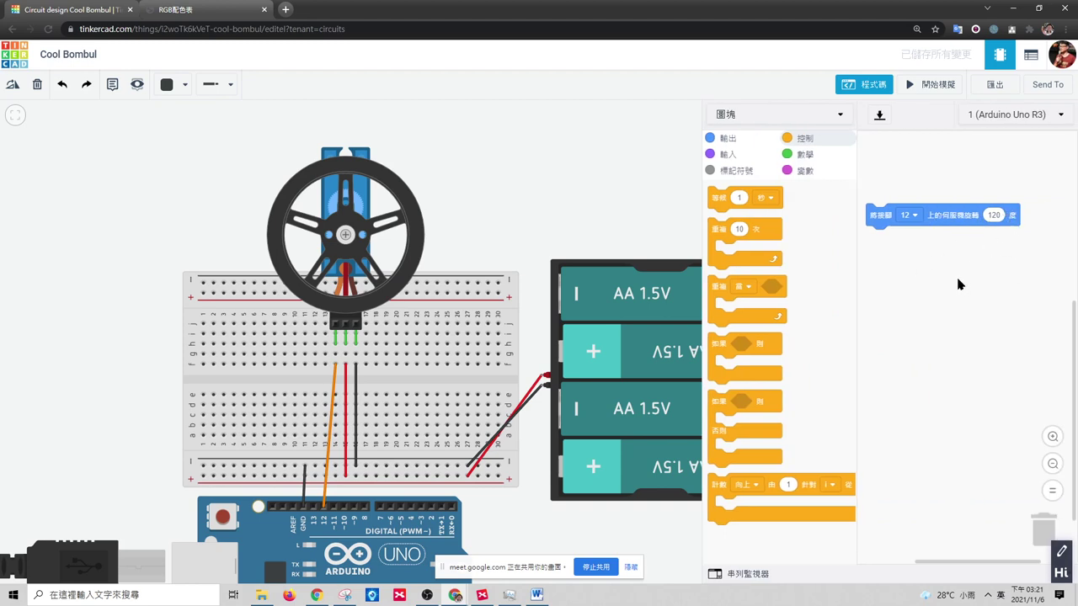
{"action": "left_click", "coordinate": [635, 197]}
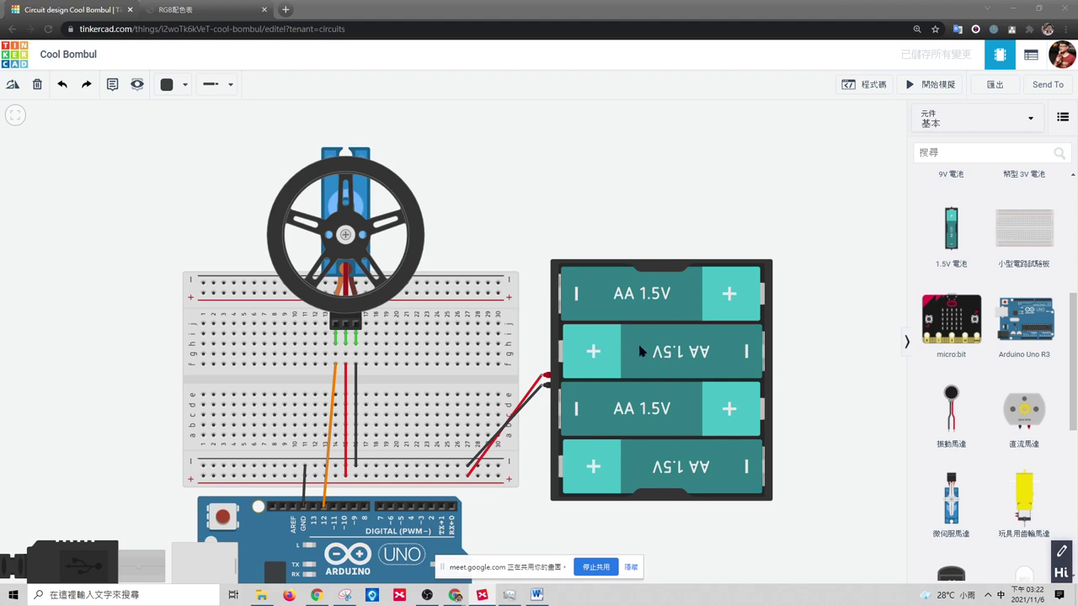
- Add a second micro servo, rotate it 180 degrees, and place it beside the first with its connector over the breadboard's upper rails
{"action": "scroll", "coordinate": [1074, 330], "scroll_direction": "down", "scroll_amount": 2}
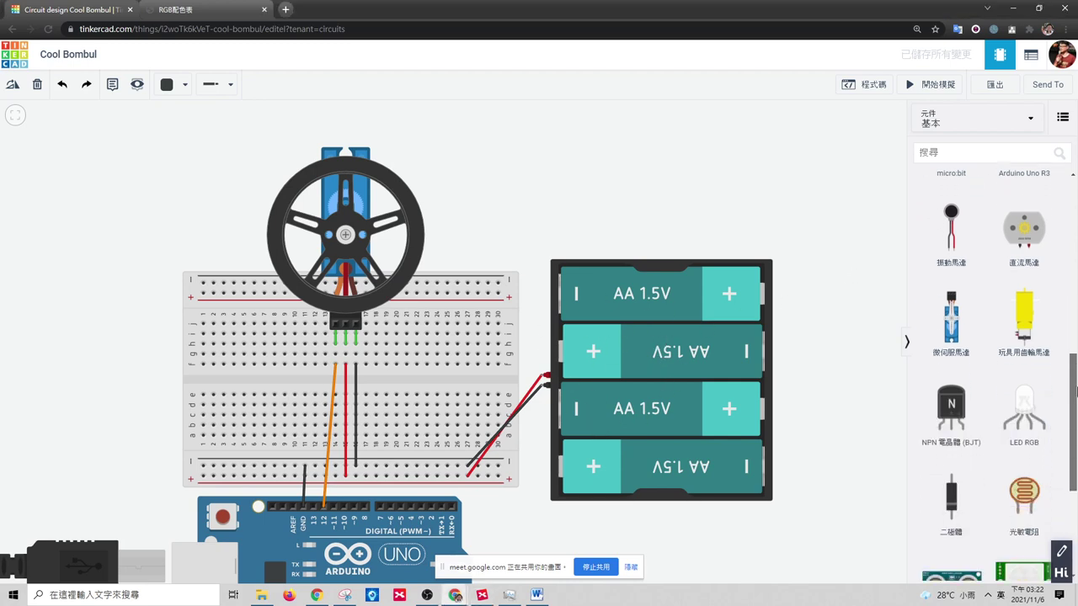
{"action": "left_click_drag", "start_coordinate": [950, 328], "coordinate": [517, 187]}
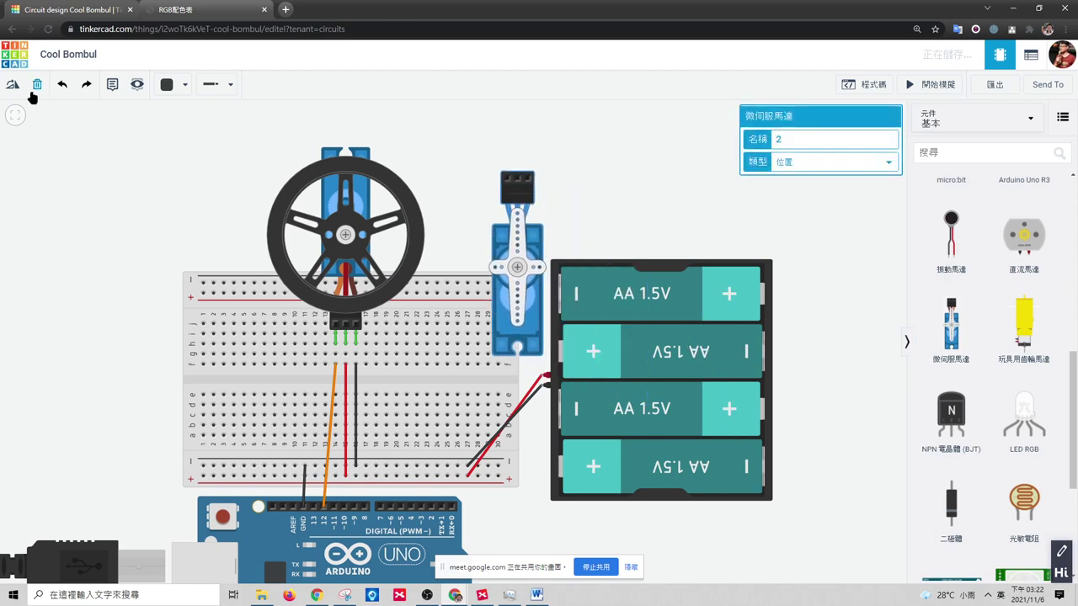
{"action": "left_click", "coordinate": [7, 85]}
{"action": "left_click", "coordinate": [7, 85]}
{"action": "left_click", "coordinate": [7, 85]}
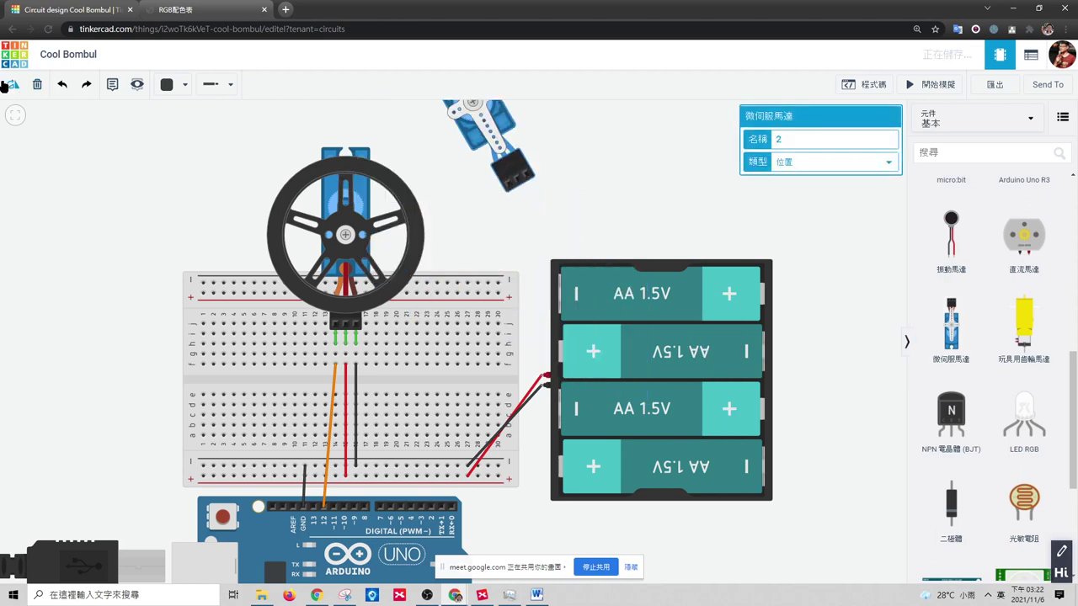
{"action": "left_click", "coordinate": [6, 85]}
{"action": "left_click_drag", "start_coordinate": [488, 157], "coordinate": [468, 251]}
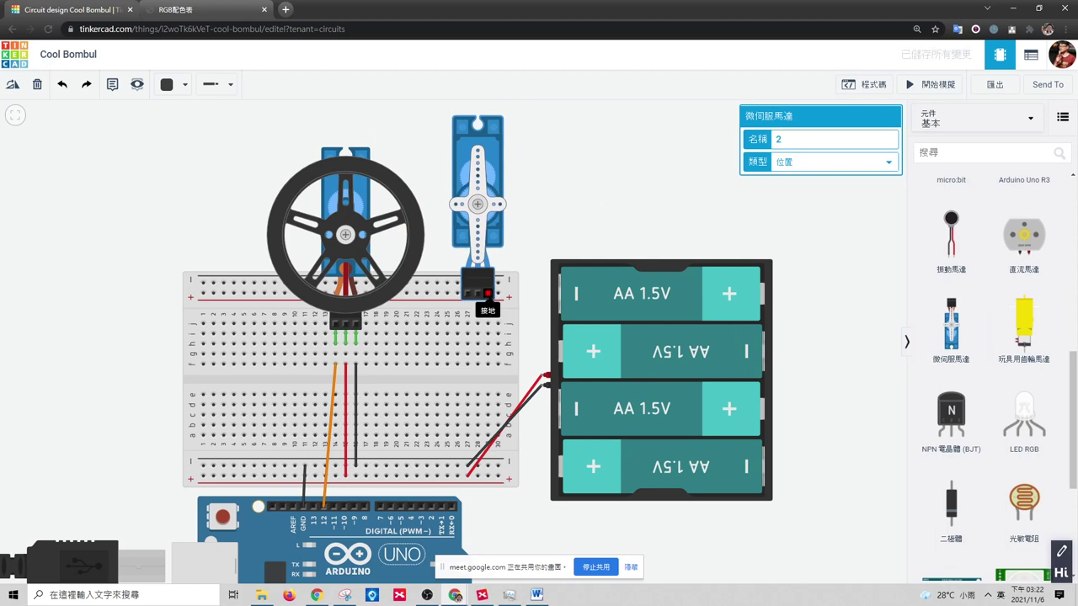
- Wire the second servo's ground to the lower negative rail, its power to the lower positive rail, and its signal to Arduino pin 11
{"action": "left_click", "coordinate": [489, 293]}
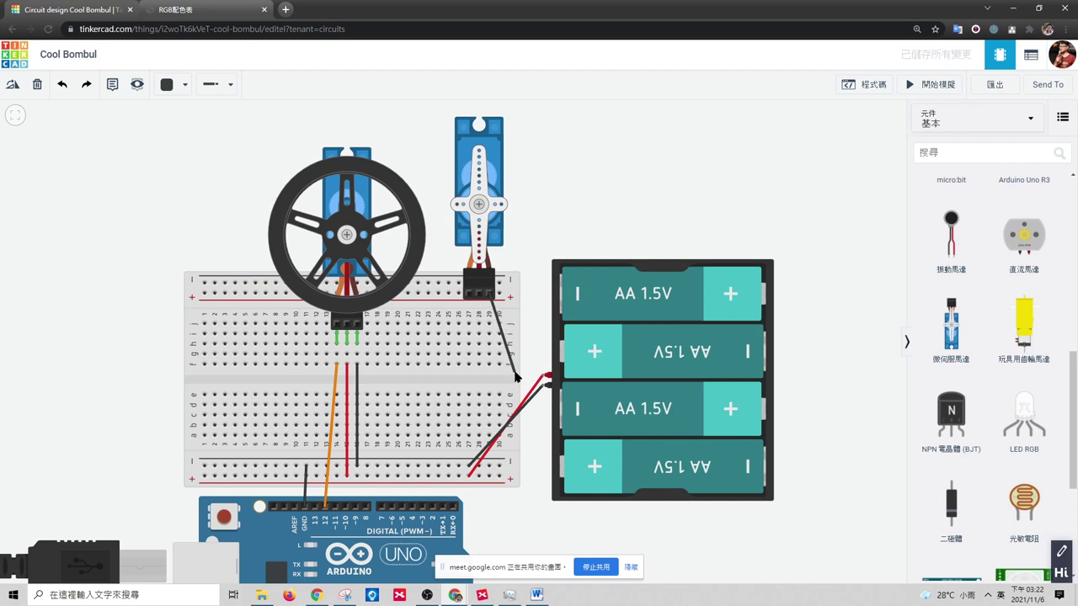
{"action": "left_click", "coordinate": [448, 476]}
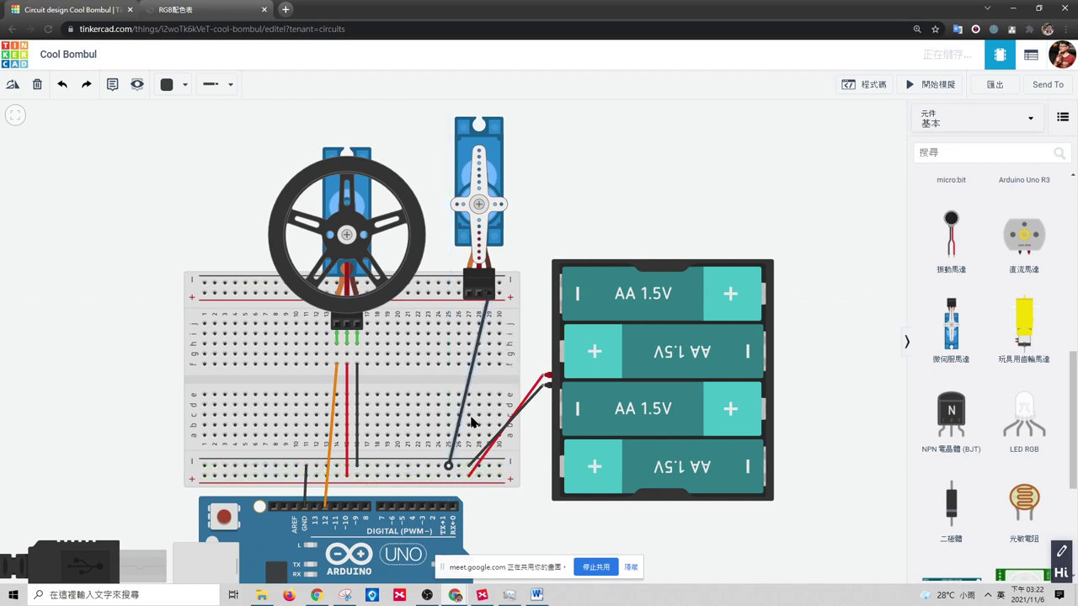
{"action": "left_click", "coordinate": [479, 293]}
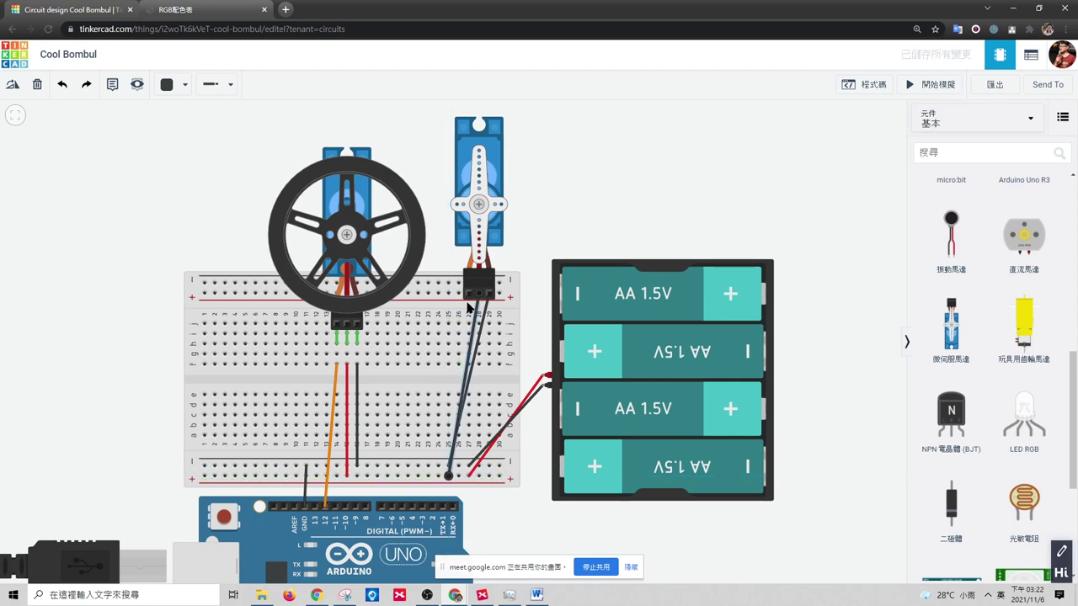
{"action": "left_click", "coordinate": [357, 475]}
{"action": "left_click_drag", "start_coordinate": [352, 491], "coordinate": [337, 516]}
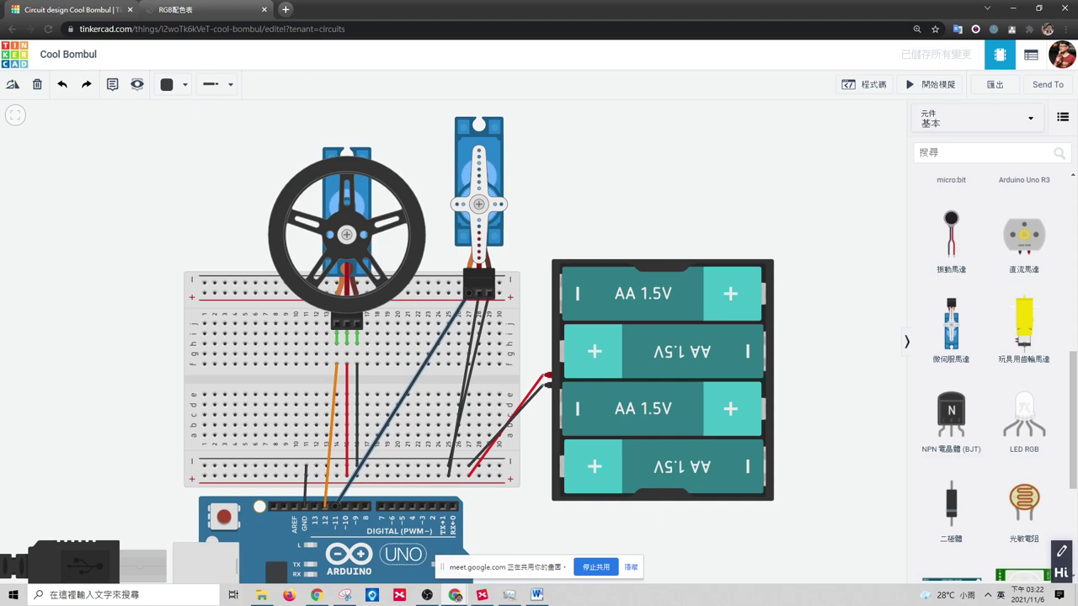
- Switch to the XMind course map and review the S4A-07 transistor and S4A-08 skylight challenge topics, including the challenge's requirements and summary note
{"action": "key", "text": "alt+Tab"}
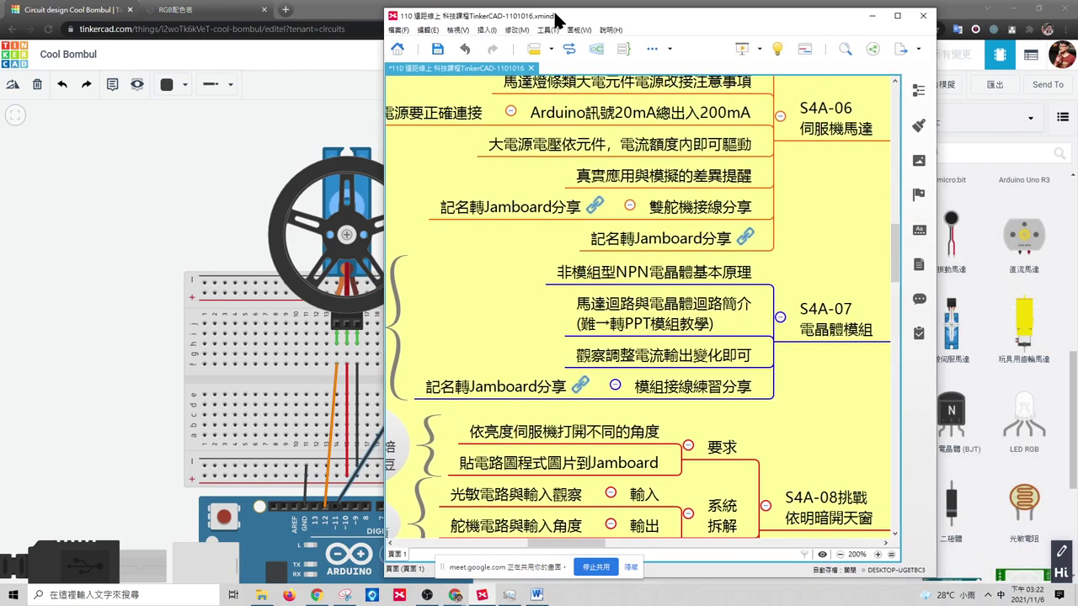
{"action": "scroll", "coordinate": [777, 215], "scroll_direction": "down", "scroll_amount": 1}
{"action": "scroll", "coordinate": [809, 223], "scroll_direction": "up", "scroll_amount": 1}
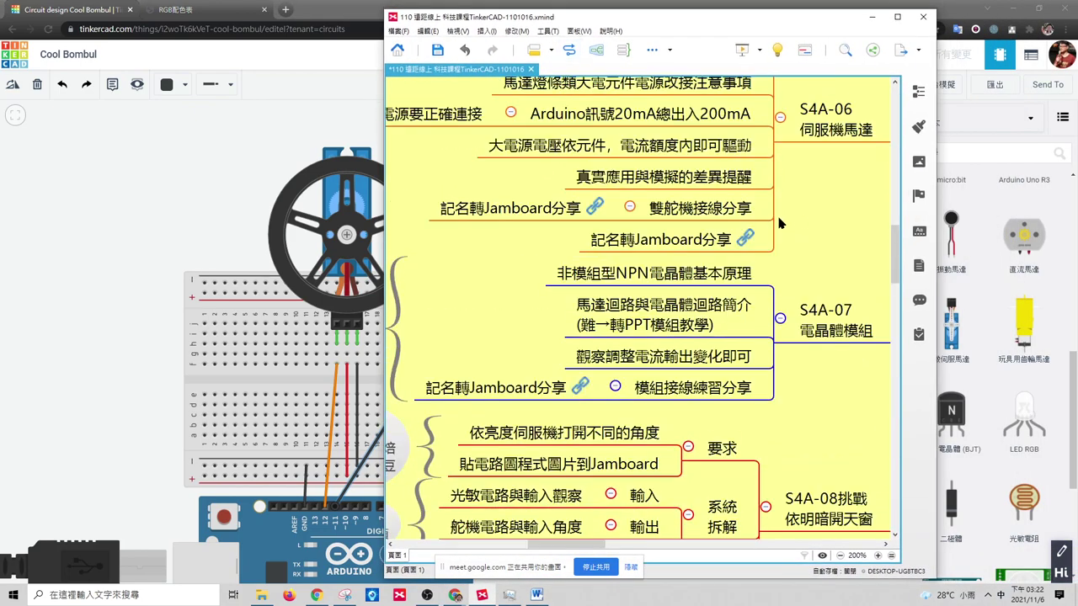
{"action": "scroll", "coordinate": [791, 312], "scroll_direction": "down", "scroll_amount": 3}
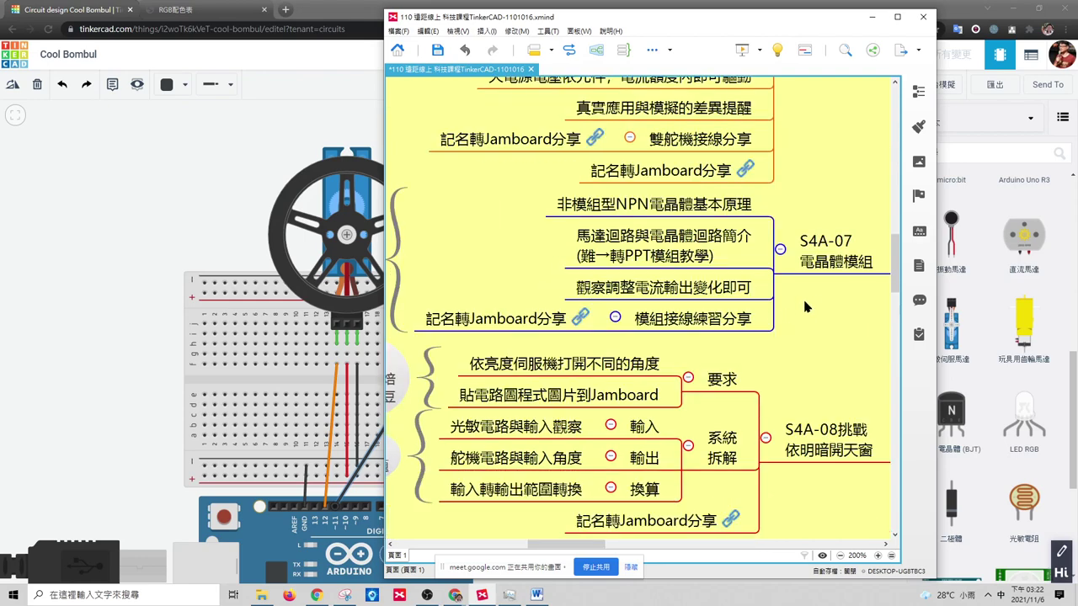
{"action": "scroll", "coordinate": [821, 313], "scroll_direction": "down", "scroll_amount": 2}
{"action": "scroll", "coordinate": [829, 317], "scroll_direction": "up", "scroll_amount": 1}
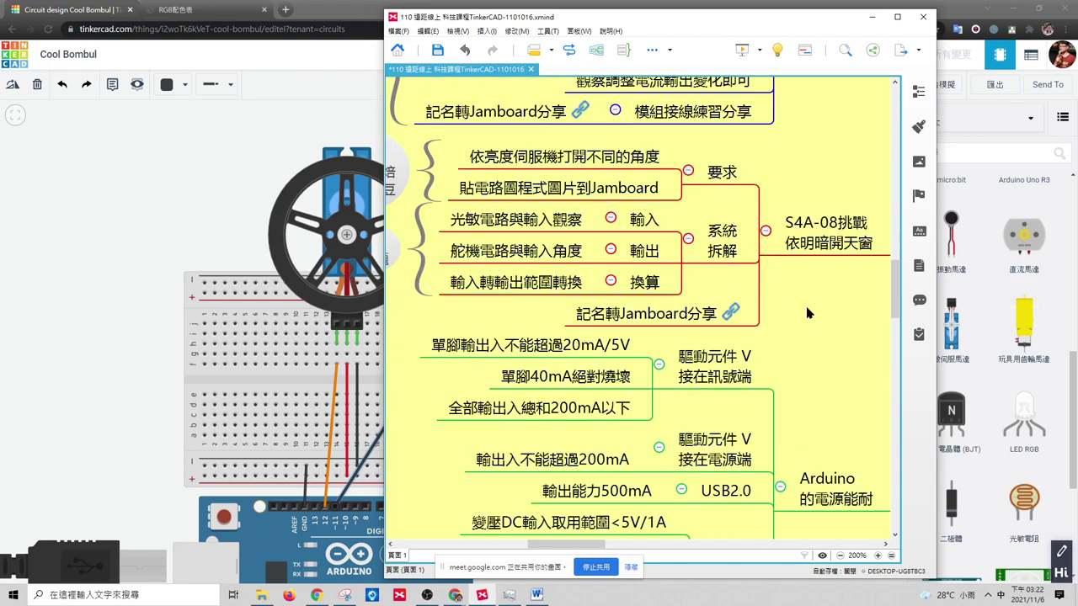
{"action": "scroll", "coordinate": [811, 313], "scroll_direction": "down", "scroll_amount": 3}
{"action": "scroll", "coordinate": [813, 299], "scroll_direction": "up", "scroll_amount": 4}
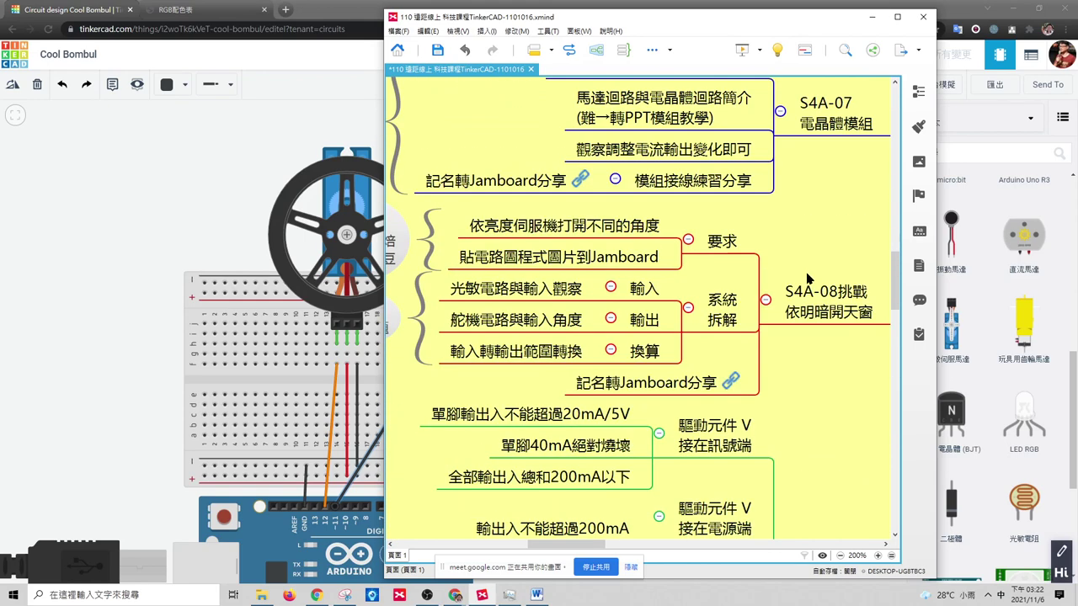
{"action": "left_click_drag", "start_coordinate": [592, 549], "coordinate": [561, 549]}
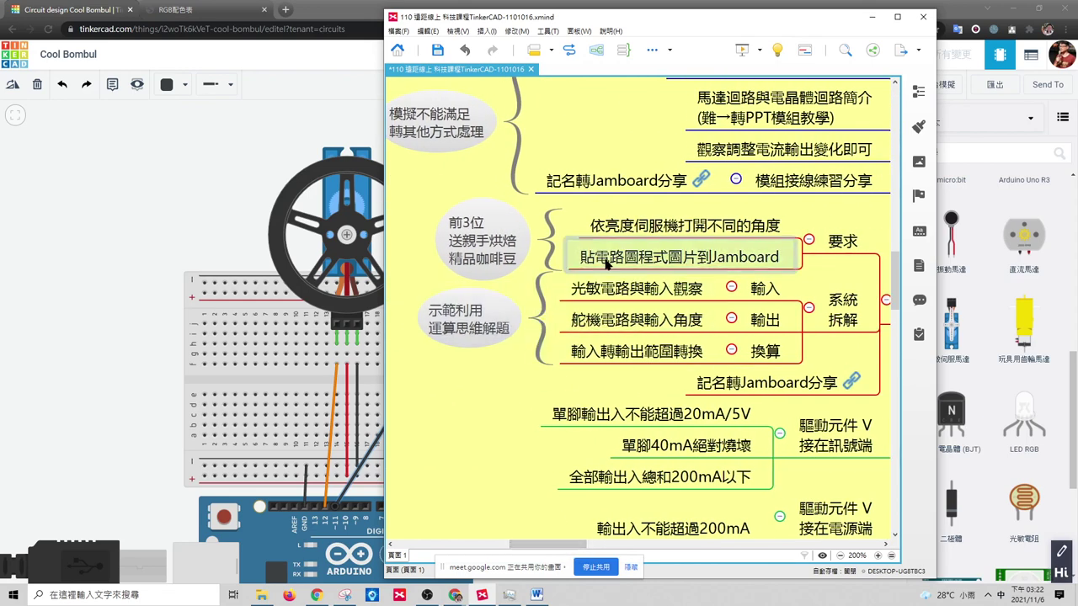
{"action": "left_click", "coordinate": [482, 236]}
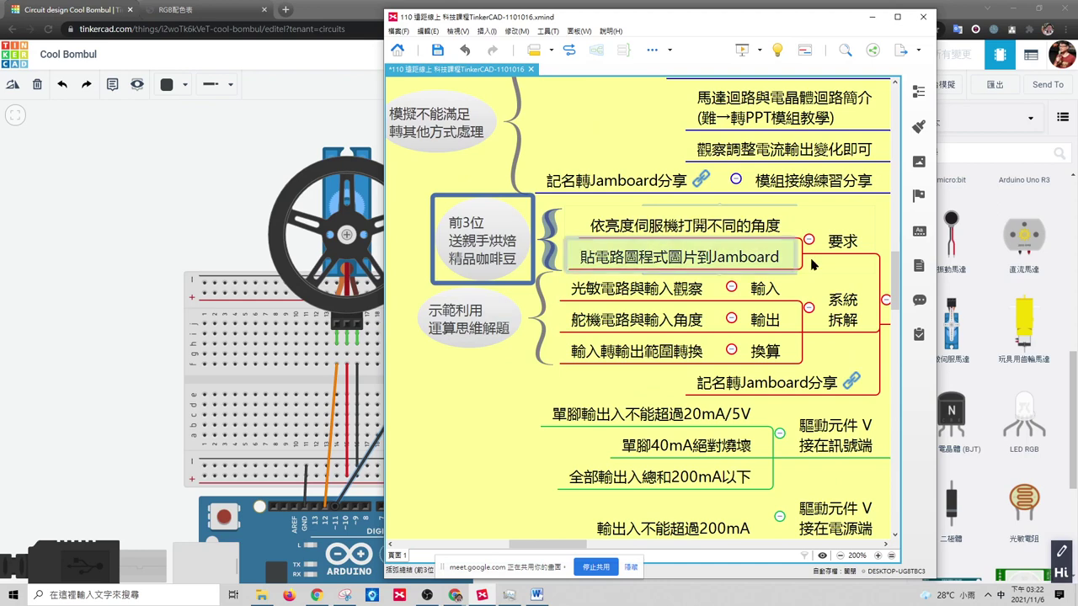
- Open the Jamboard sharing link of the S4A-08 challenge from the course map and copy the board's web address
{"action": "left_click_drag", "start_coordinate": [571, 544], "coordinate": [590, 555]}
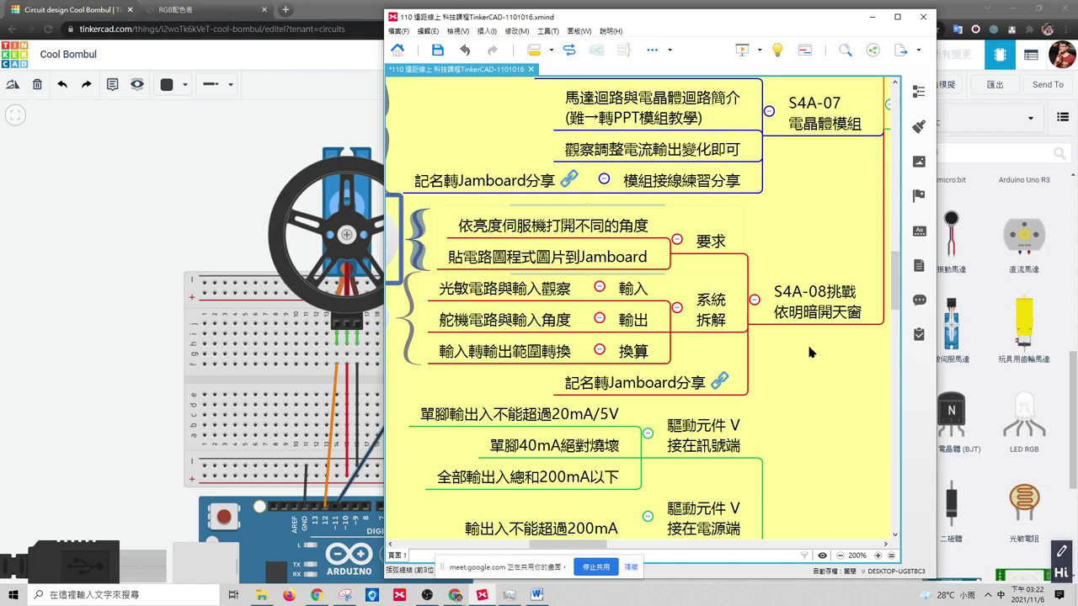
{"action": "left_click", "coordinate": [720, 383]}
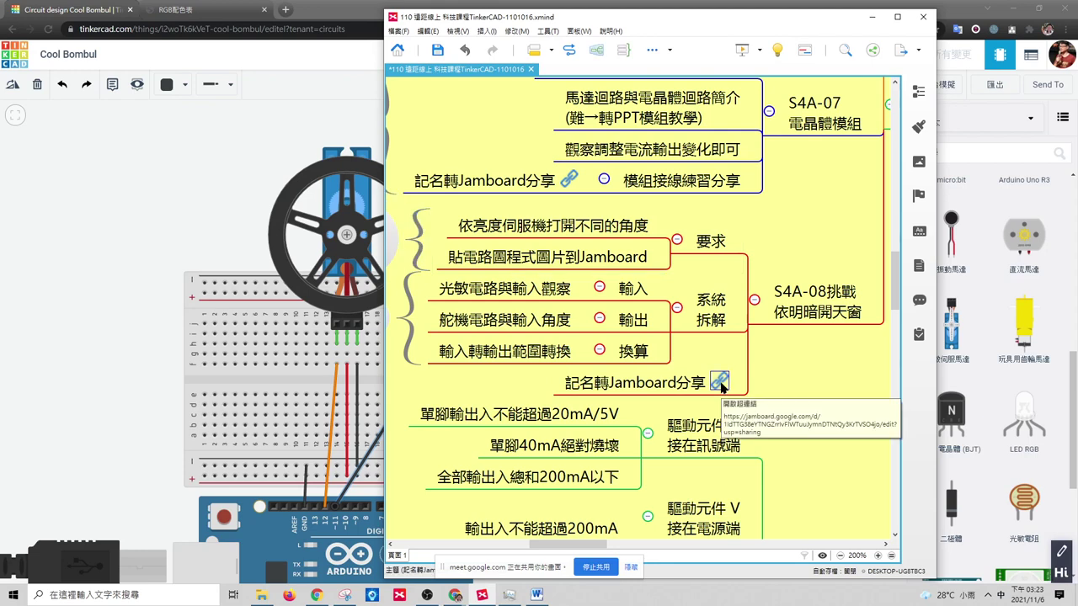
{"action": "left_click", "coordinate": [323, 32]}
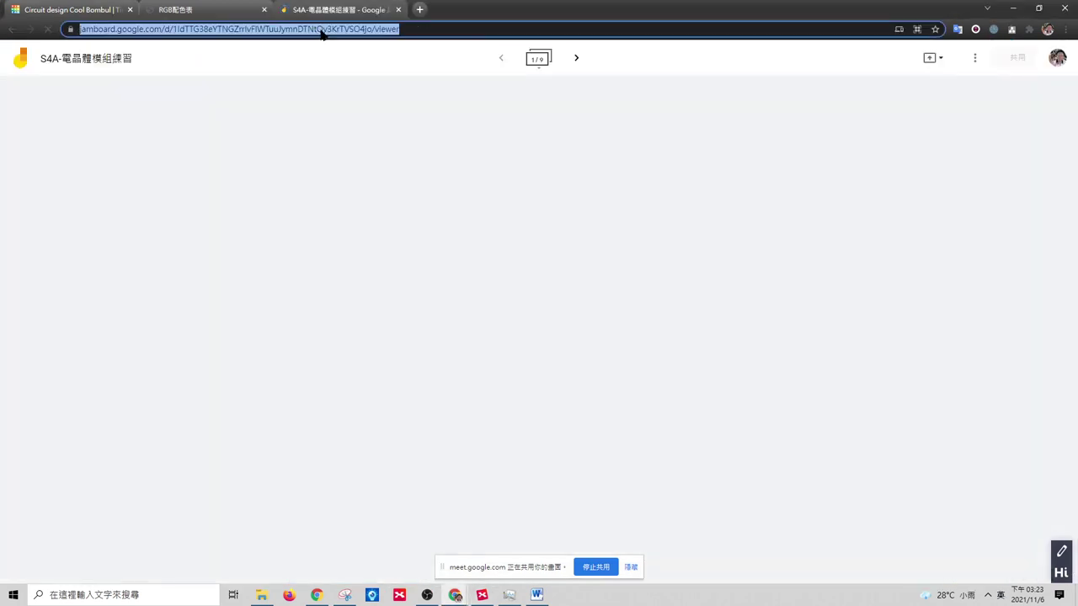
{"action": "right_click", "coordinate": [323, 32]}
{"action": "left_click", "coordinate": [345, 115]}
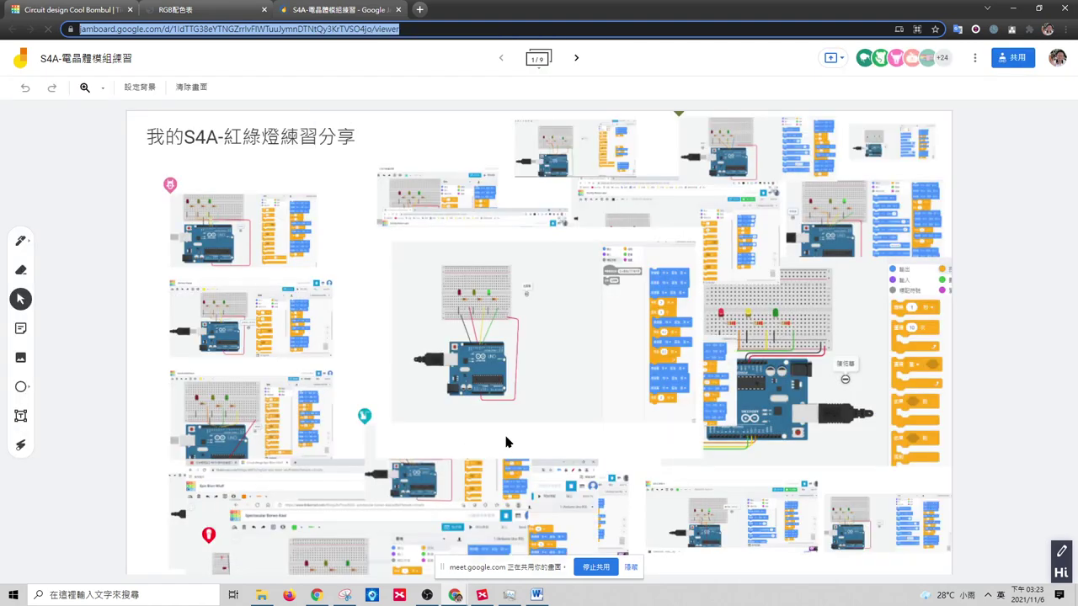
- Browse the S4A-電晶體模組練習 Jamboard from page 2 to page 5, checking which page suits the challenge submissions
{"action": "left_click", "coordinate": [575, 59]}
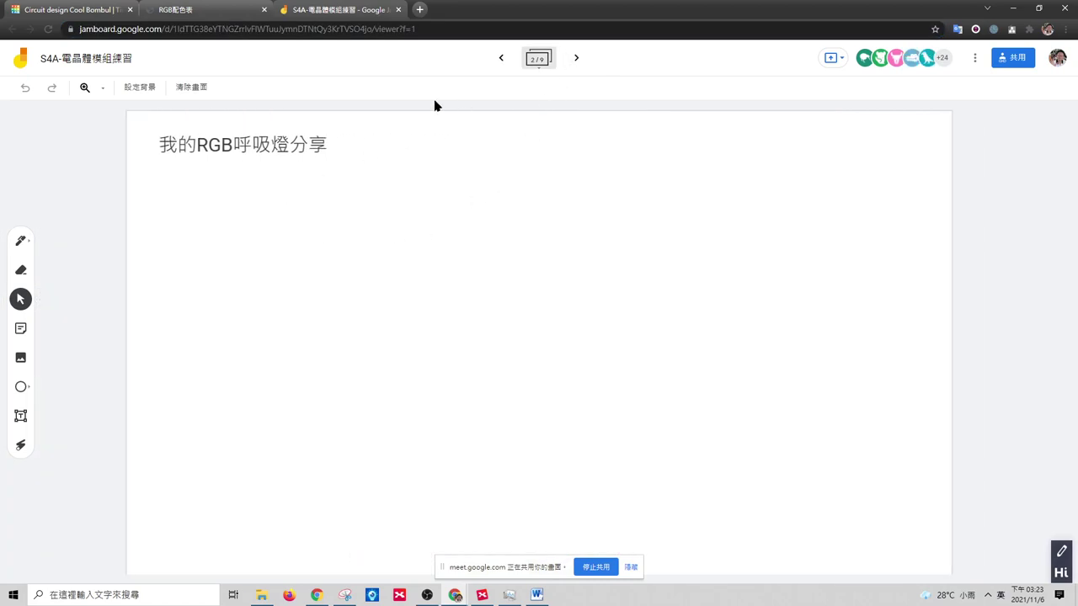
{"action": "left_click", "coordinate": [575, 59]}
{"action": "left_click", "coordinate": [575, 59]}
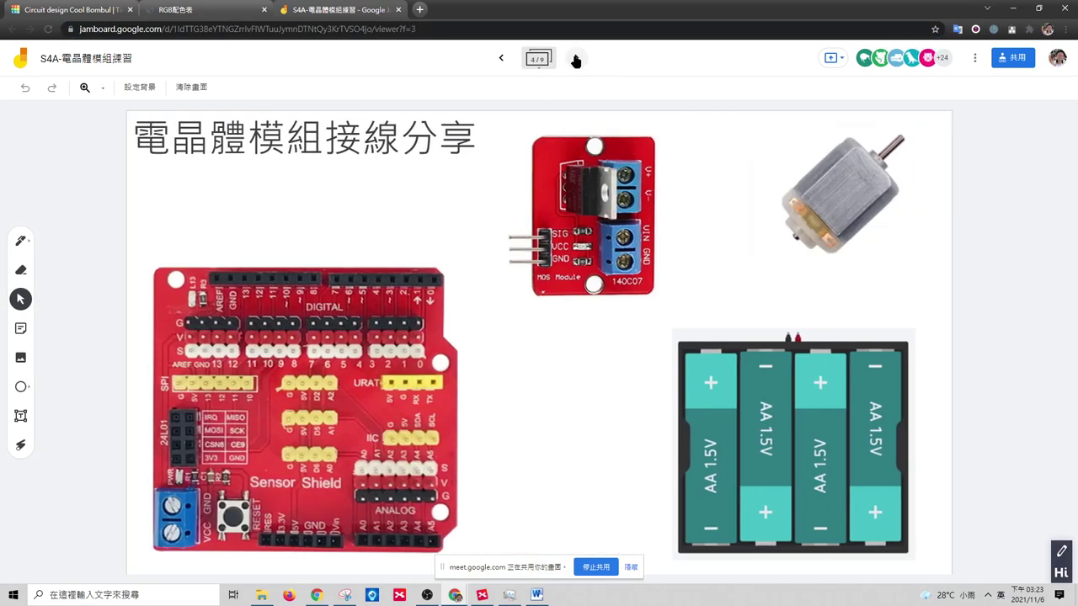
{"action": "left_click", "coordinate": [575, 59]}
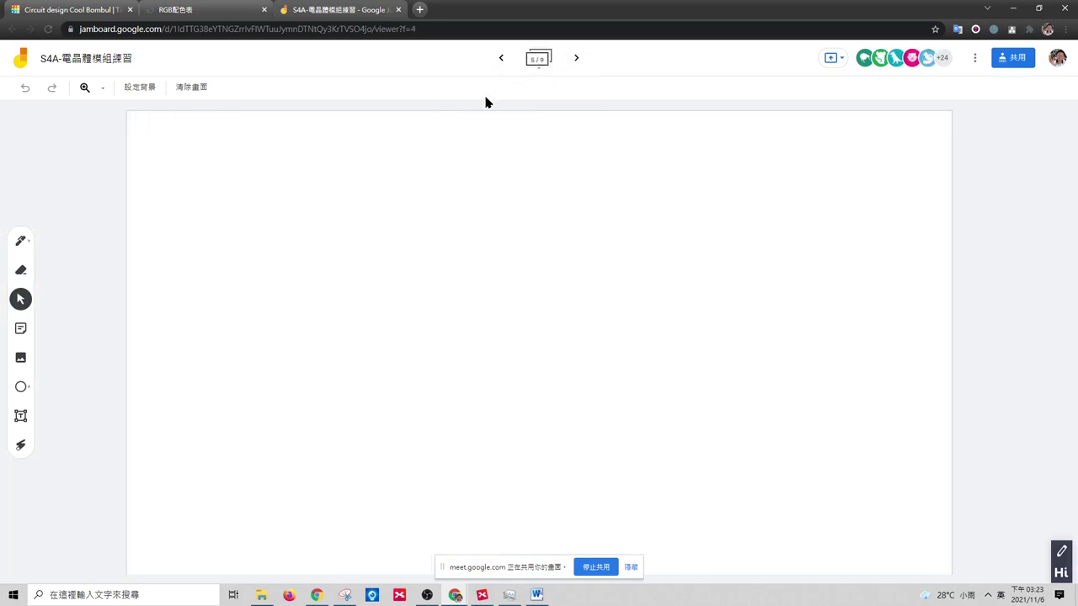
{"action": "left_click", "coordinate": [502, 59]}
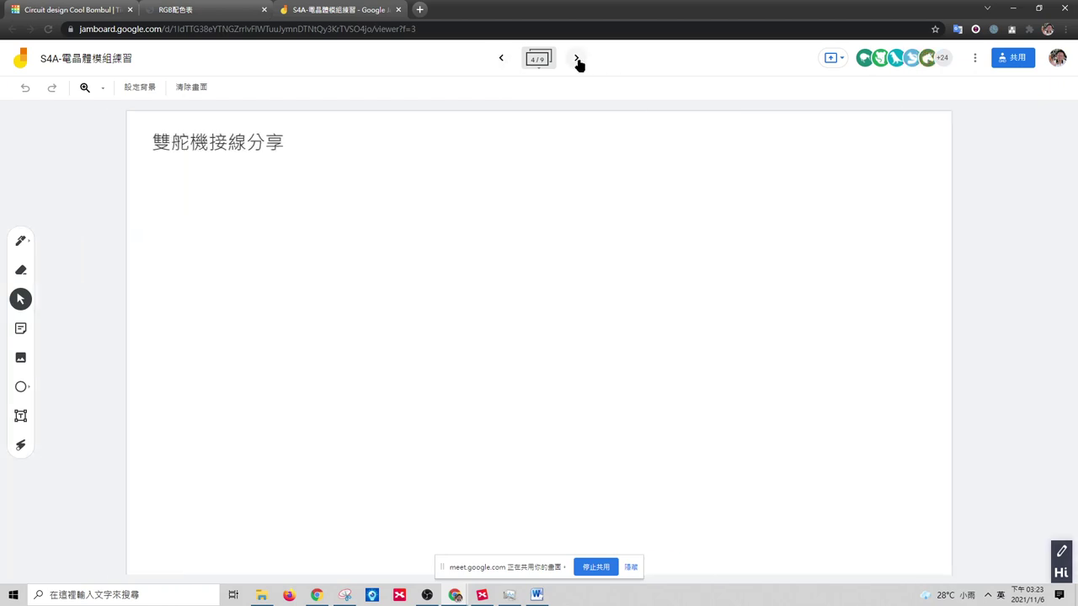
{"action": "left_click", "coordinate": [577, 58]}
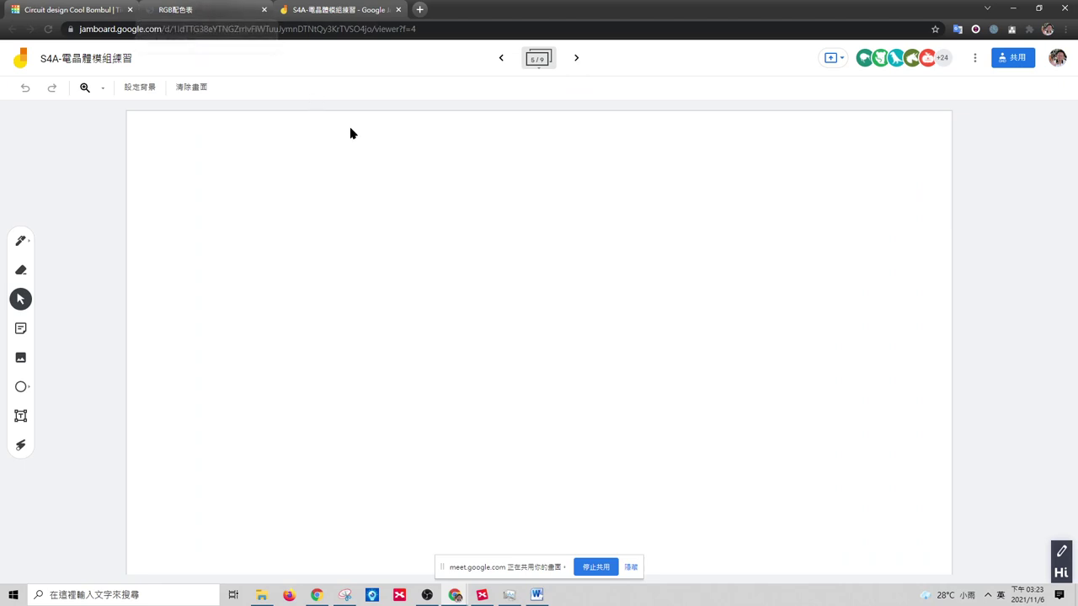
- Close the RGB配色表 page and shrink the browser window to uncover the course map
{"action": "left_click", "coordinate": [203, 12]}
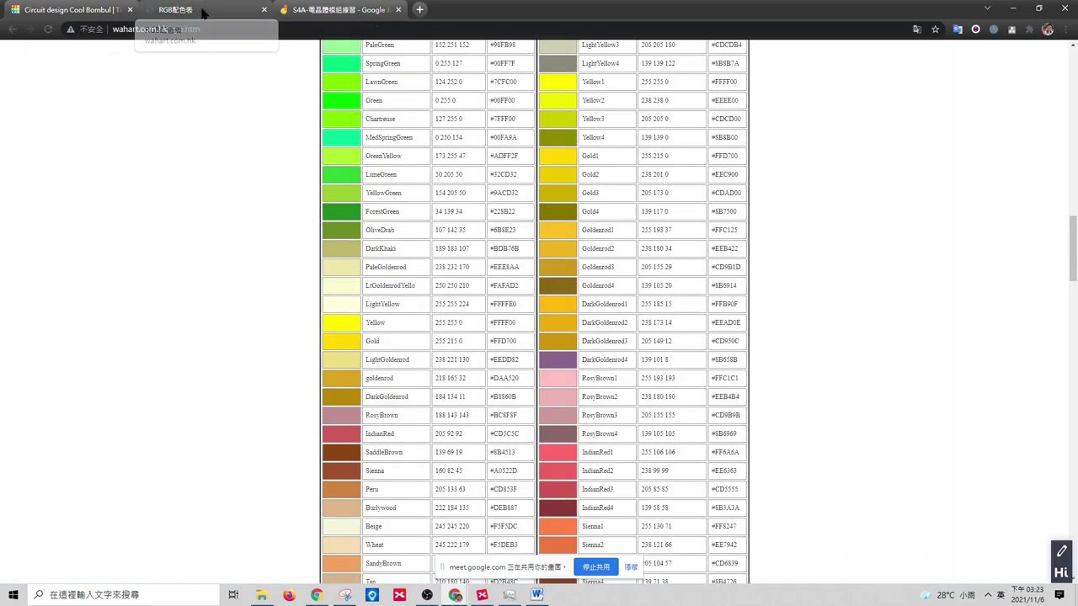
{"action": "left_click", "coordinate": [263, 9]}
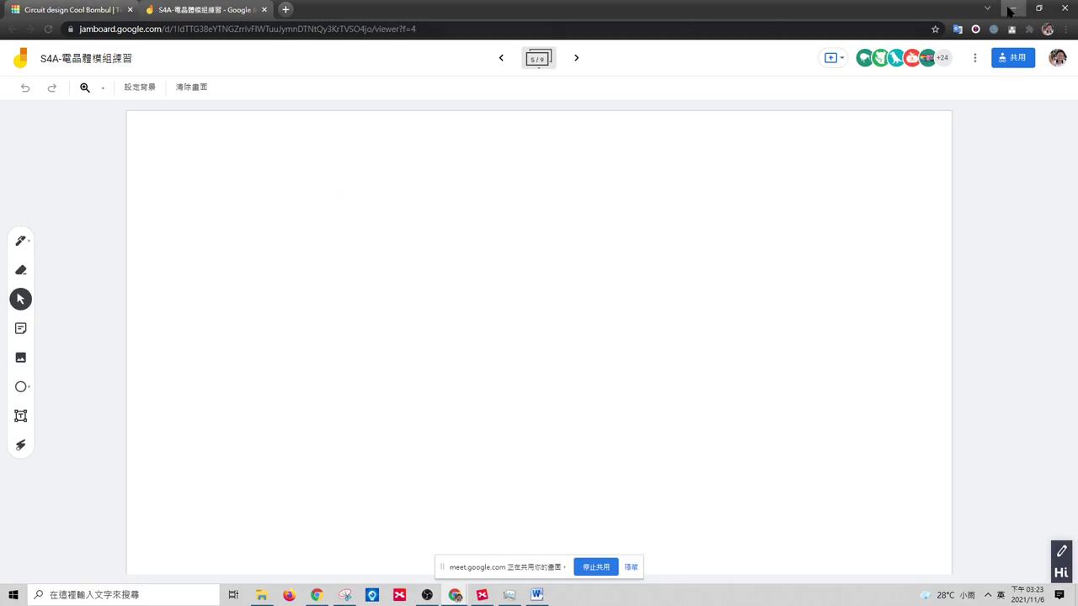
{"action": "left_click", "coordinate": [1037, 7]}
- Review the S4A-08 challenge in the XMind map: its input, output and conversion topics and the summary note for the first three finishers
{"action": "left_click", "coordinate": [805, 369]}
{"action": "mouse_move", "coordinate": [594, 544]}
{"action": "left_mouse_down"}
{"action": "mouse_move", "coordinate": [567, 551]}
{"action": "mouse_move", "coordinate": [592, 551]}
{"action": "left_mouse_up"}
{"action": "left_click", "coordinate": [815, 318]}
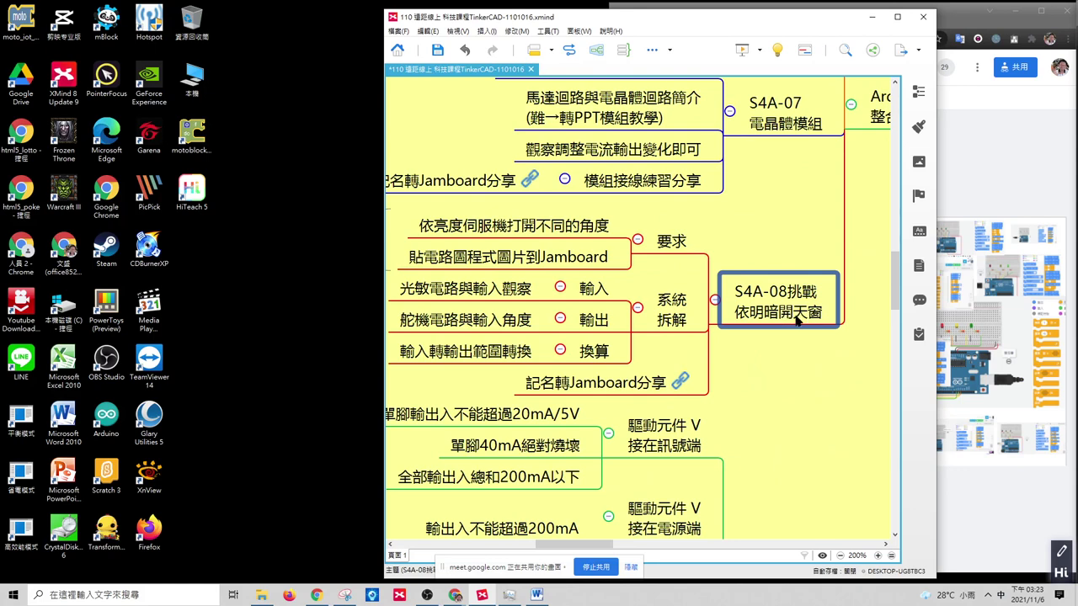
{"action": "left_click_drag", "start_coordinate": [603, 548], "coordinate": [592, 551]}
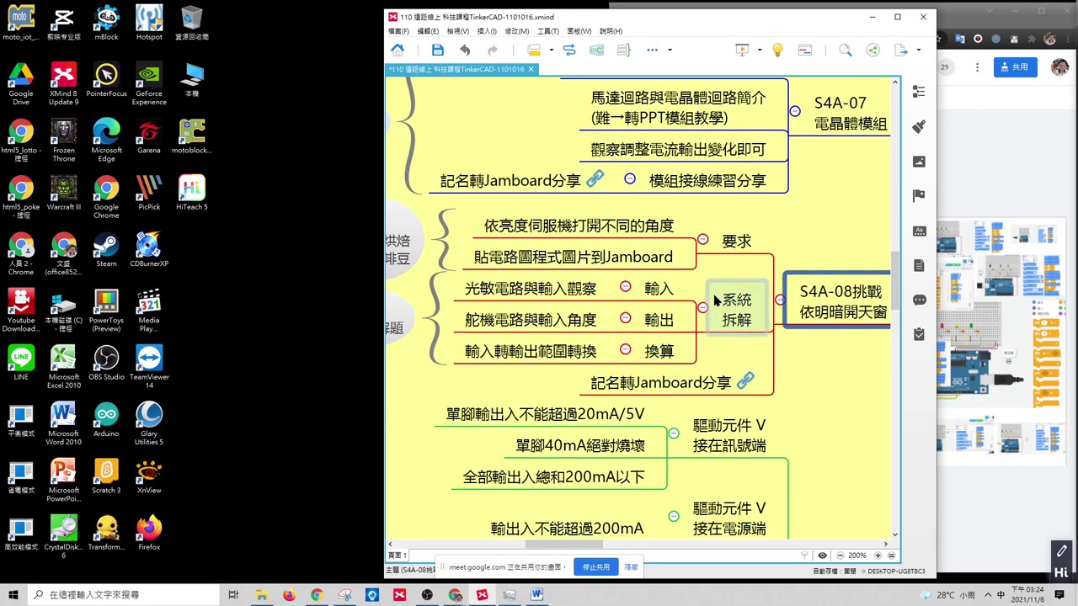
{"action": "left_click", "coordinate": [660, 293]}
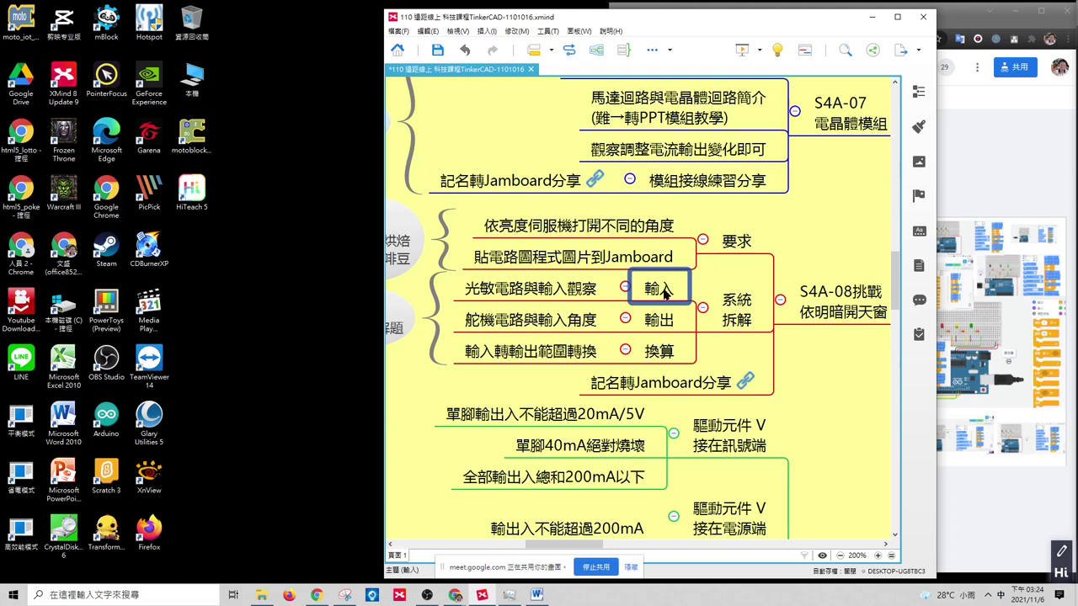
{"action": "left_click", "coordinate": [497, 296]}
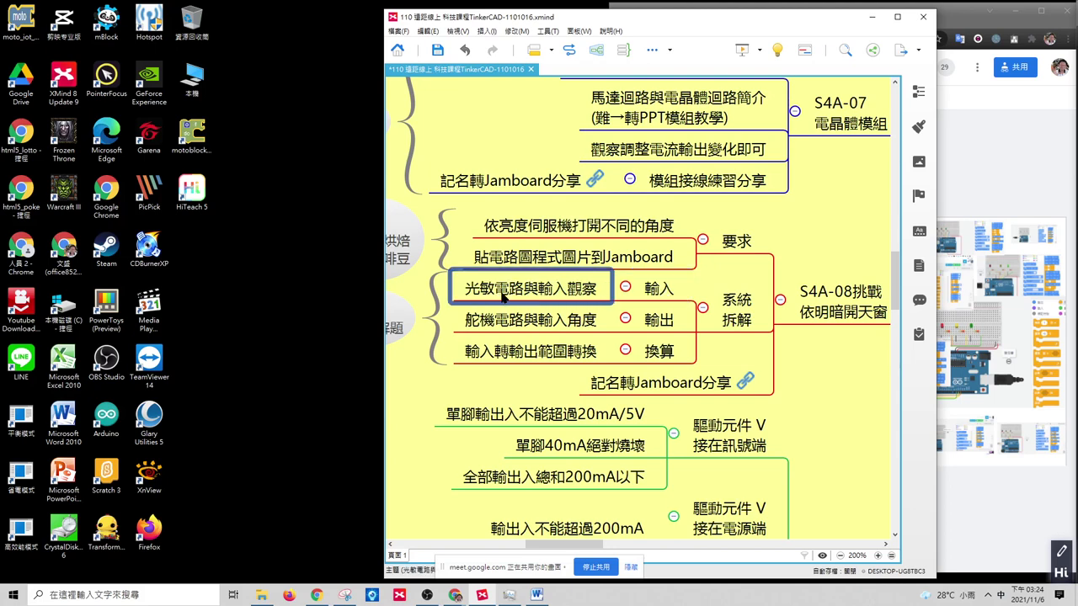
{"action": "left_click", "coordinate": [662, 327]}
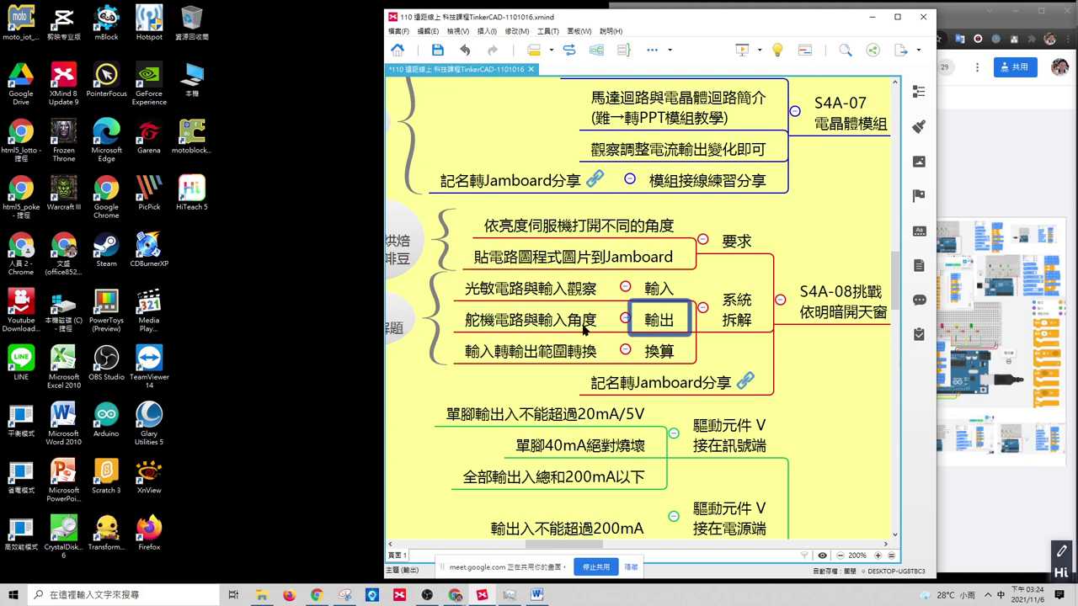
{"action": "left_click", "coordinate": [545, 330]}
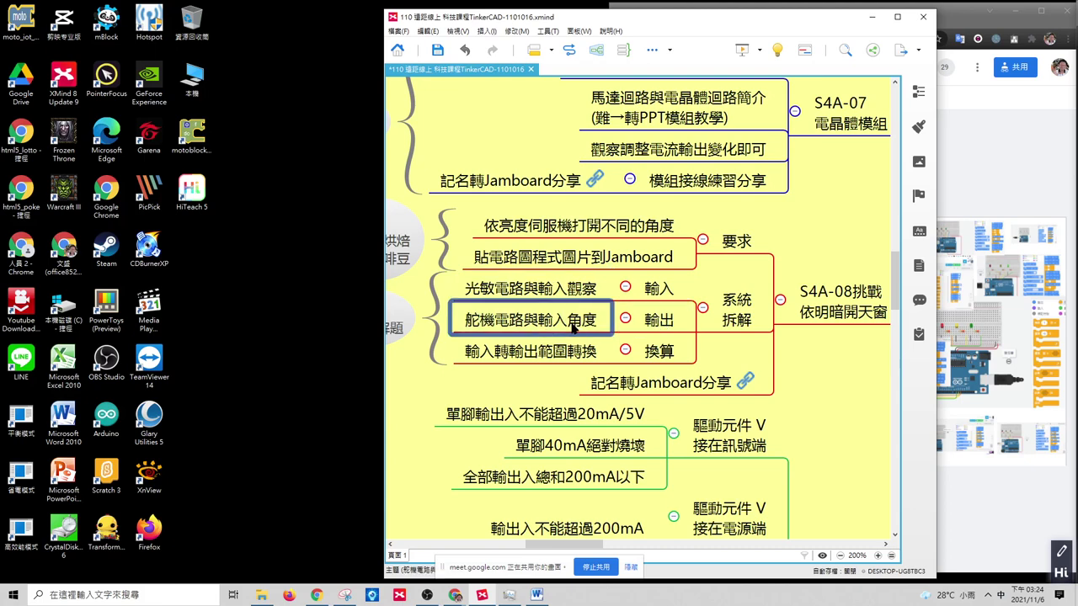
{"action": "left_click", "coordinate": [658, 354]}
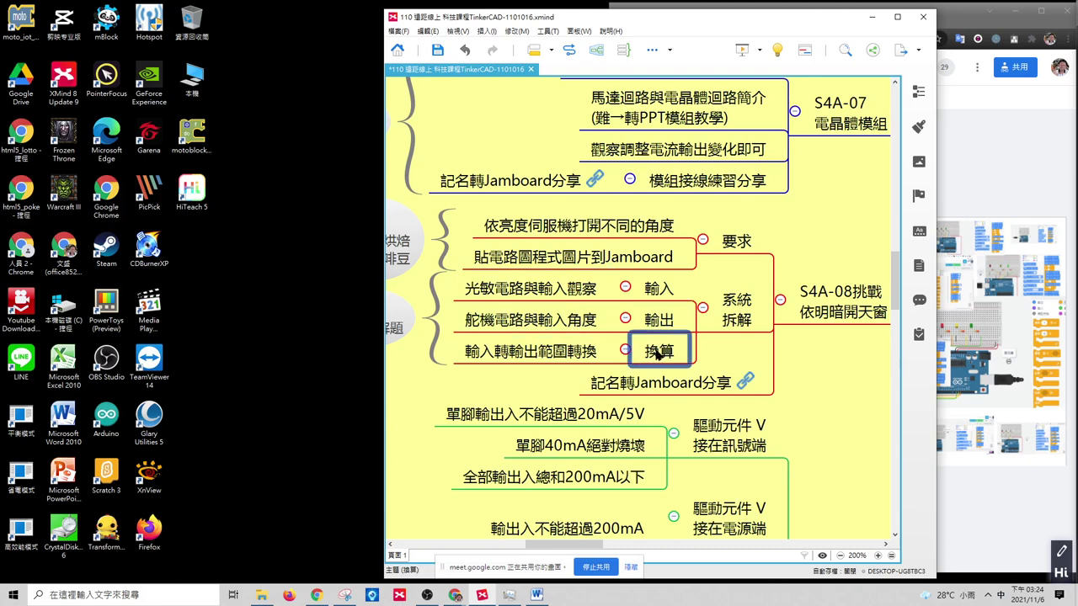
{"action": "left_click", "coordinate": [581, 360]}
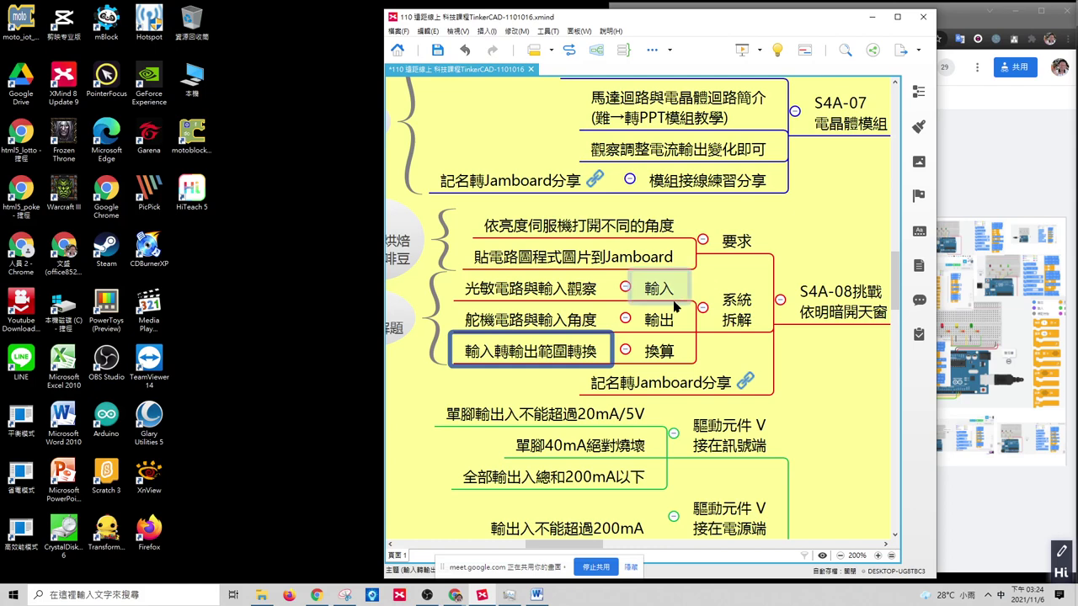
{"action": "left_click_drag", "start_coordinate": [602, 553], "coordinate": [586, 553]}
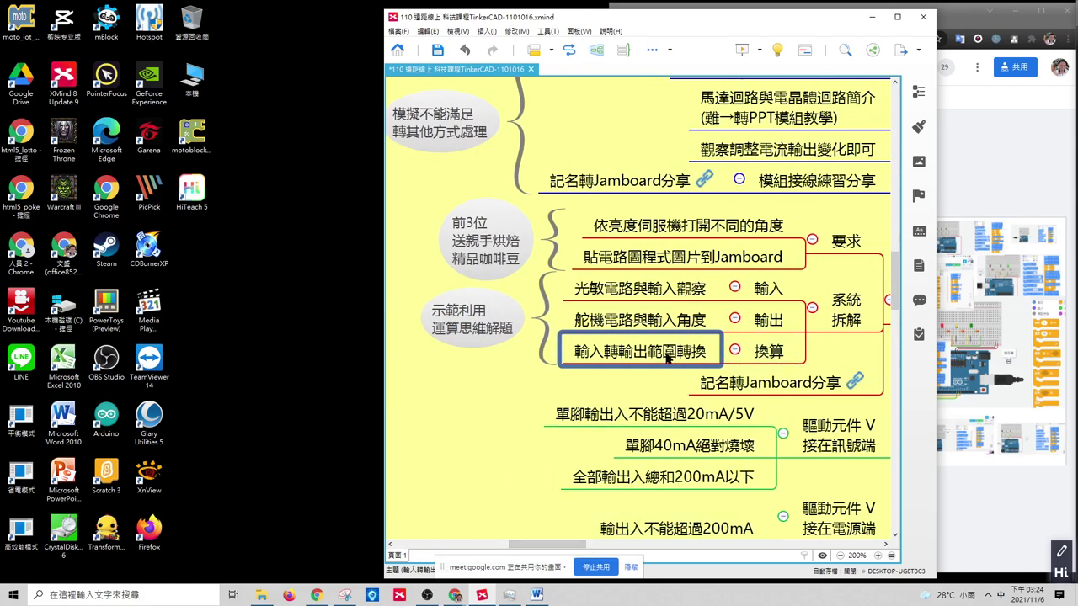
{"action": "left_click", "coordinate": [508, 251]}
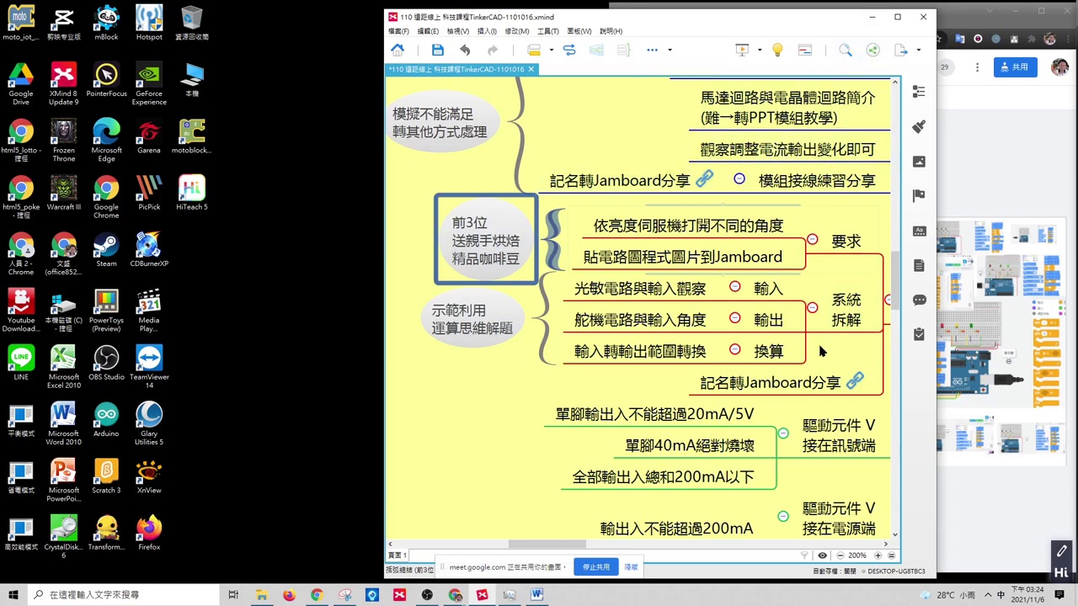
- Go to the tools section near the map's end, maximize the XMind window, and enlarge the USB測電棒 picture
{"action": "scroll", "coordinate": [872, 427], "scroll_direction": "down", "scroll_amount": 2}
{"action": "scroll", "coordinate": [871, 426], "scroll_direction": "down", "scroll_amount": 8}
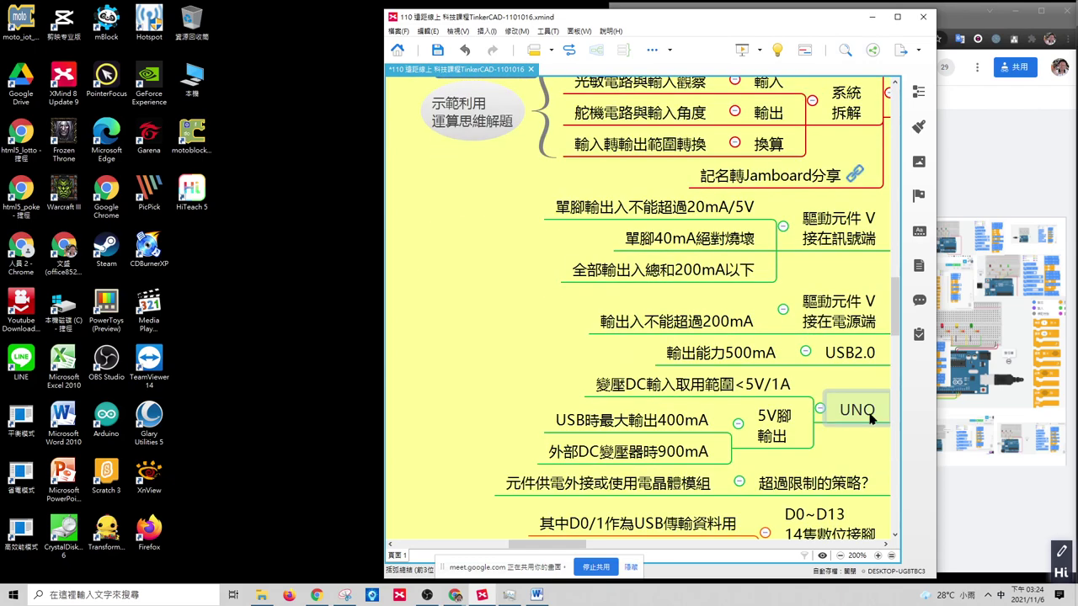
{"action": "scroll", "coordinate": [871, 446], "scroll_direction": "down", "scroll_amount": 6}
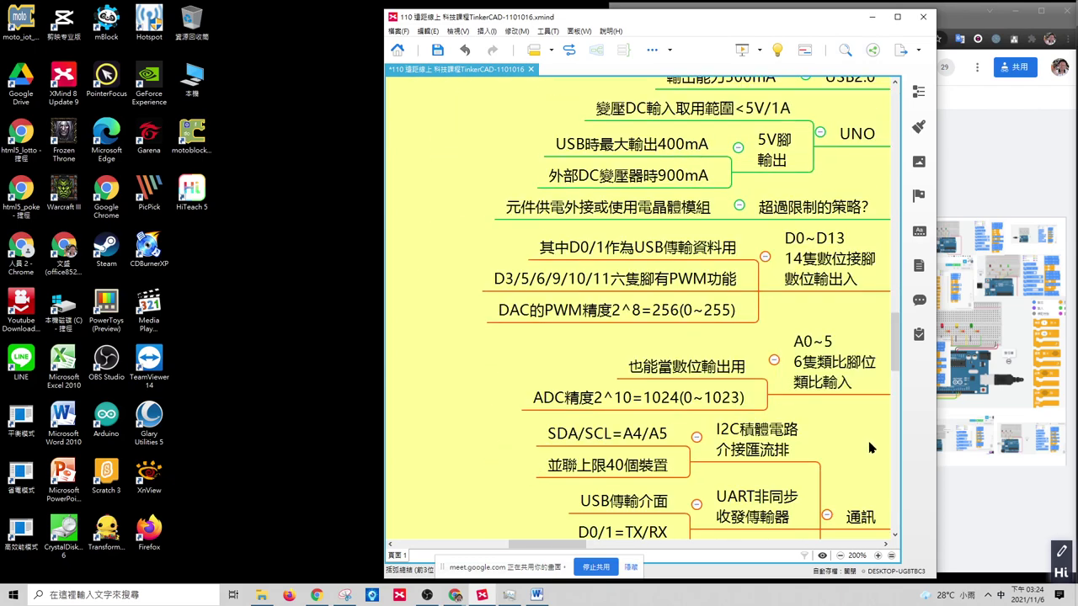
{"action": "left_click_drag", "start_coordinate": [895, 373], "coordinate": [896, 446]}
{"action": "left_click", "coordinate": [850, 169]}
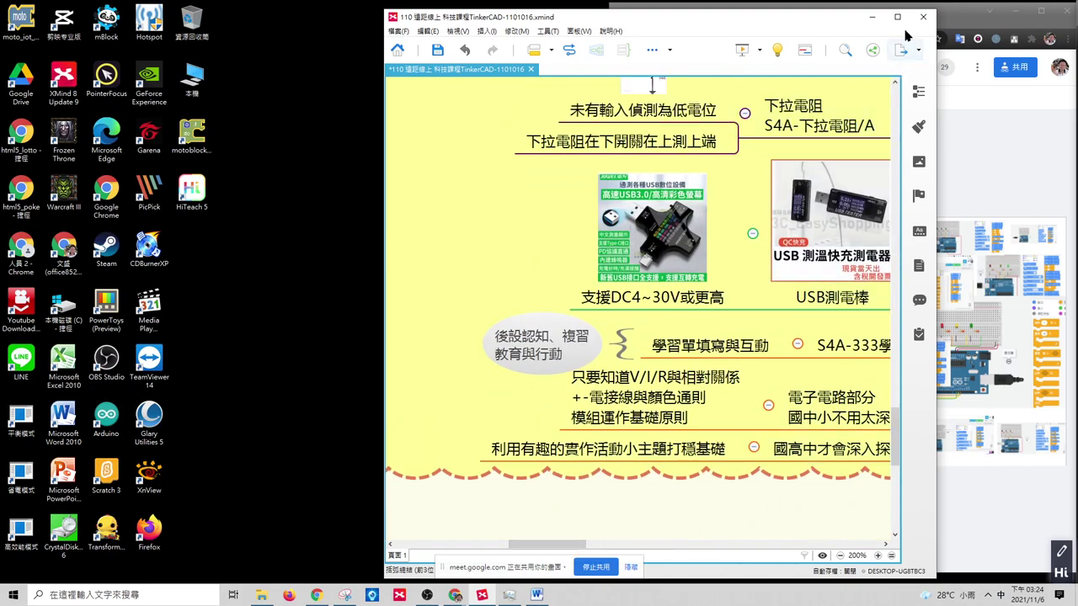
{"action": "left_click", "coordinate": [896, 17]}
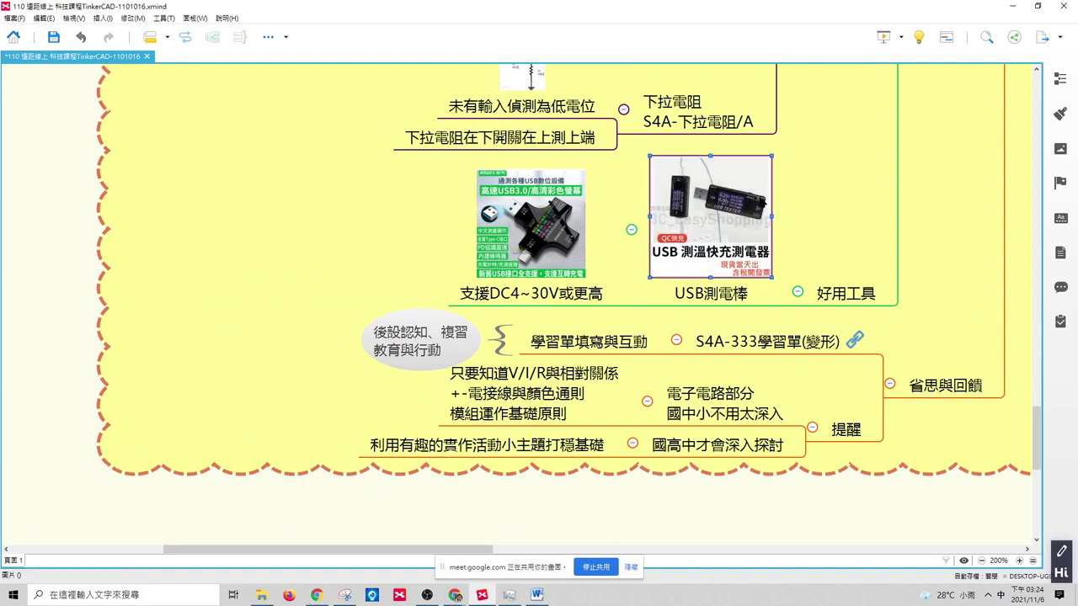
{"action": "left_click_drag", "start_coordinate": [771, 156], "coordinate": [879, 100]}
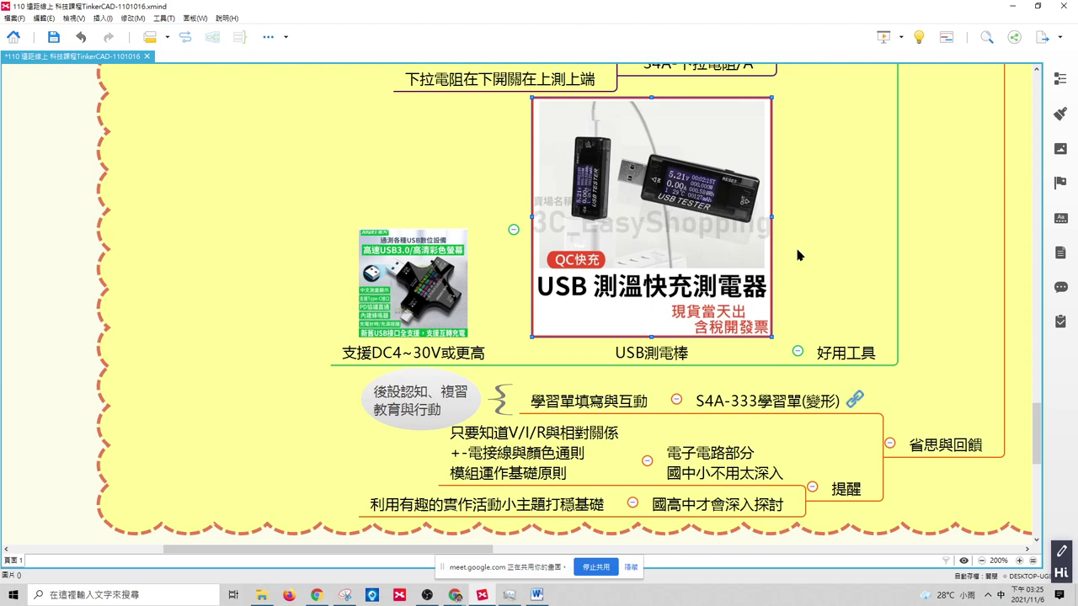
- Open the linked S4A-333學習單(變形) Jamboard from the course map and copy its web address
{"action": "scroll", "coordinate": [829, 255], "scroll_direction": "down", "scroll_amount": 3}
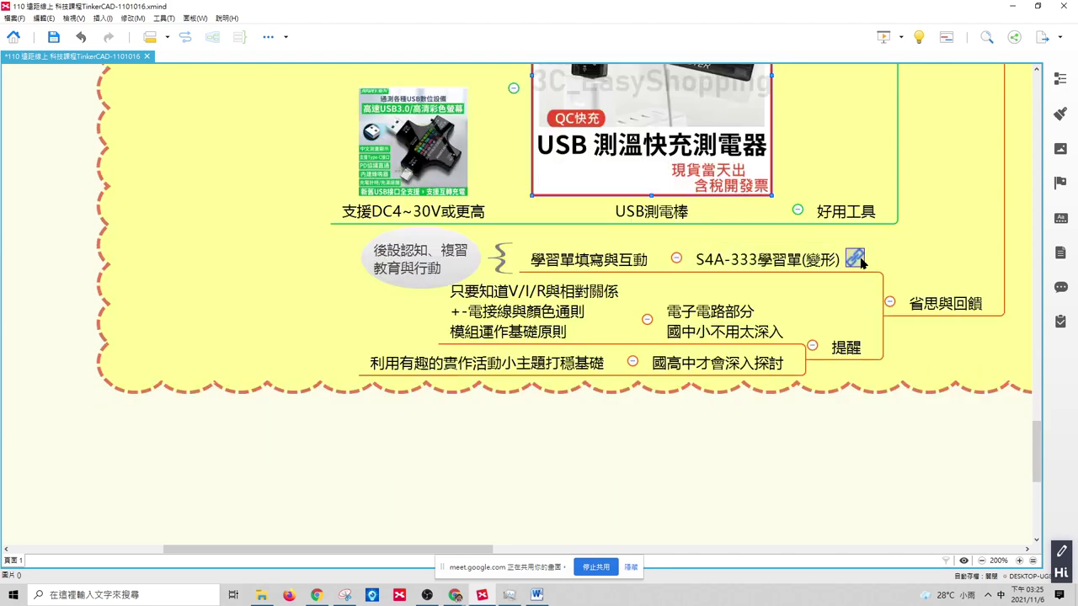
{"action": "left_click", "coordinate": [855, 259]}
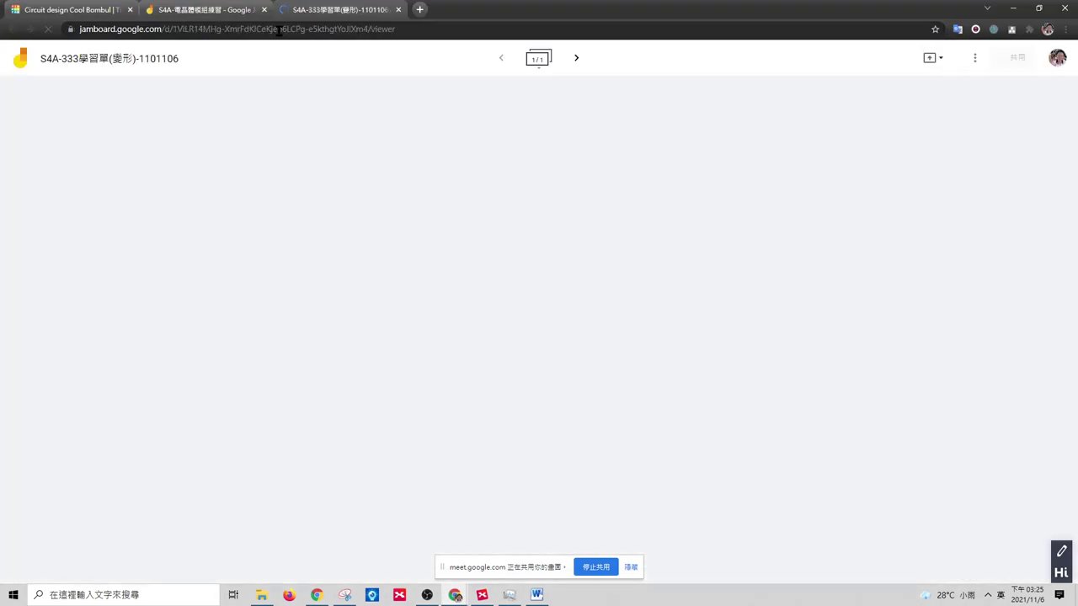
{"action": "left_click", "coordinate": [262, 33]}
{"action": "right_click", "coordinate": [263, 34]}
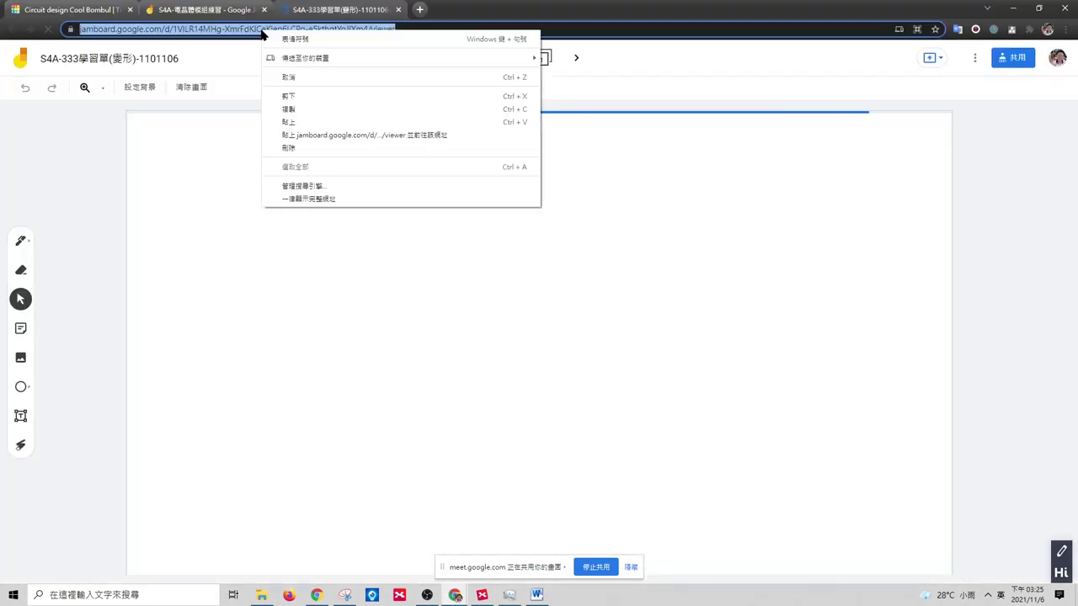
{"action": "left_click", "coordinate": [291, 111]}
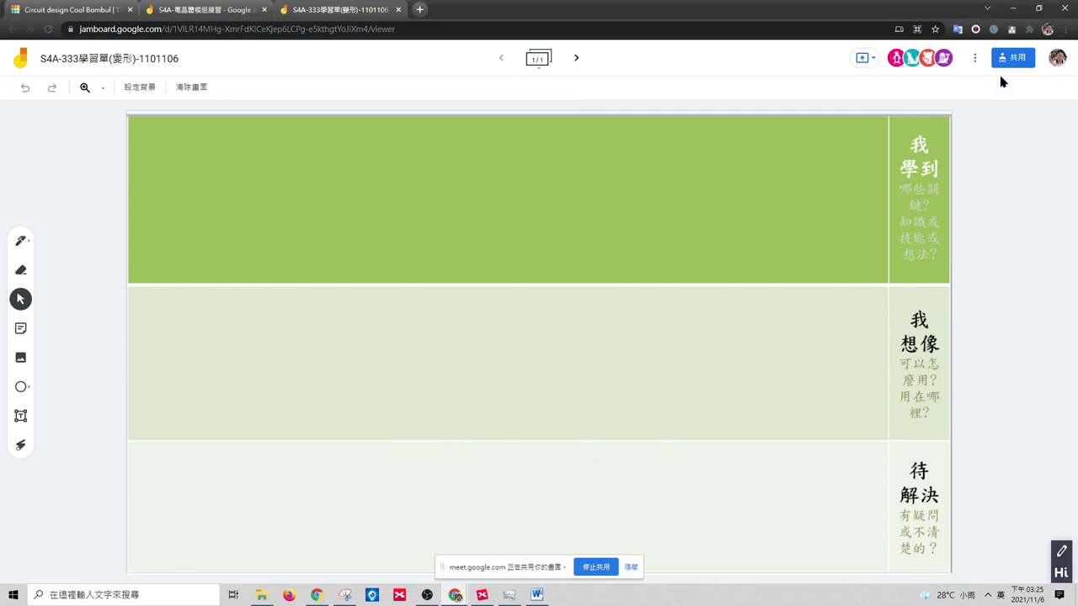
{"action": "left_click", "coordinate": [1038, 11]}
{"action": "left_click_drag", "start_coordinate": [518, 21], "coordinate": [603, 27]}
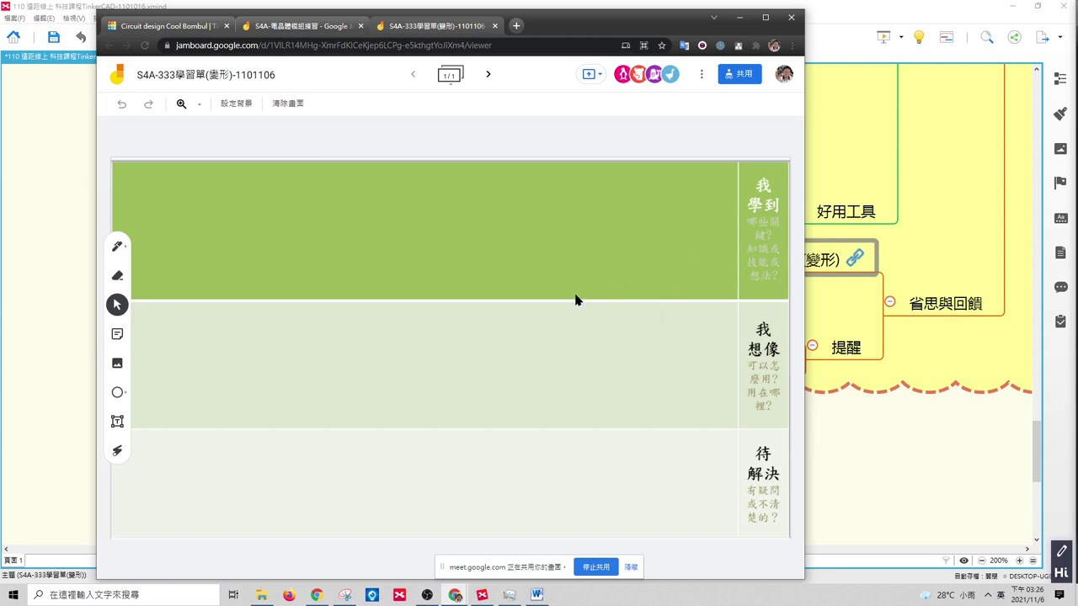
{"action": "mouse_move", "coordinate": [596, 31]}
{"action": "left_mouse_down"}
{"action": "mouse_move", "coordinate": [625, 24]}
{"action": "mouse_move", "coordinate": [605, 28]}
{"action": "left_mouse_up"}
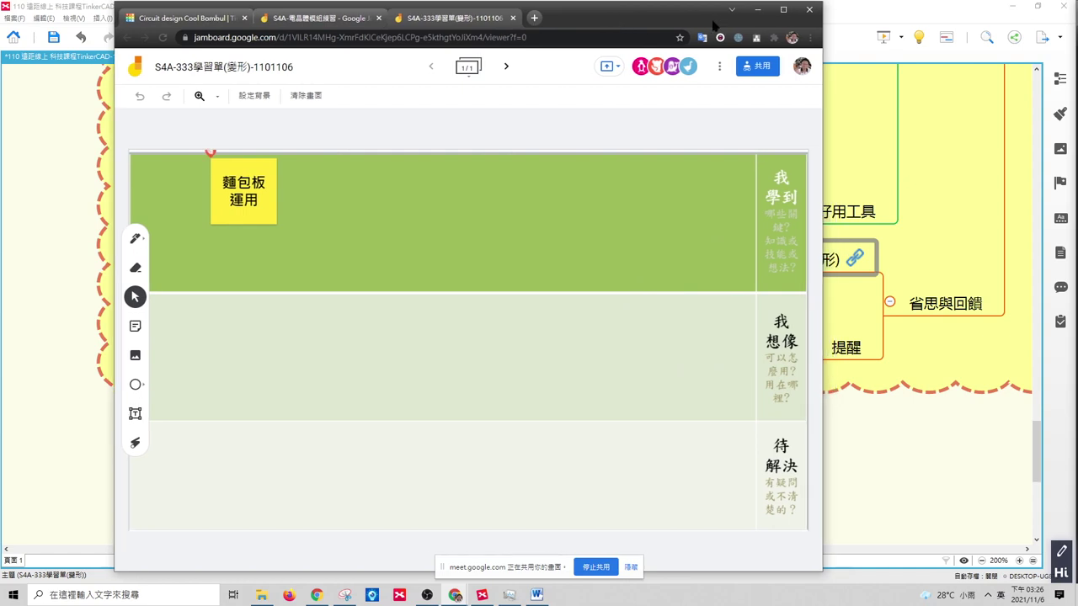
{"action": "left_click", "coordinate": [782, 10]}
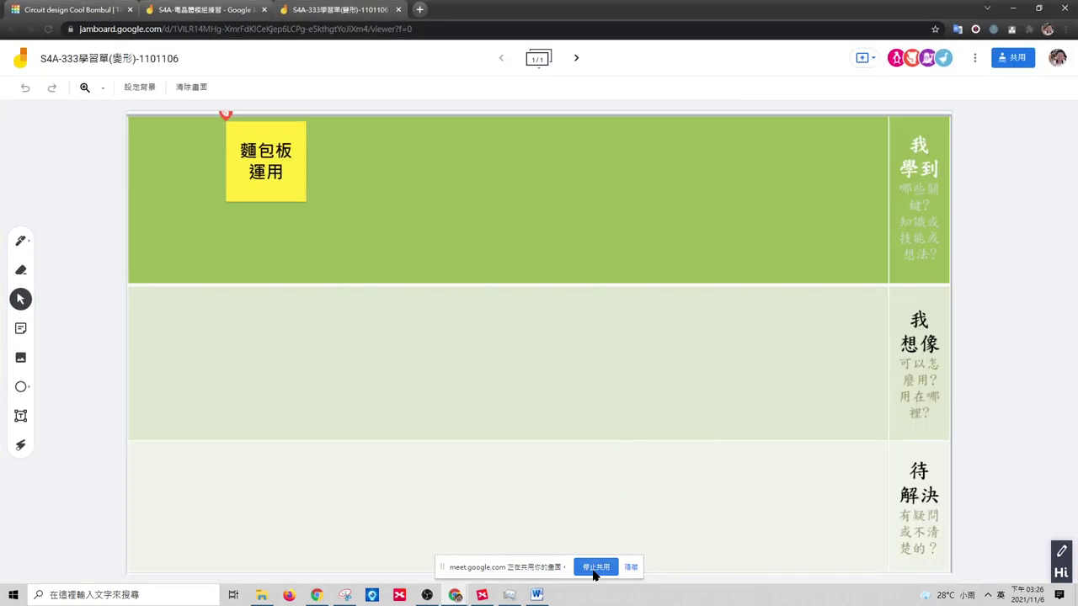
- Stop sharing the screen in Google Meet and bring the Meet call window in front of the course map
{"action": "left_click", "coordinate": [595, 568]}
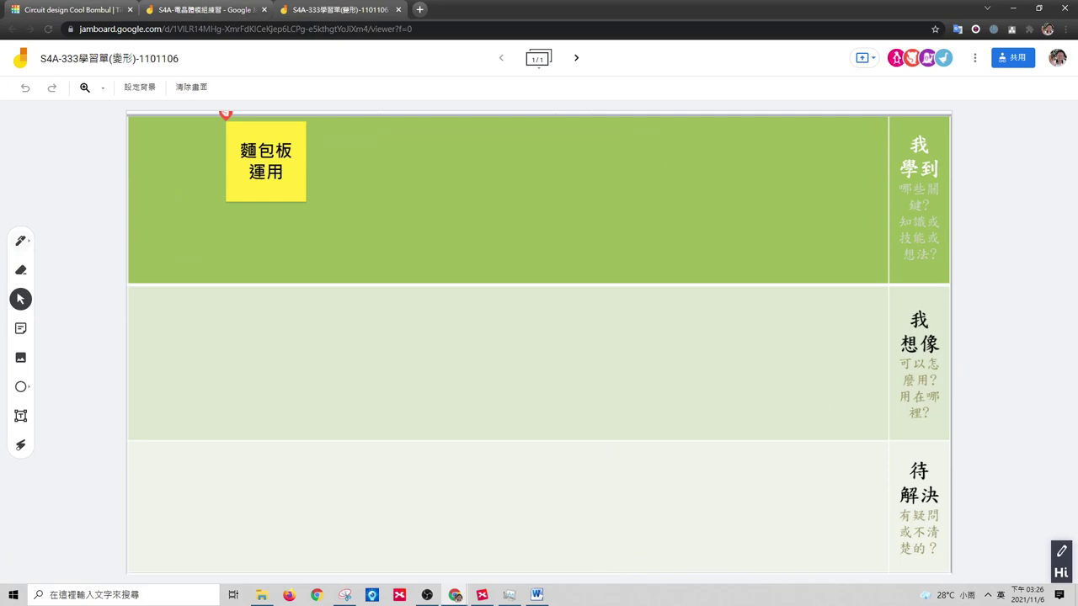
{"action": "left_click_drag", "start_coordinate": [527, 13], "coordinate": [616, 61]}
{"action": "key", "text": "alt+Tab"}
{"action": "key", "text": "alt+Tab"}
{"action": "left_click_drag", "start_coordinate": [1052, 37], "coordinate": [384, 72]}
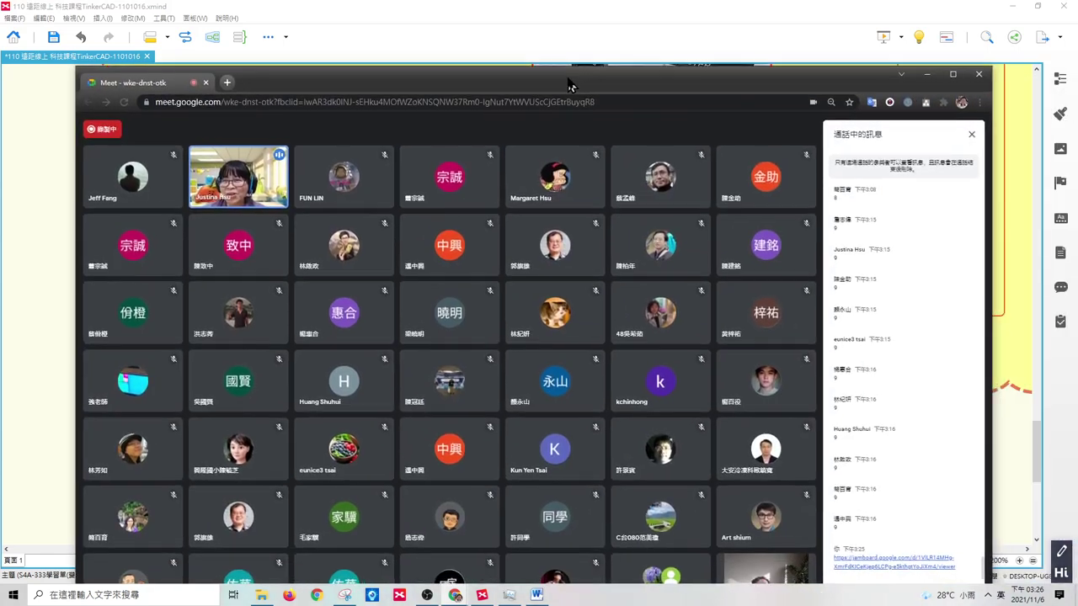
- Maximize the Google Meet window and share the entire screen 螢幕 1 with the call
{"action": "left_click", "coordinate": [954, 74]}
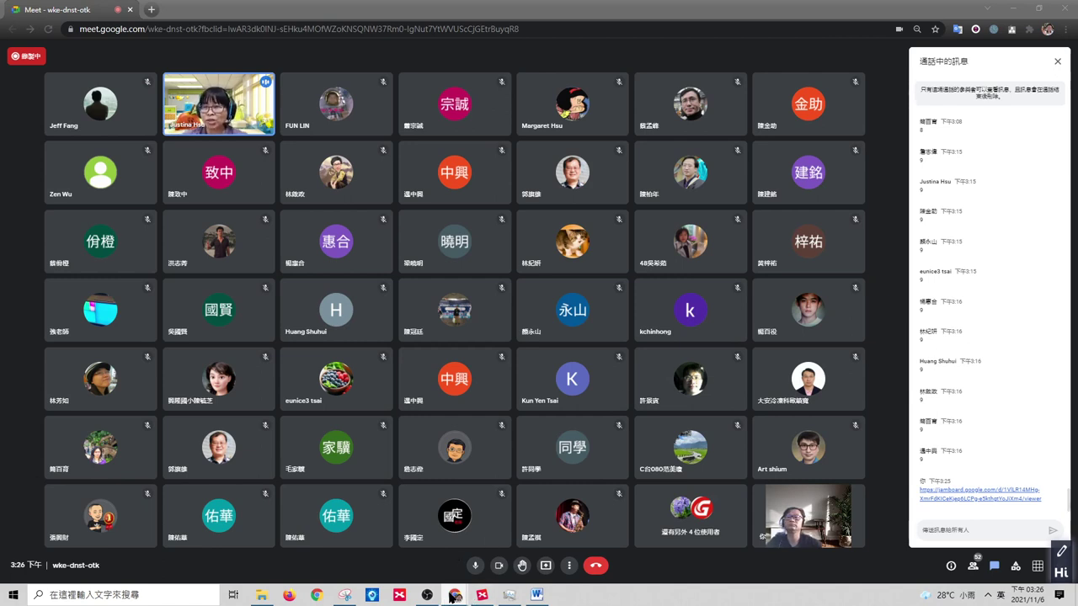
{"action": "mouse_move", "coordinate": [452, 596]}
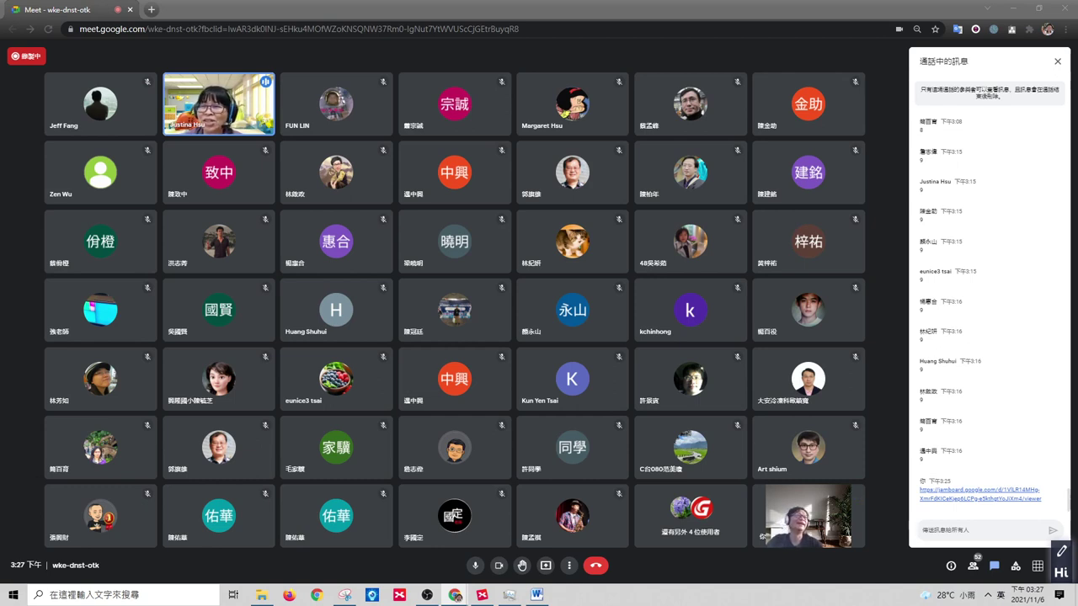
{"action": "left_click", "coordinate": [546, 572]}
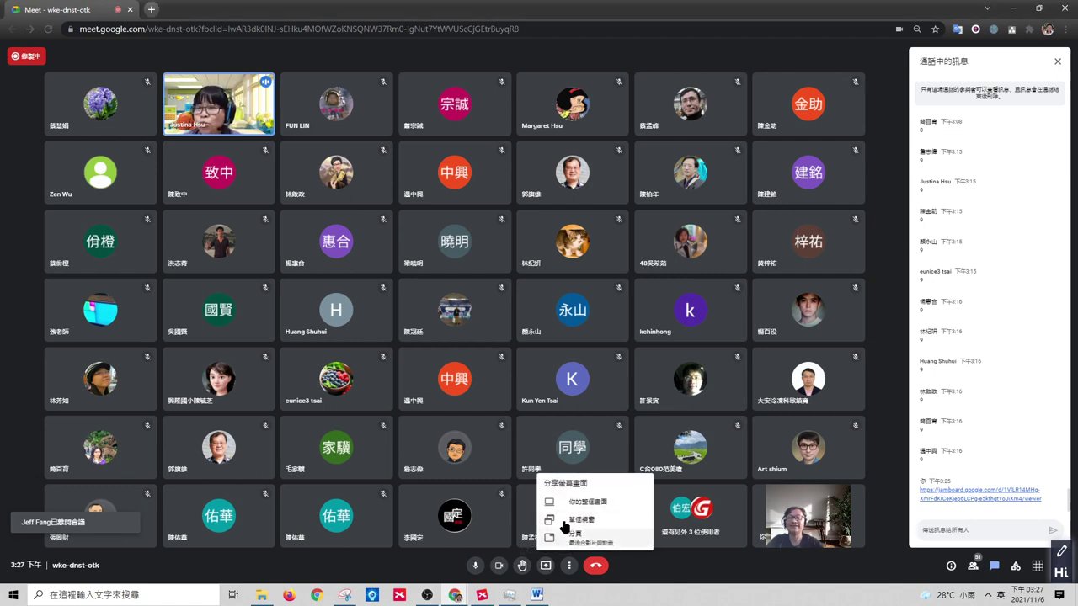
{"action": "left_click", "coordinate": [564, 497]}
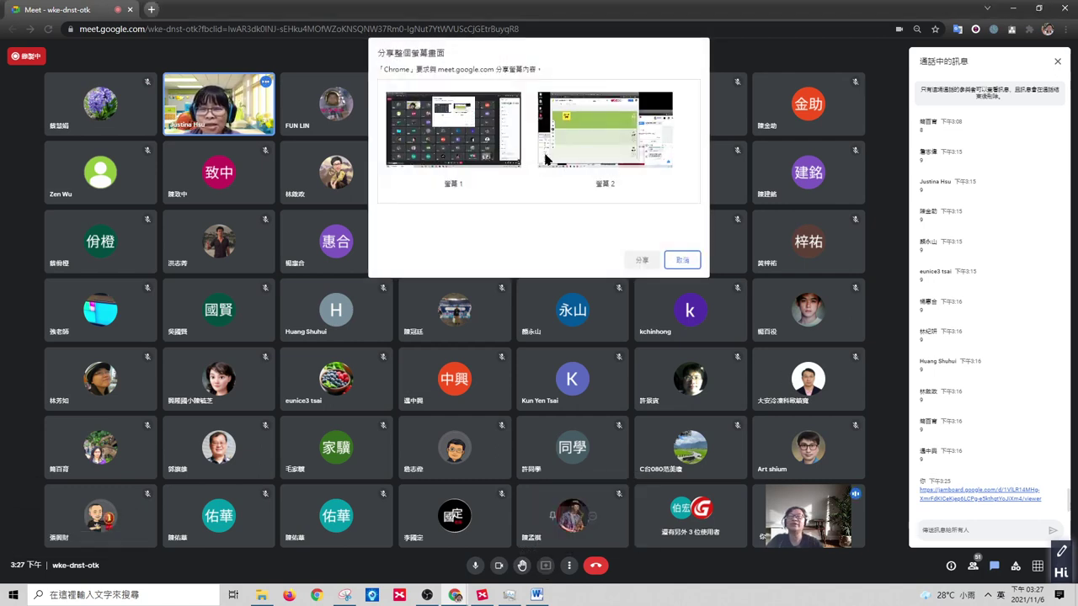
{"action": "left_click", "coordinate": [473, 145]}
{"action": "left_click", "coordinate": [640, 260]}
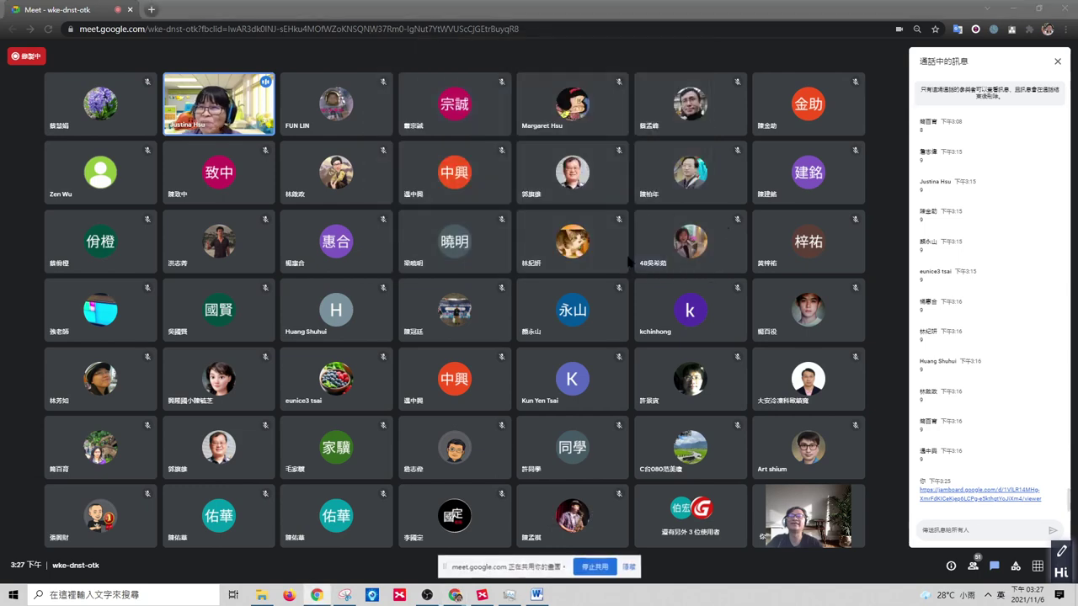
- Switch to the Tinkercad browser window, maximize it, and create a new blank circuit
{"action": "key", "text": "alt+Tab"}
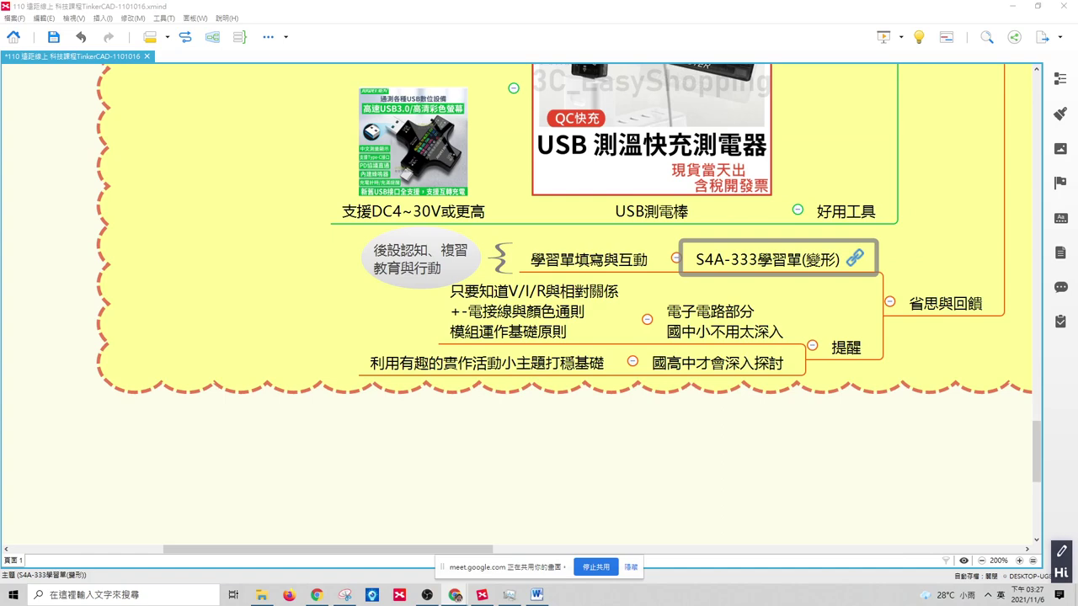
{"action": "key", "text": "alt+Tab"}
{"action": "key", "text": "alt+Tab"}
{"action": "key", "text": "alt+Tab"}
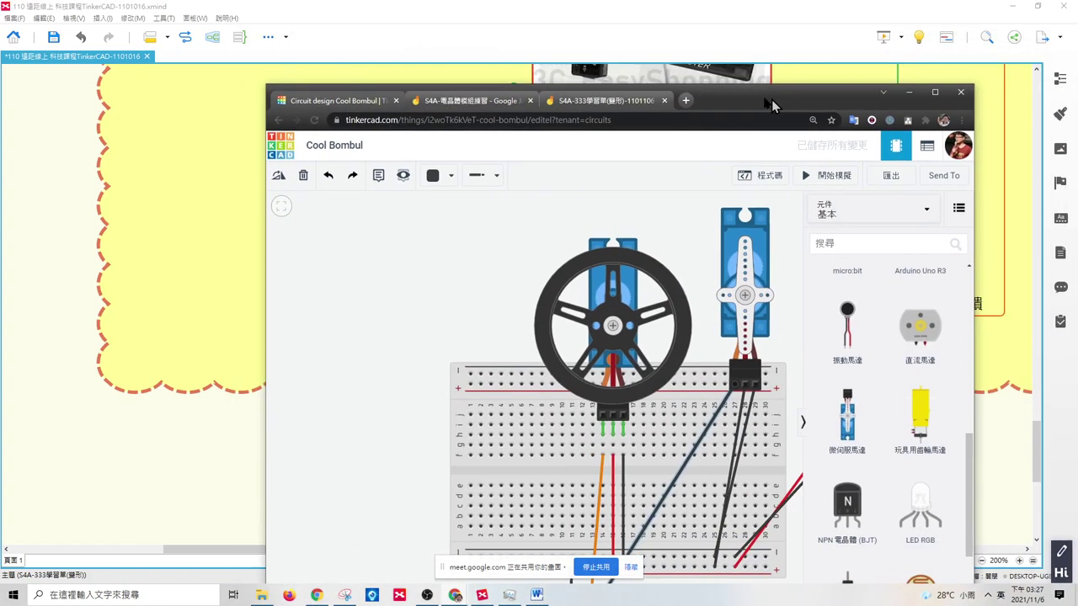
{"action": "left_click", "coordinate": [889, 71]}
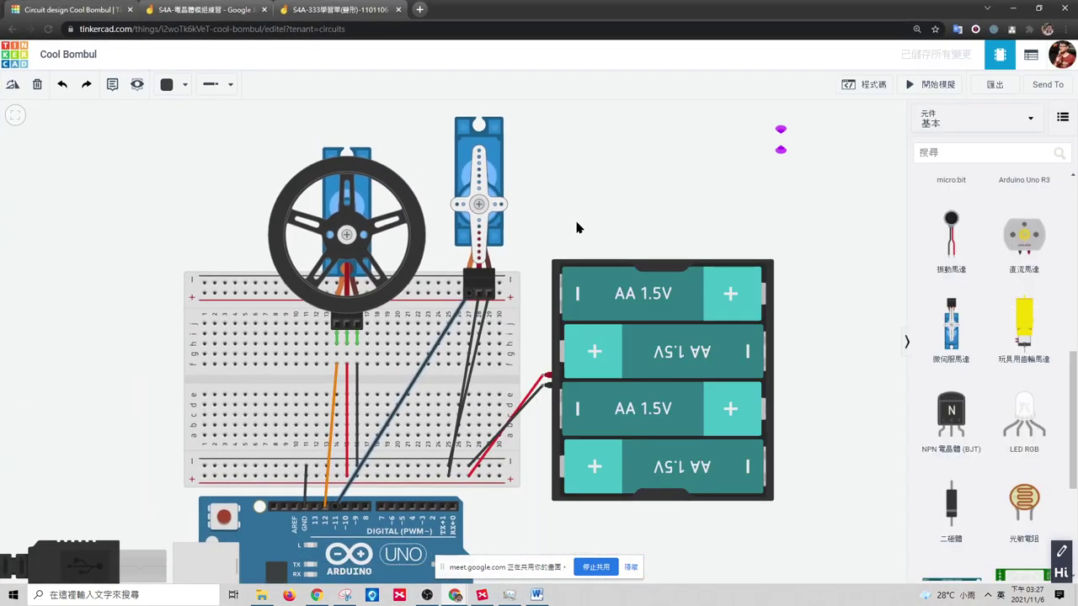
{"action": "left_click", "coordinate": [13, 56]}
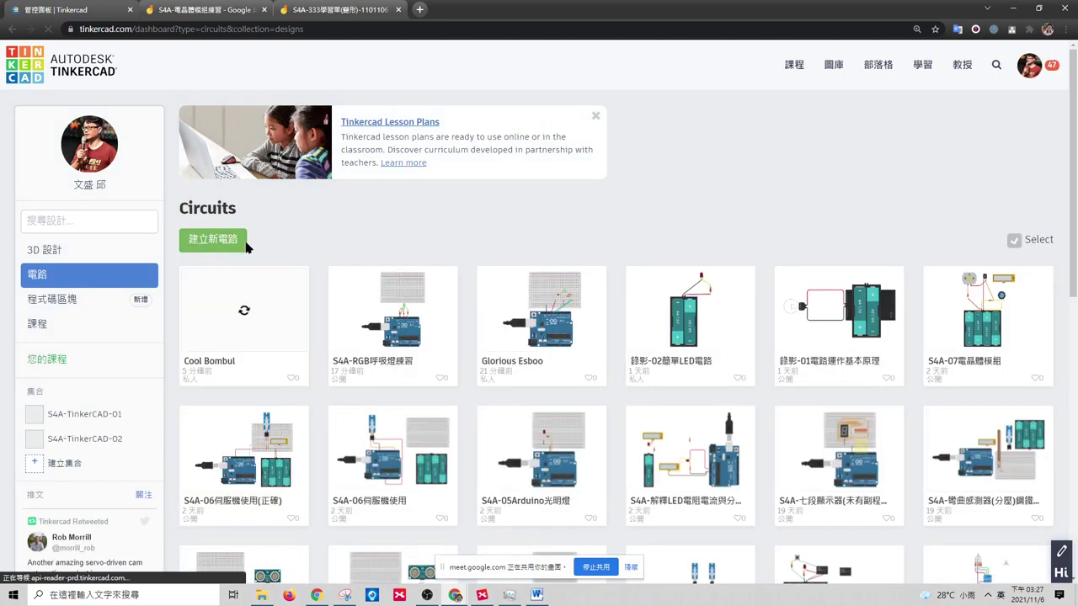
{"action": "left_click", "coordinate": [528, 291]}
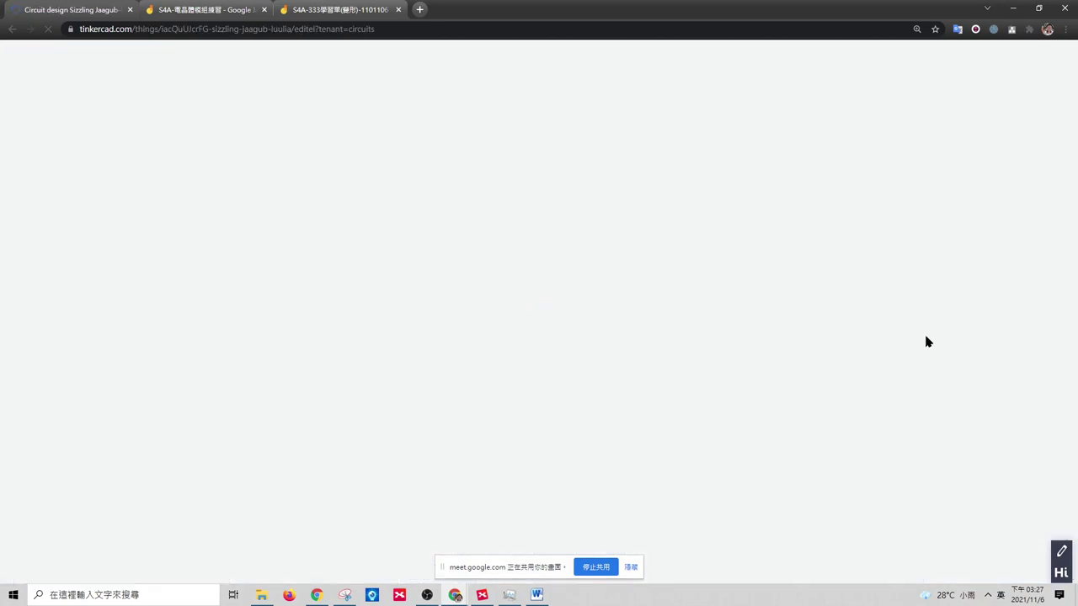
- Place an Arduino Uno R3 on the workplane with one 1 kΩ resistor above it, removing the extra resistor
{"action": "mouse_move", "coordinate": [1071, 277]}
{"action": "left_mouse_down"}
{"action": "mouse_move", "coordinate": [1069, 289]}
{"action": "mouse_move", "coordinate": [1070, 261]}
{"action": "left_mouse_up"}
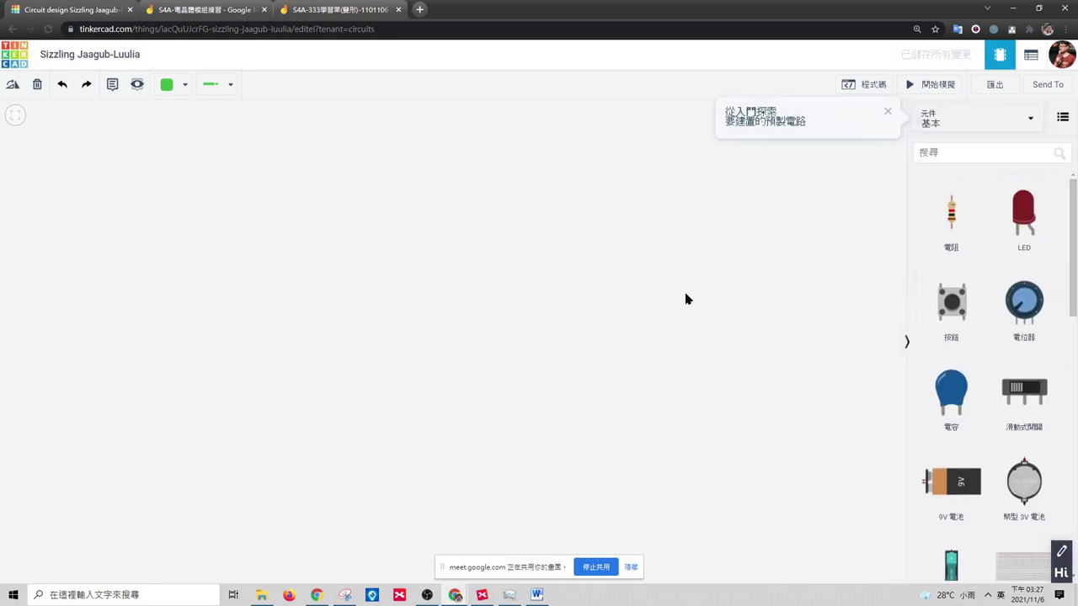
{"action": "left_click_drag", "start_coordinate": [1073, 309], "coordinate": [334, 415]}
{"action": "left_click_drag", "start_coordinate": [1072, 337], "coordinate": [1072, 250]}
{"action": "left_click_drag", "start_coordinate": [951, 221], "coordinate": [383, 220]}
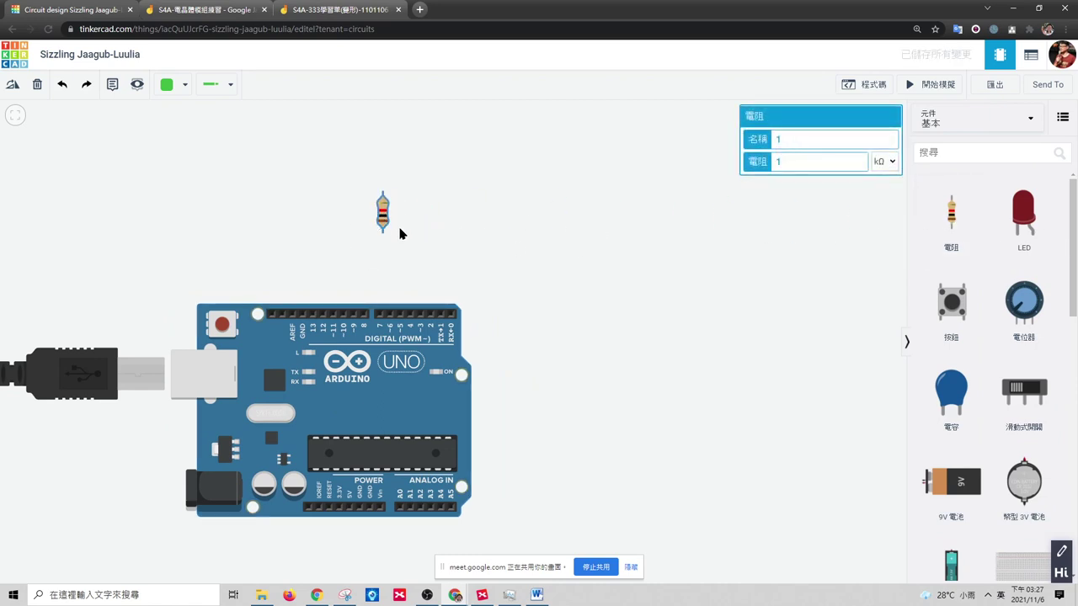
{"action": "left_click_drag", "start_coordinate": [948, 221], "coordinate": [708, 238]}
{"action": "key", "text": "Delete"}
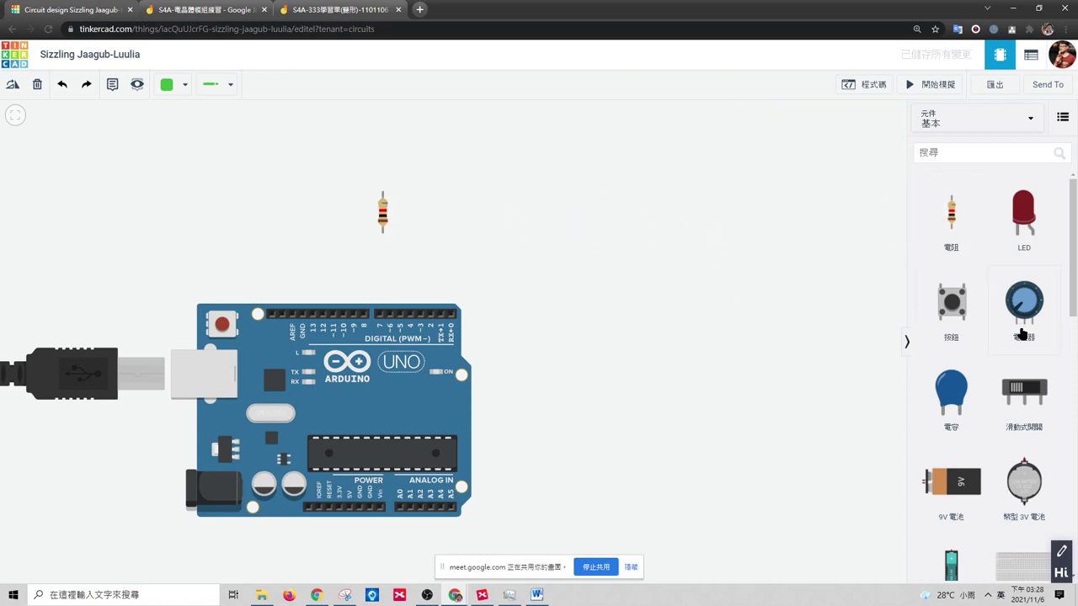
- Add a photoresistor (光敏電阻), rotate the resistor to horizontal, and set the photoresistor against the resistor's end
{"action": "left_click_drag", "start_coordinate": [1068, 278], "coordinate": [1068, 367]}
{"action": "scroll", "coordinate": [1027, 336], "scroll_direction": "down", "scroll_amount": 5}
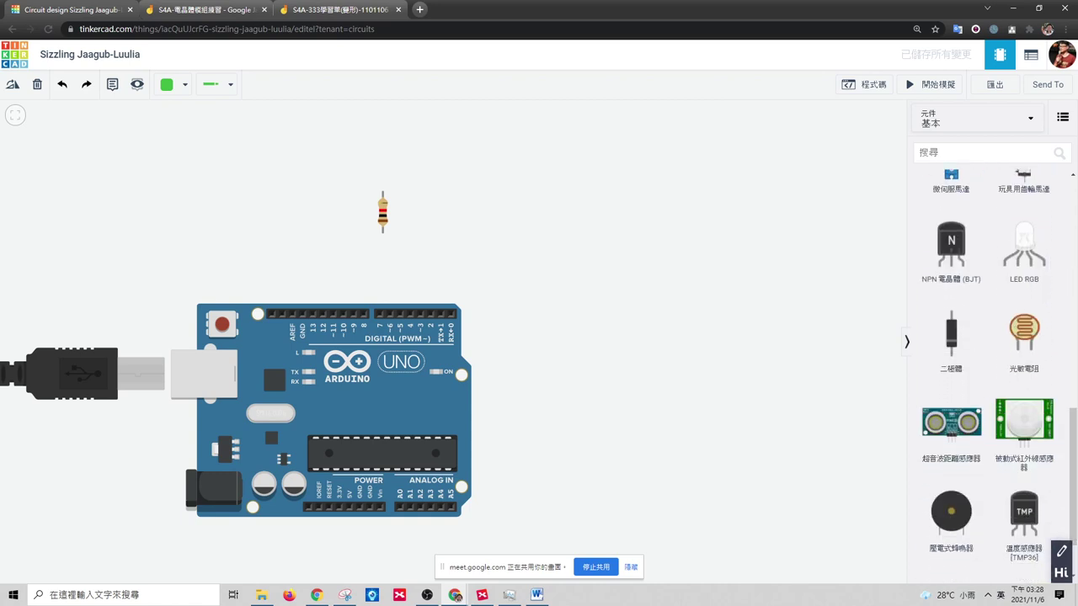
{"action": "left_click_drag", "start_coordinate": [1026, 337], "coordinate": [464, 185]}
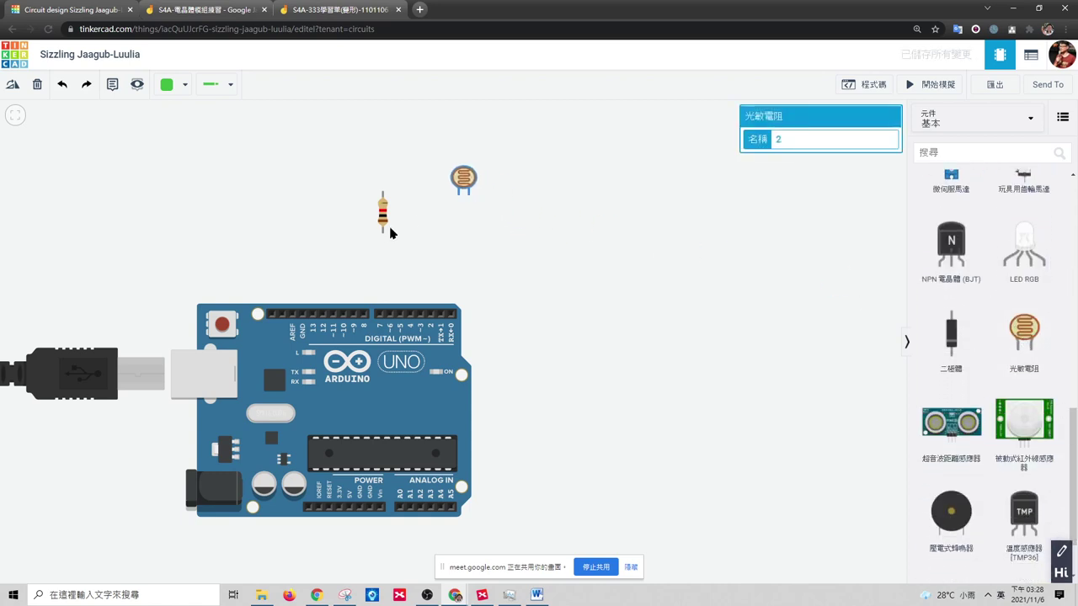
{"action": "left_click", "coordinate": [382, 219]}
{"action": "left_click", "coordinate": [10, 86]}
{"action": "left_click", "coordinate": [10, 86]}
{"action": "left_click", "coordinate": [10, 86]}
{"action": "left_click_drag", "start_coordinate": [464, 180], "coordinate": [410, 200]}
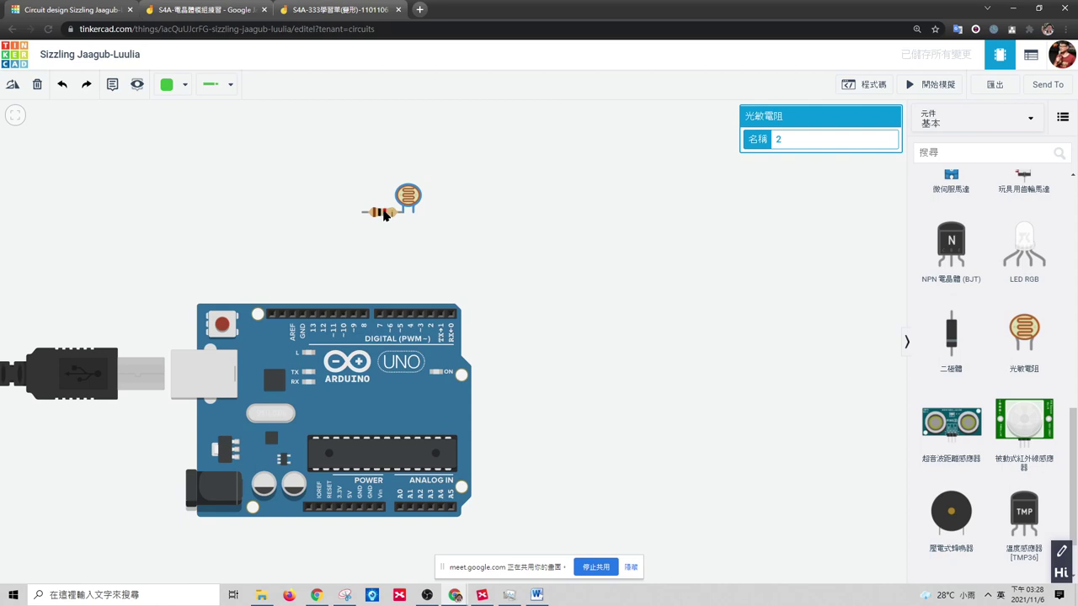
- Wire photoresistor terminal 2 to the Arduino's 5V pin and the resistor's free end to the GND pin
{"action": "left_click", "coordinate": [412, 212]}
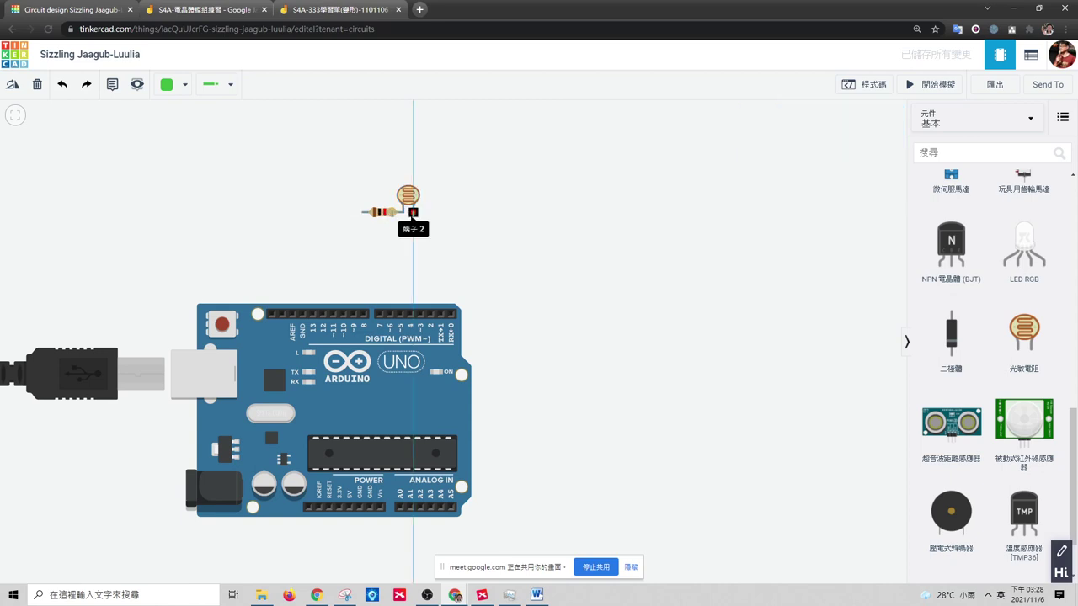
{"action": "left_click", "coordinate": [349, 509]}
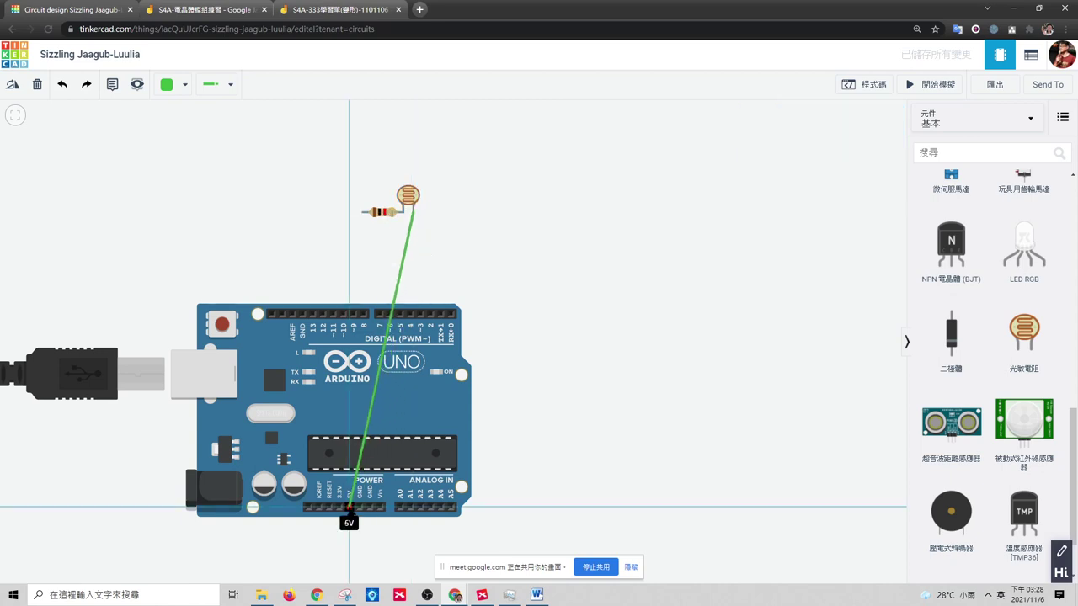
{"action": "left_click", "coordinate": [365, 212]}
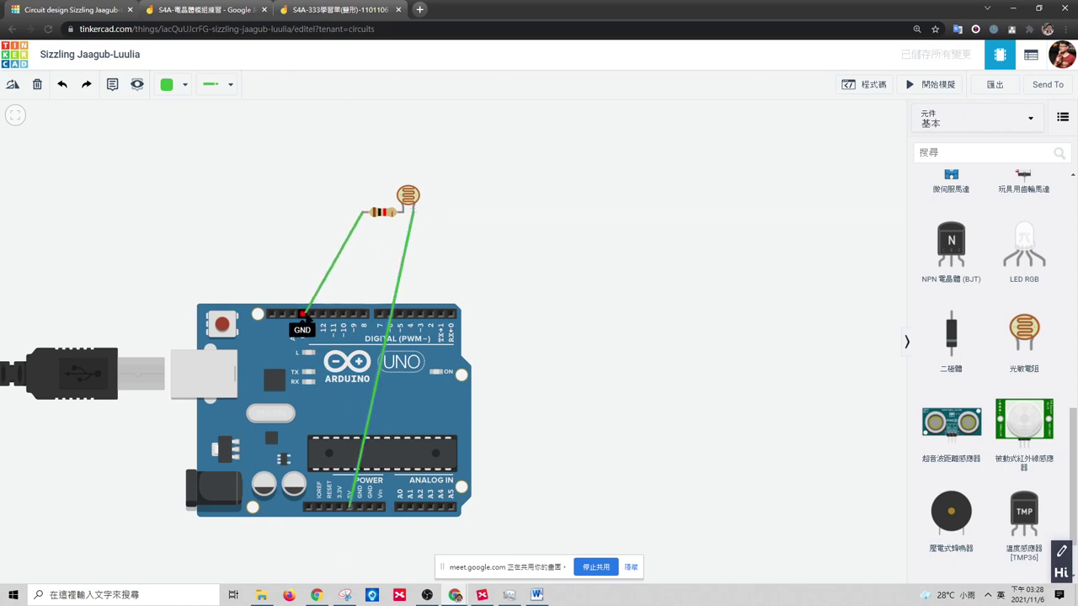
{"action": "left_click", "coordinate": [303, 316]}
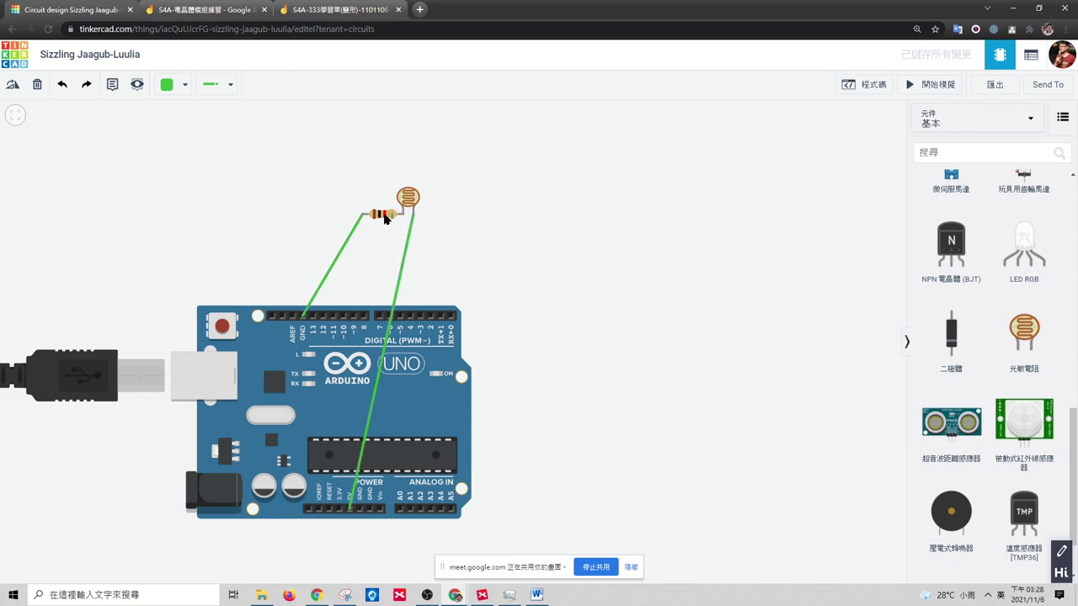
- Separate the resistor from the photoresistor and wire its free lead to photoresistor terminal 1
{"action": "left_click_drag", "start_coordinate": [406, 218], "coordinate": [366, 216]}
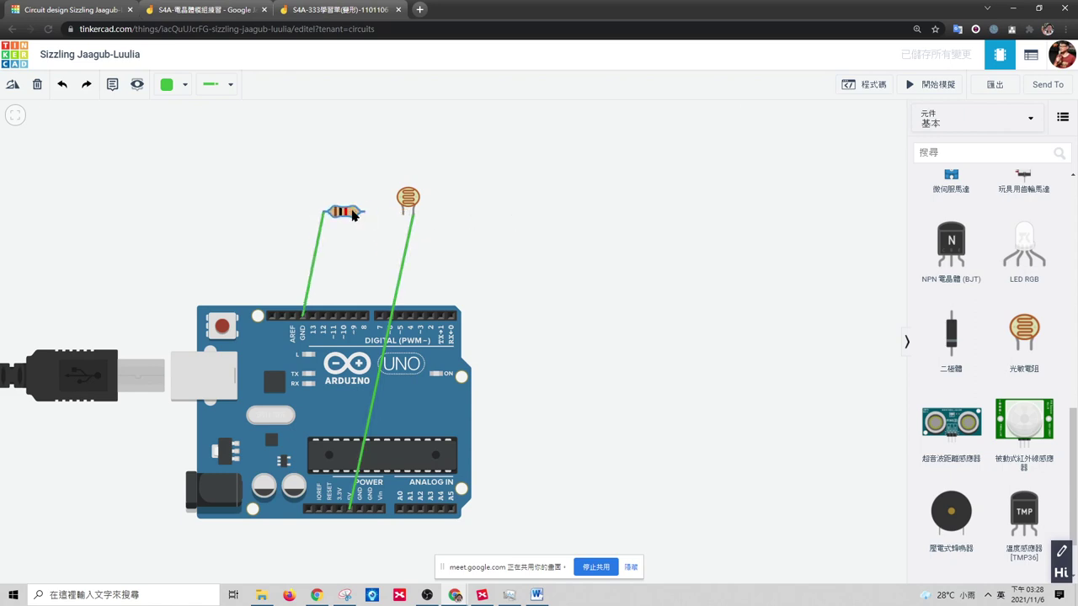
{"action": "left_click", "coordinate": [362, 212]}
{"action": "left_click", "coordinate": [403, 212]}
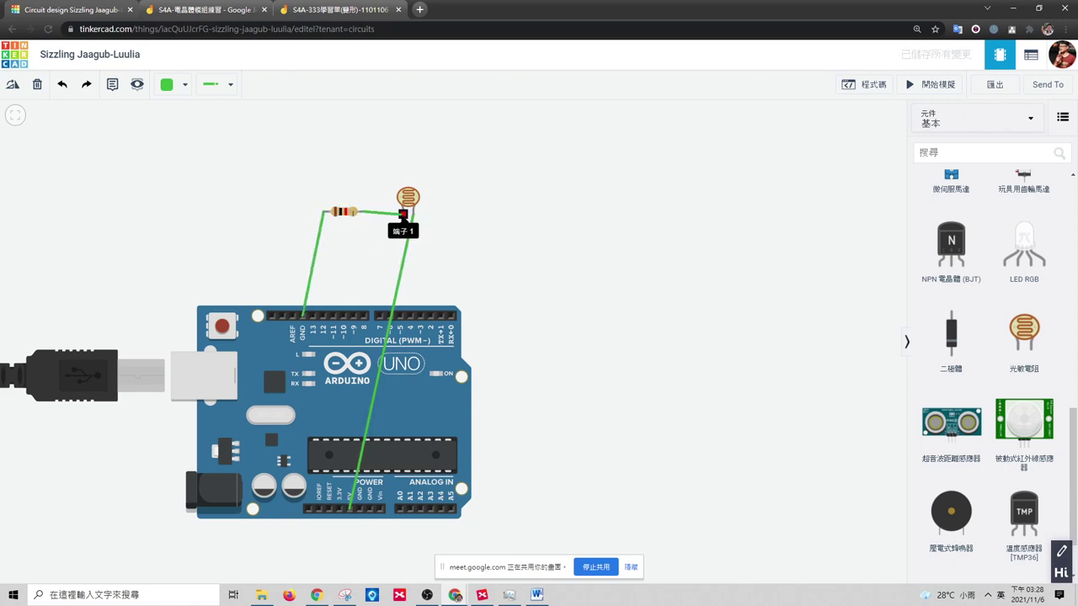
- Wire Arduino pin A0 to photoresistor terminal 1 and align the resistor and photoresistor so the wires run straighter
{"action": "left_click", "coordinate": [403, 510]}
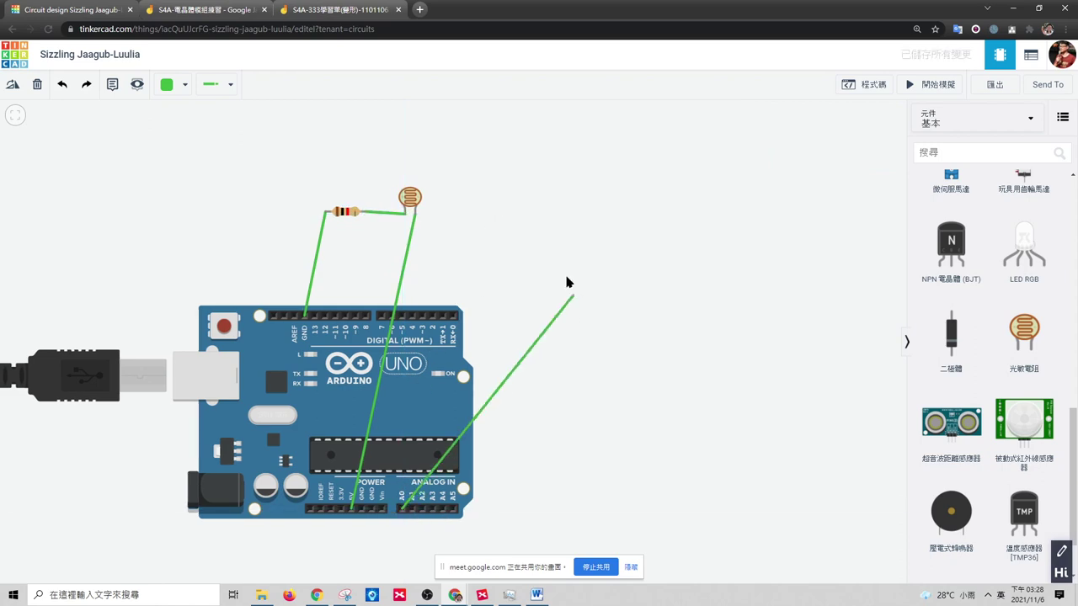
{"action": "left_click", "coordinate": [405, 214]}
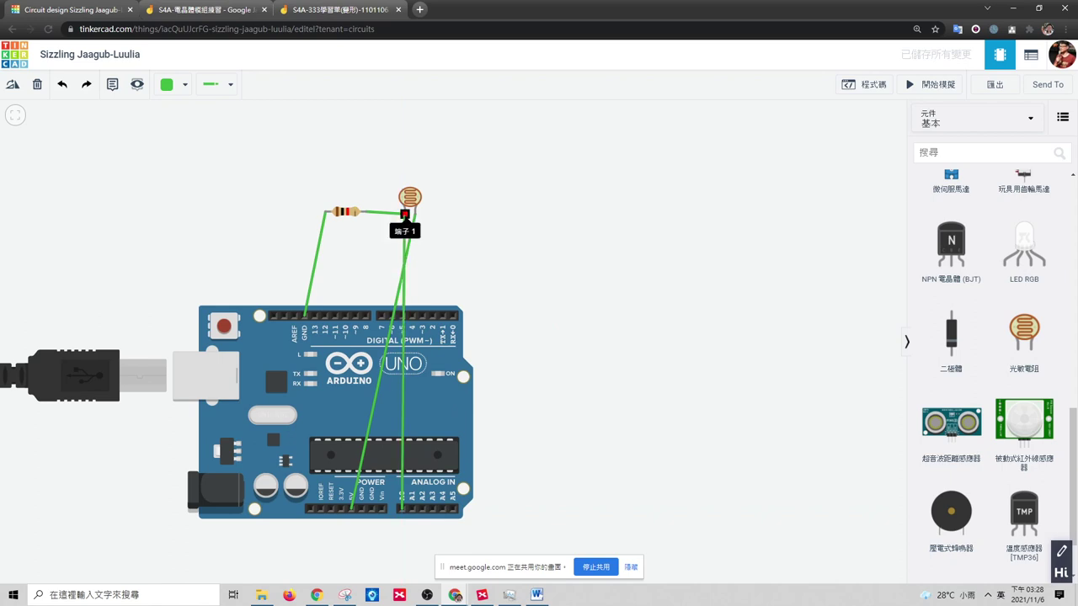
{"action": "left_click", "coordinate": [405, 214]}
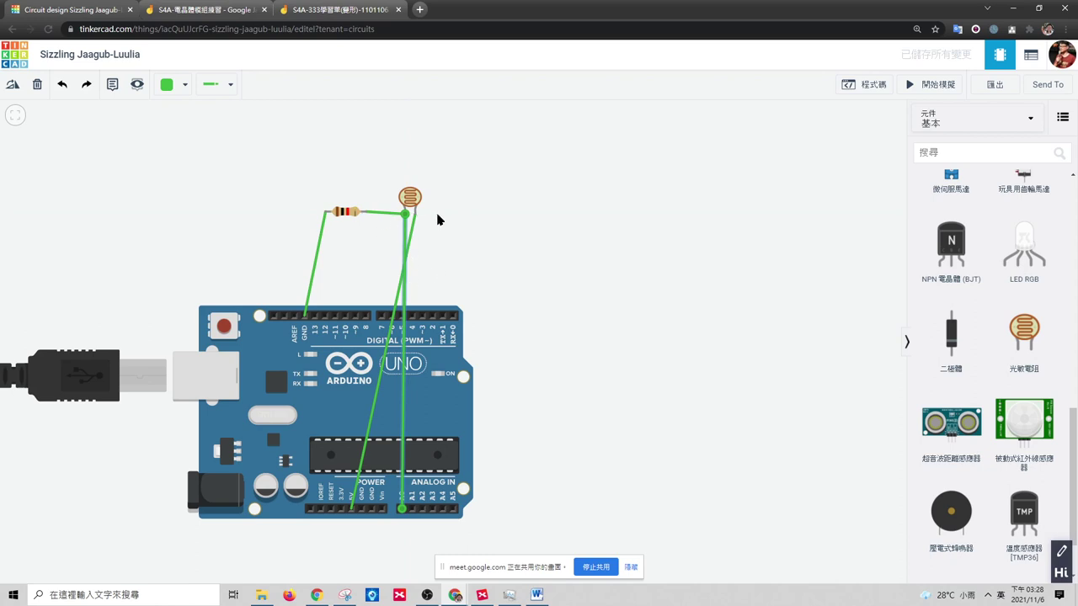
{"action": "left_click_drag", "start_coordinate": [352, 216], "coordinate": [329, 216]}
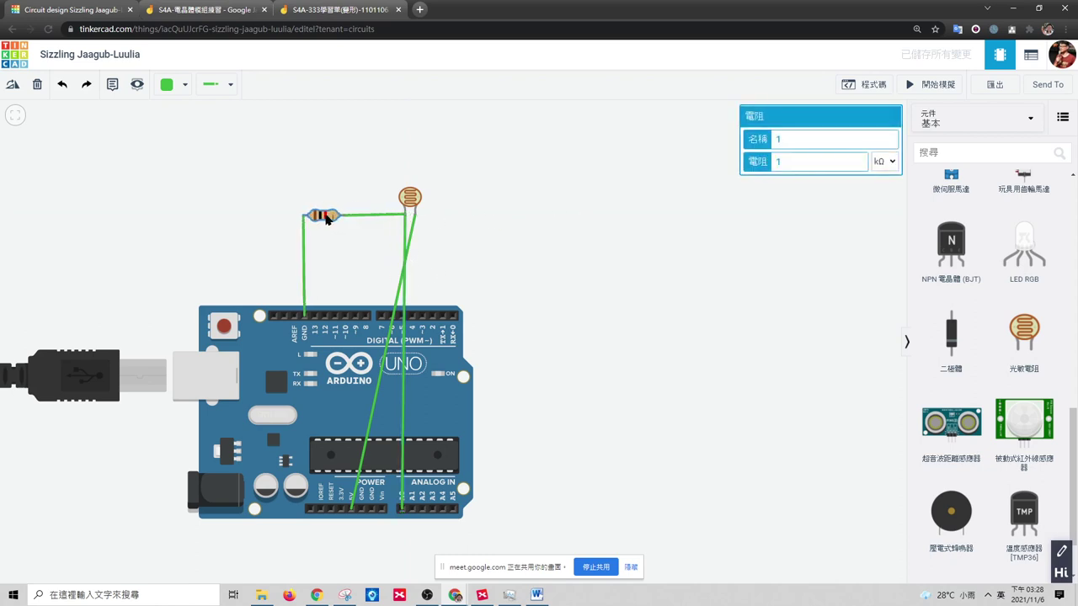
{"action": "left_click", "coordinate": [408, 199]}
{"action": "left_click_drag", "start_coordinate": [408, 200], "coordinate": [414, 196]}
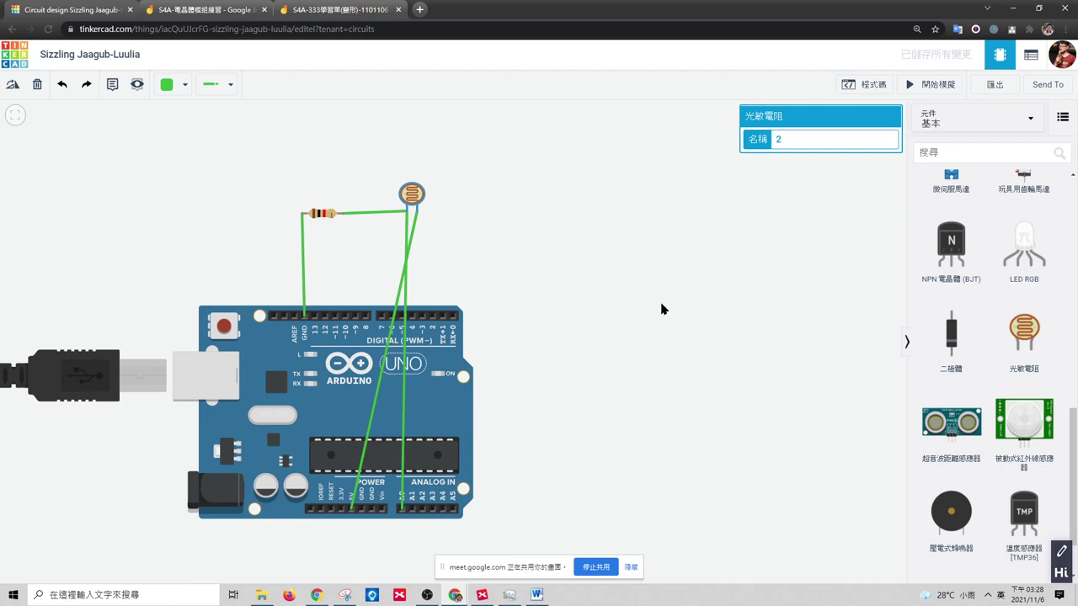
- Add a multimeter (萬用表) beside the photoresistor, wiring its negative probe to GND and its positive probe to photoresistor terminal 1
{"action": "scroll", "coordinate": [1065, 356], "scroll_direction": "down", "scroll_amount": 3}
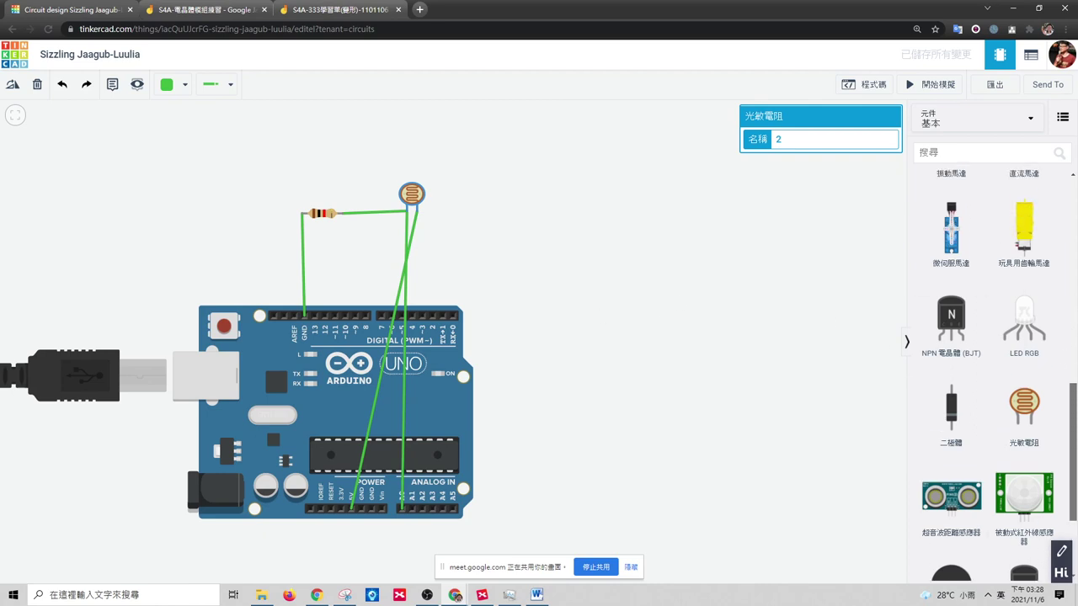
{"action": "left_click_drag", "start_coordinate": [950, 527], "coordinate": [566, 230]}
{"action": "left_click", "coordinate": [558, 223]}
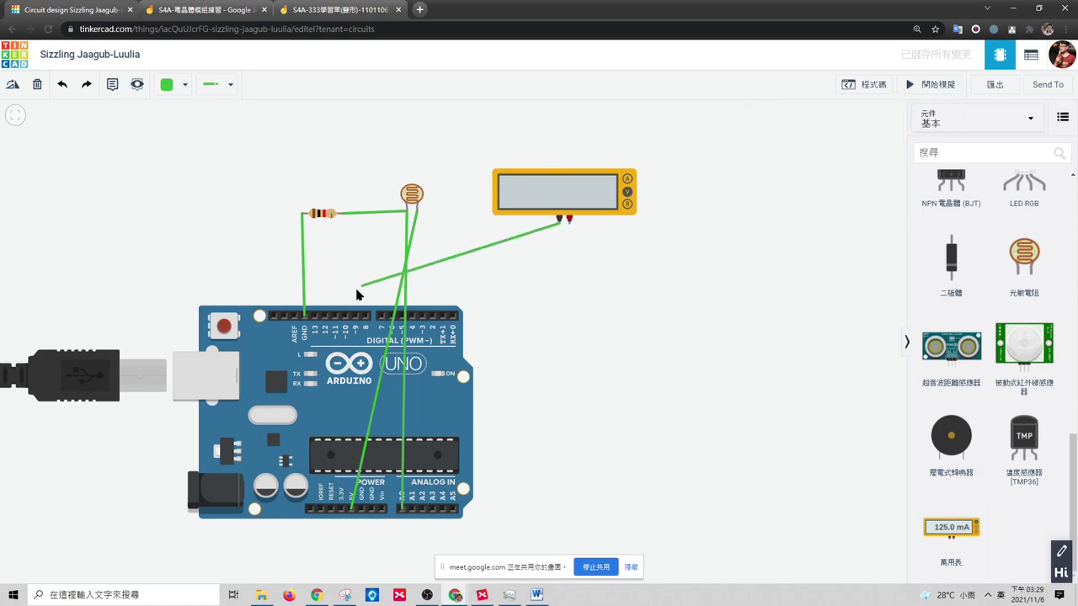
{"action": "left_click", "coordinate": [304, 316]}
{"action": "left_click", "coordinate": [569, 222]}
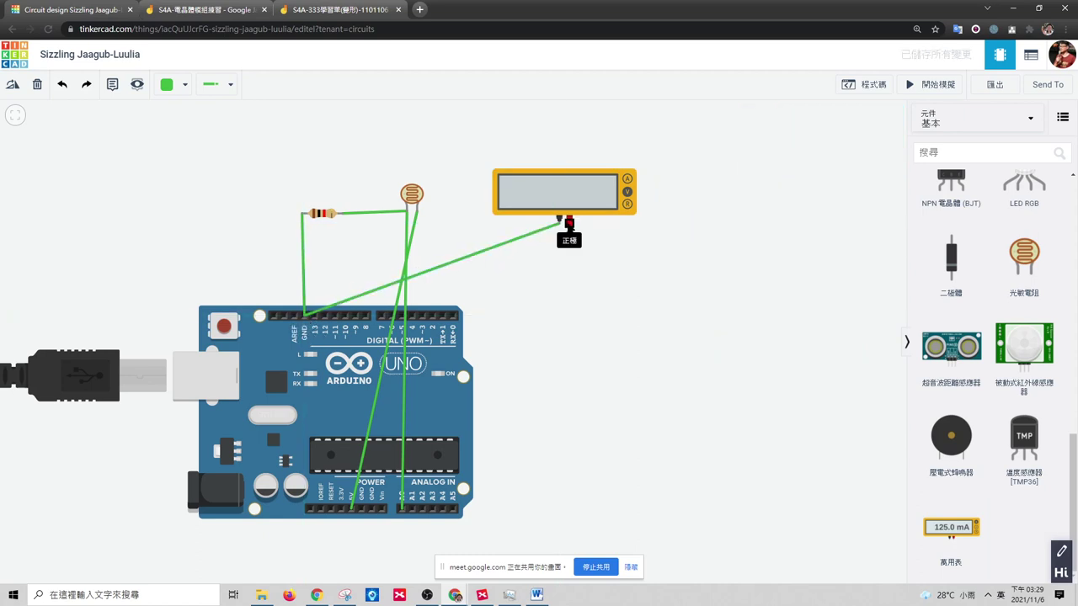
{"action": "left_click", "coordinate": [408, 212]}
{"action": "left_click", "coordinate": [741, 228]}
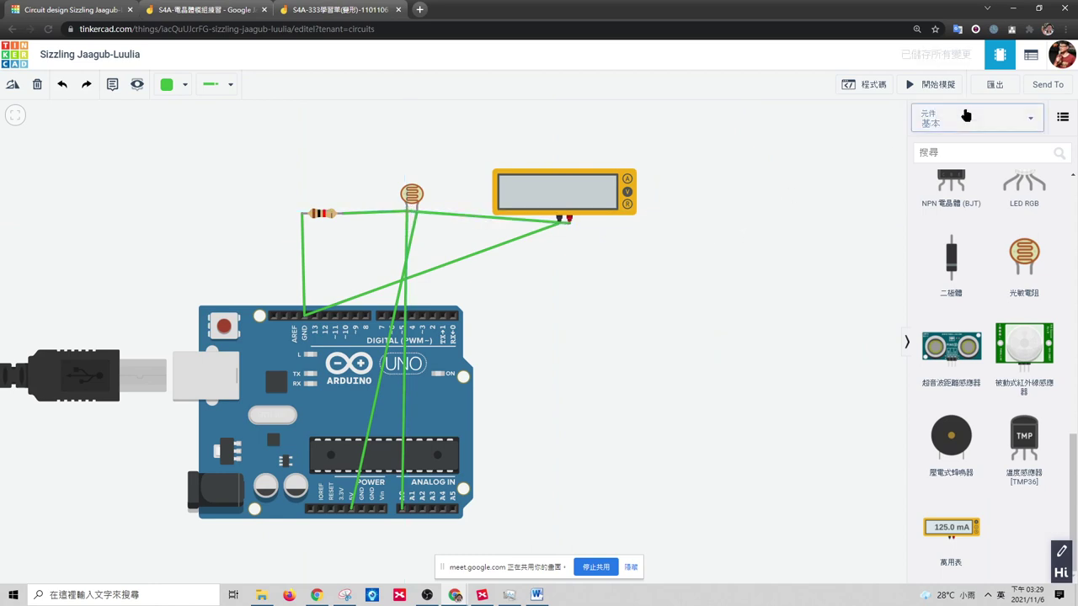
- Simulate the circuit to check the multimeter voltage with the photoresistor at its darkest light level, and stop the simulation
{"action": "left_click", "coordinate": [943, 85]}
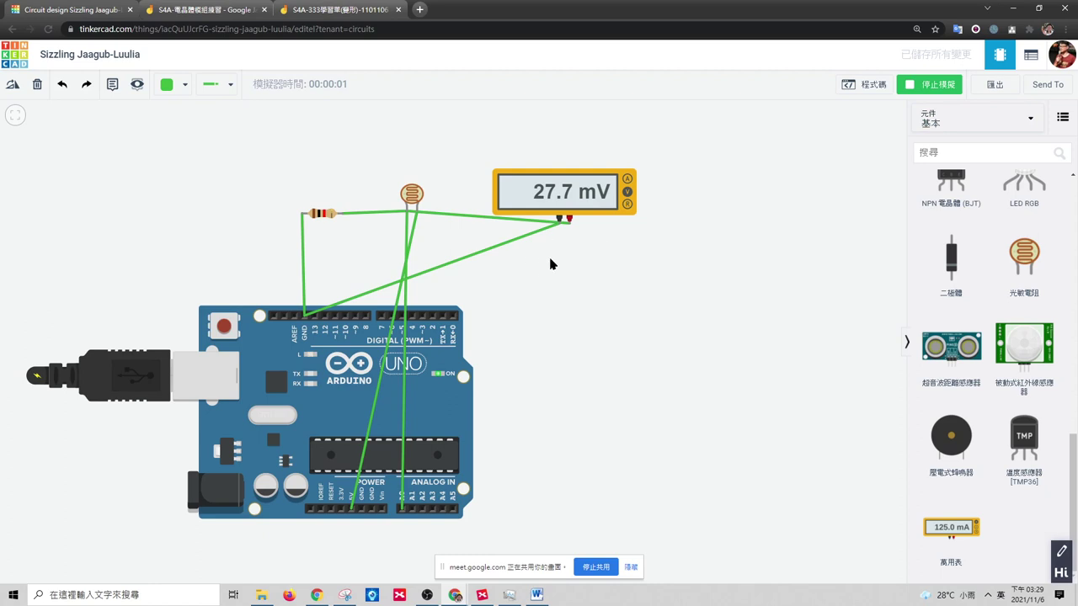
{"action": "left_click", "coordinate": [413, 195]}
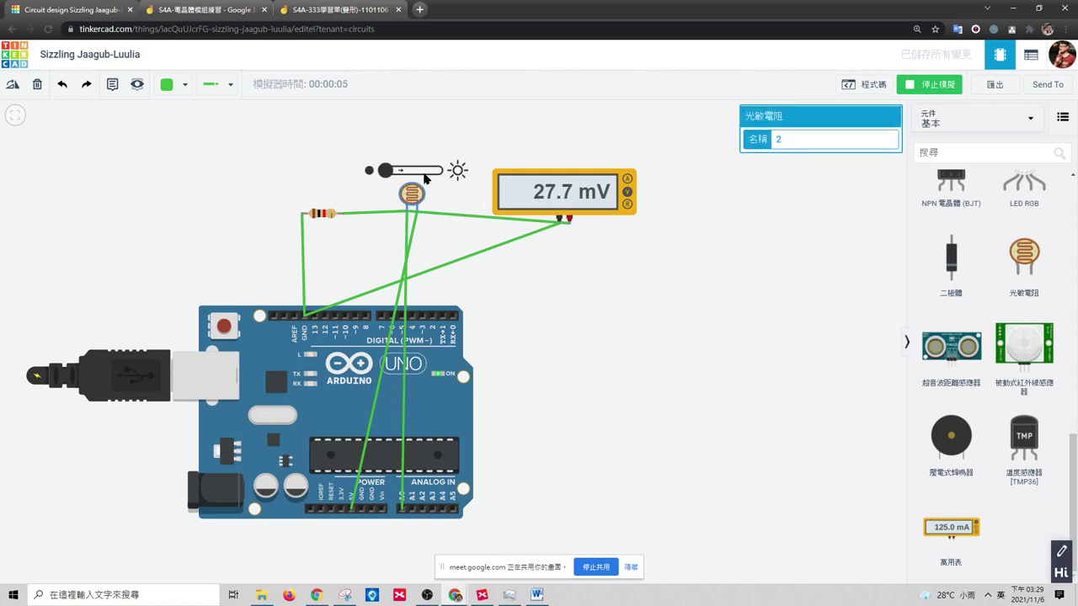
{"action": "mouse_move", "coordinate": [390, 174]}
{"action": "left_mouse_down"}
{"action": "mouse_move", "coordinate": [461, 174]}
{"action": "mouse_move", "coordinate": [385, 171]}
{"action": "left_mouse_up"}
{"action": "left_click", "coordinate": [798, 193]}
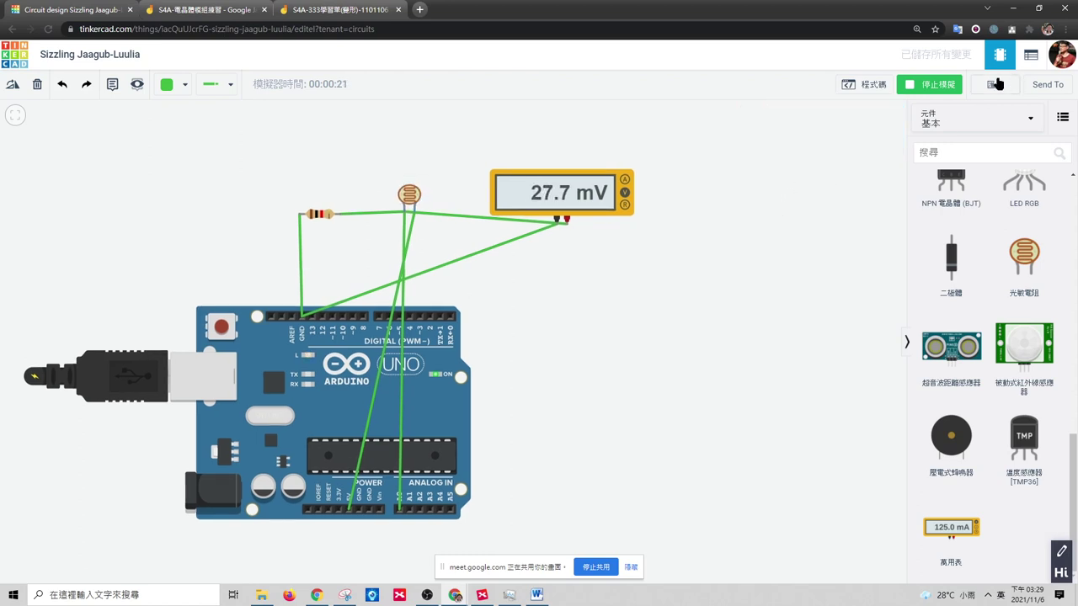
{"action": "left_click", "coordinate": [930, 84]}
{"action": "left_click", "coordinate": [609, 193]}
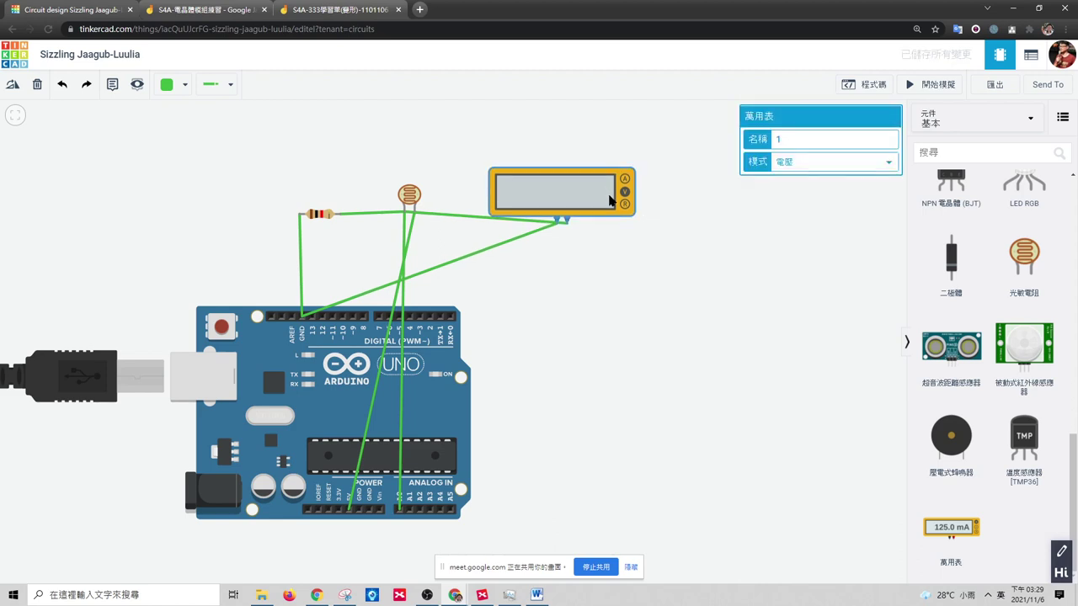
- Delete the multimeter from the circuit and show the Arduino's block code editor
{"action": "key", "text": "Delete"}
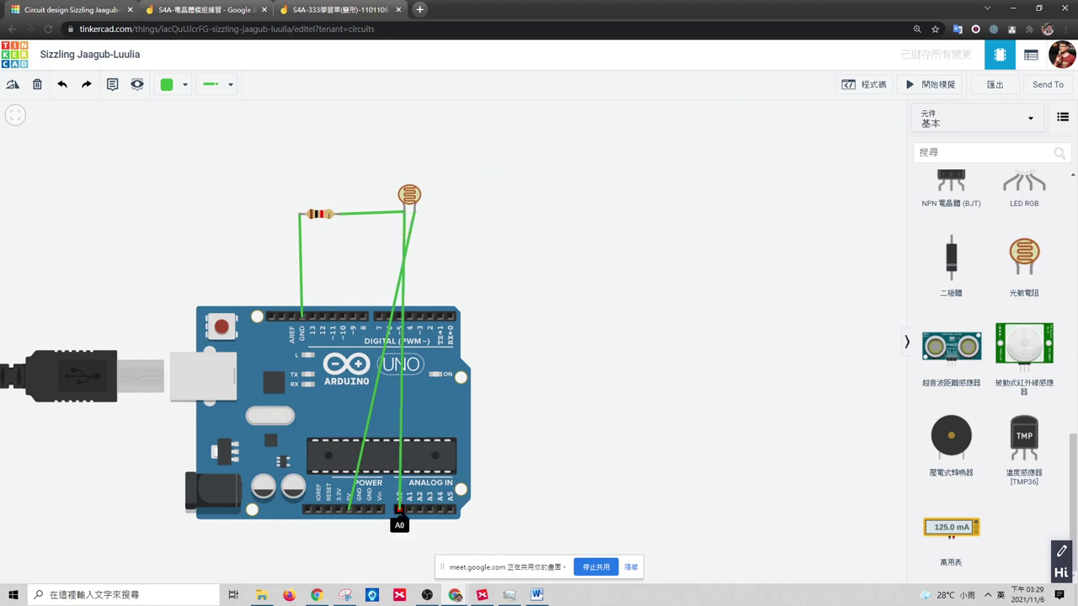
{"action": "left_click", "coordinate": [863, 86]}
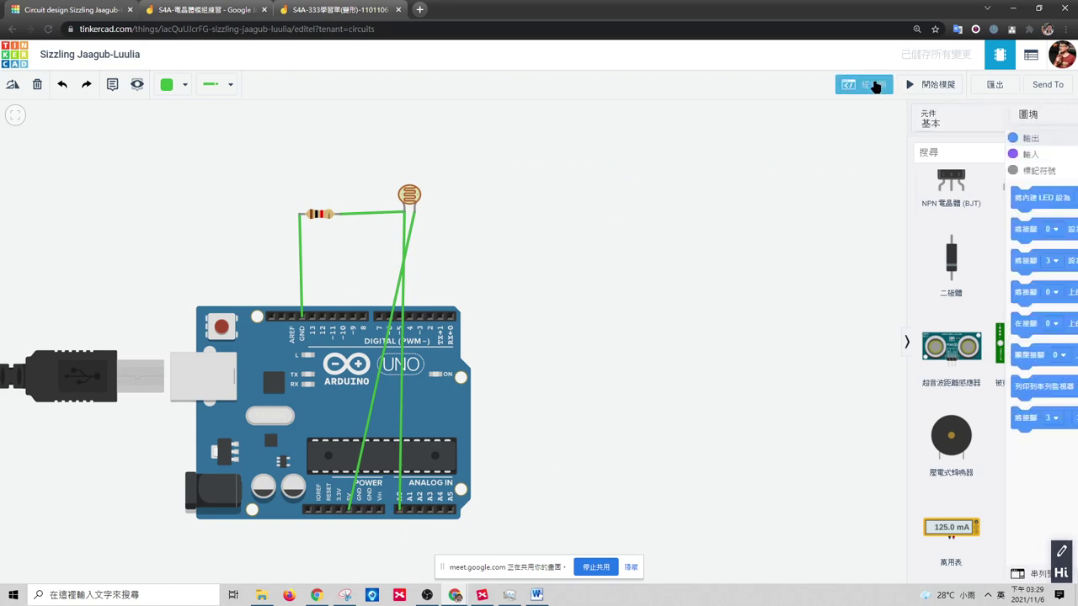
{"action": "left_click_drag", "start_coordinate": [905, 327], "coordinate": [777, 316]}
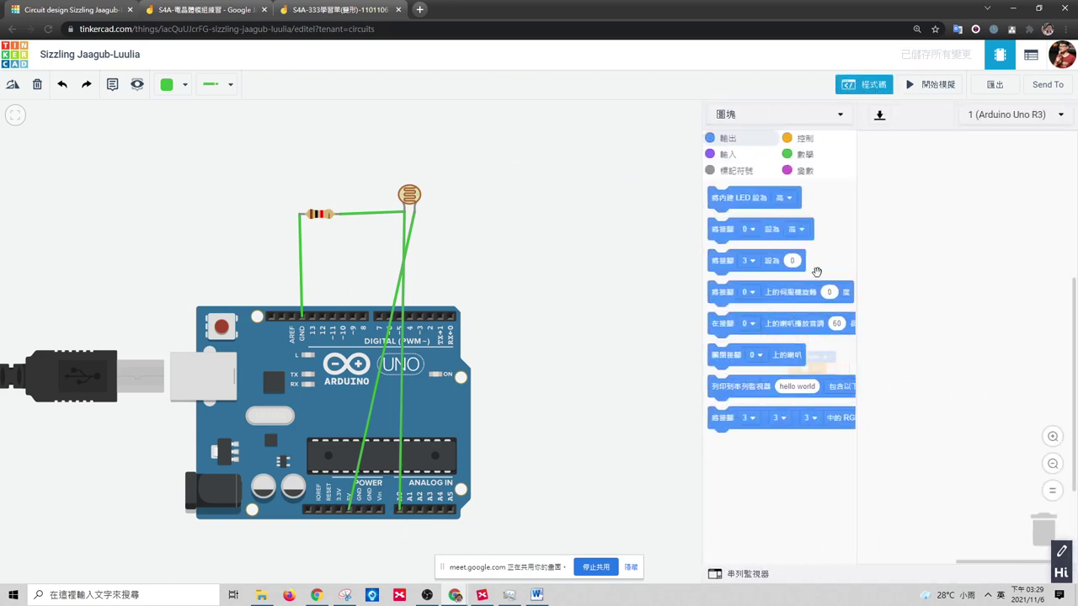
- Build a serial monitor print block that outputs the analog reading of pin A0, keeping its new-line option at 包含以下項目
{"action": "left_click", "coordinate": [730, 157]}
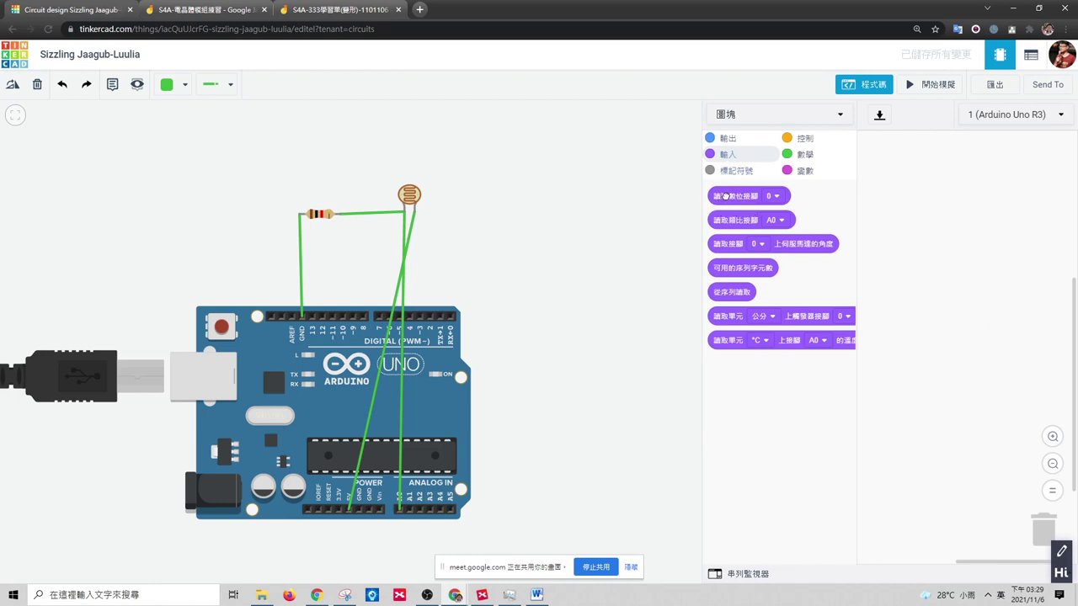
{"action": "left_click_drag", "start_coordinate": [737, 221], "coordinate": [953, 249]}
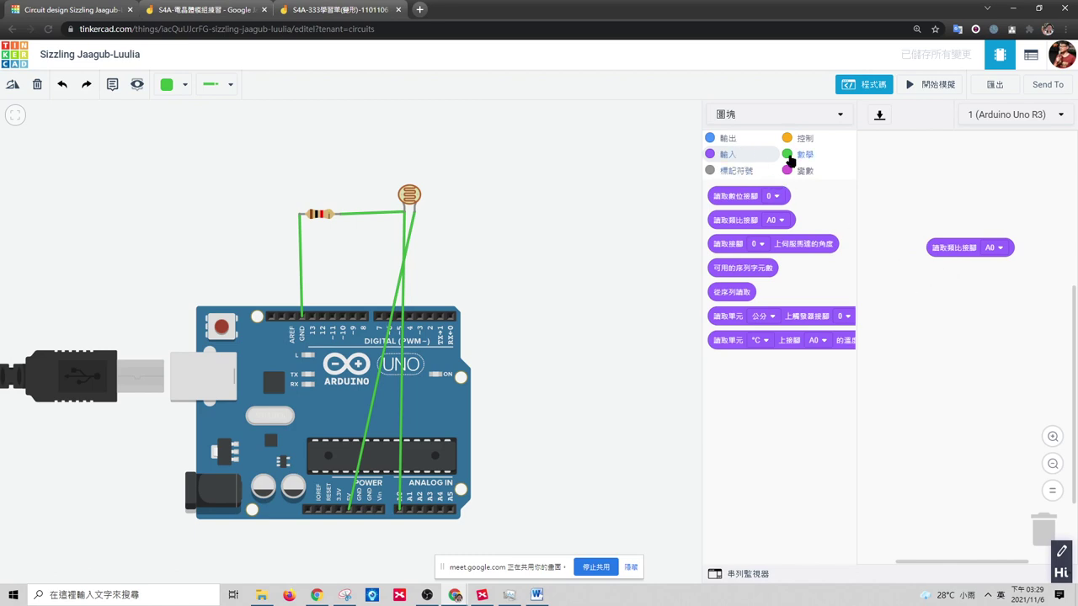
{"action": "left_click", "coordinate": [727, 140]}
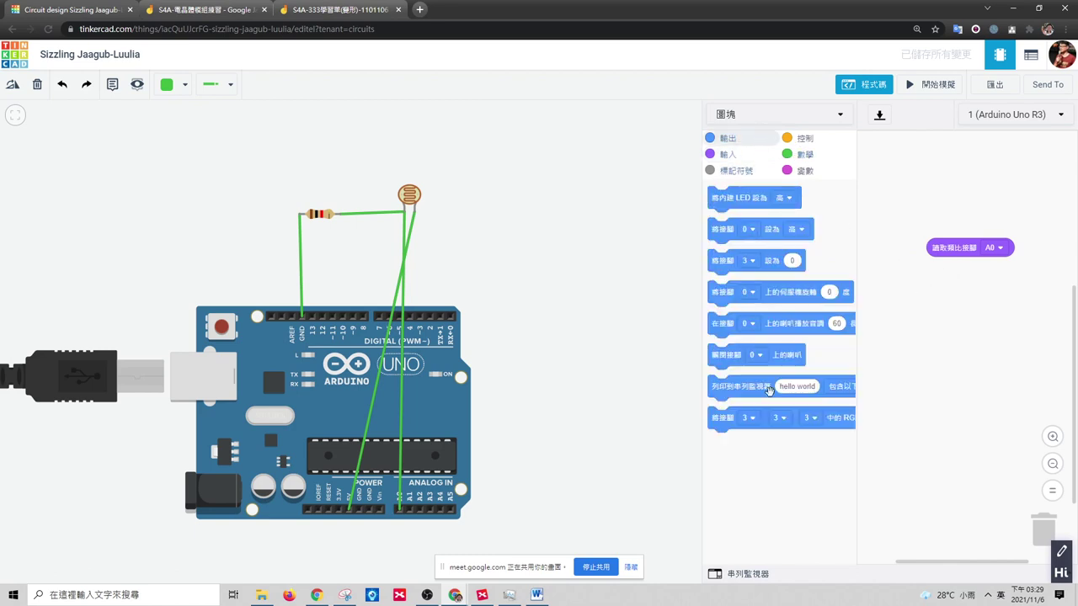
{"action": "left_click_drag", "start_coordinate": [808, 376], "coordinate": [896, 192]}
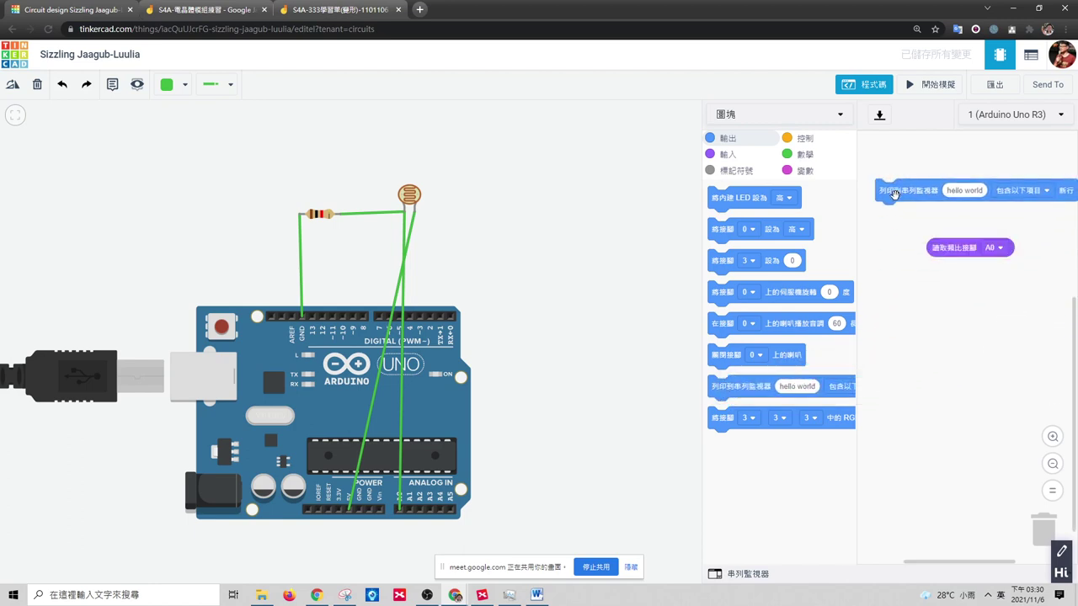
{"action": "left_click_drag", "start_coordinate": [941, 247], "coordinate": [955, 196]}
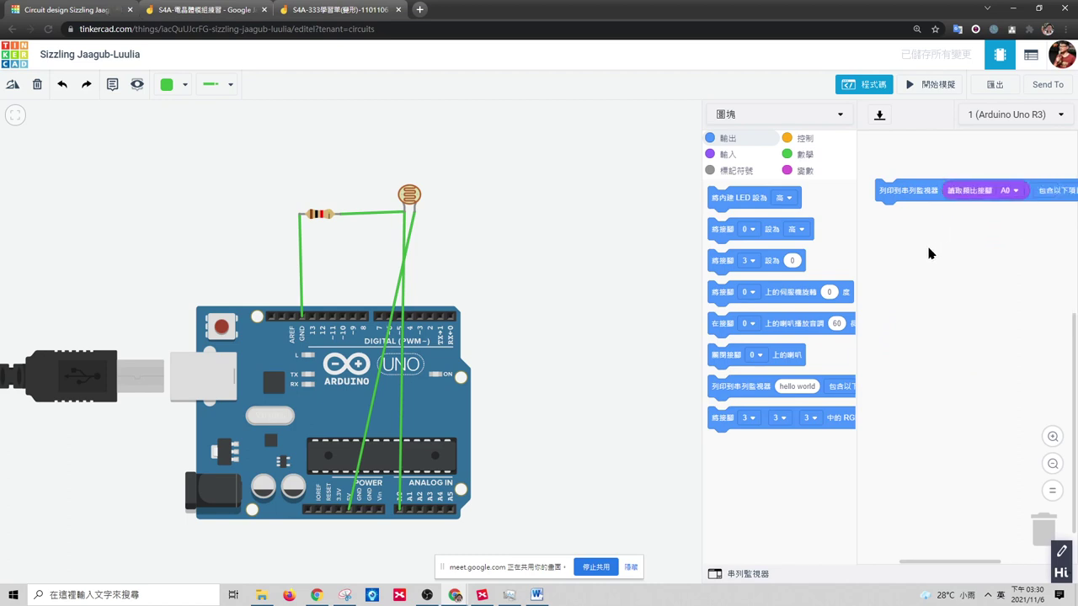
{"action": "left_click", "coordinate": [1052, 464]}
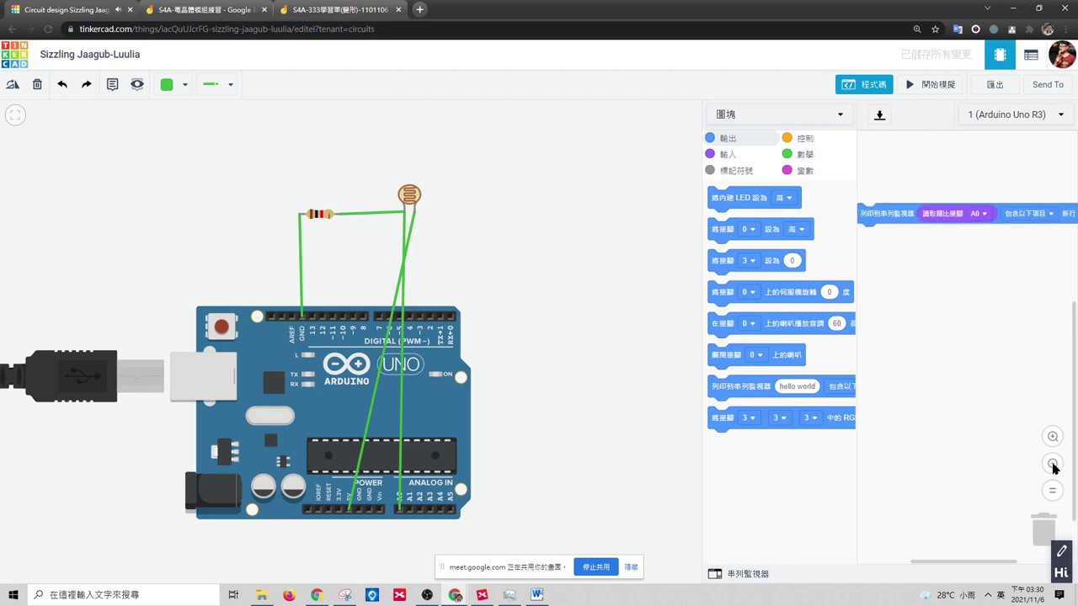
{"action": "left_click", "coordinate": [1053, 464]}
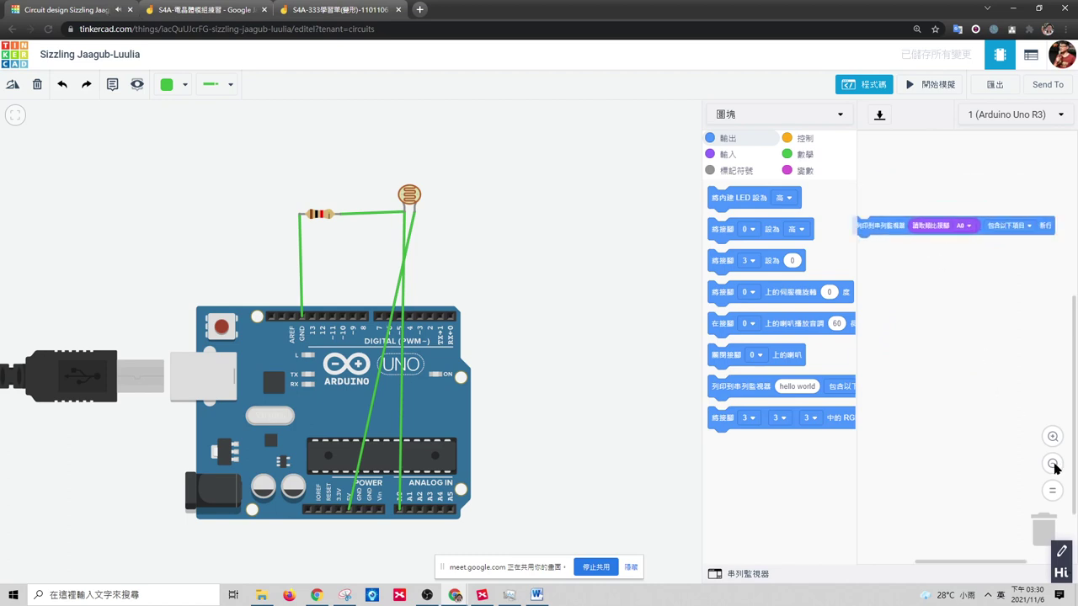
{"action": "left_click", "coordinate": [1030, 225]}
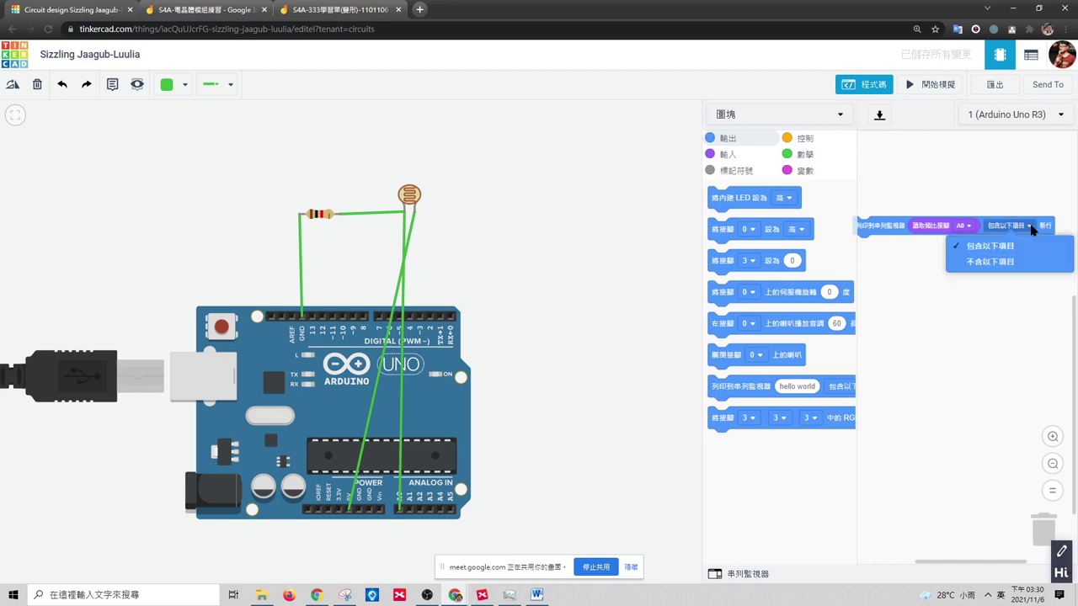
{"action": "left_click", "coordinate": [1050, 228]}
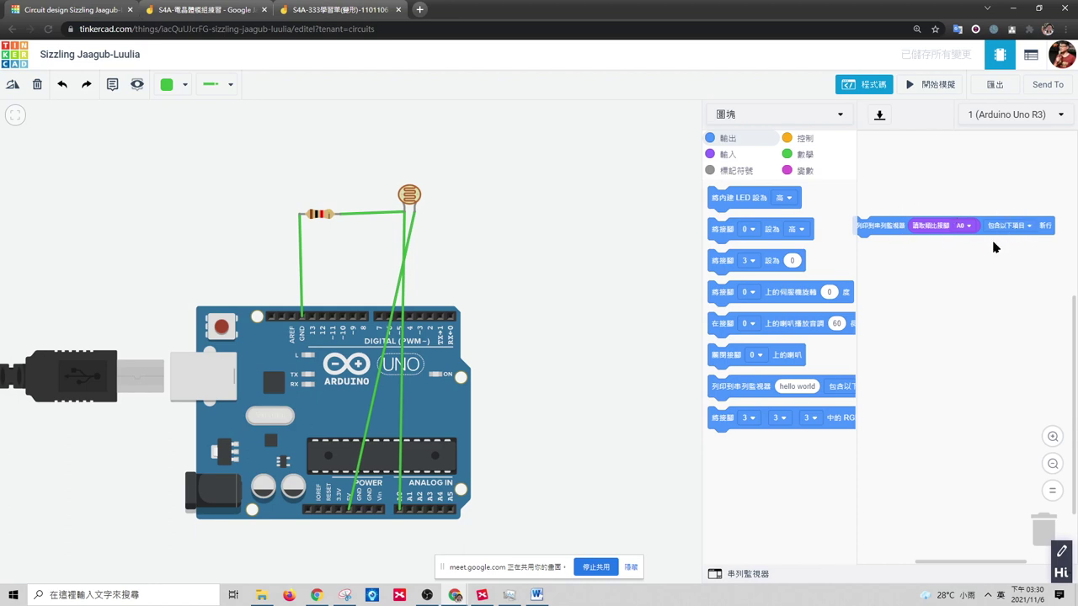
{"action": "left_click_drag", "start_coordinate": [890, 223], "coordinate": [901, 208]}
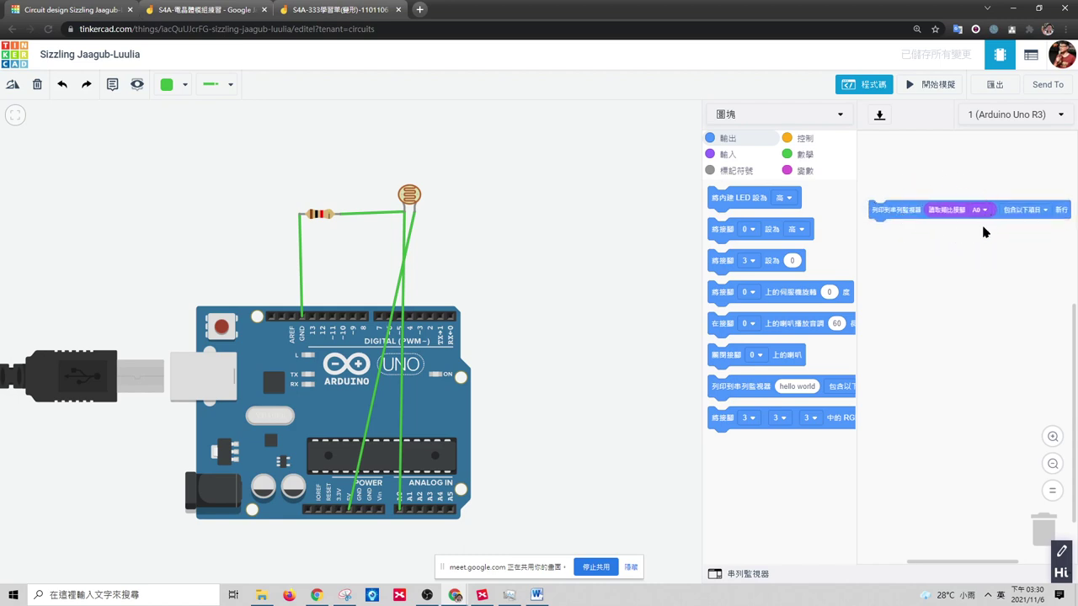
- Attach a wait block of 0.5 seconds beneath the serial print block
{"action": "left_click", "coordinate": [793, 140]}
{"action": "left_click_drag", "start_coordinate": [718, 208], "coordinate": [886, 229]}
{"action": "type", "text": "0.5"}
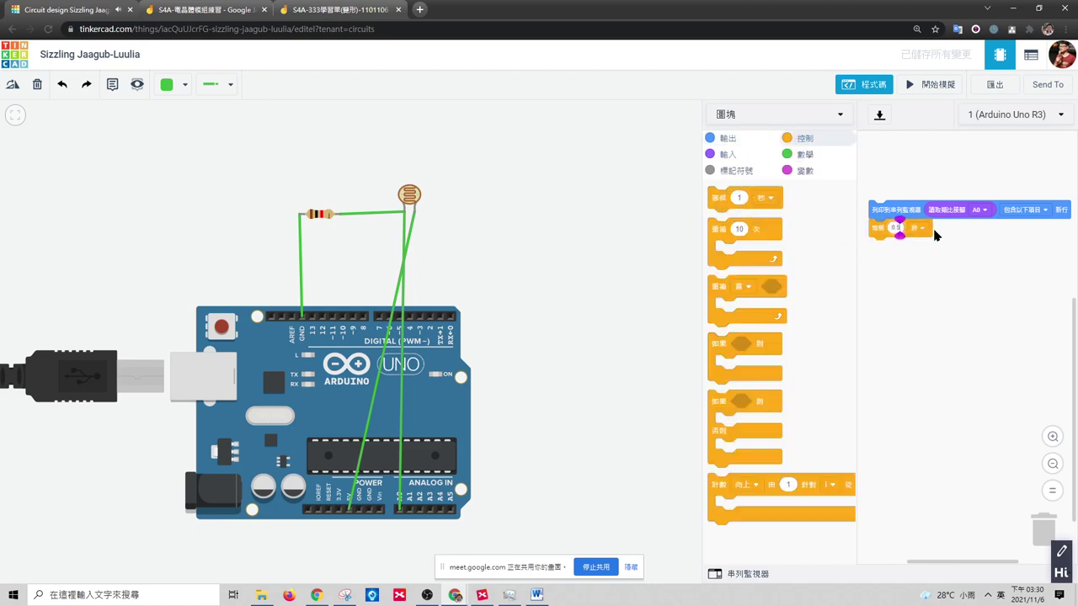
{"action": "left_click", "coordinate": [945, 253]}
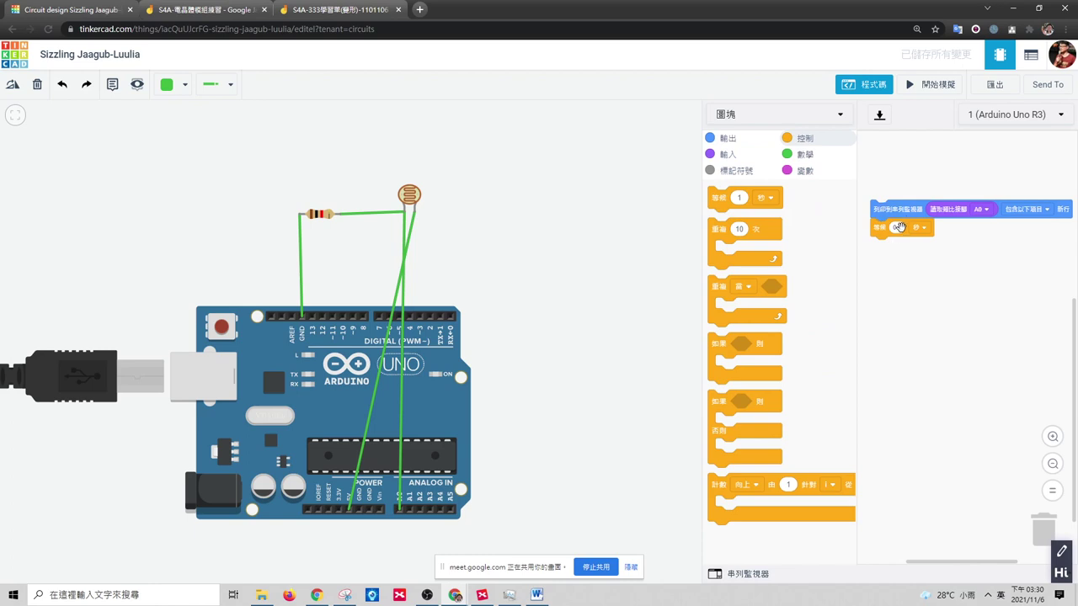
- Simulate the circuit with the serial monitor open and vary the photoresistor's light level to watch the A0 readings
{"action": "left_click", "coordinate": [934, 85]}
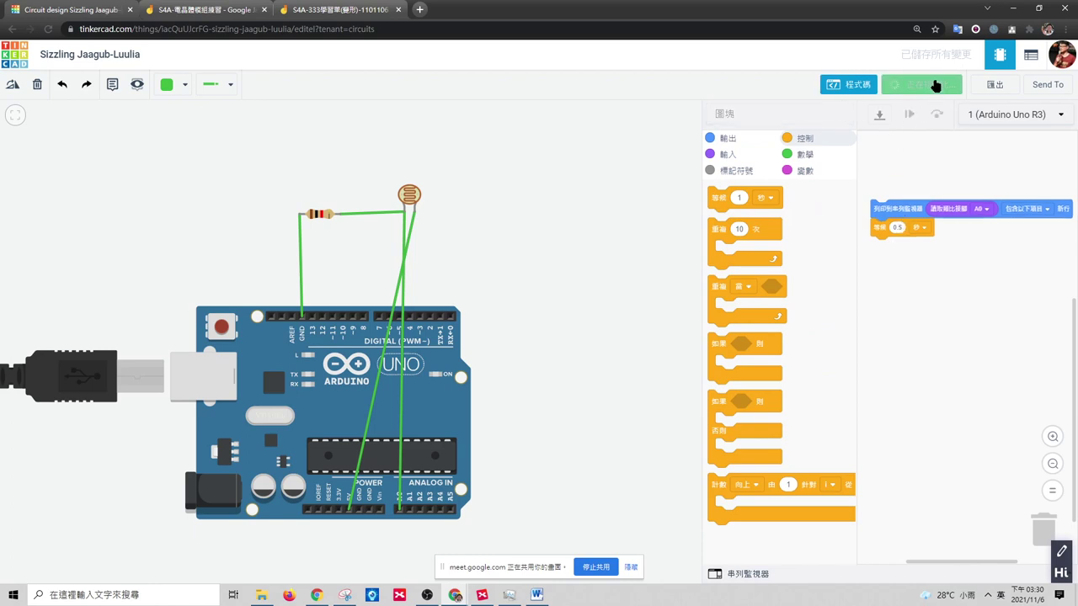
{"action": "left_click", "coordinate": [741, 575]}
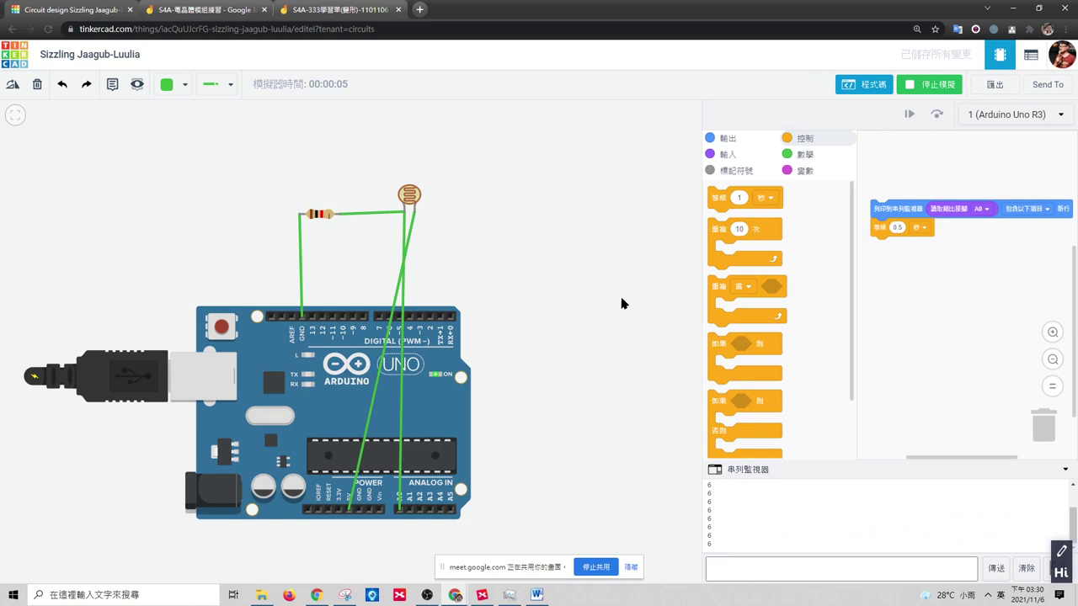
{"action": "left_click", "coordinate": [410, 196]}
{"action": "left_click_drag", "start_coordinate": [383, 173], "coordinate": [421, 172]}
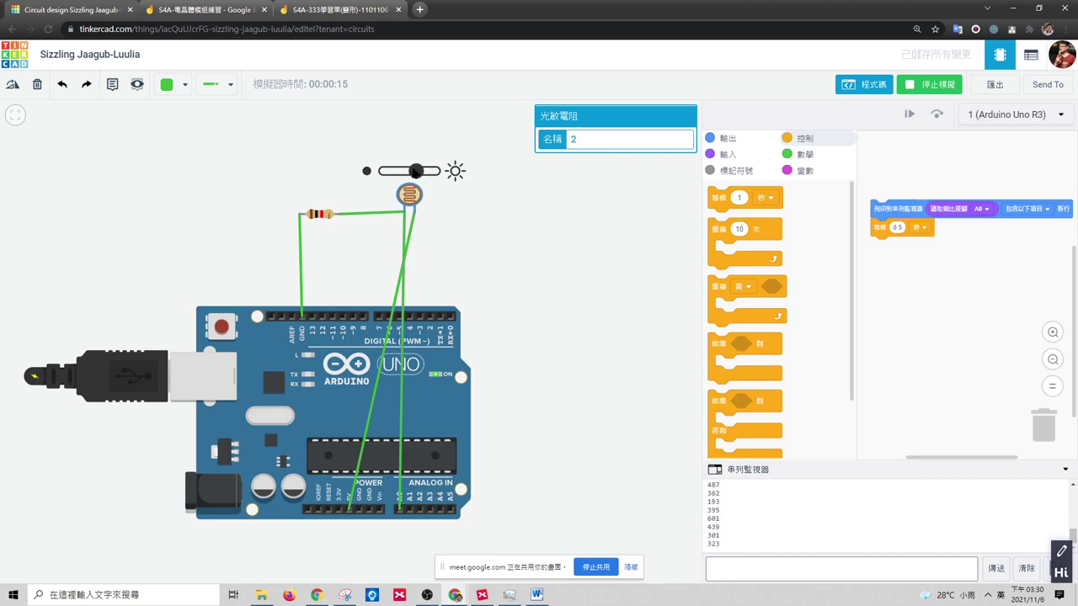
{"action": "left_click", "coordinate": [522, 220]}
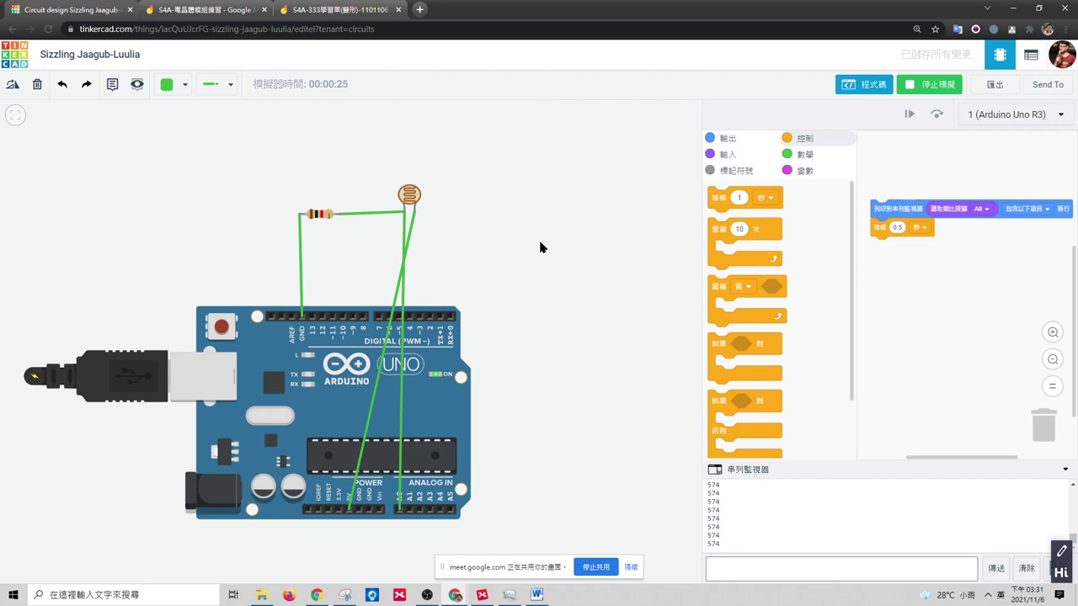
- Raise the photoresistor's light level to its brightest to check the A0 reading in the serial monitor
{"action": "left_click", "coordinate": [410, 199]}
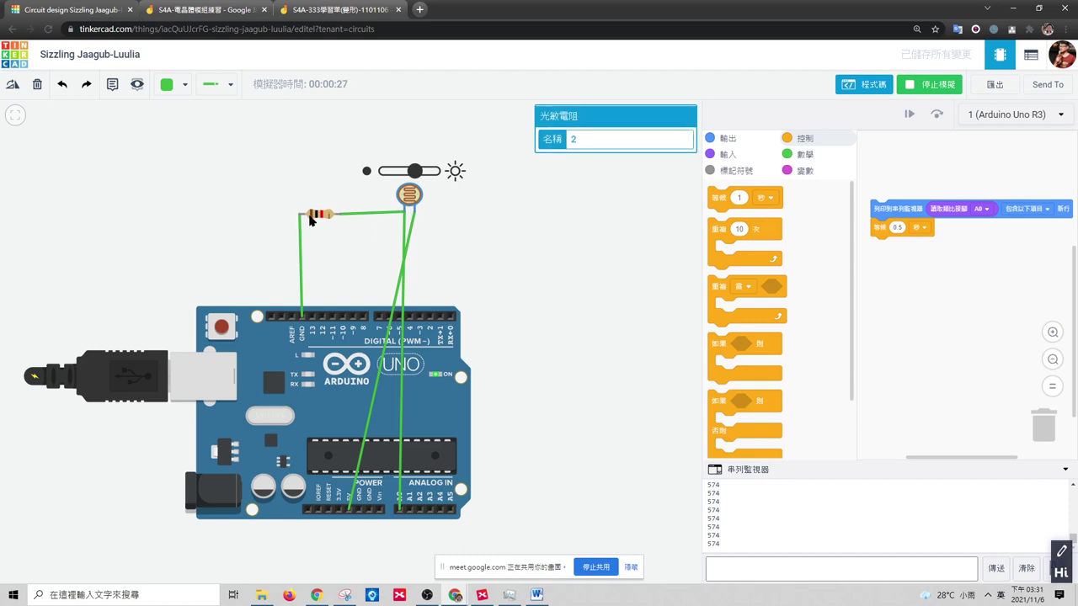
{"action": "left_click_drag", "start_coordinate": [415, 173], "coordinate": [443, 172]}
{"action": "mouse_move", "coordinate": [438, 172]}
{"action": "left_mouse_down"}
{"action": "mouse_move", "coordinate": [381, 172]}
{"action": "mouse_move", "coordinate": [444, 174]}
{"action": "left_mouse_up"}
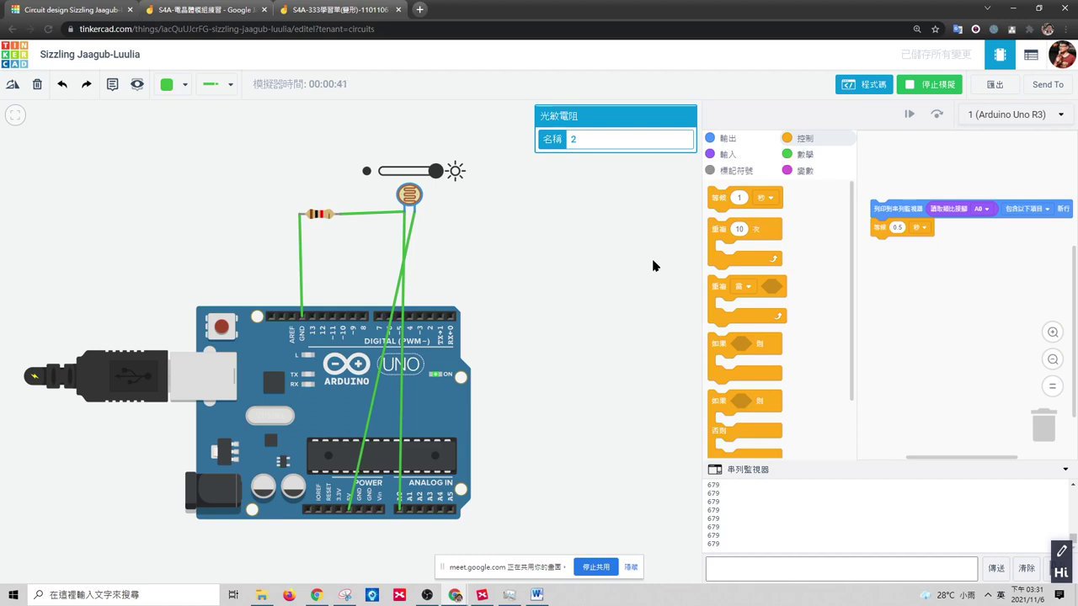
{"action": "left_click", "coordinate": [601, 266]}
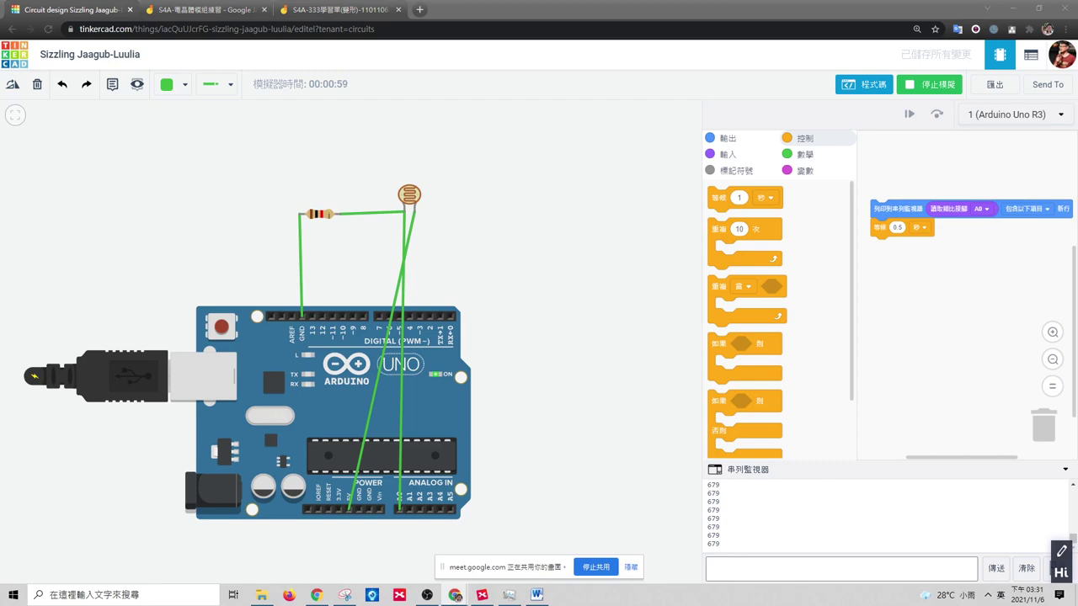
- Search Google for 醒摩豆 in a new browser tab
{"action": "left_click", "coordinate": [419, 9]}
{"action": "left_click", "coordinate": [393, 27]}
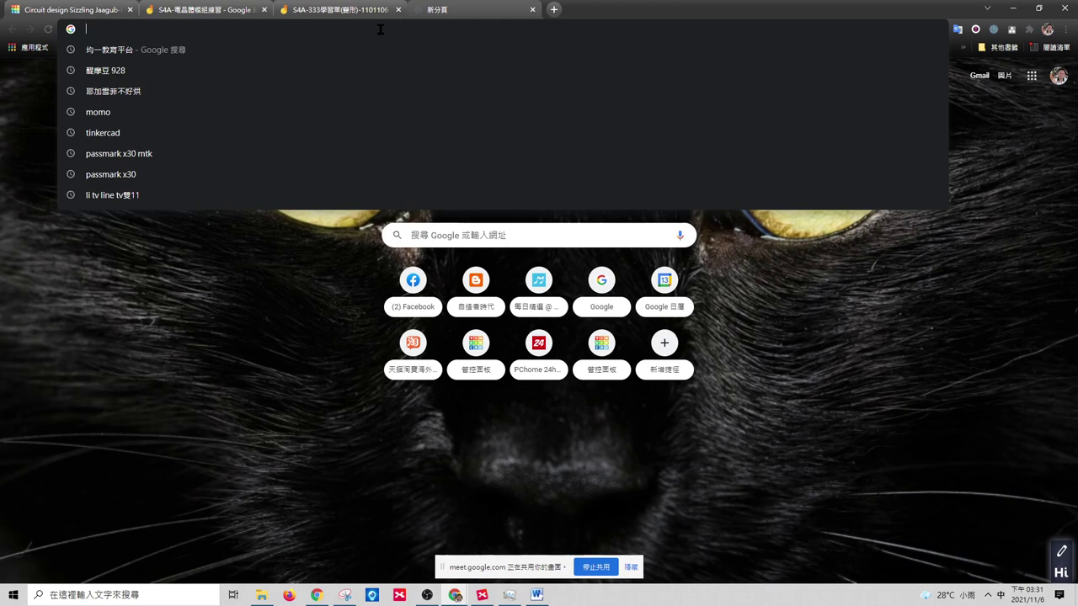
{"action": "type", "text": "提摩"}
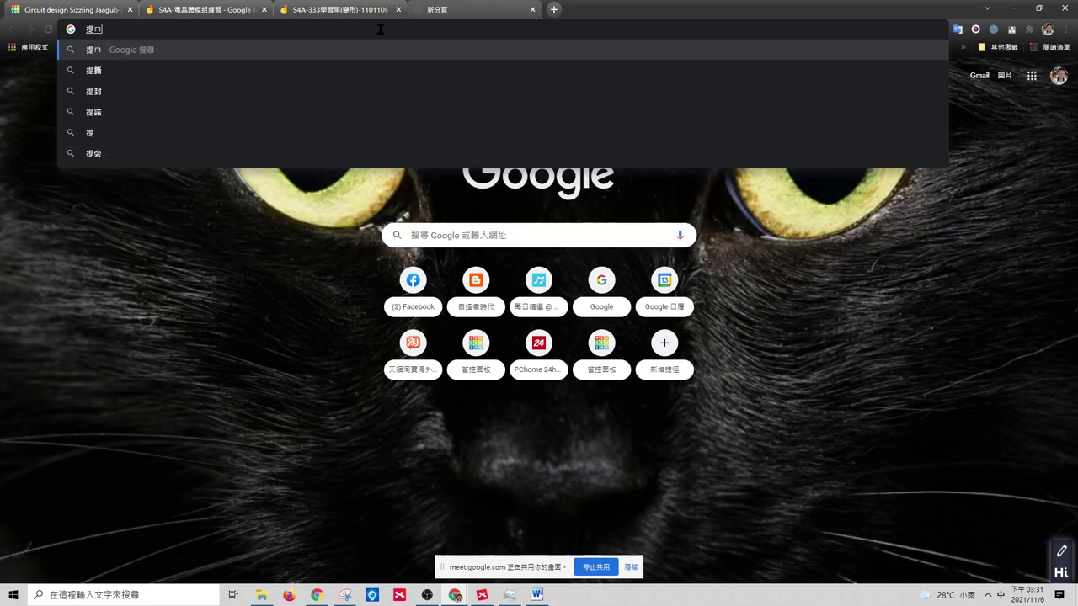
{"action": "type", "text": "豆"}
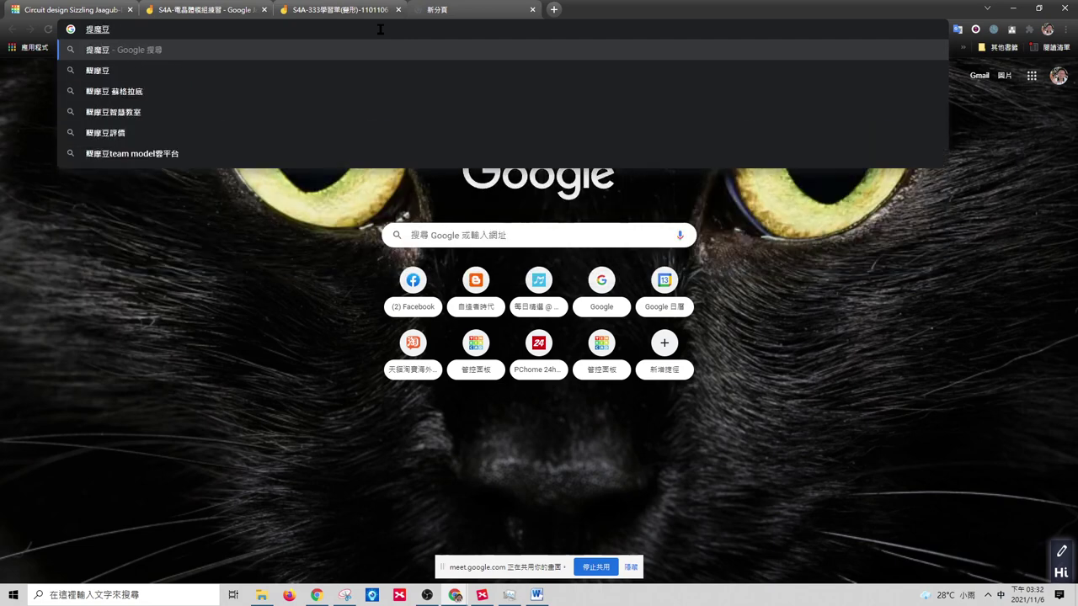
{"action": "left_click", "coordinate": [170, 72]}
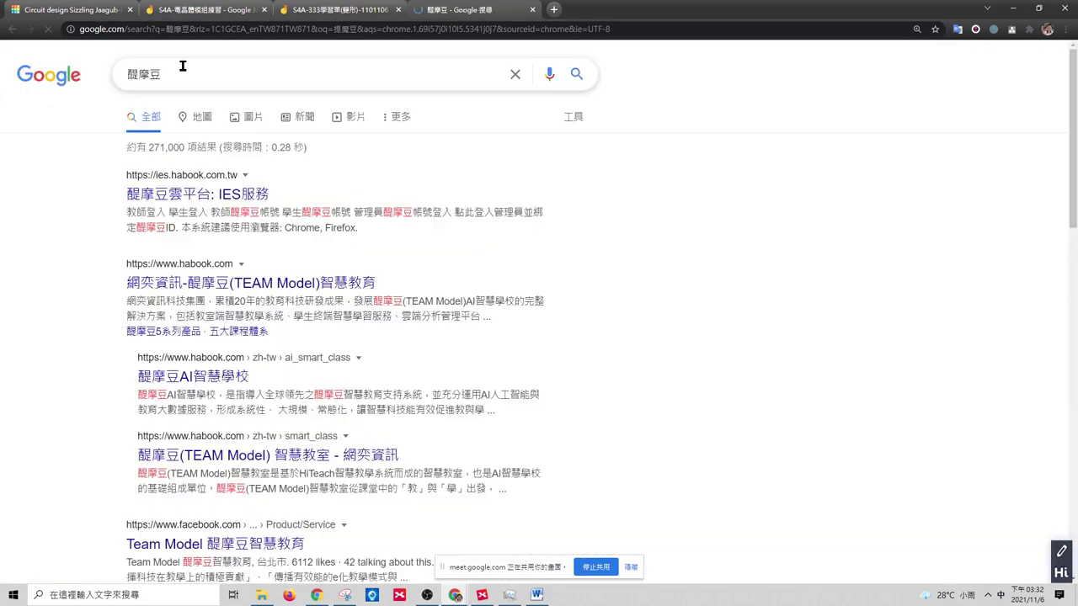
- Open the 網奕資訊-醒摩豆(TEAM Model)智慧教育 website from the search results
{"action": "left_click", "coordinate": [190, 200]}
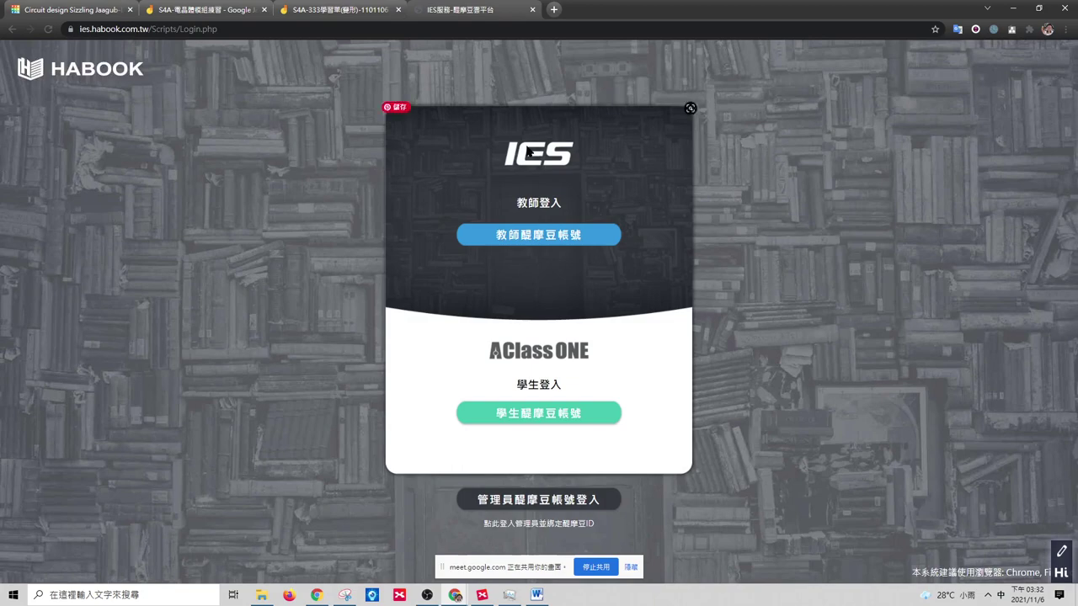
{"action": "left_click", "coordinate": [12, 30]}
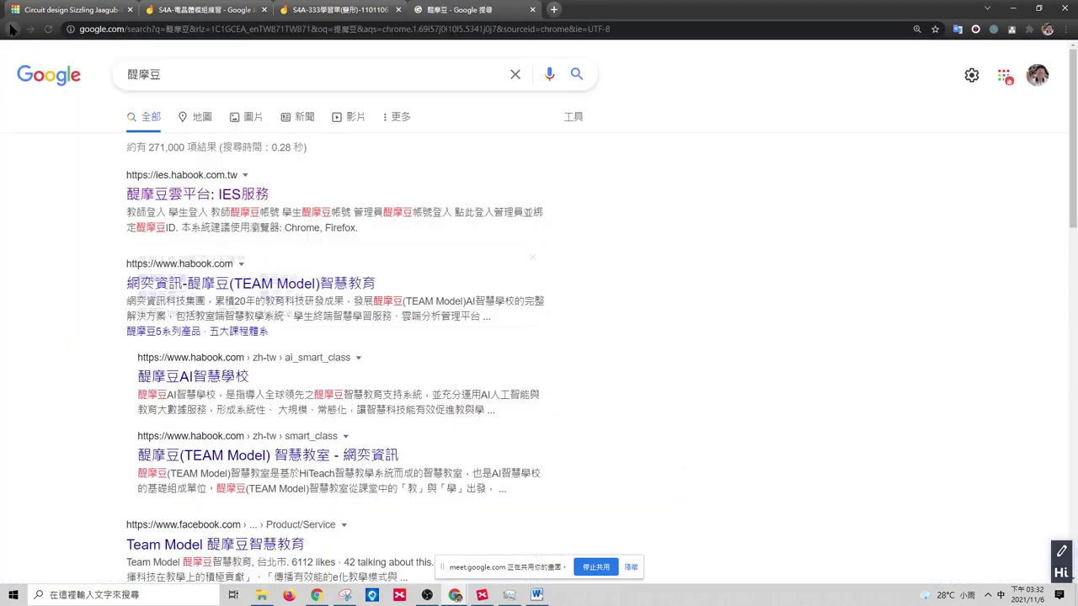
{"action": "scroll", "coordinate": [235, 295], "scroll_direction": "down", "scroll_amount": 2}
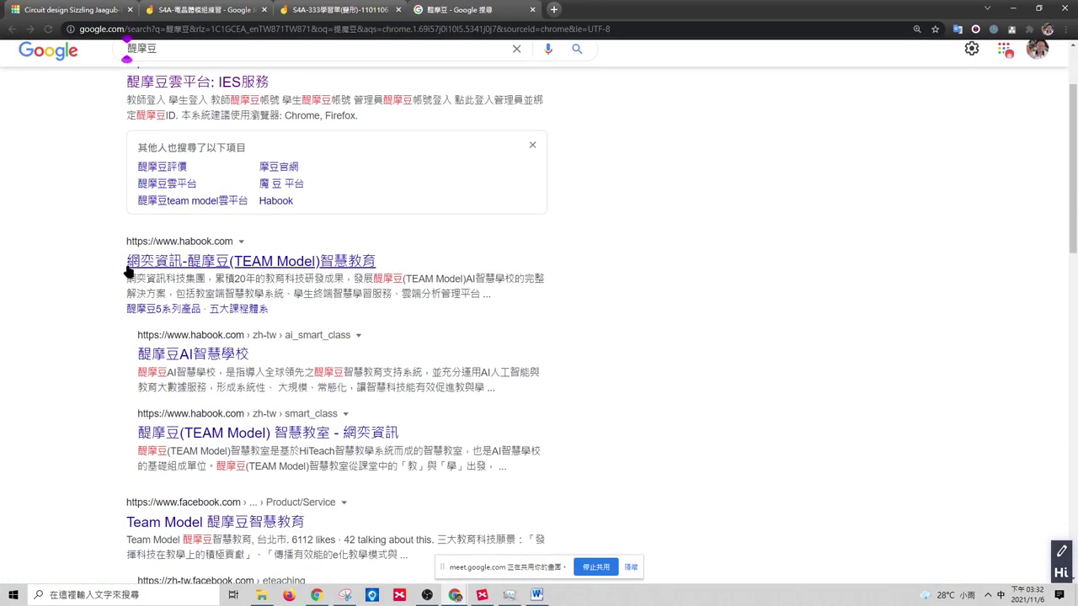
{"action": "left_click", "coordinate": [198, 266]}
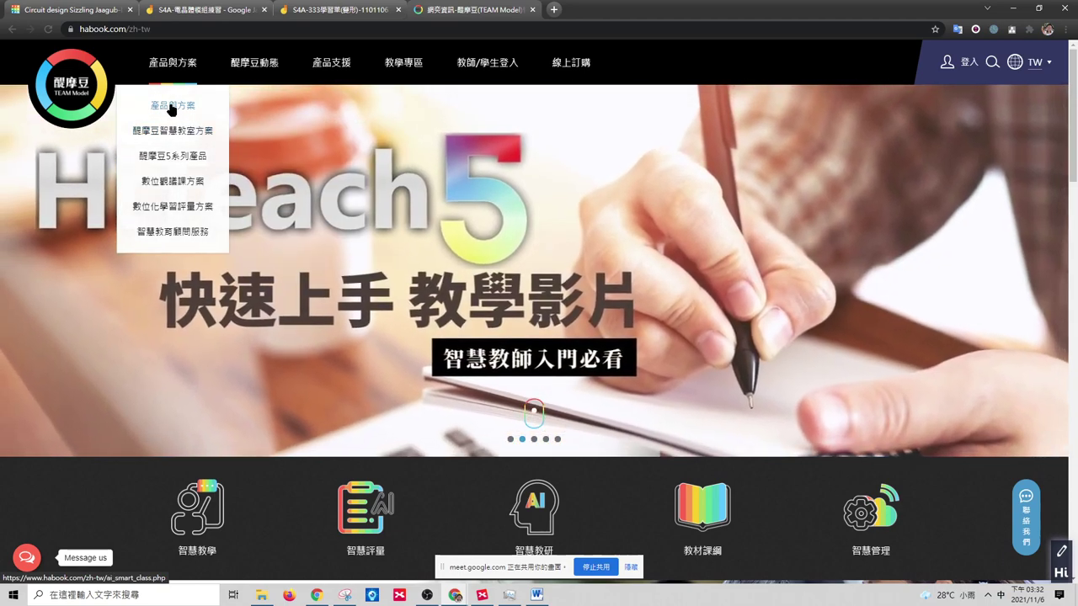
- Look over the 醒摩豆AI智慧學校 product page and open the site's software download page (軟體下載)
{"action": "left_click", "coordinate": [172, 106]}
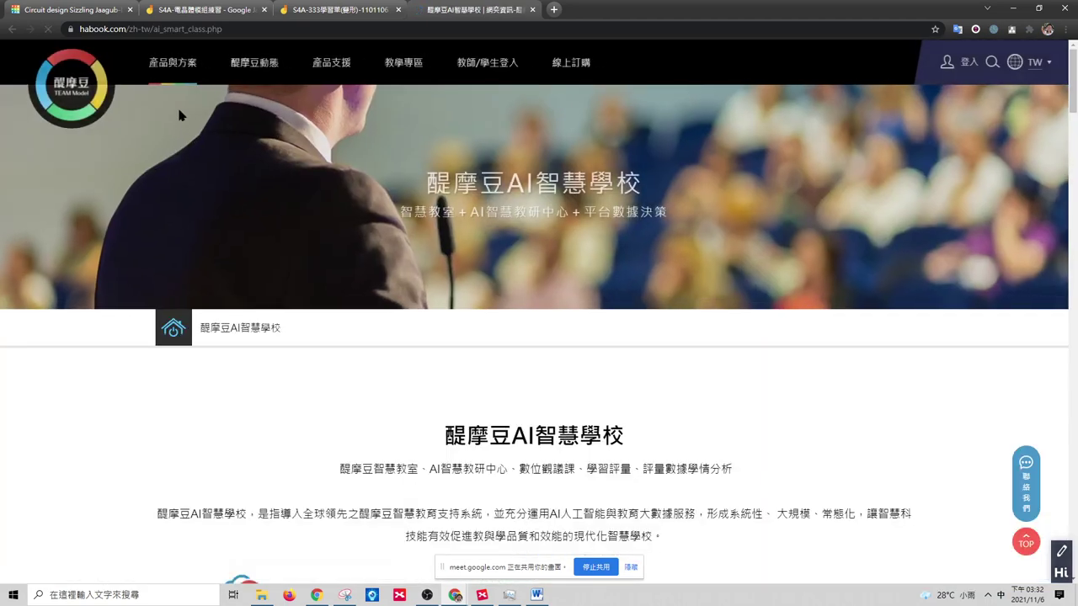
{"action": "scroll", "coordinate": [386, 314], "scroll_direction": "down", "scroll_amount": 3}
{"action": "scroll", "coordinate": [385, 315], "scroll_direction": "down", "scroll_amount": 3}
{"action": "scroll", "coordinate": [386, 315], "scroll_direction": "up", "scroll_amount": 6}
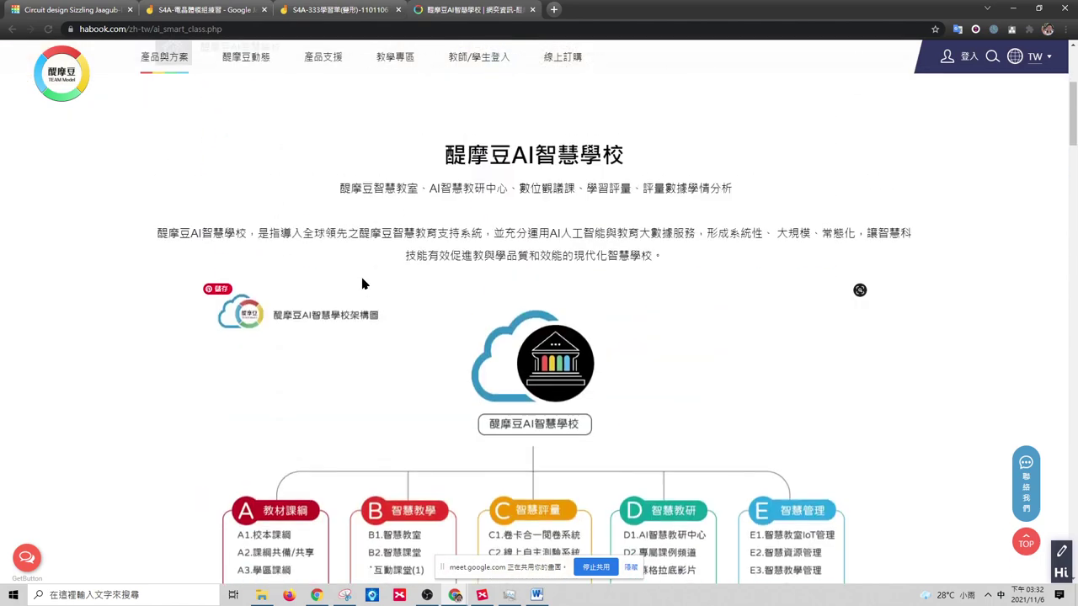
{"action": "mouse_move", "coordinate": [261, 65]}
{"action": "mouse_move", "coordinate": [330, 71]}
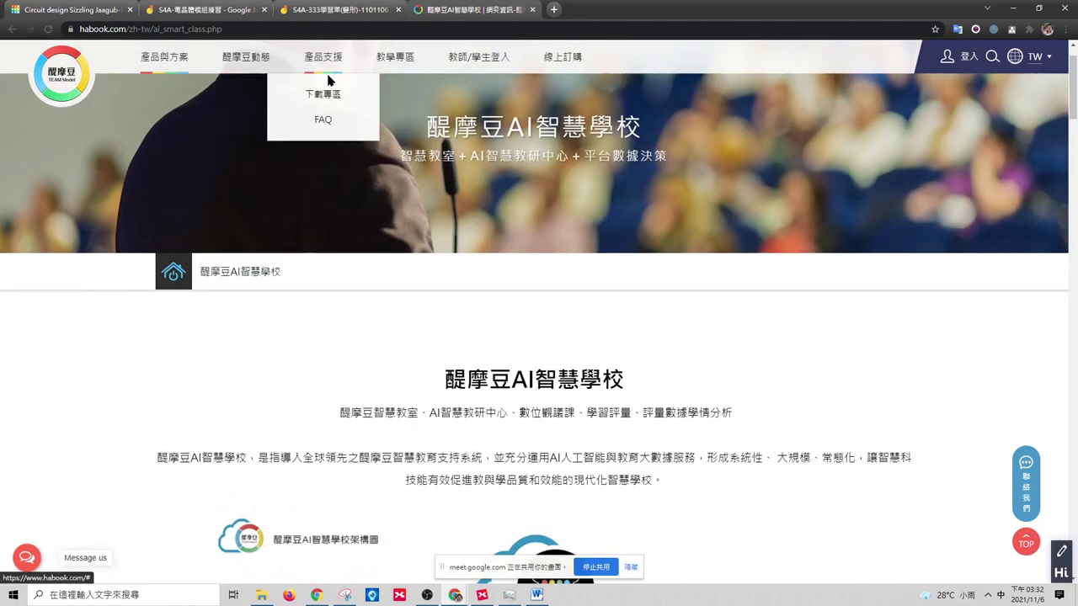
{"action": "mouse_move", "coordinate": [316, 95]}
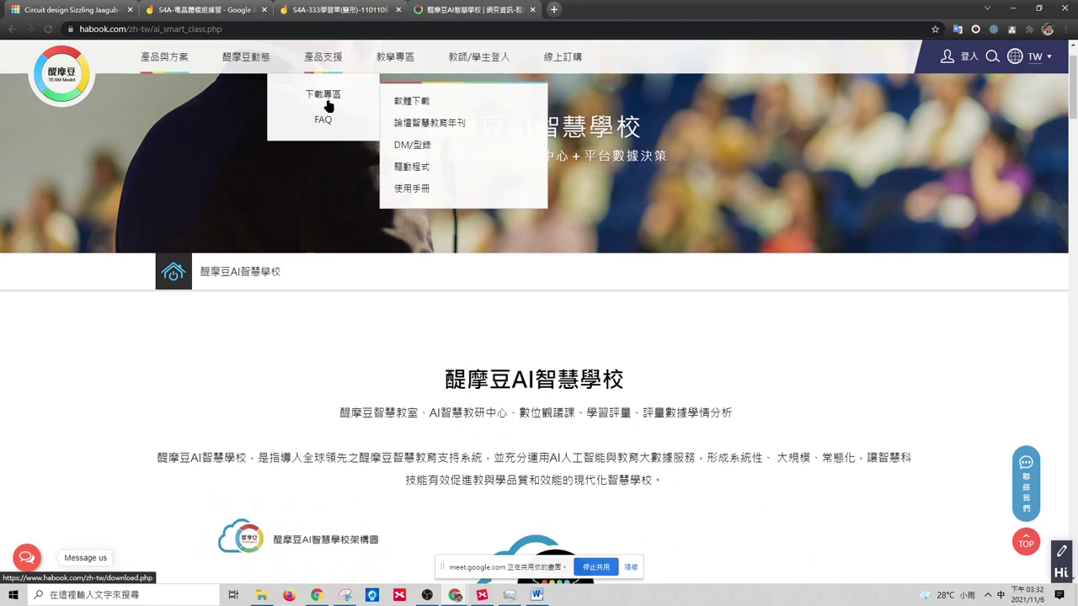
{"action": "left_click", "coordinate": [434, 104]}
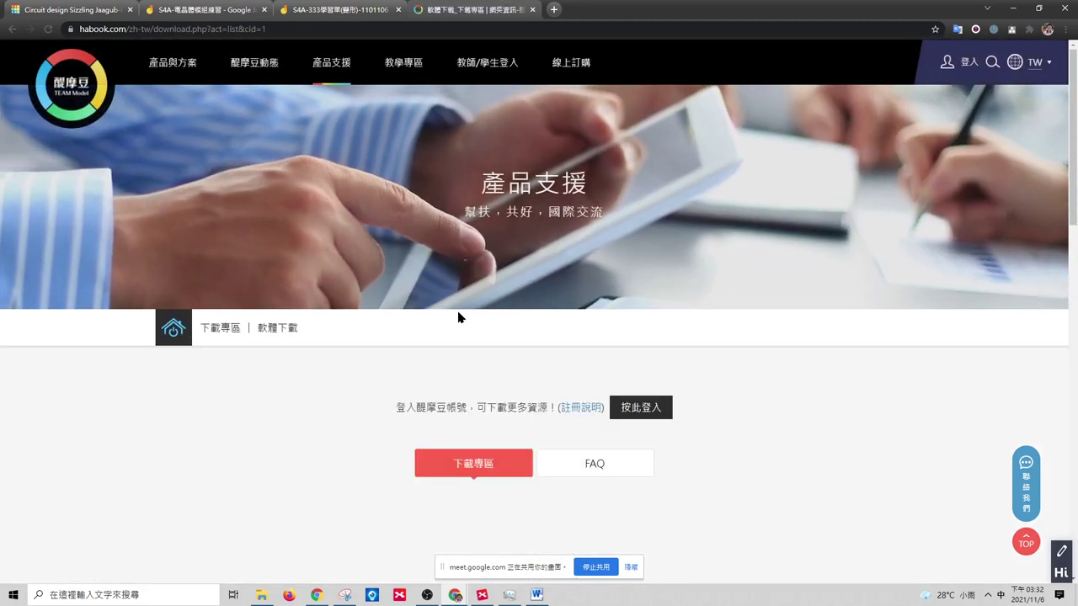
- Locate HiTeach 5 in the software download list and bring up the installed HiTeach 5 annotation toolbar over the desktop
{"action": "scroll", "coordinate": [505, 276], "scroll_direction": "down", "scroll_amount": 3}
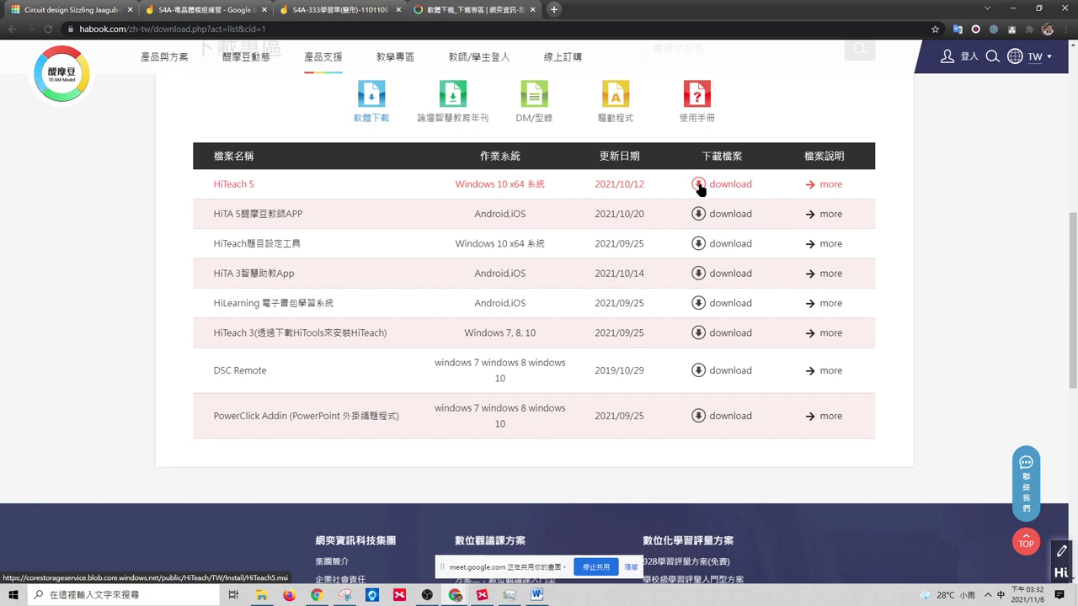
{"action": "left_click", "coordinate": [1011, 10]}
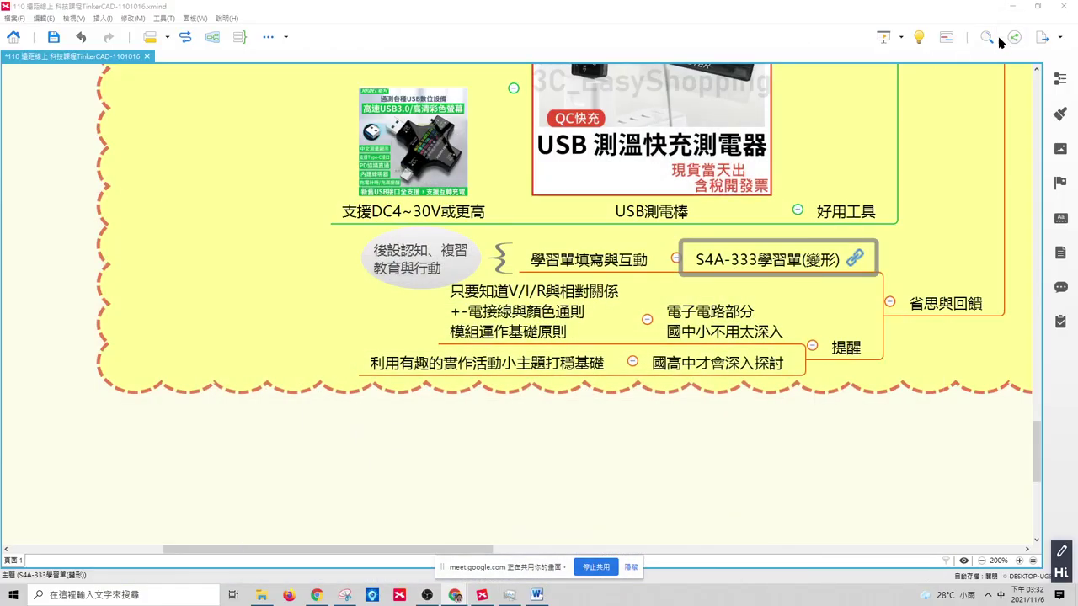
{"action": "left_click", "coordinate": [1015, 8]}
{"action": "left_click", "coordinate": [196, 191]}
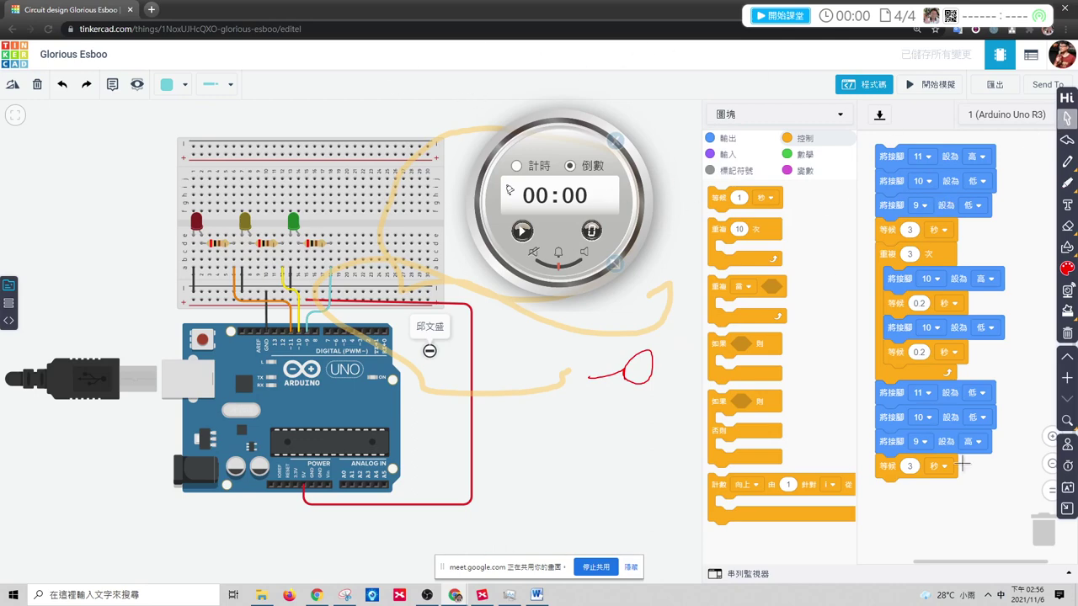
{"action": "left_click", "coordinate": [1067, 510]}
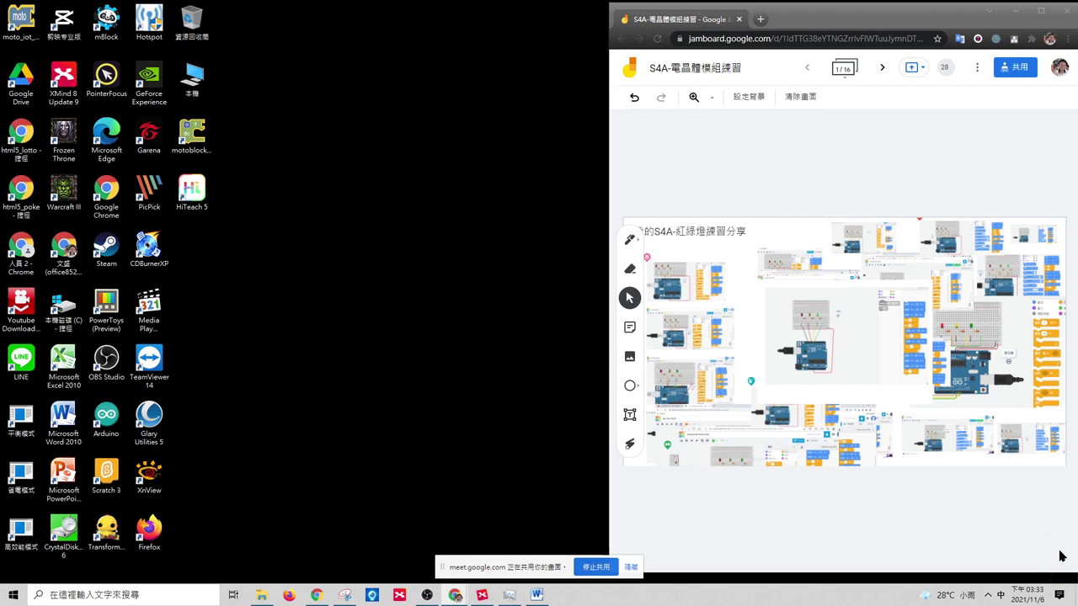
{"action": "left_click", "coordinate": [1060, 551]}
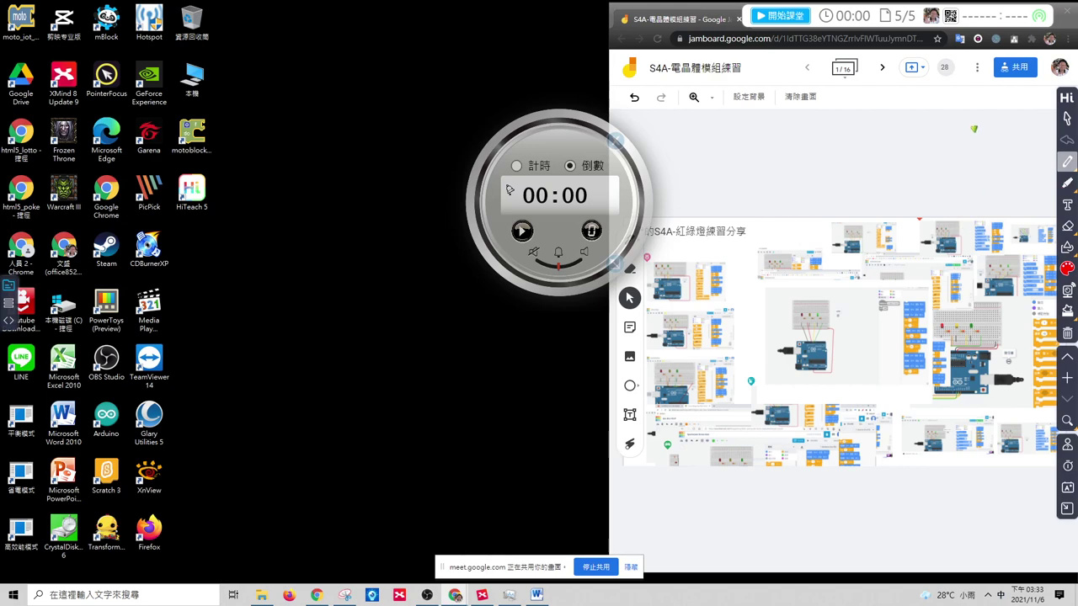
- Draw a long thick red freehand pen stroke across the desktop and the Jamboard window
{"action": "left_click", "coordinate": [1067, 164]}
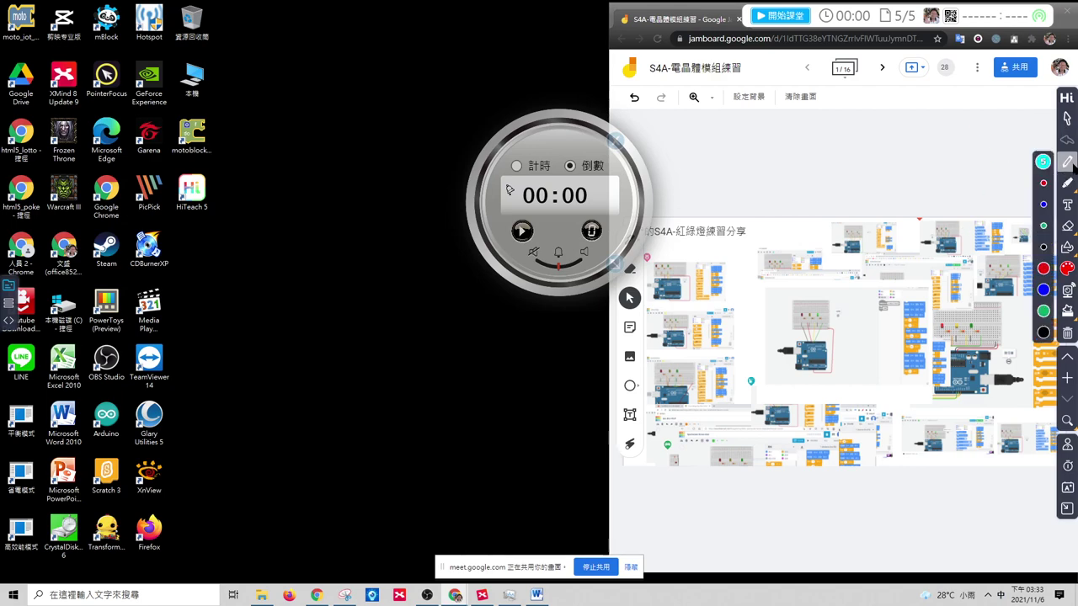
{"action": "left_click", "coordinate": [1043, 269]}
{"action": "mouse_move", "coordinate": [845, 191]}
{"action": "left_mouse_down"}
{"action": "mouse_move", "coordinate": [766, 192]}
{"action": "mouse_move", "coordinate": [742, 163]}
{"action": "mouse_move", "coordinate": [637, 165]}
{"action": "mouse_move", "coordinate": [525, 194]}
{"action": "mouse_move", "coordinate": [520, 315]}
{"action": "mouse_move", "coordinate": [665, 418]}
{"action": "mouse_move", "coordinate": [729, 396]}
{"action": "left_mouse_up"}
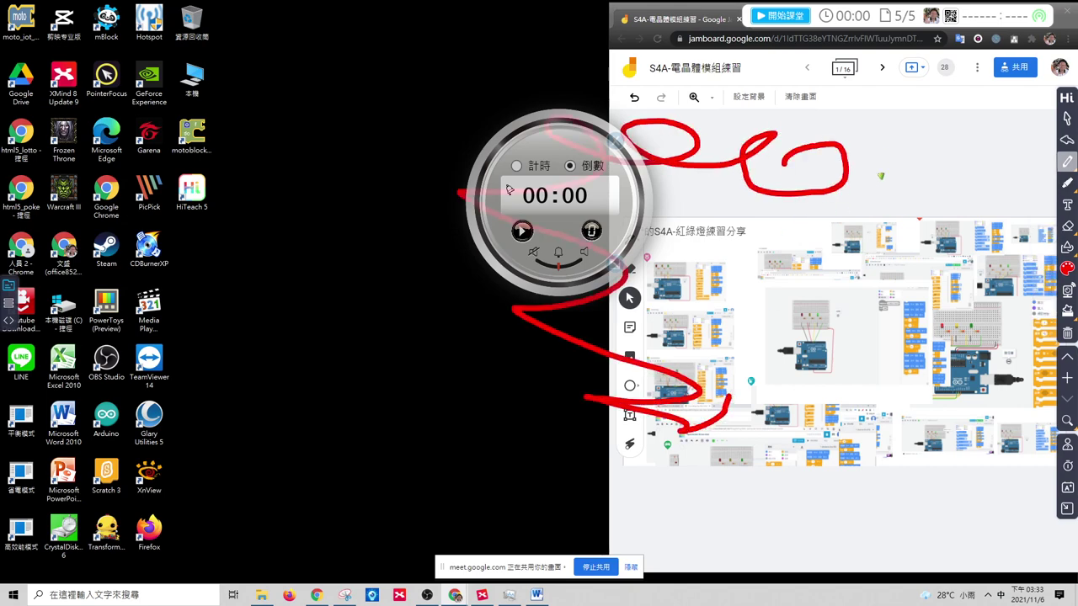
- Add a pale yellow brush stroke over the red drawing with another brush style and erase part of the ink
{"action": "left_click", "coordinate": [1067, 185]}
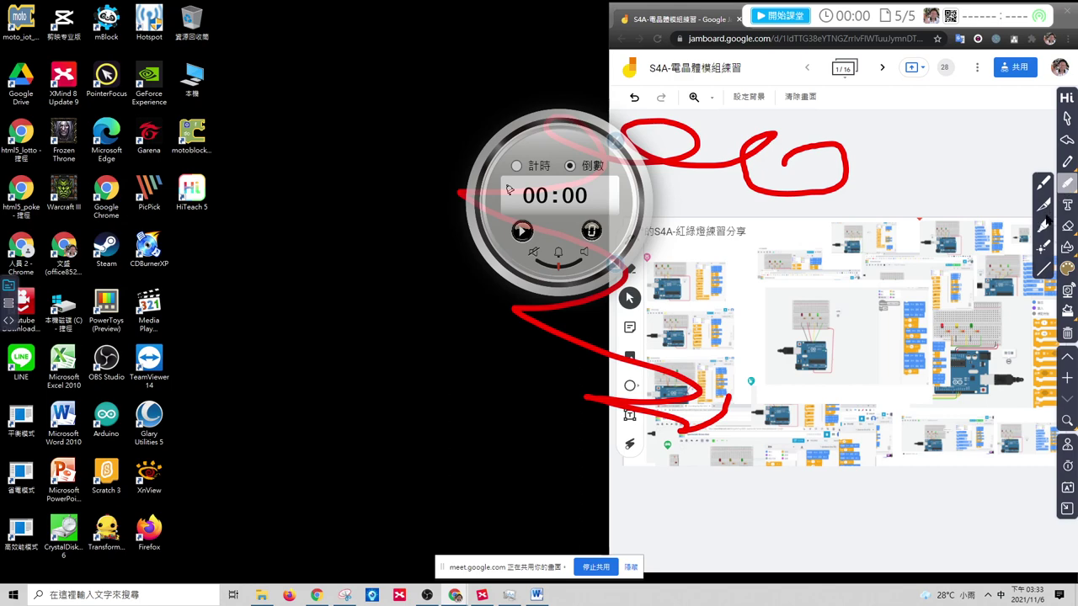
{"action": "left_click", "coordinate": [1042, 233]}
{"action": "mouse_move", "coordinate": [736, 154]}
{"action": "left_mouse_down"}
{"action": "mouse_move", "coordinate": [863, 160]}
{"action": "mouse_move", "coordinate": [714, 179]}
{"action": "mouse_move", "coordinate": [844, 191]}
{"action": "mouse_move", "coordinate": [734, 141]}
{"action": "mouse_move", "coordinate": [846, 184]}
{"action": "left_mouse_up"}
{"action": "left_click", "coordinate": [1067, 226]}
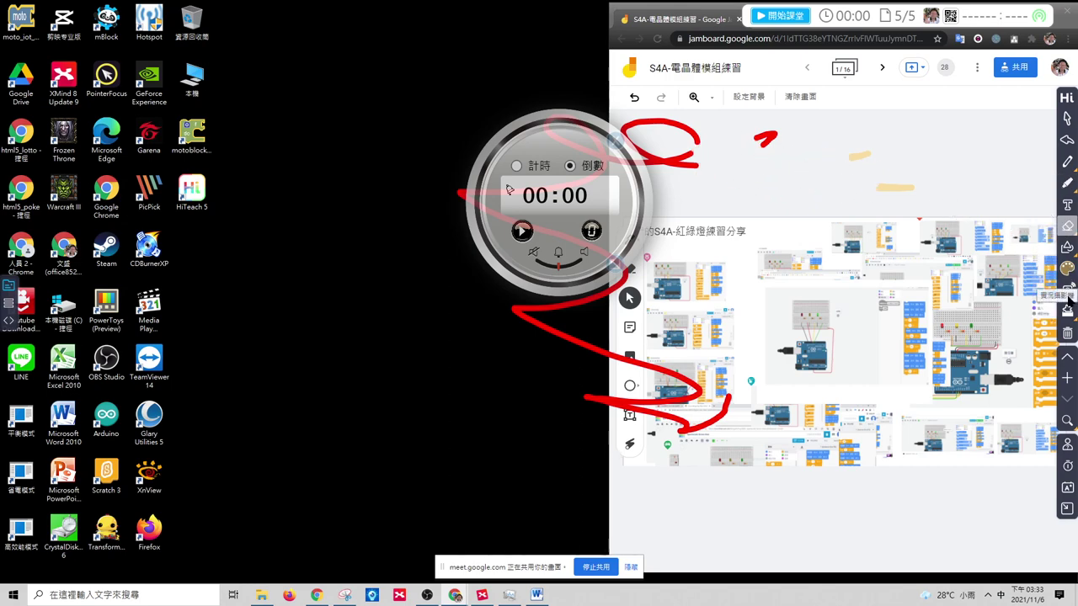
- Demonstrate the HiTeach spotlight (聚光燈) by moving it across the middle of the screen, and close it
{"action": "left_click", "coordinate": [1067, 312]}
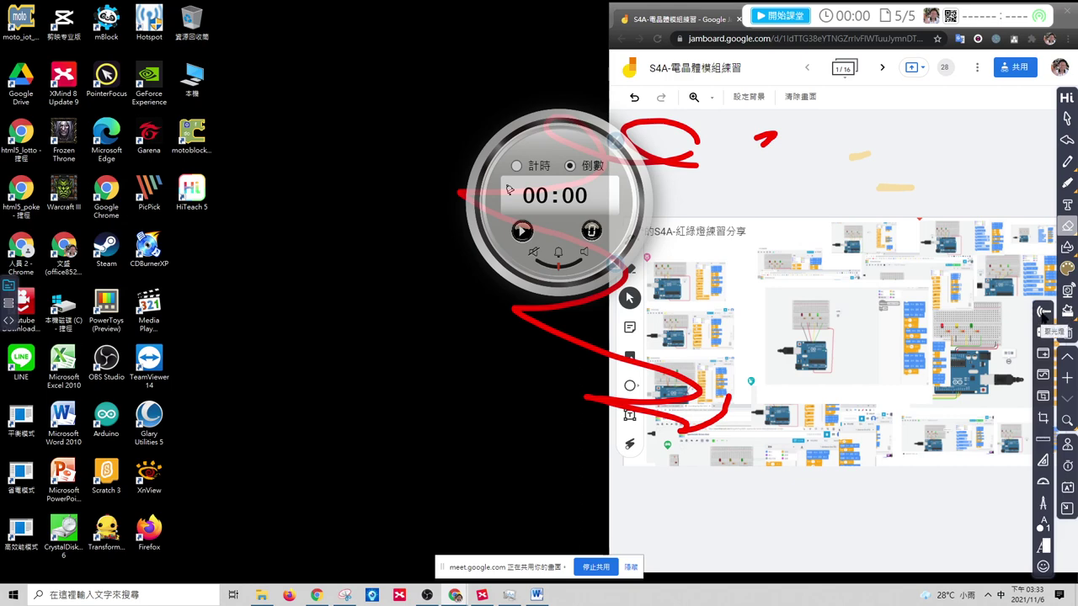
{"action": "left_click", "coordinate": [1043, 312]}
{"action": "left_click_drag", "start_coordinate": [490, 250], "coordinate": [609, 304]}
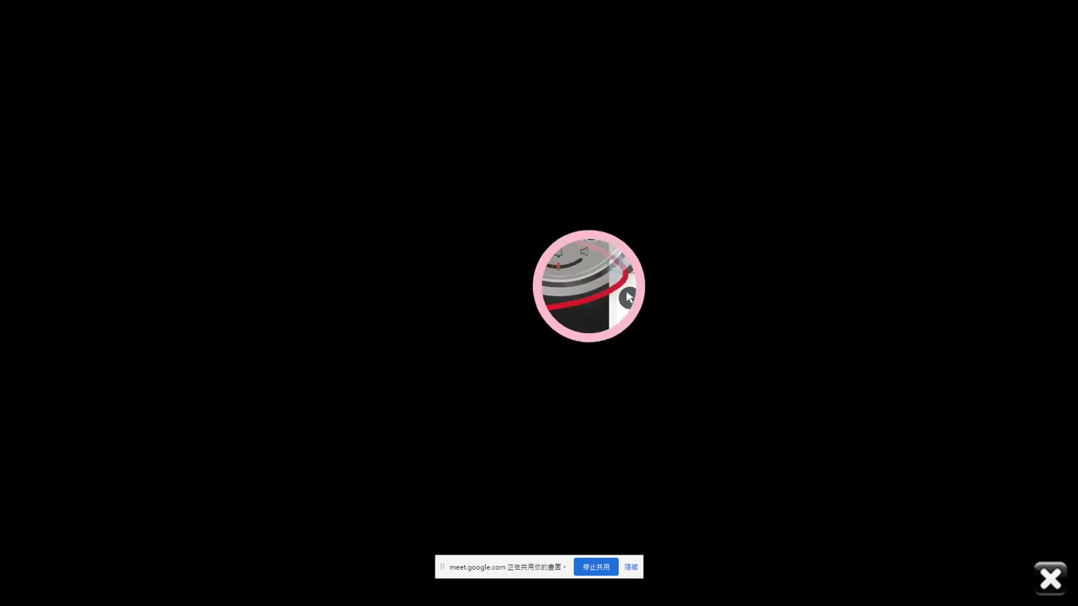
{"action": "left_click", "coordinate": [1049, 578]}
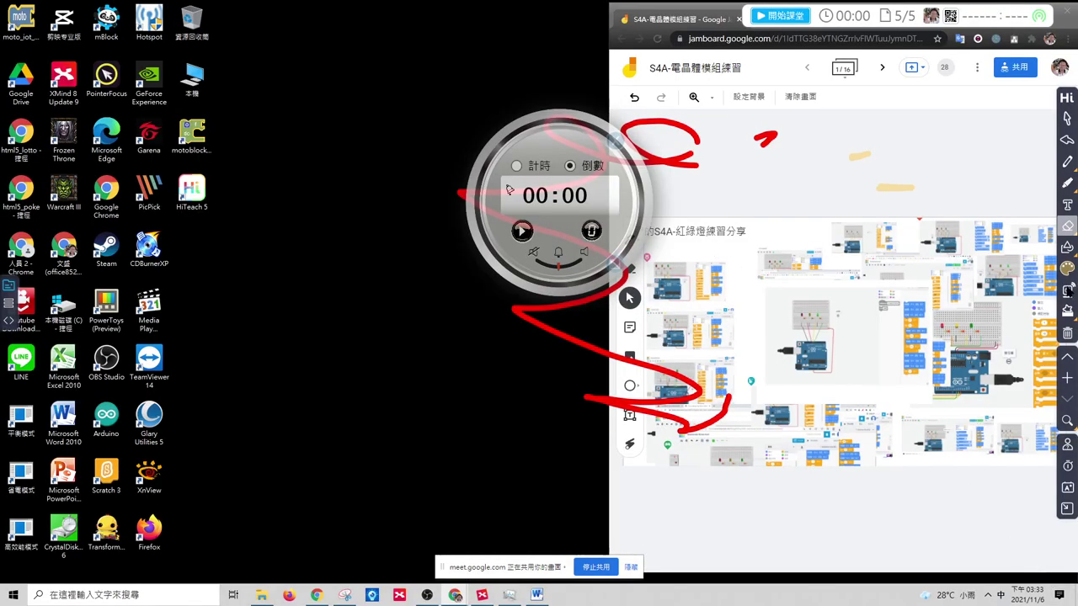
- Demonstrate the HiTeach screen curtain by pulling its edge in to uncover part of the Jamboard window, and close it
{"action": "left_click", "coordinate": [1066, 290]}
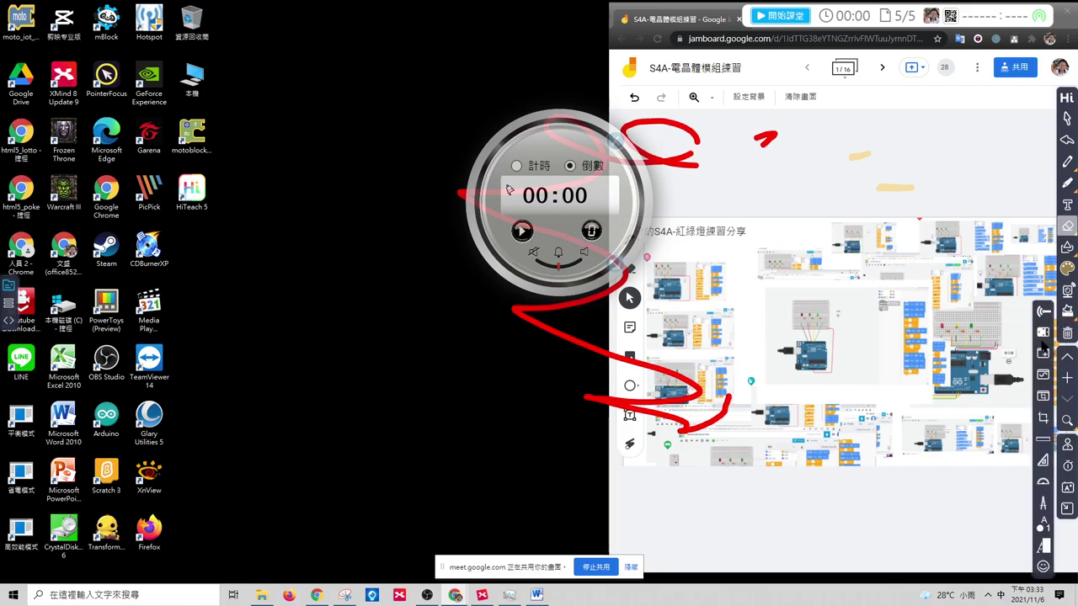
{"action": "left_click", "coordinate": [1043, 354]}
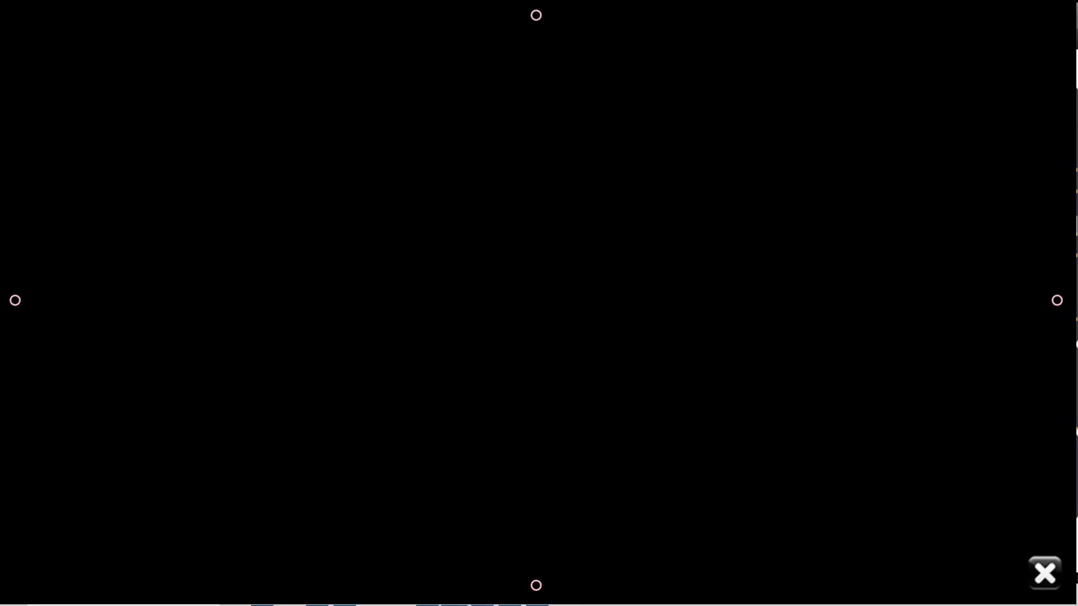
{"action": "mouse_move", "coordinate": [15, 301]}
{"action": "left_mouse_down"}
{"action": "mouse_move", "coordinate": [459, 301]}
{"action": "mouse_move", "coordinate": [12, 300]}
{"action": "left_mouse_up"}
{"action": "left_click_drag", "start_coordinate": [1057, 301], "coordinate": [846, 301]}
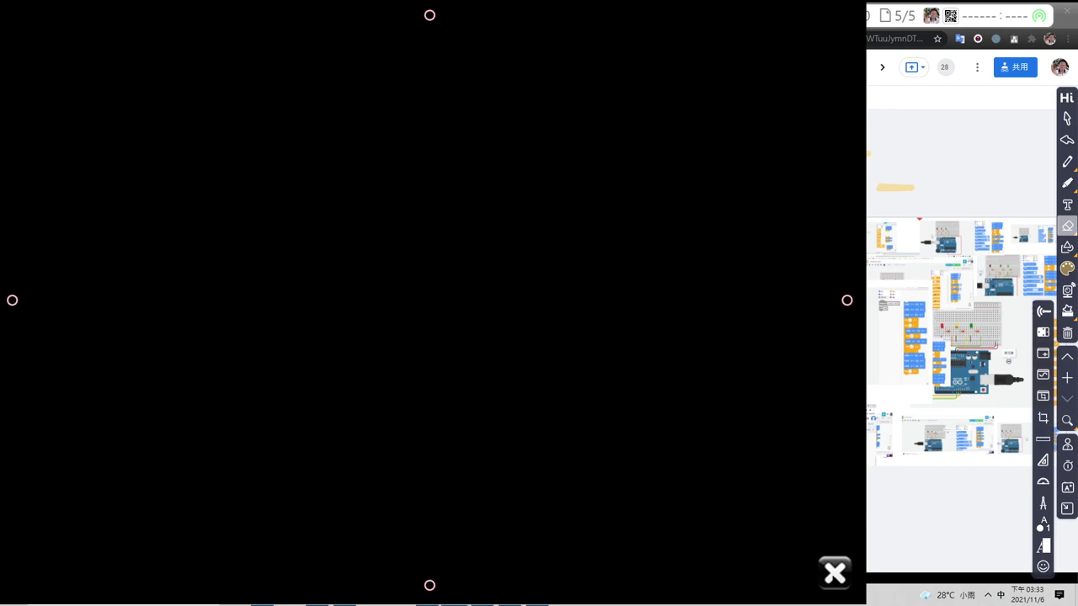
{"action": "left_click", "coordinate": [834, 572]}
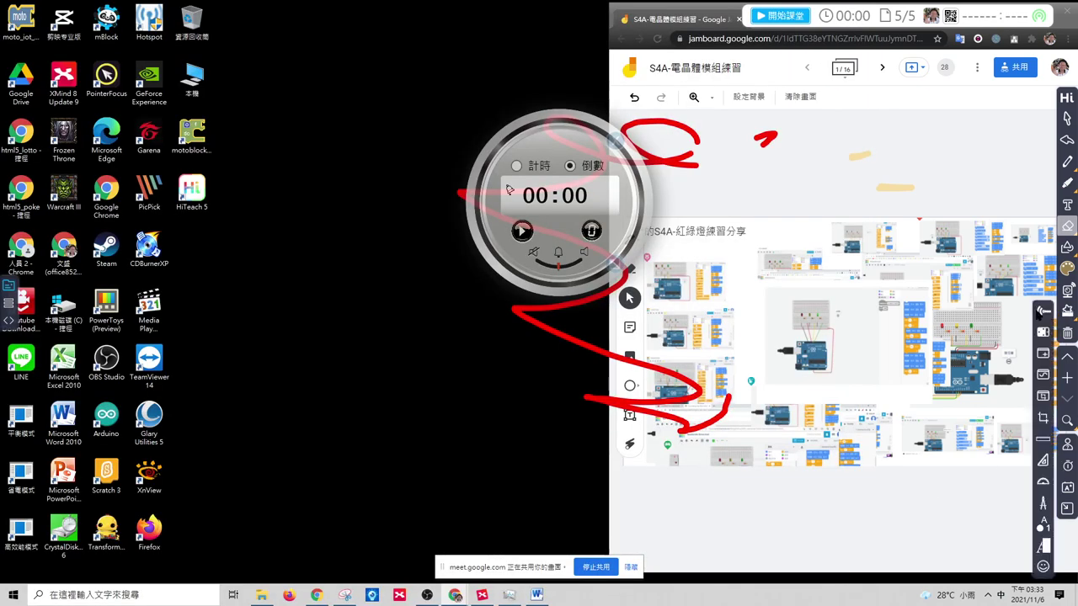
- Place a protractor over the Jamboard window and move the countdown timer lower, and leave the annotation overlay
{"action": "left_click", "coordinate": [1042, 483]}
{"action": "left_click_drag", "start_coordinate": [165, 120], "coordinate": [711, 262]}
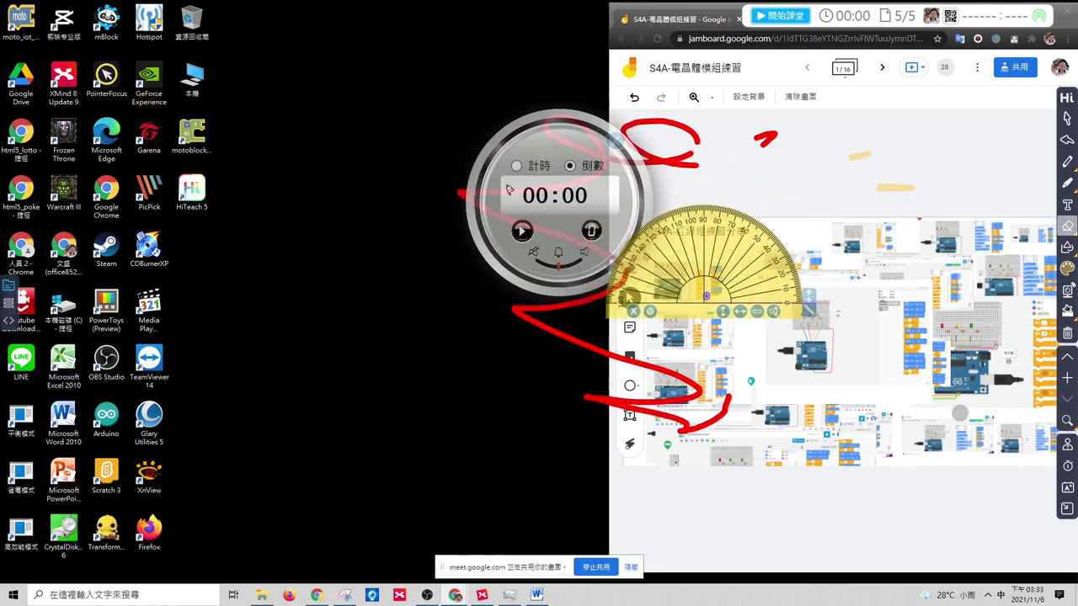
{"action": "left_click", "coordinate": [1067, 466]}
{"action": "left_click_drag", "start_coordinate": [524, 240], "coordinate": [512, 204]}
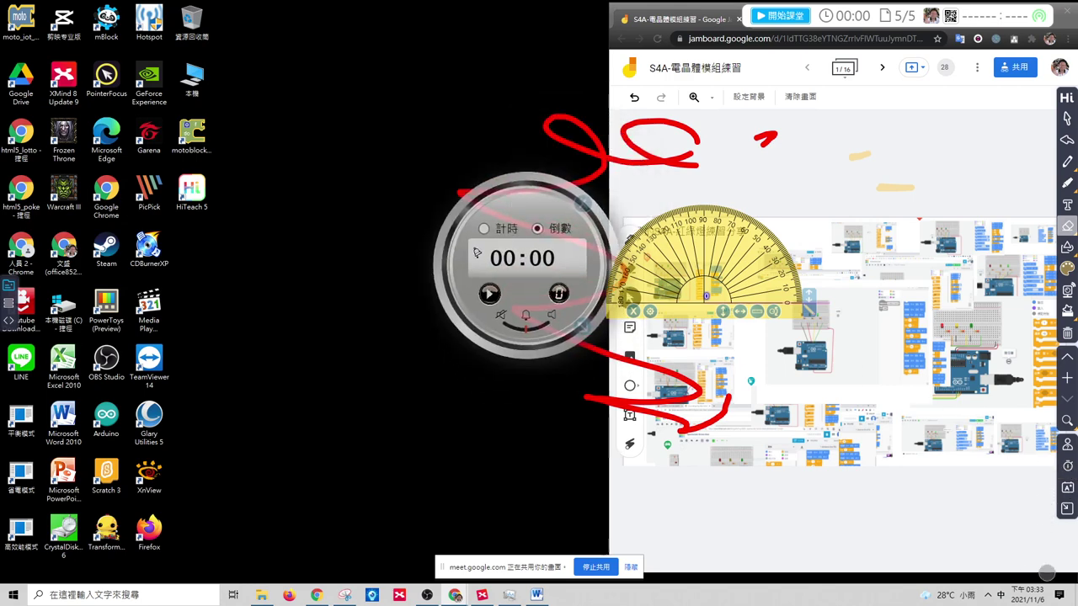
{"action": "left_click", "coordinate": [1067, 514]}
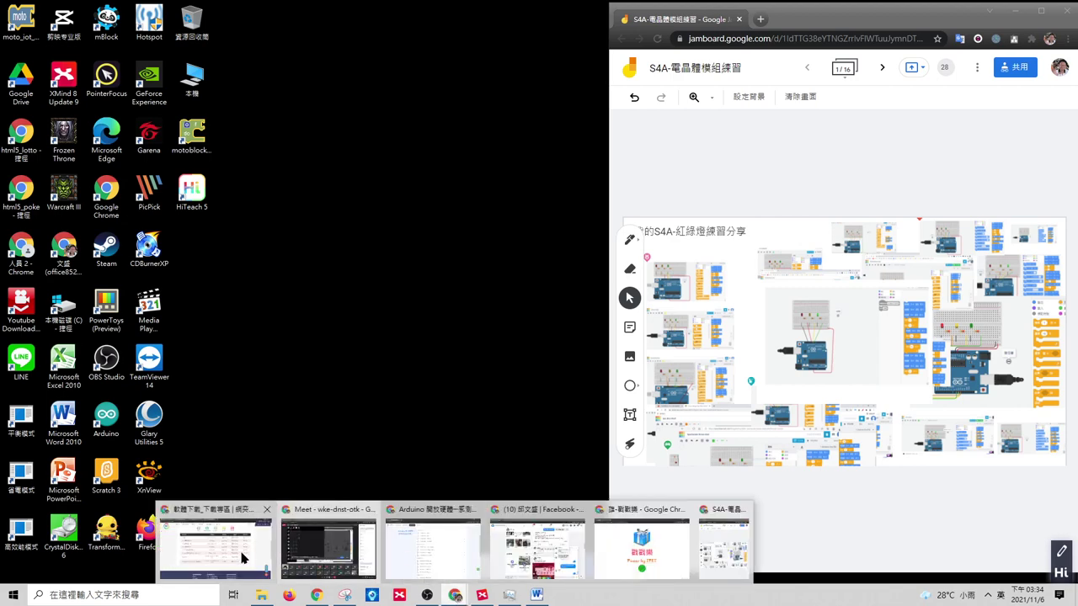
- Switch to the XMind lesson map and enlarge the USB tester picture on the USB測電棒 topic
{"action": "key", "text": "alt+Tab"}
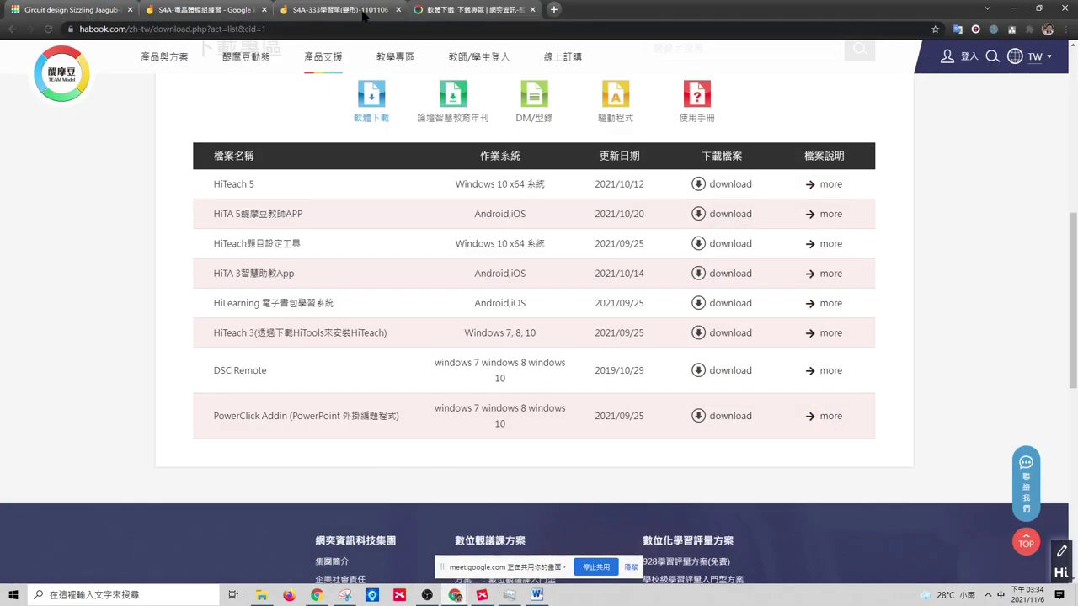
{"action": "left_click", "coordinate": [482, 594]}
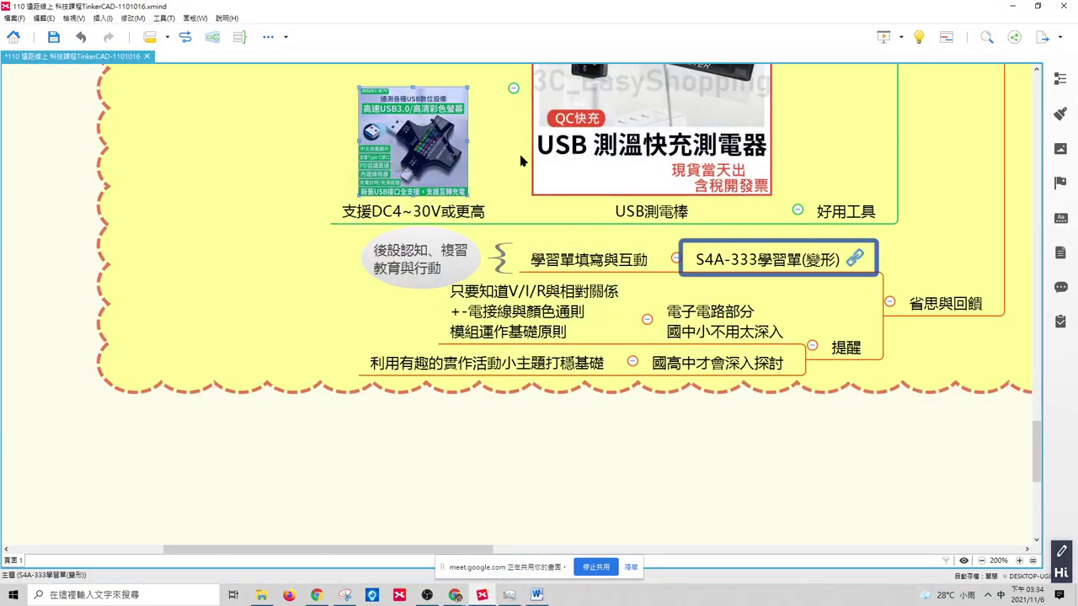
{"action": "scroll", "coordinate": [930, 189], "scroll_direction": "up", "scroll_amount": 3}
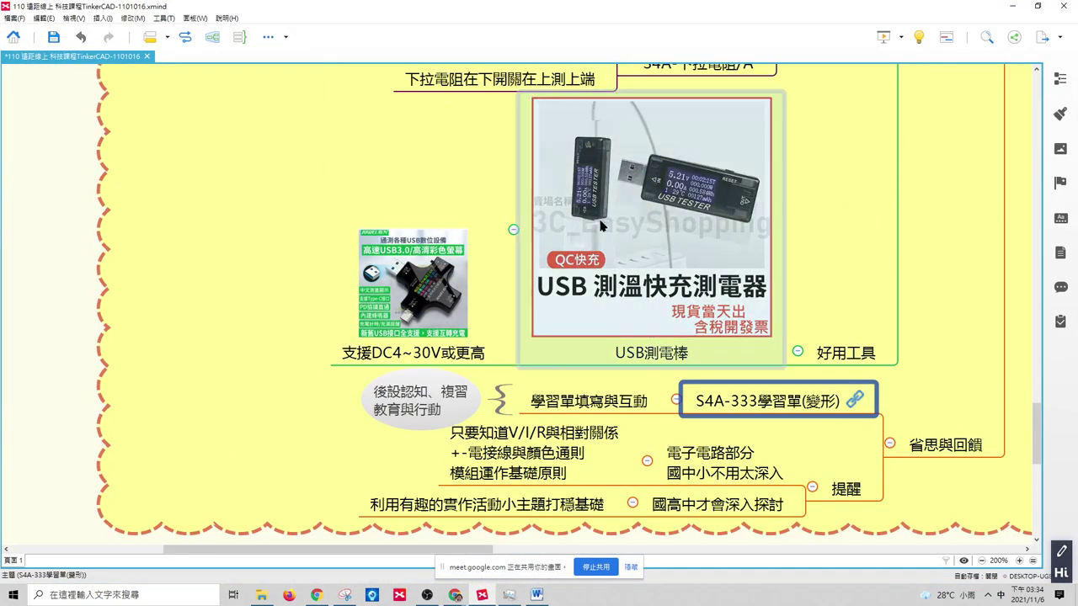
{"action": "left_click", "coordinate": [565, 219]}
{"action": "left_click_drag", "start_coordinate": [772, 98], "coordinate": [939, 113]}
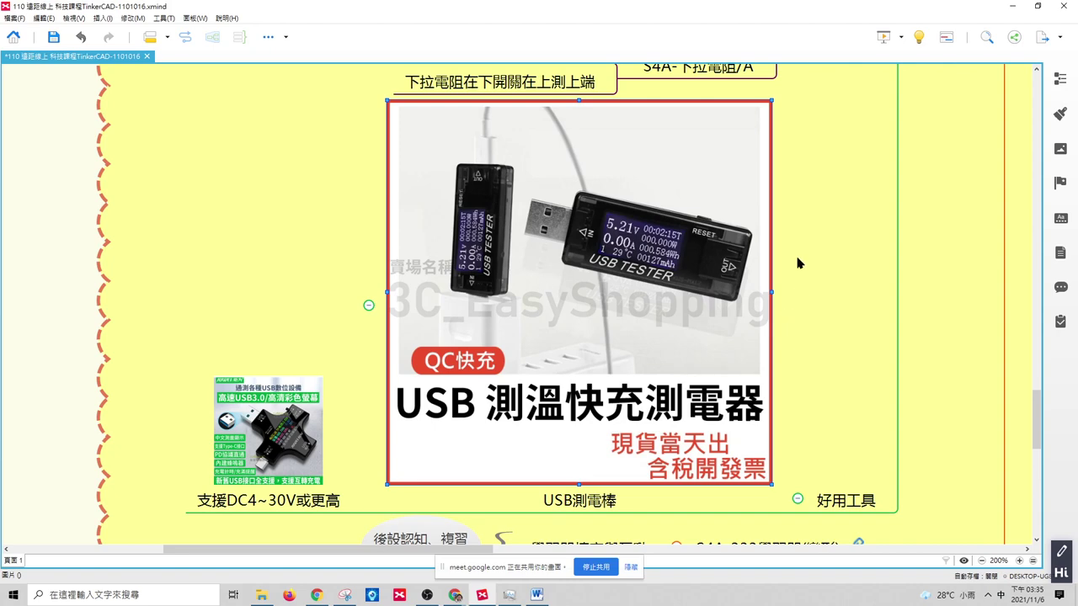
- Examine the Arduino的電源能耐 branch, focusing on the single-pin and total current limits for components driven from the signal pins
{"action": "scroll", "coordinate": [661, 296], "scroll_direction": "down", "scroll_amount": 2}
{"action": "left_click_drag", "start_coordinate": [1036, 426], "coordinate": [1063, 279]}
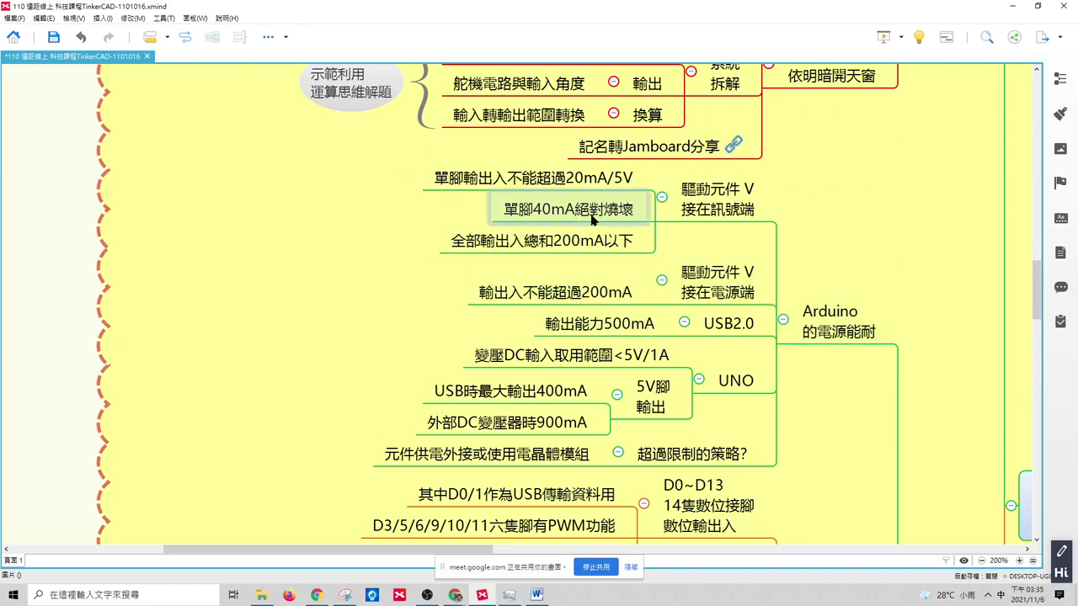
{"action": "scroll", "coordinate": [595, 222], "scroll_direction": "up", "scroll_amount": 1}
{"action": "scroll", "coordinate": [616, 203], "scroll_direction": "up", "scroll_amount": 1}
{"action": "mouse_move", "coordinate": [1037, 290]}
{"action": "left_mouse_down"}
{"action": "mouse_move", "coordinate": [1043, 272]}
{"action": "mouse_move", "coordinate": [1043, 289]}
{"action": "left_mouse_up"}
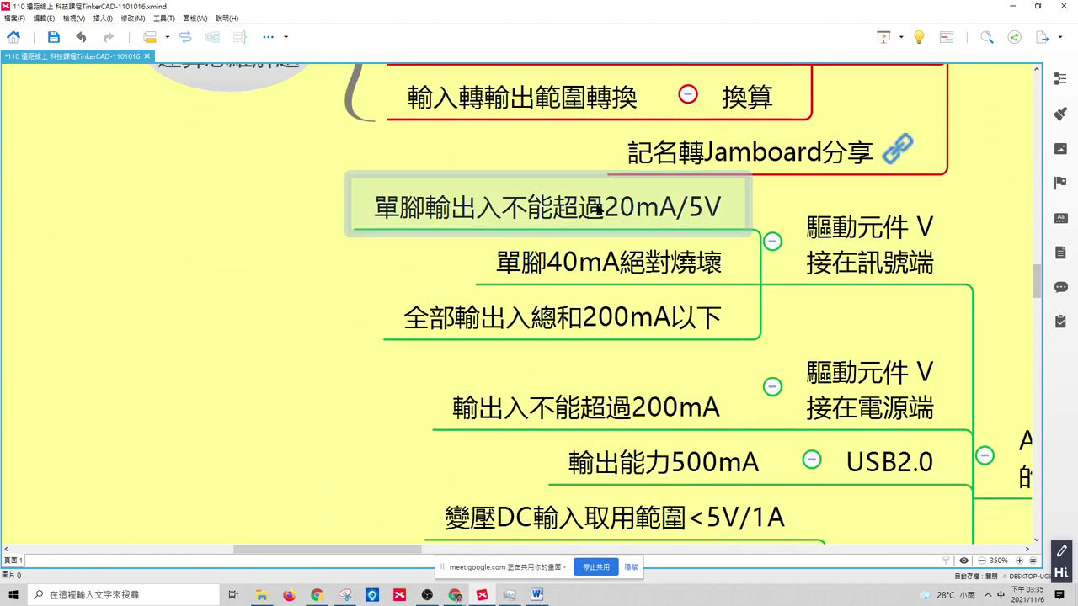
{"action": "left_click", "coordinate": [637, 217]}
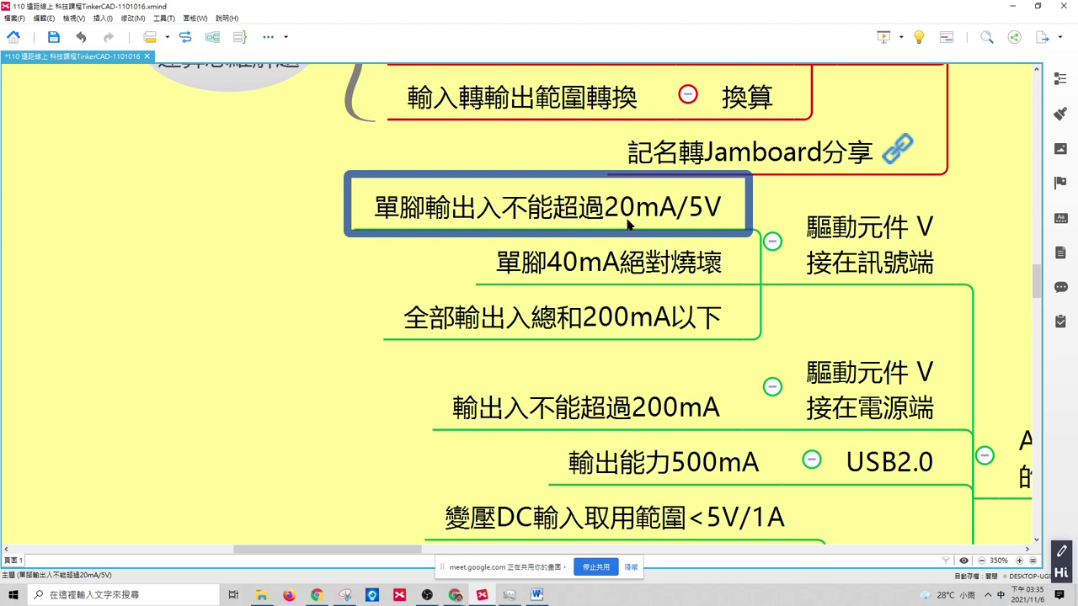
{"action": "left_click", "coordinate": [630, 264]}
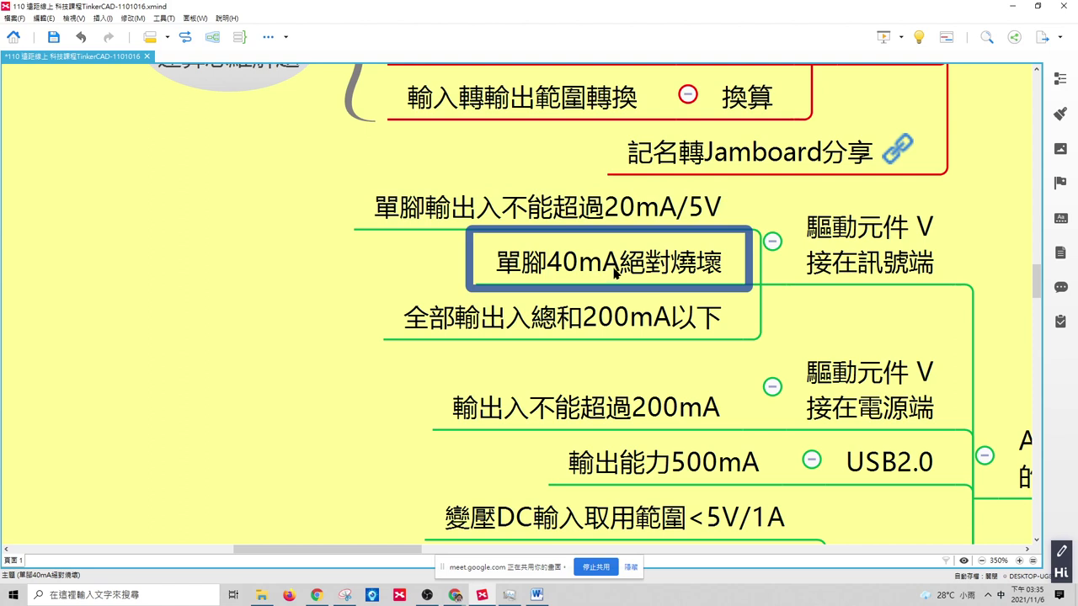
{"action": "left_click", "coordinate": [601, 328]}
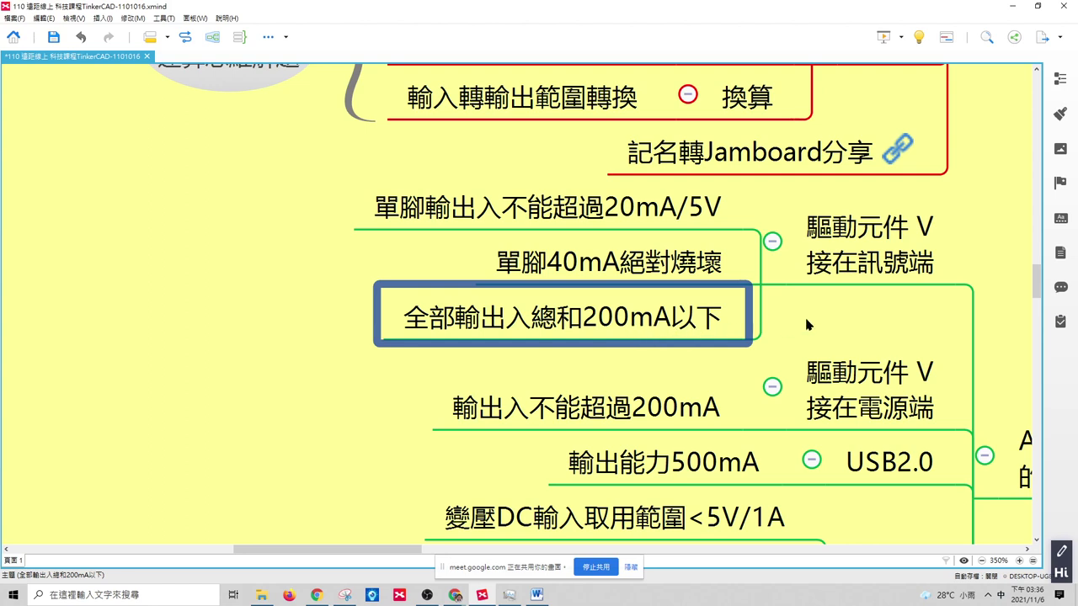
{"action": "scroll", "coordinate": [606, 261], "scroll_direction": "down", "scroll_amount": 2}
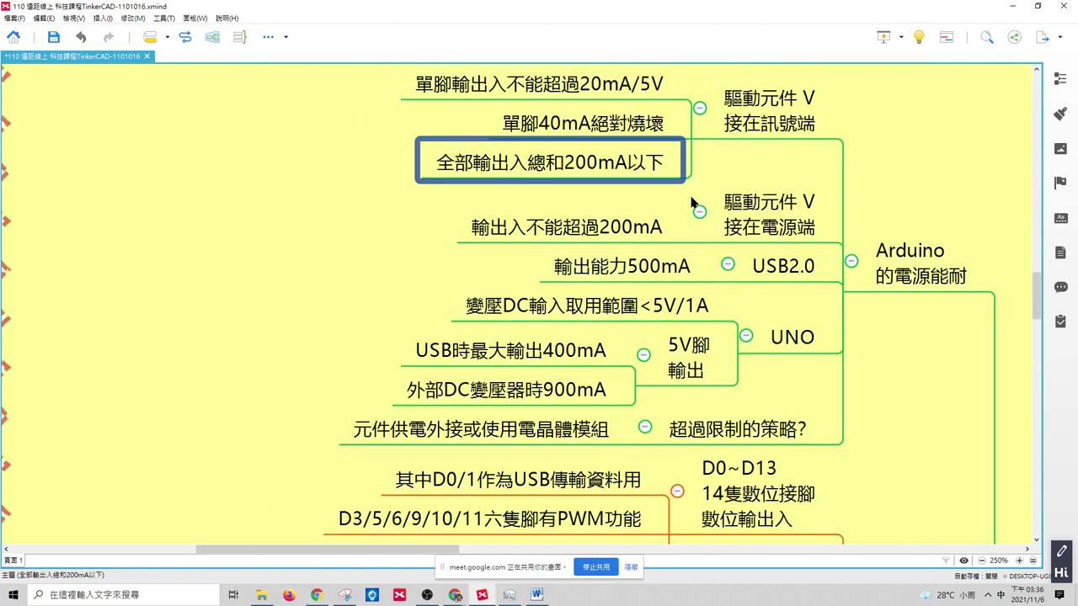
{"action": "scroll", "coordinate": [739, 192], "scroll_direction": "down", "scroll_amount": 3}
{"action": "scroll", "coordinate": [877, 265], "scroll_direction": "up", "scroll_amount": 4}
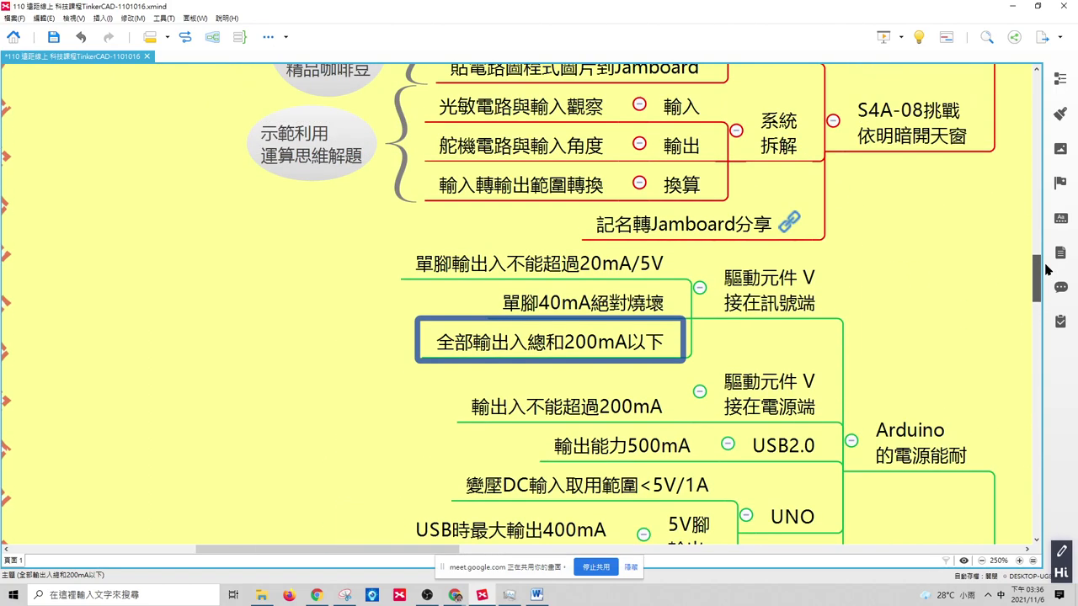
{"action": "scroll", "coordinate": [877, 265], "scroll_direction": "down", "scroll_amount": 2}
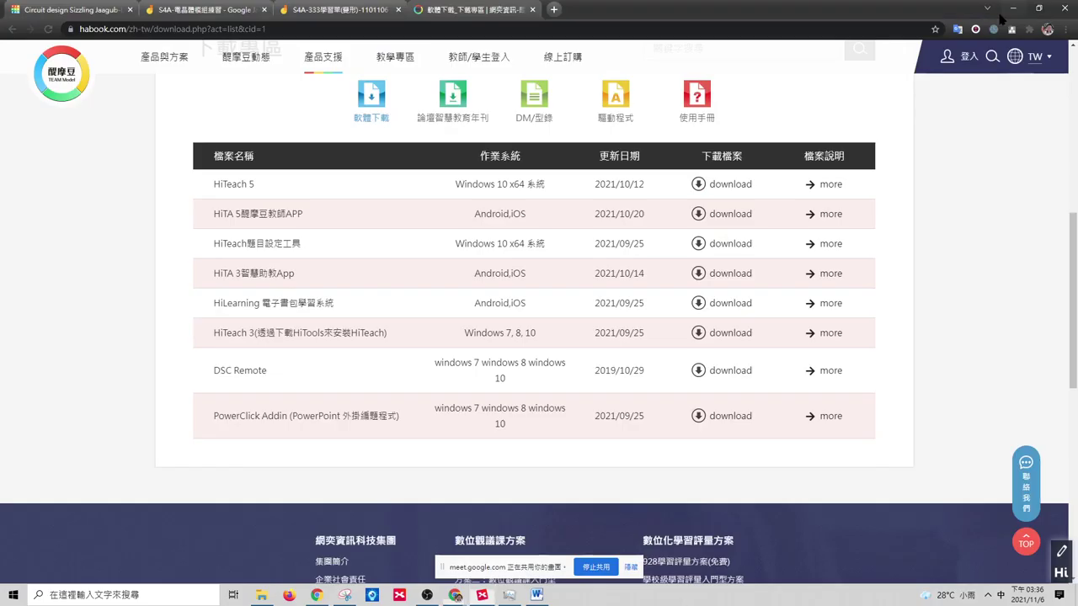
- Switch back to the Tinkercad photoresistor circuit in Chrome and inspect the wire between the photoresistor and 5V
{"action": "key", "text": "alt+Tab"}
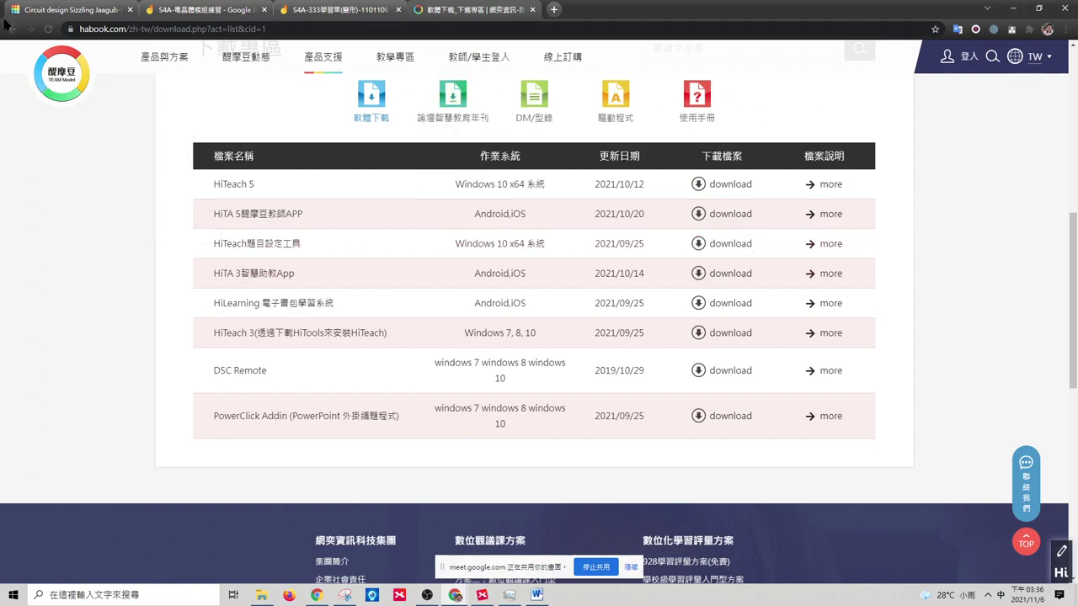
{"action": "left_click", "coordinate": [64, 8]}
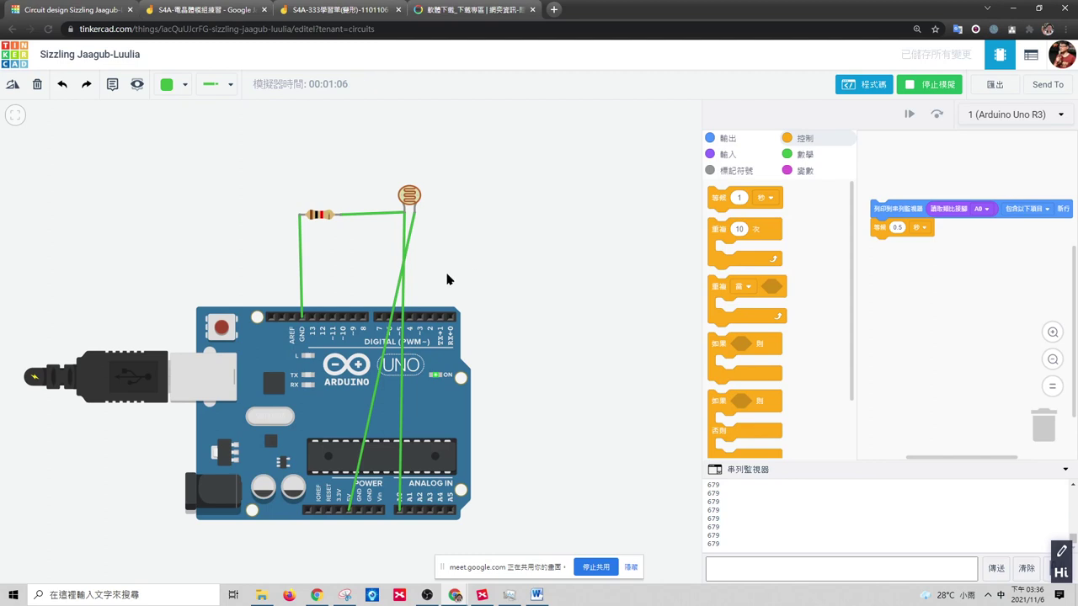
{"action": "left_click", "coordinate": [409, 251]}
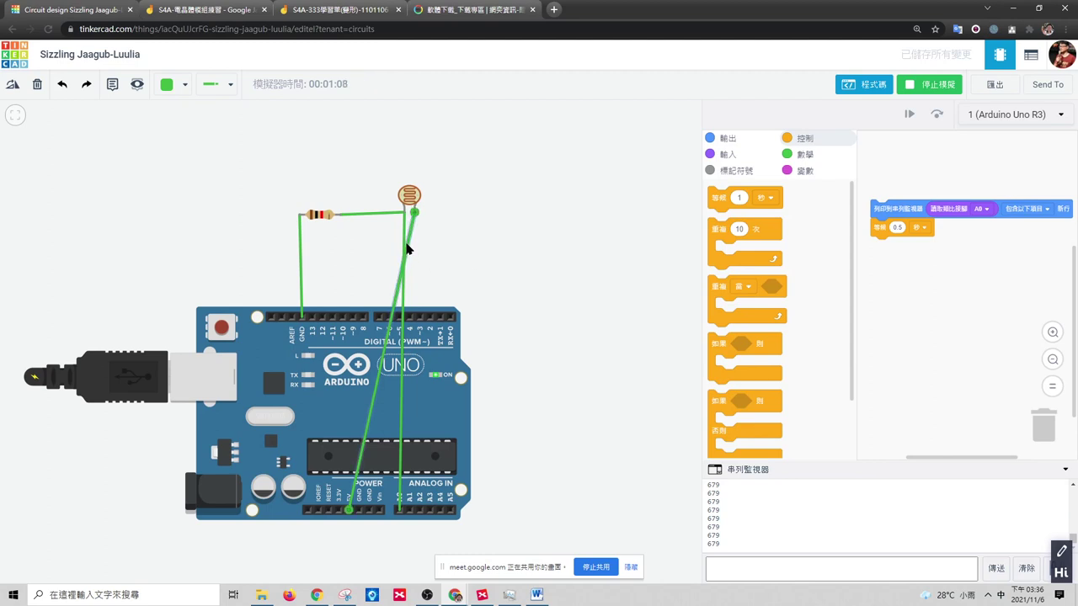
{"action": "left_click", "coordinate": [455, 252]}
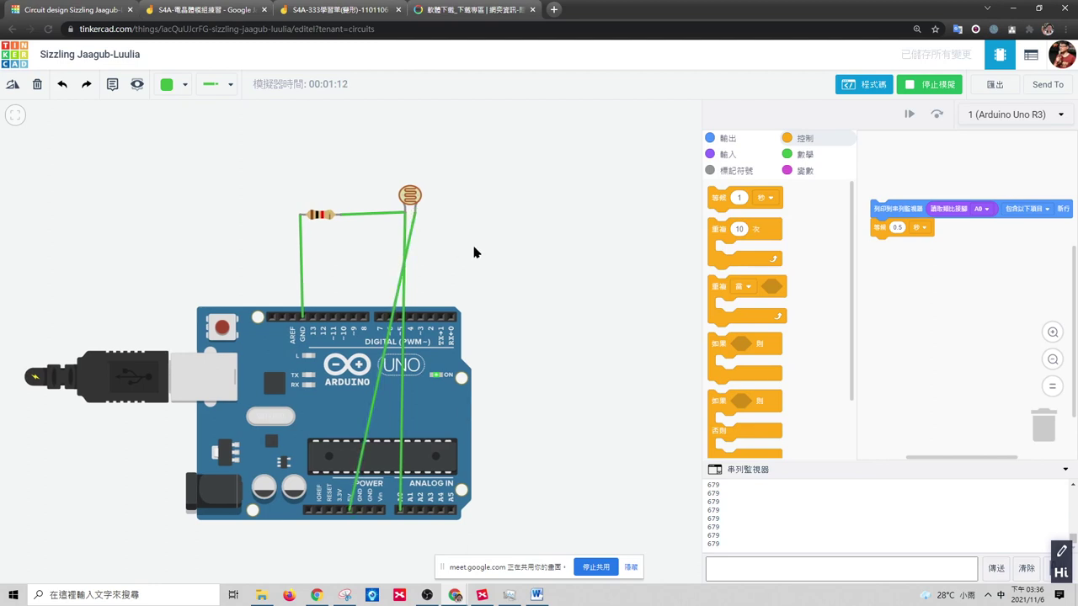
- Delete the photoresistor and its wires to 5V, A0 and the resistor, and replace the code editor with the component library
{"action": "left_click", "coordinate": [398, 310]}
{"action": "key", "text": "Delete"}
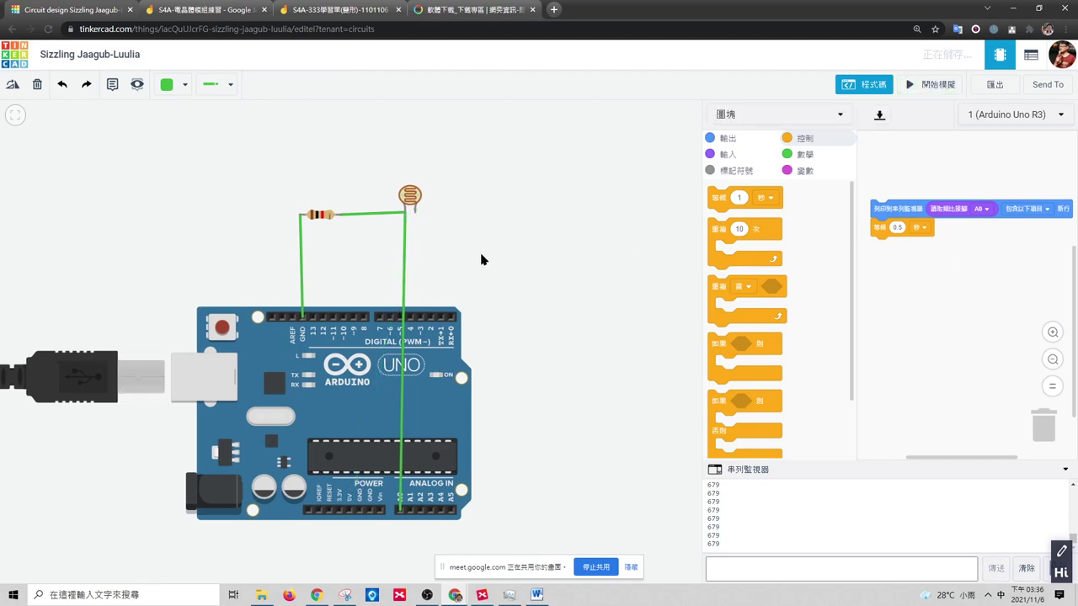
{"action": "left_click", "coordinate": [405, 222]}
{"action": "key", "text": "Delete"}
{"action": "left_click", "coordinate": [412, 200]}
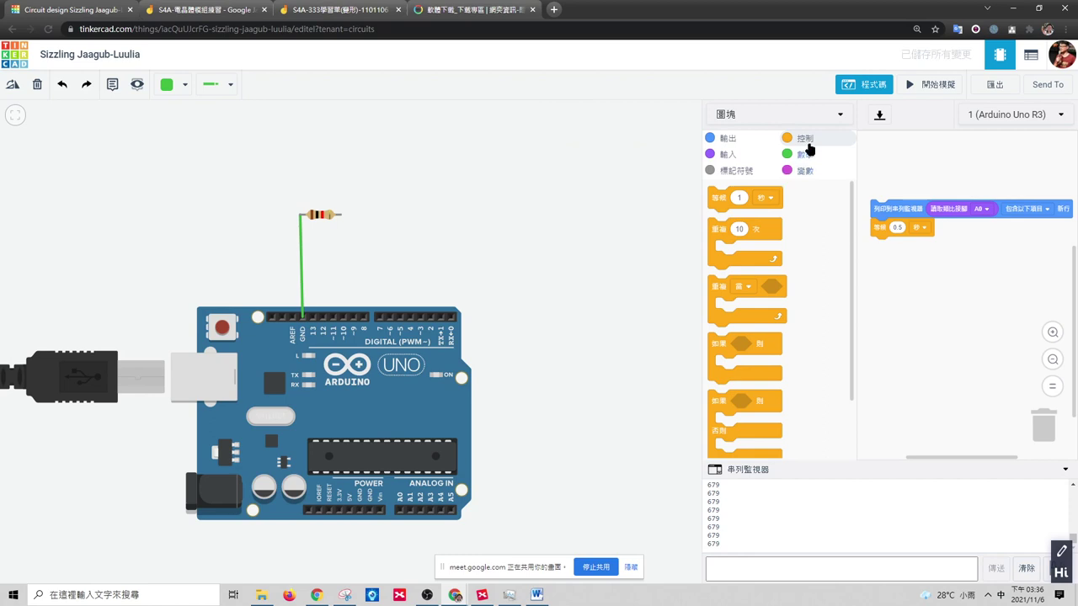
{"action": "left_click", "coordinate": [733, 113]}
{"action": "left_click", "coordinate": [868, 85]}
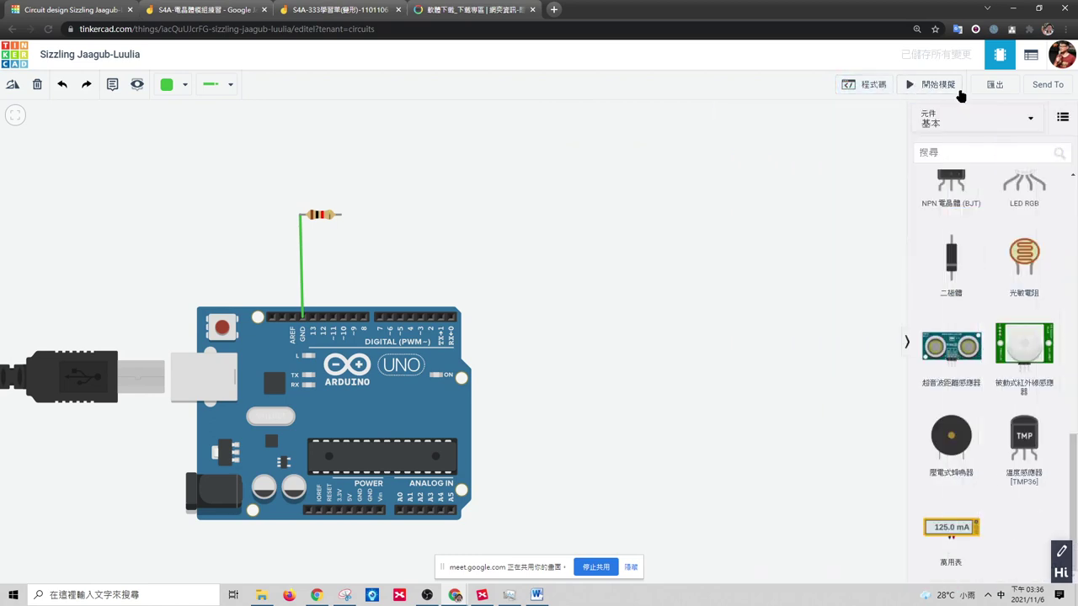
- Add a second, horizontal resistor in series with the first one, wire its free end to 5V, and line the two up
{"action": "left_click_drag", "start_coordinate": [1072, 459], "coordinate": [1051, 194]}
{"action": "left_click_drag", "start_coordinate": [949, 206], "coordinate": [373, 211]}
{"action": "left_click", "coordinate": [11, 85]}
{"action": "left_click_drag", "start_coordinate": [373, 213], "coordinate": [350, 511]}
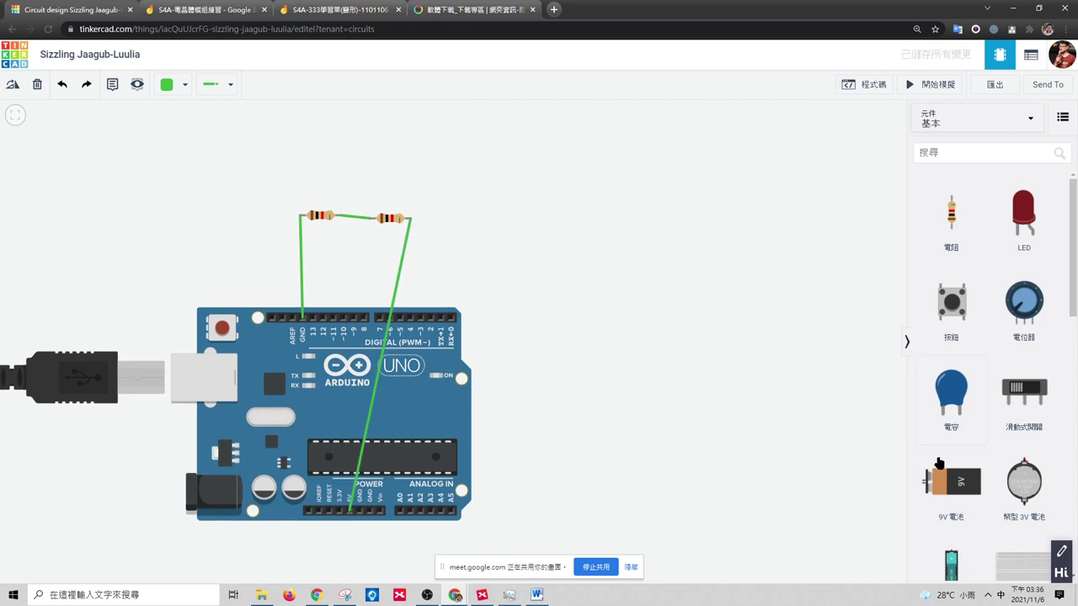
{"action": "scroll", "coordinate": [1074, 308], "scroll_direction": "down", "scroll_amount": 2}
{"action": "scroll", "coordinate": [994, 374], "scroll_direction": "down", "scroll_amount": 7}
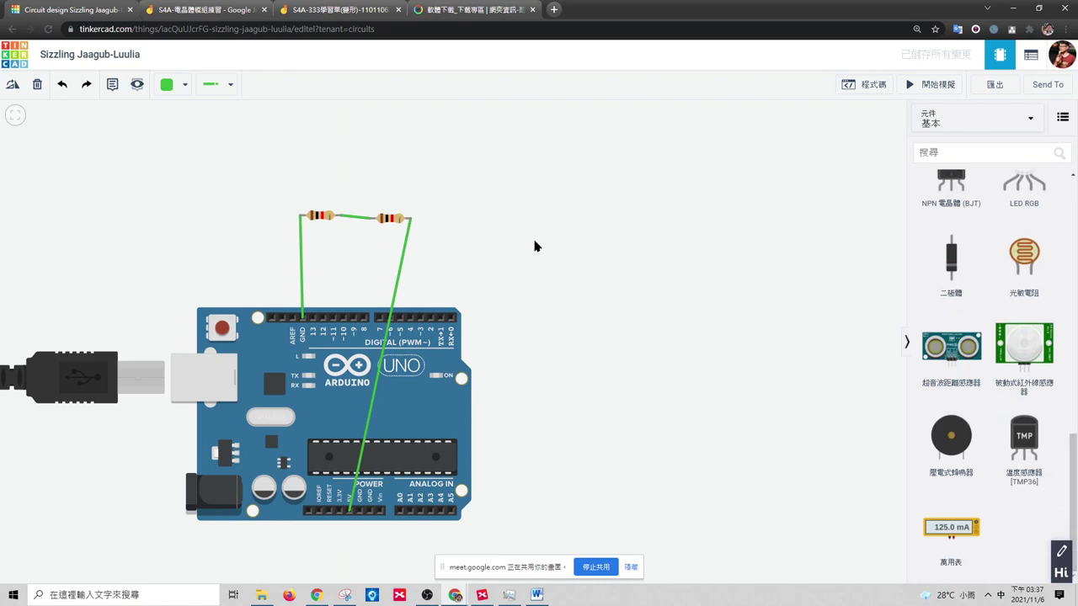
{"action": "left_click", "coordinate": [398, 222]}
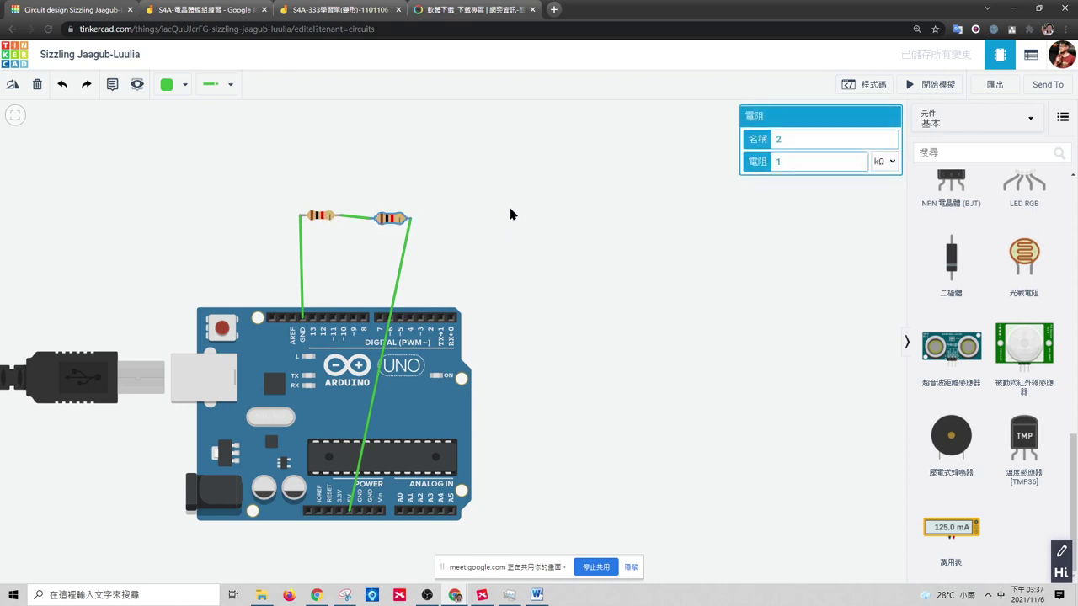
{"action": "left_click_drag", "start_coordinate": [391, 227], "coordinate": [426, 219]}
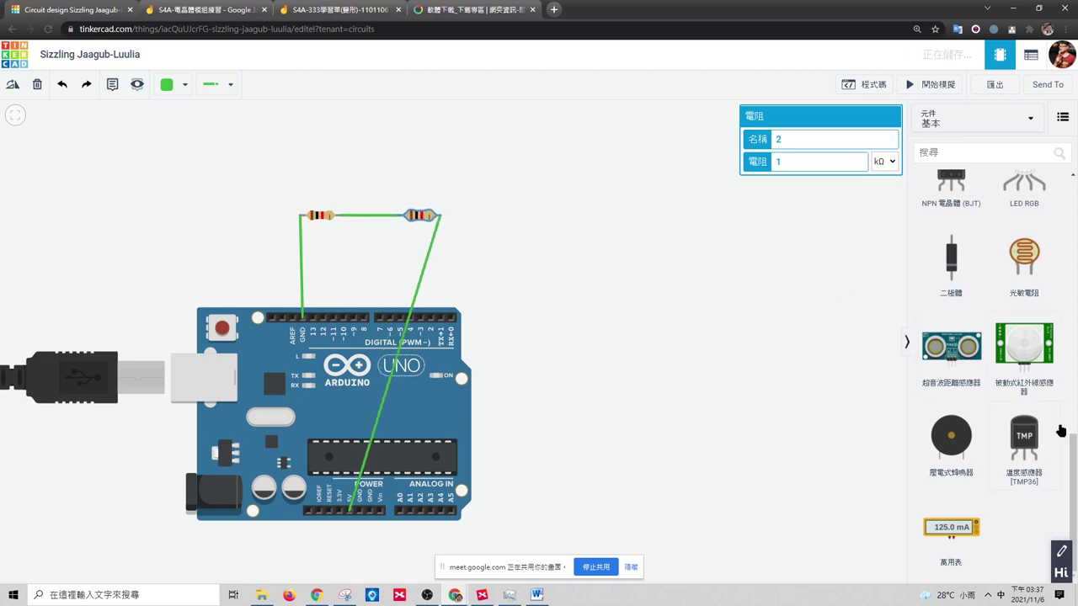
- Place a potentiometer above the circuit and delete the second resistor it replaces
{"action": "scroll", "coordinate": [1061, 430], "scroll_direction": "up", "scroll_amount": 10}
{"action": "left_click_drag", "start_coordinate": [1023, 300], "coordinate": [503, 167]}
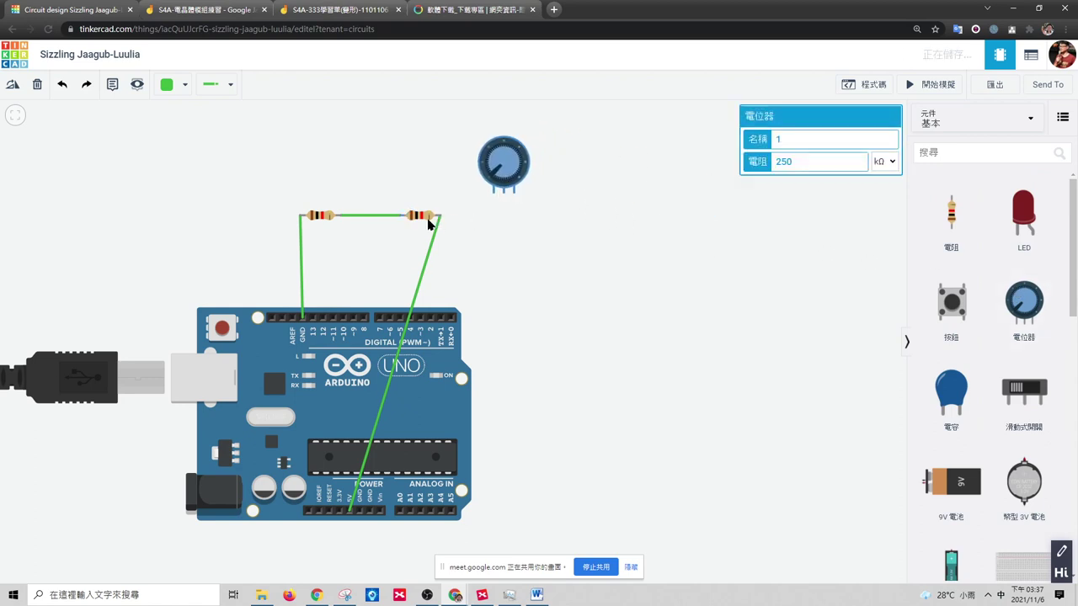
{"action": "left_click", "coordinate": [418, 217]}
{"action": "key", "text": "Delete"}
- Wire the fixed resistor's free end to the potentiometer's first outer terminal and the potentiometer's wiper to 5V
{"action": "left_click", "coordinate": [340, 216]}
{"action": "left_click", "coordinate": [494, 193]}
{"action": "left_click", "coordinate": [503, 193]}
{"action": "left_click", "coordinate": [349, 511]}
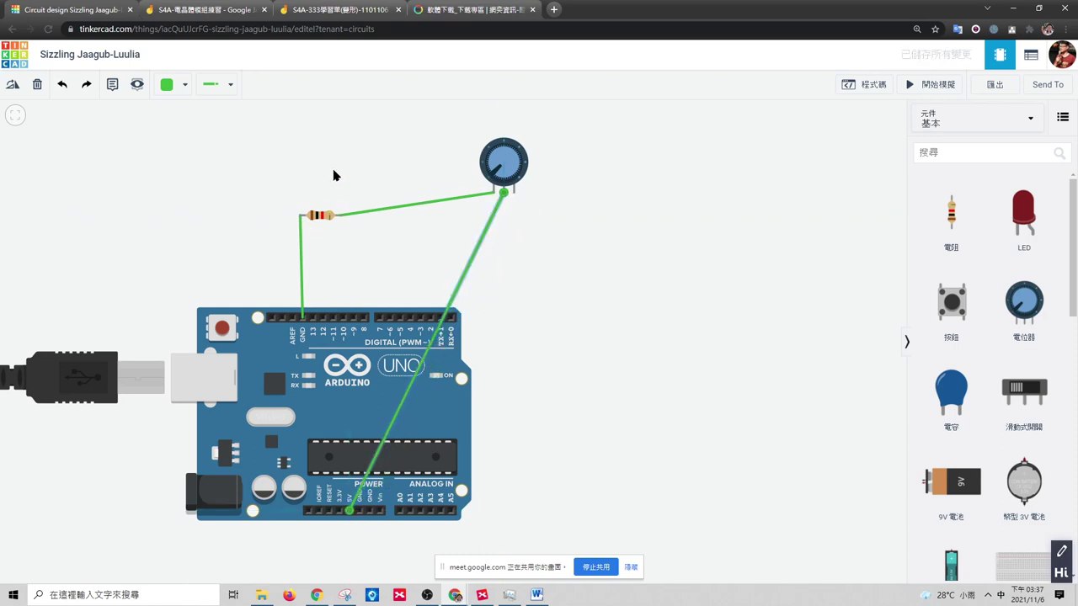
- Set both the fixed resistor and the potentiometer to 10 kΩ, and lower the potentiometer so its terminals are level with the resistor
{"action": "left_click", "coordinate": [495, 168]}
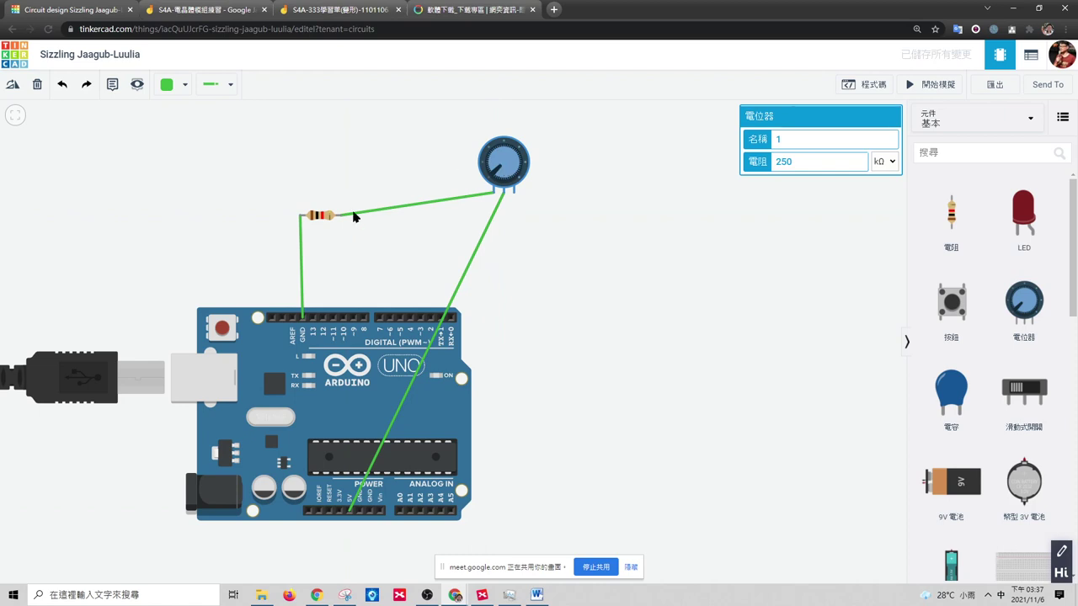
{"action": "left_click", "coordinate": [808, 161]}
{"action": "left_click", "coordinate": [319, 218]}
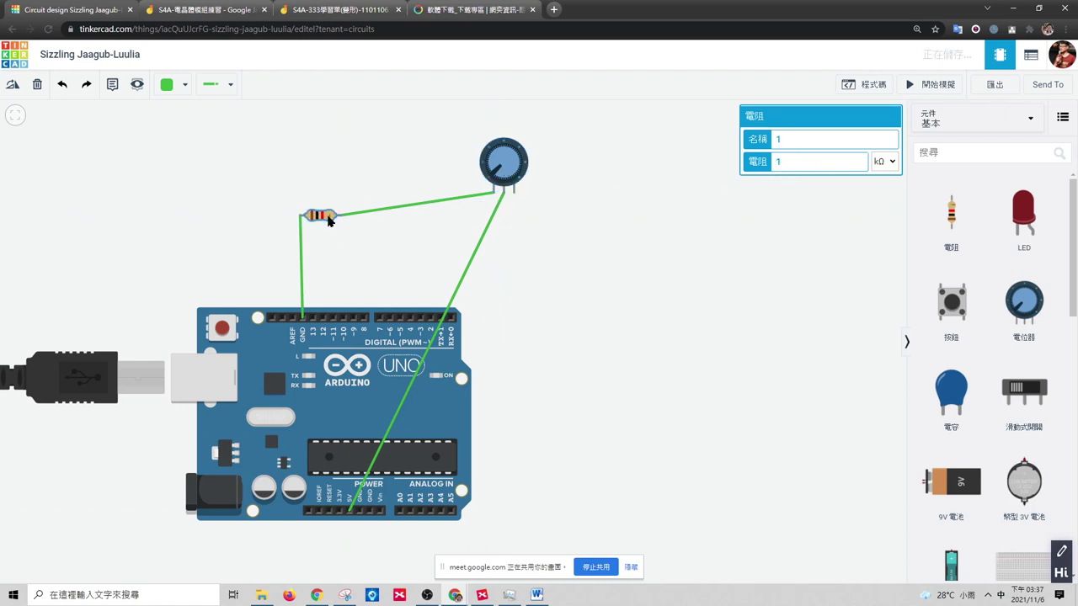
{"action": "left_click", "coordinate": [817, 163]}
{"action": "type", "text": "0"}
{"action": "left_click", "coordinate": [507, 168]}
{"action": "left_click_drag", "start_coordinate": [805, 166], "coordinate": [754, 164]}
{"action": "key", "text": "BackSpace"}
{"action": "left_click", "coordinate": [490, 162]}
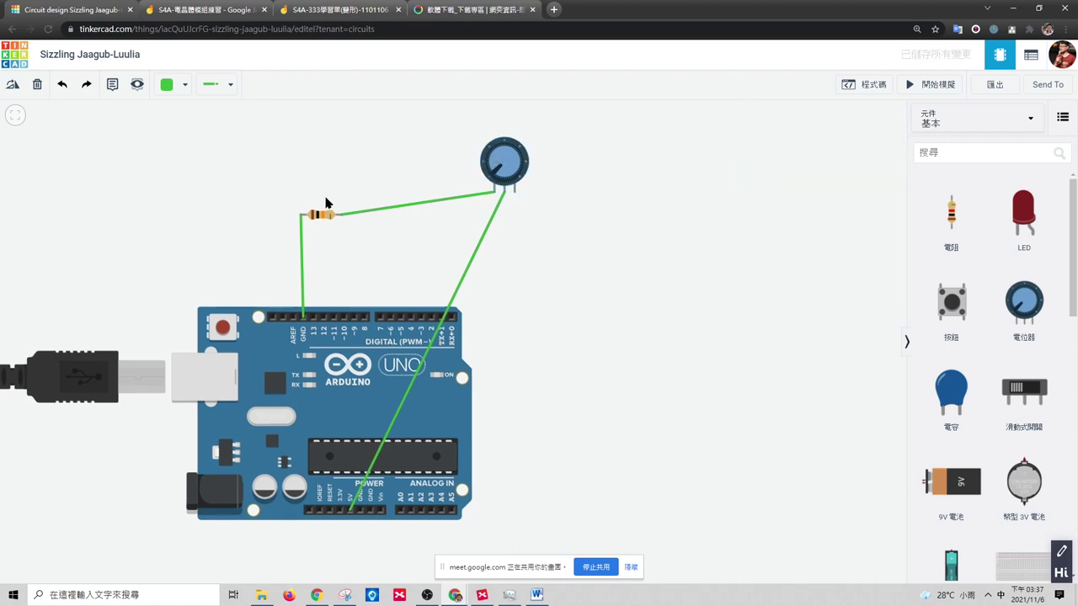
{"action": "left_click_drag", "start_coordinate": [486, 178], "coordinate": [455, 202]}
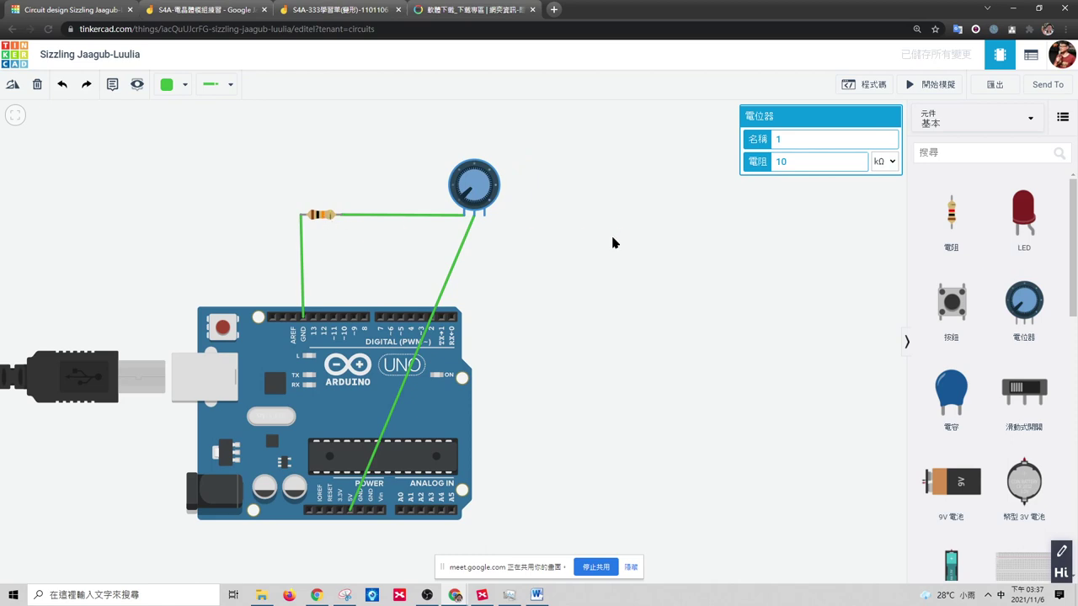
{"action": "left_click_drag", "start_coordinate": [617, 242], "coordinate": [622, 241]}
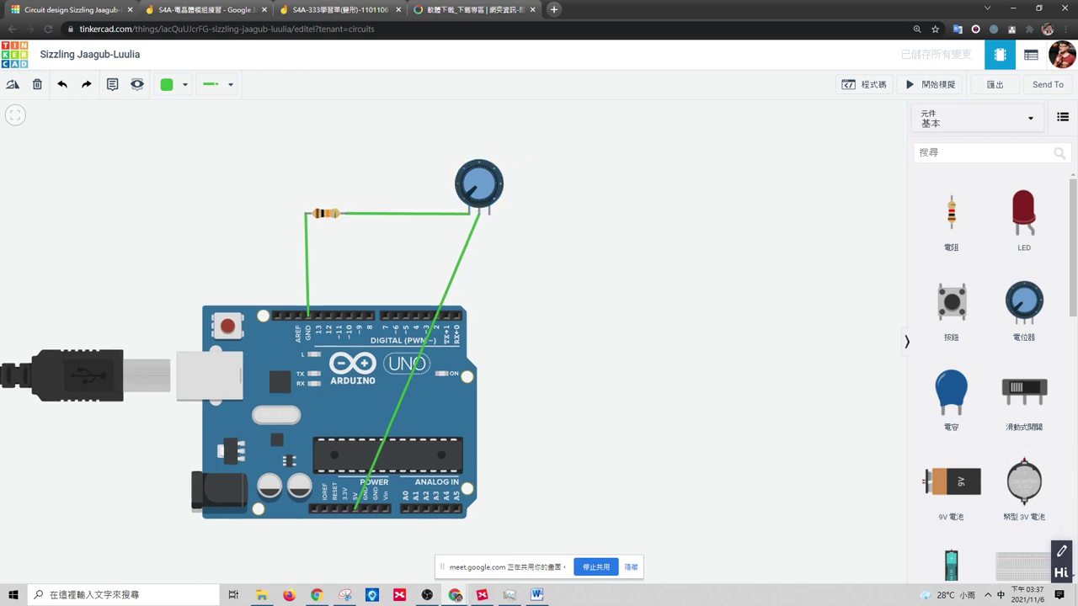
- Add a multimeter above the resistor, wire its negative lead to the GND pin, and shift it clear of the circuit
{"action": "left_click_drag", "start_coordinate": [1071, 313], "coordinate": [1074, 569]}
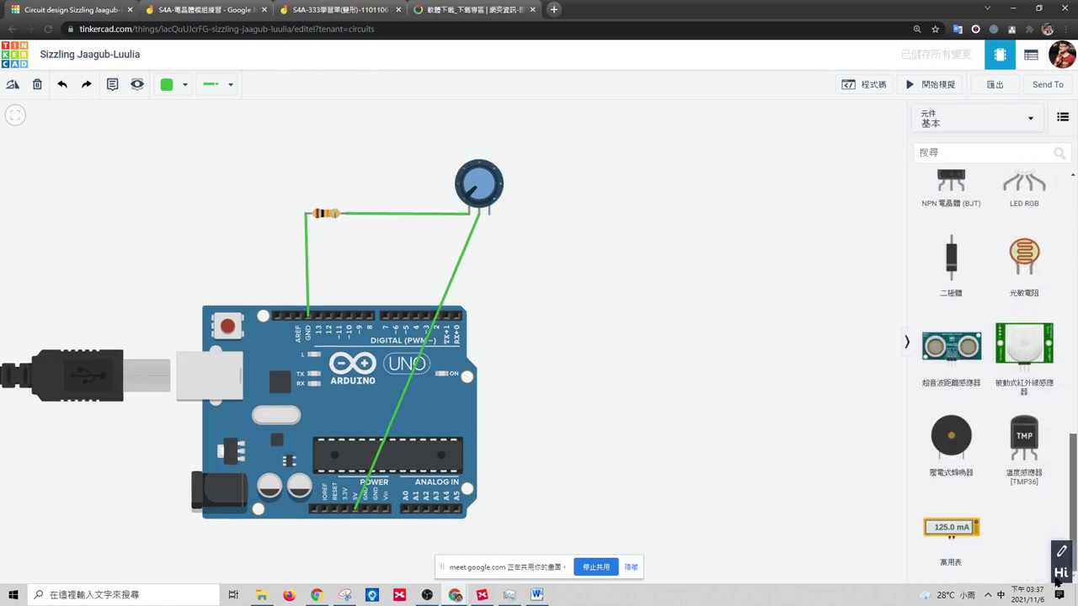
{"action": "left_click_drag", "start_coordinate": [952, 532], "coordinate": [316, 169]}
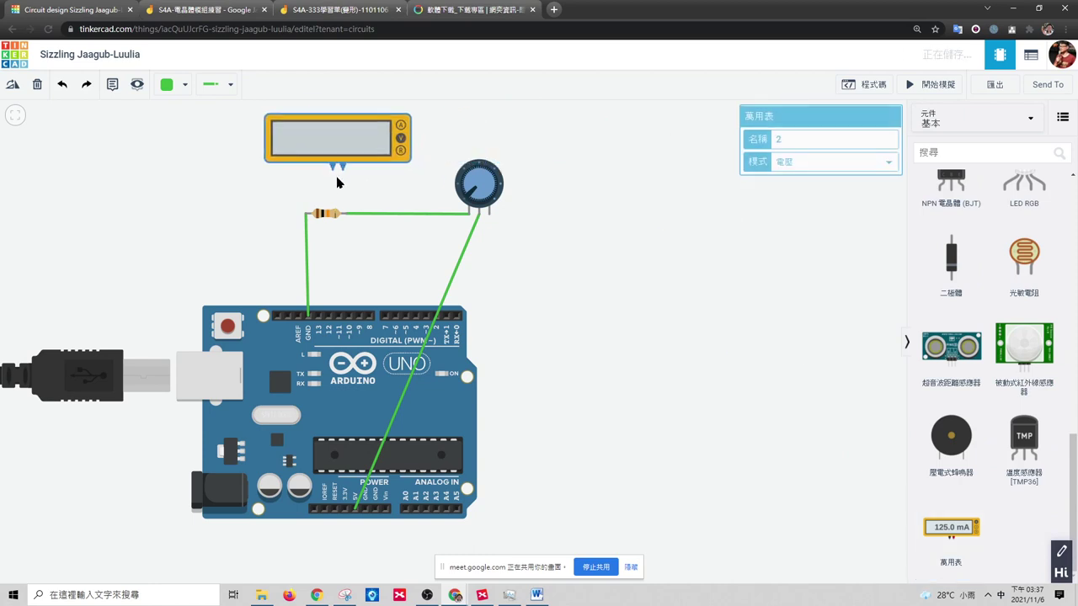
{"action": "left_click", "coordinate": [333, 167]}
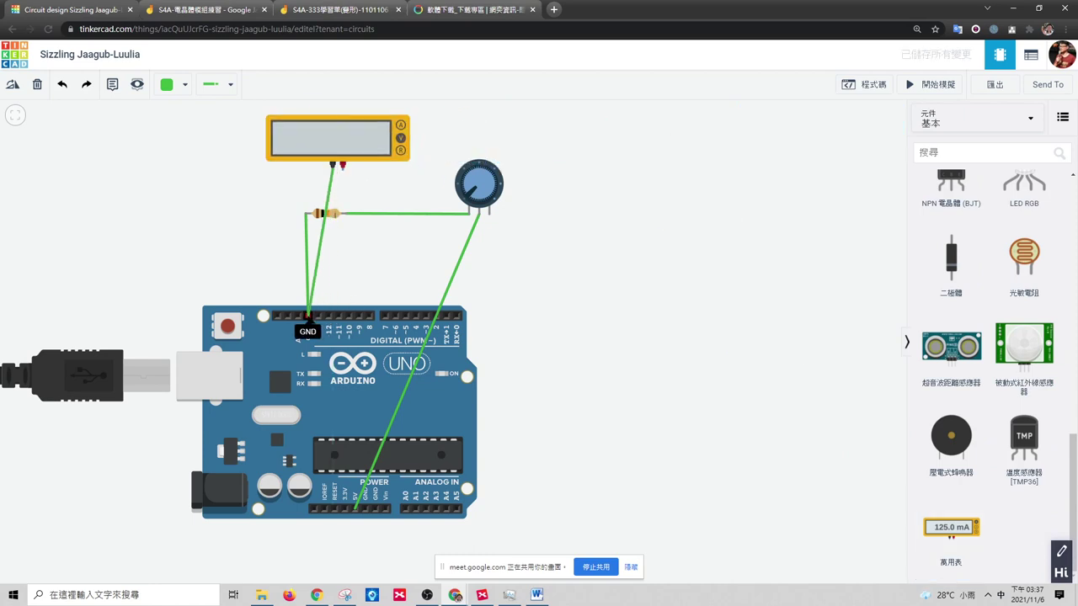
{"action": "left_click", "coordinate": [308, 316]}
{"action": "left_click_drag", "start_coordinate": [325, 149], "coordinate": [244, 164]}
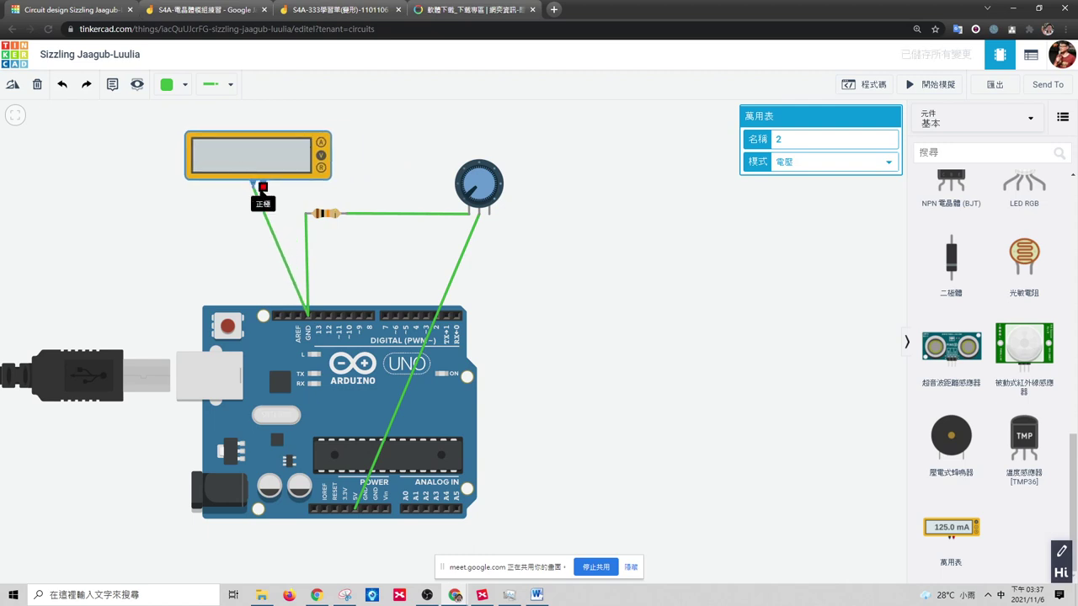
- Measure the voltage with the multimeter's positive lead on GND and on the resistor's grounded end, running the simulation for each
{"action": "mouse_move", "coordinate": [264, 183]}
{"action": "left_mouse_down"}
{"action": "mouse_move", "coordinate": [309, 319]}
{"action": "mouse_move", "coordinate": [428, 292]}
{"action": "mouse_move", "coordinate": [308, 316]}
{"action": "left_mouse_up"}
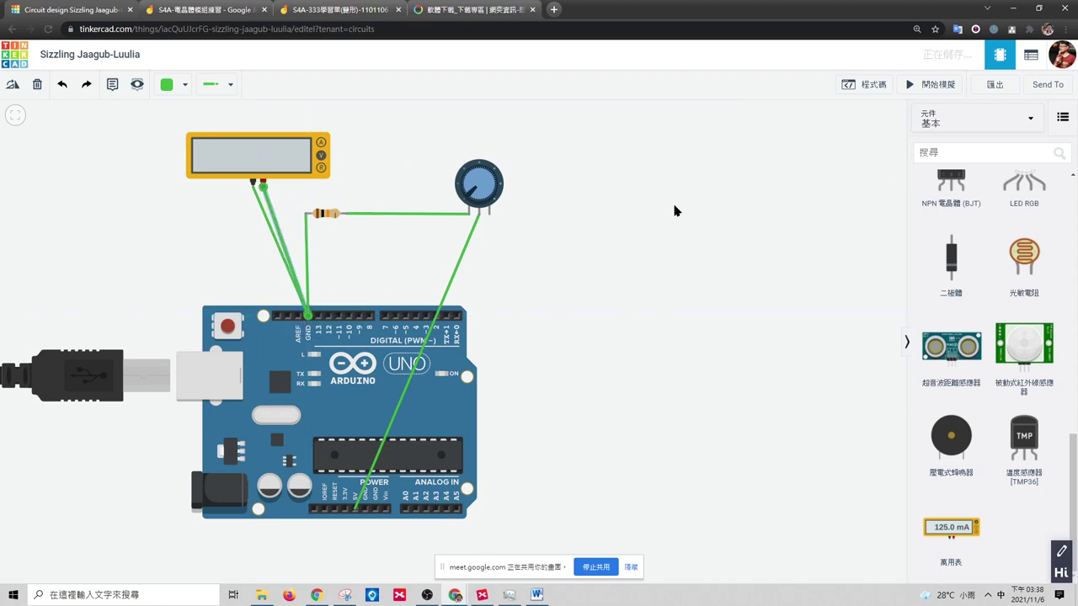
{"action": "left_click", "coordinate": [950, 85]}
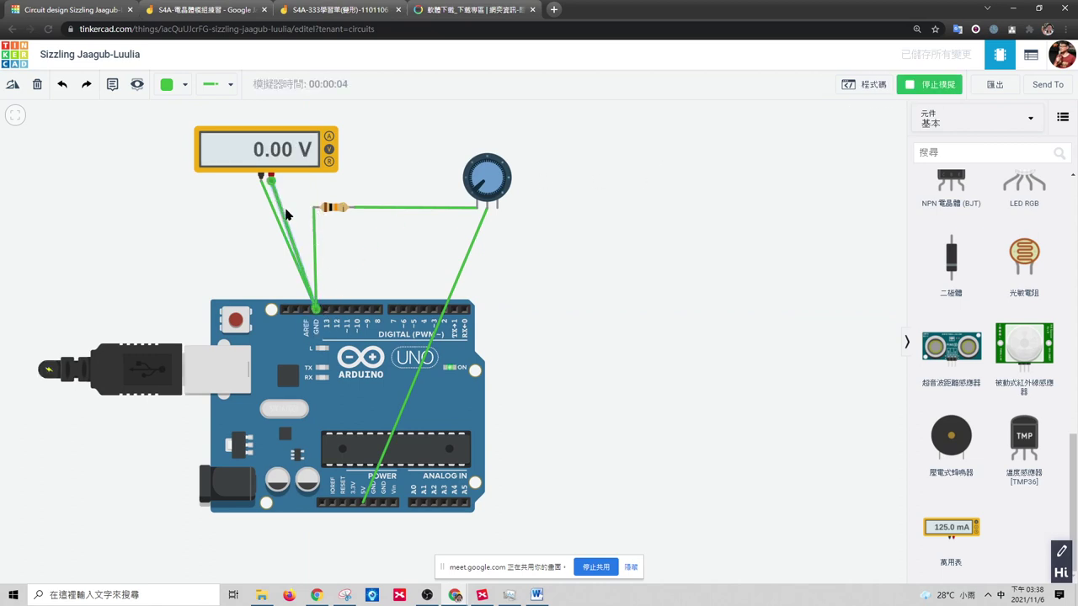
{"action": "left_click_drag", "start_coordinate": [286, 214], "coordinate": [314, 207]}
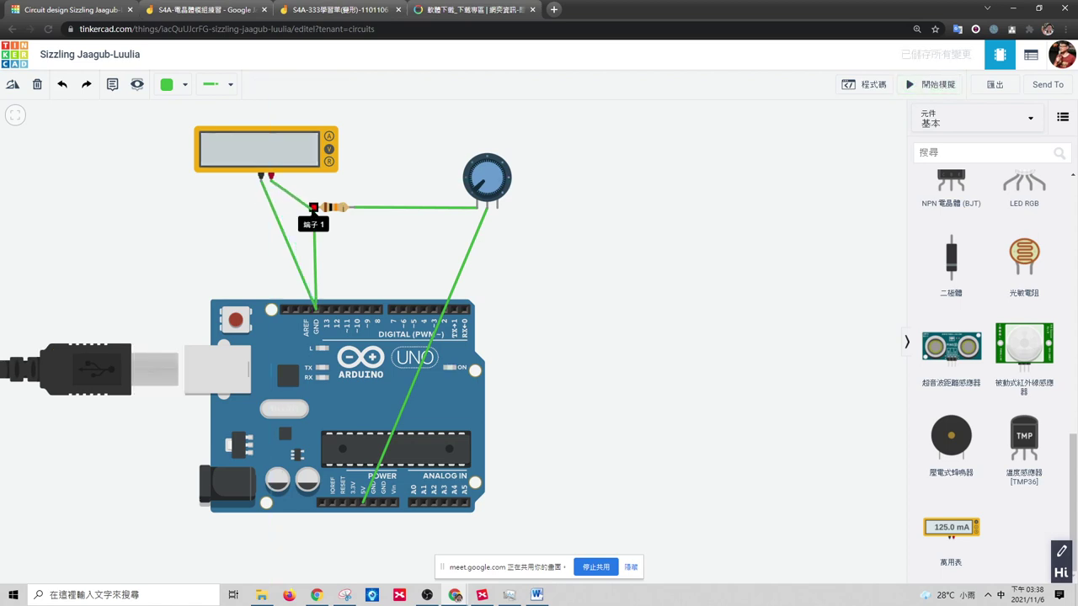
{"action": "left_click", "coordinate": [918, 85]}
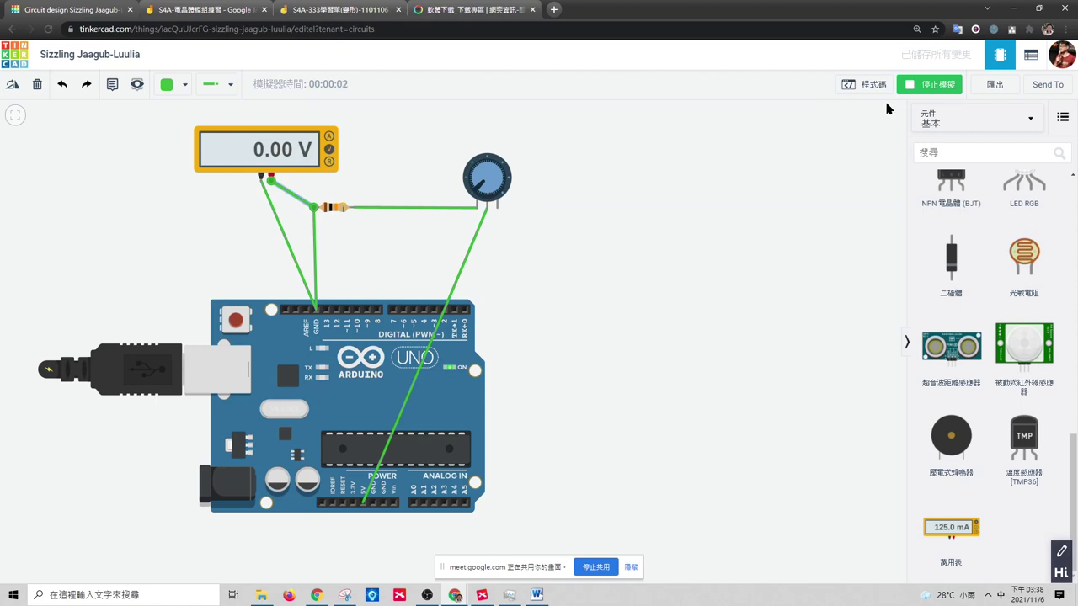
- Move the multimeter's positive lead to the potentiometer's wiper and simulate to measure the supply-side voltage
{"action": "left_click", "coordinate": [295, 201]}
{"action": "left_click_drag", "start_coordinate": [314, 207], "coordinate": [488, 212]}
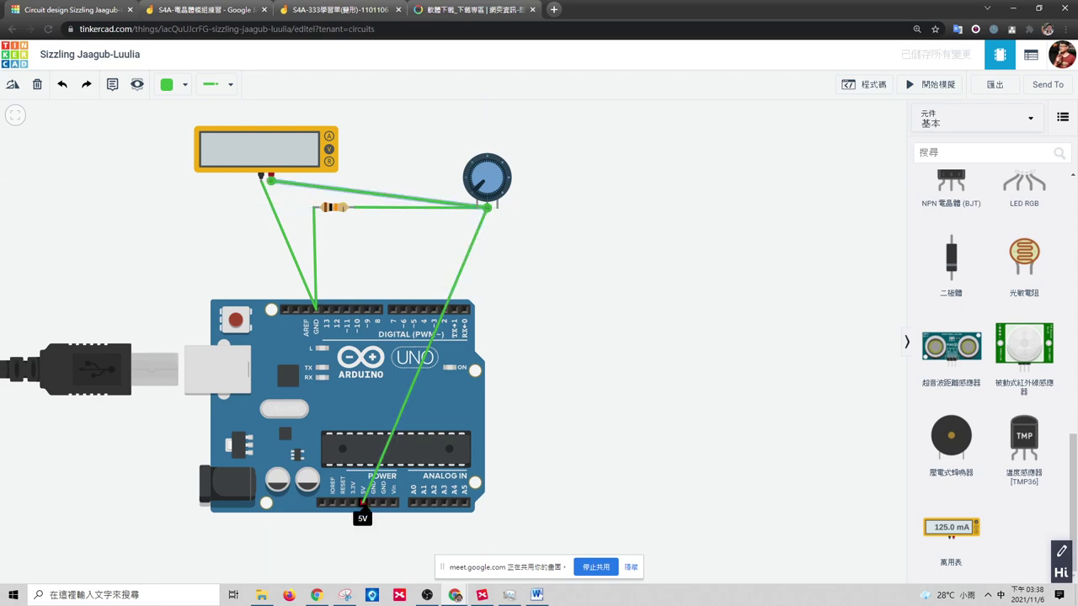
{"action": "left_click", "coordinate": [940, 87]}
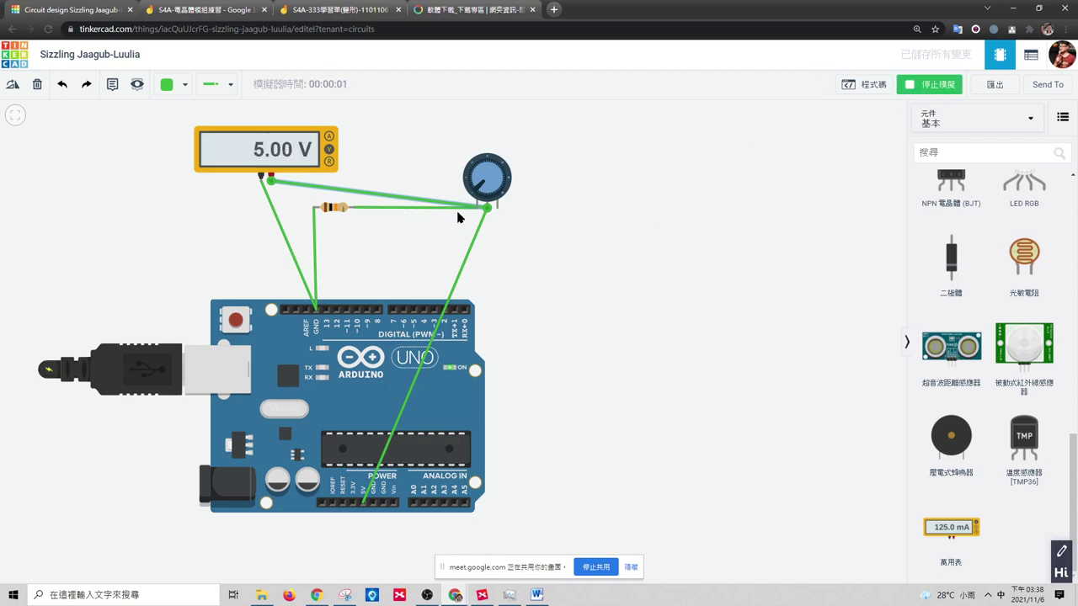
- Delete the positive lead's wire to the wiper and connect that lead to the potentiometer terminal joined to the resistor
{"action": "left_click", "coordinate": [397, 198]}
{"action": "left_click", "coordinate": [396, 201]}
{"action": "key", "text": "Delete"}
{"action": "left_click", "coordinate": [271, 177]}
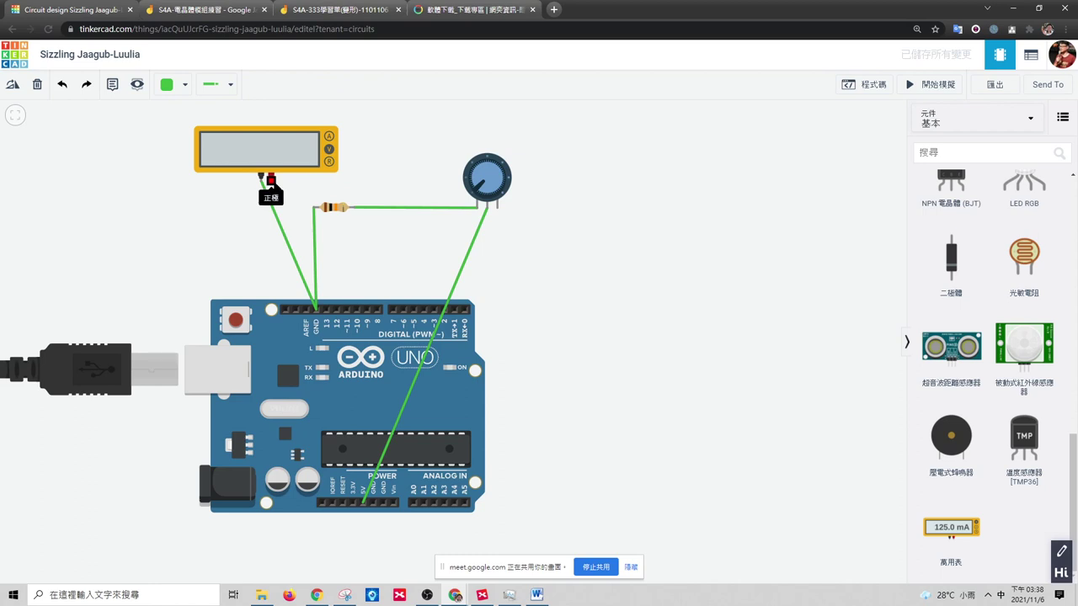
{"action": "left_click", "coordinate": [476, 207]}
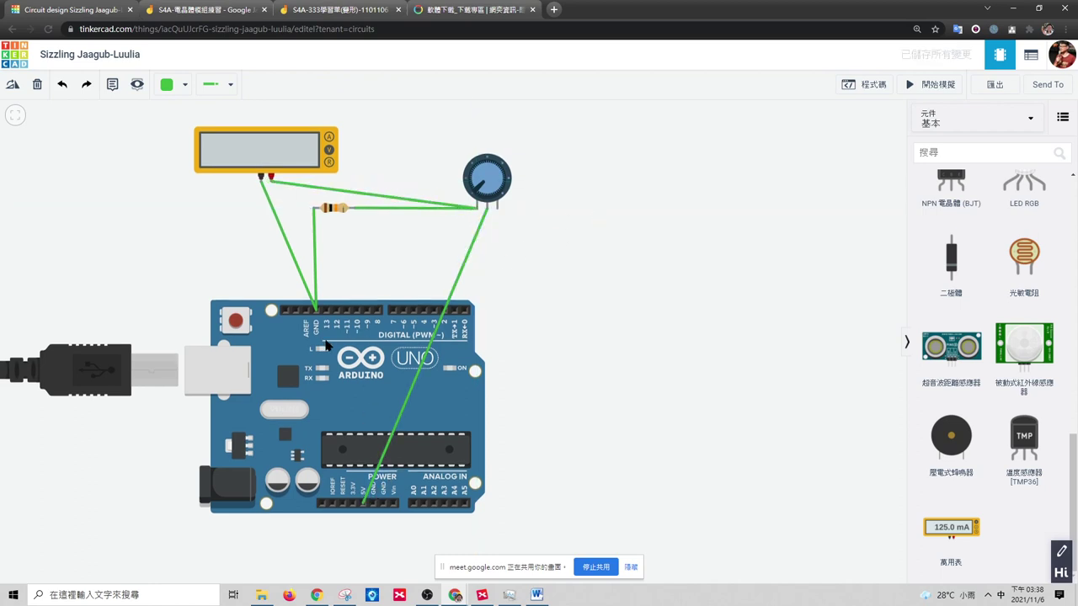
{"action": "left_click", "coordinate": [315, 311]}
- Run the simulation and turn the potentiometer back and forth to compare the voltage across the fixed resistor
{"action": "left_click", "coordinate": [930, 85]}
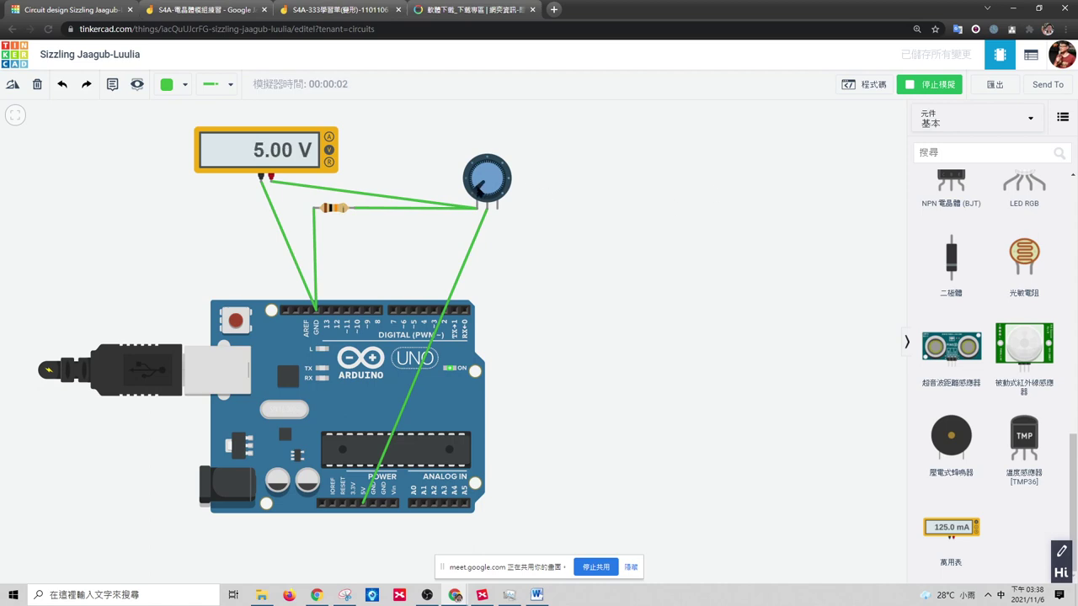
{"action": "left_click_drag", "start_coordinate": [506, 174], "coordinate": [568, 203]}
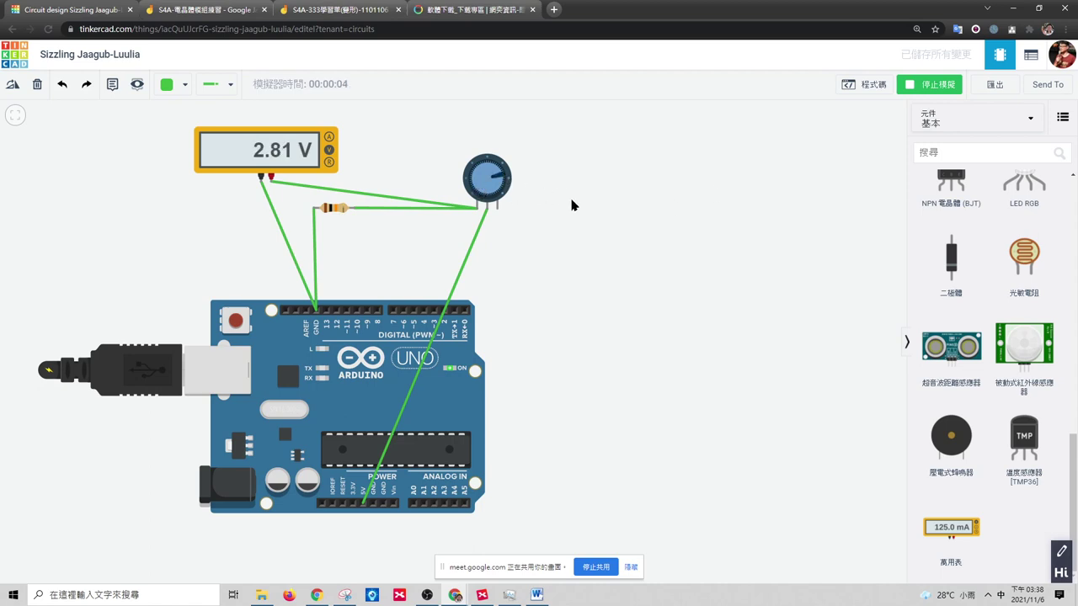
{"action": "left_click_drag", "start_coordinate": [503, 177], "coordinate": [477, 211]}
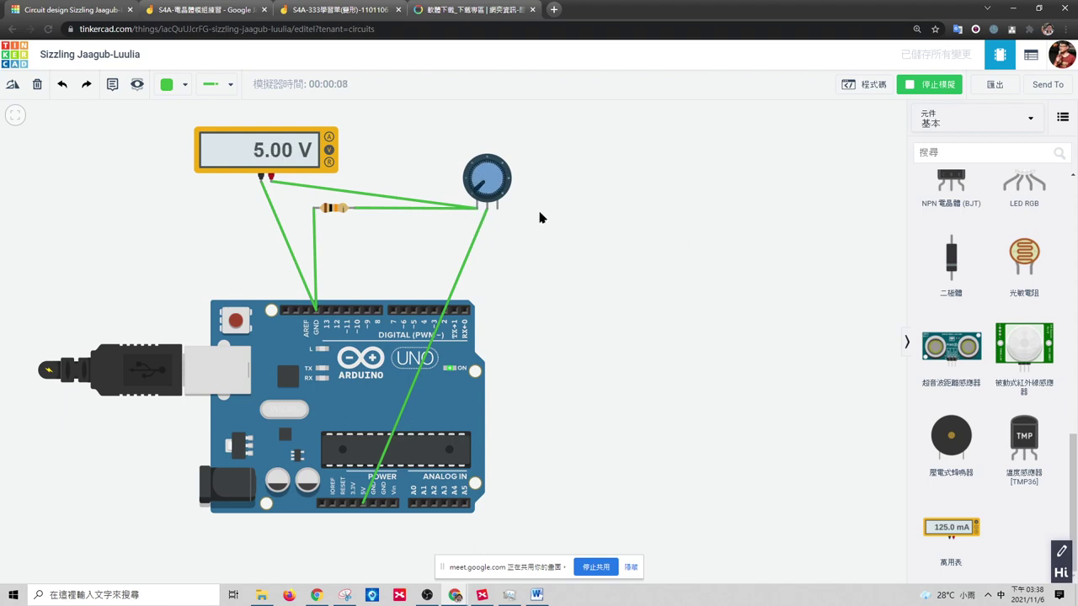
{"action": "left_click_drag", "start_coordinate": [476, 192], "coordinate": [497, 234]}
- Add a second multimeter beside the potentiometer, with its negative lead on the resistor-side terminal and its positive lead on the wiper
{"action": "left_click_drag", "start_coordinate": [950, 529], "coordinate": [641, 189]}
{"action": "left_click", "coordinate": [646, 179]}
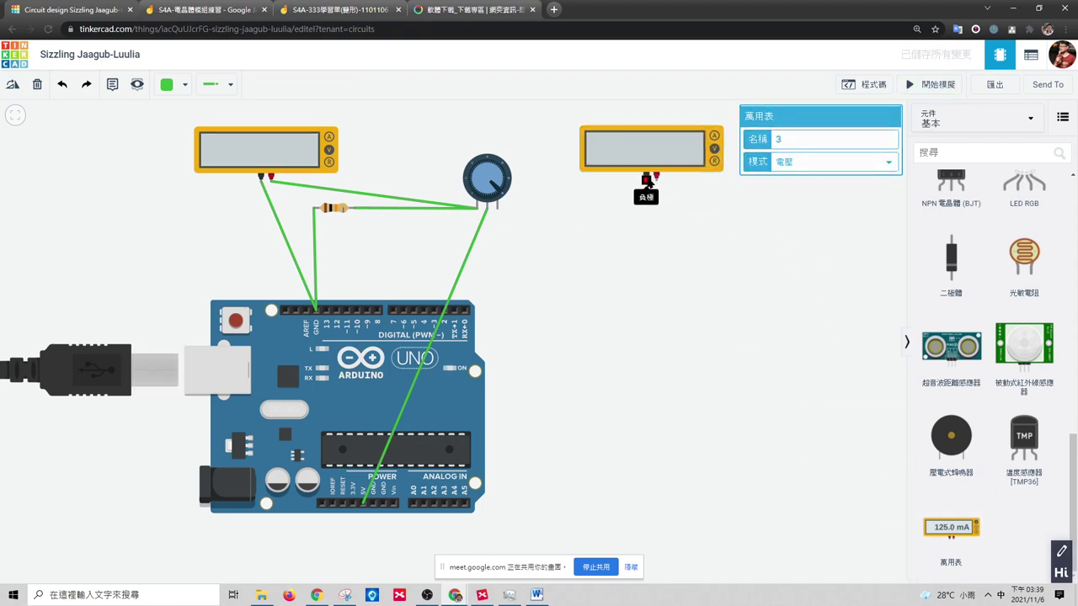
{"action": "left_click", "coordinate": [477, 208]}
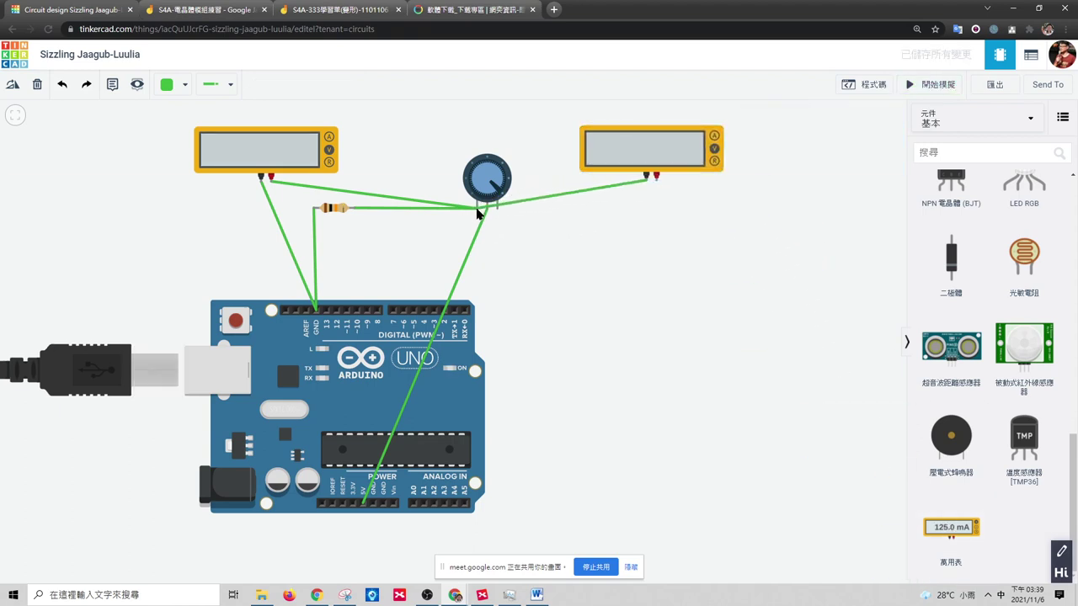
{"action": "left_click", "coordinate": [656, 177]}
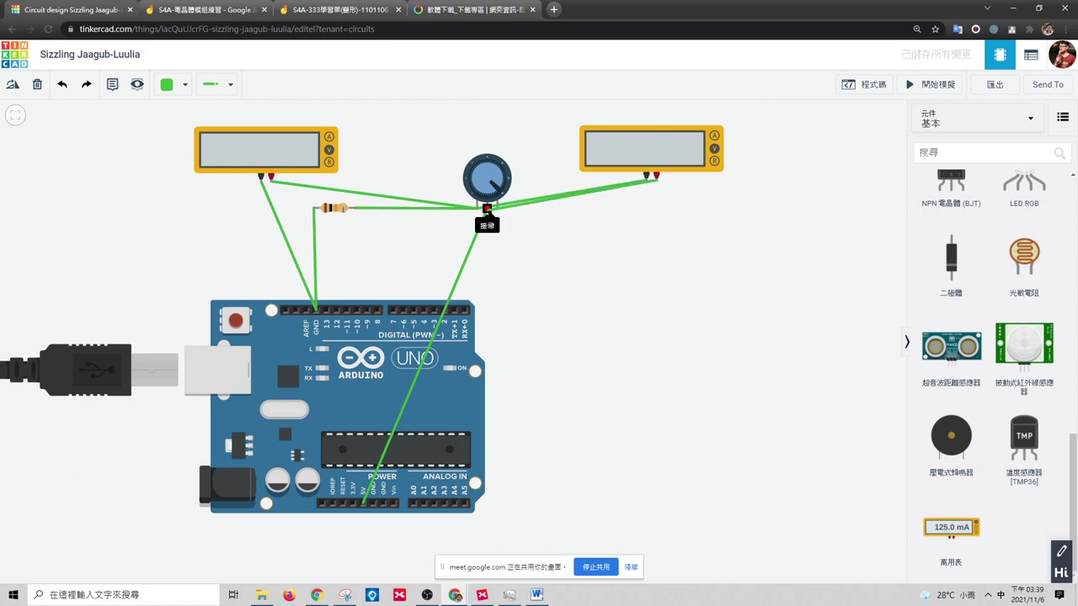
{"action": "left_click", "coordinate": [486, 210]}
{"action": "left_click", "coordinate": [513, 204]}
- Simulate the circuit and turn the potentiometer to compare how the voltage divides between it and the fixed resistor
{"action": "left_click", "coordinate": [936, 84]}
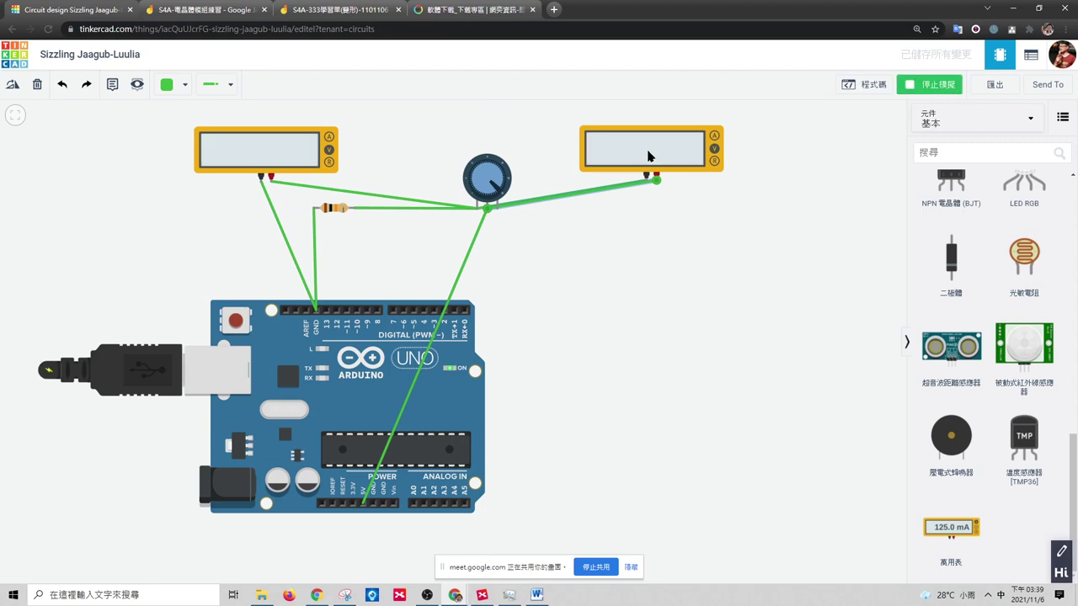
{"action": "left_click_drag", "start_coordinate": [494, 180], "coordinate": [483, 215]}
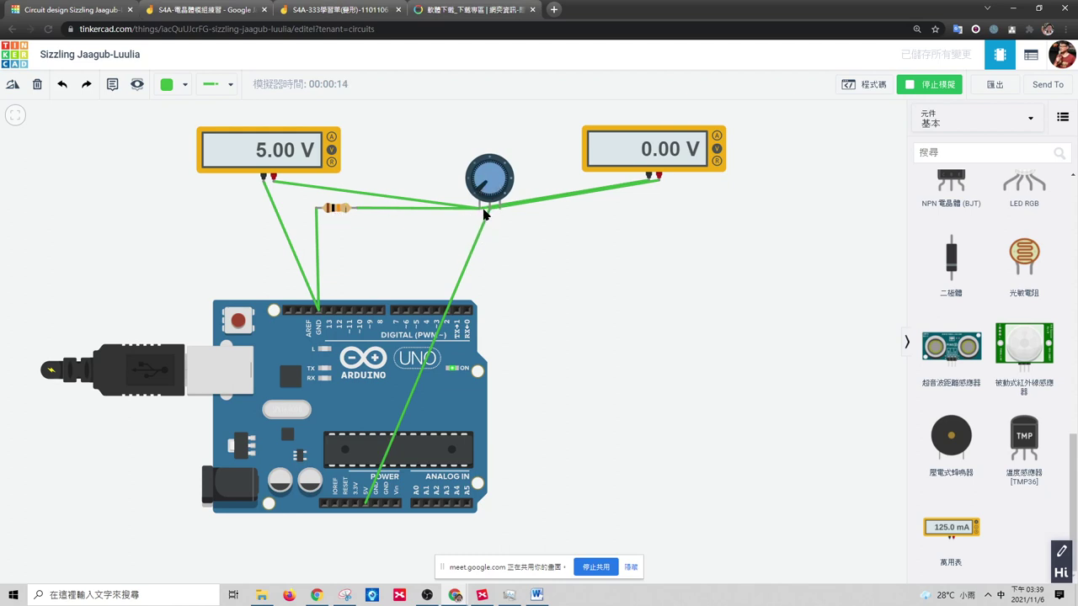
{"action": "left_click_drag", "start_coordinate": [481, 190], "coordinate": [447, 191]}
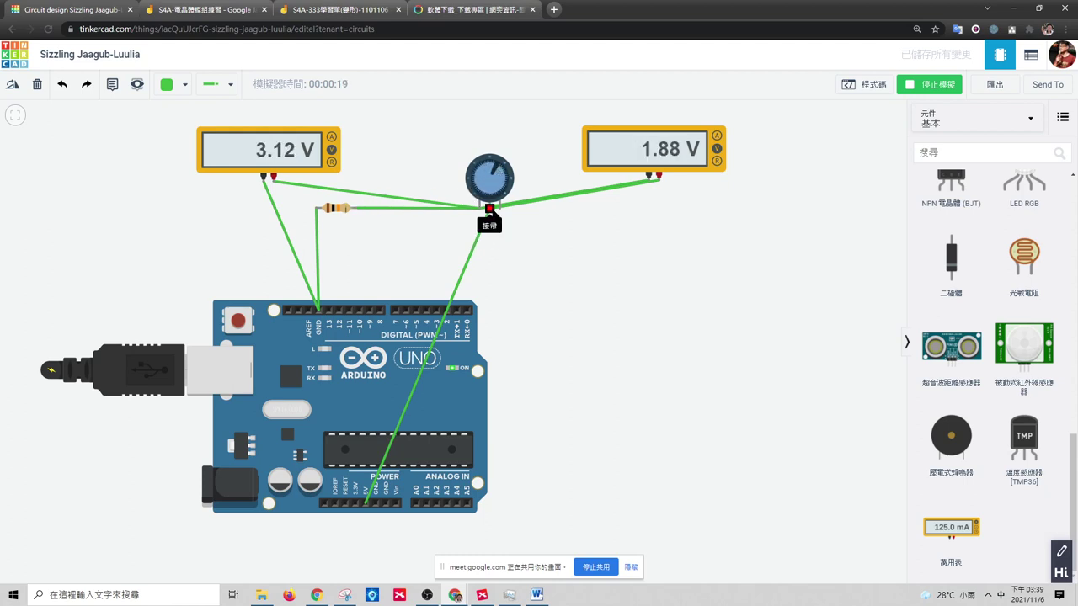
- Turn the potentiometer through several positions in the running simulation to compare the readings on both multimeters
{"action": "left_click_drag", "start_coordinate": [497, 170], "coordinate": [497, 200]}
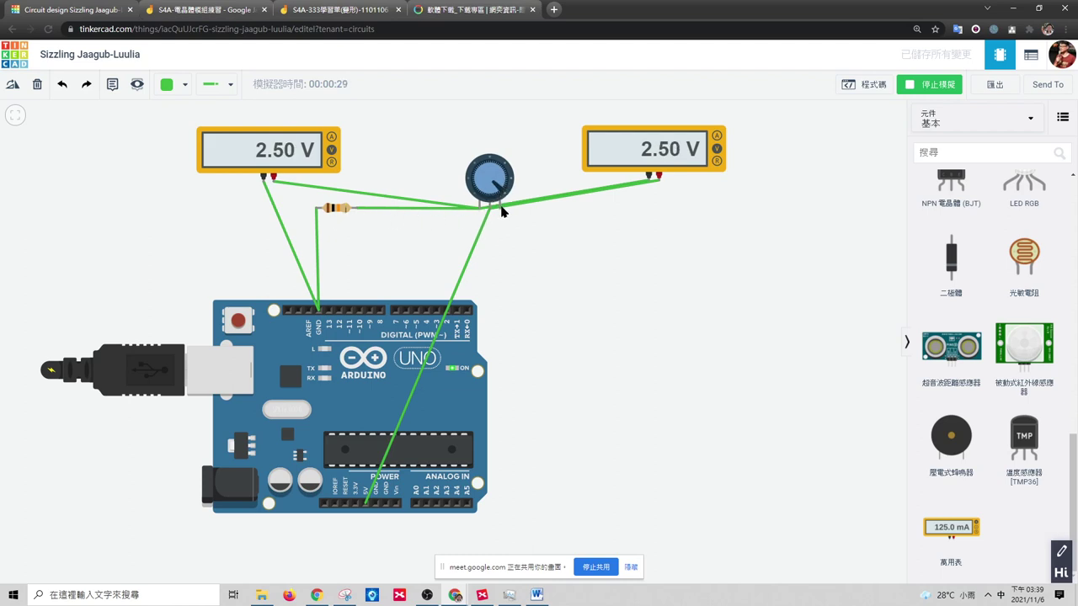
{"action": "left_click_drag", "start_coordinate": [501, 188], "coordinate": [473, 171]}
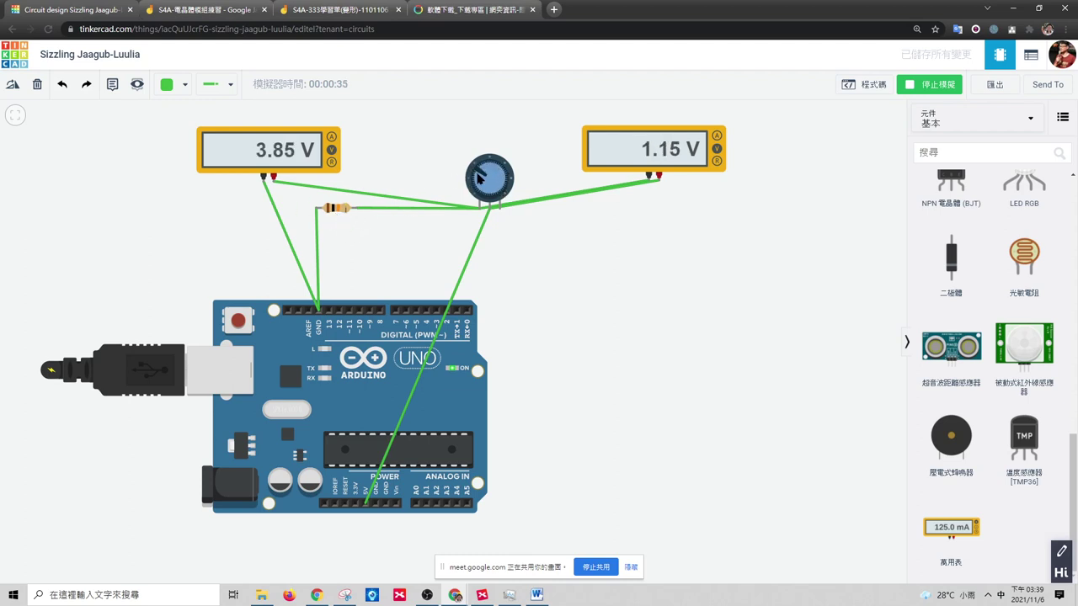
{"action": "left_click_drag", "start_coordinate": [479, 174], "coordinate": [477, 178]}
{"action": "left_click_drag", "start_coordinate": [476, 176], "coordinate": [477, 185]}
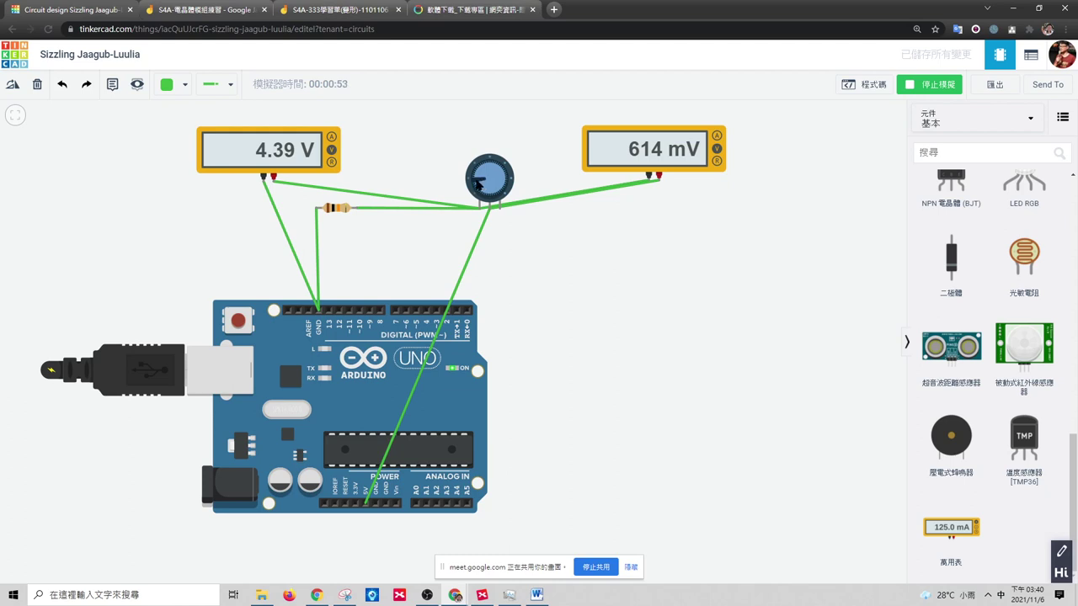
- Stop the simulation and place a photoresistor between the potentiometer and the second multimeter, just below their wires
{"action": "left_click_drag", "start_coordinate": [1019, 257], "coordinate": [587, 236]}
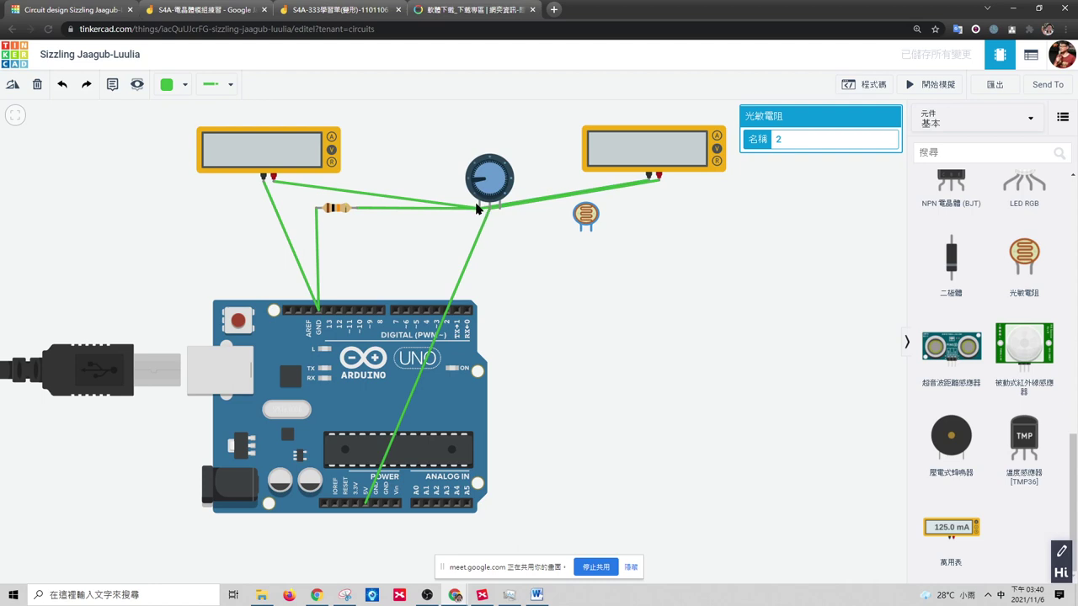
{"action": "left_click", "coordinate": [566, 245]}
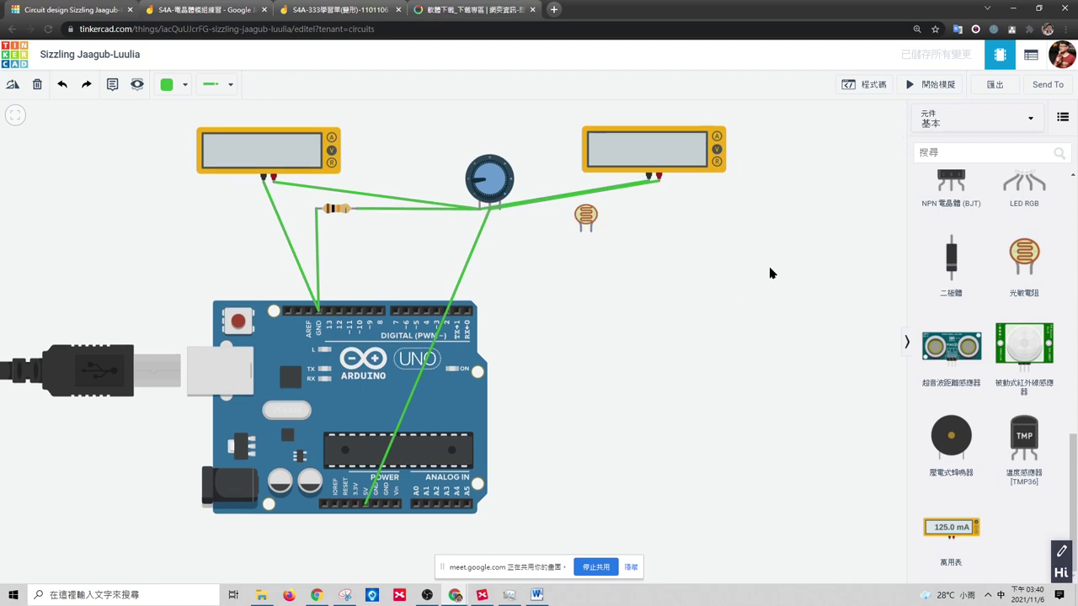
- Stop sharing the screen and switch from the circuit design to the Google Meet call in a maximized window
{"action": "left_click", "coordinate": [593, 568]}
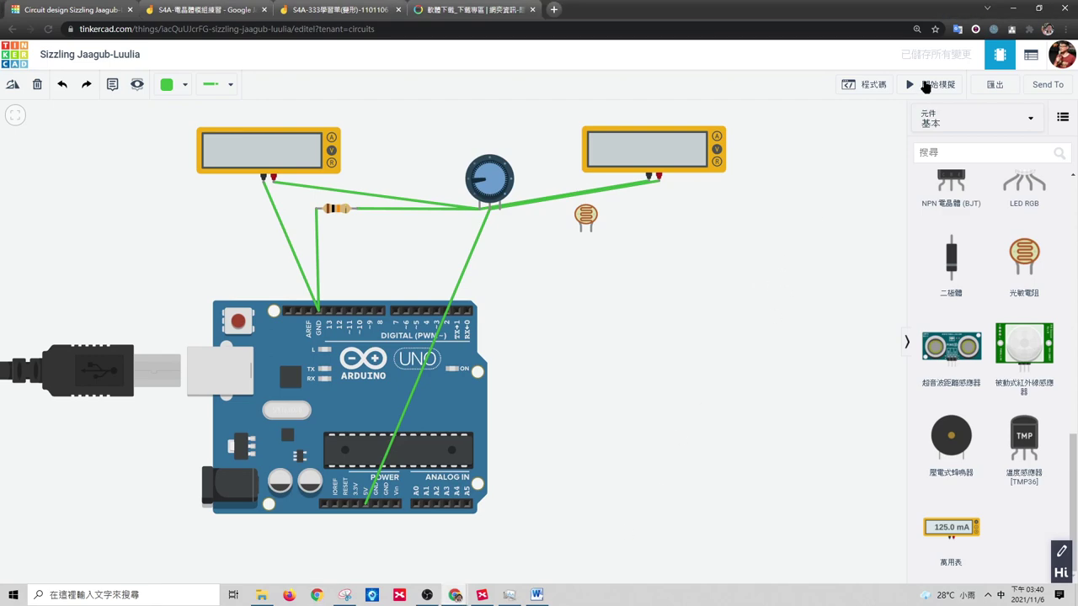
{"action": "left_click", "coordinate": [1016, 8]}
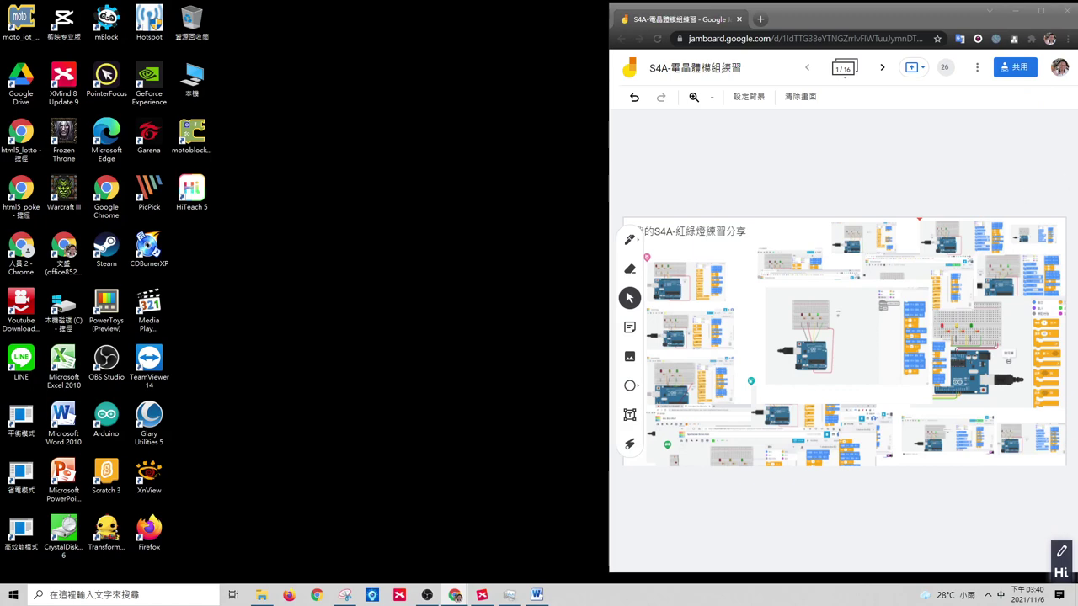
{"action": "key", "text": "alt+Tab"}
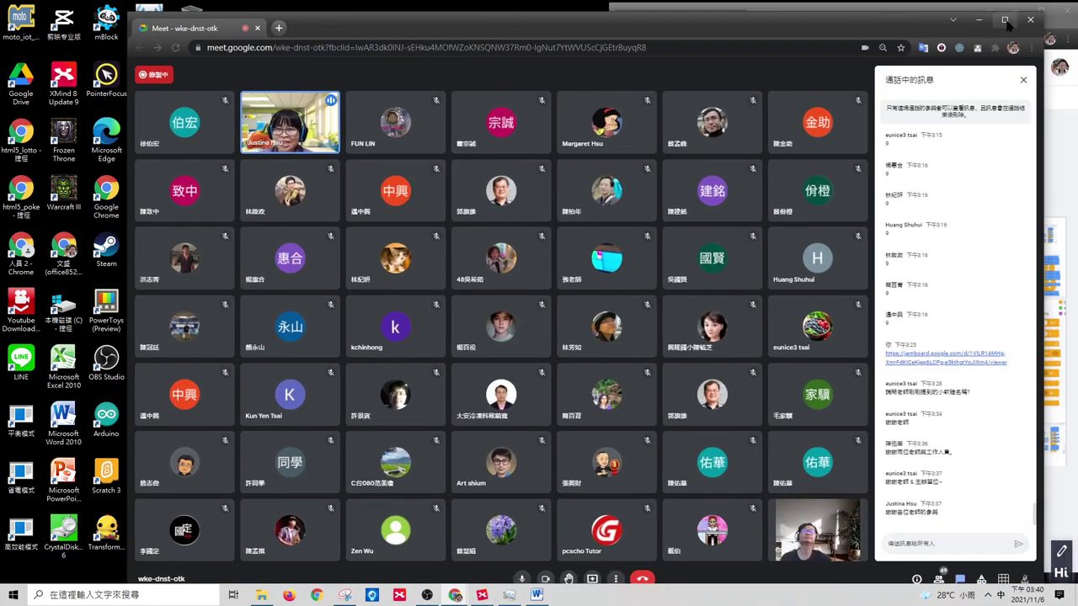
{"action": "left_click", "coordinate": [1005, 20]}
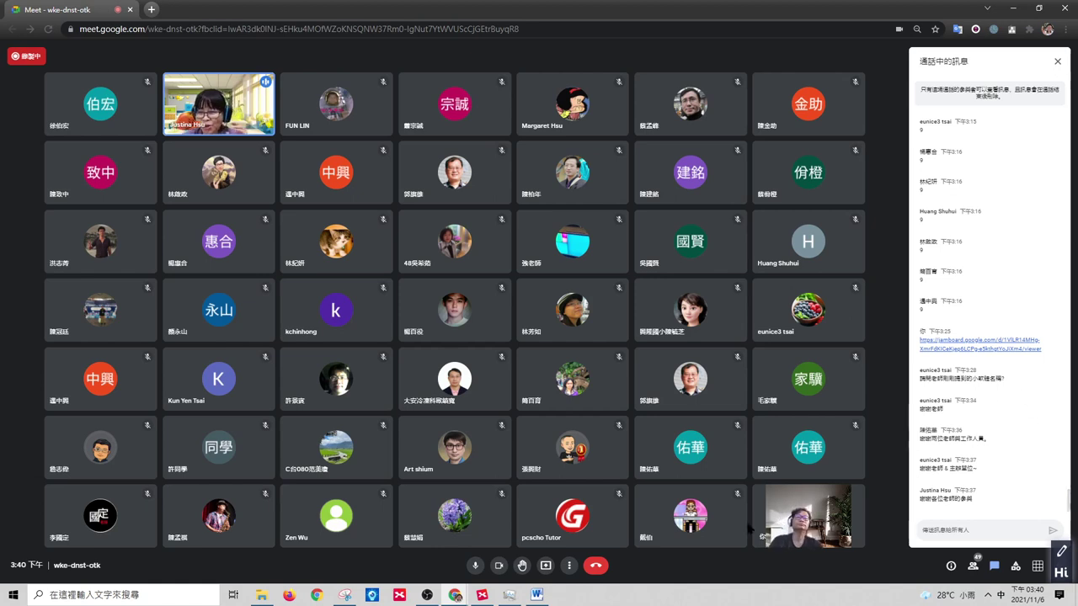
{"action": "left_click", "coordinate": [452, 594]}
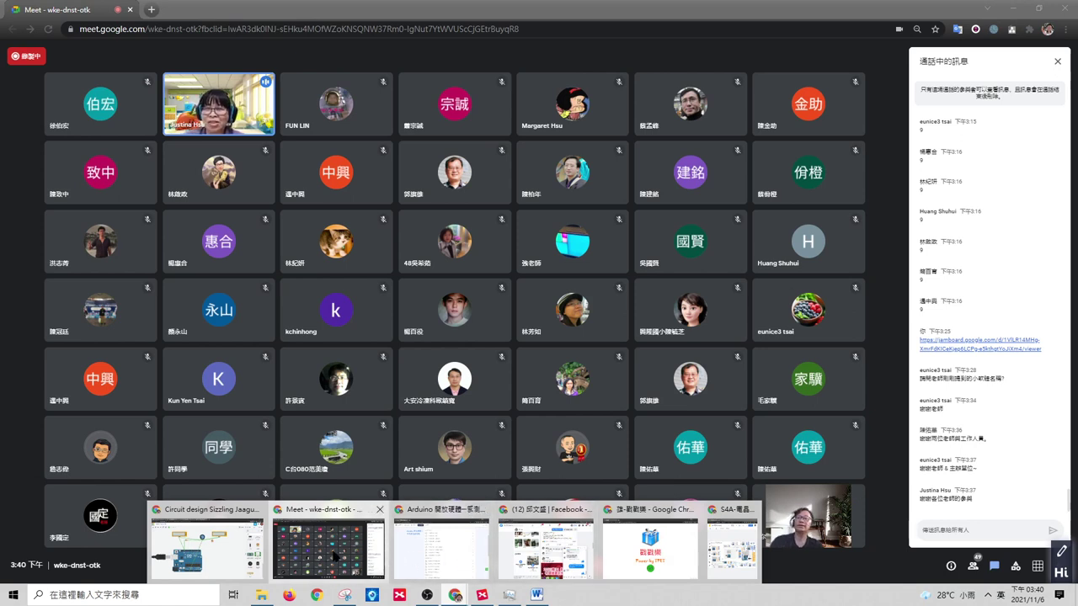
{"action": "left_click", "coordinate": [381, 558]}
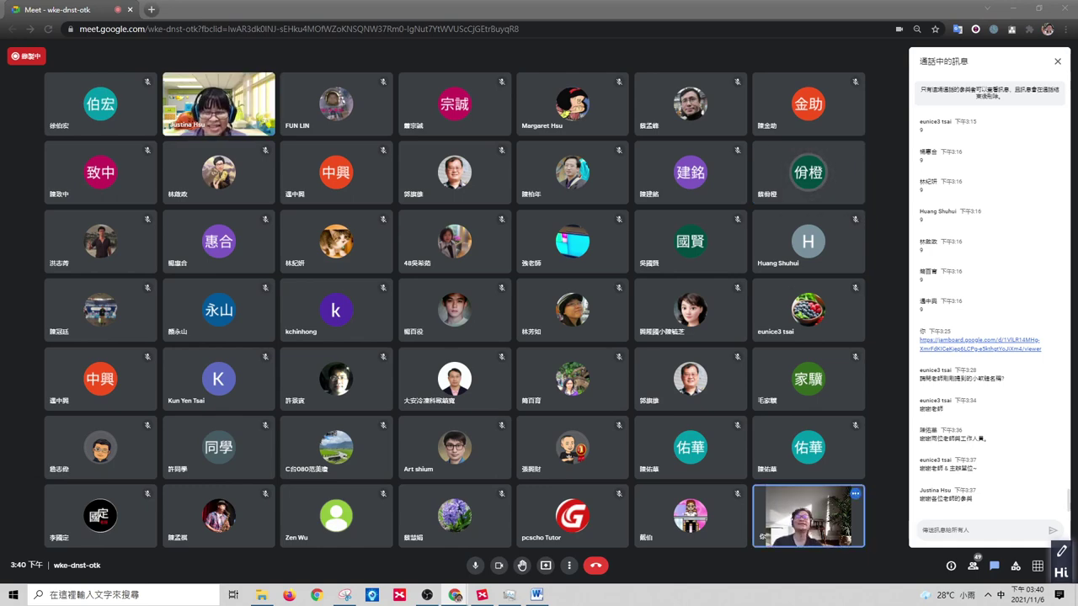
{"action": "left_click_drag", "start_coordinate": [665, 10], "coordinate": [652, 30]}
{"action": "key", "text": "ctrl+alt+c"}
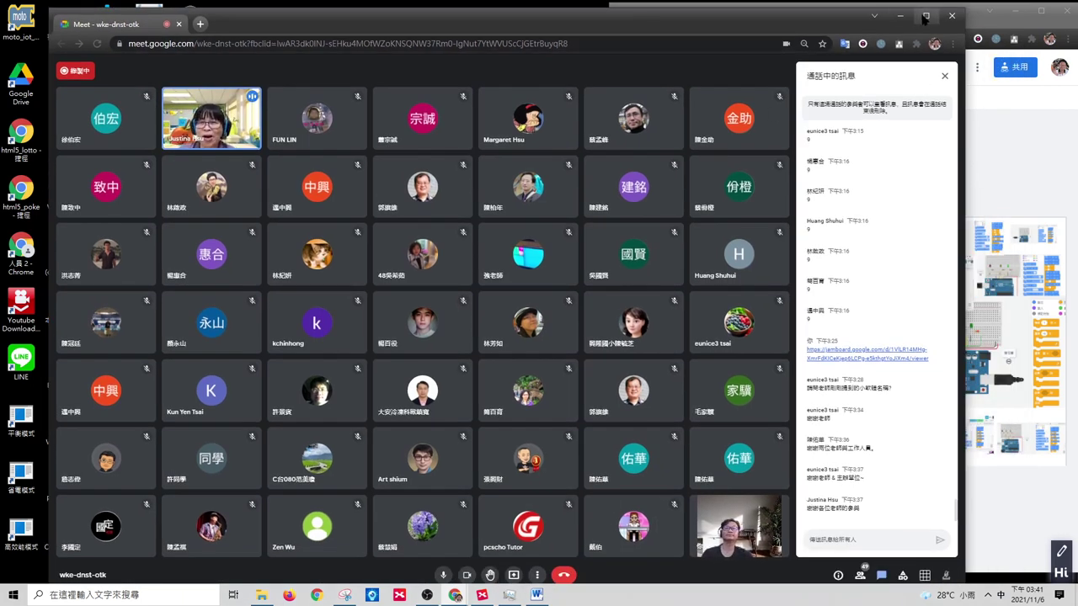
{"action": "left_click", "coordinate": [925, 15]}
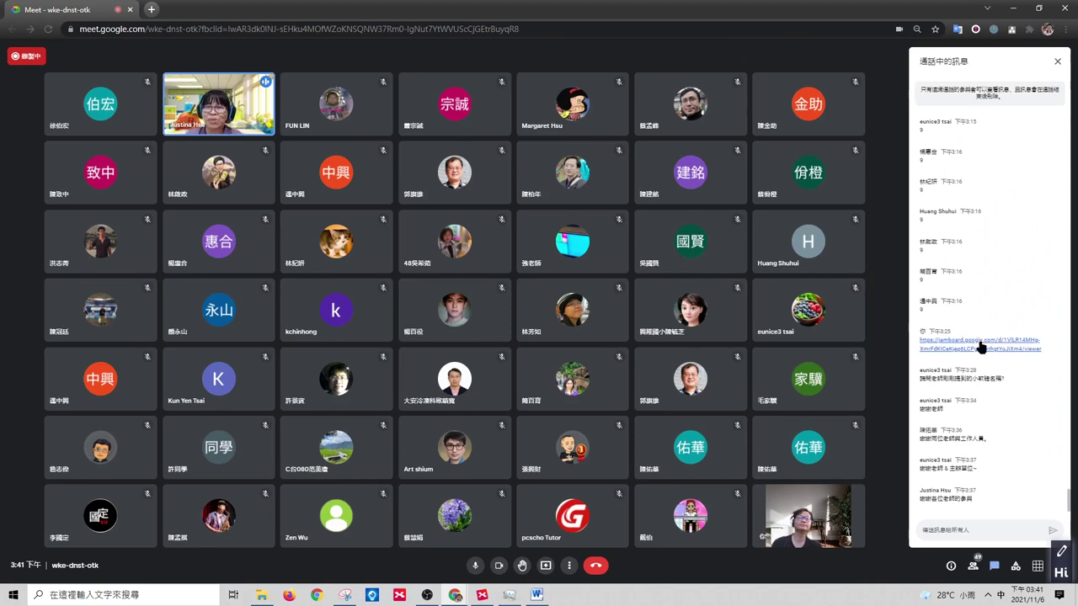